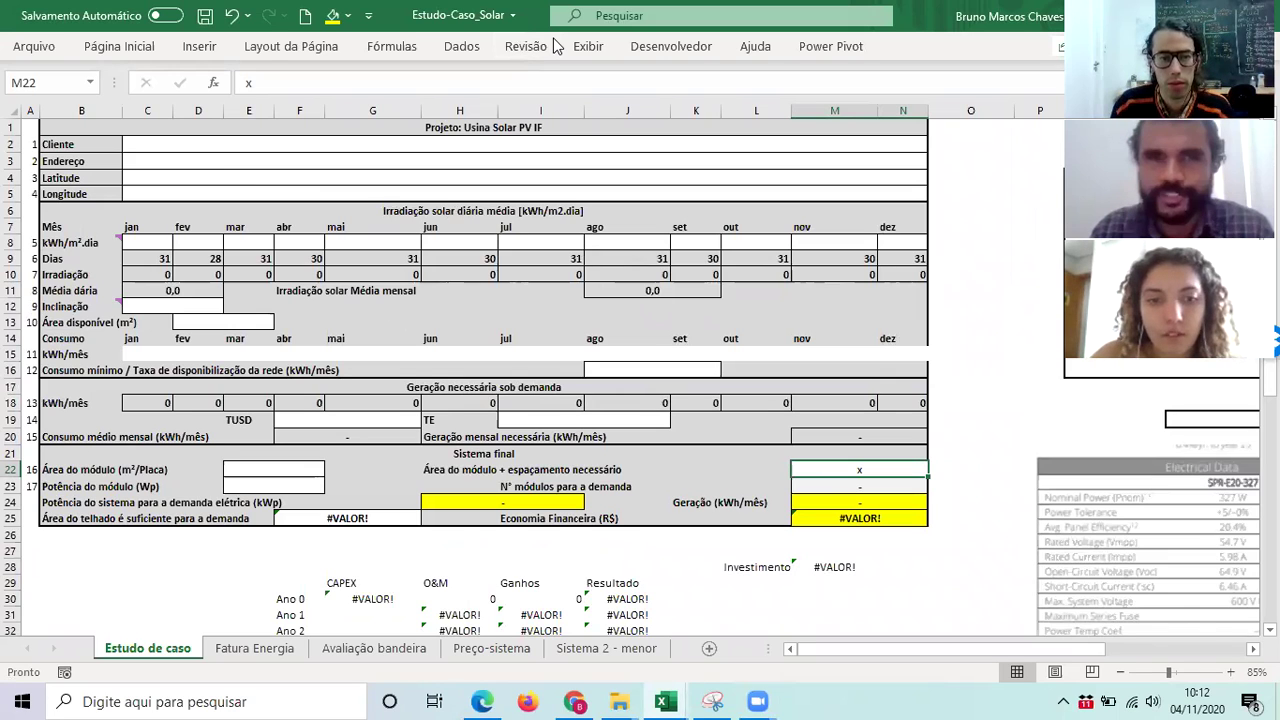
# - Enter UnB as the Cliente of the solar project on the Estudo de caso sheet
pyautogui.click(214, 148)
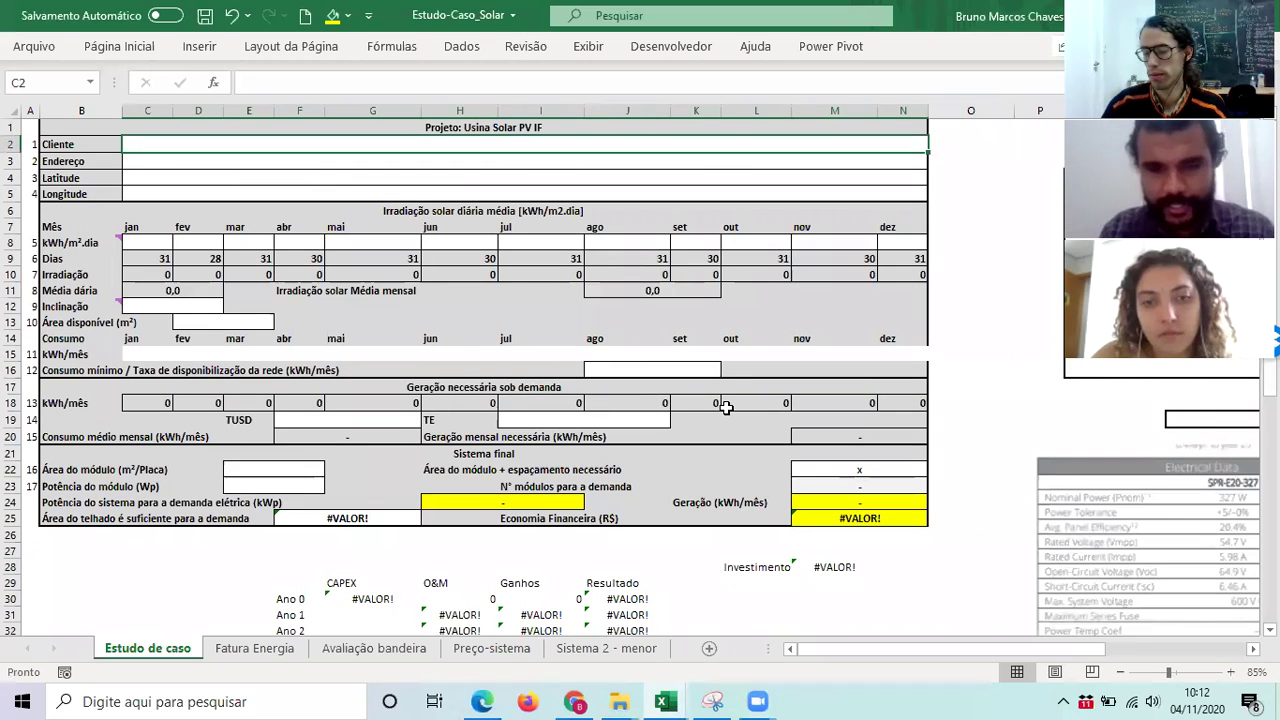
pyautogui.write('UnB')
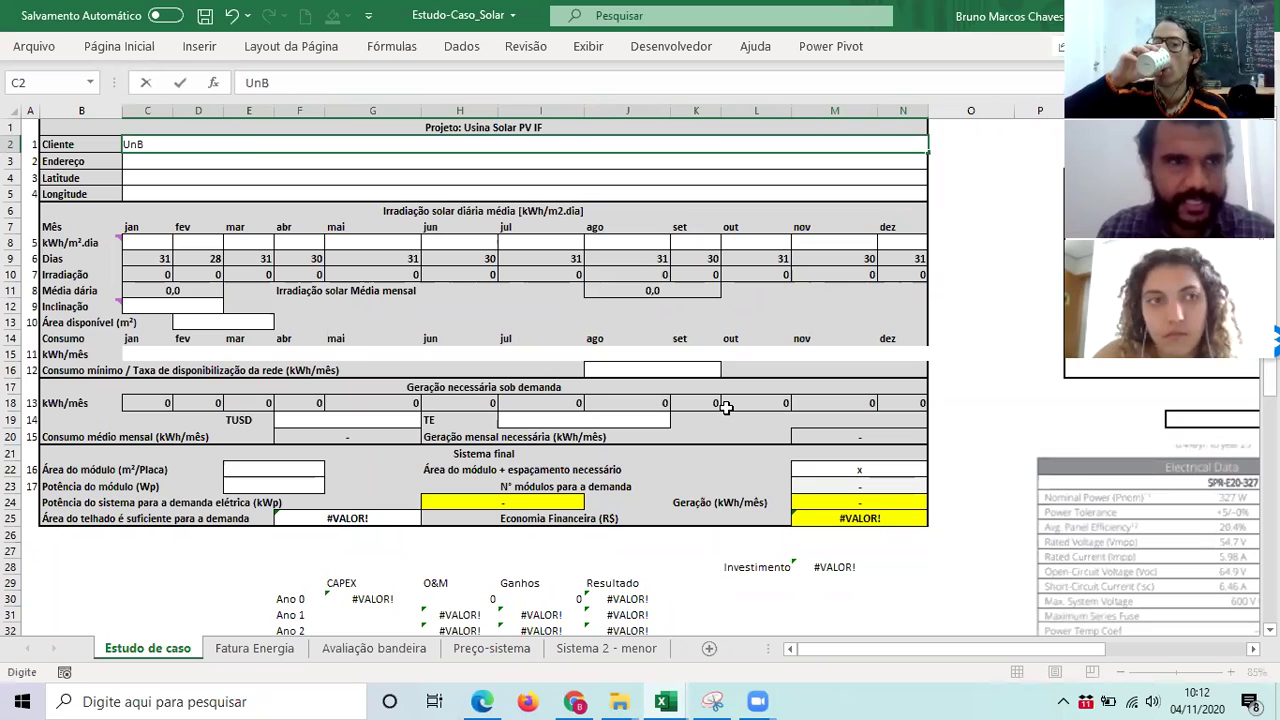
pyautogui.press('Return')
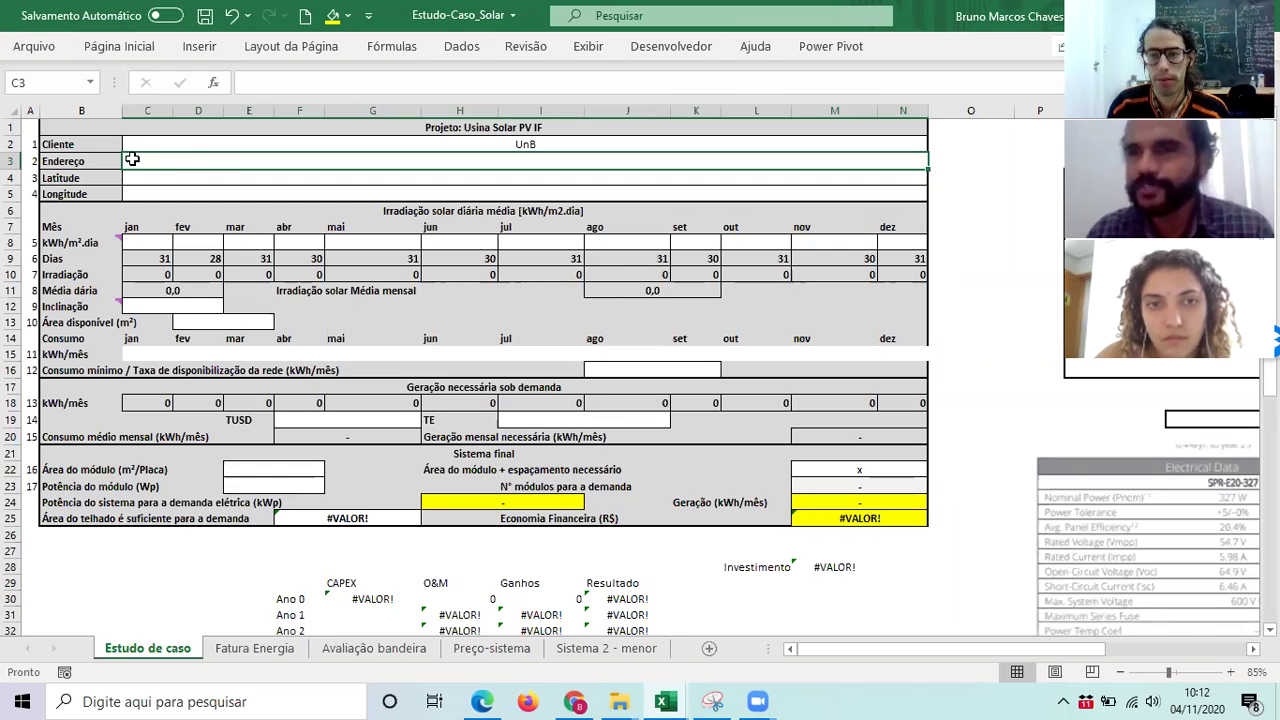
pyautogui.scroll(1, 208, 183)
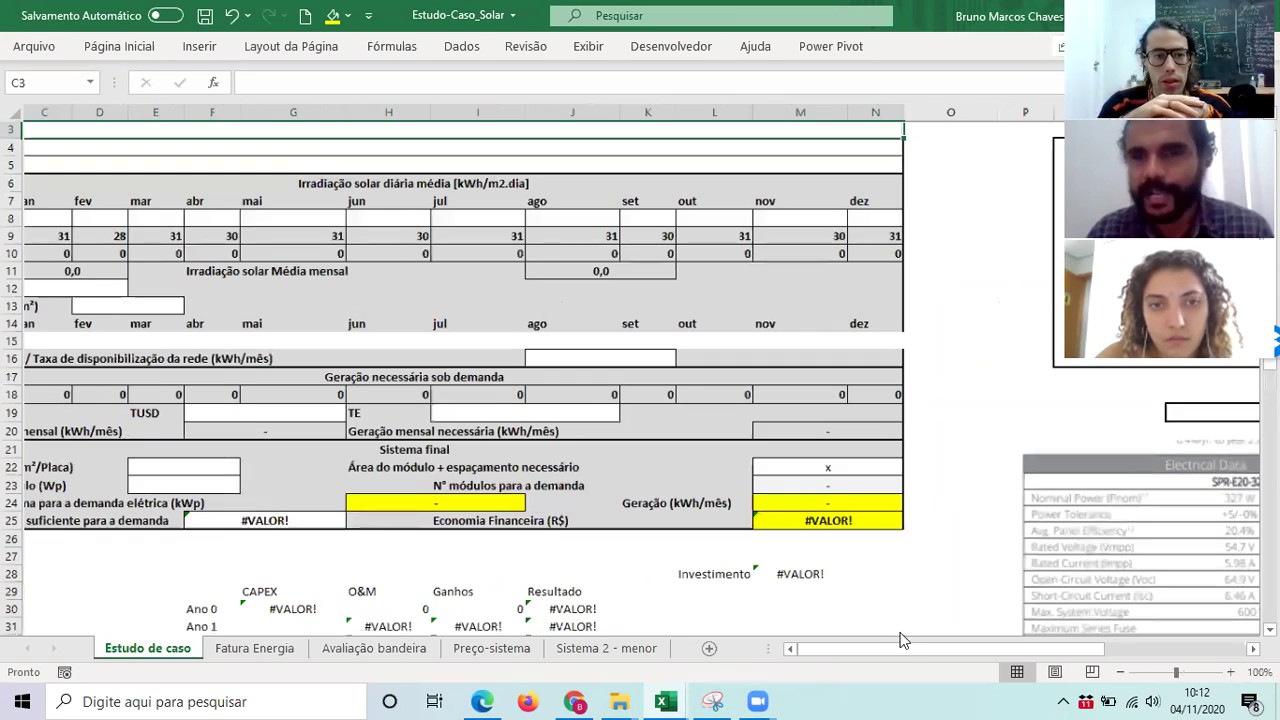
pyautogui.press('Left')
pyautogui.press('Right')
pyautogui.press('Down')
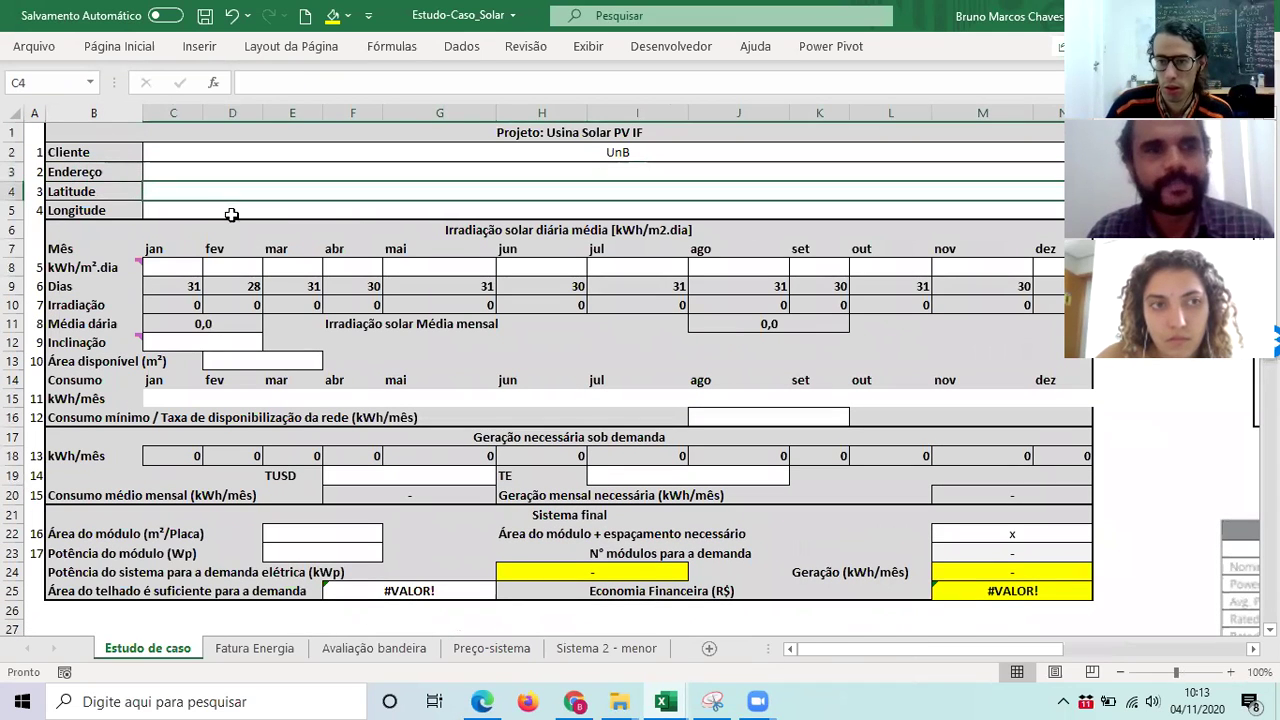
pyautogui.moveTo(209, 209); pyautogui.dragTo(203, 199)
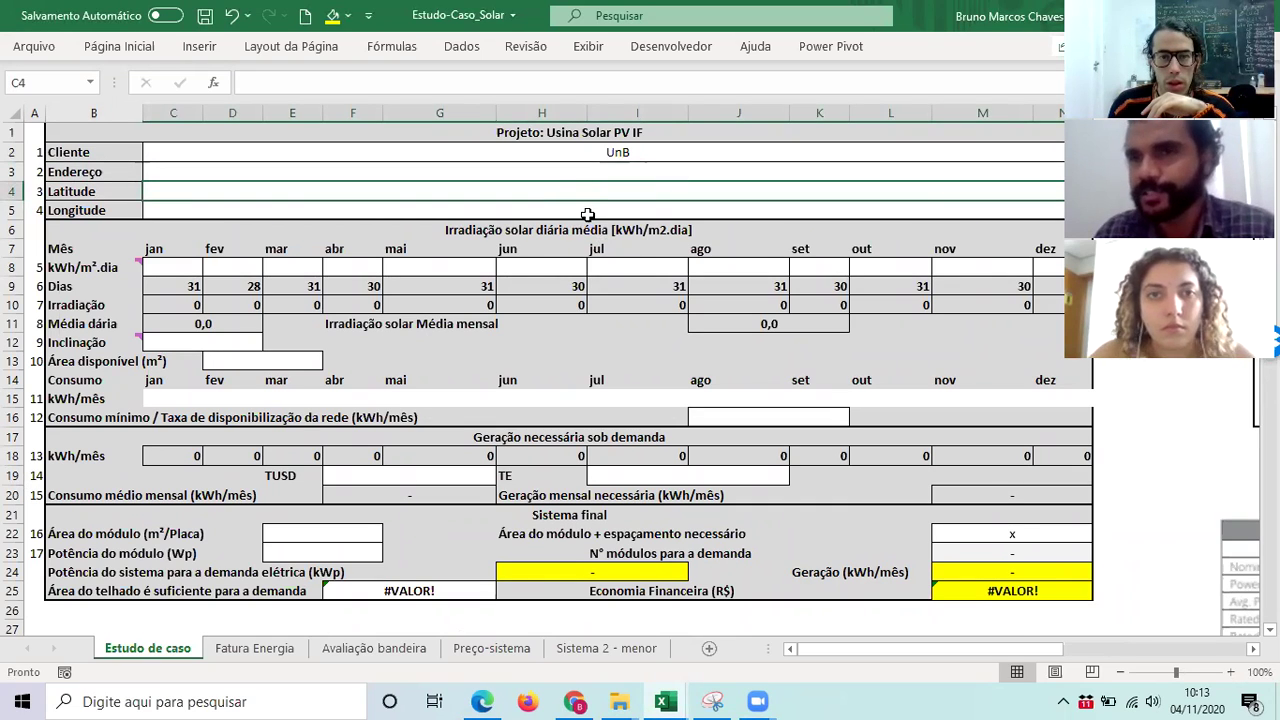
pyautogui.click(520, 229)
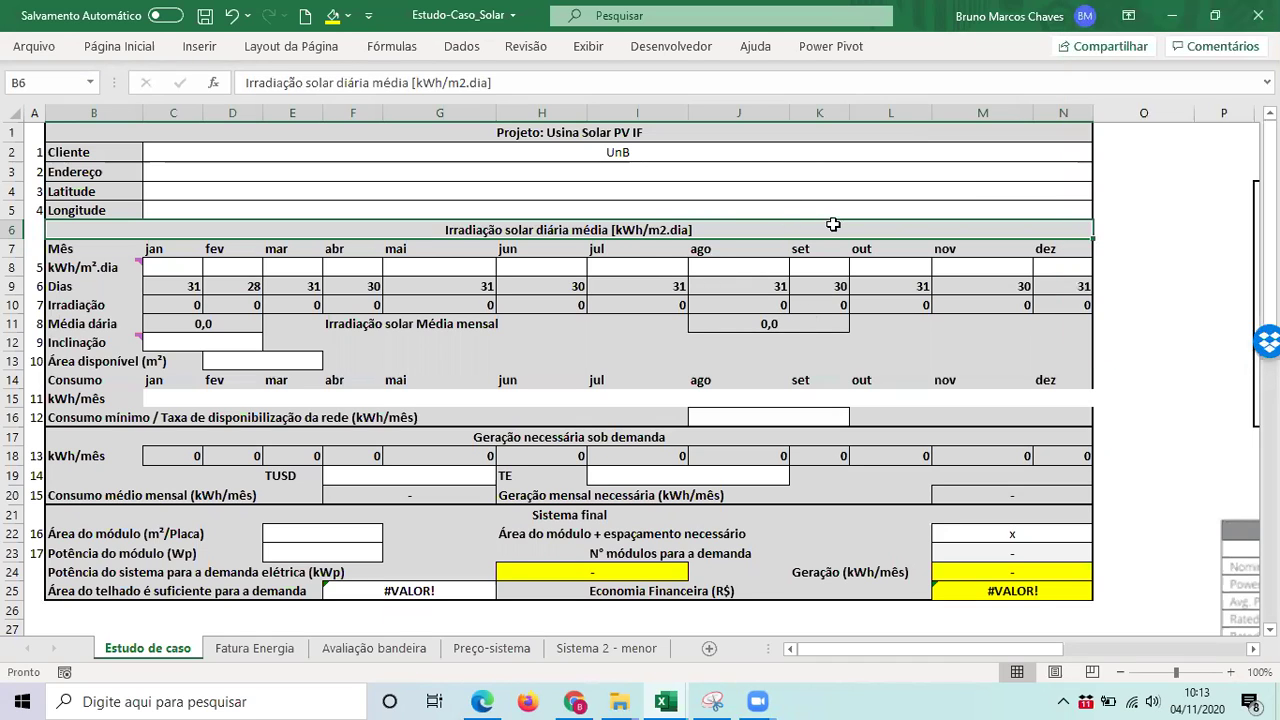
pyautogui.click(728, 177)
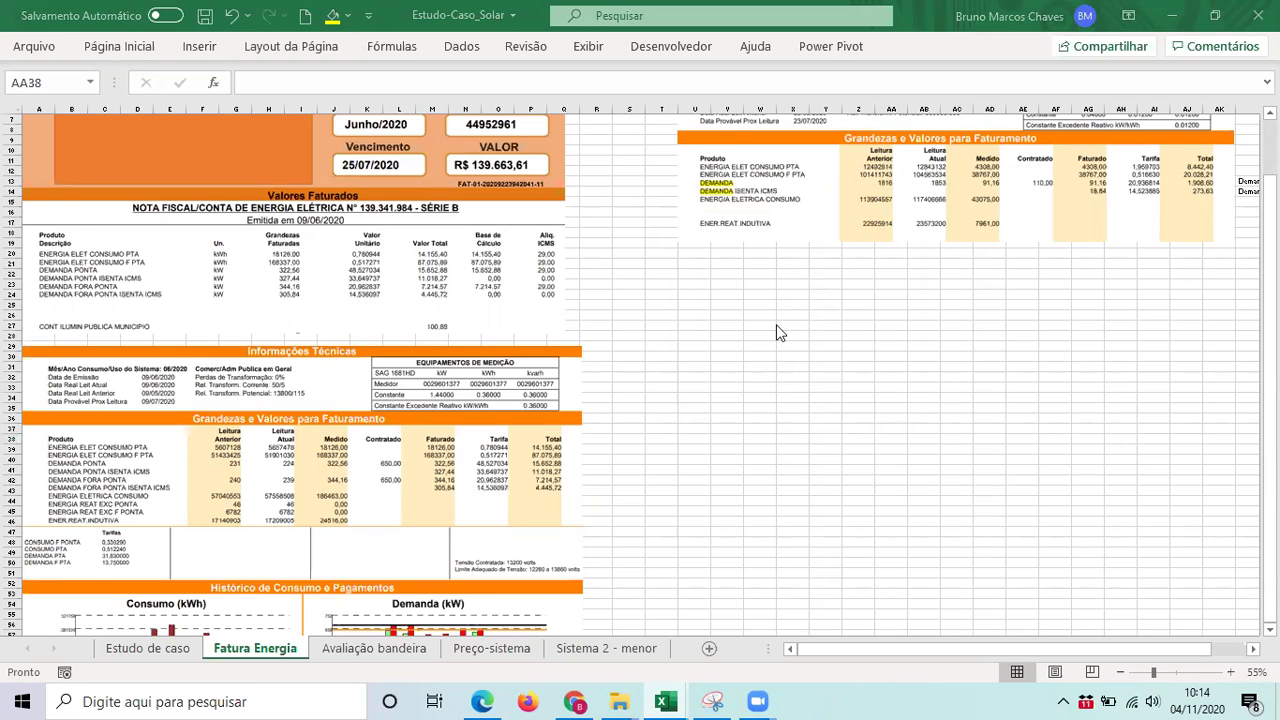
# - Examine the COPEL electricity bill on the Fatura Energia sheet, including the billed quantities, tariffs and consumption and demand history
pyautogui.scroll(2, 175, 200)
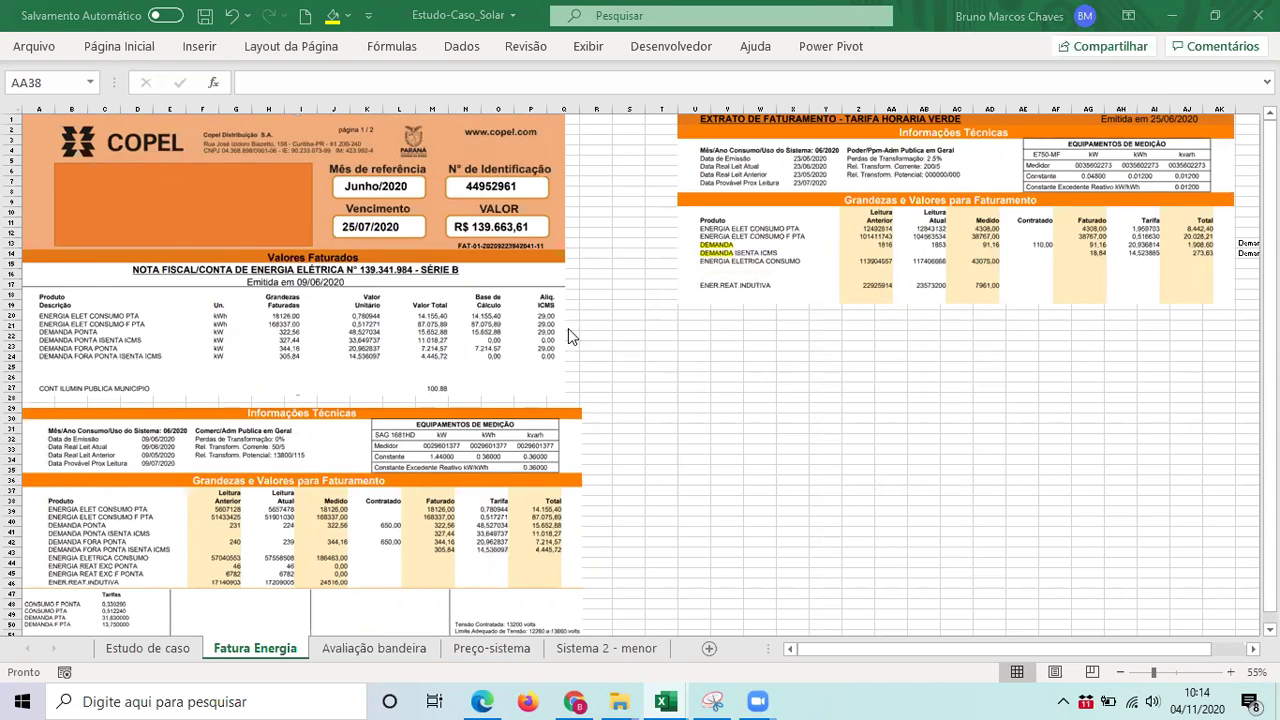
pyautogui.scroll(-1, 395, 452)
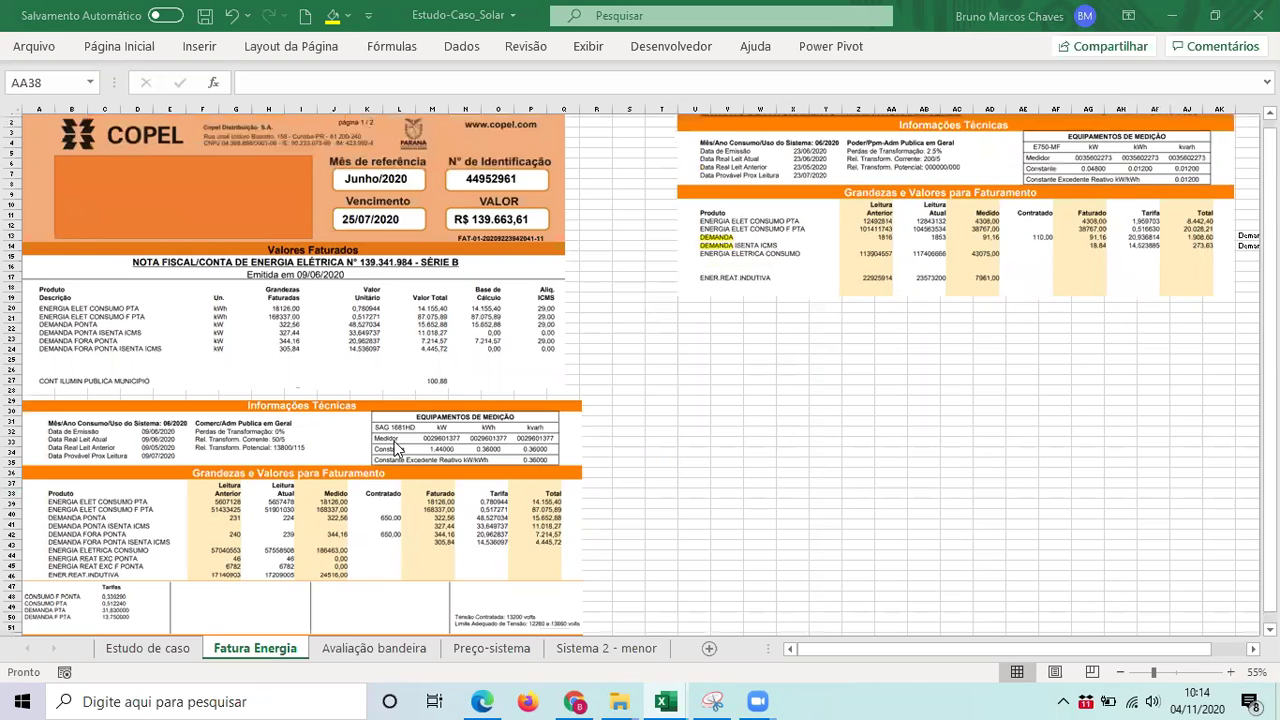
pyautogui.scroll(-3, 388, 454)
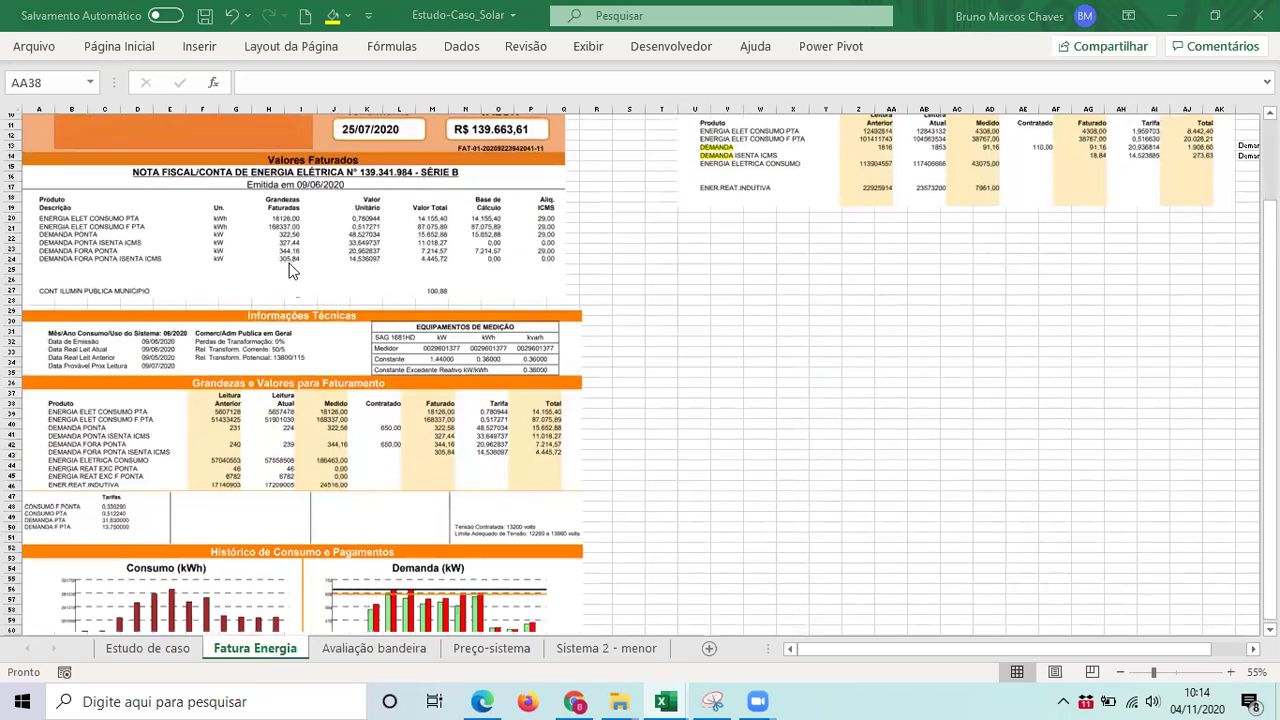
pyautogui.scroll(4, 300, 280)
pyautogui.scroll(-4, 293, 373)
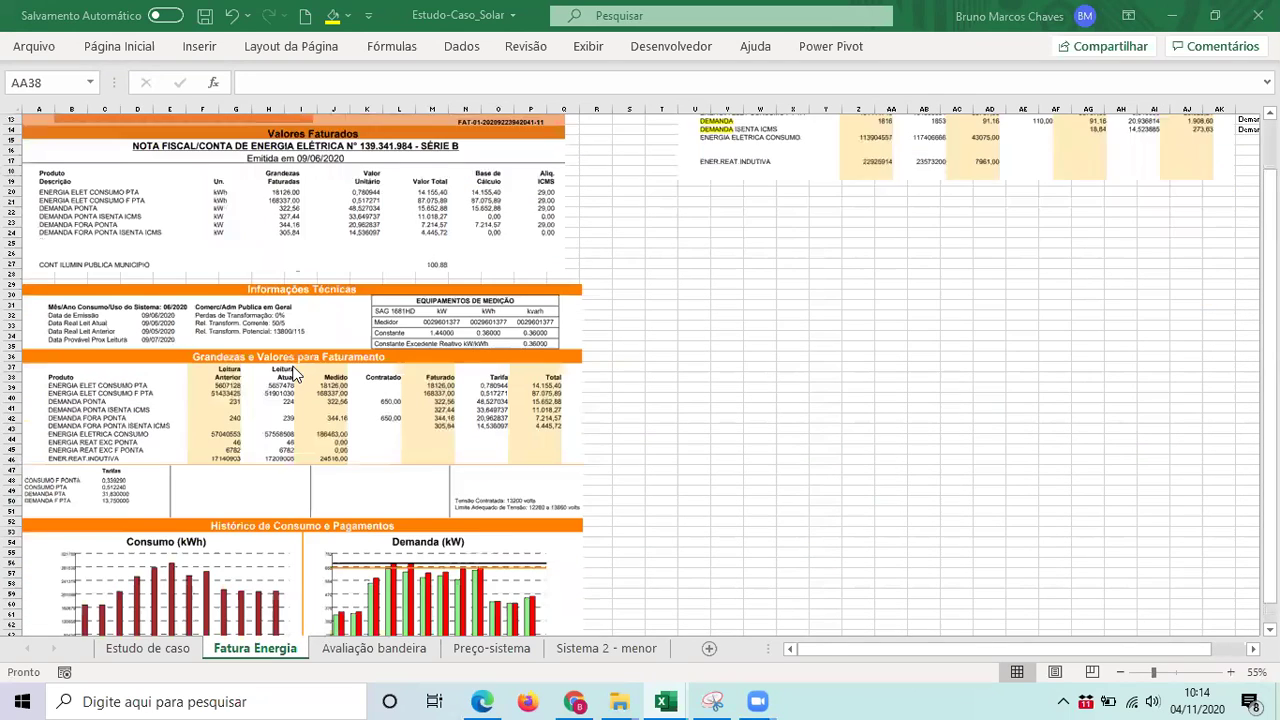
pyautogui.scroll(-1, 295, 374)
pyautogui.scroll(-10, 300, 380)
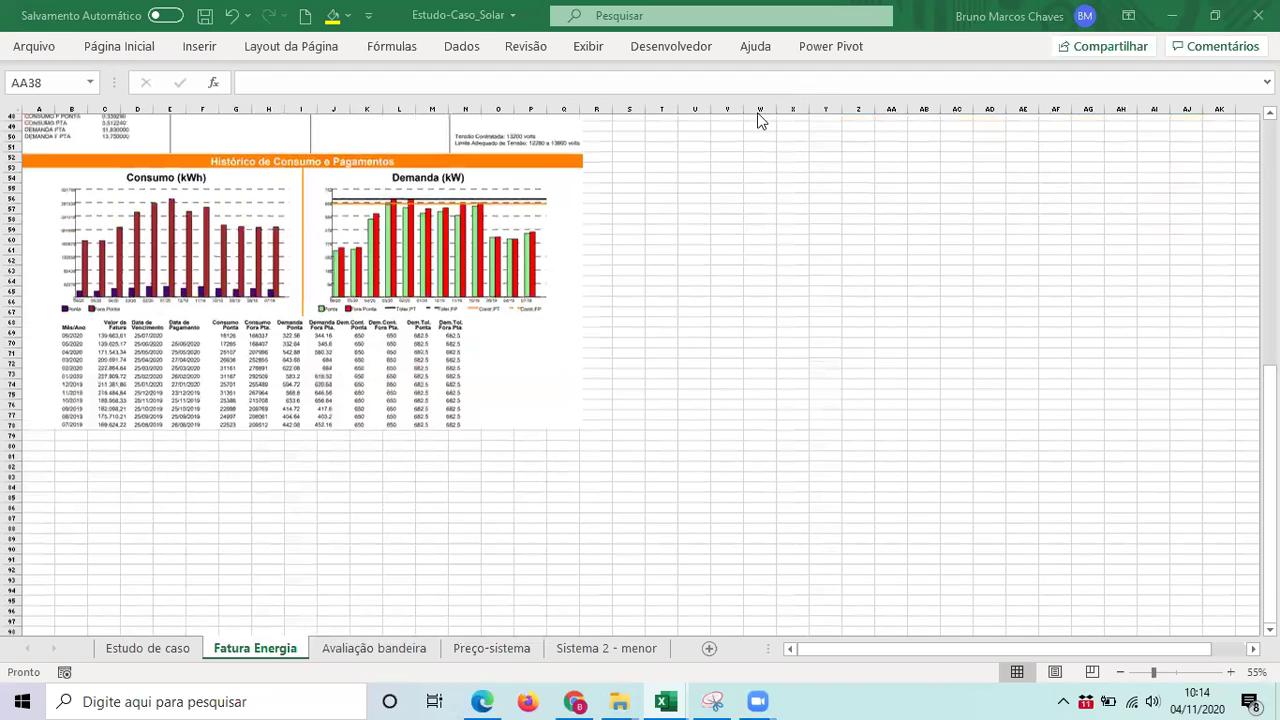
pyautogui.scroll(14, 760, 120)
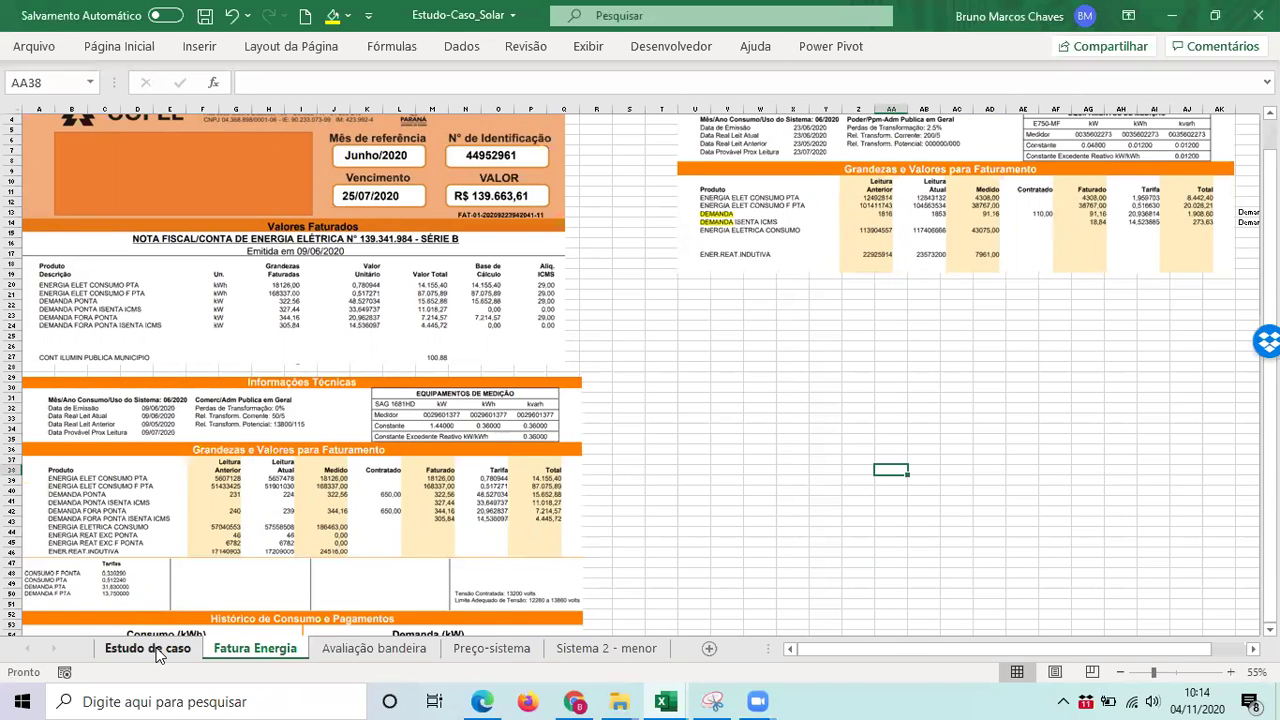
# - Return to the location fields on the Estudo de caso sheet and switch to the Curitiba page of Google Maps in Chrome
pyautogui.hotkey('ctrl', 'pageup')
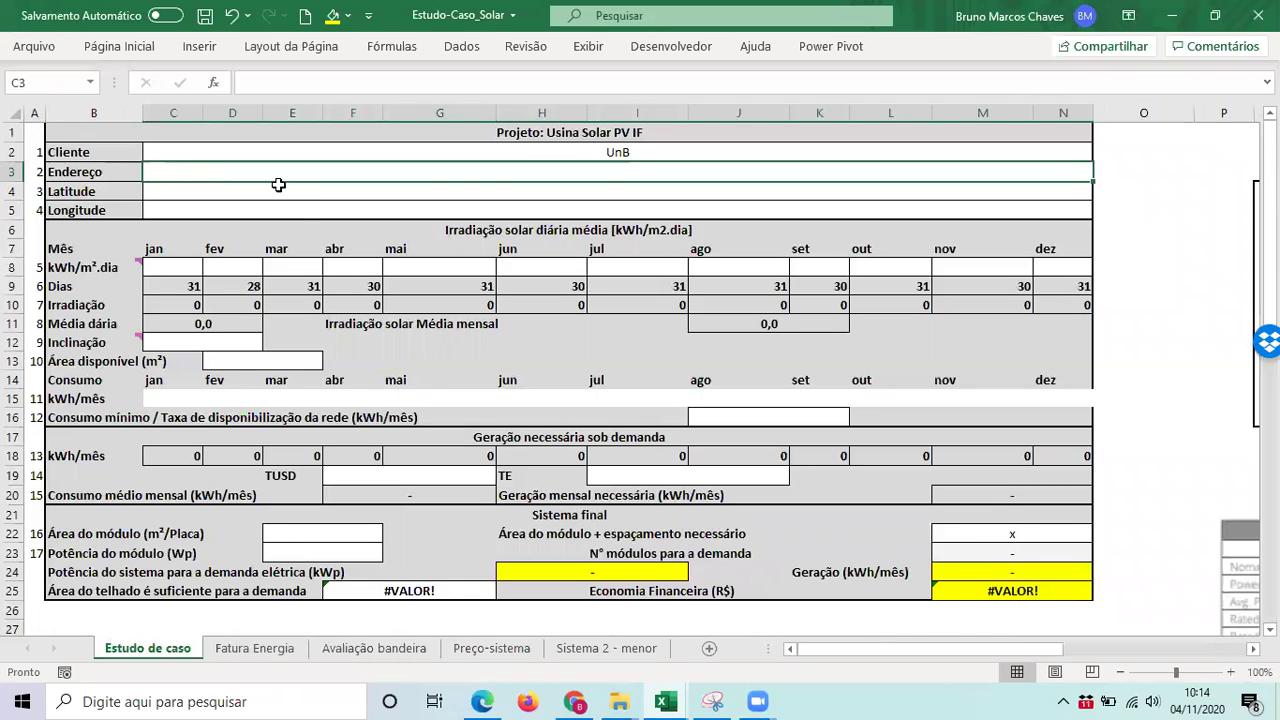
pyautogui.click(208, 189)
pyautogui.click(209, 209)
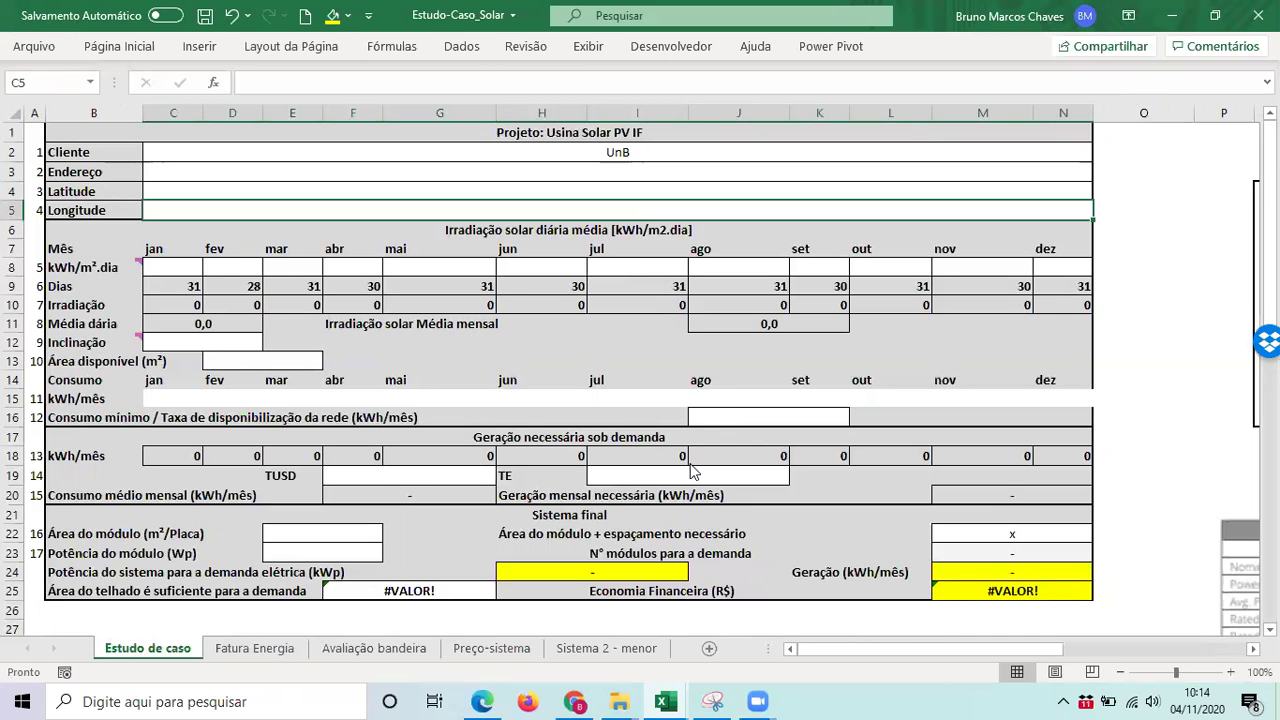
pyautogui.hotkey('alt', 'Tab')
pyautogui.hotkey('alt', 'Tab')
pyautogui.hotkey('alt', 'Tab')
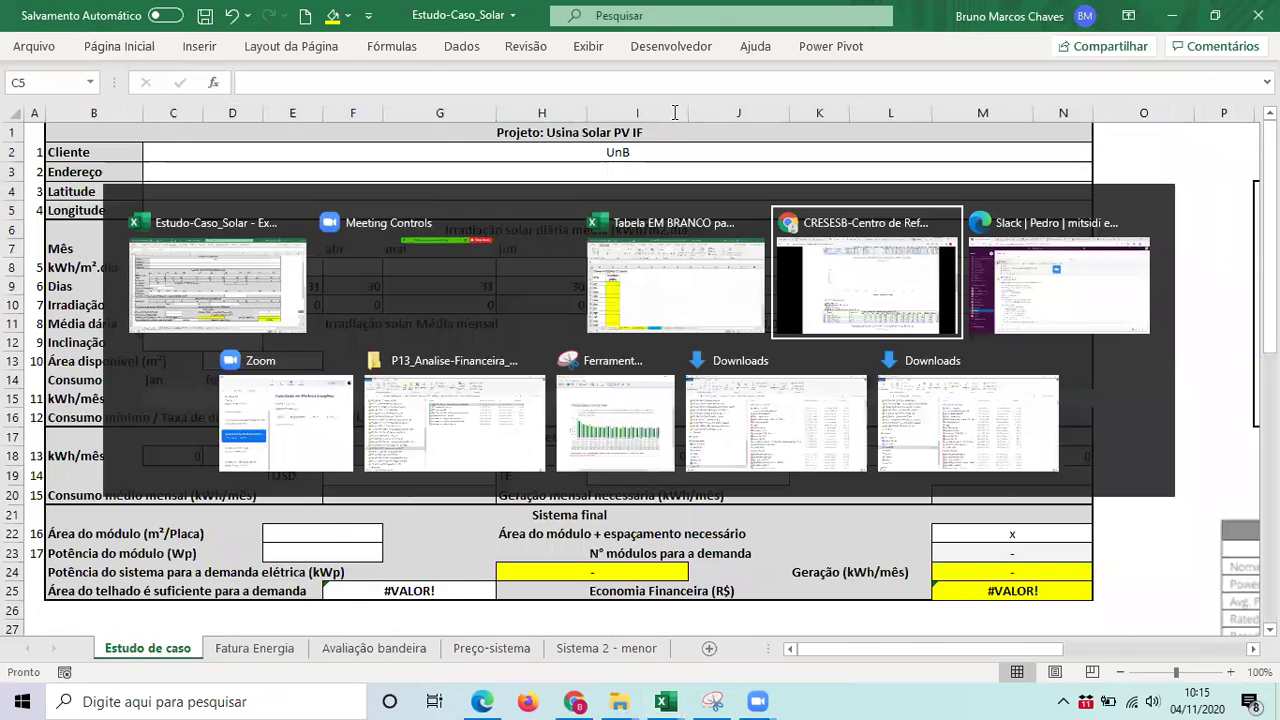
pyautogui.hotkey('ctrl', 't')
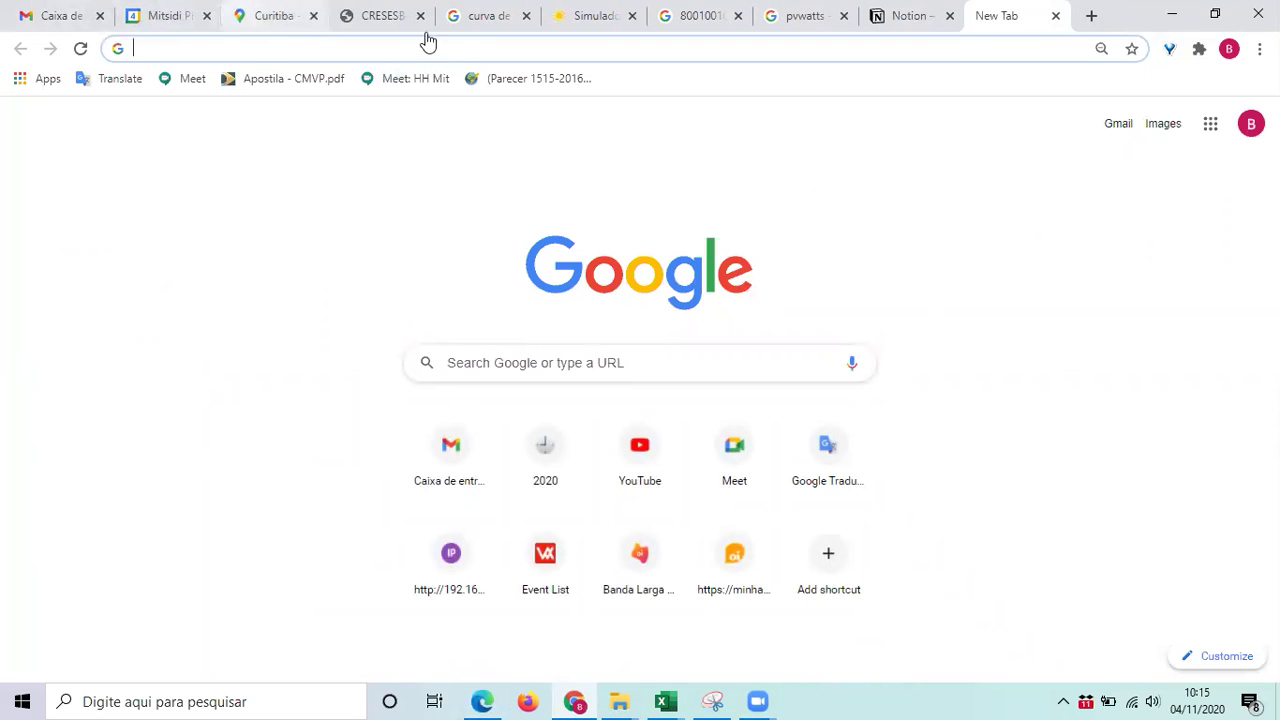
pyautogui.hotkey('ctrl', '3')
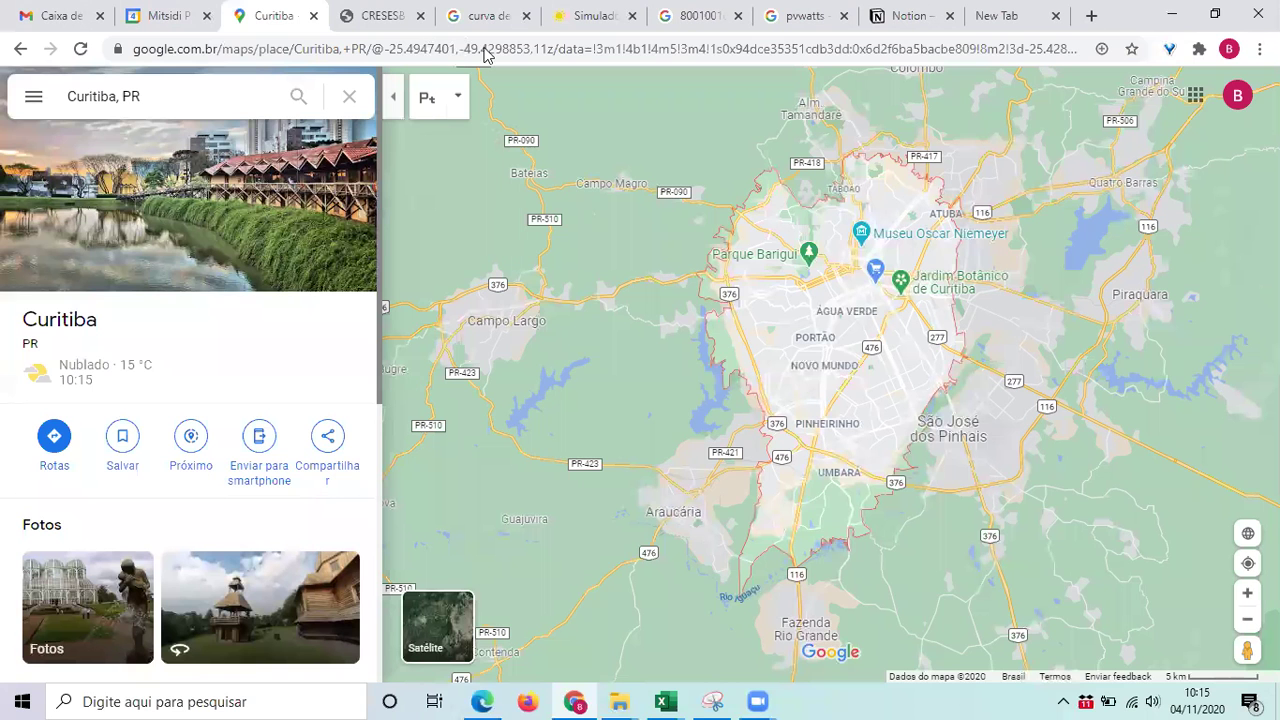
# - Copy the latitude -25.4947401 from the address of the Curitiba map
pyautogui.click(566, 49)
pyautogui.doubleClick(571, 49)
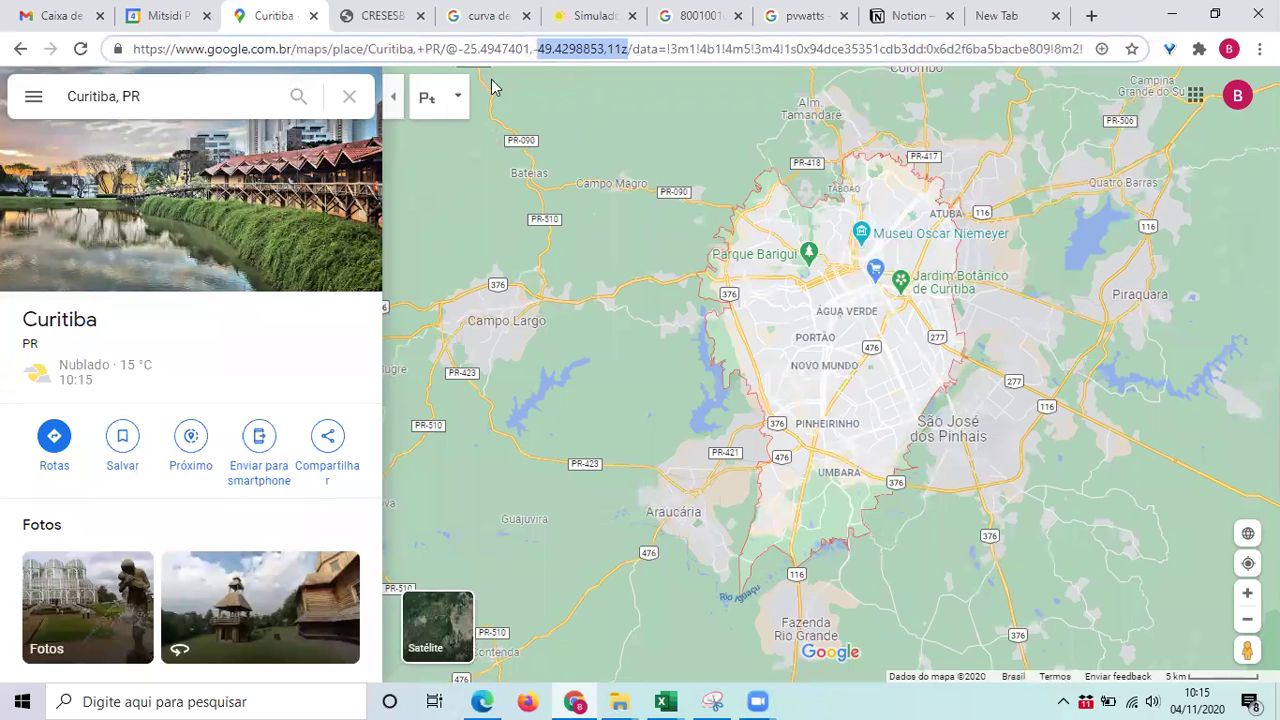
pyautogui.hotkey('ctrl', 'shift', 'Left')
pyautogui.hotkey('ctrl', 'c')
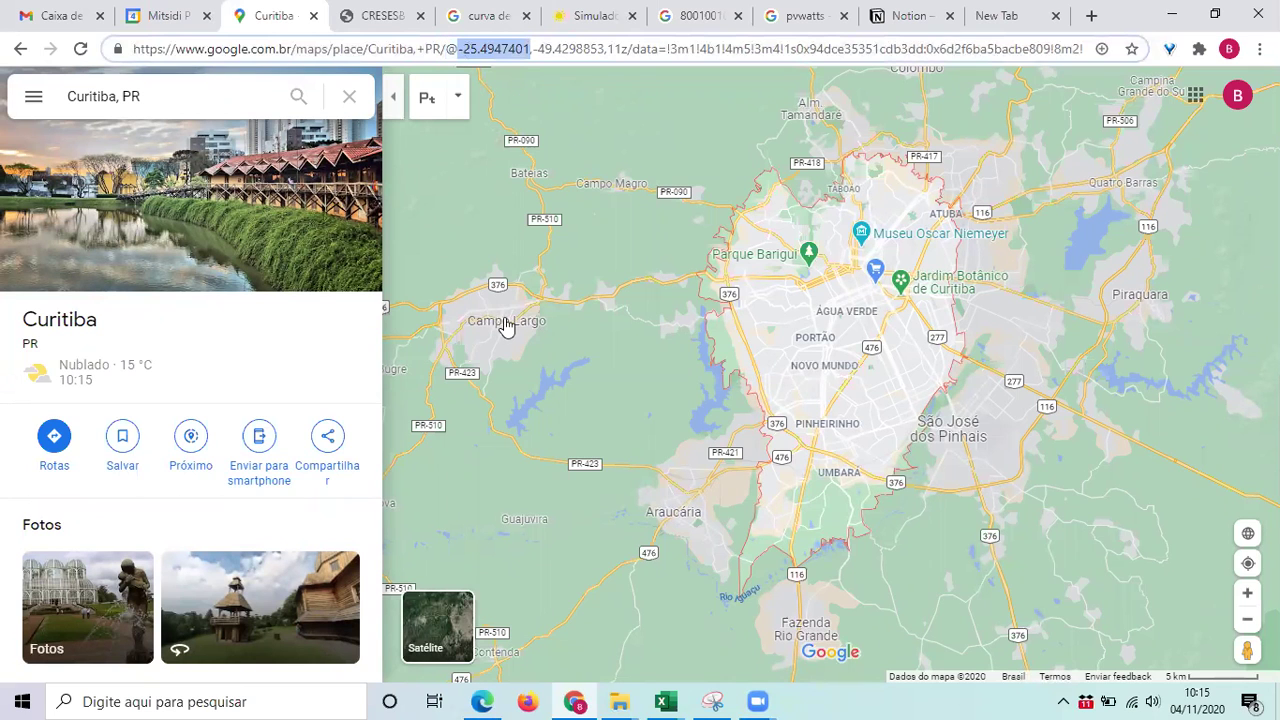
# - Switch back to the Estudo-Caso_Solar workbook in Excel and paste the copied latitude as the content of the Latitude cell
pyautogui.click(503, 323)
pyautogui.hotkey('alt', 'Tab')
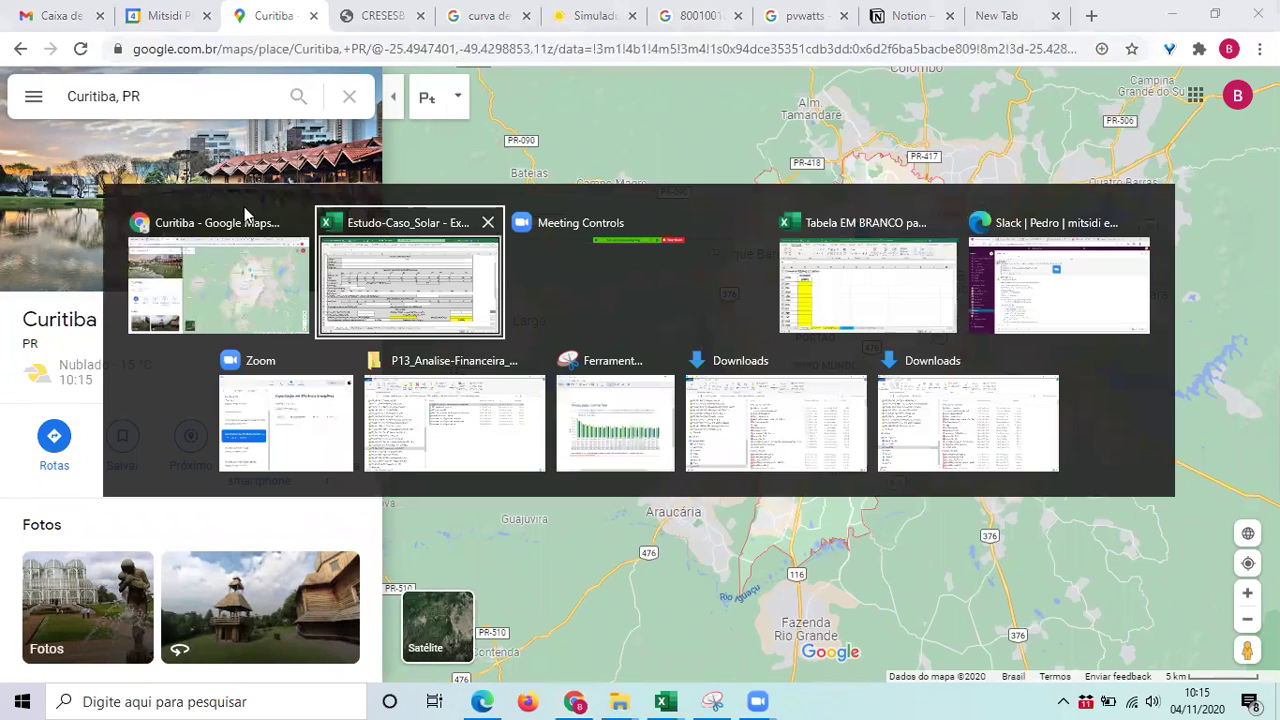
pyautogui.hotkey('ctrl', 'v')
pyautogui.click(608, 403)
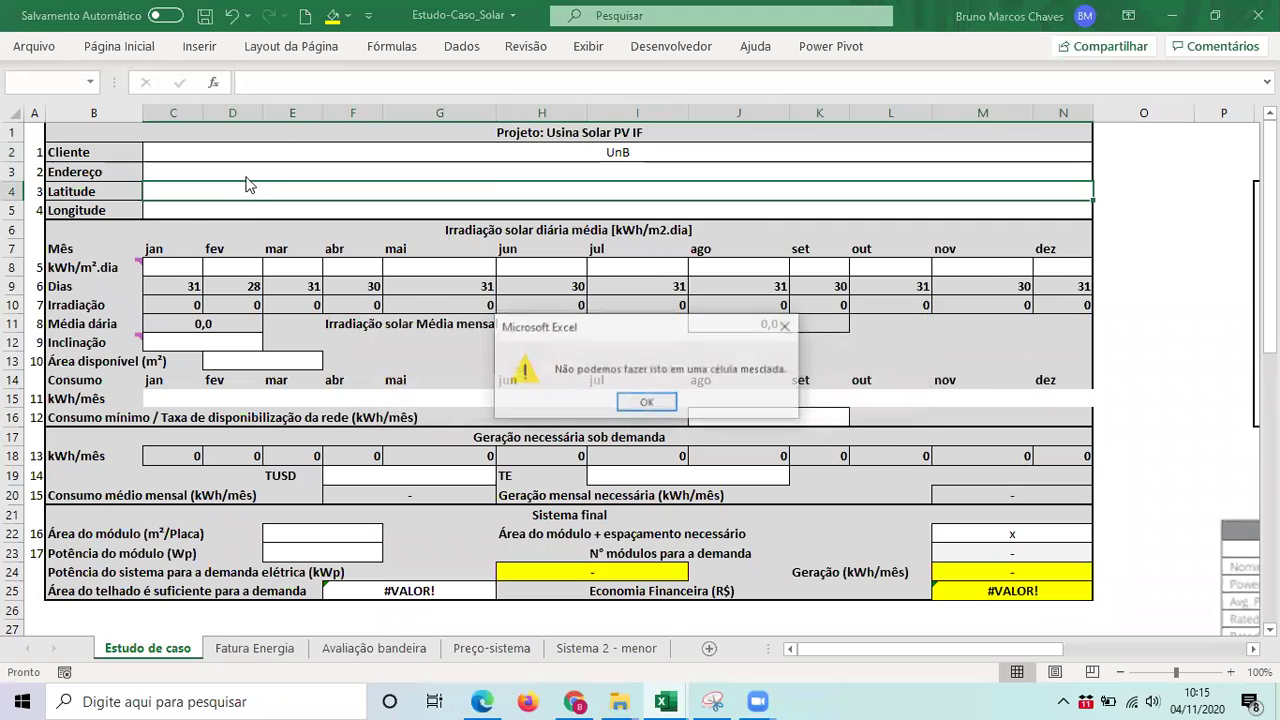
pyautogui.click(647, 403)
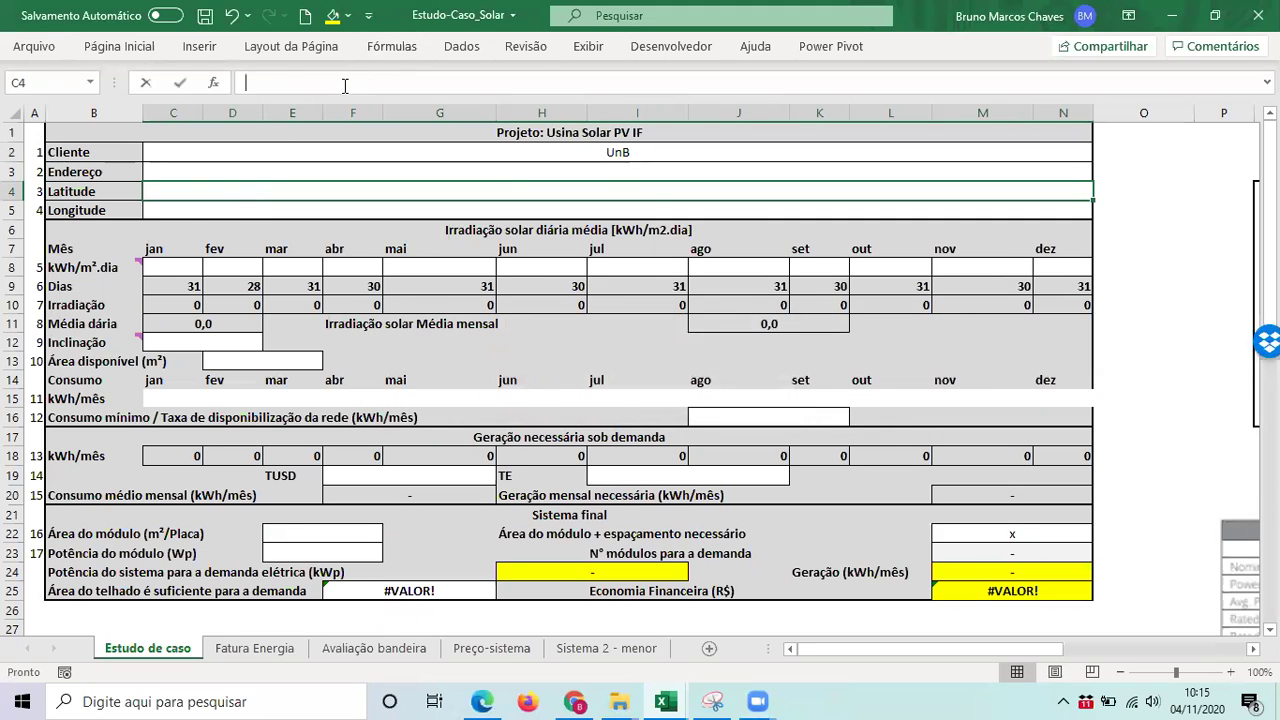
pyautogui.click(366, 84)
pyautogui.hotkey('ctrl', 'v')
pyautogui.press('Return')
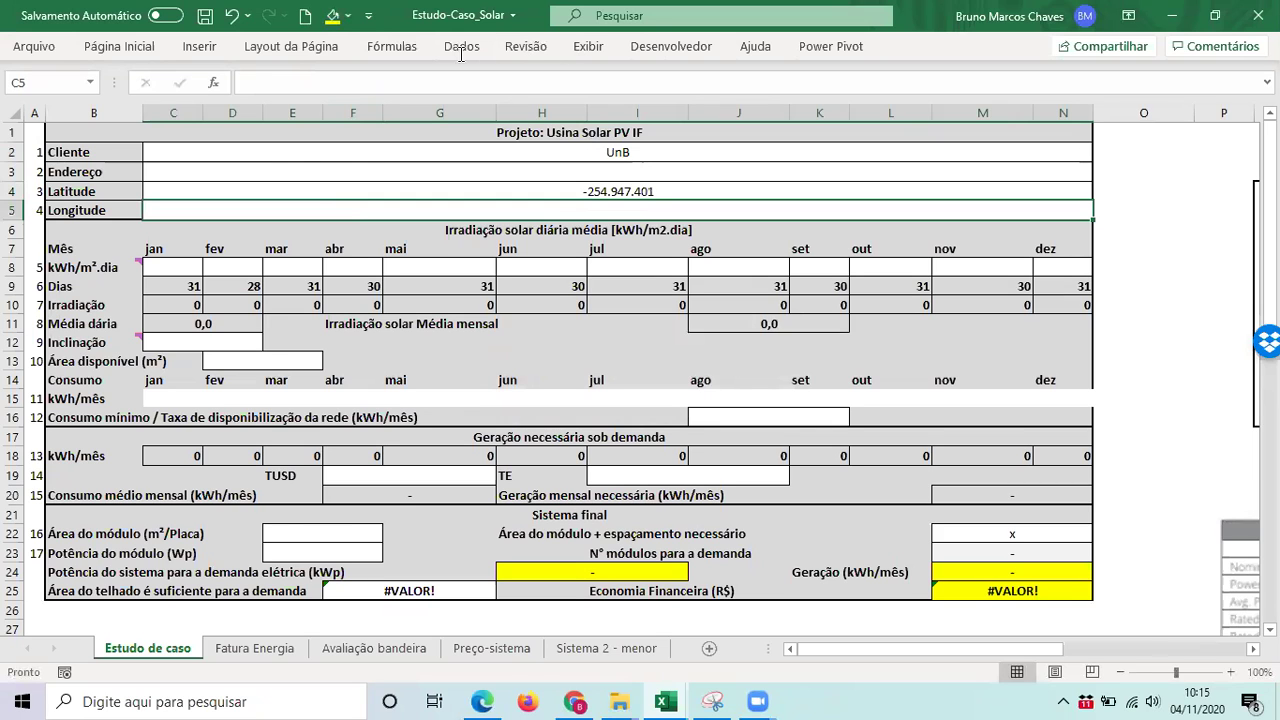
# - Enter the longitude -49.4298853 from the Curitiba map's address in the Longitude cell
pyautogui.hotkey('alt', 'Tab')
pyautogui.hotkey('alt', 'Tab')
pyautogui.click(343, 80)
pyautogui.write('-49.4298853')
pyautogui.click(440, 342)
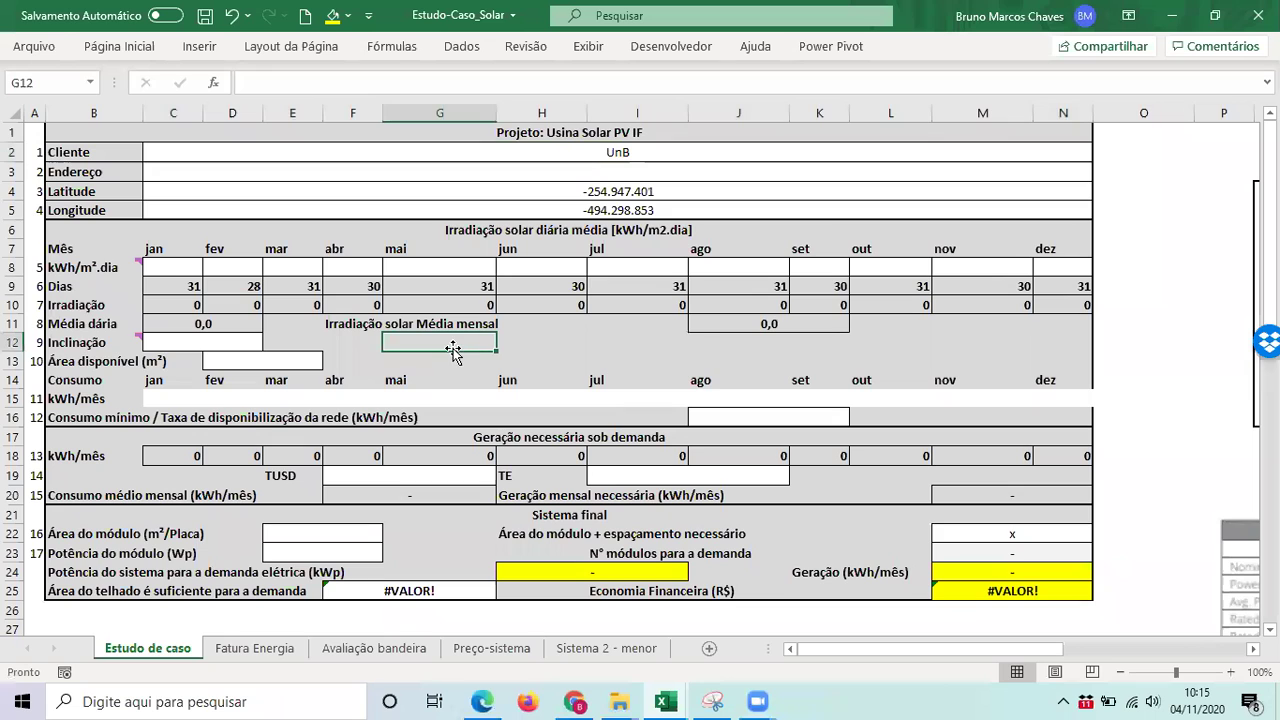
# - Correct the Latitude cell by restoring the decimal point and storing it as text: '-25.4947401
pyautogui.click(595, 191)
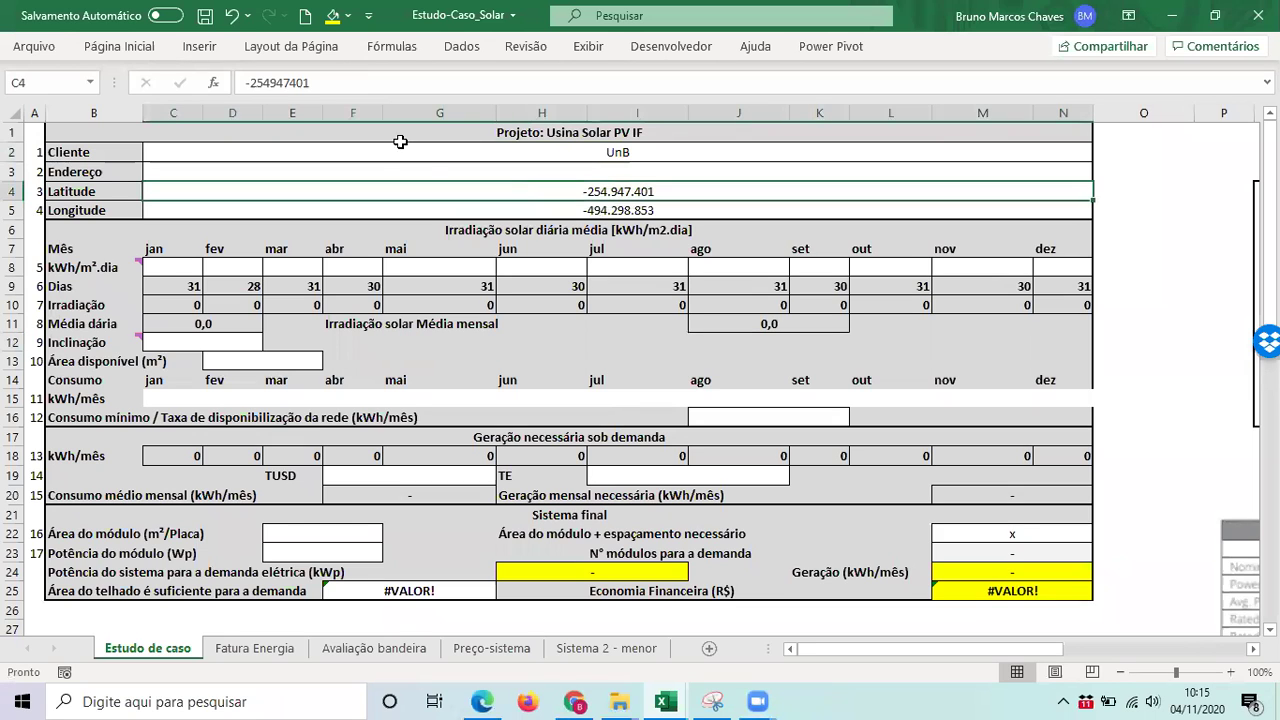
pyautogui.click(251, 82)
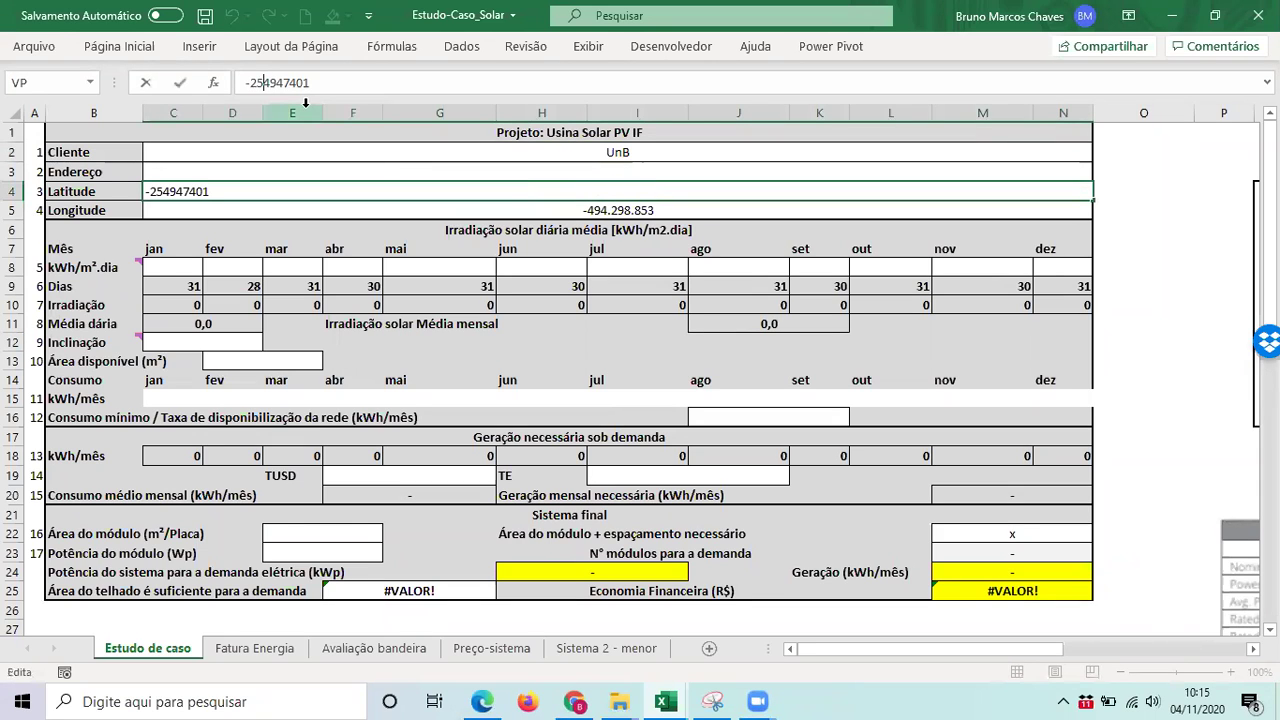
pyautogui.write('.')
pyautogui.click(515, 222)
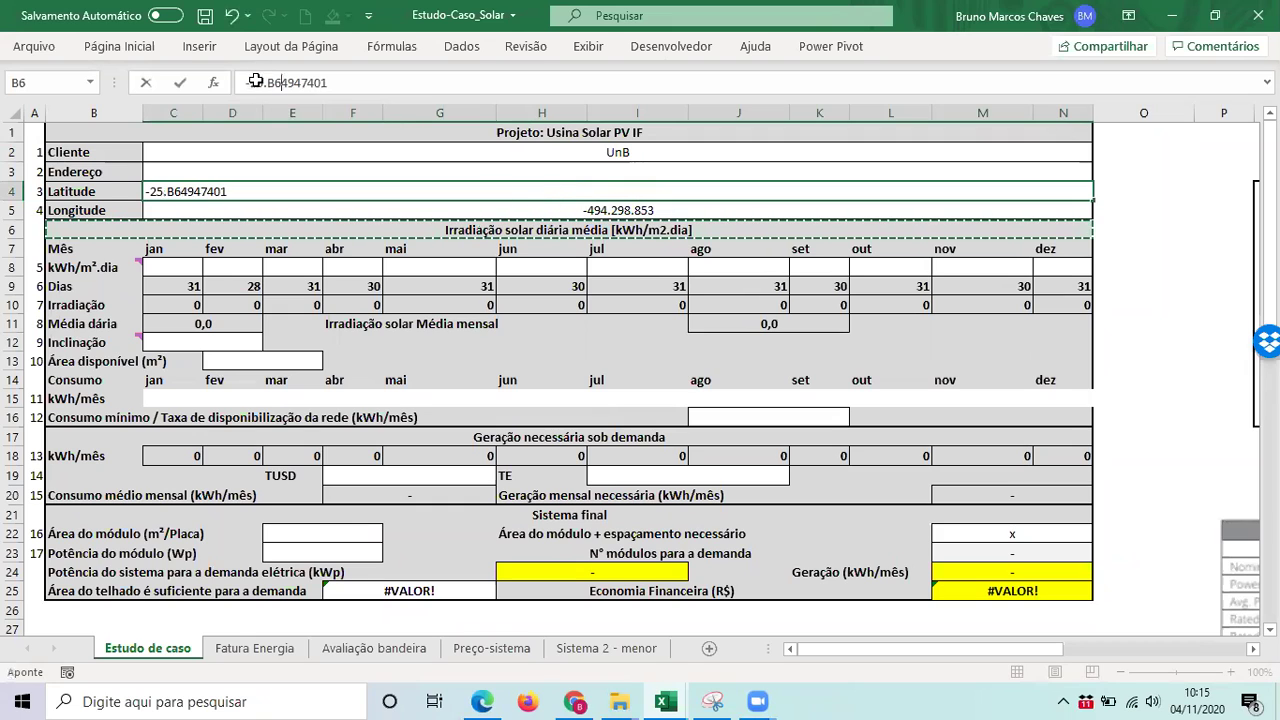
pyautogui.press('BackSpace')
pyautogui.press('BackSpace')
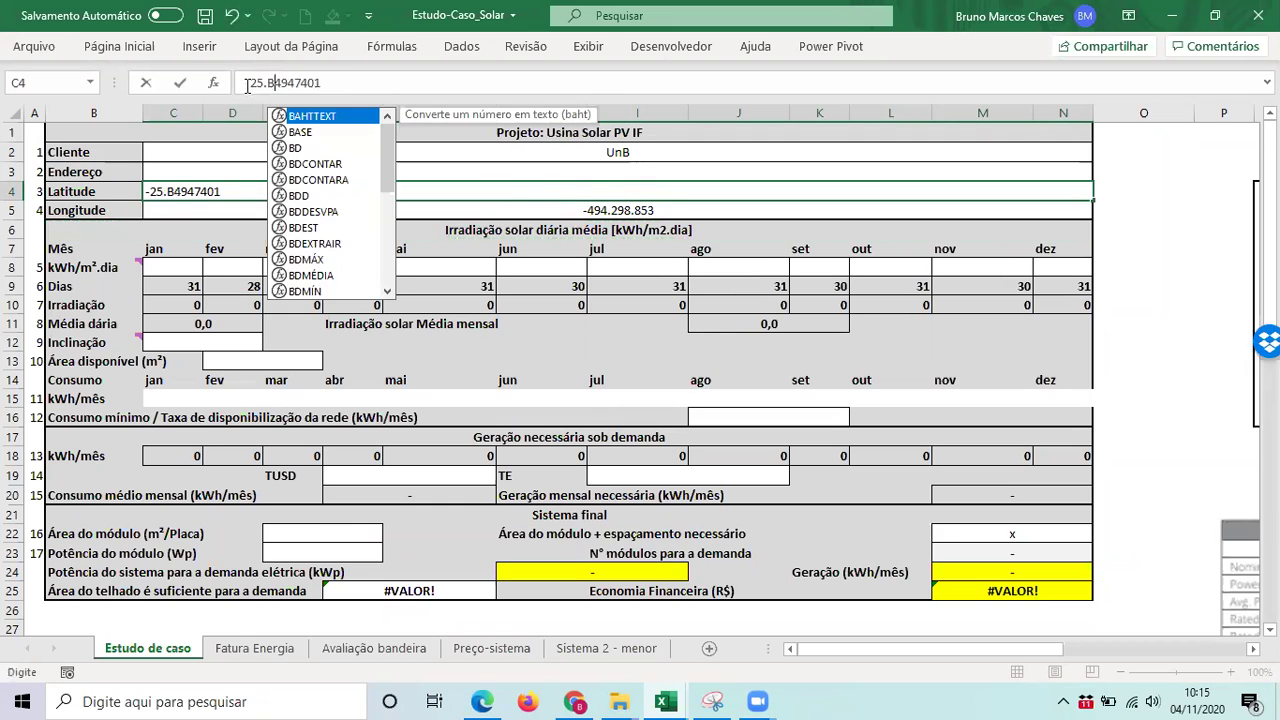
pyautogui.press('Home')
pyautogui.write("'")
pyautogui.hotkey('ctrl', 'Return')
pyautogui.press('Return')
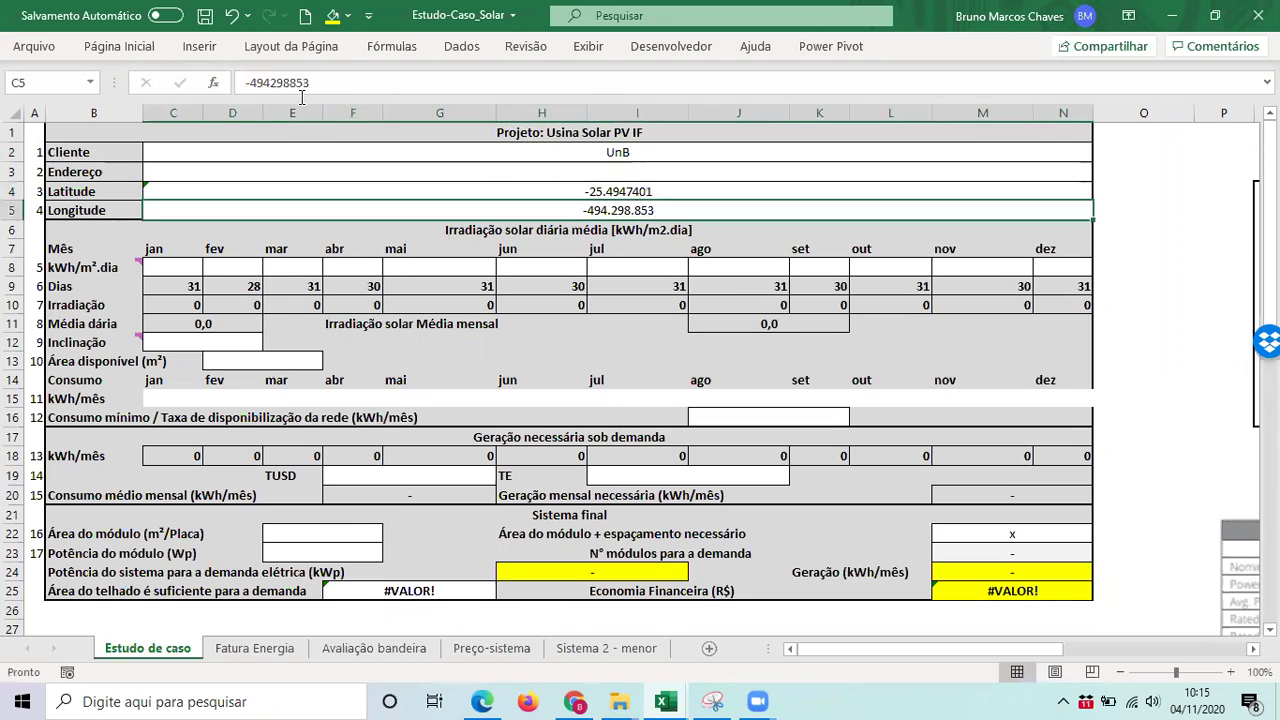
# - Correct the Longitude cell by restoring the decimal point and storing it as text: '-49.4298853
pyautogui.click(266, 87)
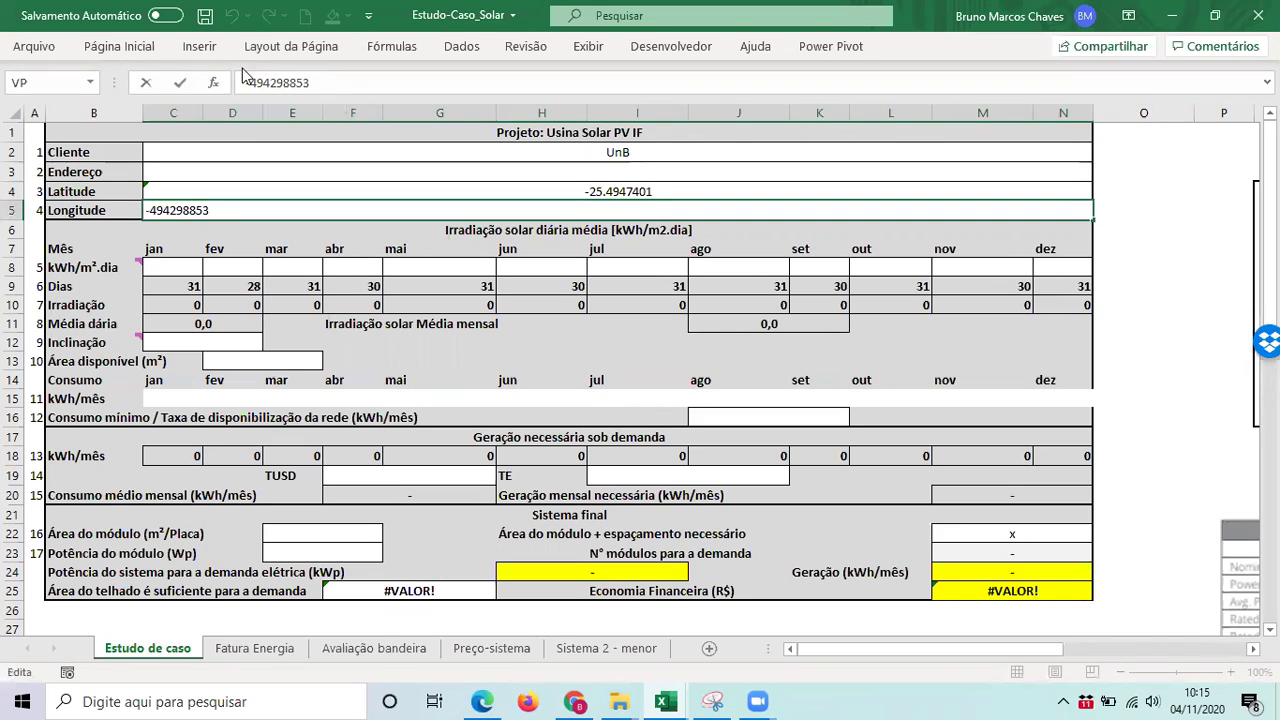
pyautogui.press('Return')
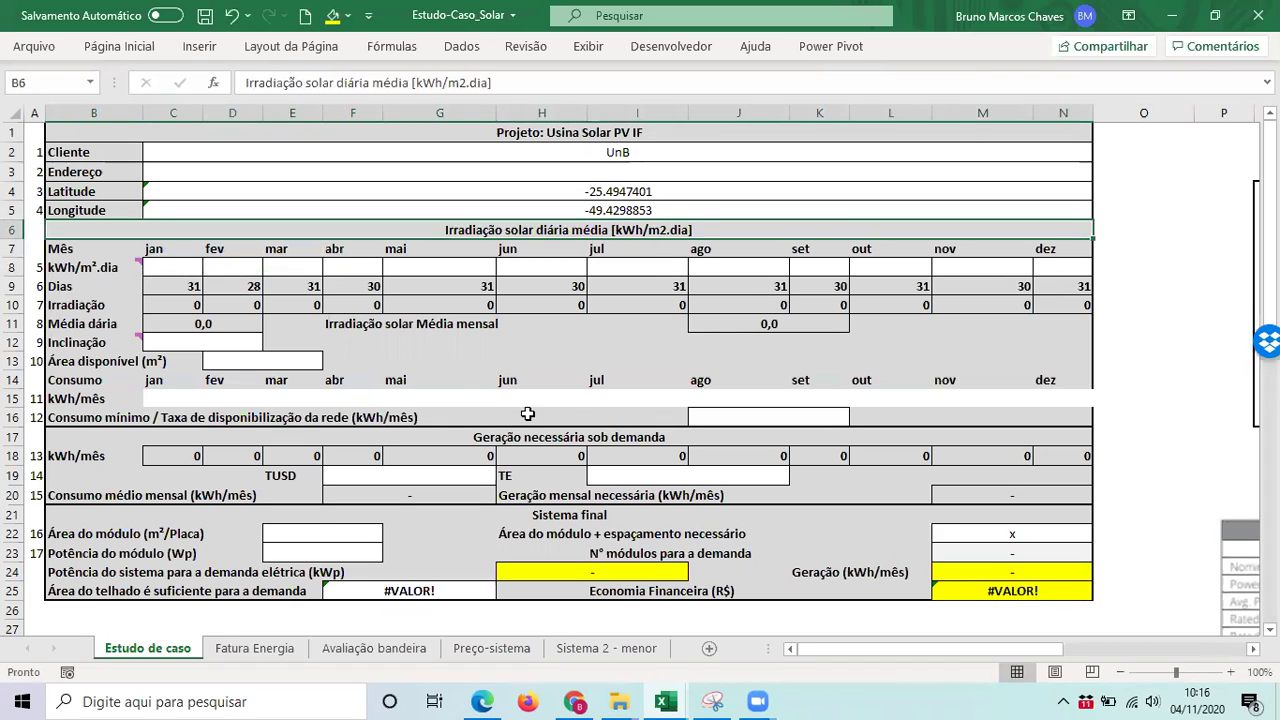
pyautogui.click(575, 215)
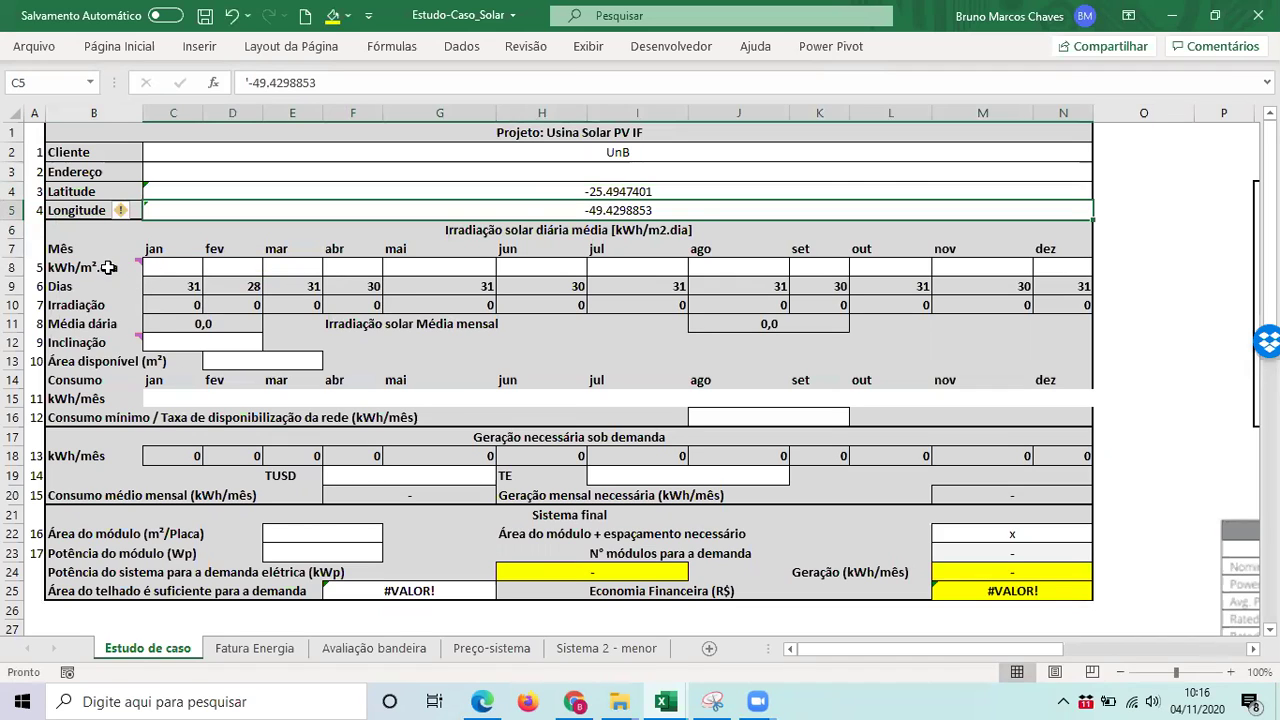
# - Read the comment attached to the kWh/m².dia label of the solar irradiation table
pyautogui.moveTo(117, 266)
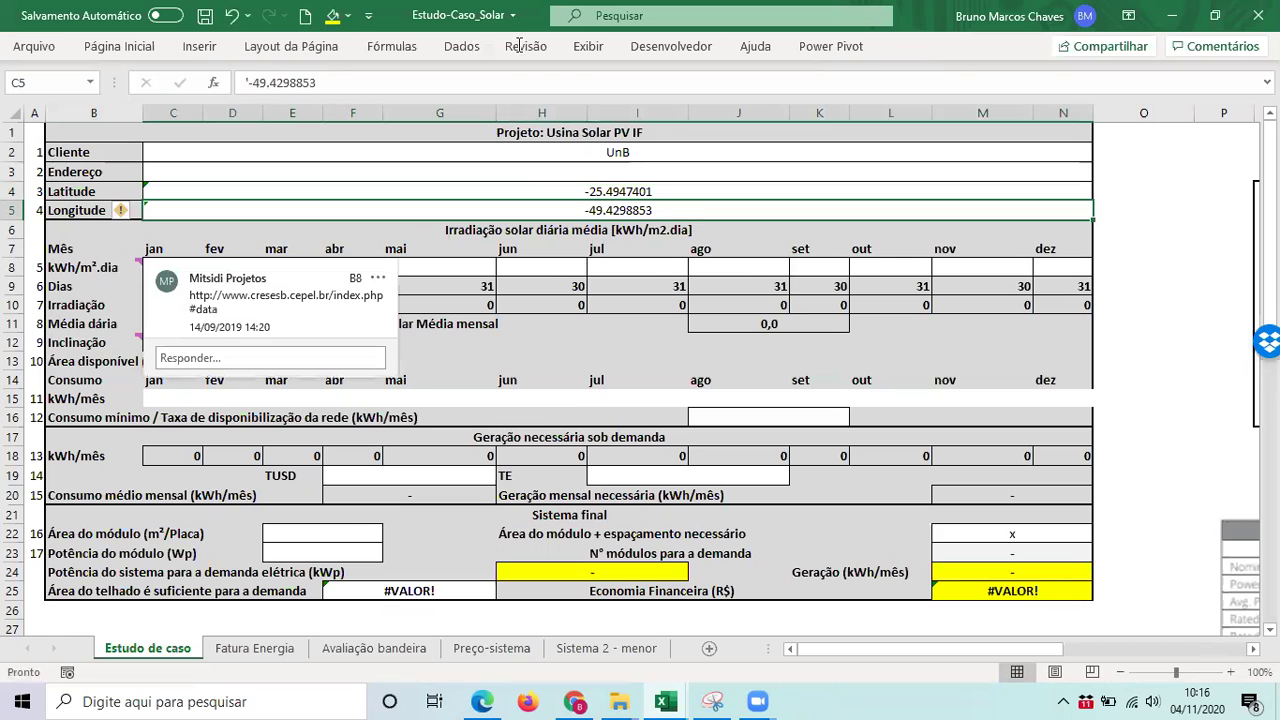
# - Switch to the browser, go to the CRESESB website and open its Potencial Solar (SunData) page
pyautogui.hotkey('alt', 'Tab')
pyautogui.click(341, 54)
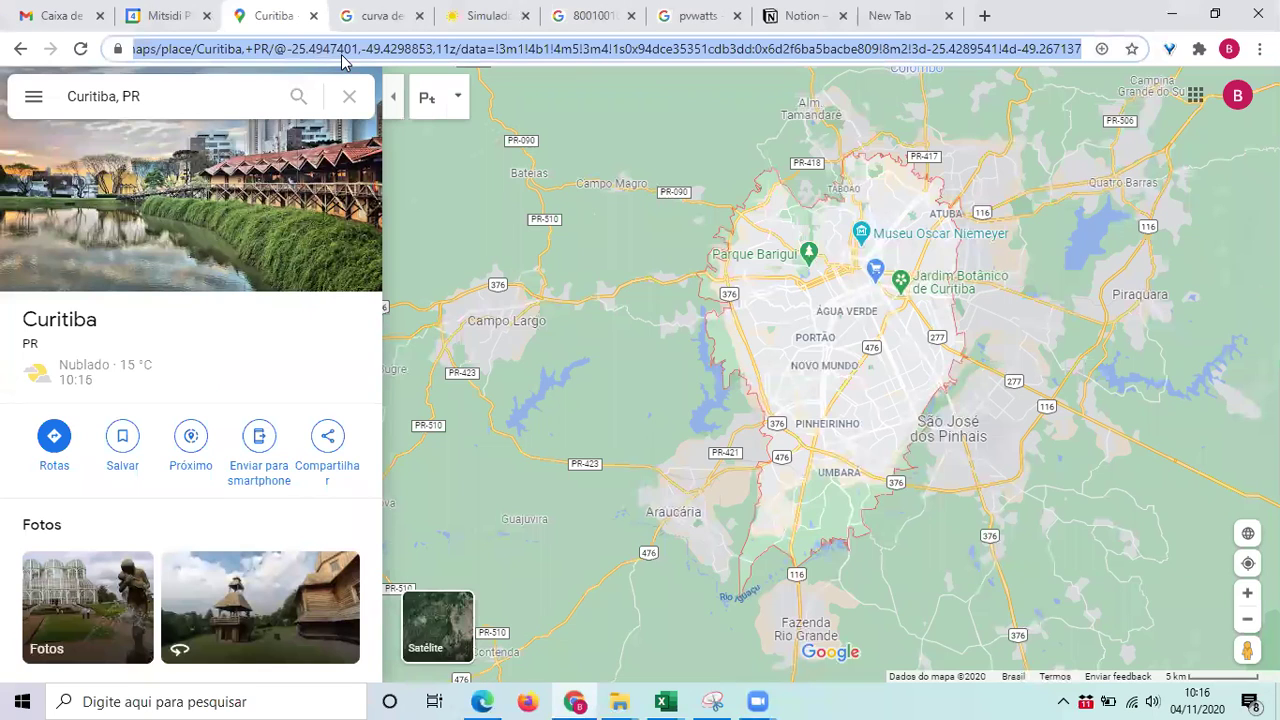
pyautogui.write('cres')
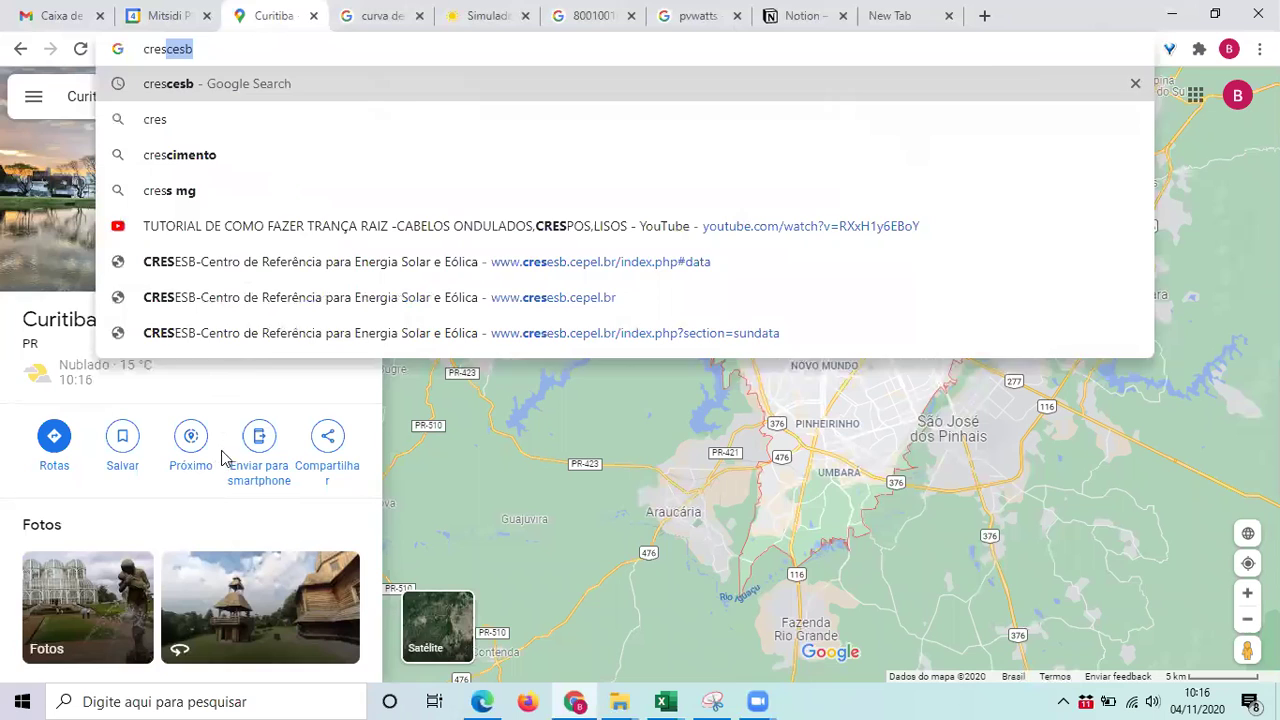
pyautogui.press('Return')
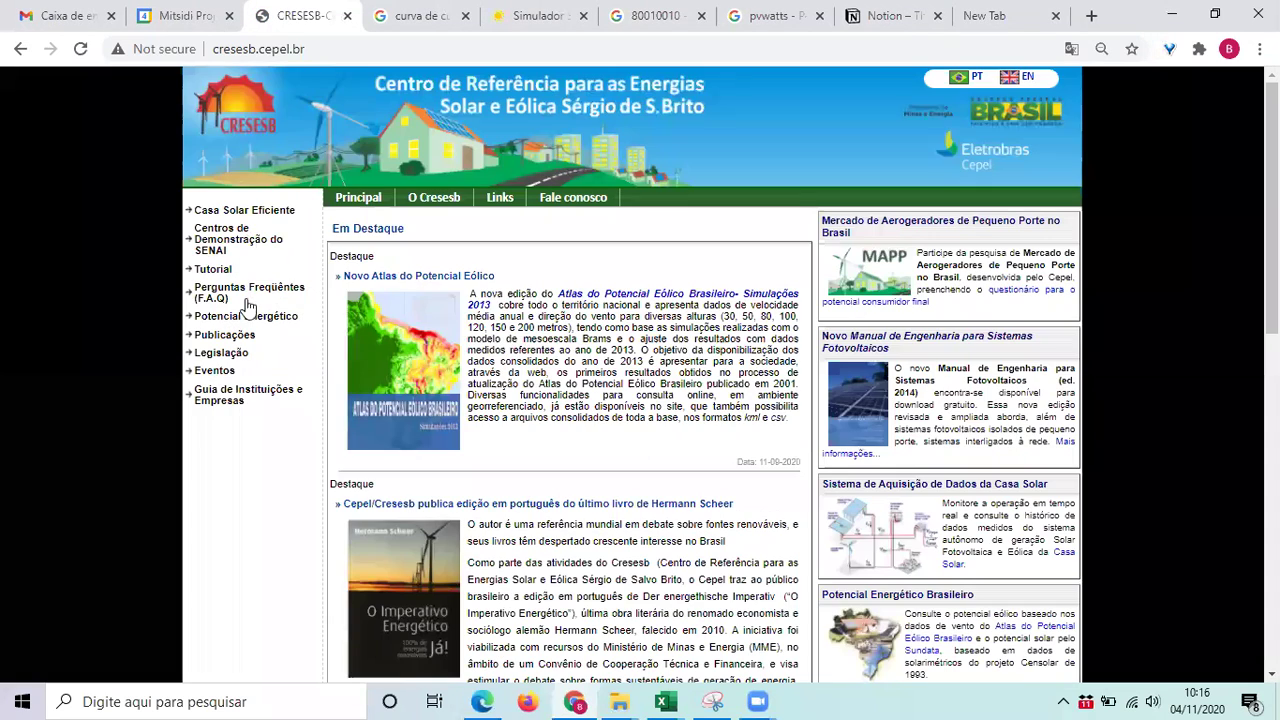
pyautogui.moveTo(250, 318)
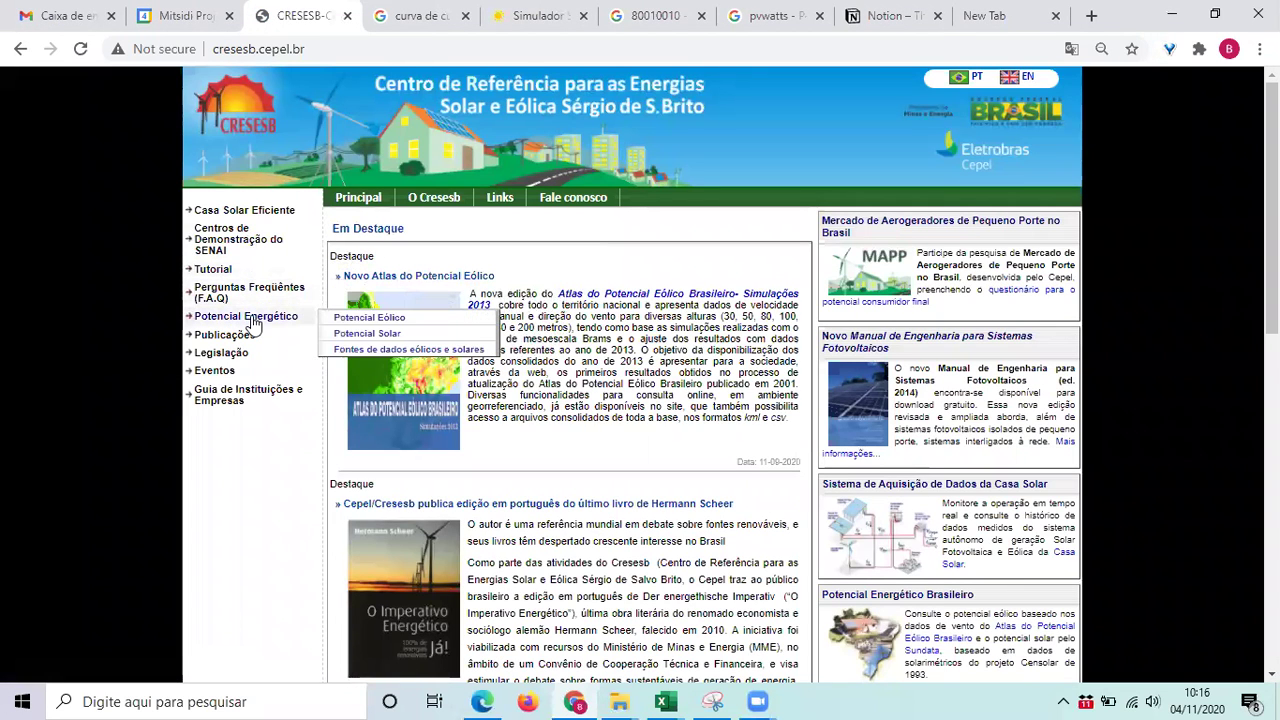
pyautogui.click(368, 335)
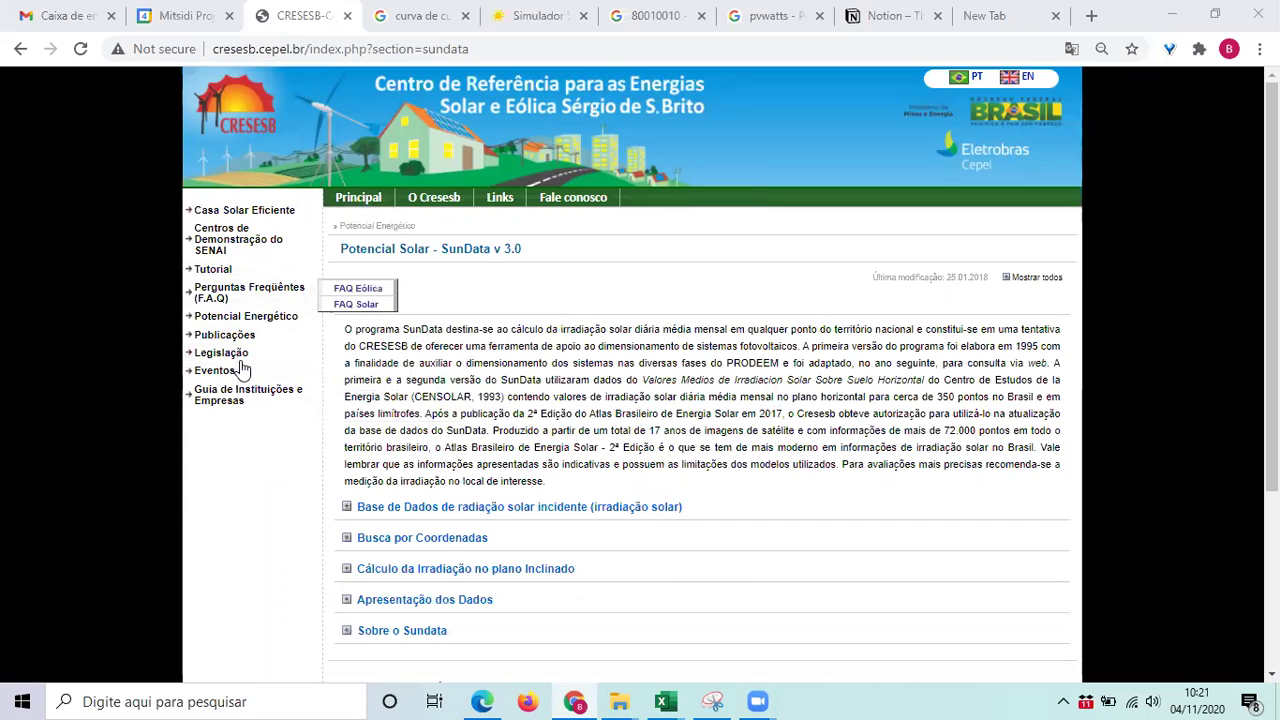
# - Enter 0 as both latitude and longitude in the SunData geographic coordinate form
pyautogui.moveTo(270, 343)
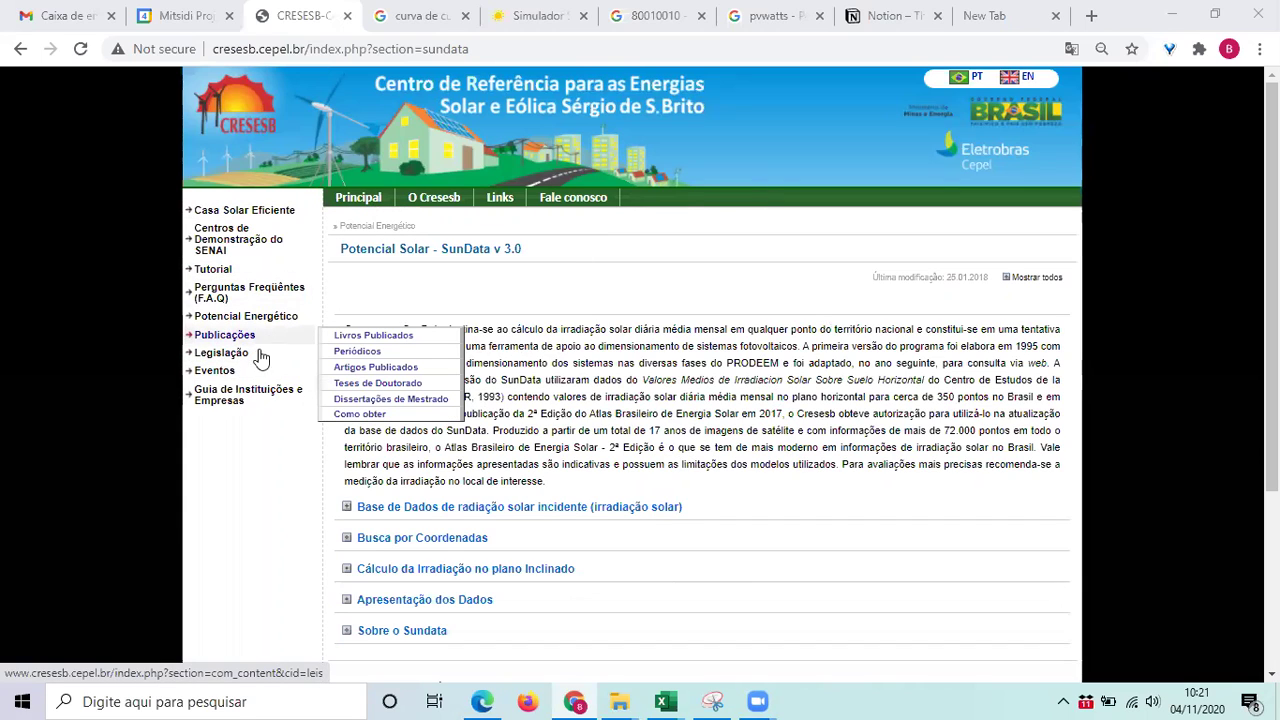
pyautogui.moveTo(238, 382)
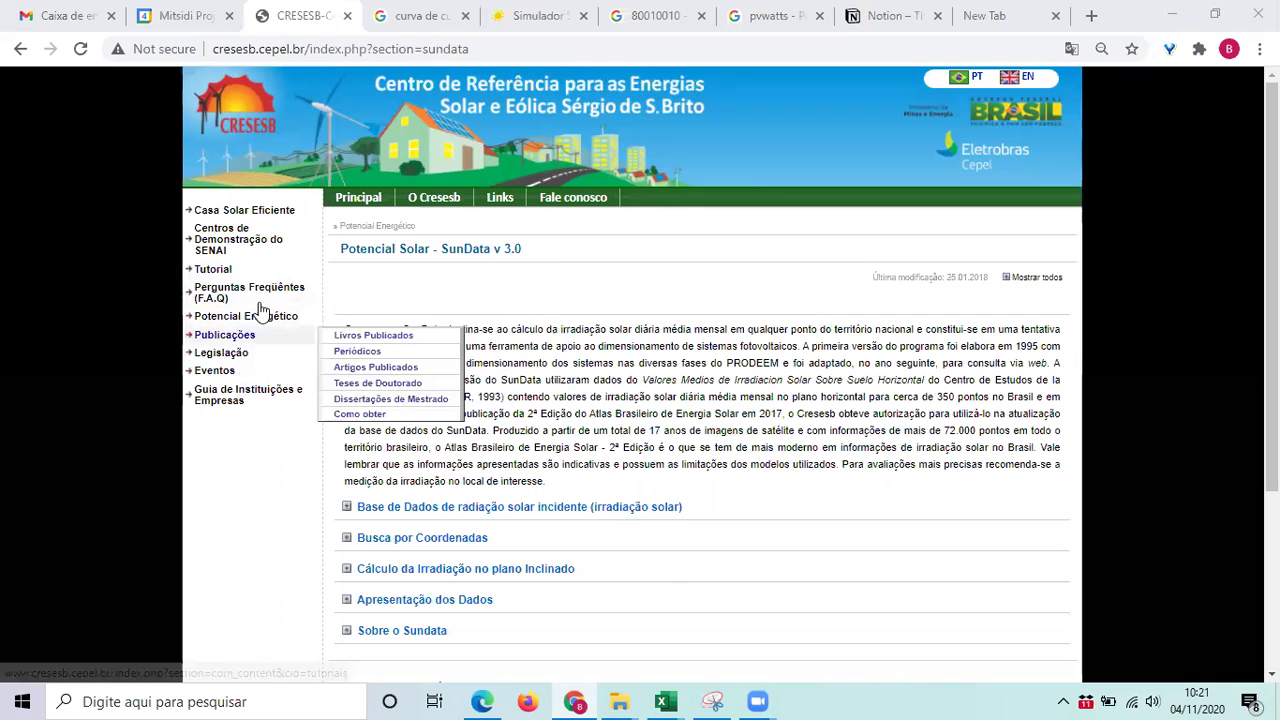
pyautogui.moveTo(290, 318)
pyautogui.scroll(-2, 545, 533)
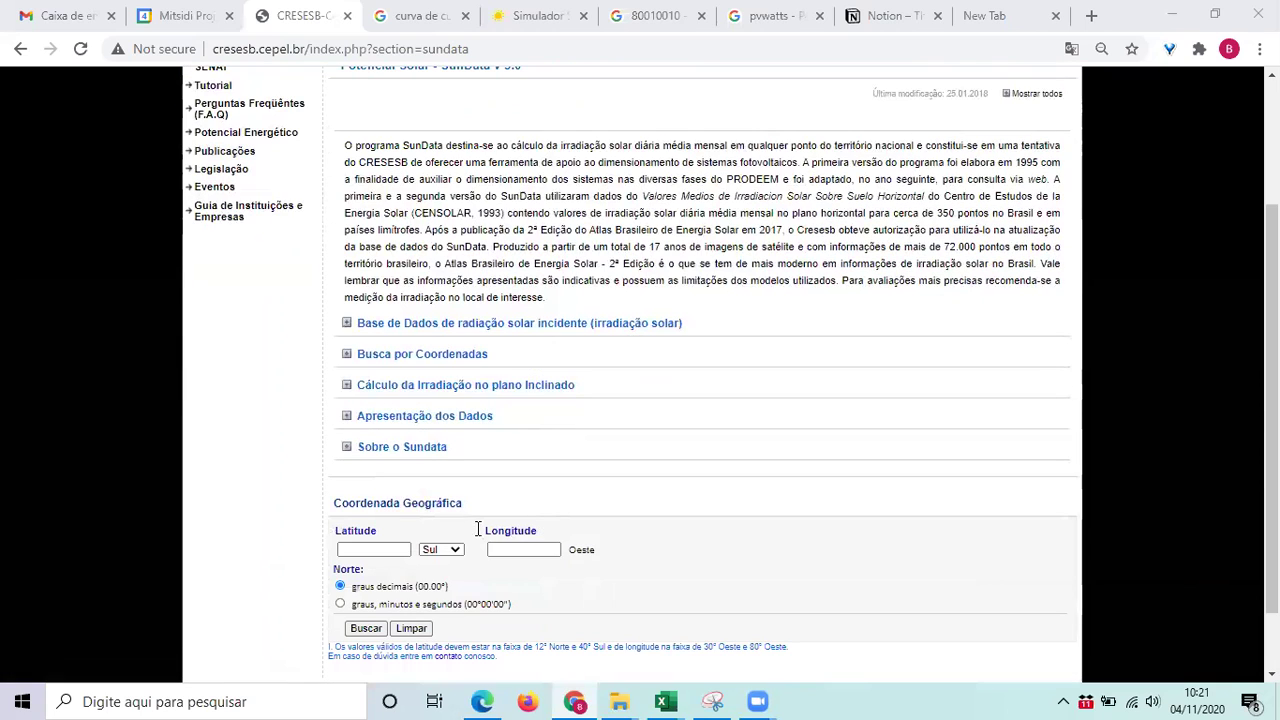
pyautogui.scroll(-1, 517, 497)
pyautogui.click(373, 469)
pyautogui.write('0')
pyautogui.click(492, 469)
pyautogui.write('0')
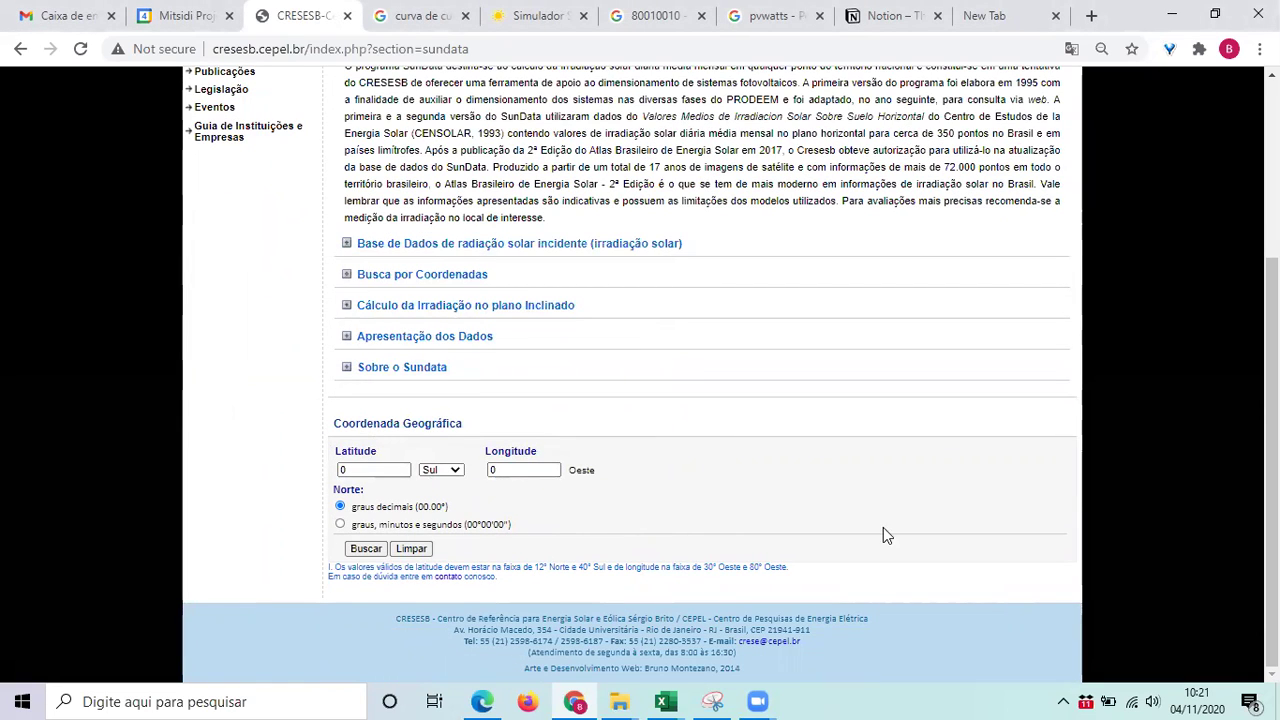
# - Search SunData for latitude 25.49 Sul and longitude 49.42 Oeste, taking the coordinates from the case-study spreadsheet
pyautogui.click(372, 470)
pyautogui.click(341, 403)
pyautogui.hotkey('alt', 'Tab')
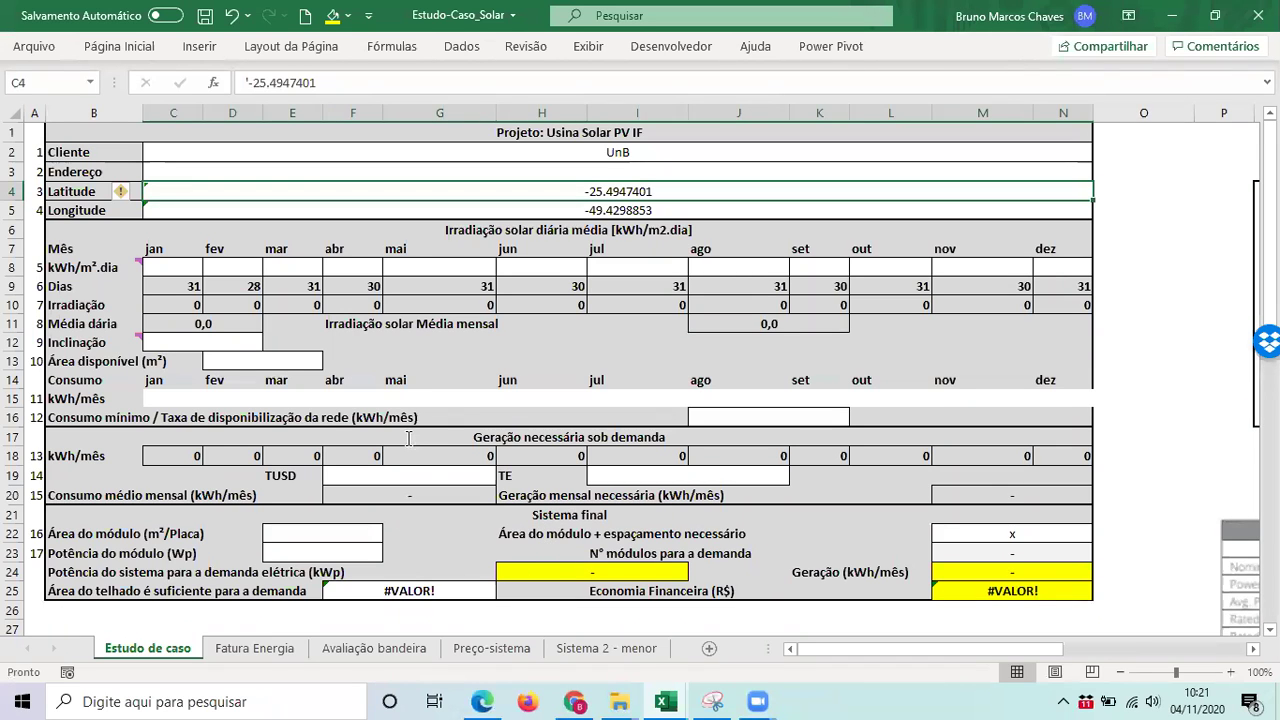
pyautogui.hotkey('alt', 'Tab')
pyautogui.write('25.49')
pyautogui.press('Tab')
pyautogui.press('Tab')
pyautogui.hotkey('alt', 'Tab')
pyautogui.hotkey('alt', 'Tab')
pyautogui.write('49.42')
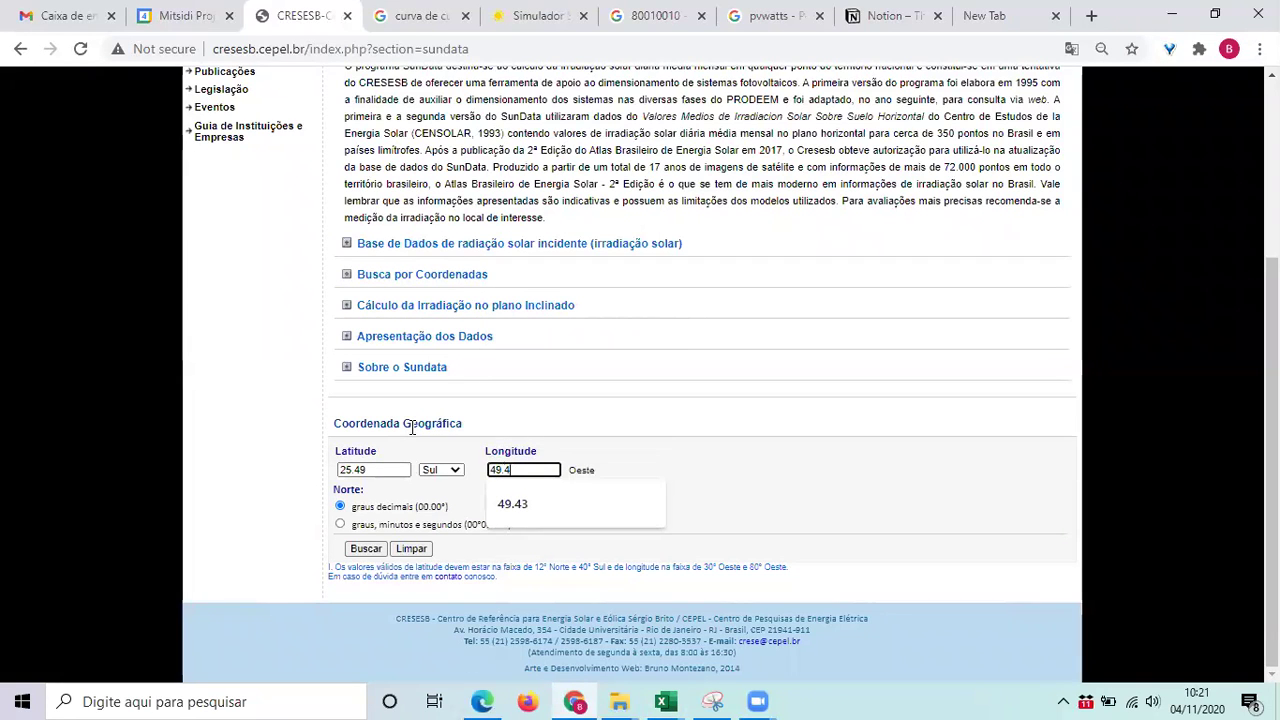
pyautogui.click(365, 549)
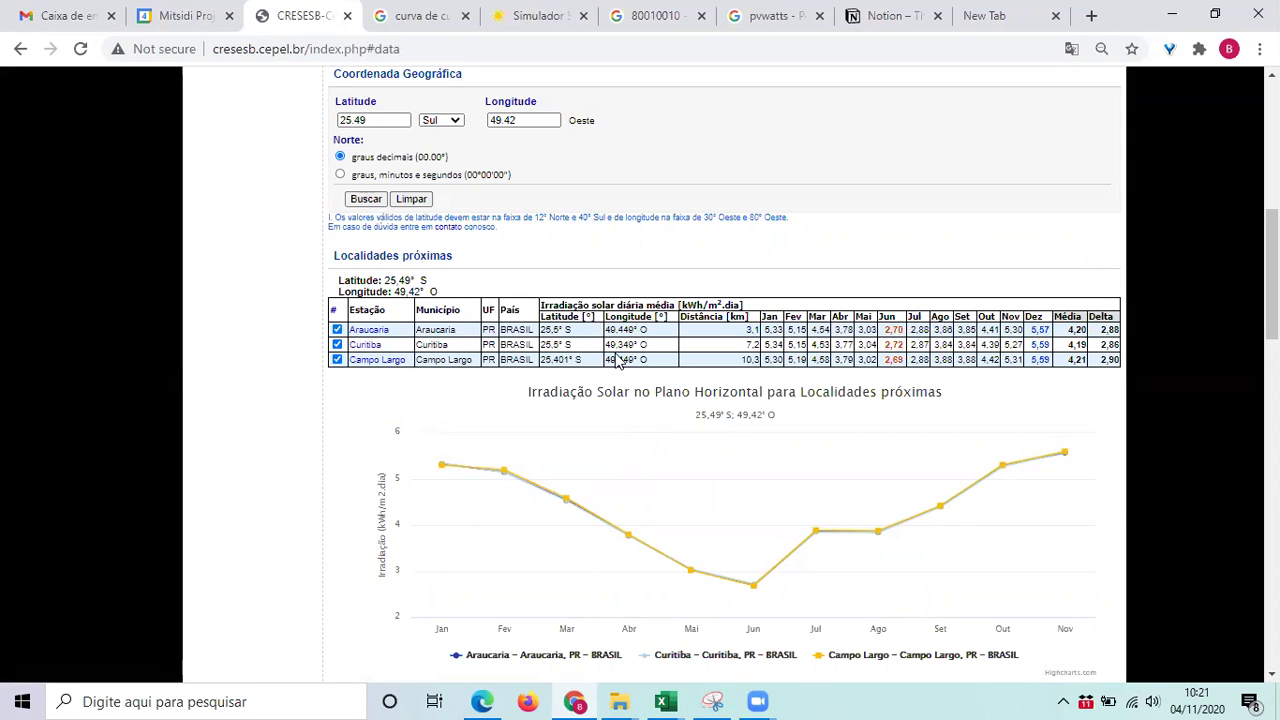
# - Exclude the Araucaria and Campo Largo stations so the horizontal-plane irradiation chart shows only Curitiba
pyautogui.click(337, 329)
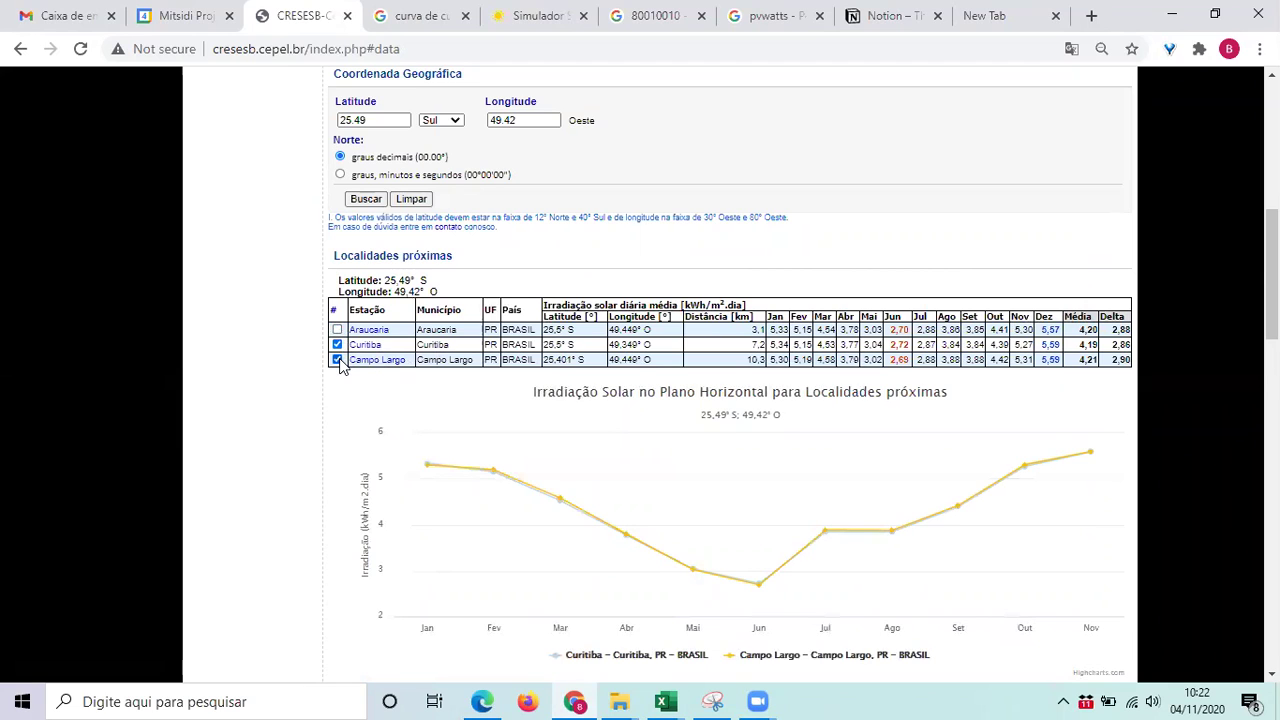
pyautogui.click(337, 359)
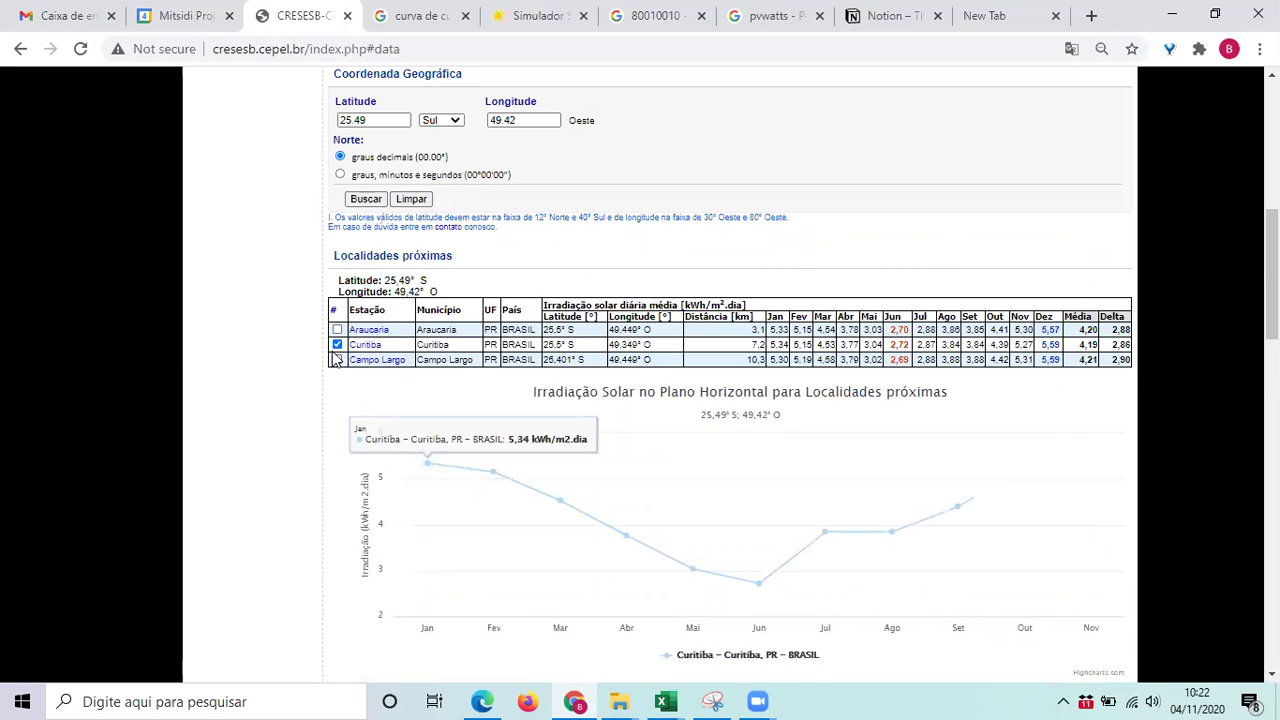
pyautogui.scroll(-1, 696, 500)
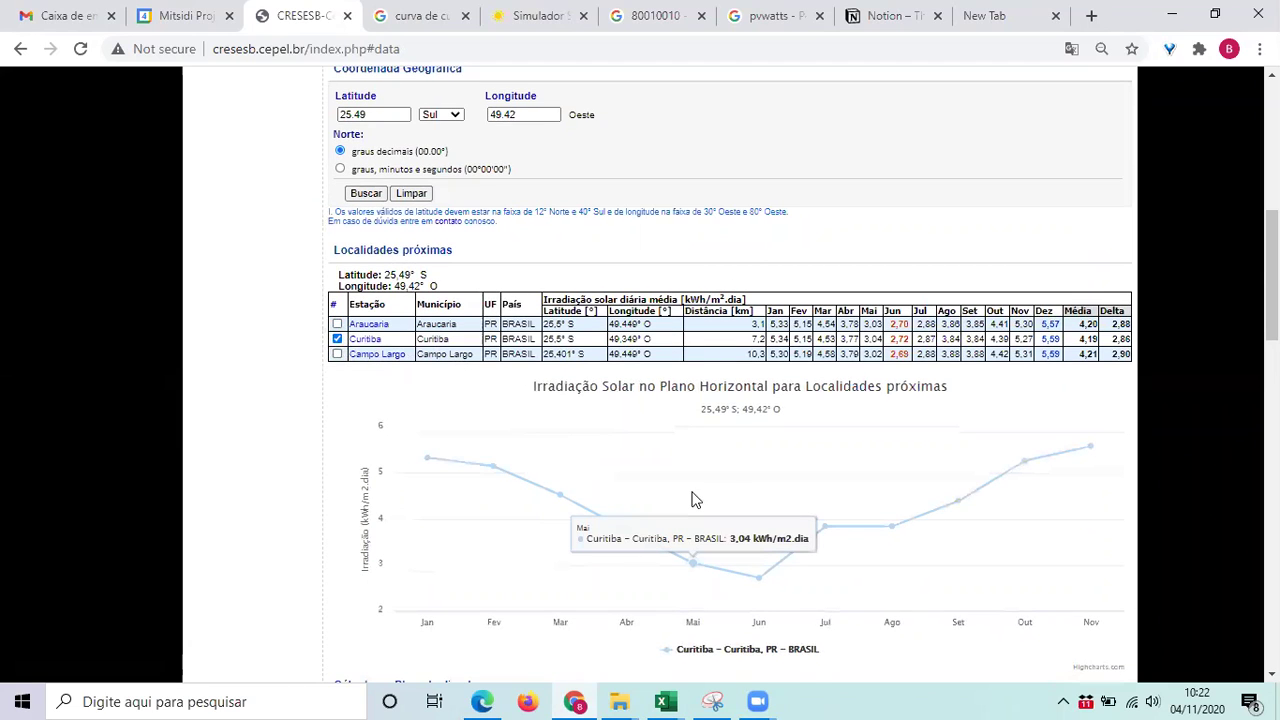
pyautogui.scroll(-1, 696, 500)
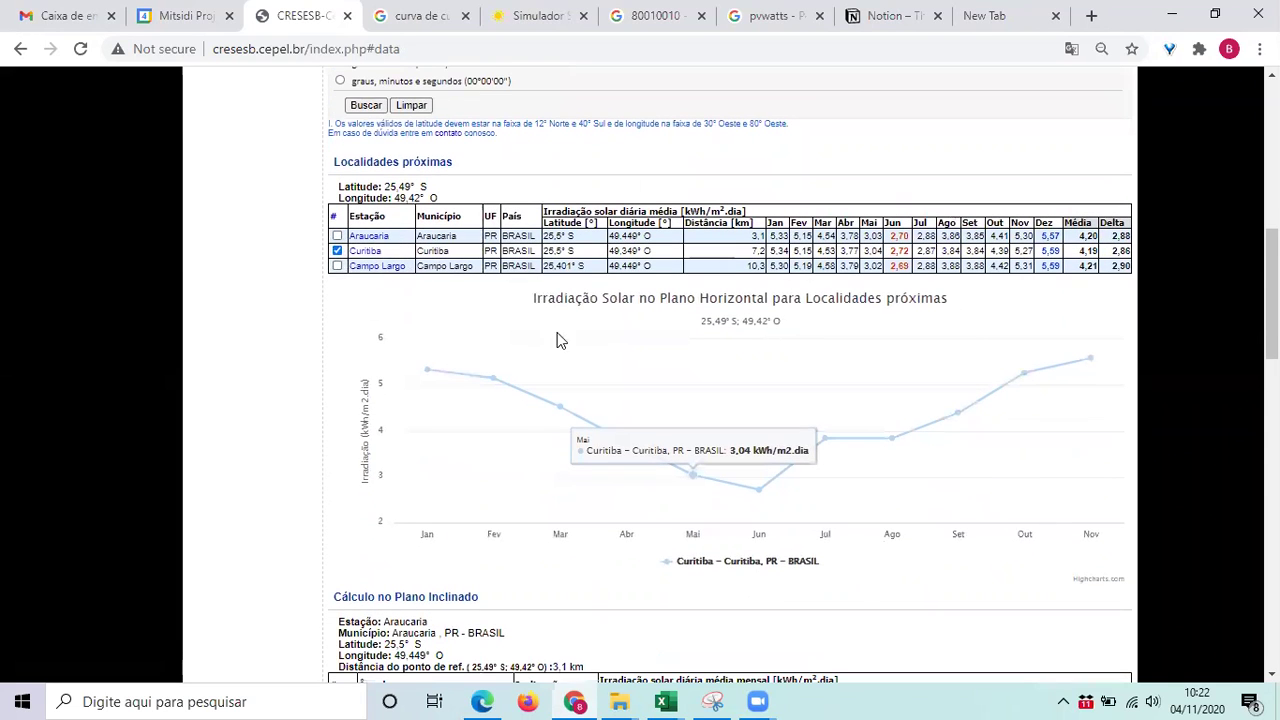
# - Examine the inclined-plane irradiation tables, comparing the tilt angles offered for the Curitiba station
pyautogui.scroll(-2, 700, 388)
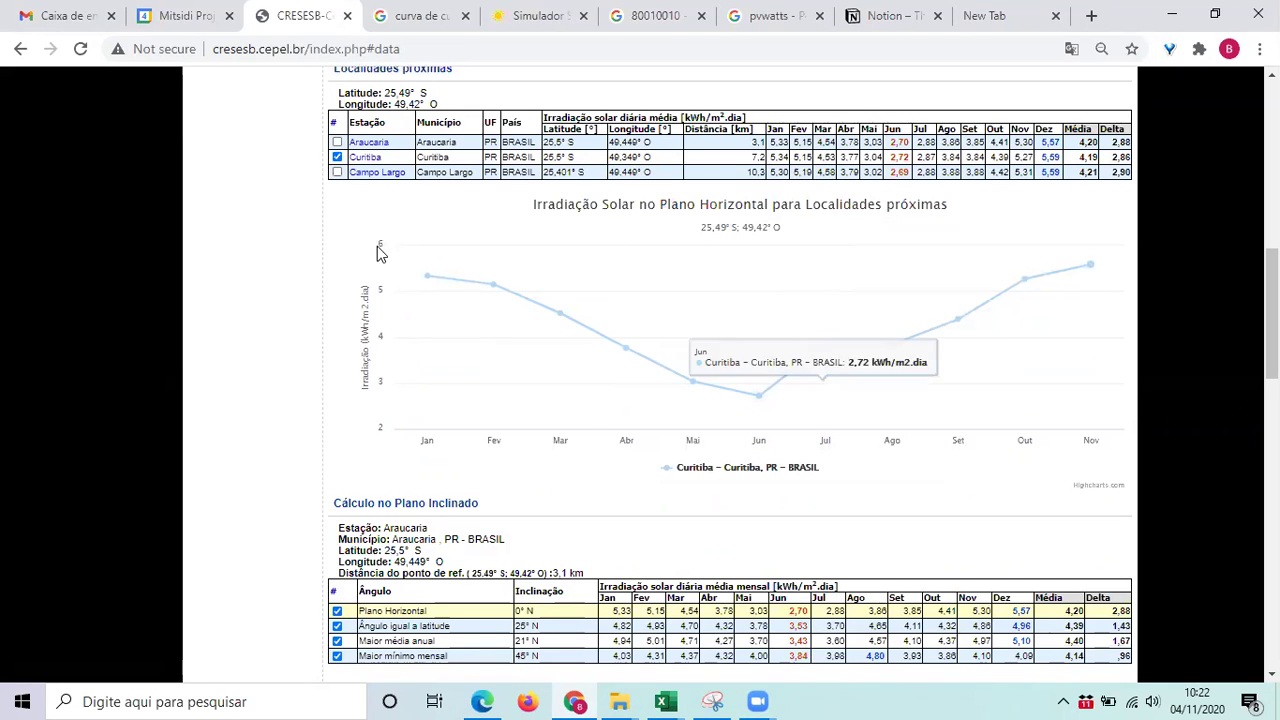
pyautogui.scroll(-1, 336, 415)
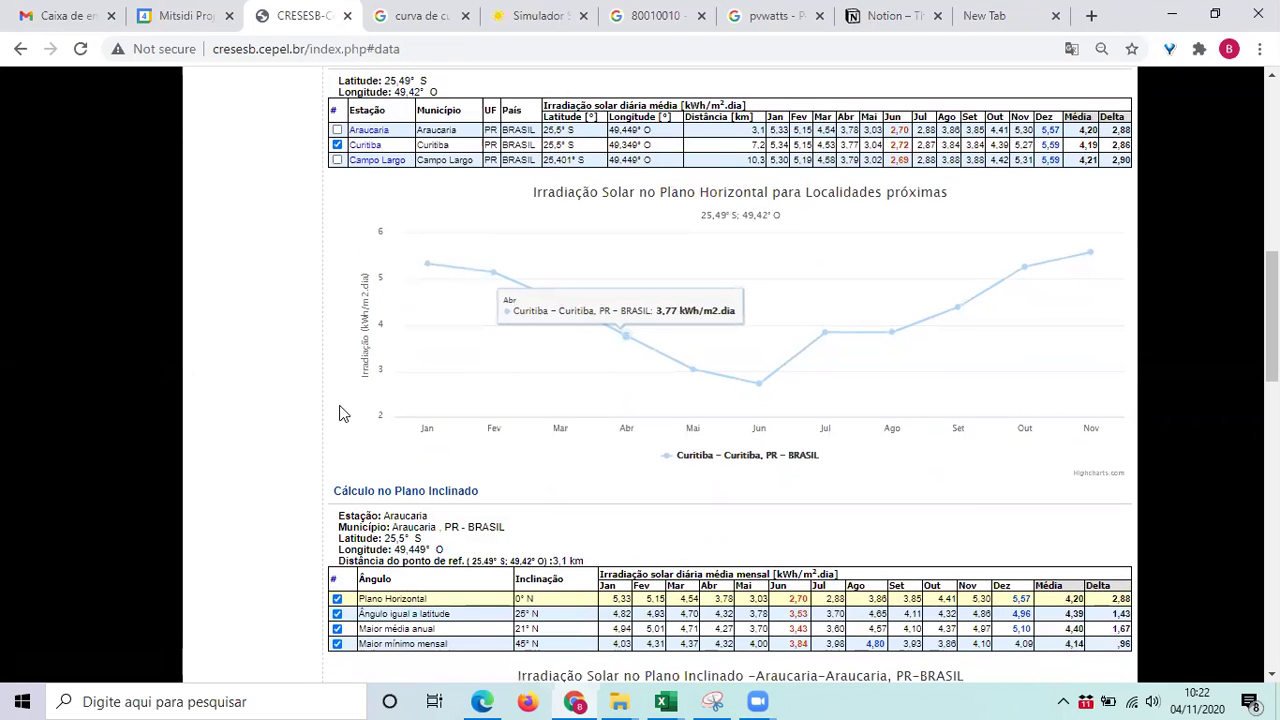
pyautogui.scroll(-3, 143, 252)
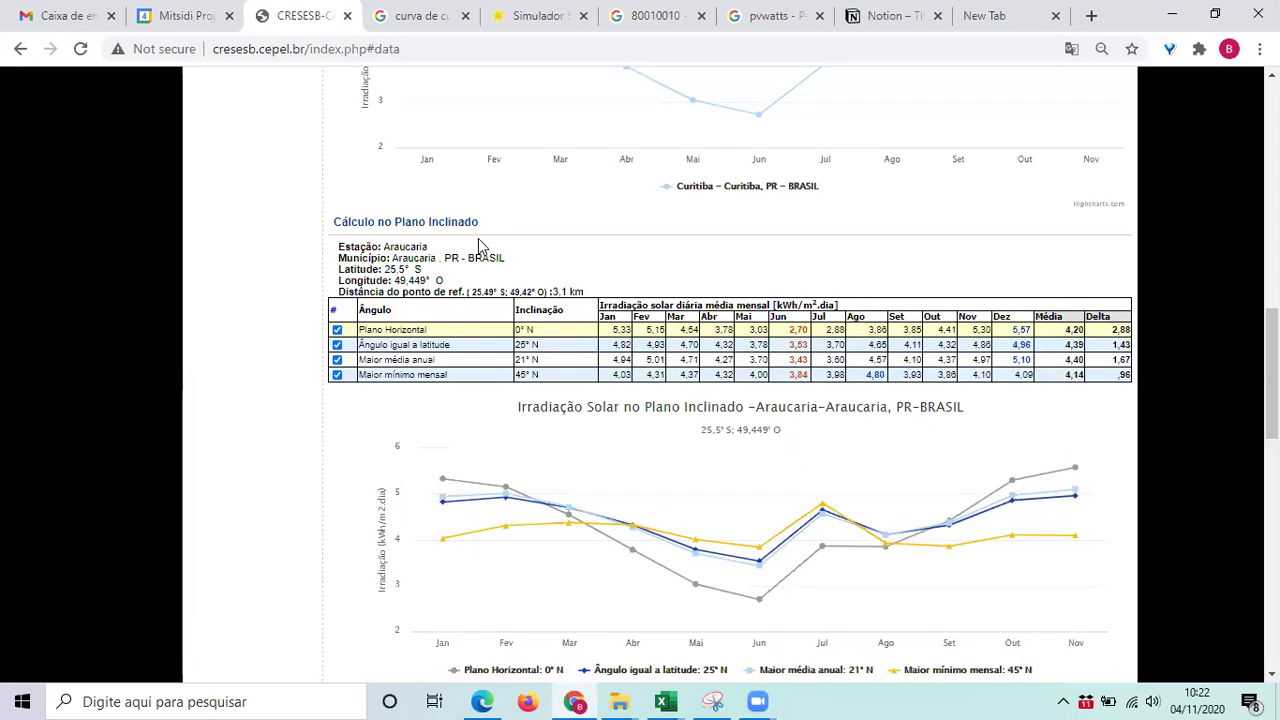
pyautogui.scroll(-1, 480, 246)
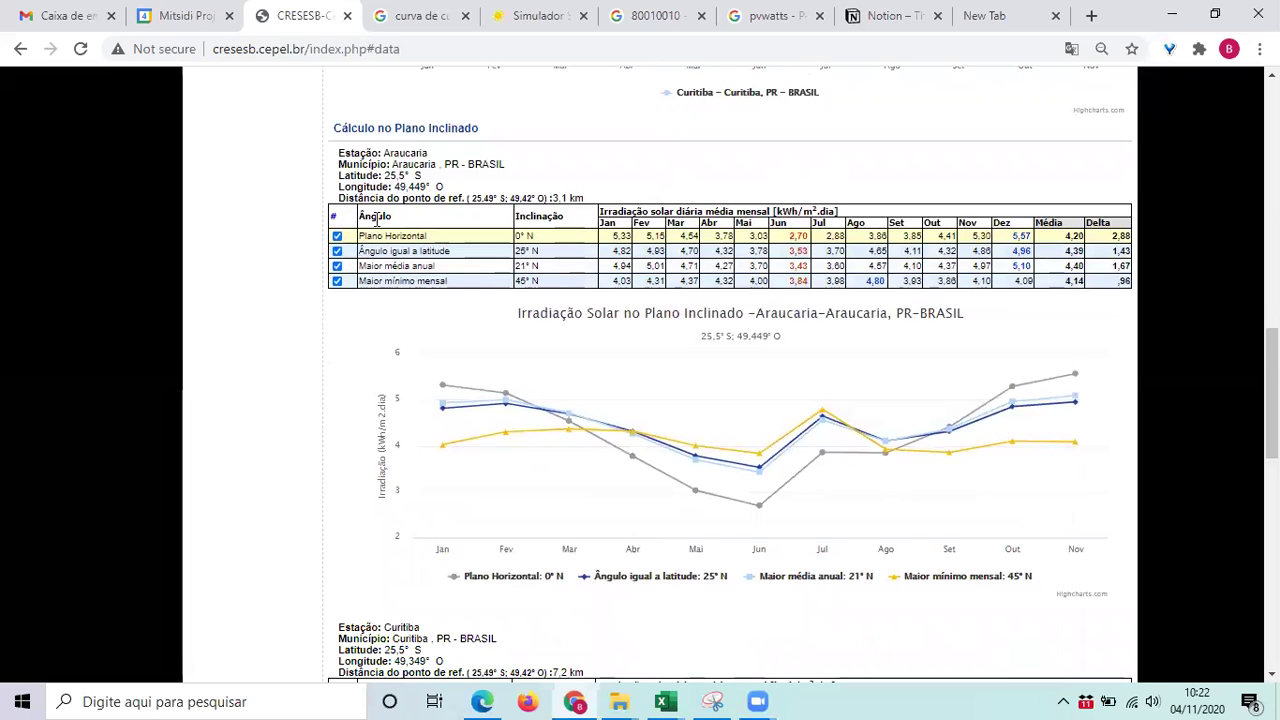
pyautogui.moveTo(428, 154); pyautogui.dragTo(338, 154)
pyautogui.scroll(-2, 403, 299)
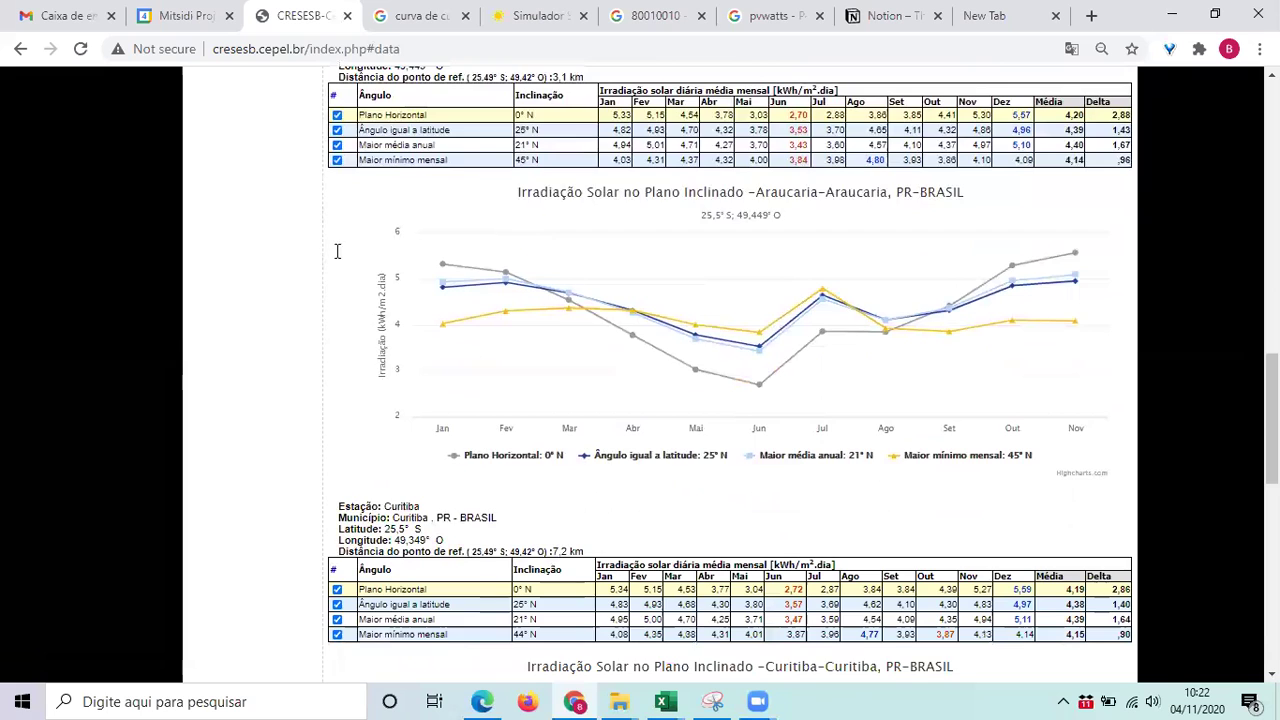
pyautogui.scroll(-3, 347, 251)
pyautogui.moveTo(338, 253); pyautogui.dragTo(420, 253)
pyautogui.scroll(-1, 370, 260)
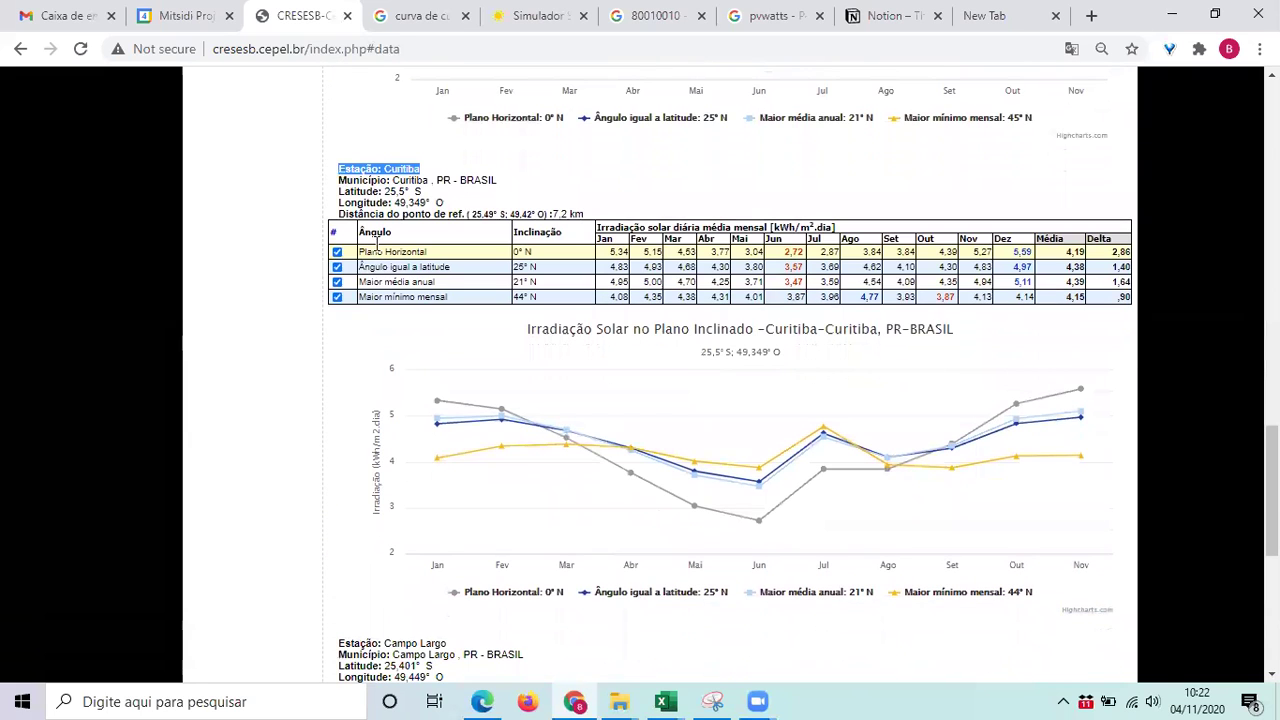
pyautogui.moveTo(533, 241); pyautogui.dragTo(520, 250)
pyautogui.click(536, 258)
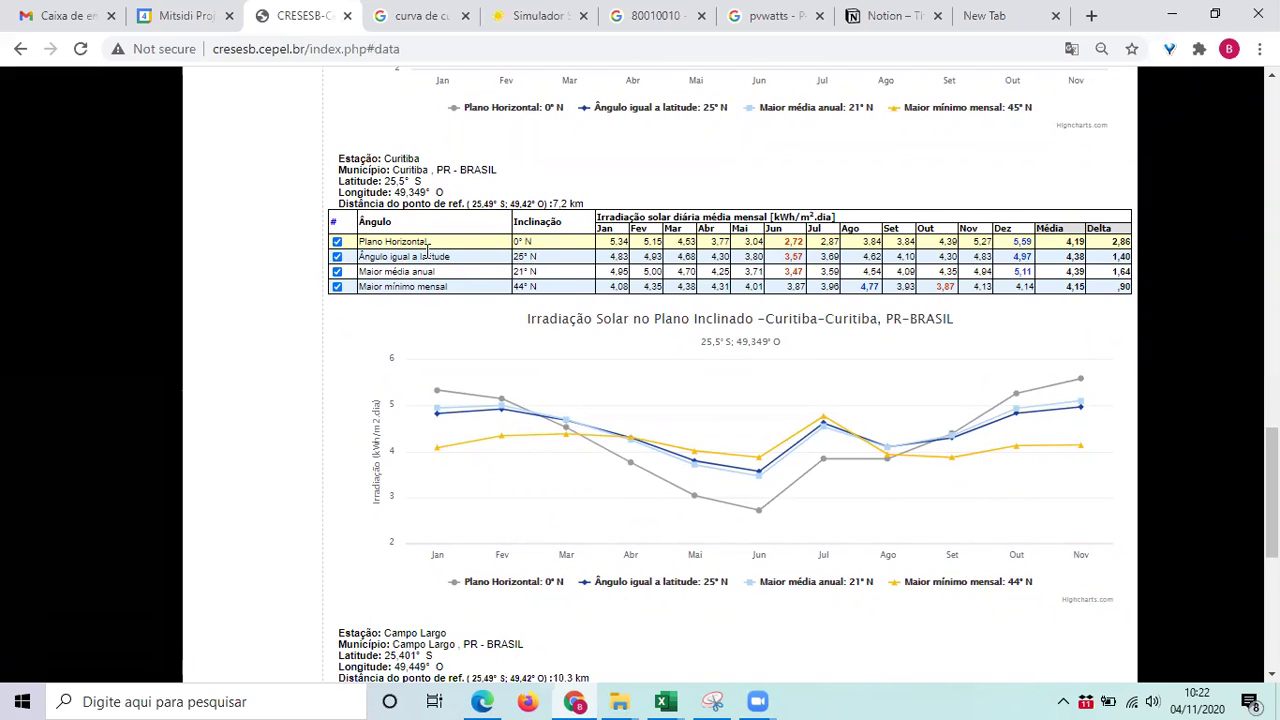
pyautogui.moveTo(538, 257); pyautogui.dragTo(521, 259)
pyautogui.moveTo(538, 271); pyautogui.dragTo(514, 272)
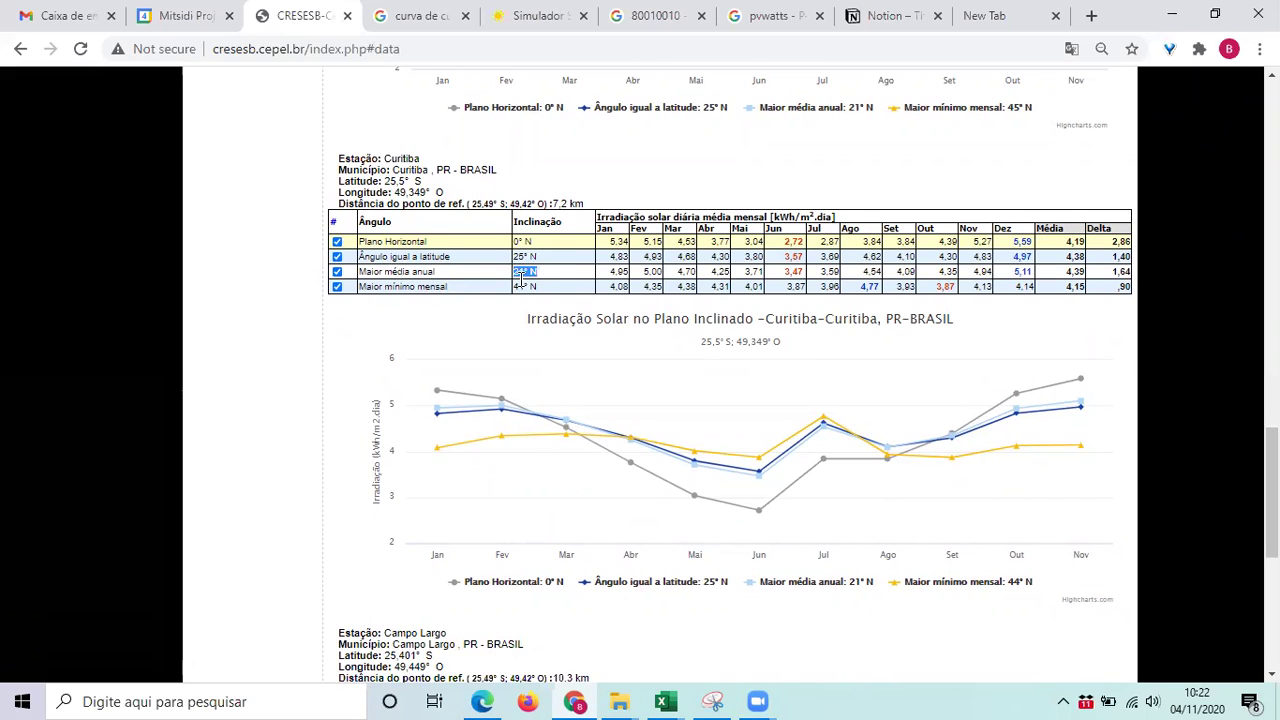
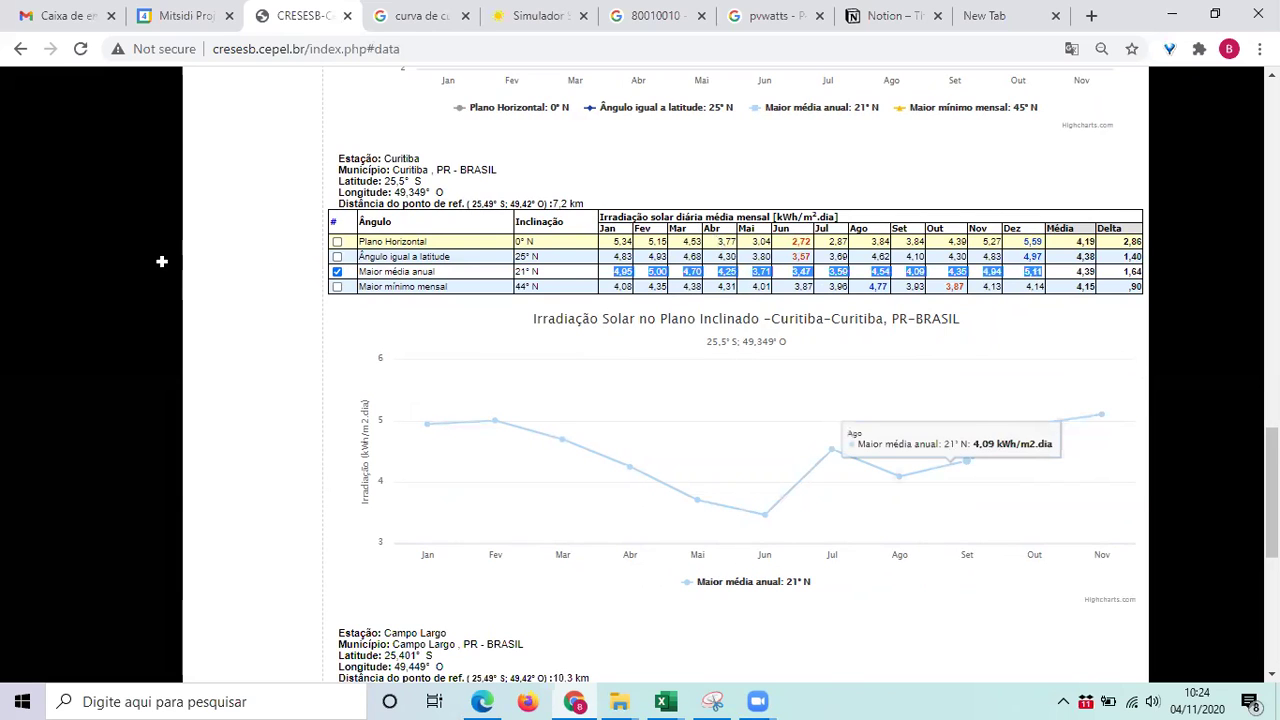
# - Paste Curitiba's January–December irradiation values for the 21° N Maior média anual tilt into the spreadsheet's kWh/m².dia row, starting at C8
pyautogui.hotkey('alt', 'Tab')
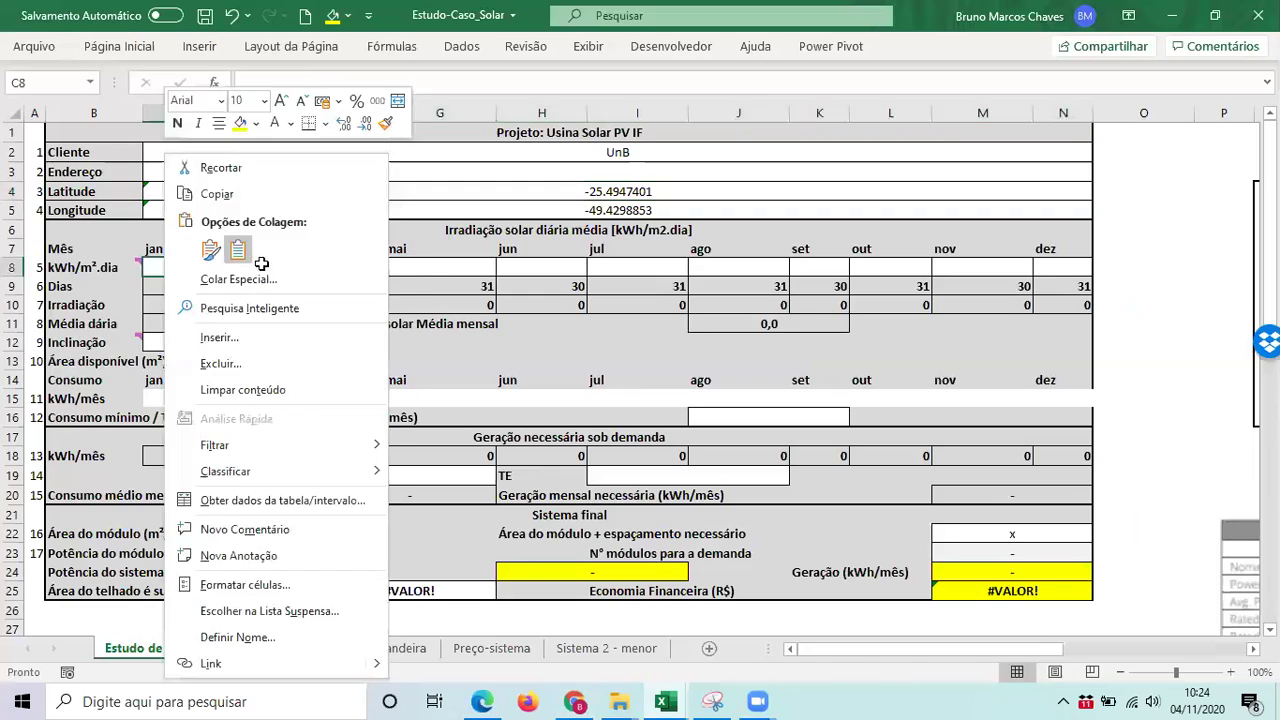
pyautogui.click(216, 255)
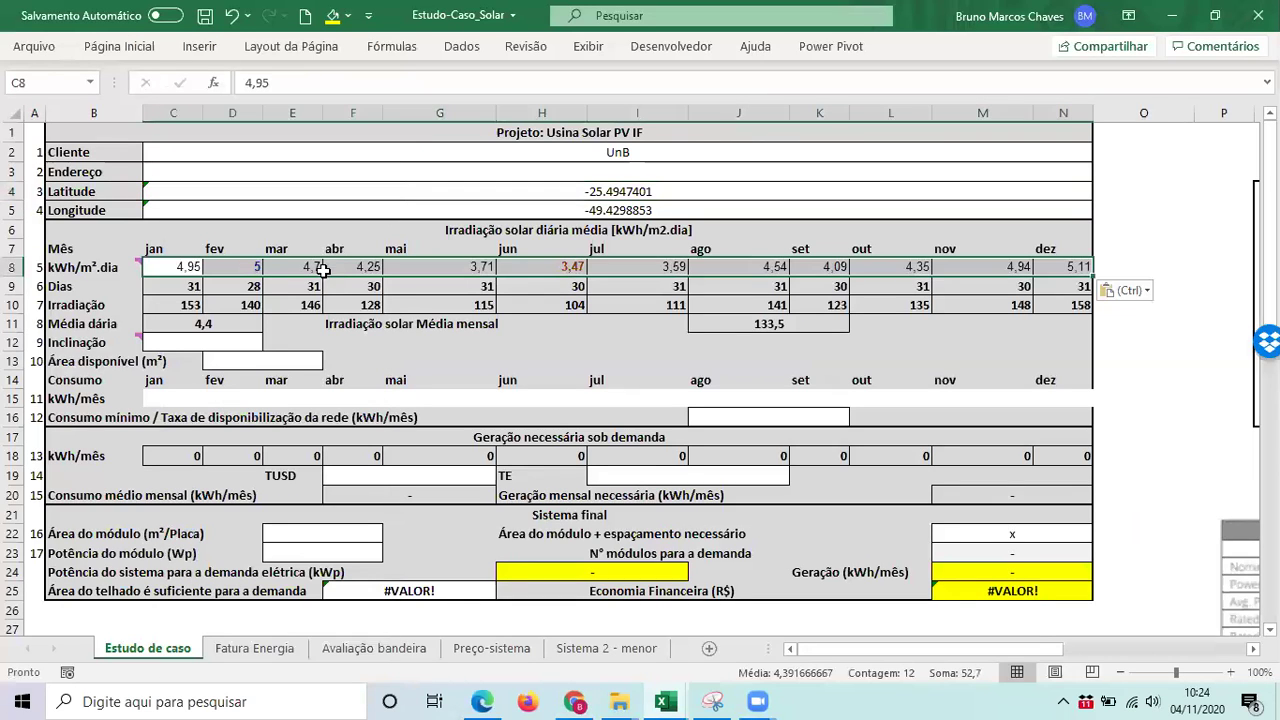
# - Check the pasted monthly values in the kWh/m².dia row against their months, including February, June and December
pyautogui.press('Right')
pyautogui.press('Right')
pyautogui.press('Right')
pyautogui.press('Left')
pyautogui.press('Left')
pyautogui.click(570, 268)
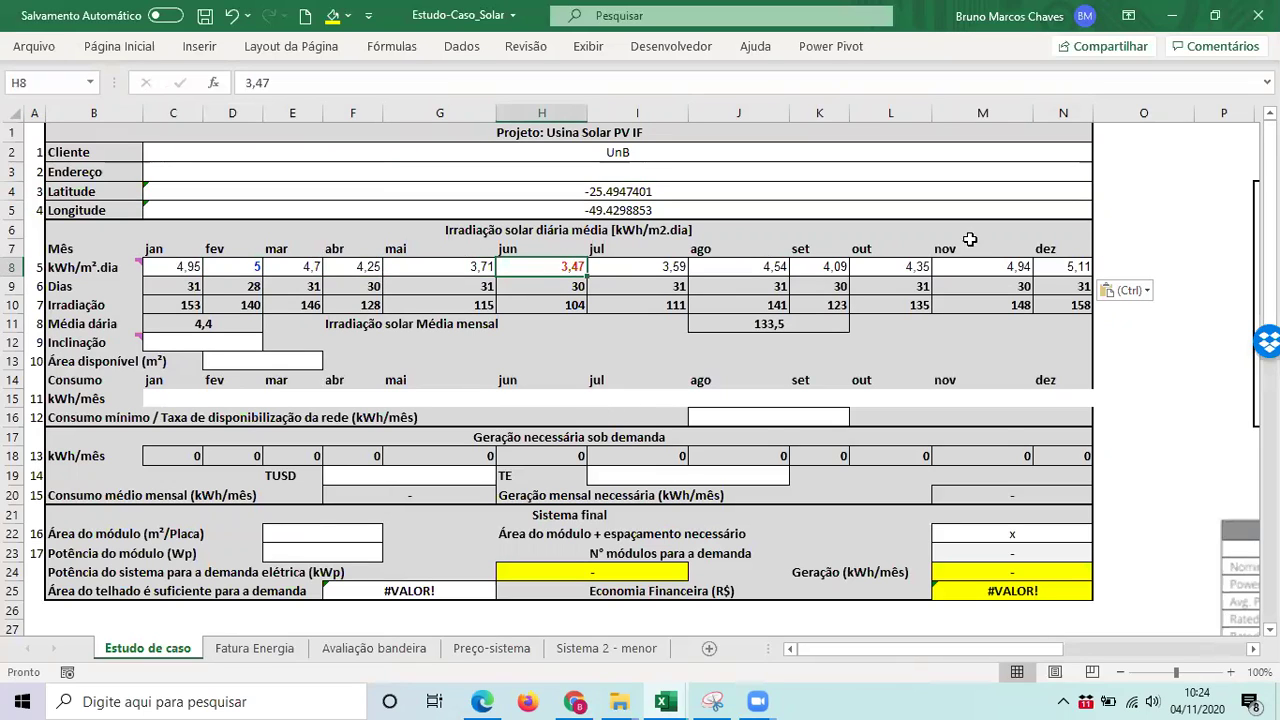
pyautogui.click(1045, 272)
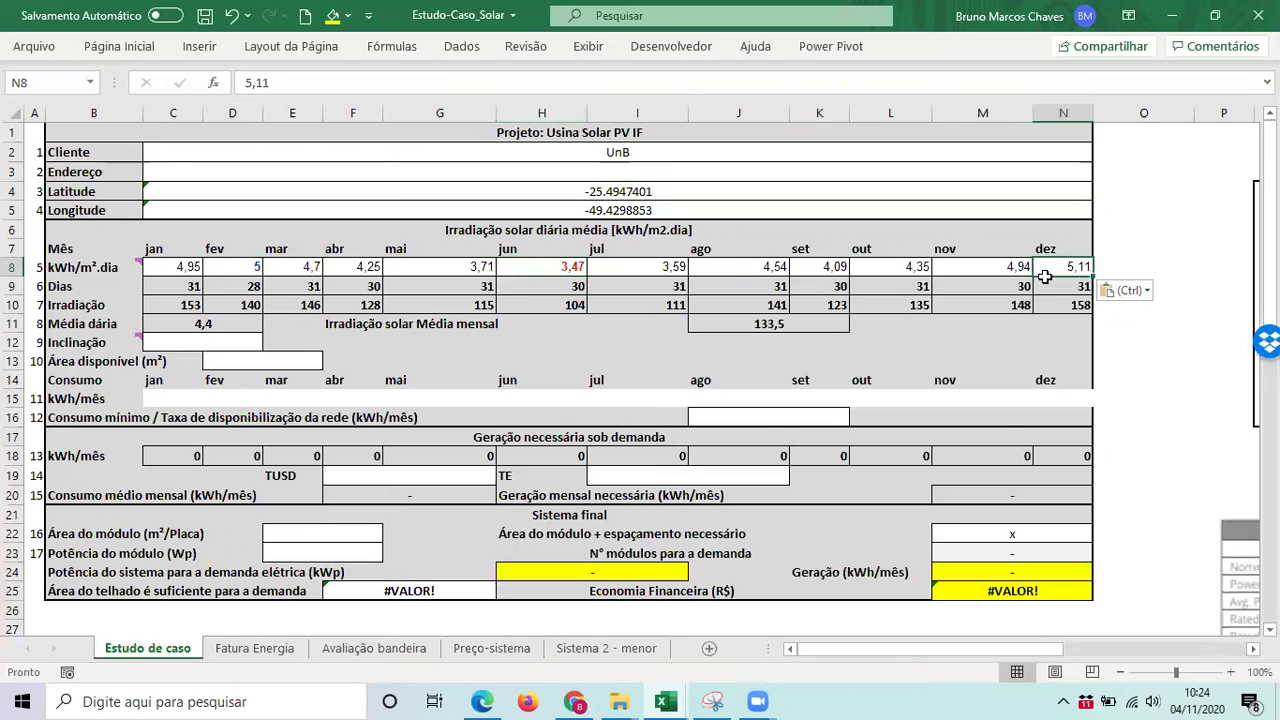
pyautogui.click(245, 267)
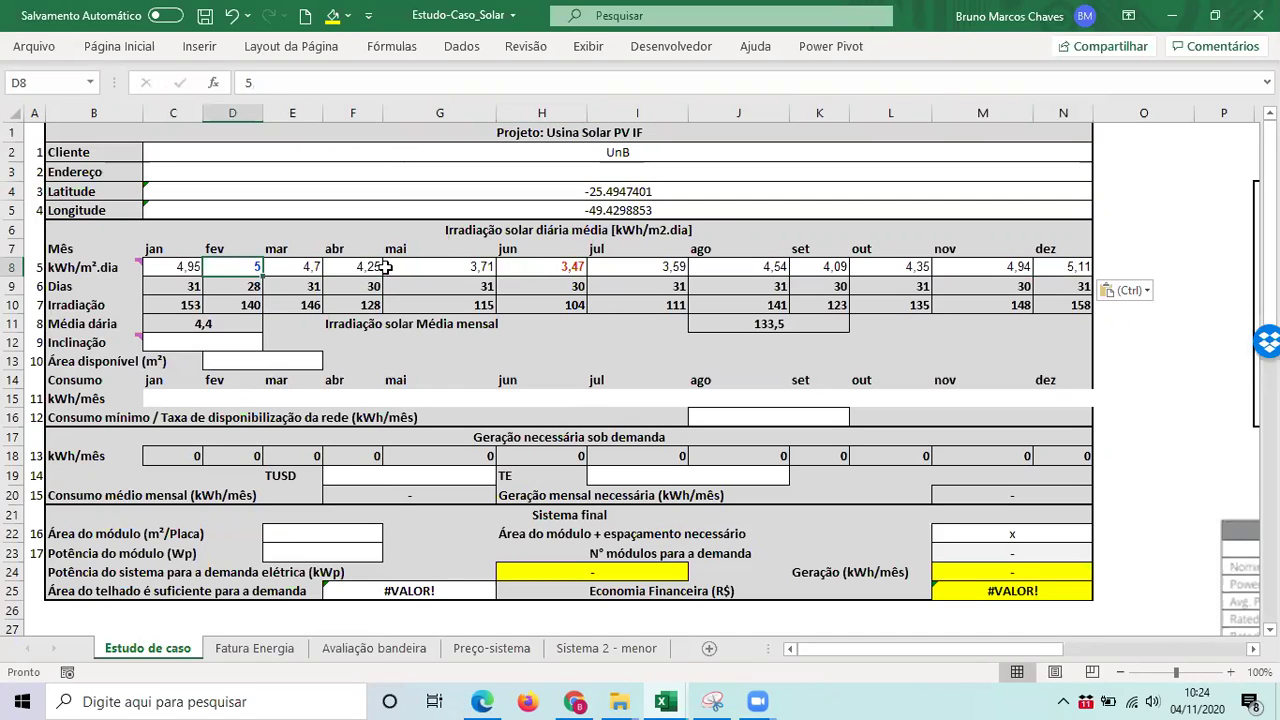
# - Review the Dias row and the January Irradiação formula that multiplies days by daily irradiation
pyautogui.click(173, 289)
pyautogui.moveTo(173, 289)
pyautogui.mouseDown()
pyautogui.moveTo(366, 287)
pyautogui.moveTo(180, 288)
pyautogui.mouseUp()
pyautogui.click(248, 287)
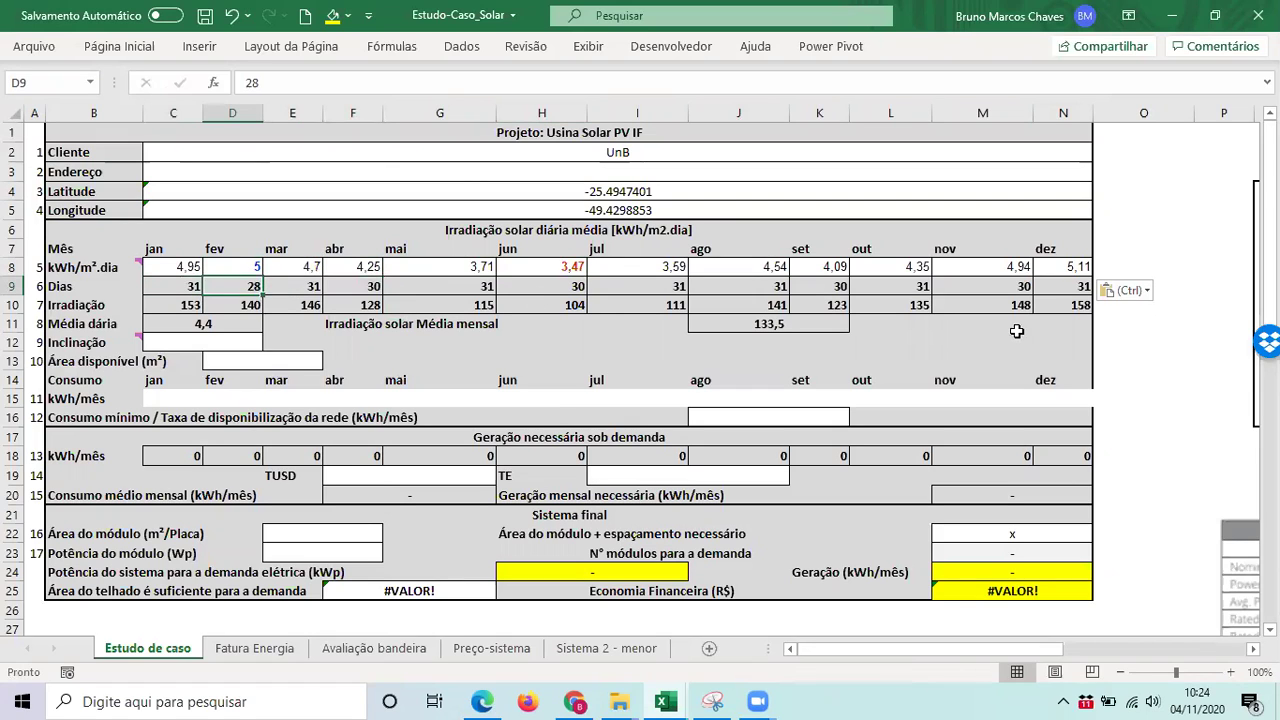
pyautogui.click(1085, 287)
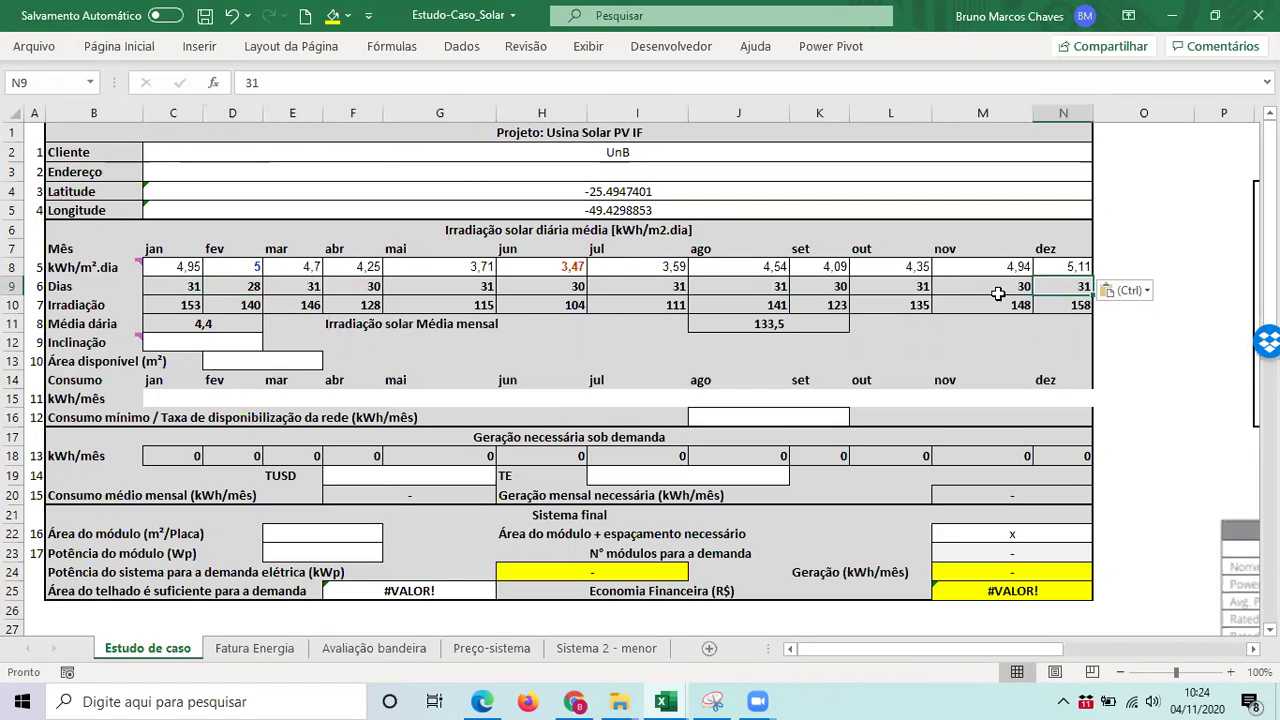
pyautogui.click(100, 304)
pyautogui.click(180, 323)
pyautogui.click(176, 306)
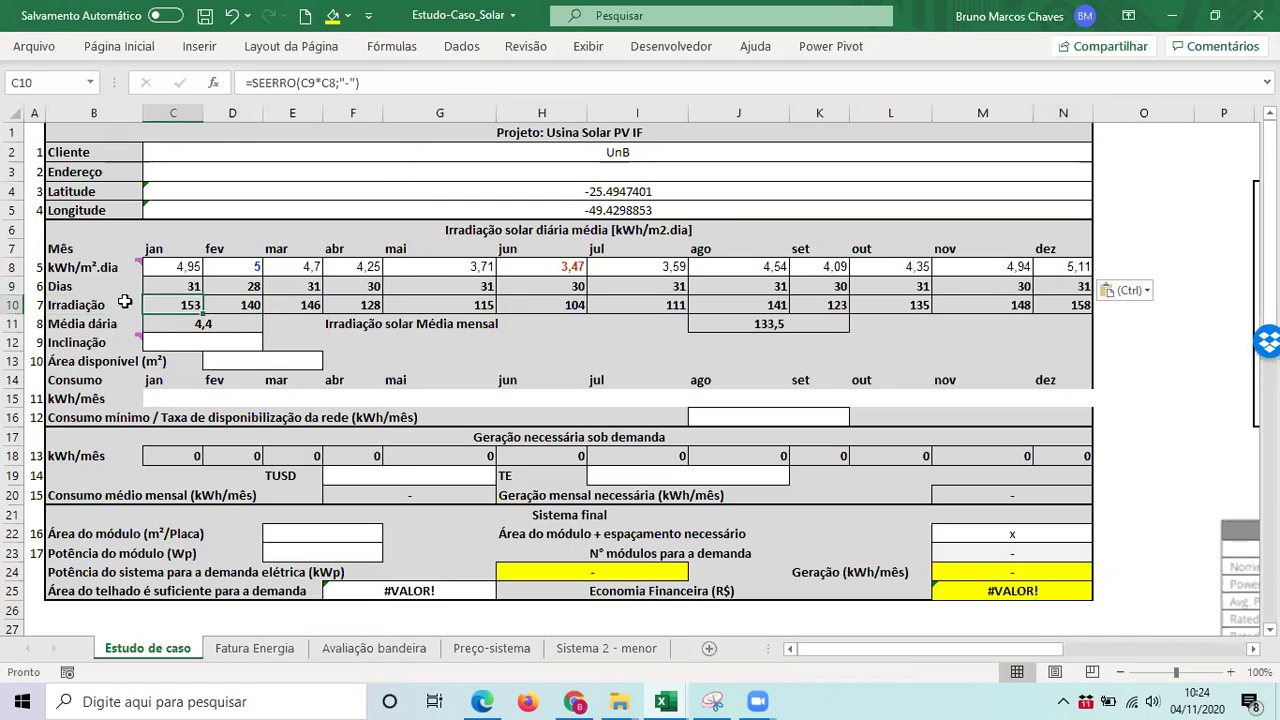
pyautogui.click(88, 268)
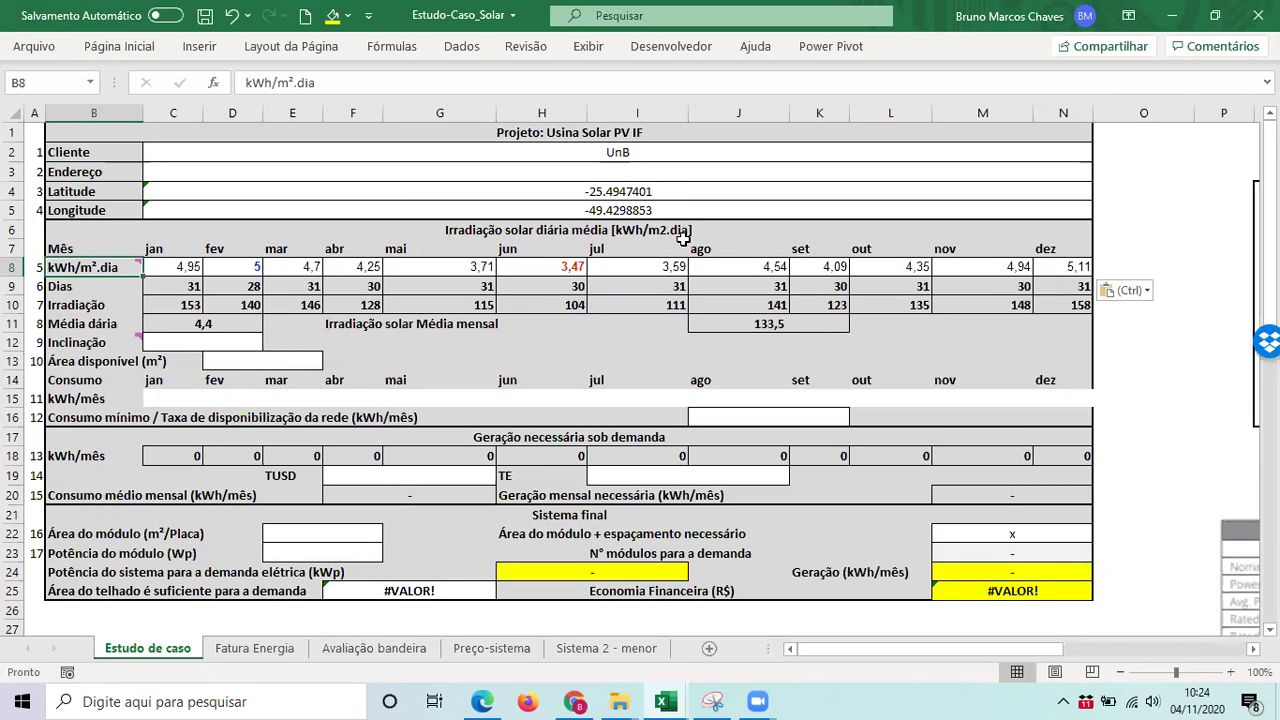
pyautogui.click(173, 285)
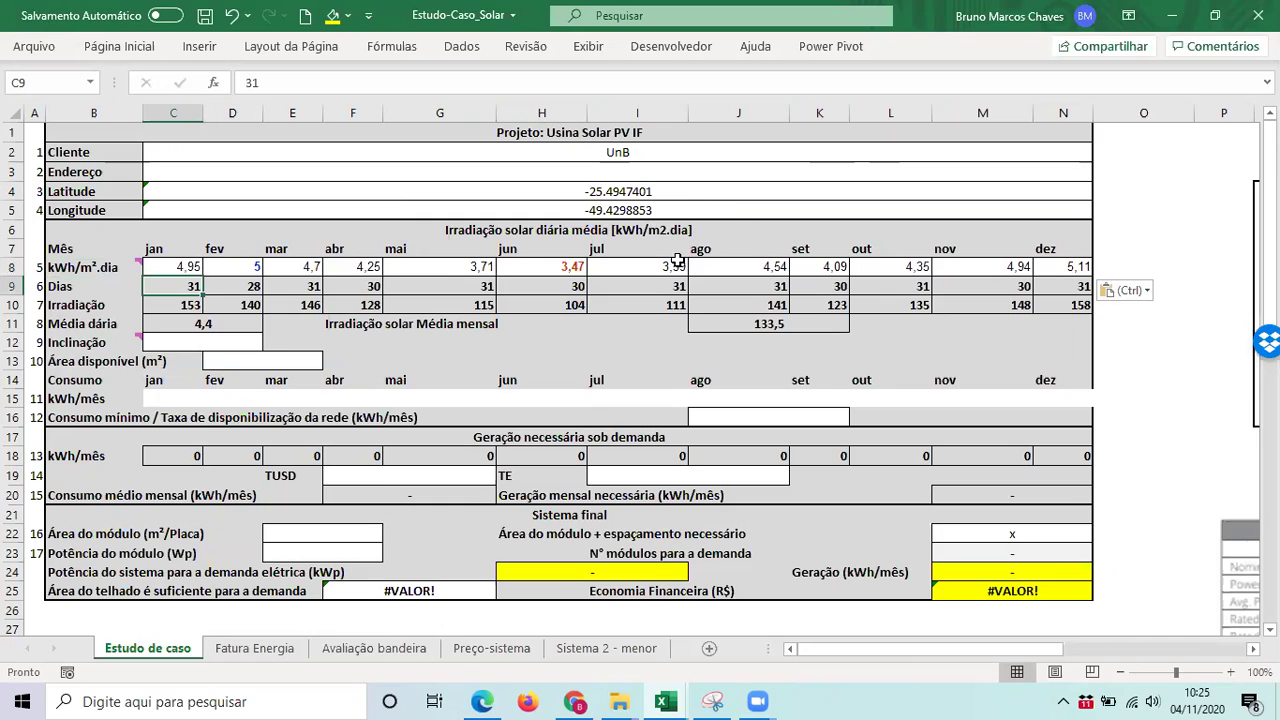
# - Review the January Irradiação formula and the formulas behind Média diária and Irradiação solar Média mensal
pyautogui.click(168, 309)
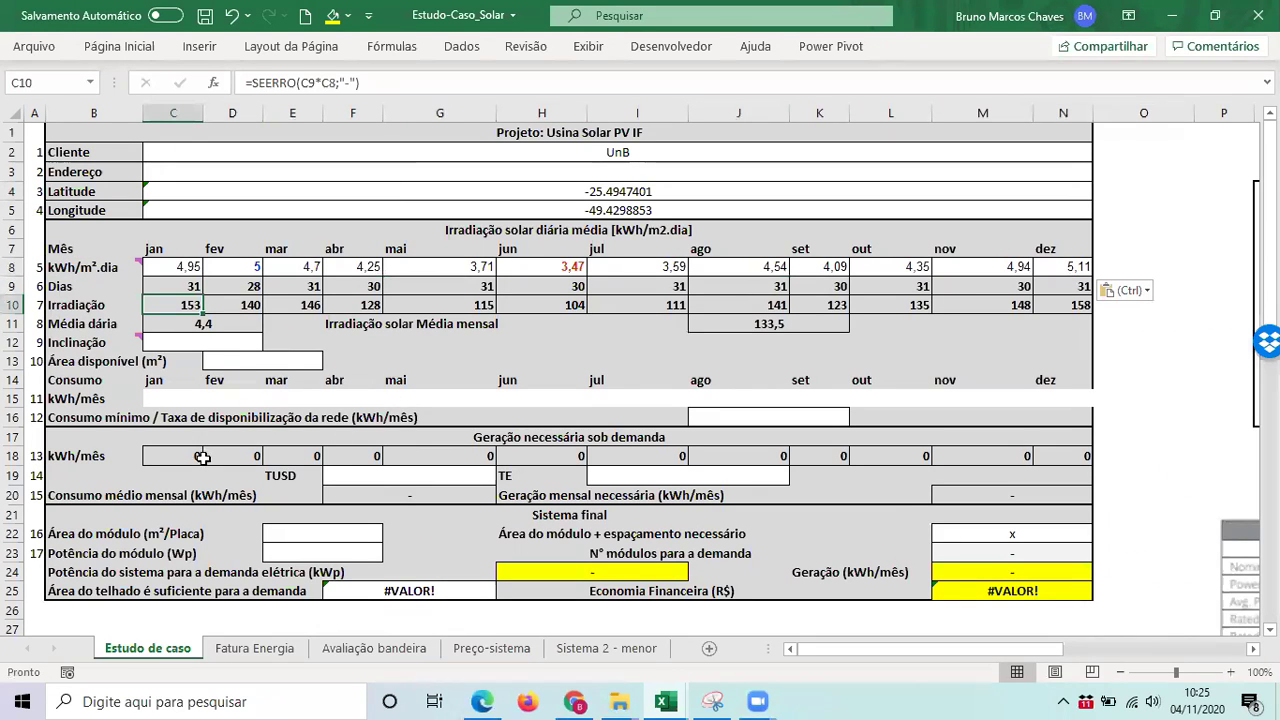
pyautogui.press('Down')
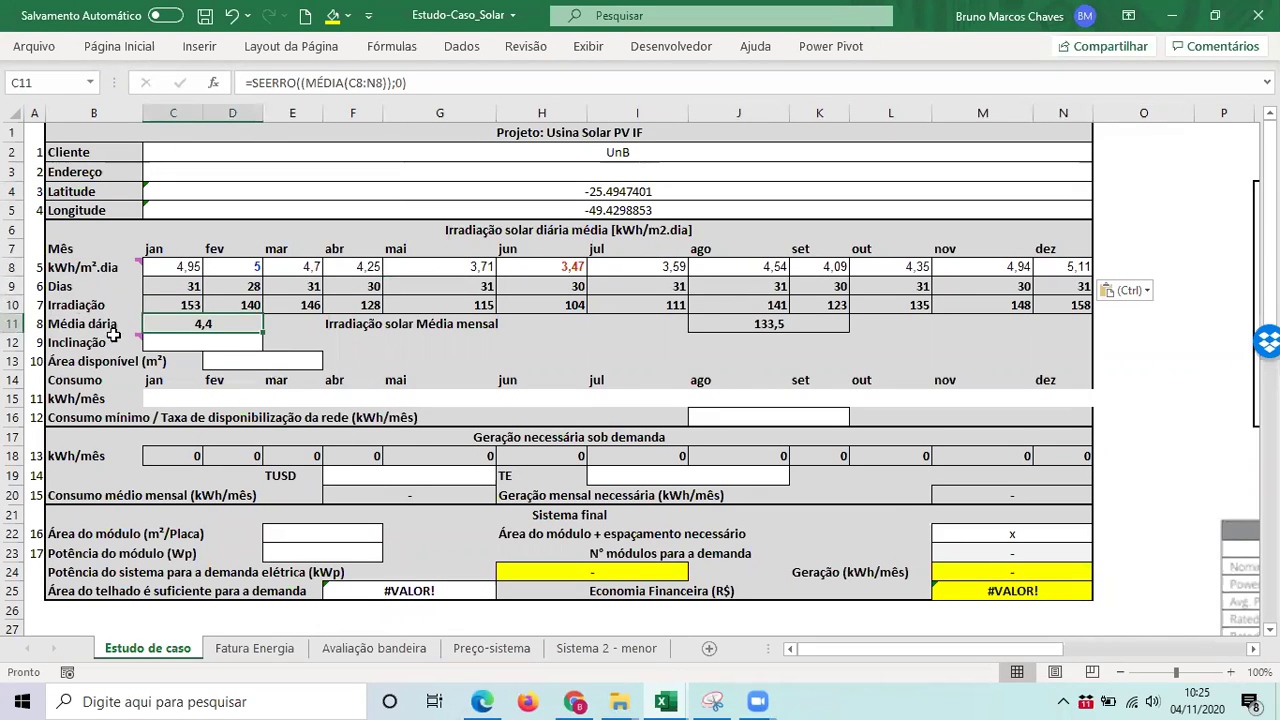
pyautogui.click(316, 324)
pyautogui.click(776, 326)
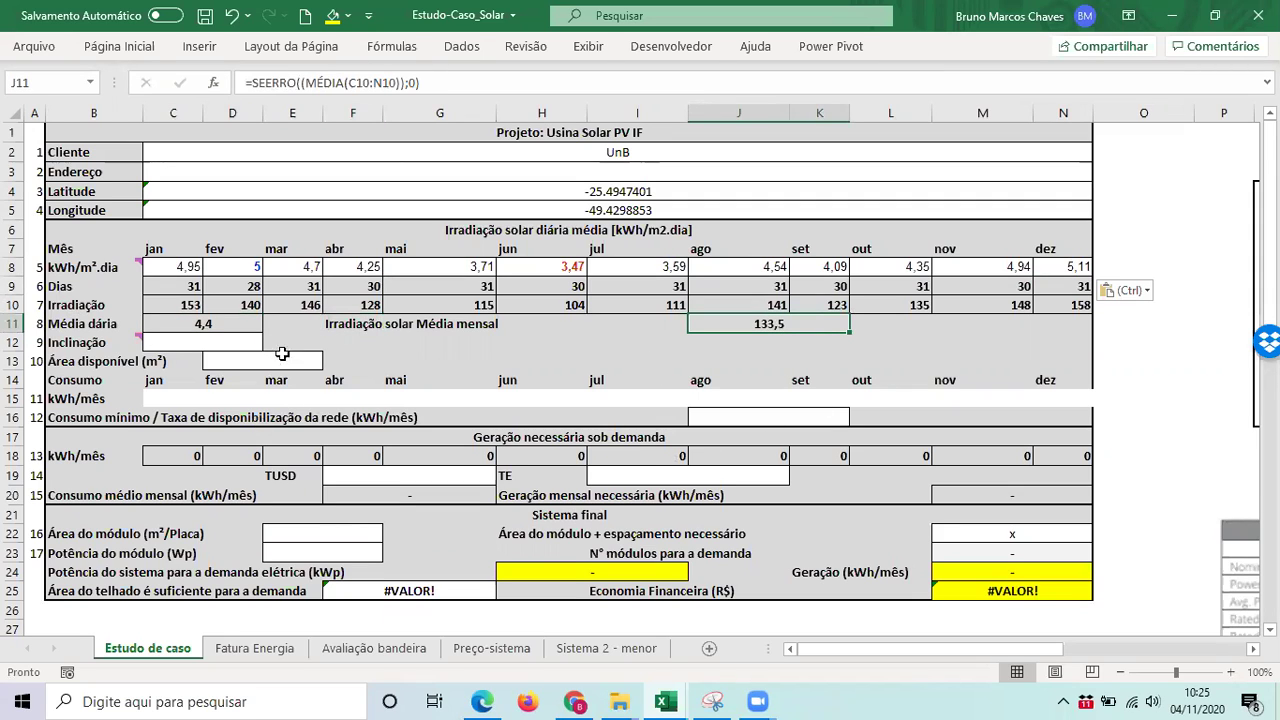
# - Set the Inclinação to 21 and the Área disponível (m²) to 10000 in the case study
pyautogui.click(248, 345)
pyautogui.click(91, 343)
pyautogui.click(222, 348)
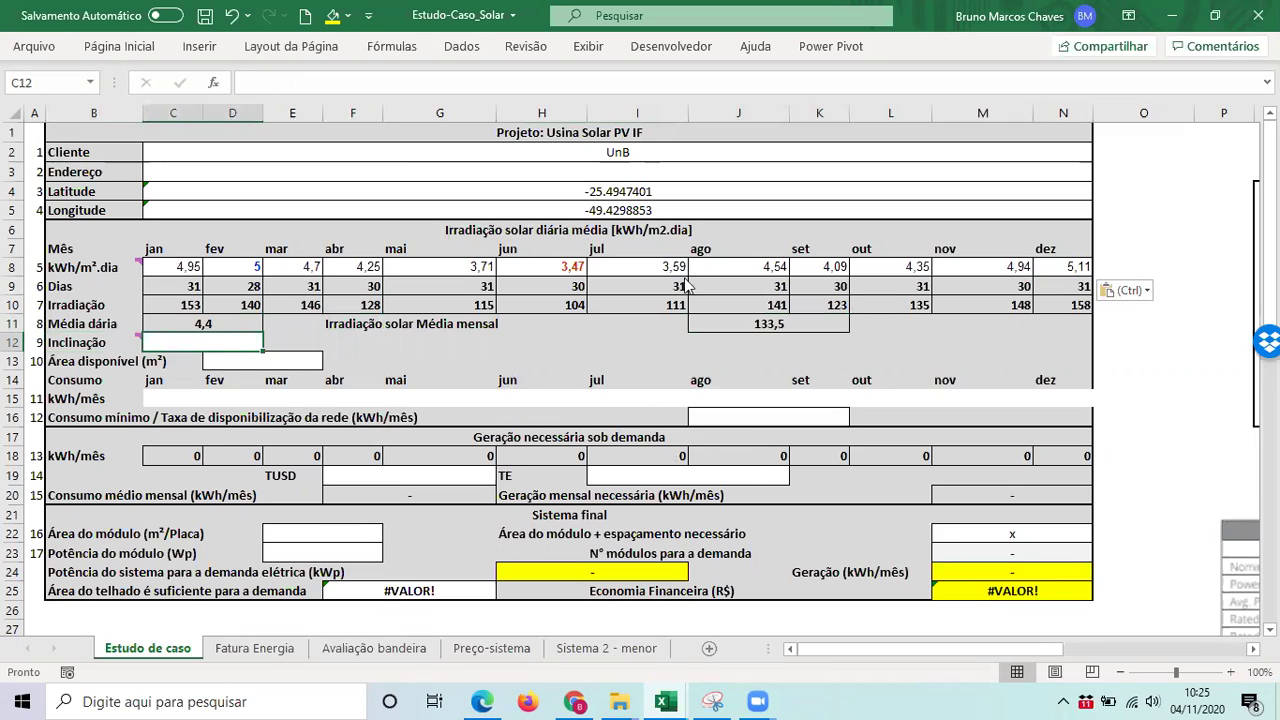
pyautogui.write('21')
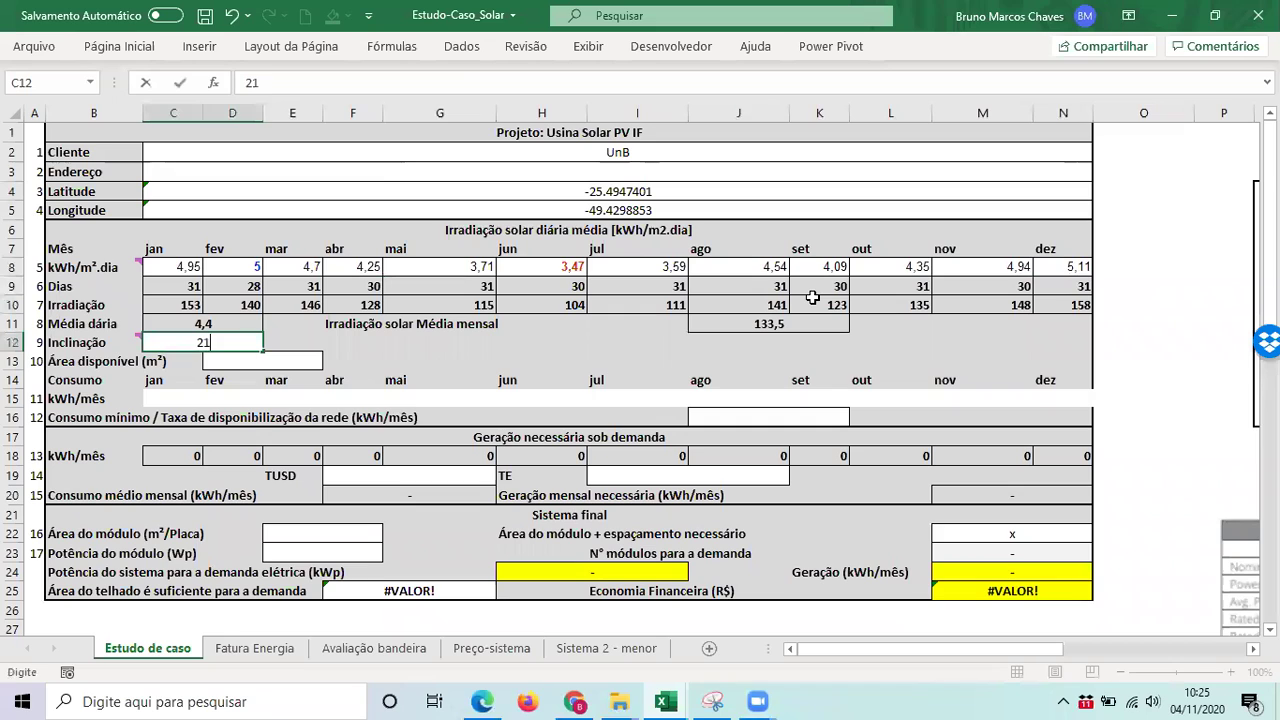
pyautogui.press('Return')
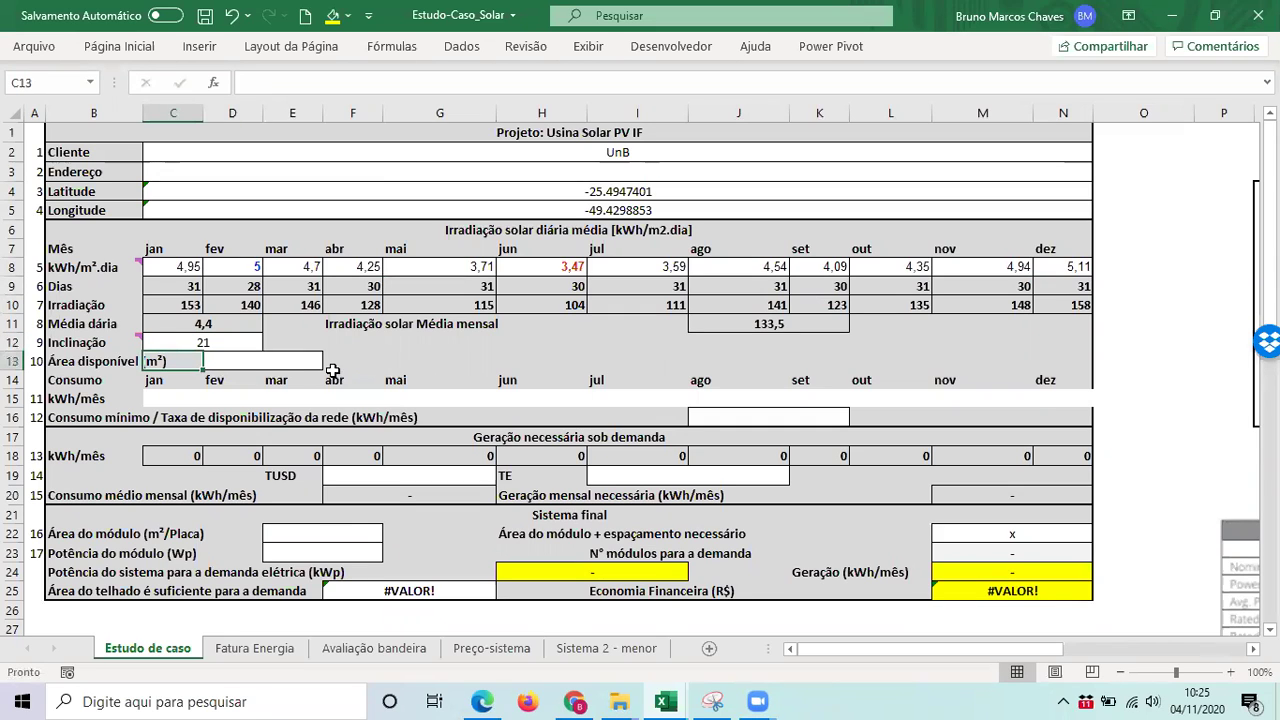
pyautogui.click(277, 358)
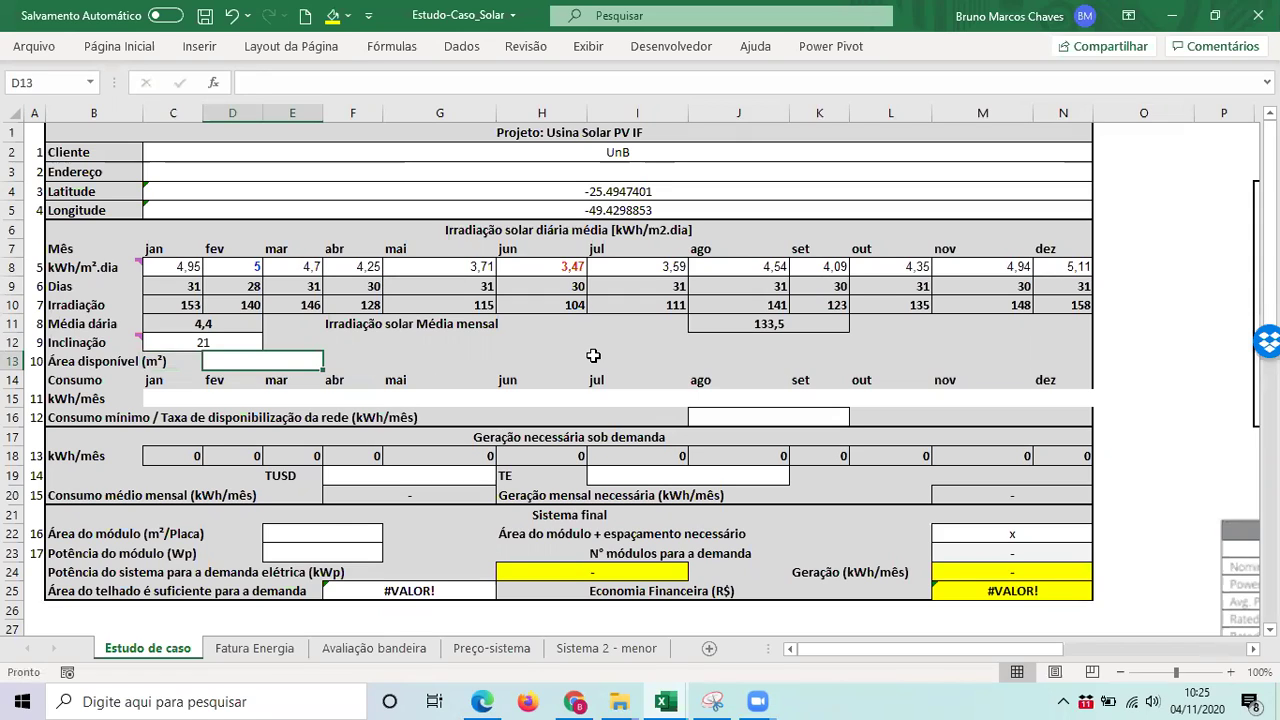
pyautogui.write('10000')
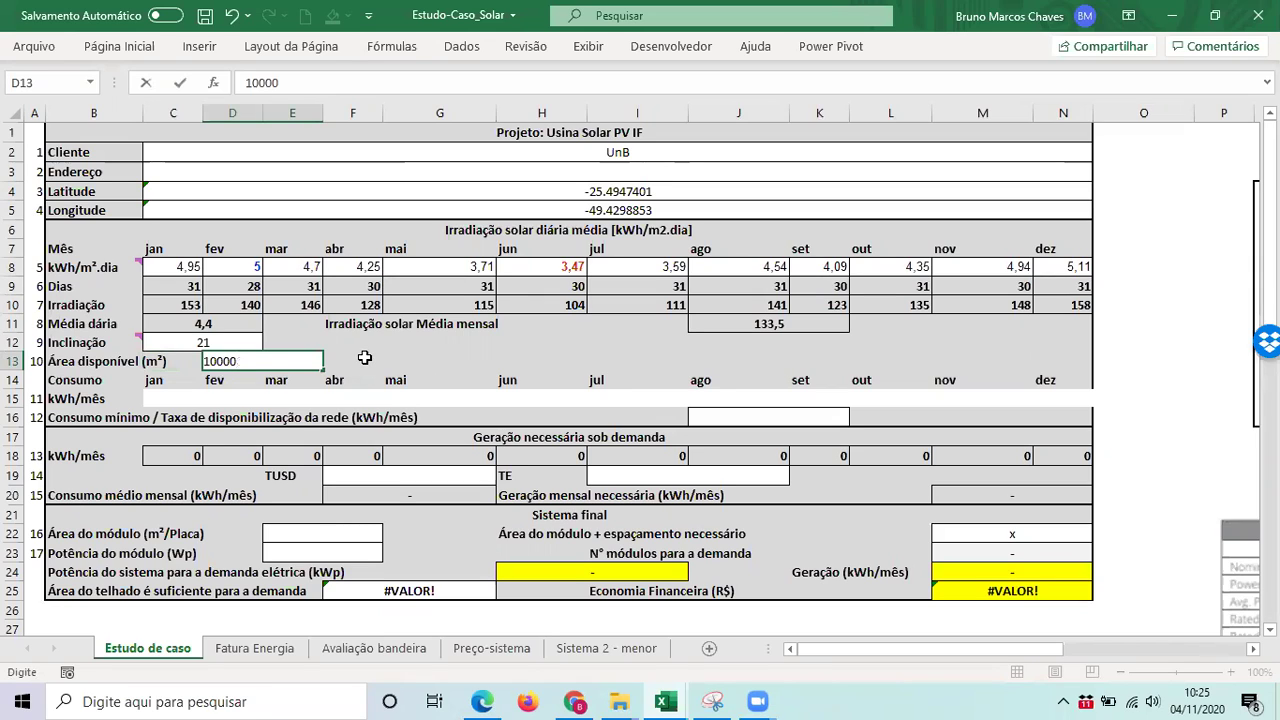
pyautogui.hotkey('ctrl', 'Return')
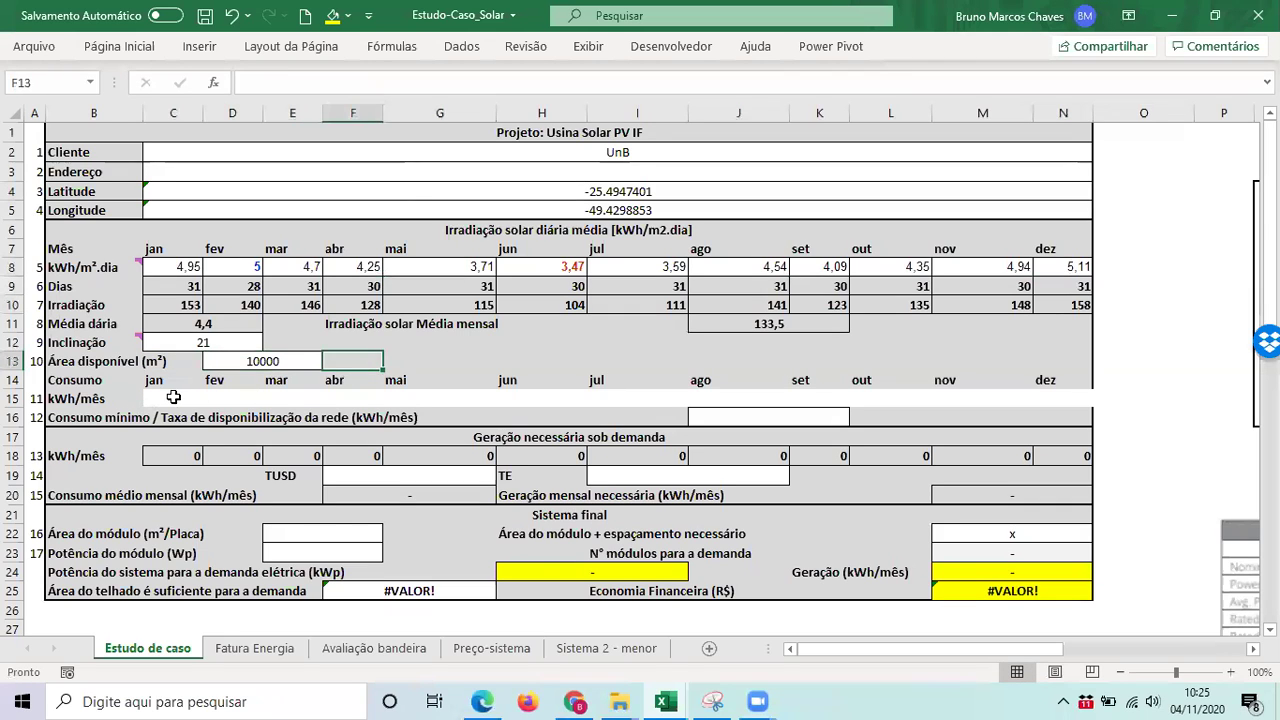
# - Review the Consumo section's month headings from jan to mai and its empty kWh/mês row
pyautogui.click(170, 397)
pyautogui.click(82, 383)
pyautogui.click(160, 384)
pyautogui.click(234, 382)
pyautogui.click(285, 381)
pyautogui.click(420, 381)
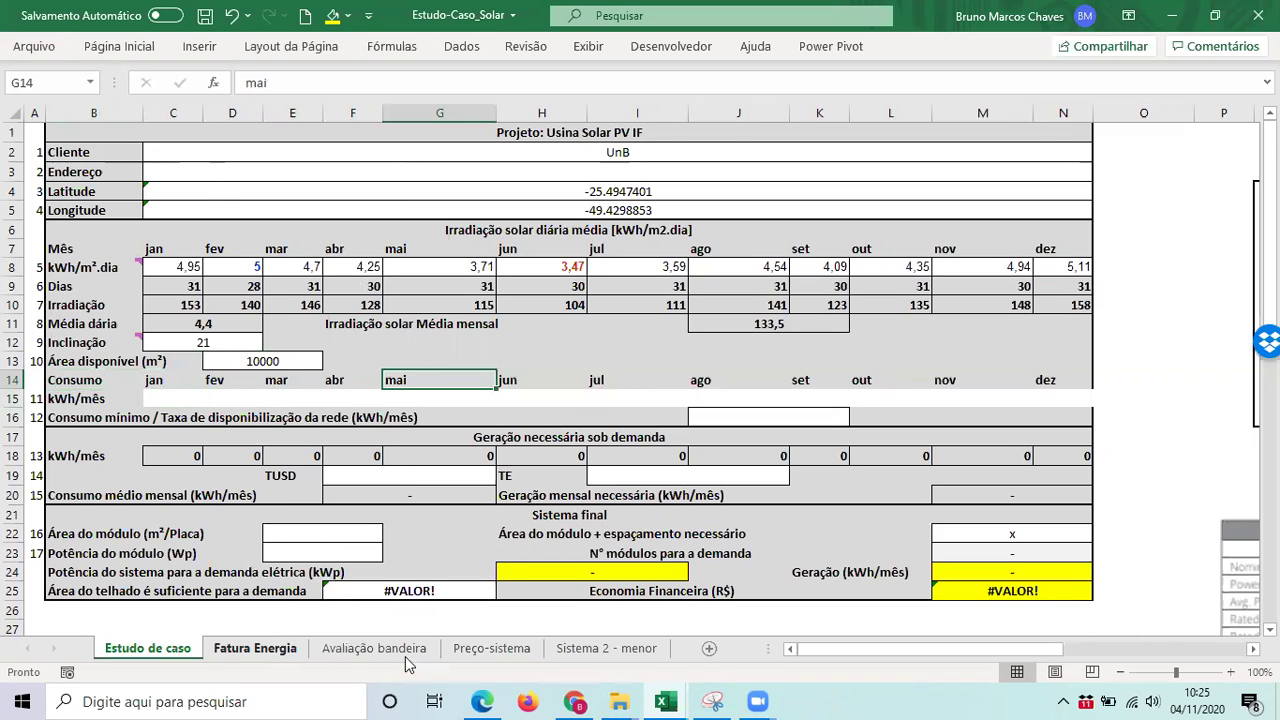
# - Copy the Consumo fora ponta values in D10:D16 of Avaliação bandeira and paste them transposed into the Estudo de caso kWh/mês row from C15
pyautogui.hotkey('ctrl', 'pagedown')
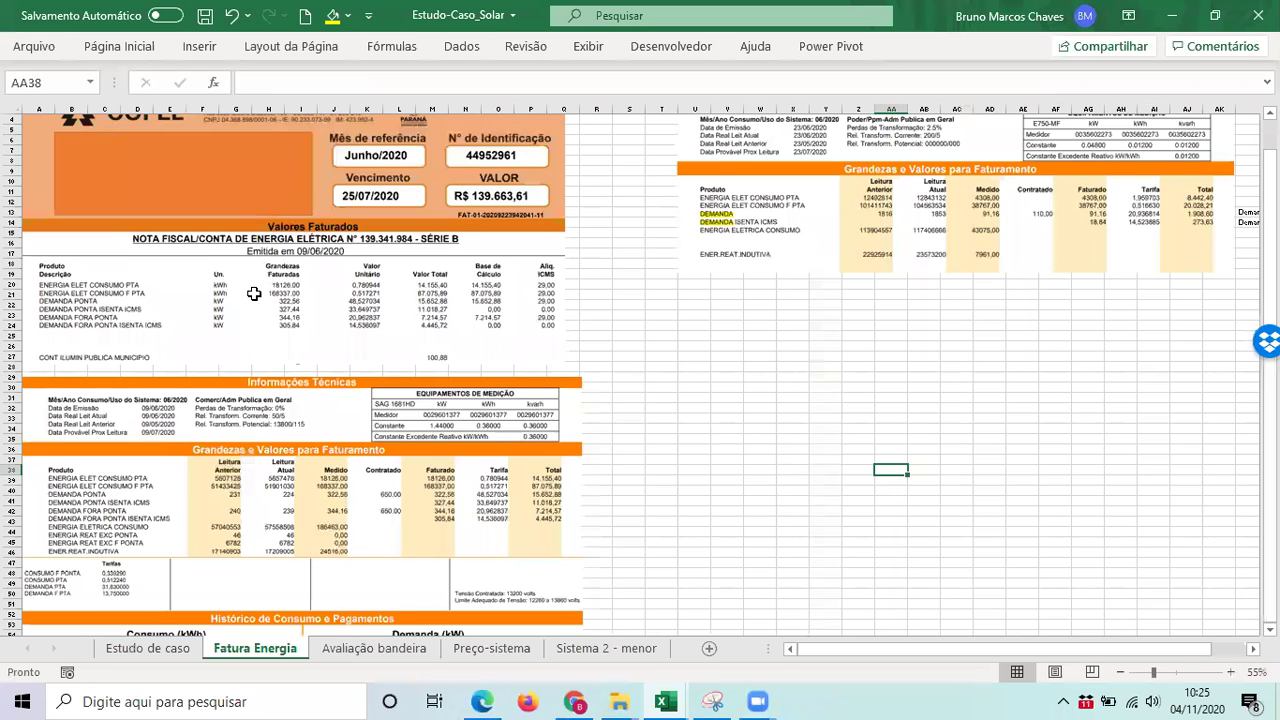
pyautogui.hotkey('ctrl', 'pagedown')
pyautogui.moveTo(258, 300); pyautogui.dragTo(258, 395)
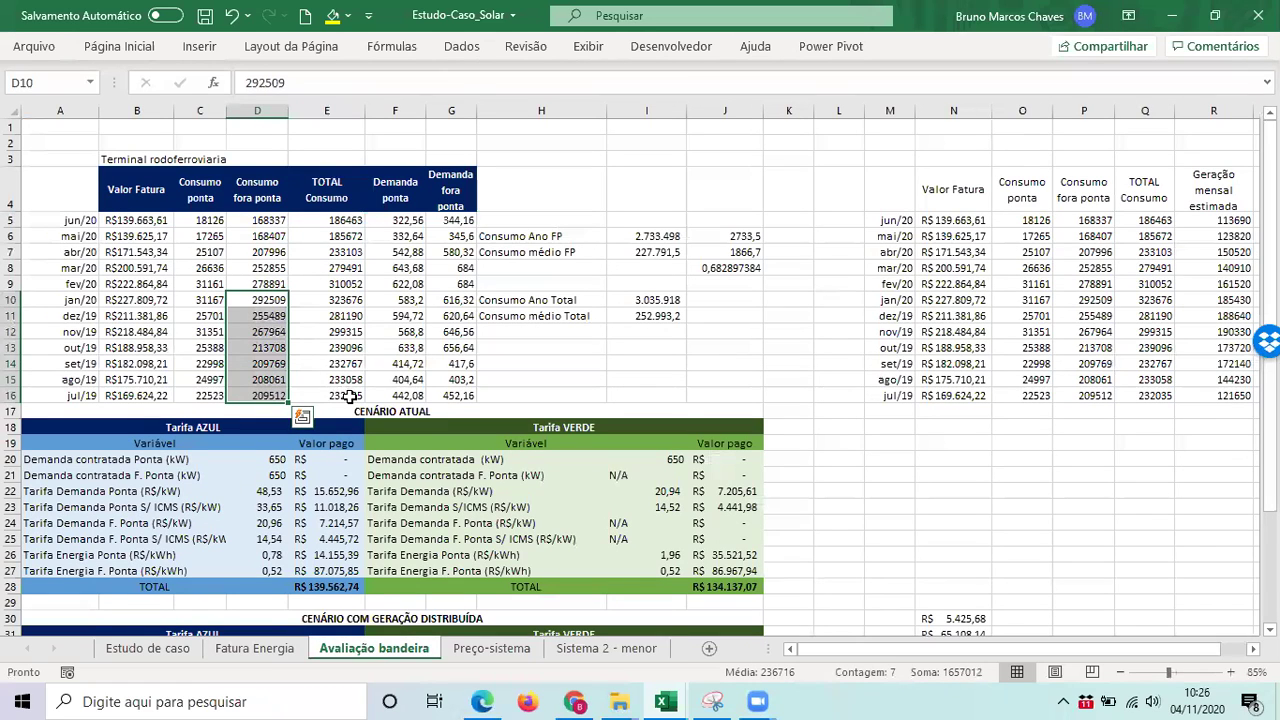
pyautogui.hotkey('ctrl', 'c')
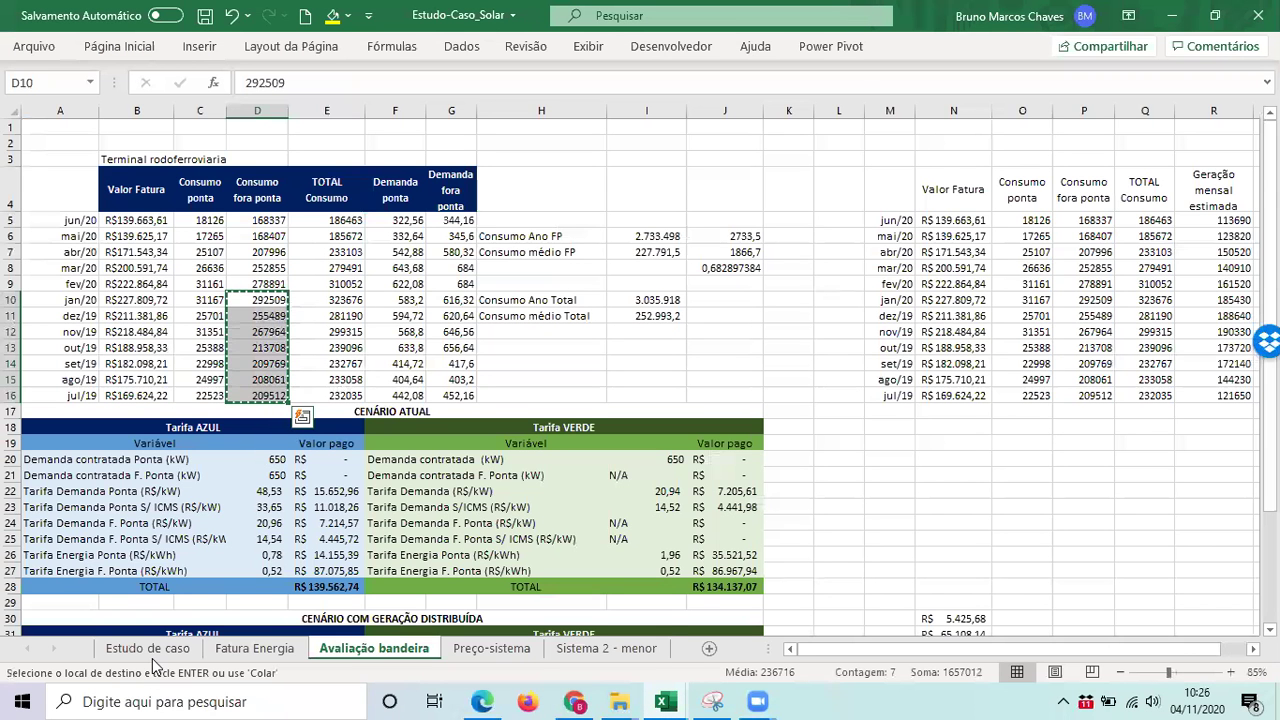
pyautogui.keyDown('ctrl'); pyautogui.click(152, 655); pyautogui.keyUp('ctrl')
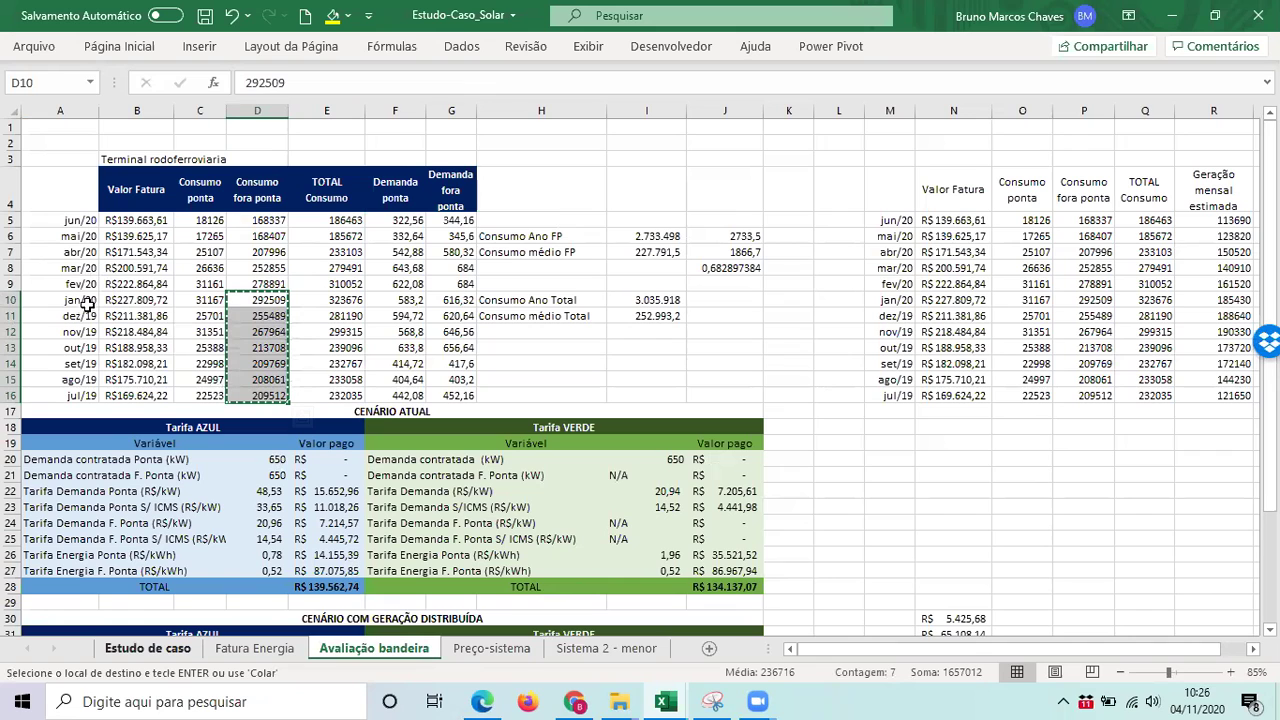
pyautogui.click(152, 650)
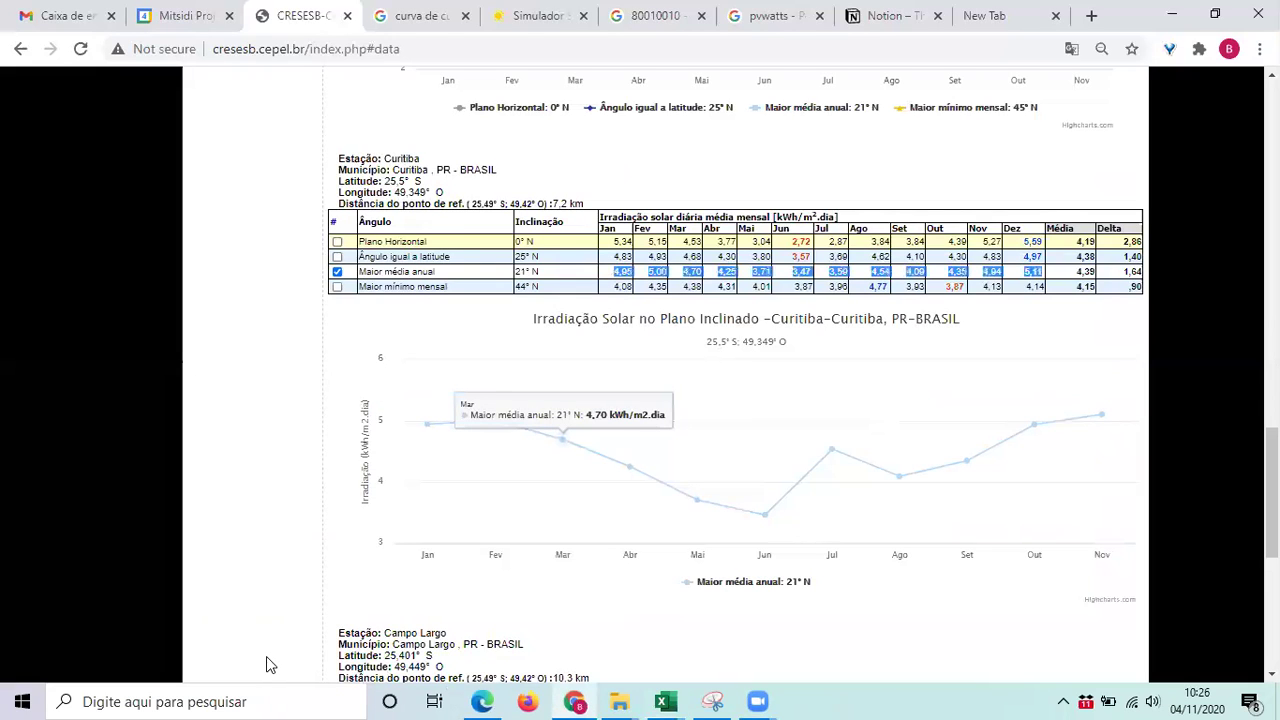
pyautogui.hotkey('alt', 'Tab')
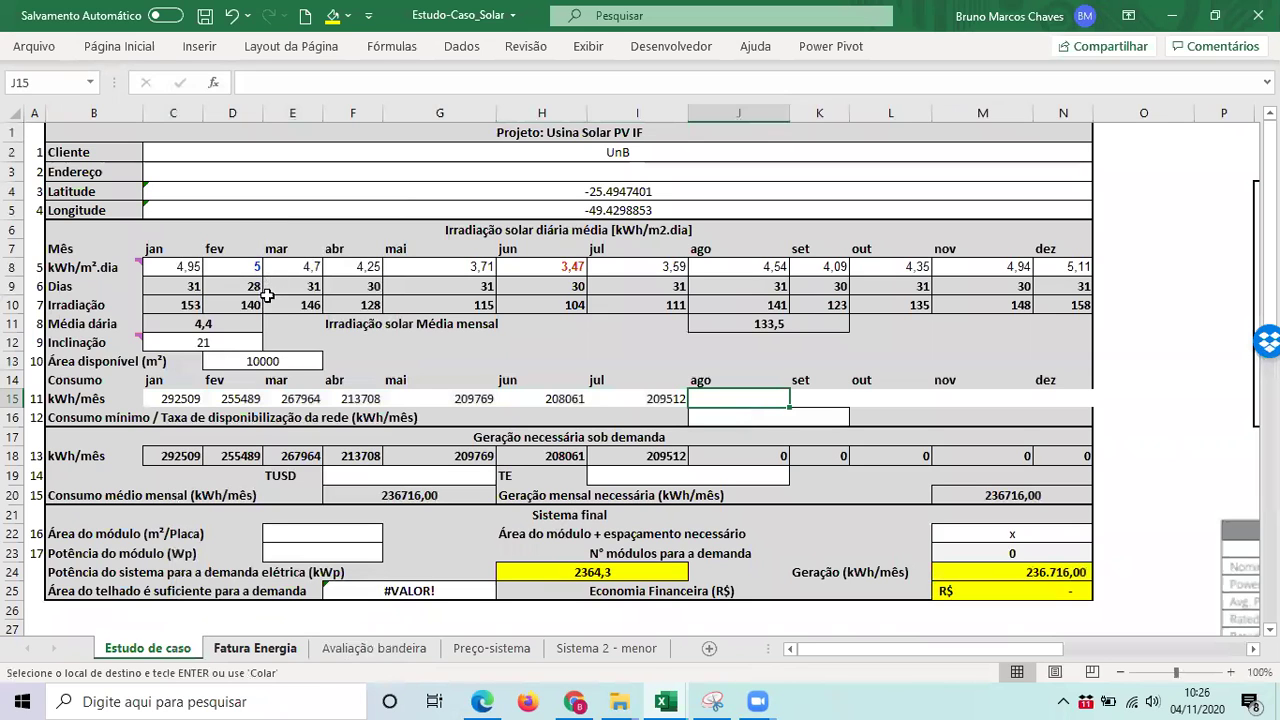
# - Copy all twelve Consumo fora ponta values (D5:D16) from Avaliação bandeira and paste them transposed into the Estudo de caso kWh/mês row from C15
pyautogui.hotkey('ctrl', 'pagedown')
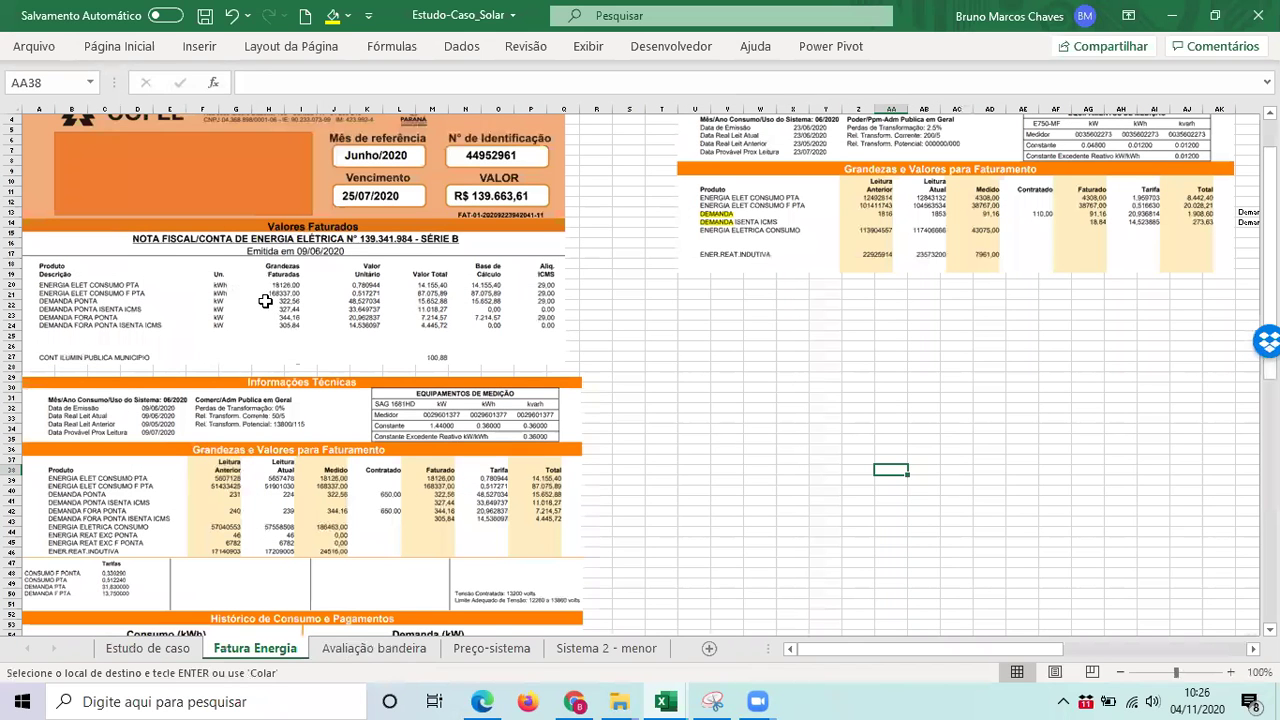
pyautogui.hotkey('ctrl', 'pagedown')
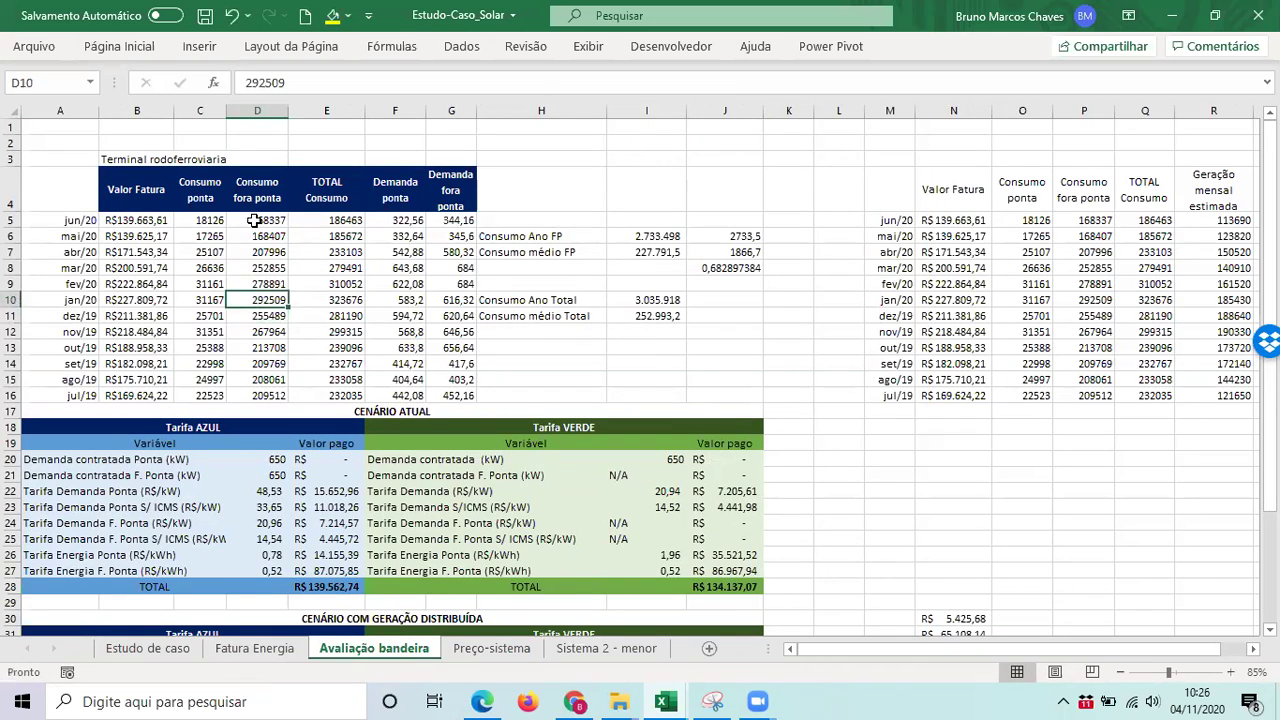
pyautogui.click(64, 300)
pyautogui.click(70, 285)
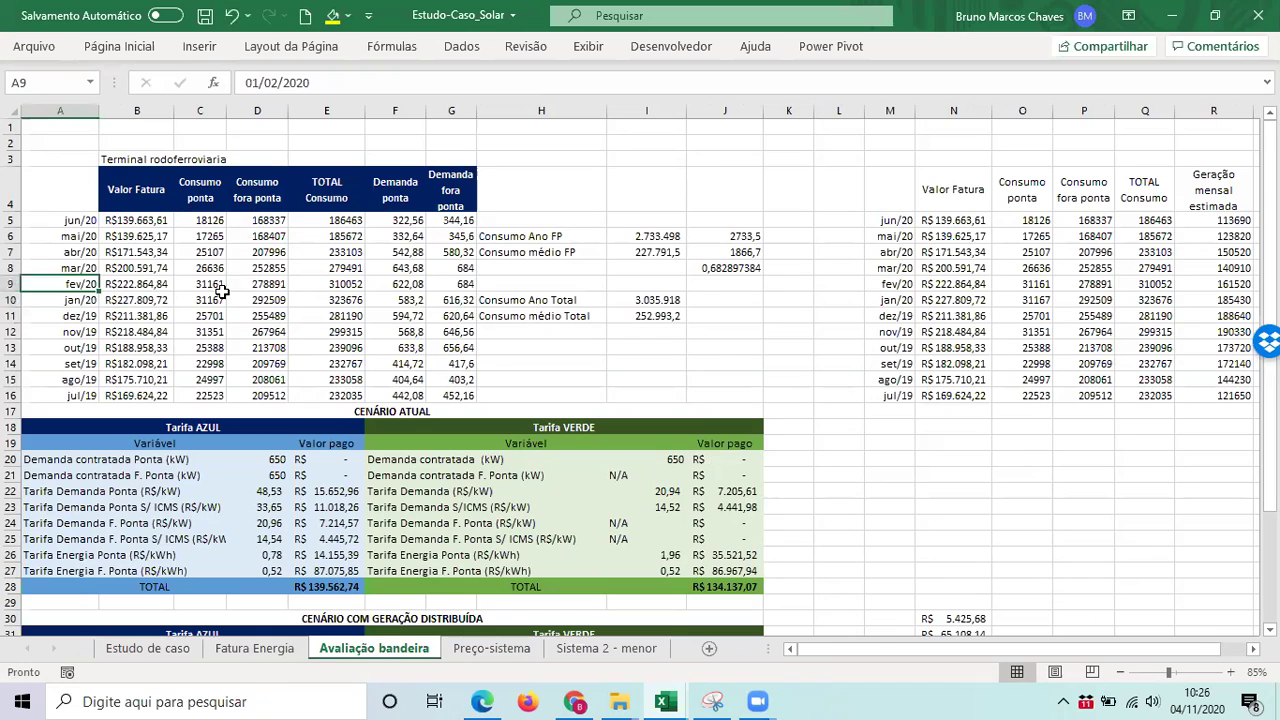
pyautogui.click(266, 300)
pyautogui.moveTo(258, 226); pyautogui.dragTo(258, 395)
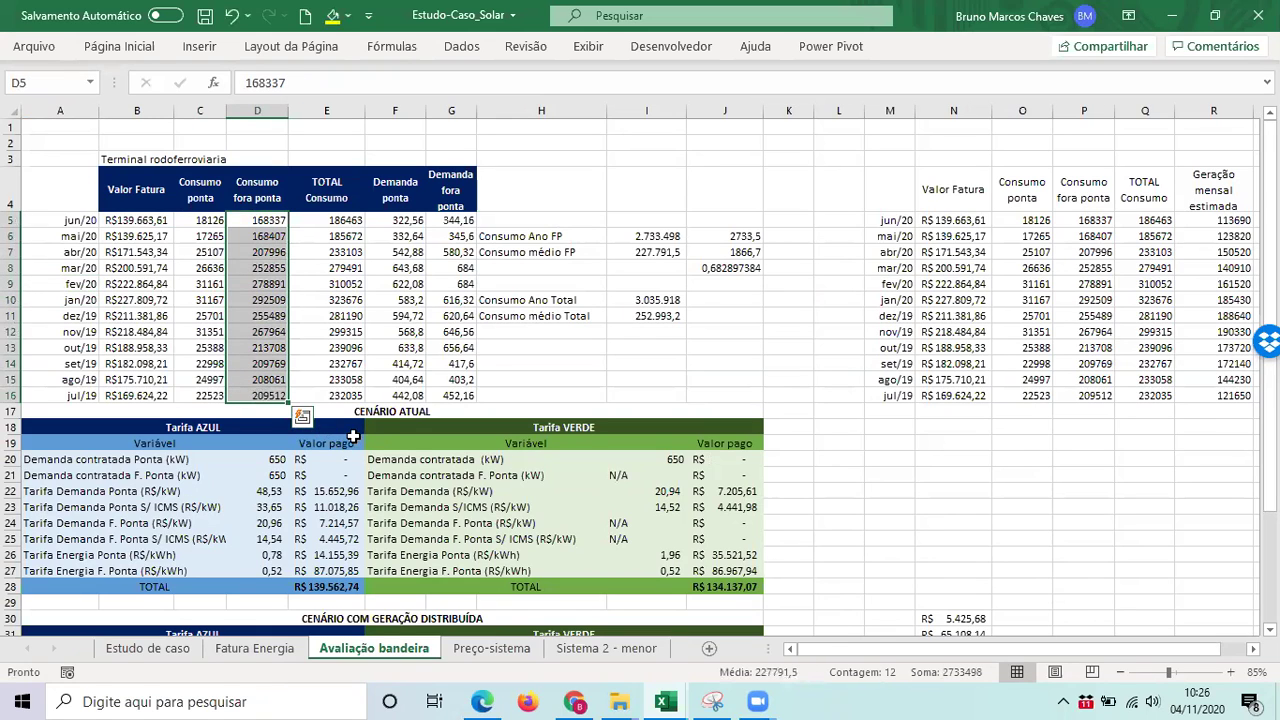
pyautogui.hotkey('ctrl', 'c')
pyautogui.hotkey('ctrl', 'q')
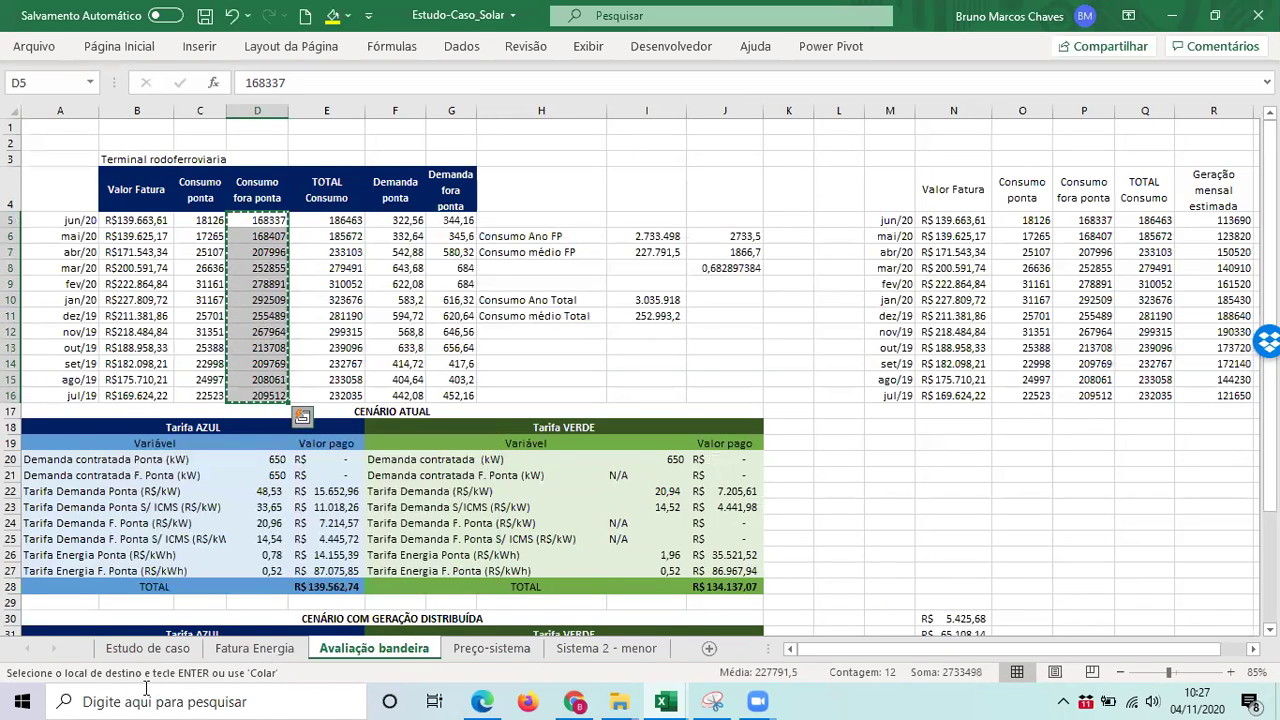
pyautogui.hotkey('ctrl', 'pageup')
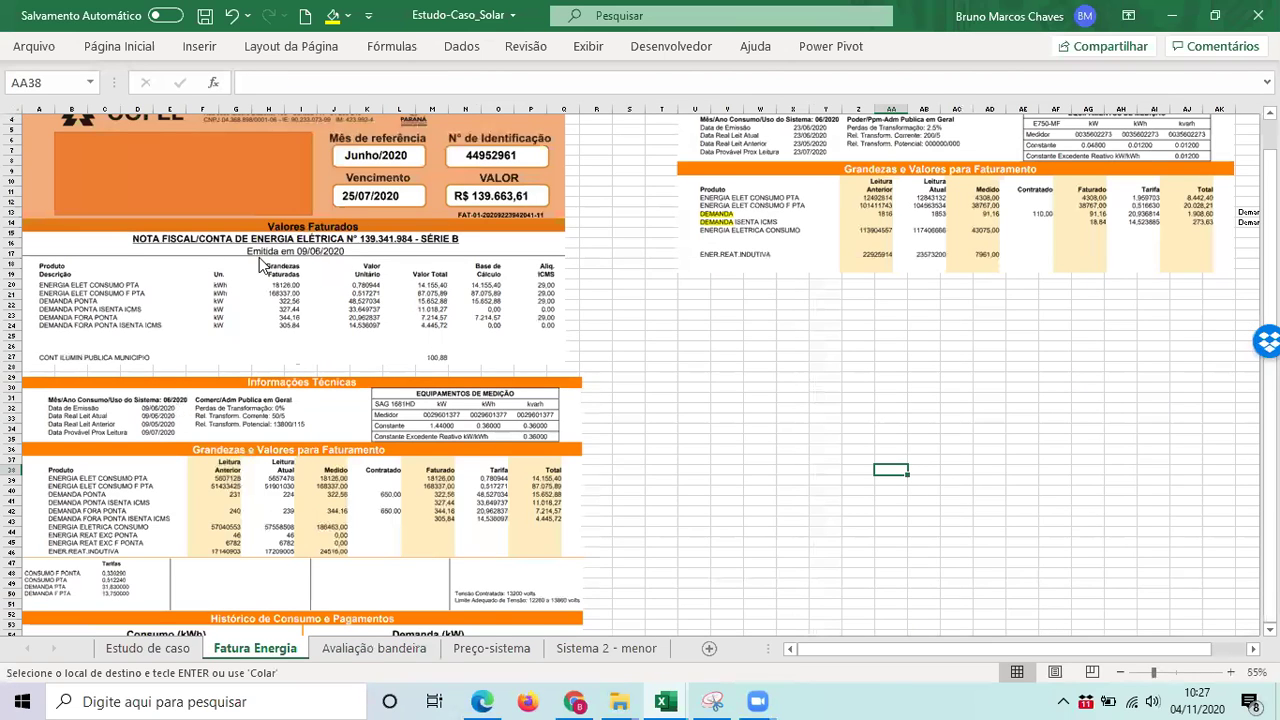
pyautogui.hotkey('ctrl', 'pageup')
pyautogui.rightClick(172, 398)
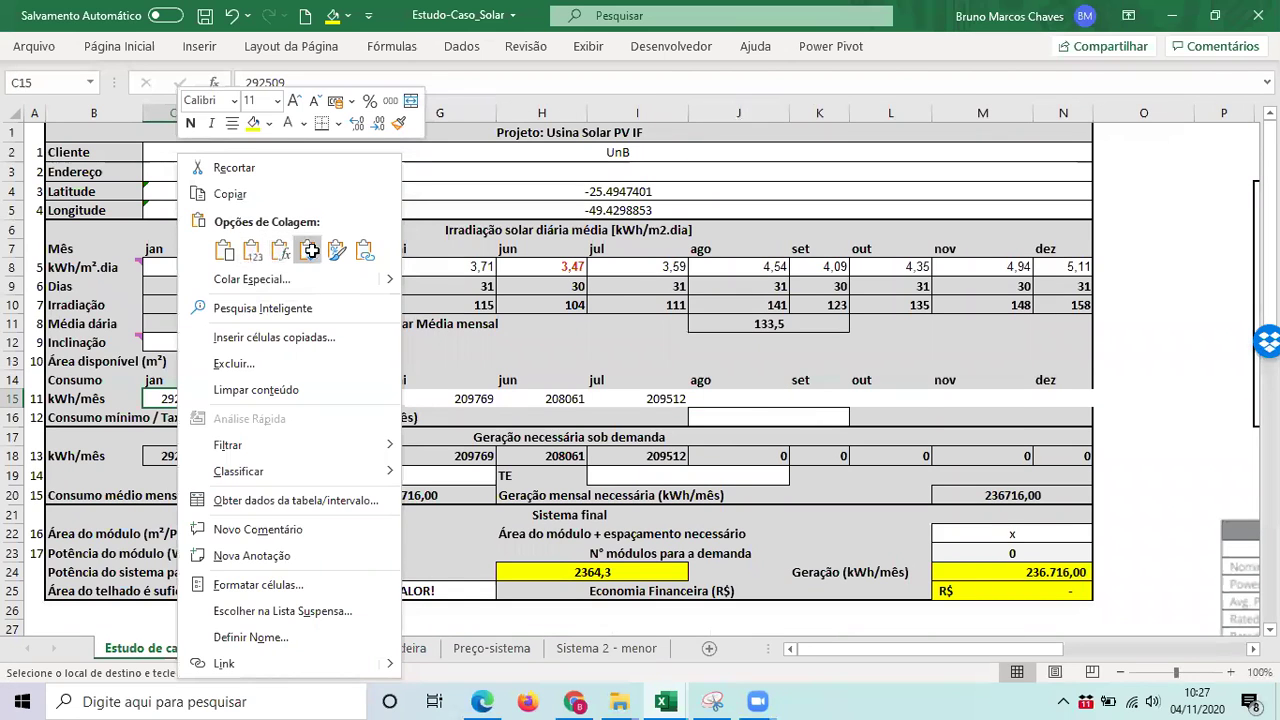
pyautogui.click(307, 250)
pyautogui.click(292, 248)
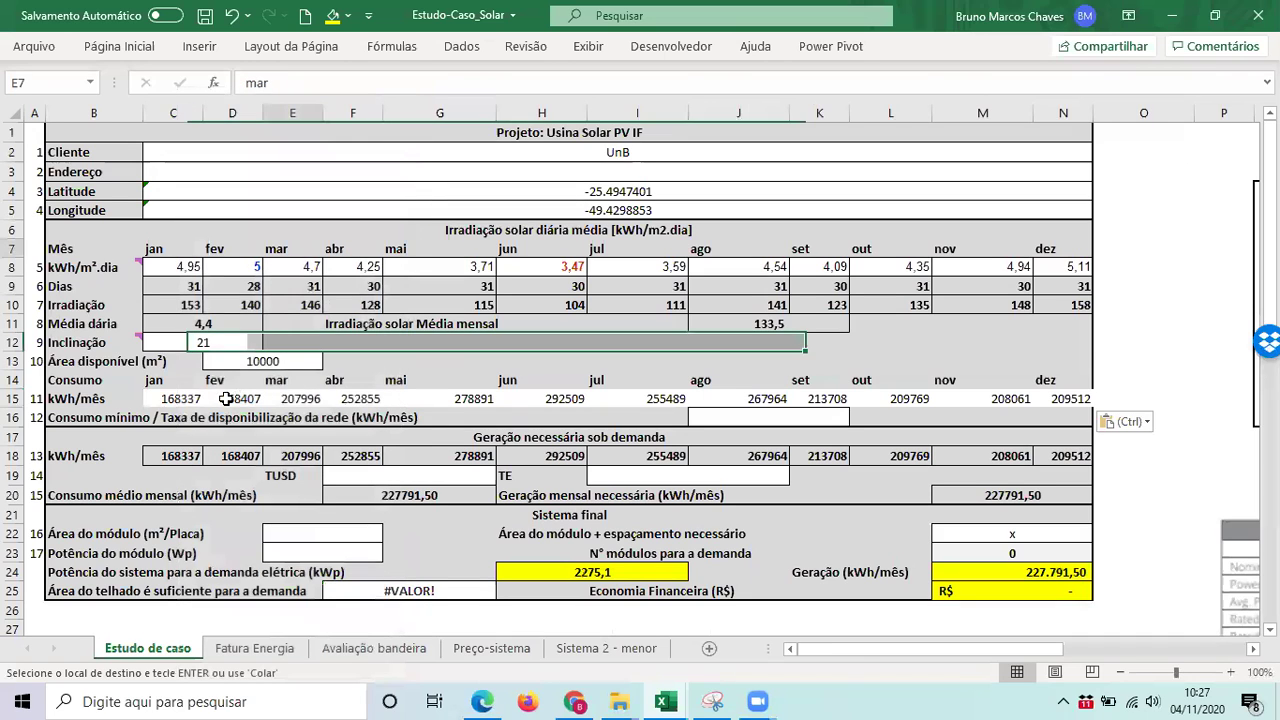
# - Check the pasted kWh/mês consumption from January to December and the Consumo mínimo / Taxa de disponibilização row below it
pyautogui.click(163, 406)
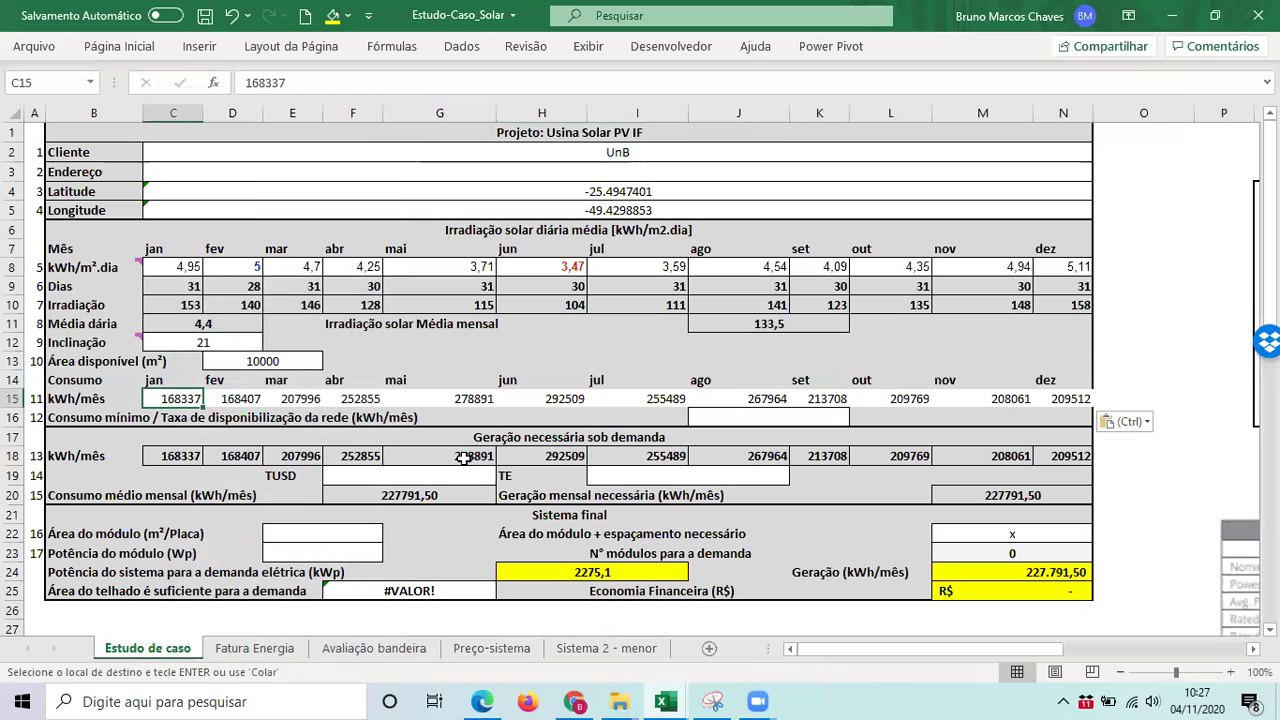
pyautogui.click(118, 420)
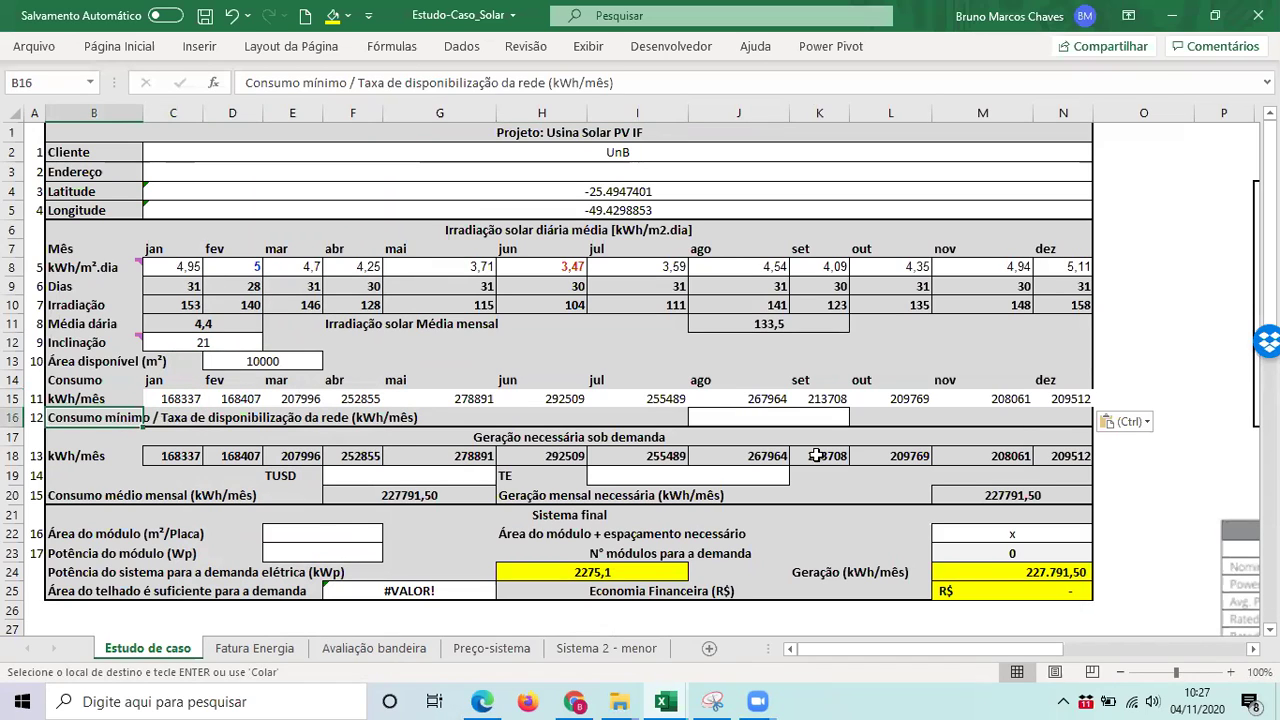
pyautogui.click(986, 415)
pyautogui.click(1086, 390)
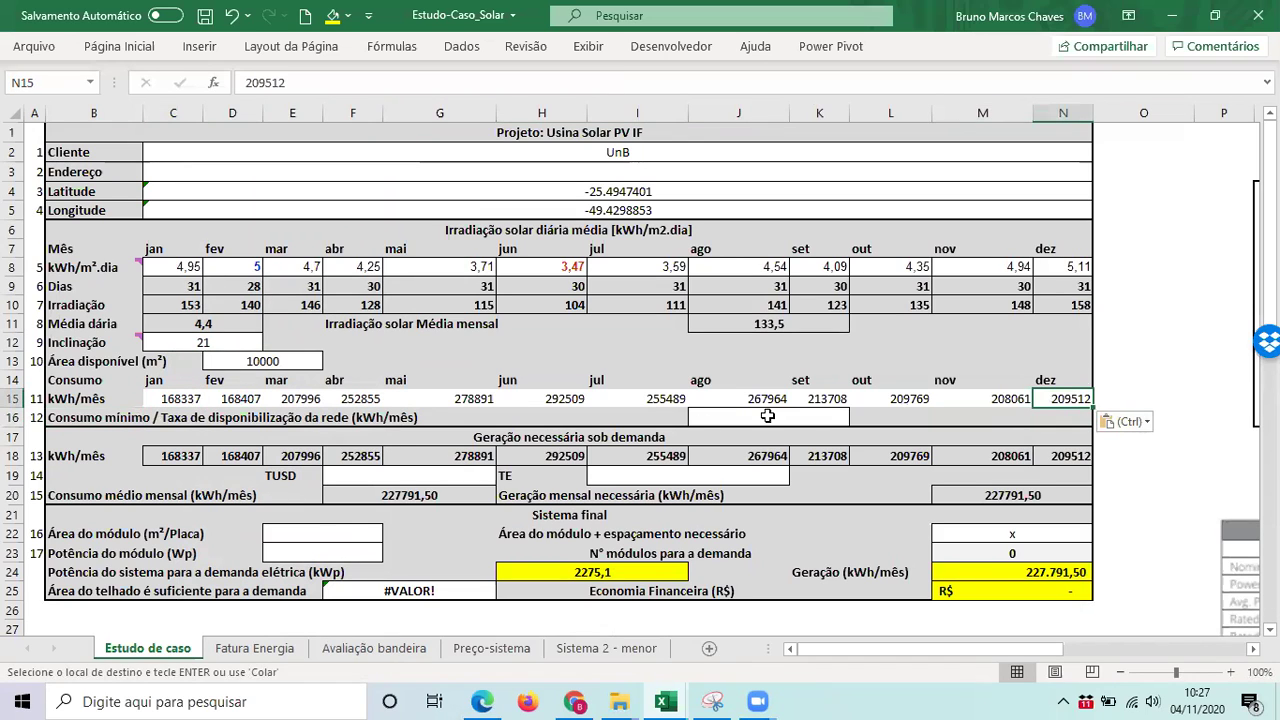
pyautogui.click(125, 418)
pyautogui.click(185, 399)
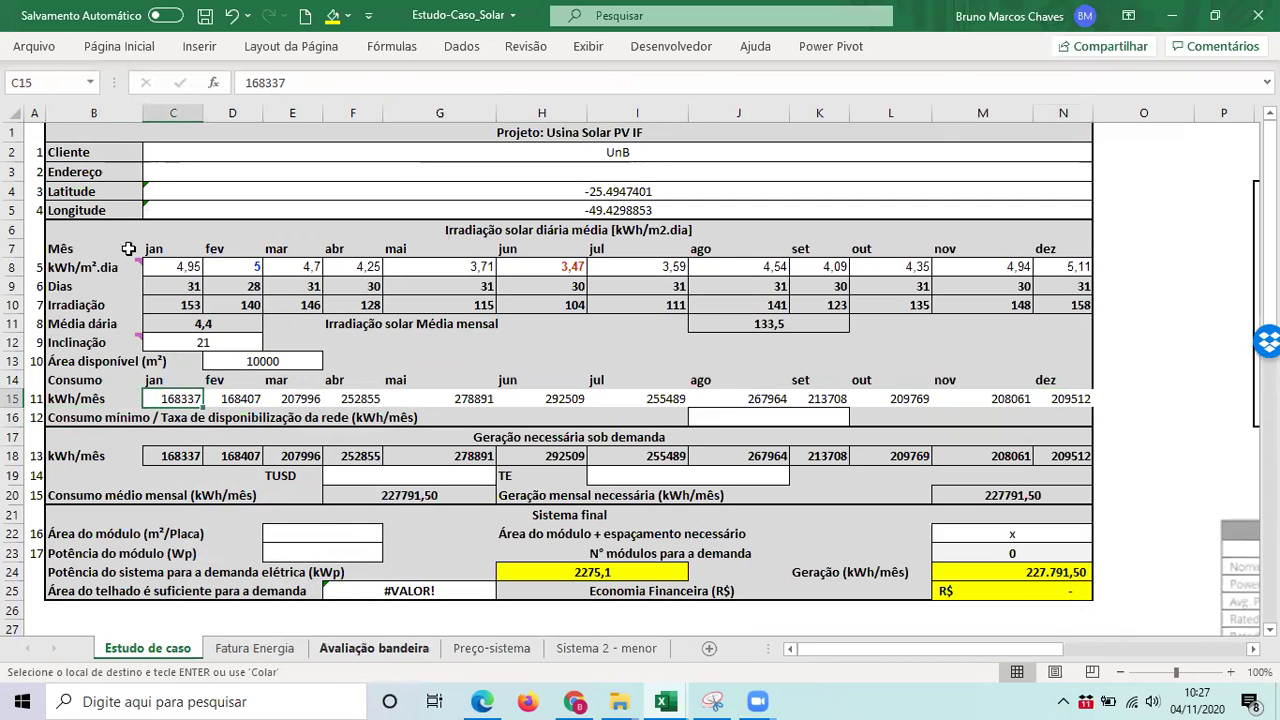
# - Compare the month order in the Avaliação bandeira consumption table, around jan/20 and fev/20, with the Estudo de caso kWh/mês row
pyautogui.hotkey('ctrl', 'pagedown')
pyautogui.hotkey('ctrl', 'pagedown')
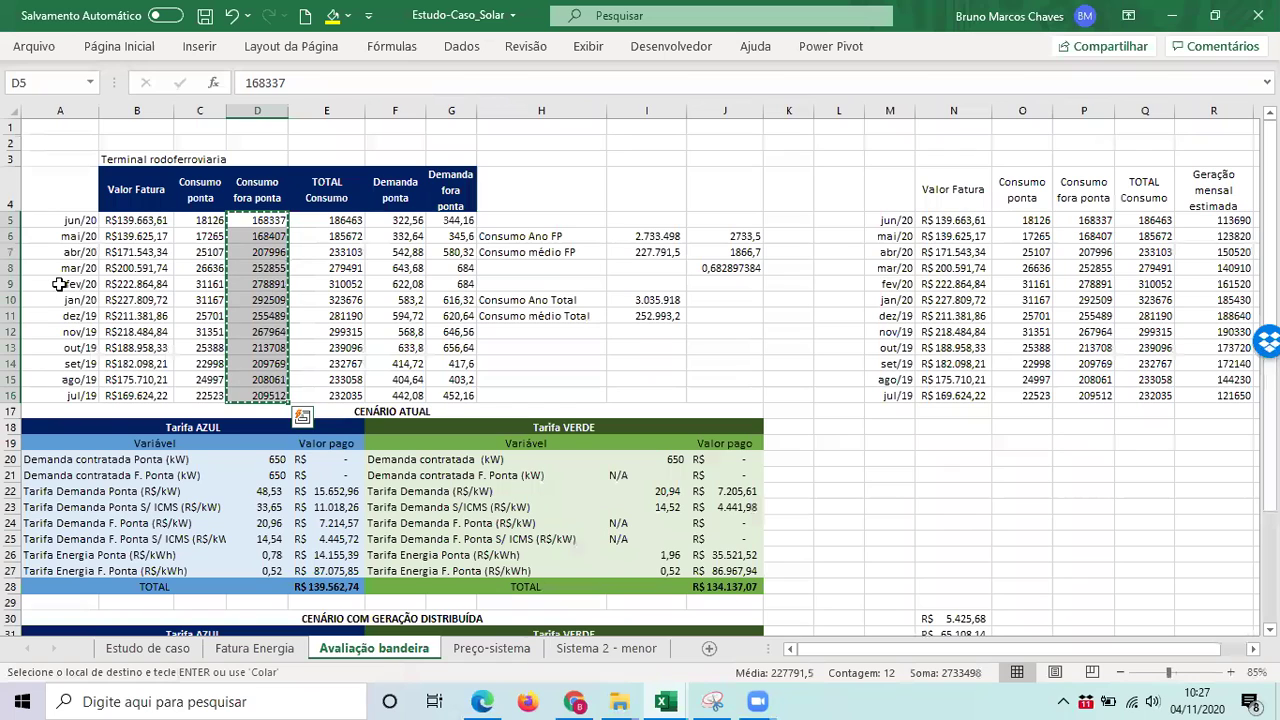
pyautogui.click(60, 300)
pyautogui.press('Up')
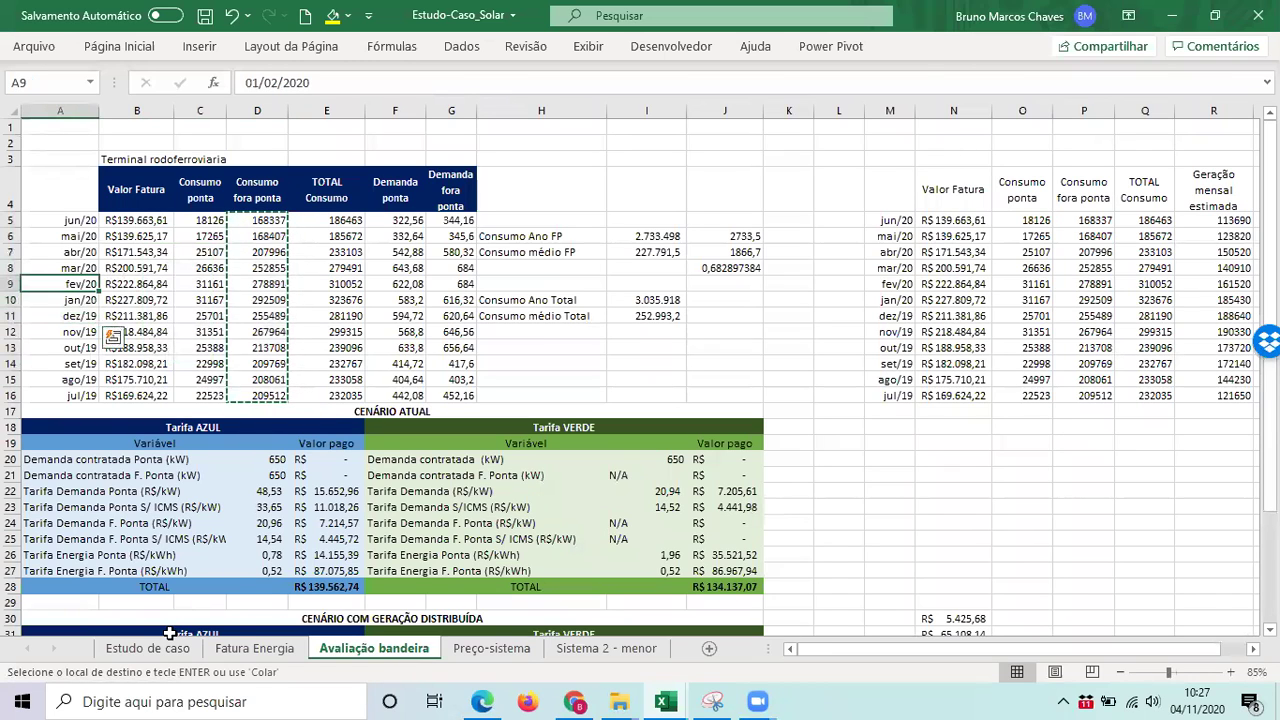
pyautogui.keyDown('ctrl'); pyautogui.click(147, 648); pyautogui.keyUp('ctrl')
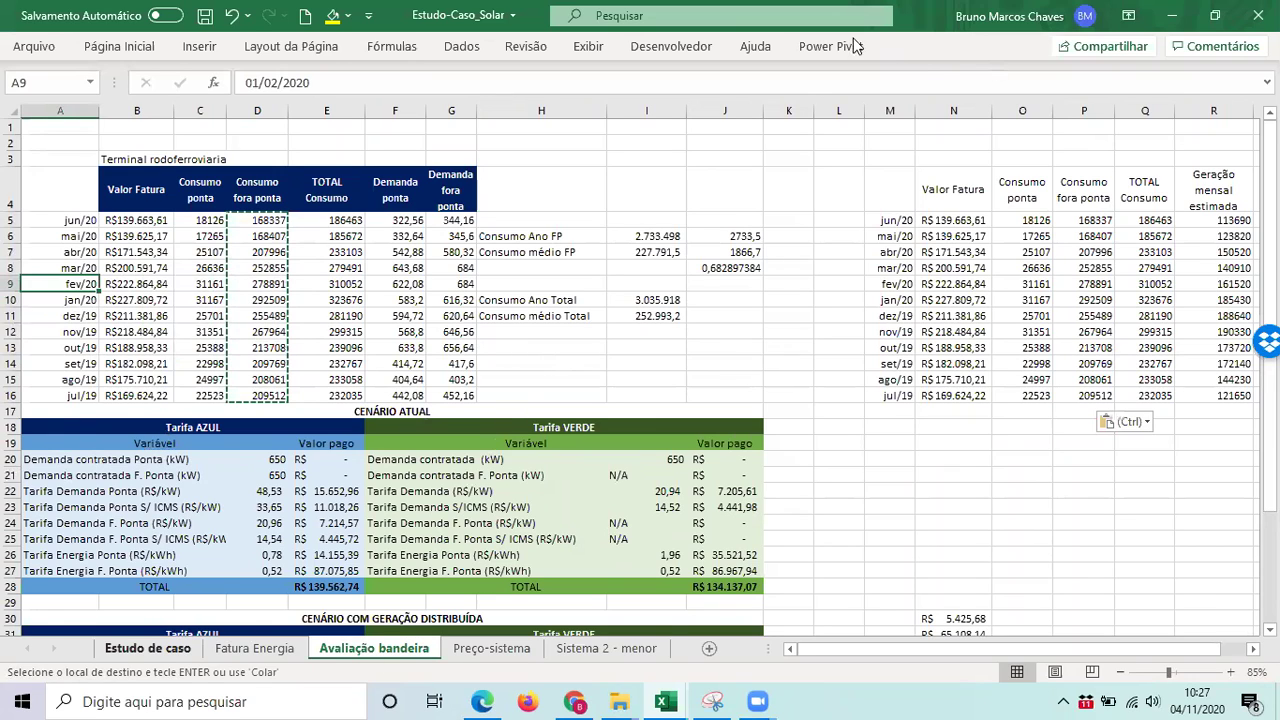
pyautogui.hotkey('ctrl', 'pageup')
pyautogui.hotkey('ctrl', 'pageup')
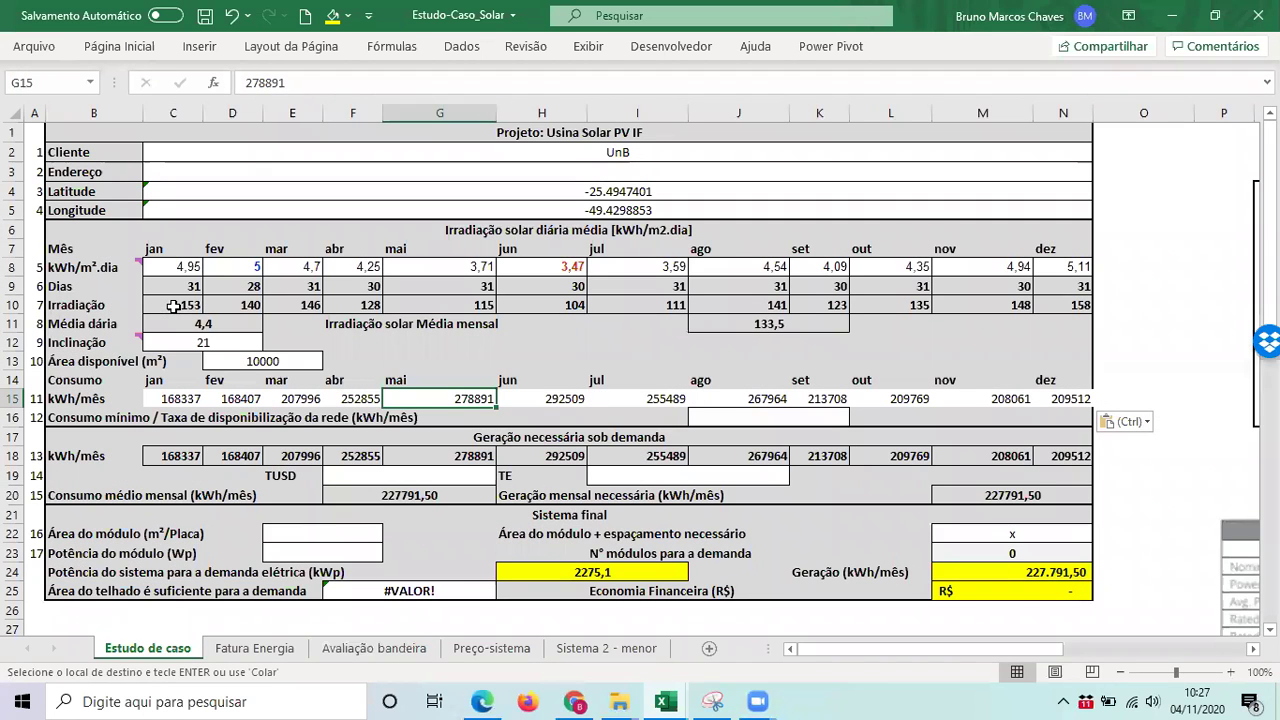
# - Recheck the January value and heading of the daily irradiation section, and switch to Chrome to view the CRESESB table for Curitiba
pyautogui.click(176, 274)
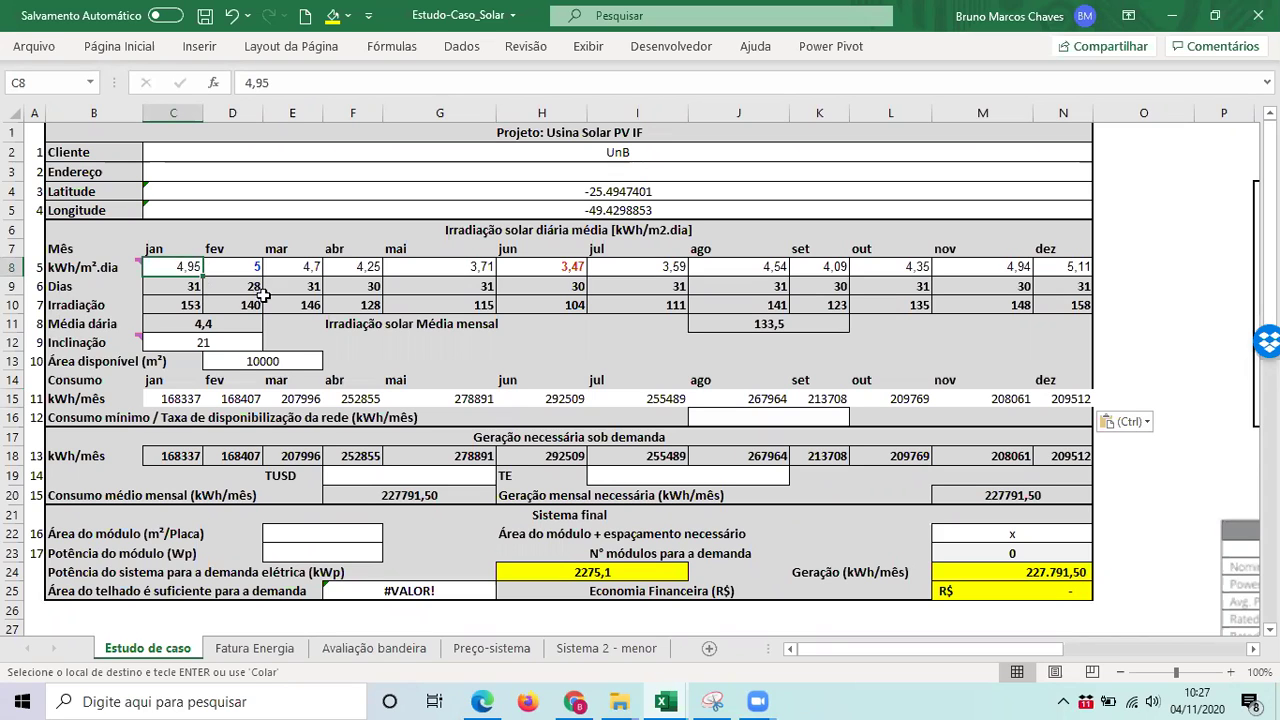
pyautogui.click(550, 230)
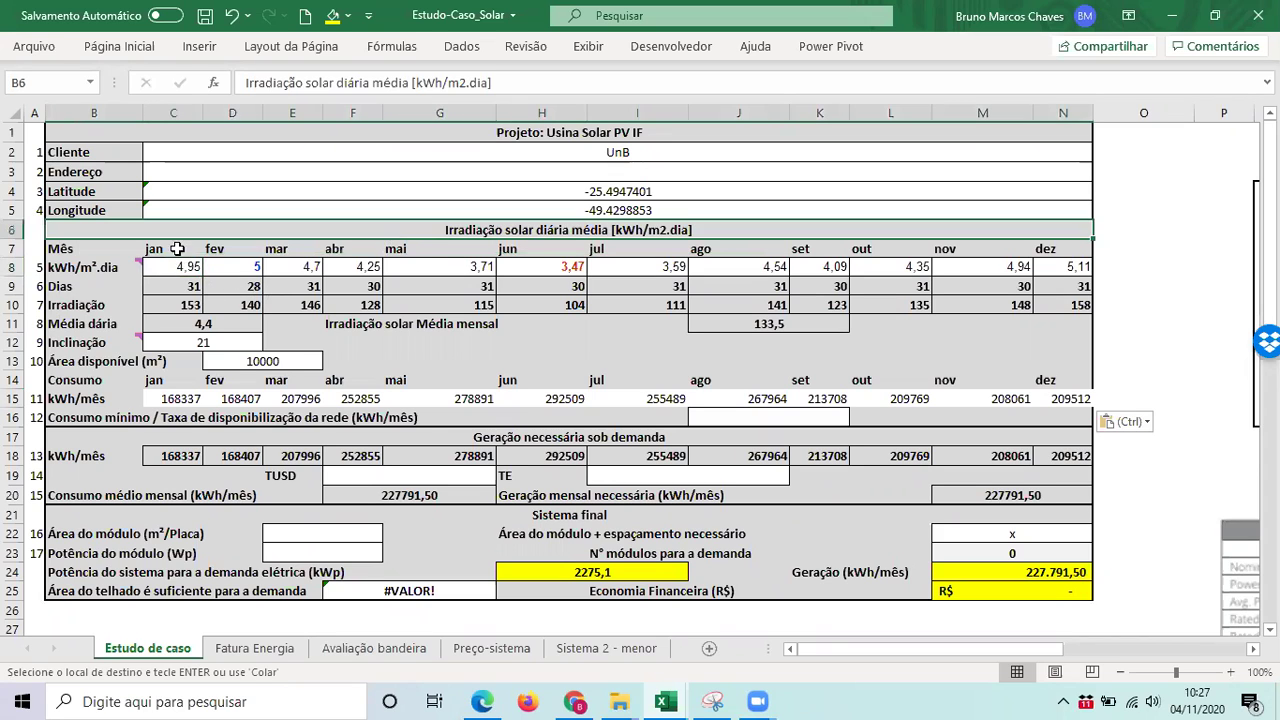
pyautogui.hotkey('alt', 'Tab')
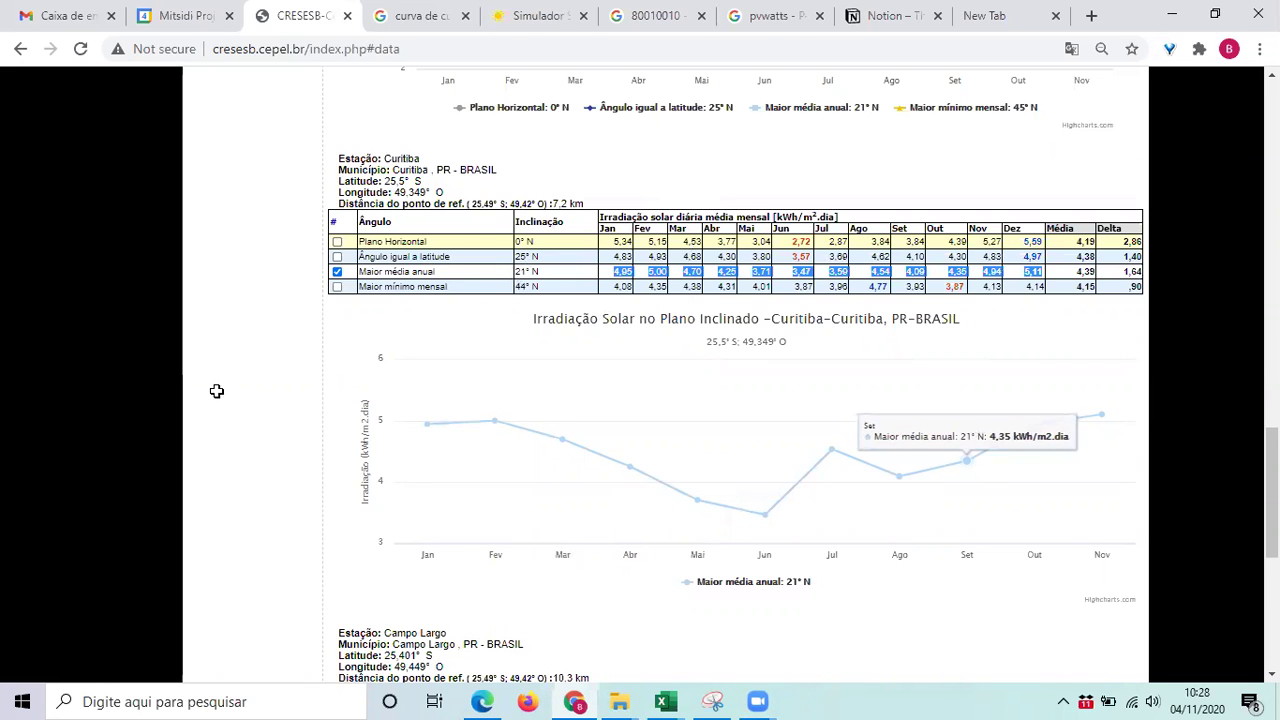
# - Switch back to the Excel workbook and review the irradiation, Inclinação, Área disponível and monthly kWh/mês consumption entries in Estudo de caso
pyautogui.hotkey('alt', 'Tab')
pyautogui.click(176, 293)
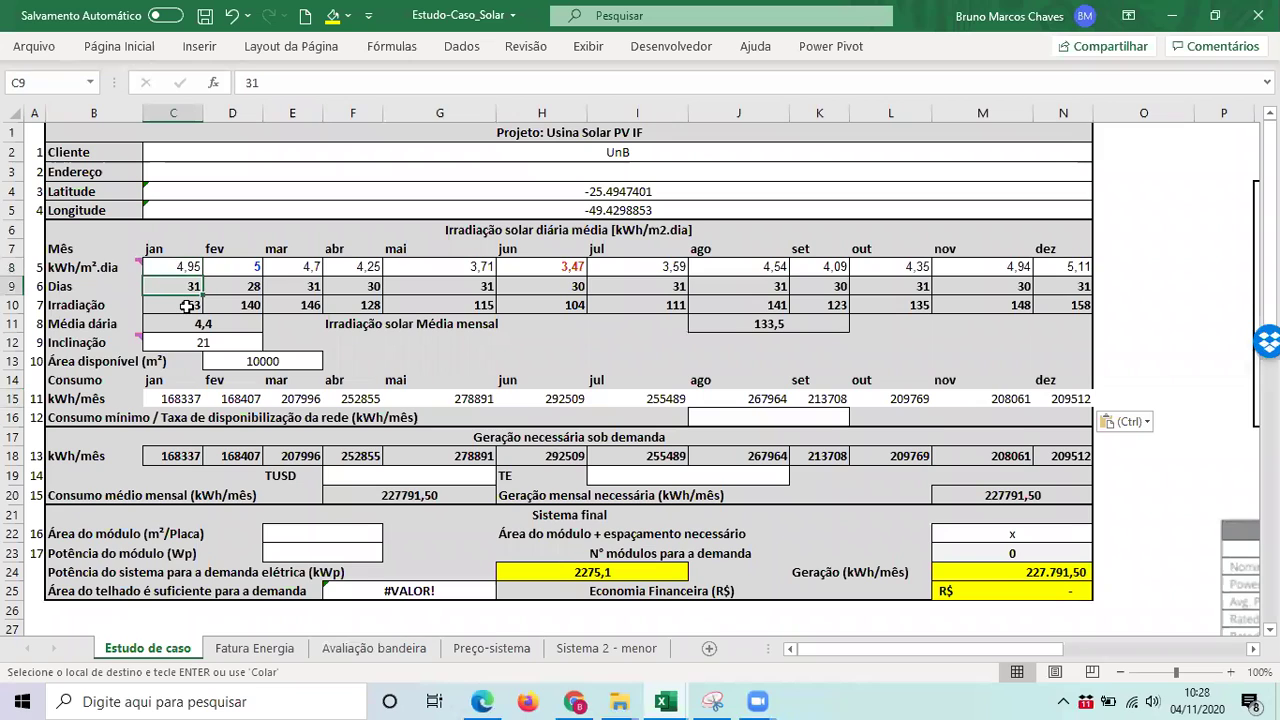
pyautogui.click(187, 306)
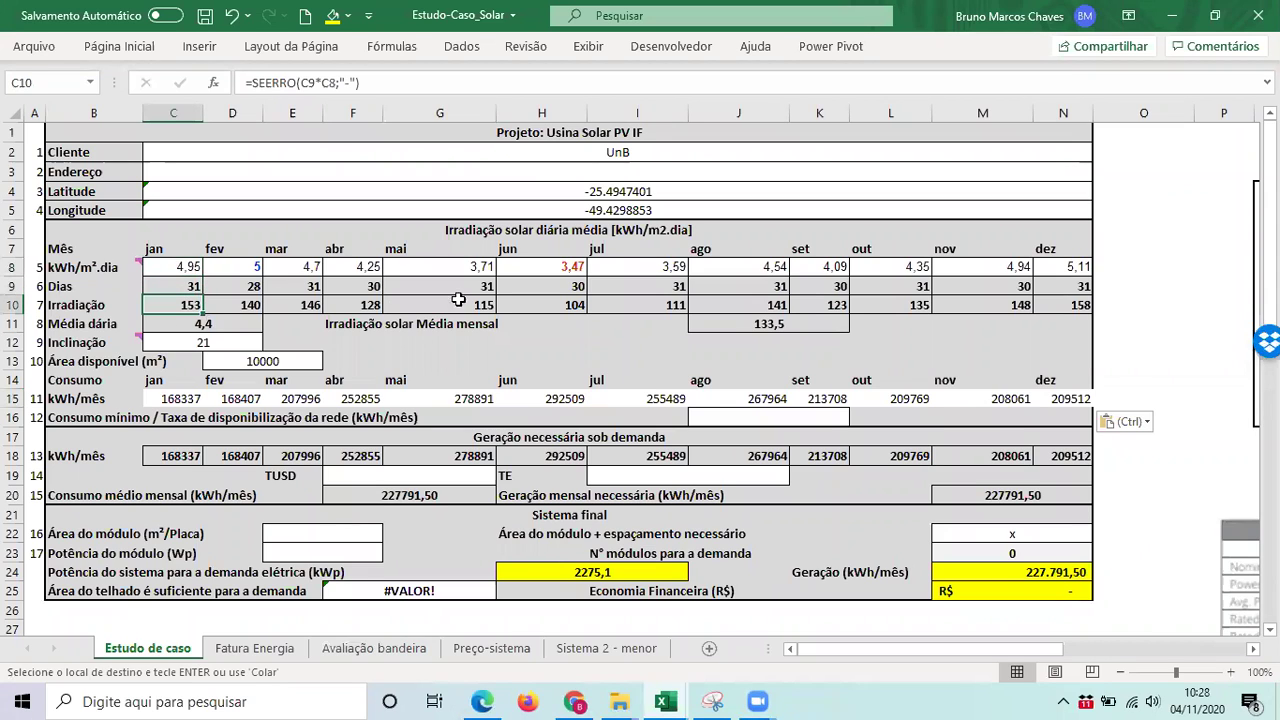
pyautogui.click(805, 311)
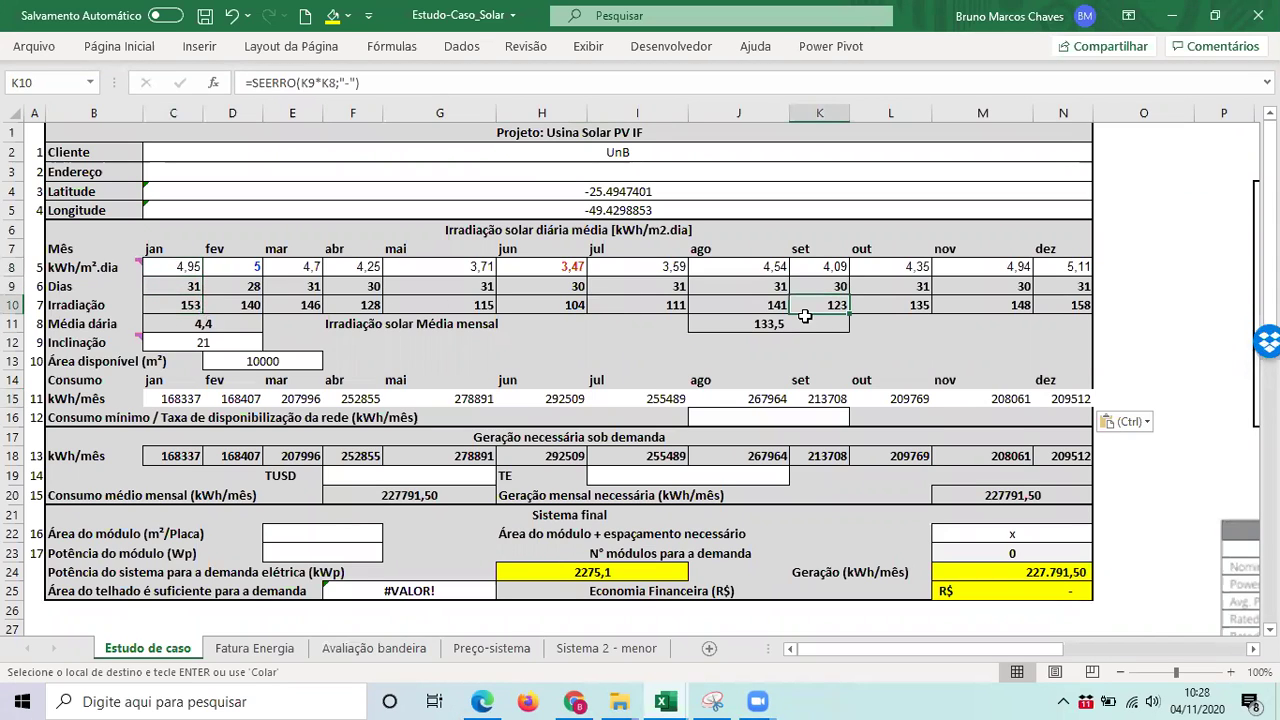
pyautogui.click(164, 347)
pyautogui.click(253, 366)
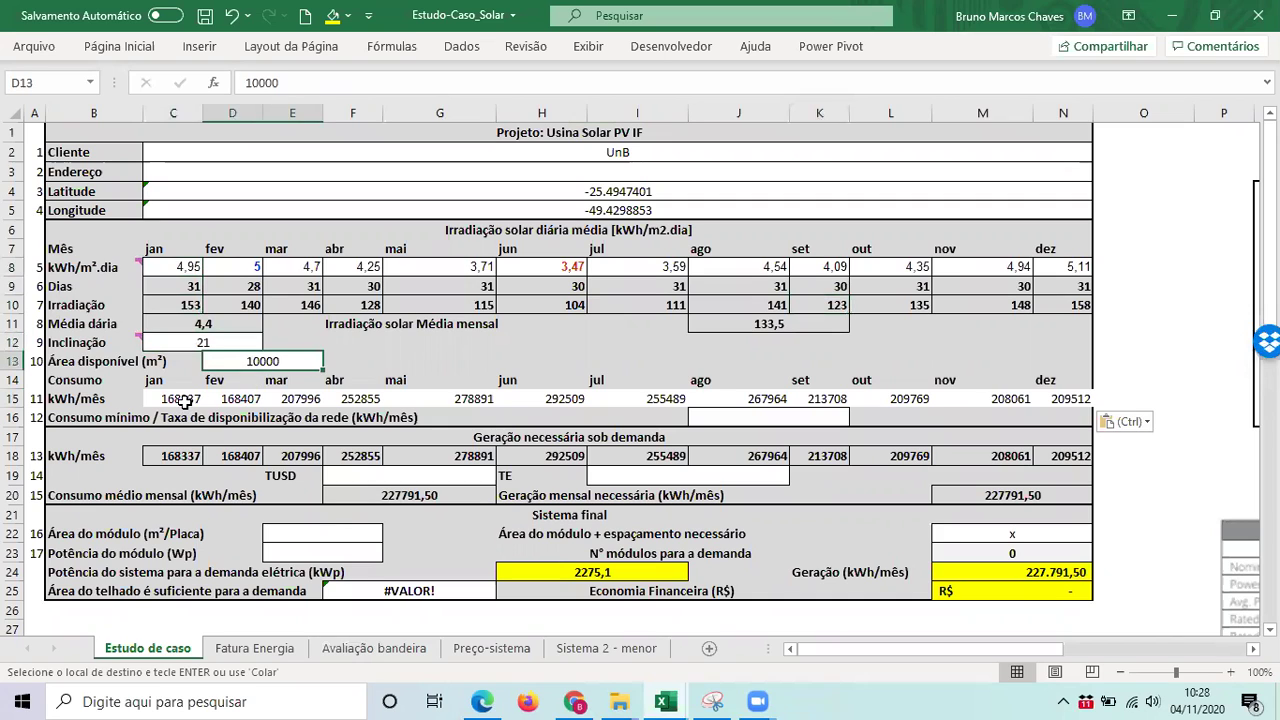
pyautogui.moveTo(173, 398); pyautogui.dragTo(1088, 394)
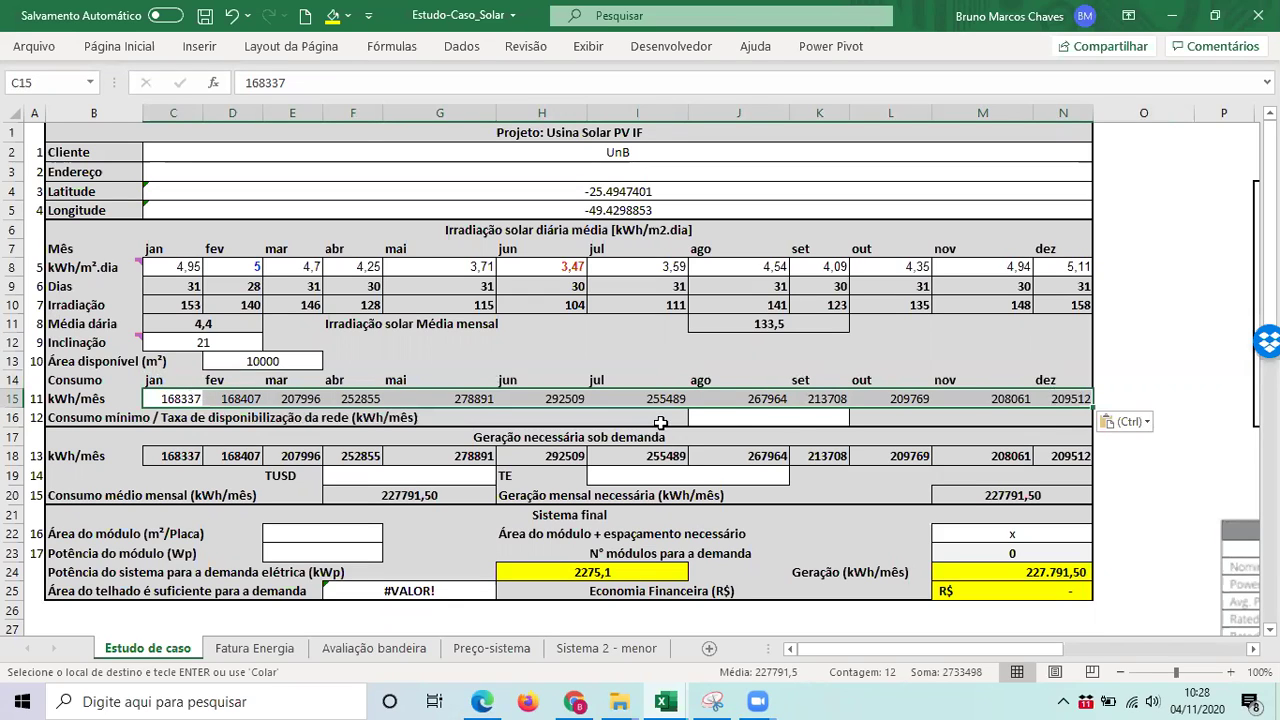
# - Set the Consumo mínimo / Taxa de disponibilização da rede in J16 to 100 kWh/mês
pyautogui.click(104, 431)
pyautogui.click(104, 420)
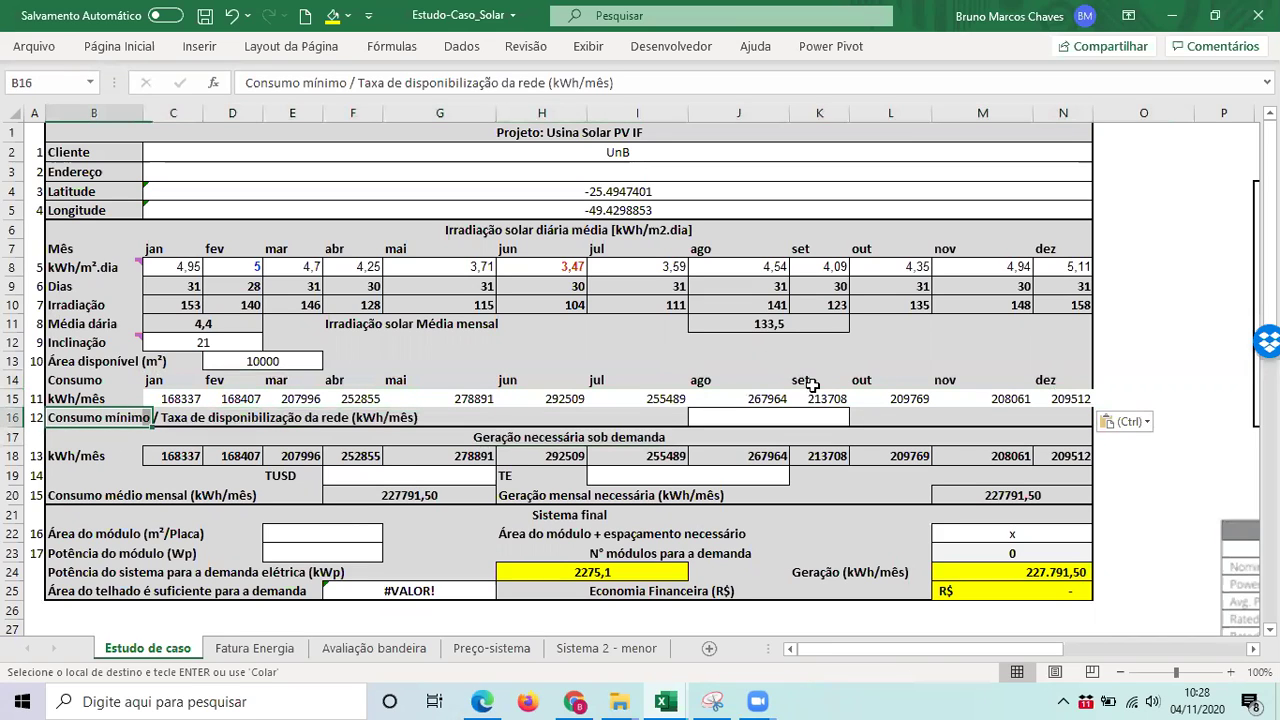
pyautogui.moveTo(765, 404); pyautogui.dragTo(773, 420)
pyautogui.press('Down')
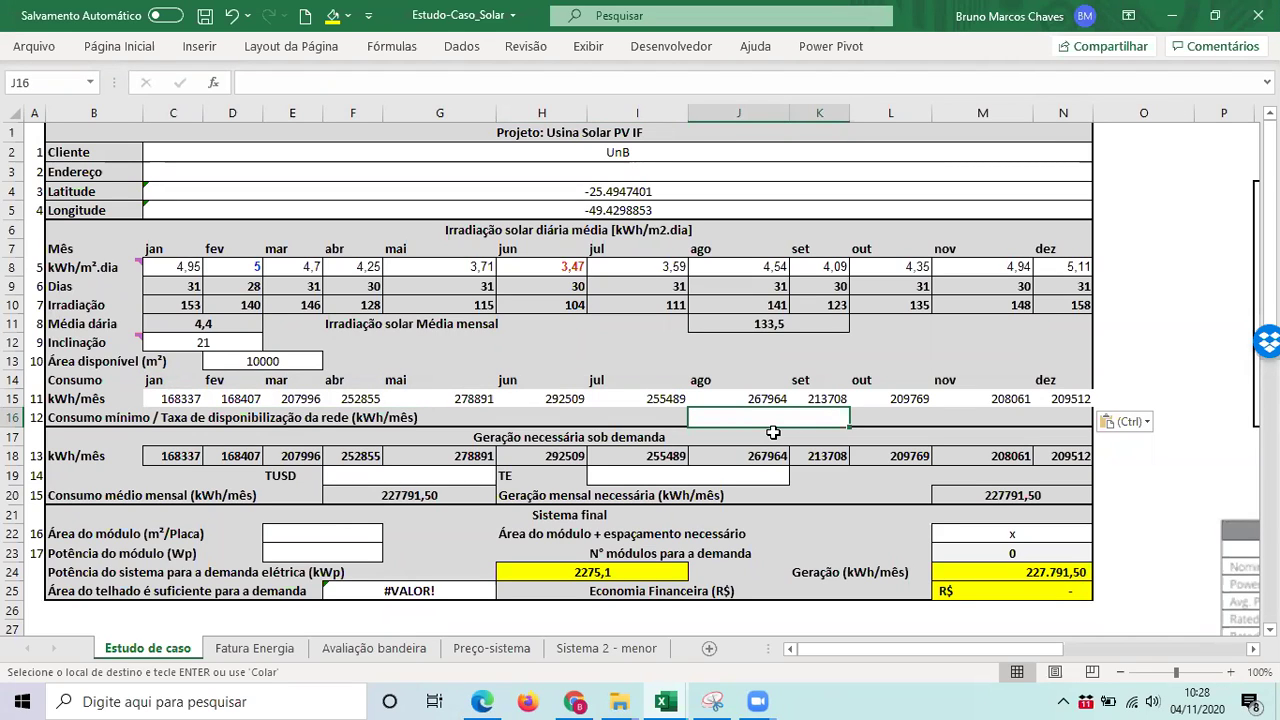
pyautogui.write('100')
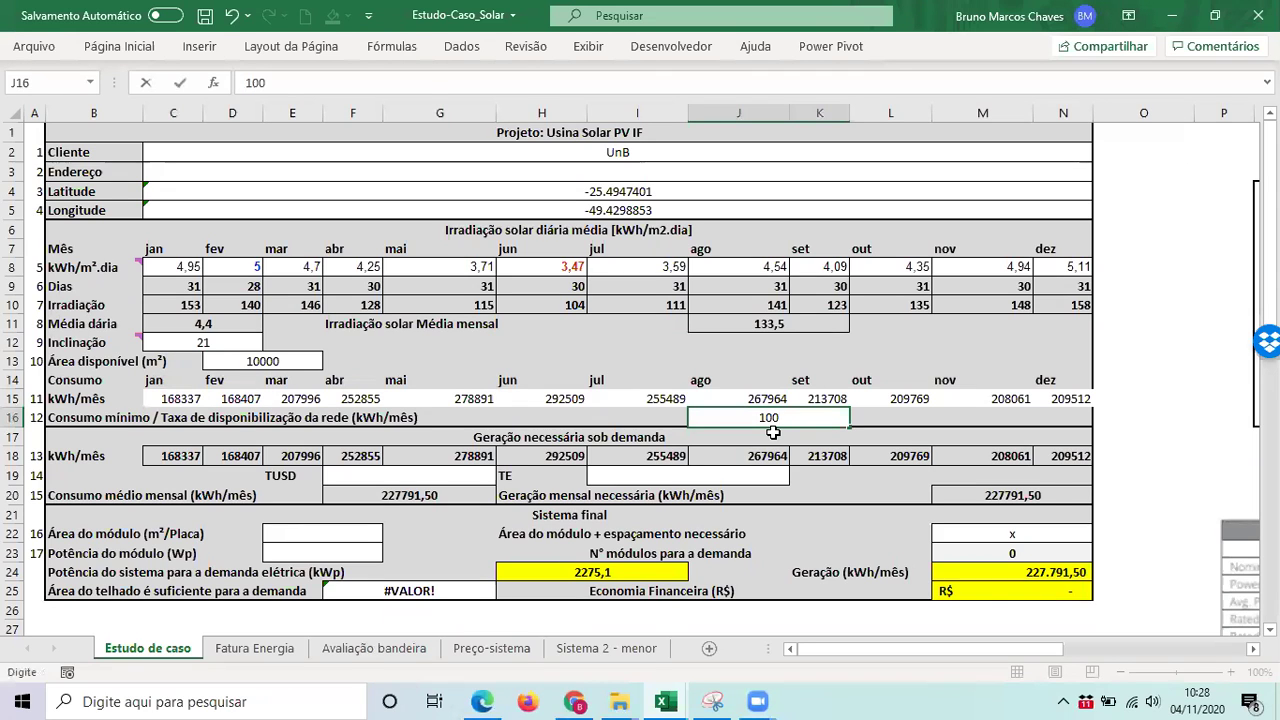
pyautogui.press('Return')
pyautogui.click(764, 418)
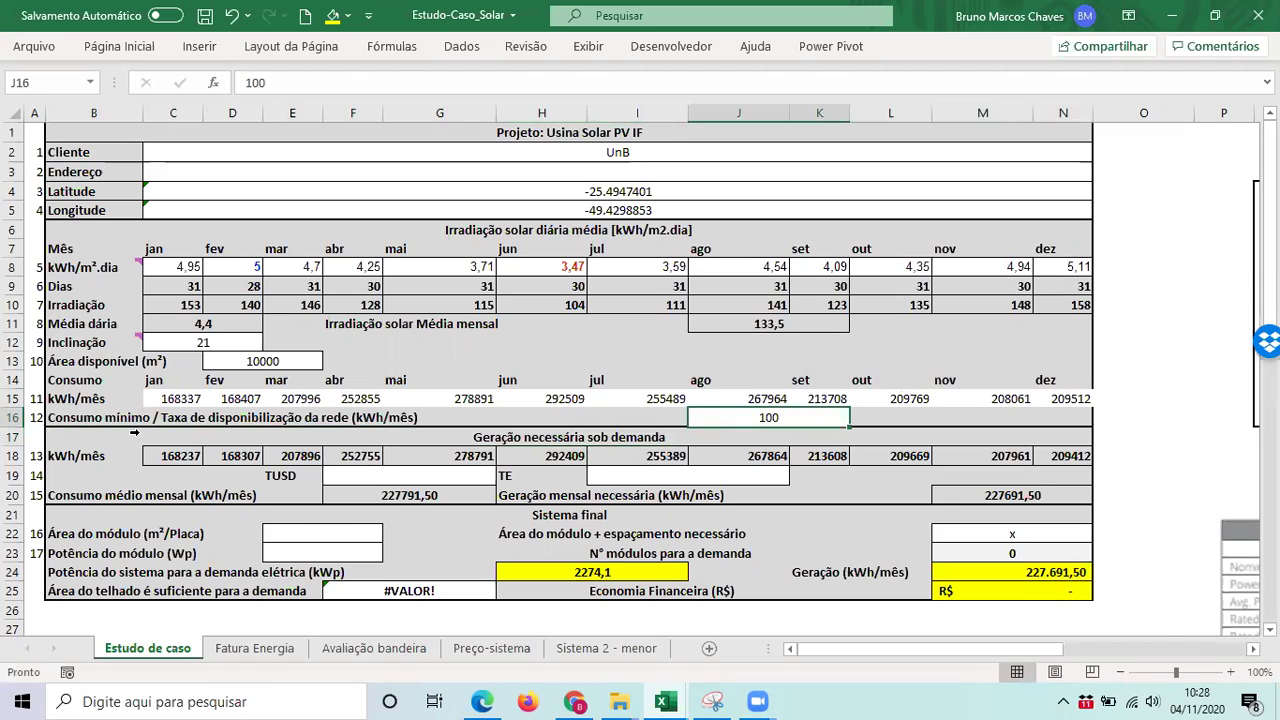
# - Inspect the January Geração necessária formula in C18 and trace it to the January consumption and the Consumo mínimo cell
pyautogui.click(94, 460)
pyautogui.press('Right')
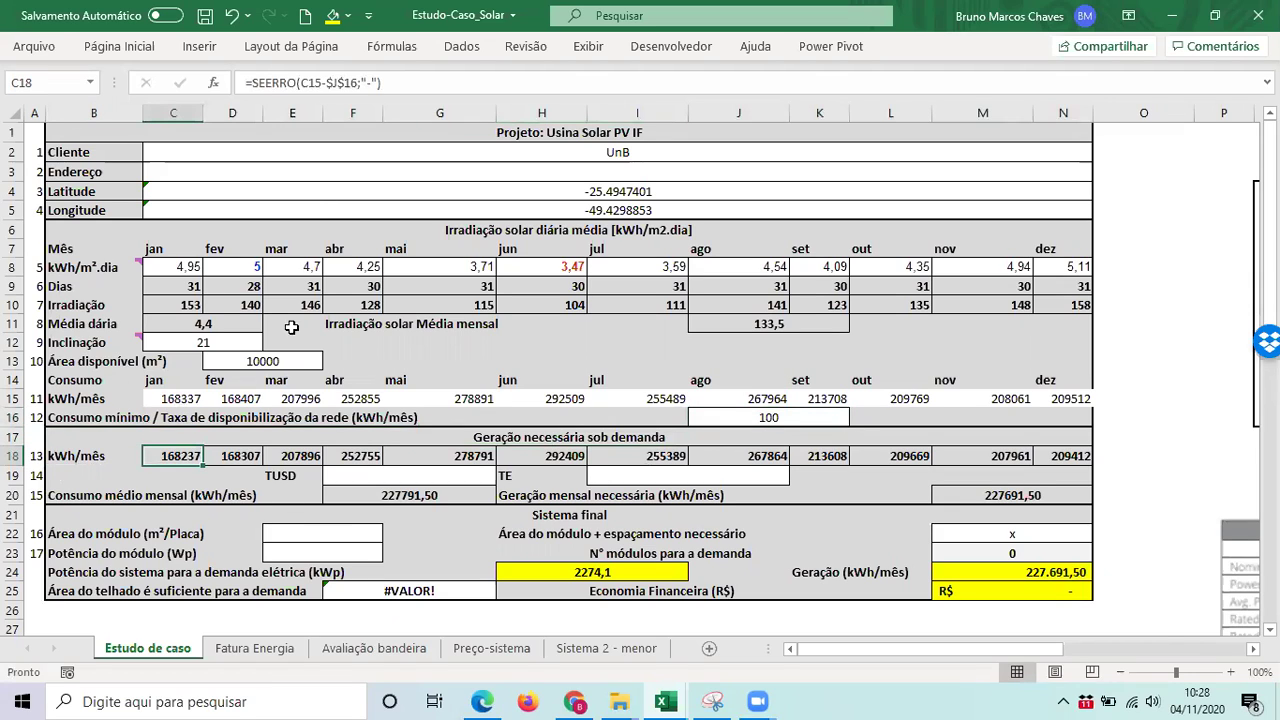
pyautogui.click(428, 84)
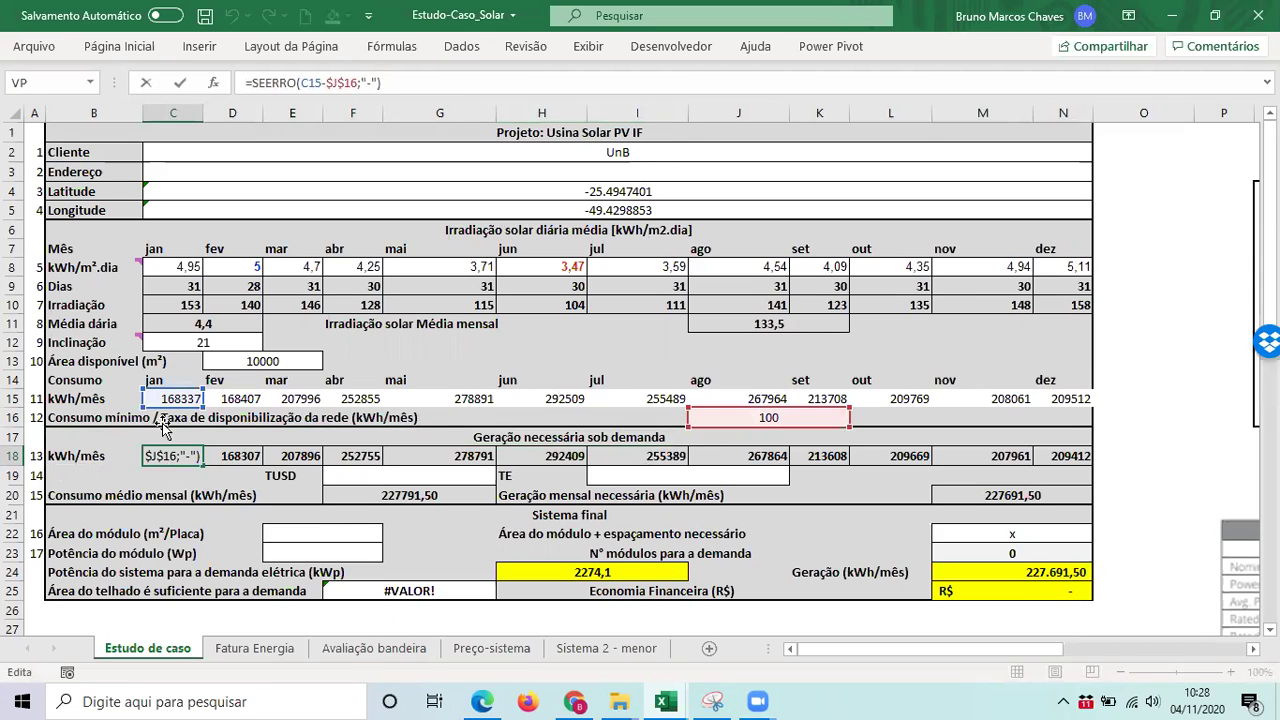
pyautogui.press('Return')
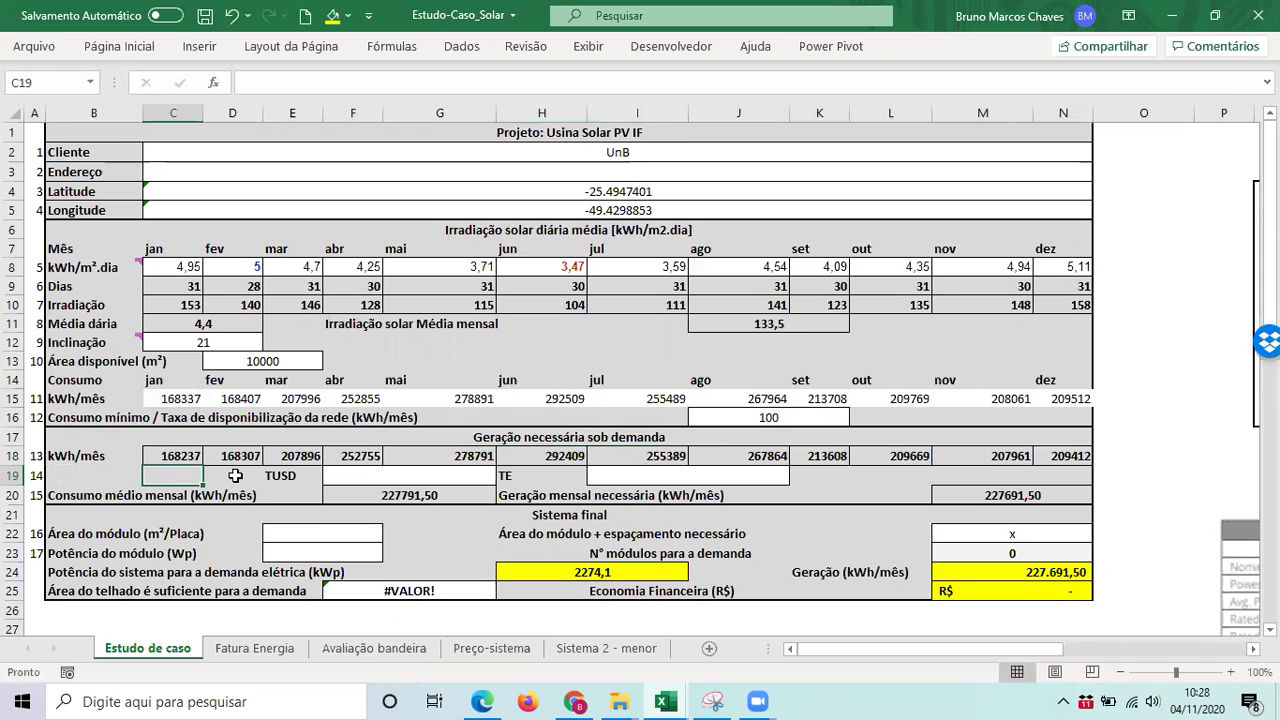
pyautogui.click(185, 398)
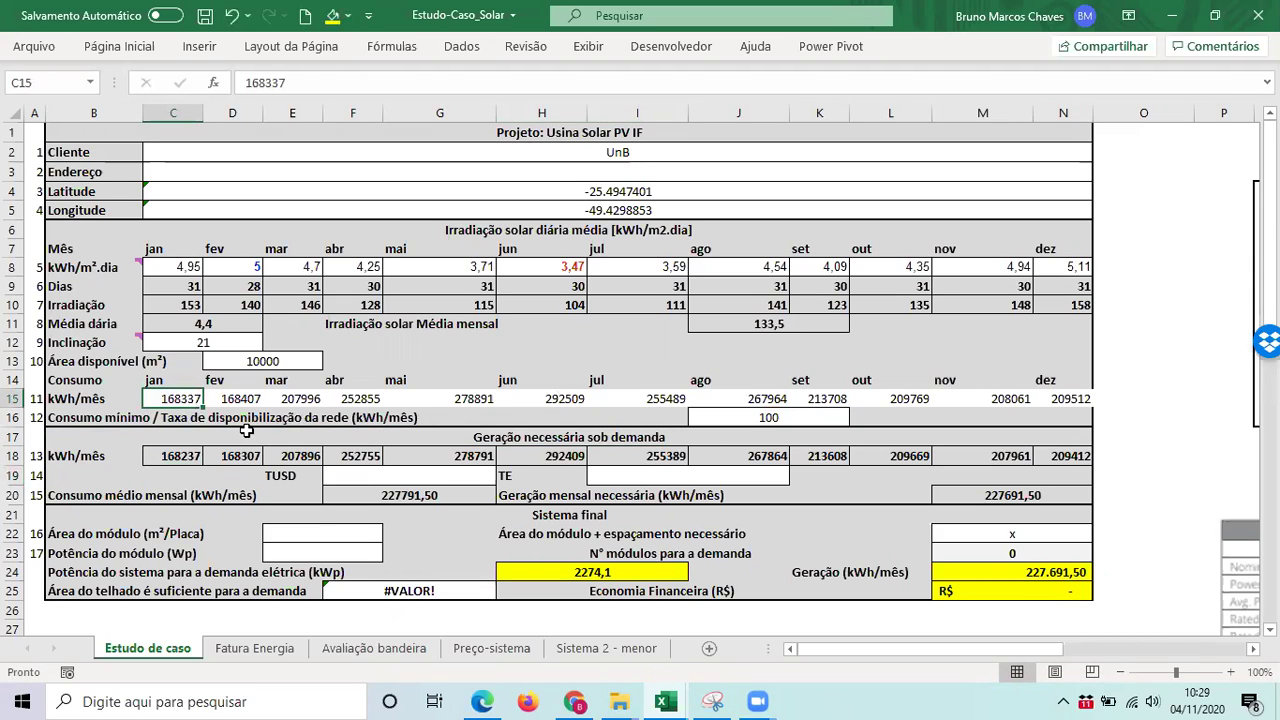
pyautogui.click(190, 456)
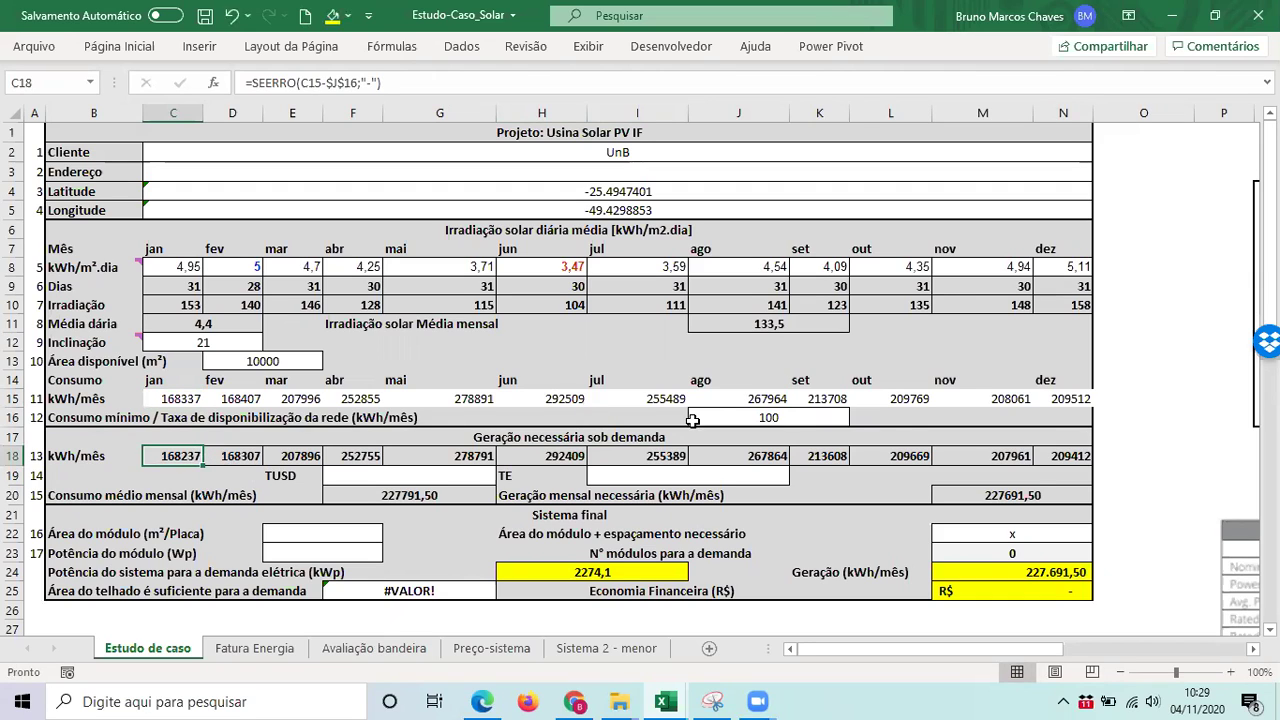
pyautogui.click(788, 418)
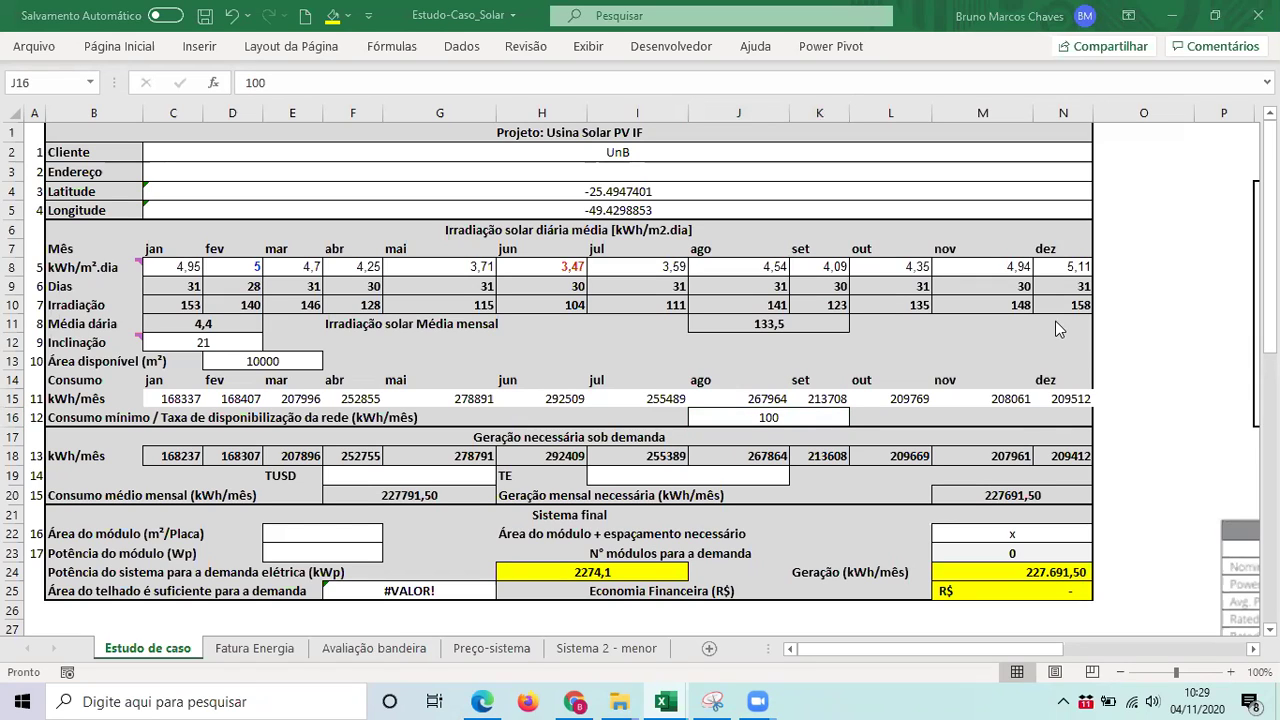
# - Review the Geração necessária sob demanda kWh/mês row, comparing the formulas for January, May and December
pyautogui.click(830, 414)
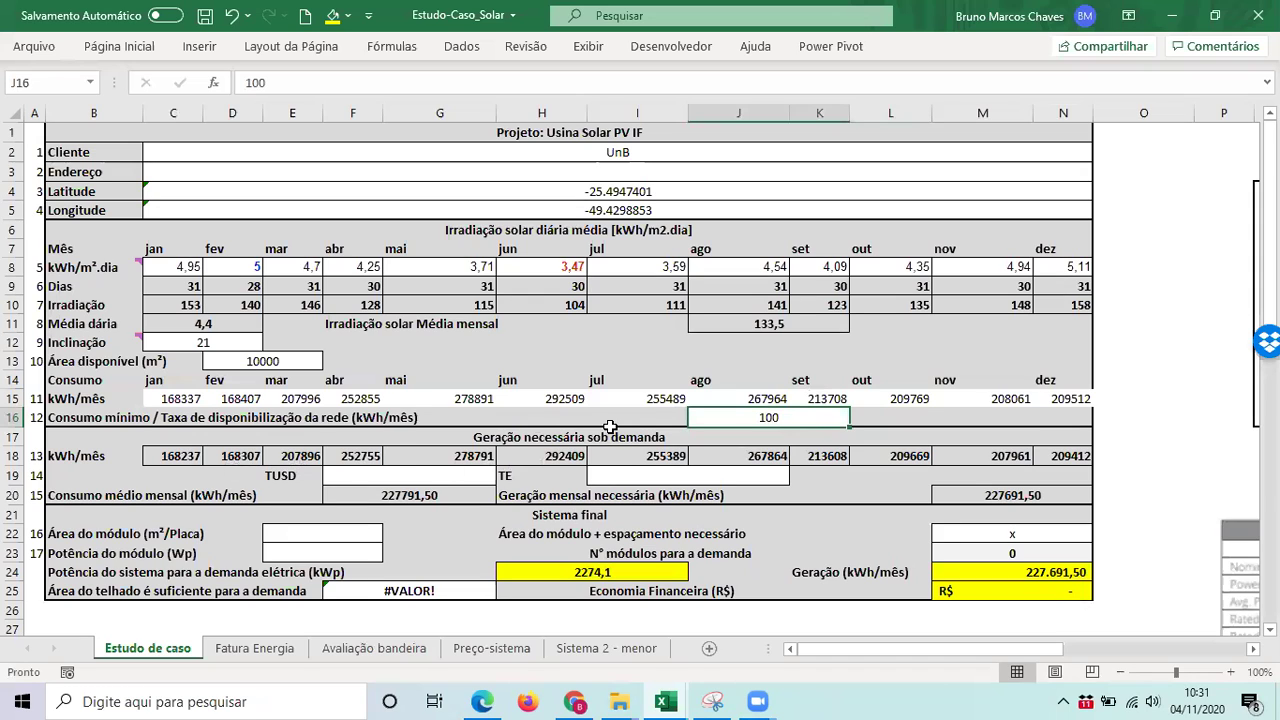
pyautogui.click(117, 459)
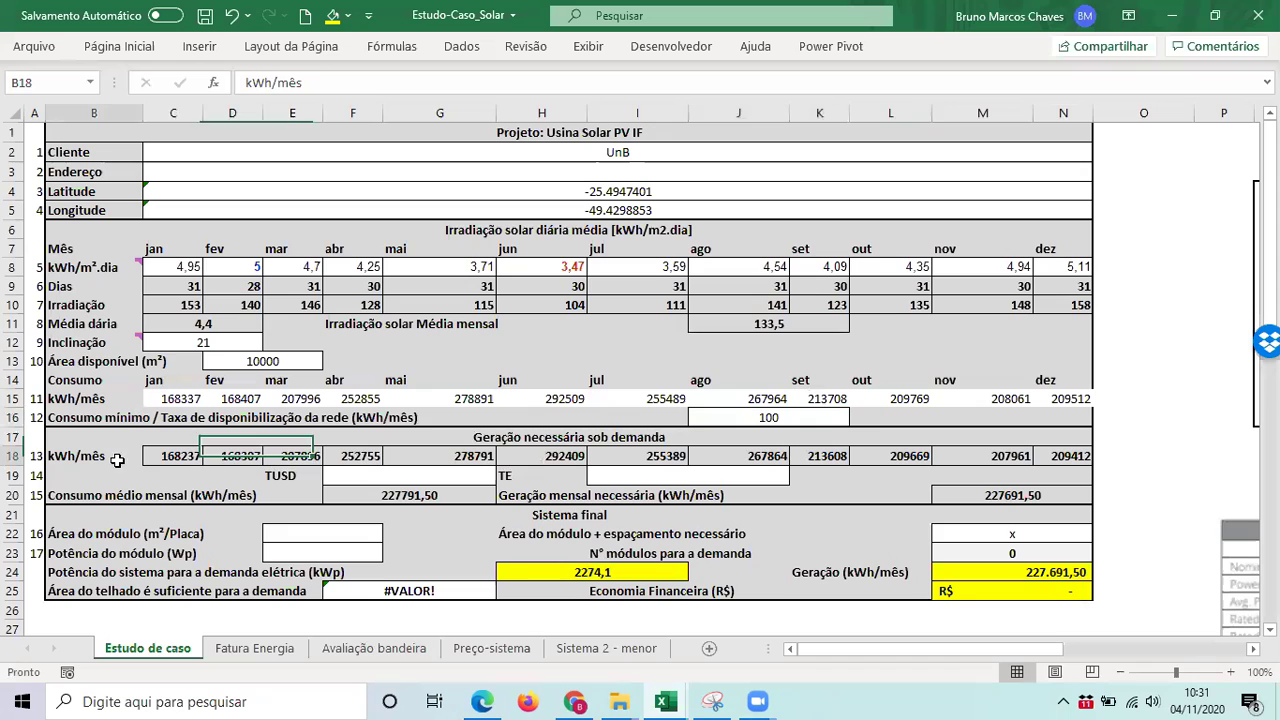
pyautogui.press('Right')
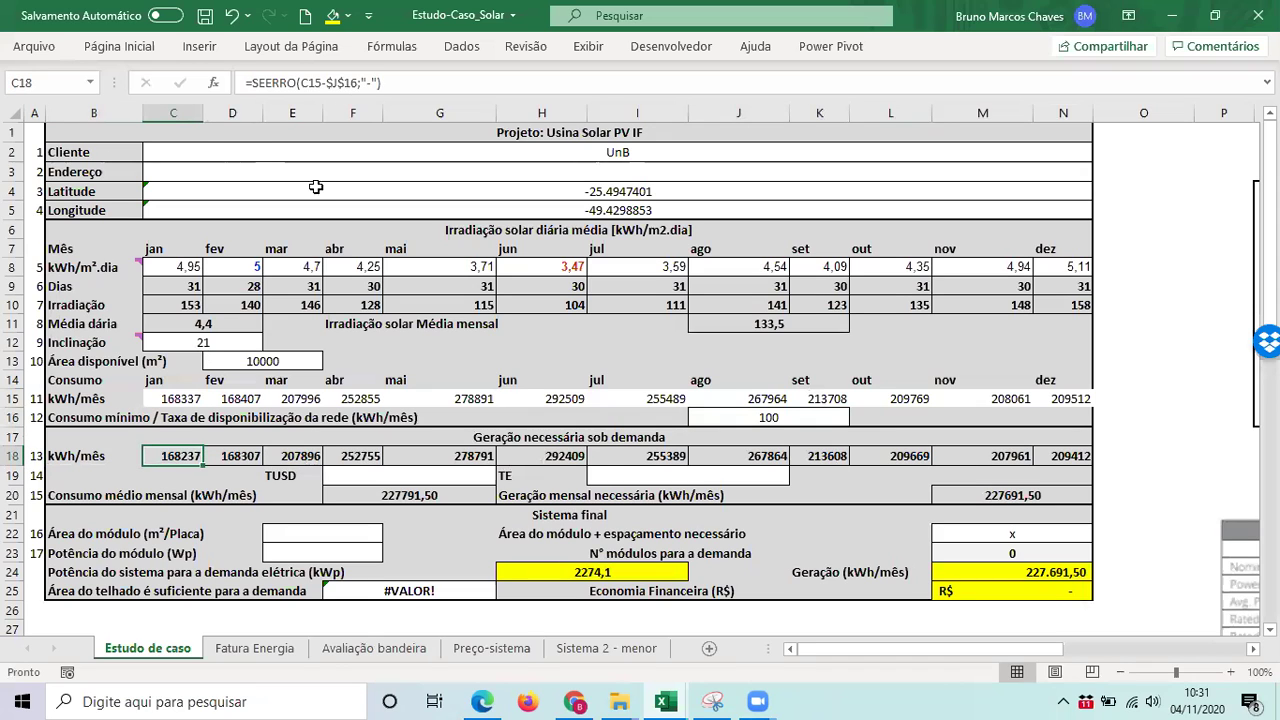
pyautogui.click(550, 440)
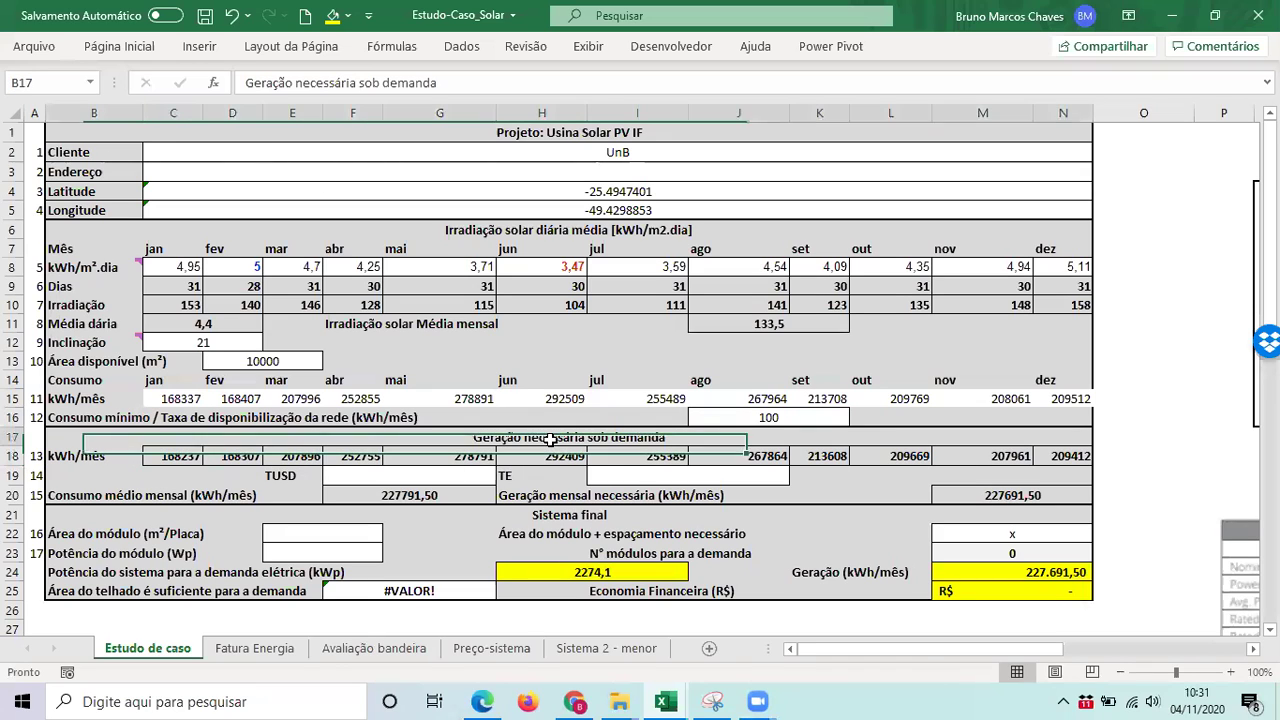
pyautogui.click(170, 460)
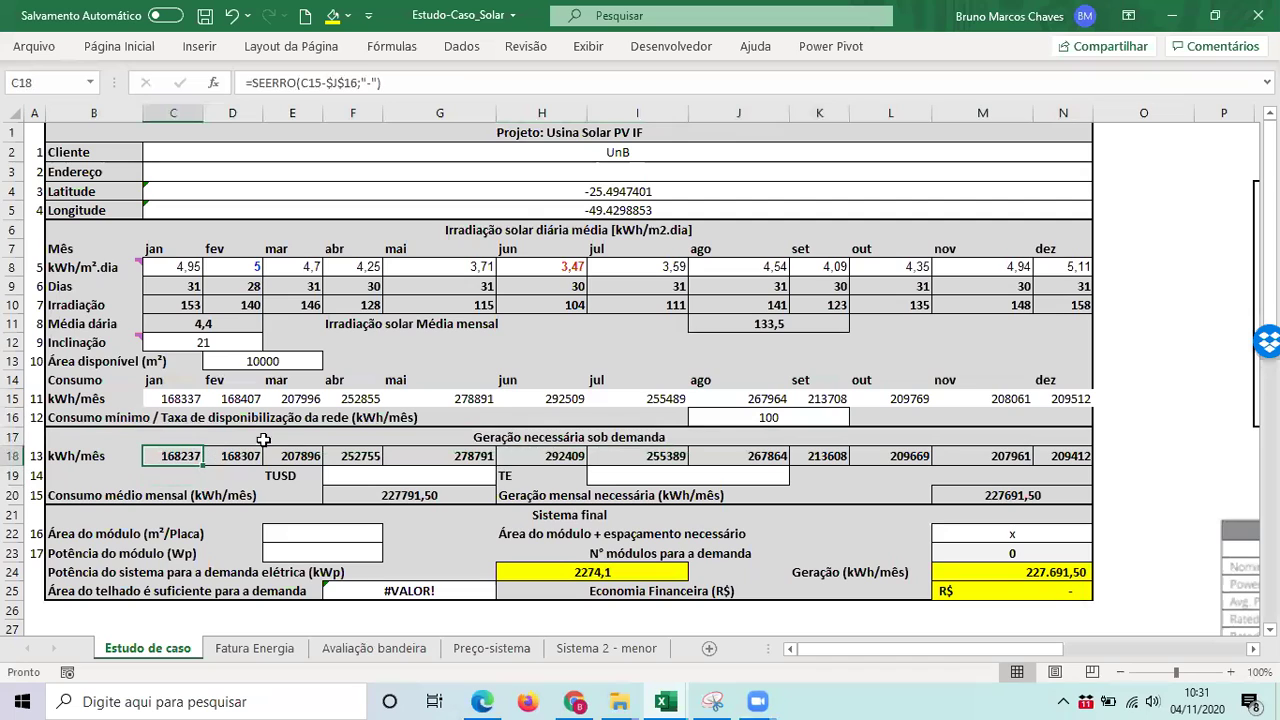
pyautogui.click(1088, 456)
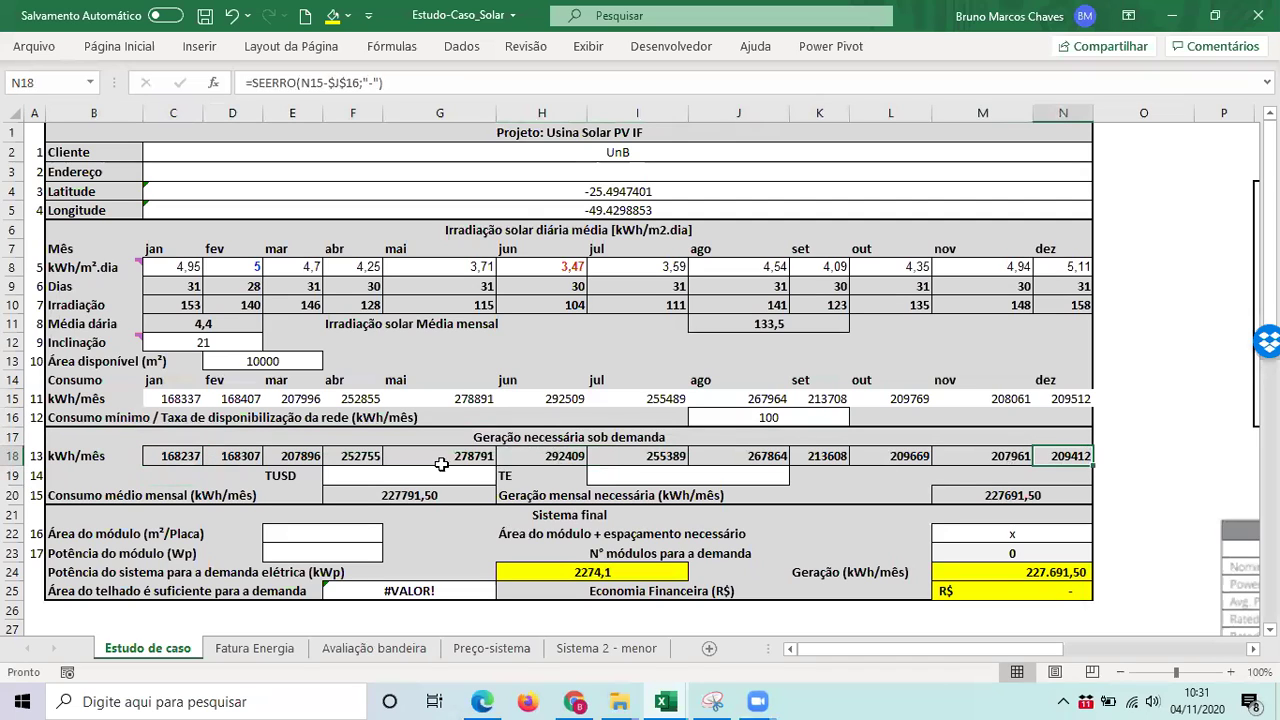
pyautogui.click(480, 456)
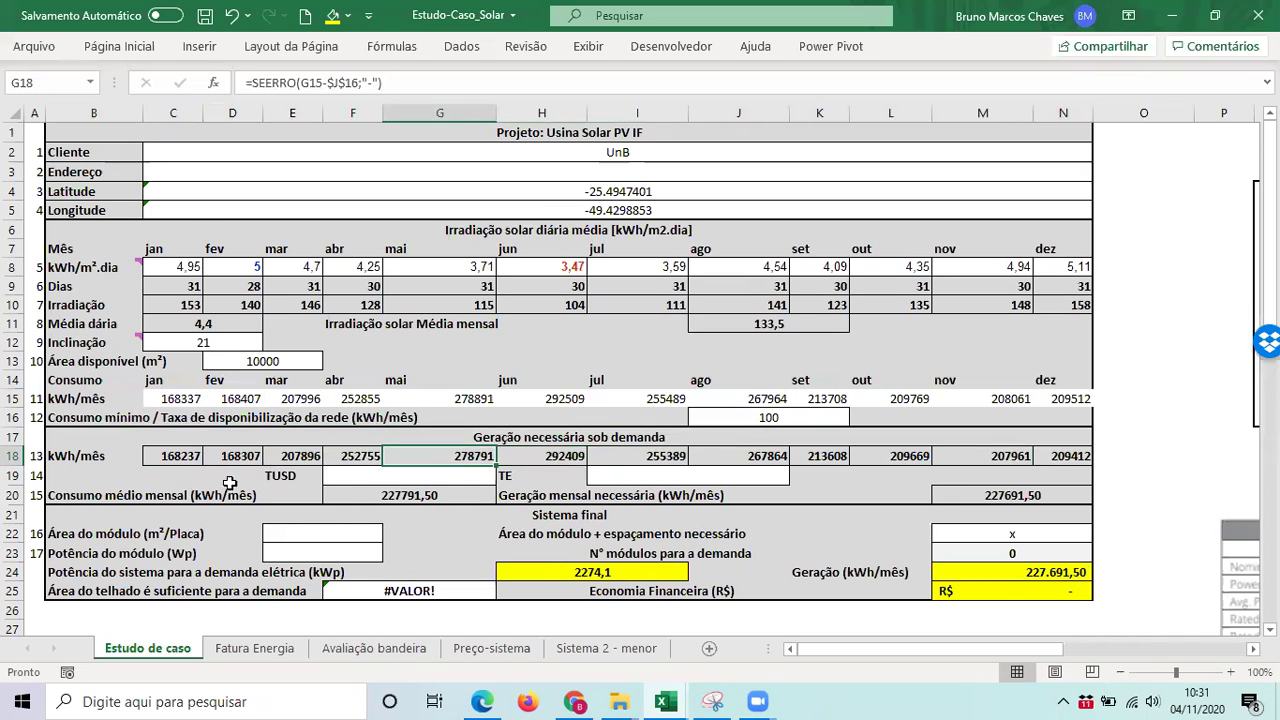
# - Look up the ENERGIA ELET CONSUMO PTA unit rate in the Fatura Energia bill and enter 0,780944 as the TE in Estudo de caso
pyautogui.click(282, 476)
pyautogui.moveTo(362, 481); pyautogui.dragTo(335, 478)
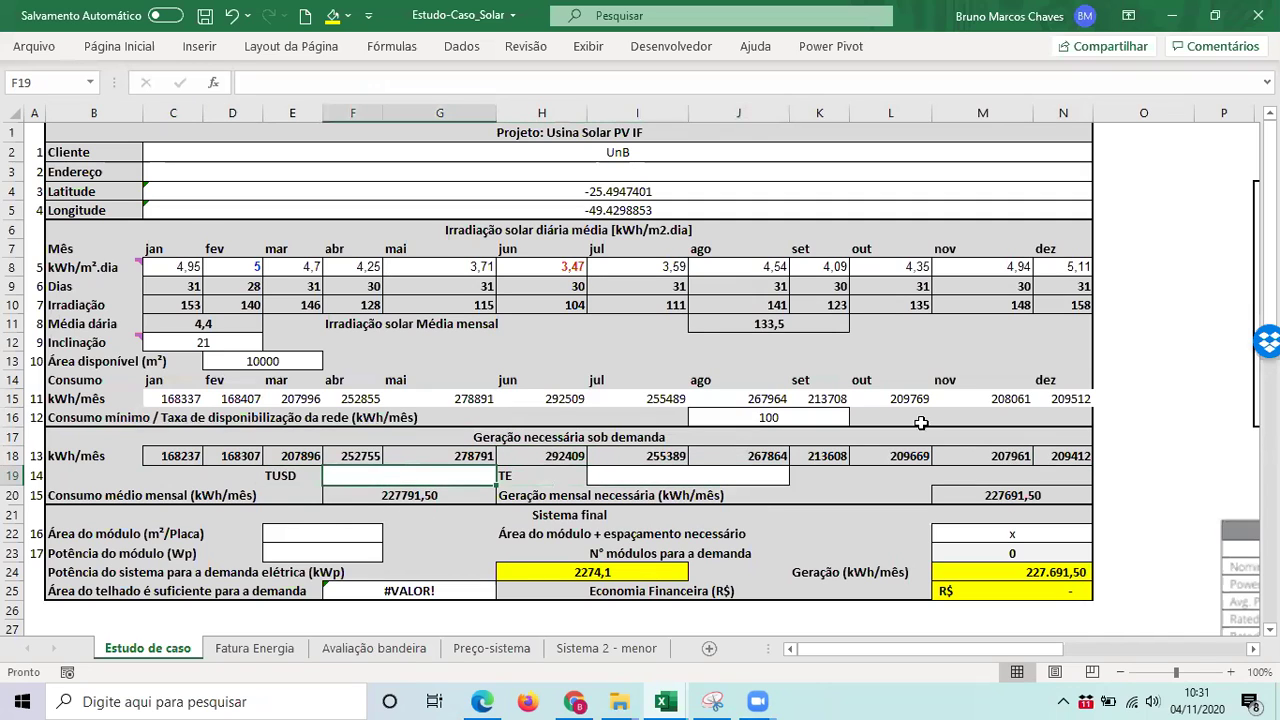
pyautogui.click(654, 475)
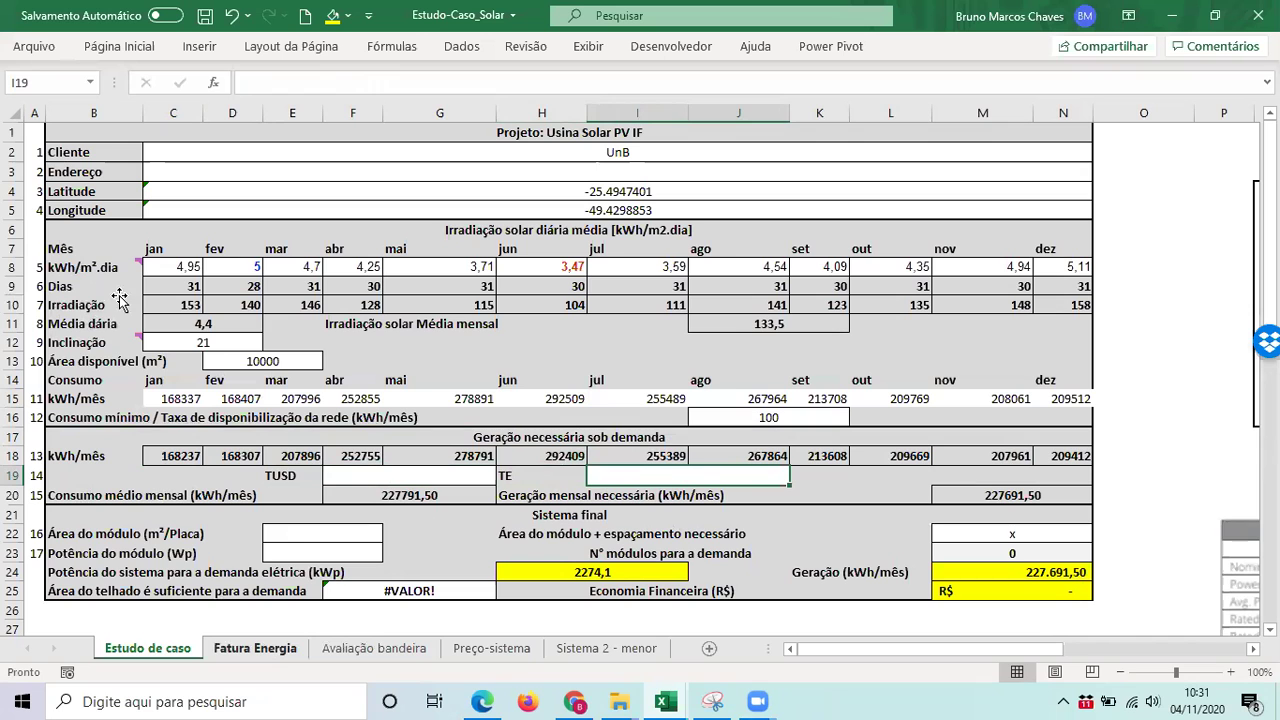
pyautogui.hotkey('ctrl', 'pagedown')
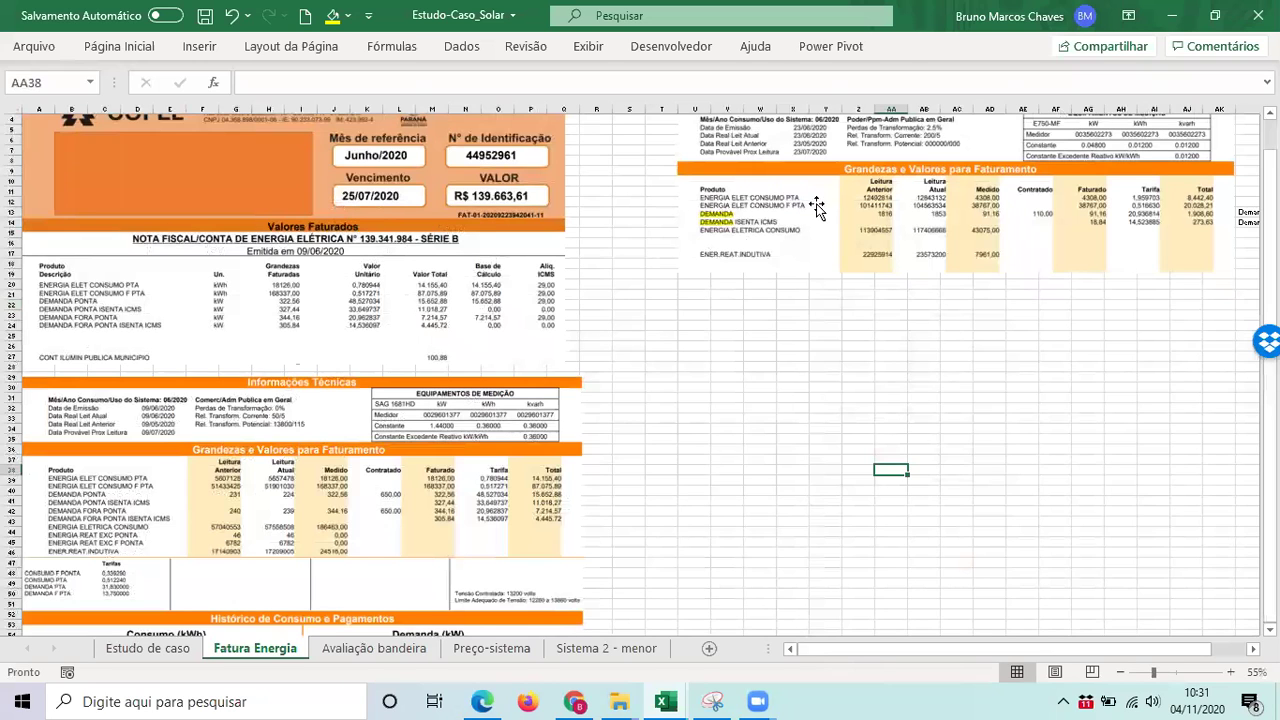
pyautogui.scroll(1, 817, 207)
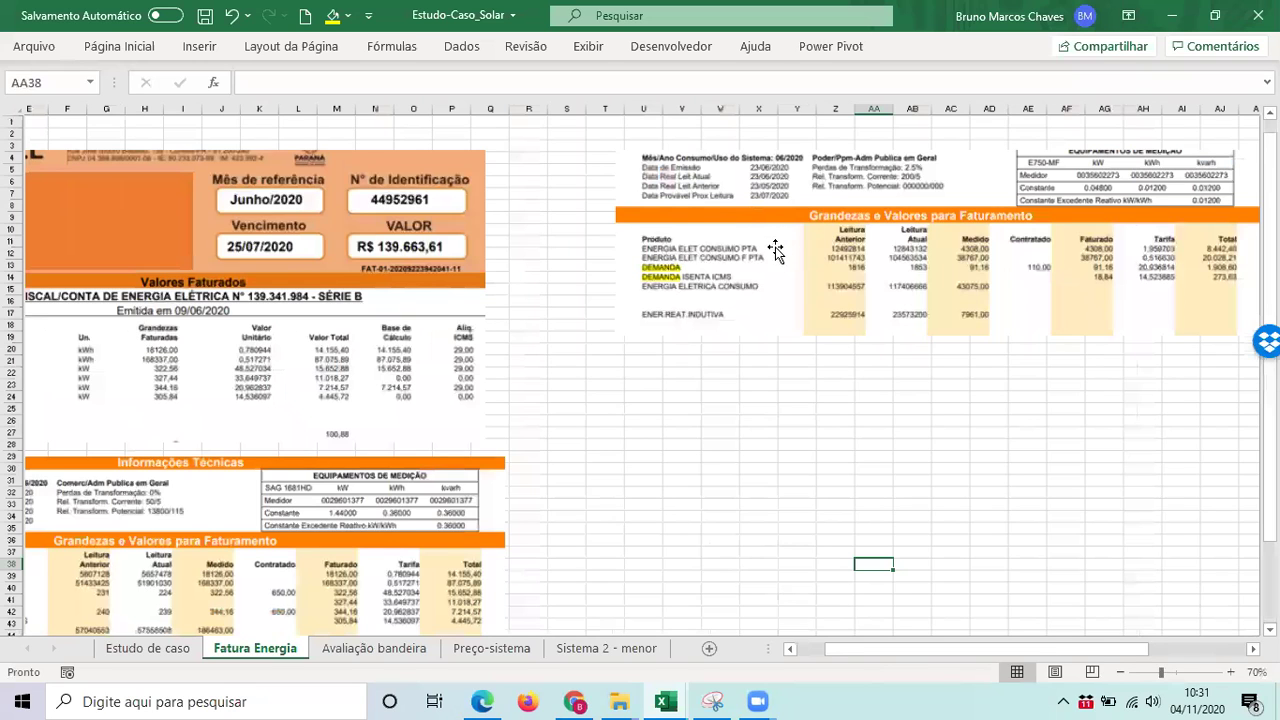
pyautogui.scroll(1, 776, 250)
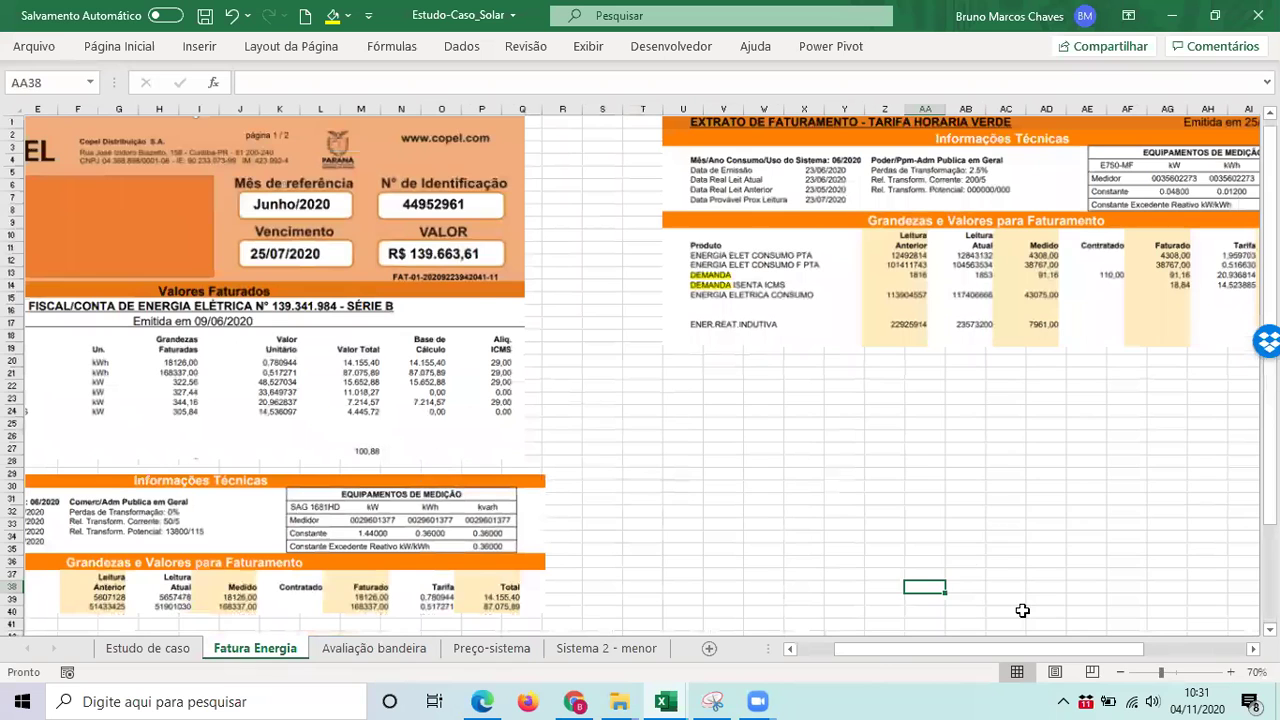
pyautogui.scroll(3, 1022, 610)
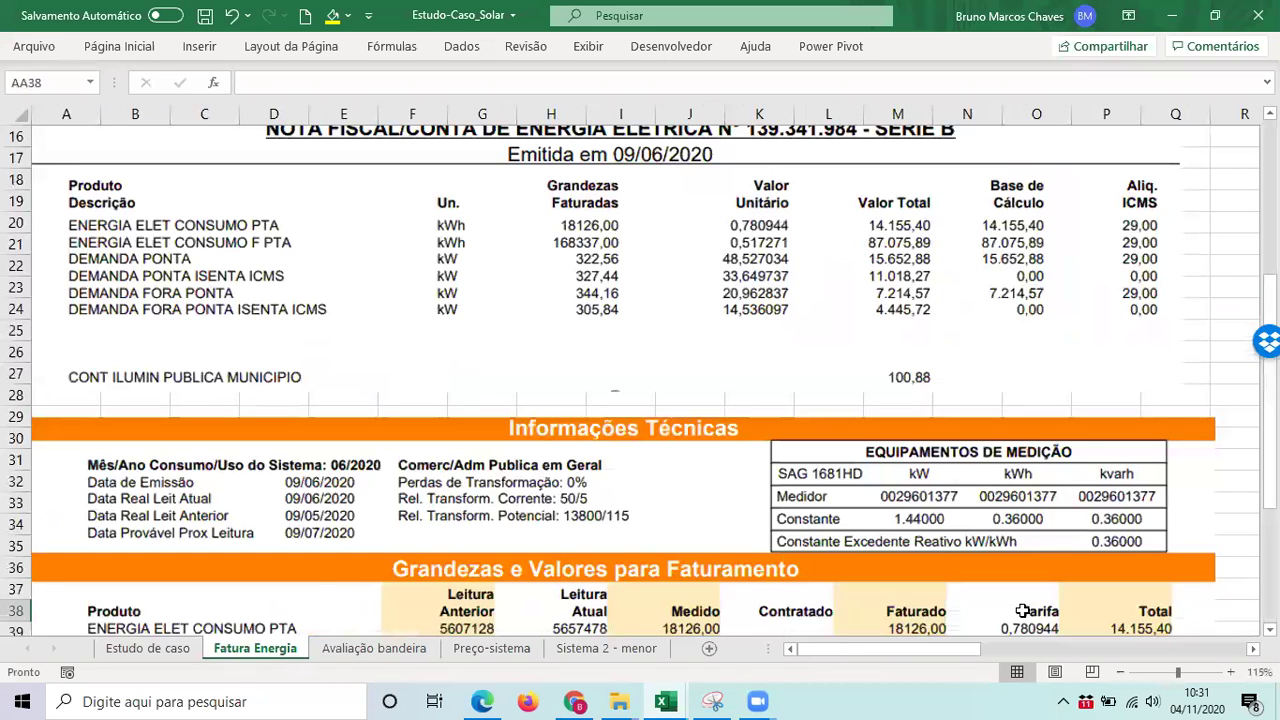
pyautogui.hotkey('ctrl', 'pageup')
pyautogui.write('0,78')
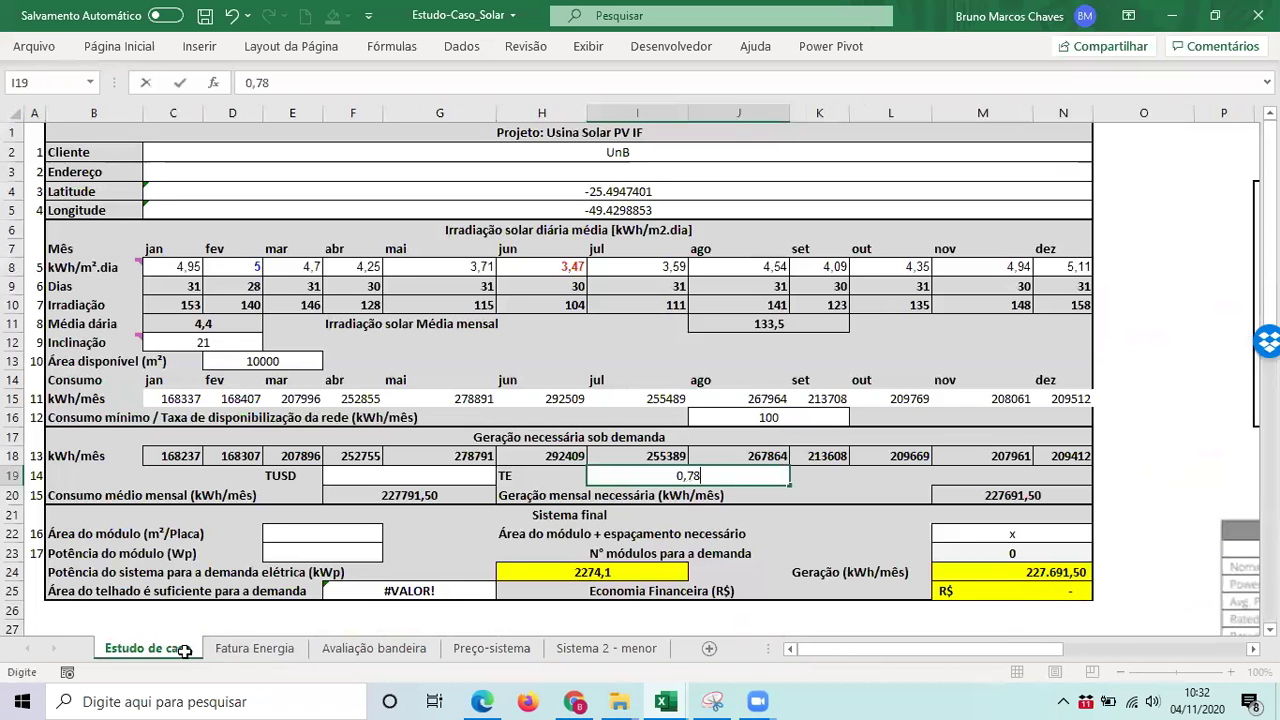
pyautogui.hotkey('ctrl', 'pagedown')
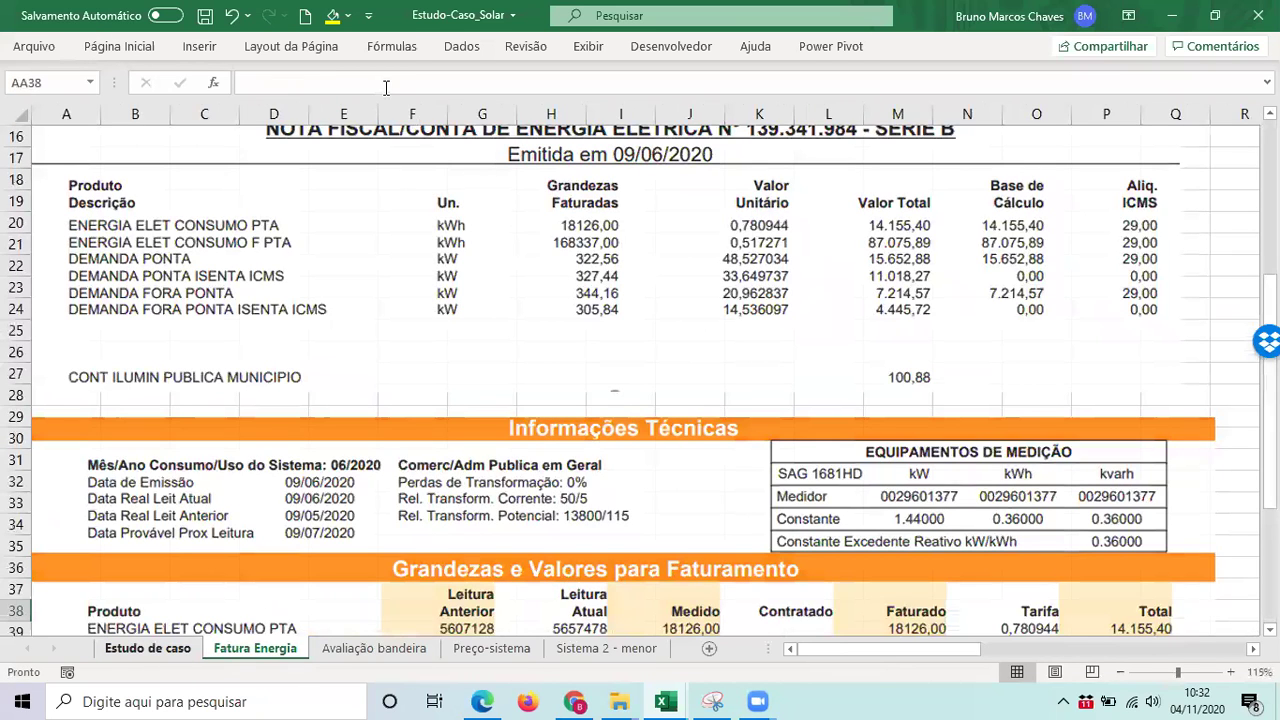
pyautogui.hotkey('ctrl', 'pageup')
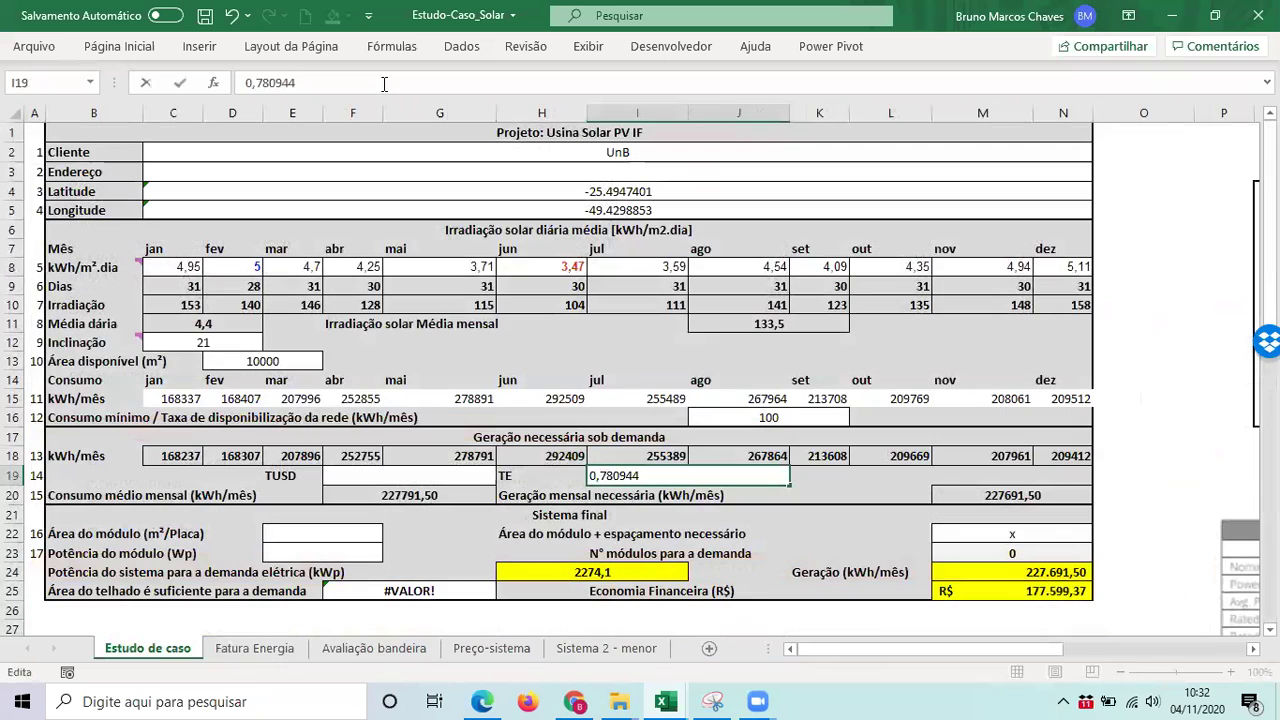
pyautogui.press('Return')
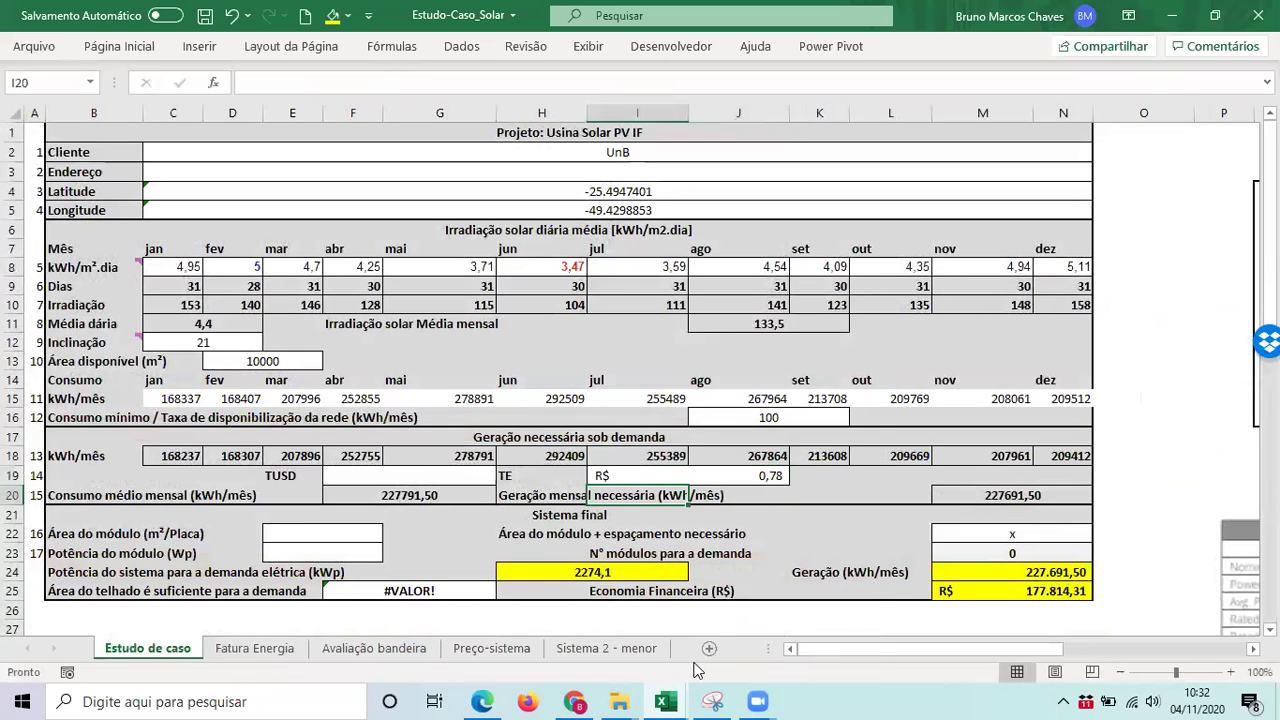
# - Review the empty module area and power cells, the Dados Cresesb box and the reference module data beside the calculation table
pyautogui.click(105, 530)
pyautogui.press('Right')
pyautogui.scroll(-2, 1003, 428)
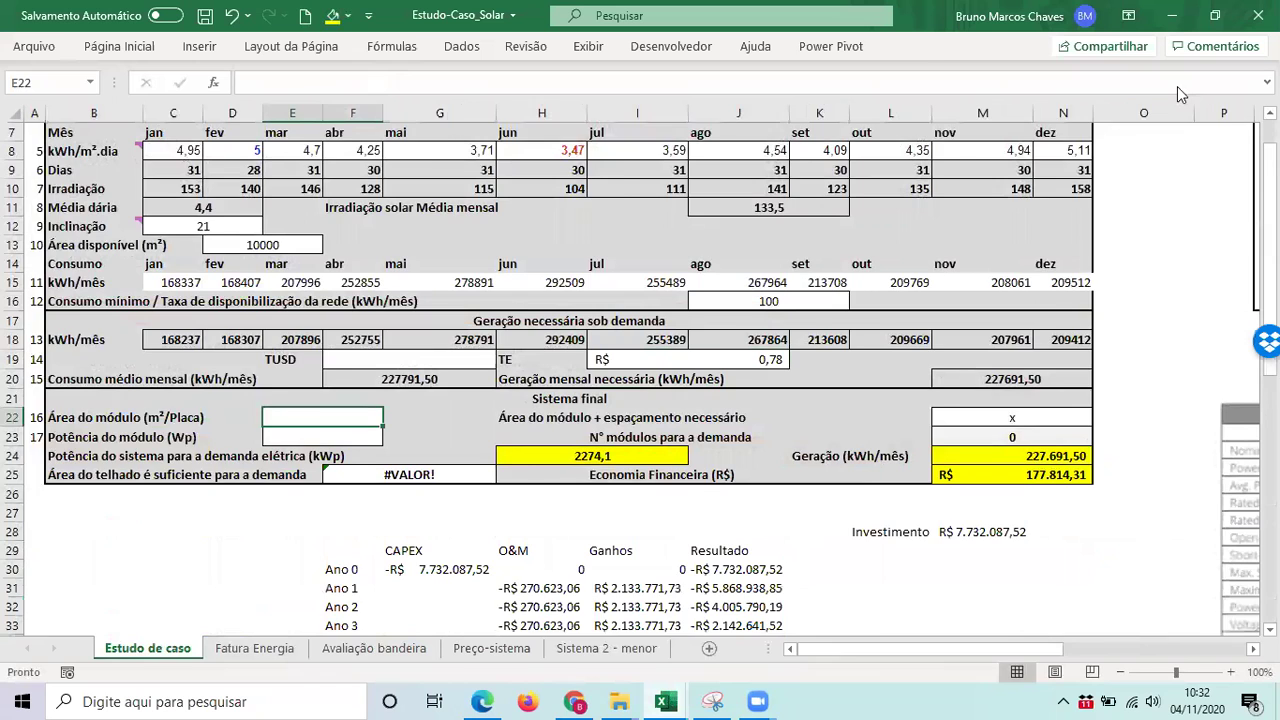
pyautogui.moveTo(1102, 649); pyautogui.dragTo(1177, 649)
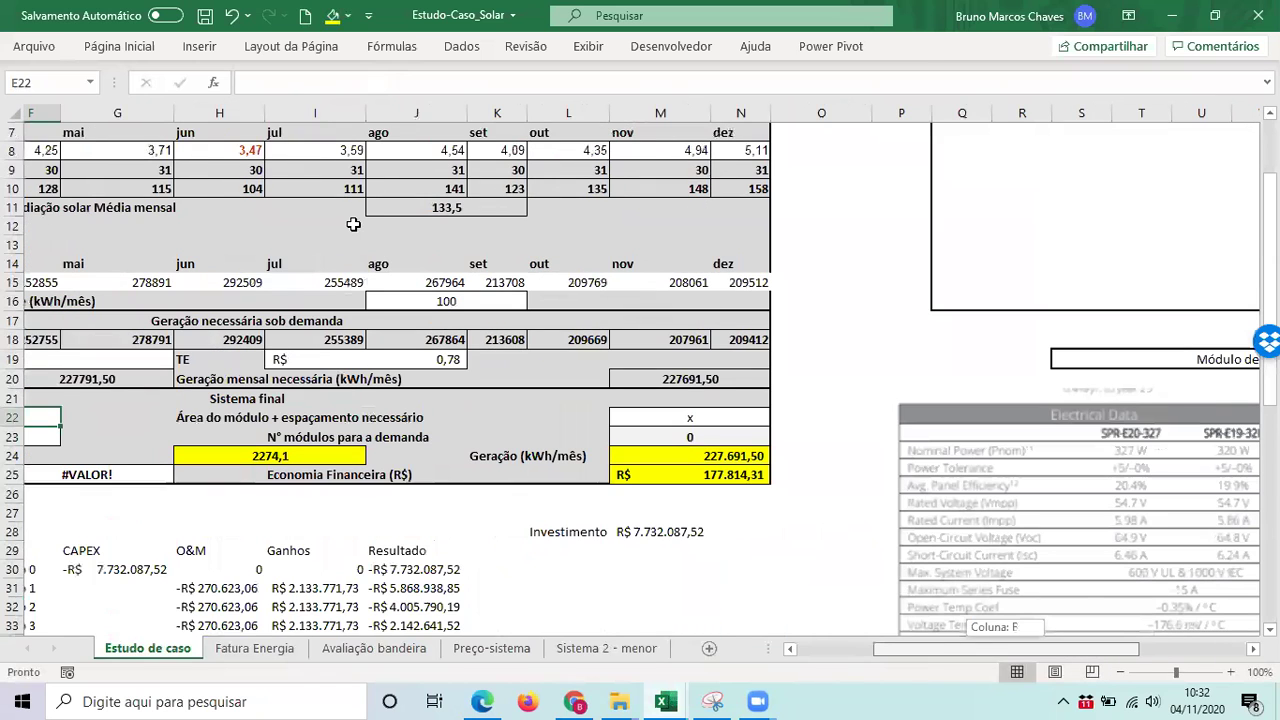
pyautogui.scroll(2, 353, 224)
pyautogui.hscroll(3, 353, 224)
pyautogui.hscroll(5, 353, 224)
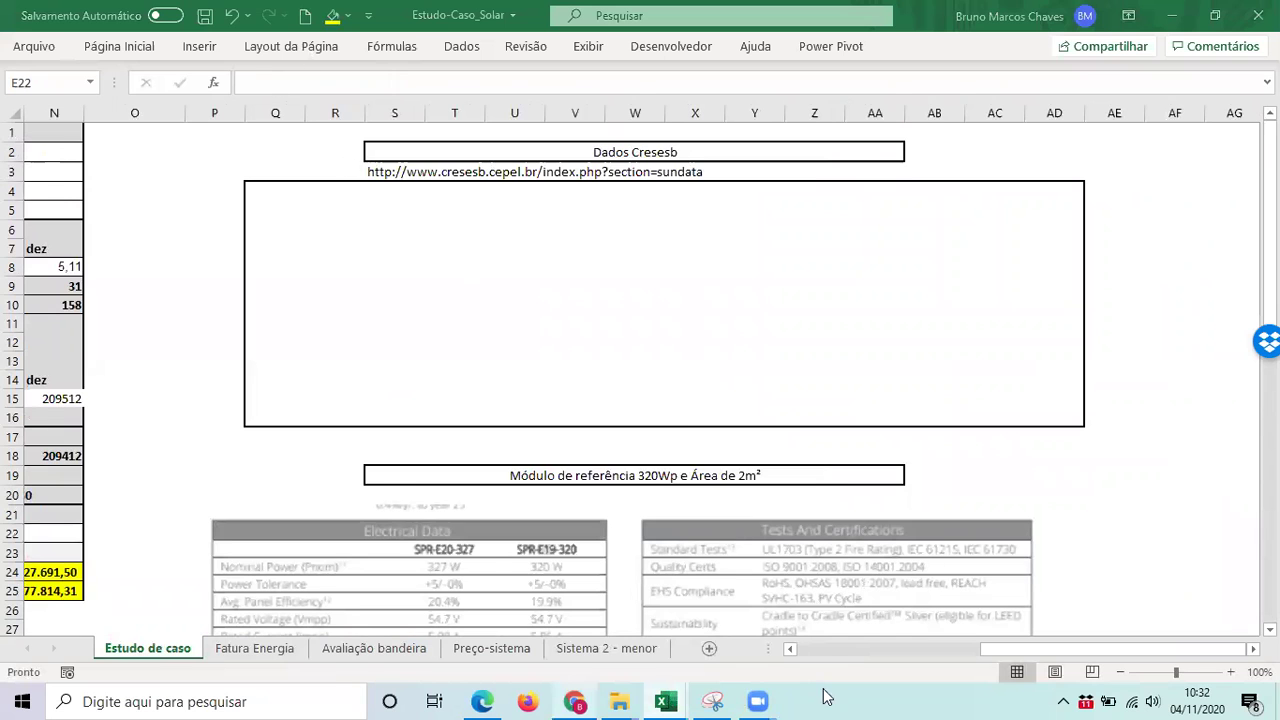
# - Switch to the CRESESB page in Chrome, capture the Curitiba irradiation table and chart, and paste the image into the Dados Cresesb area in Excel
pyautogui.hotkey('alt', 'Tab')
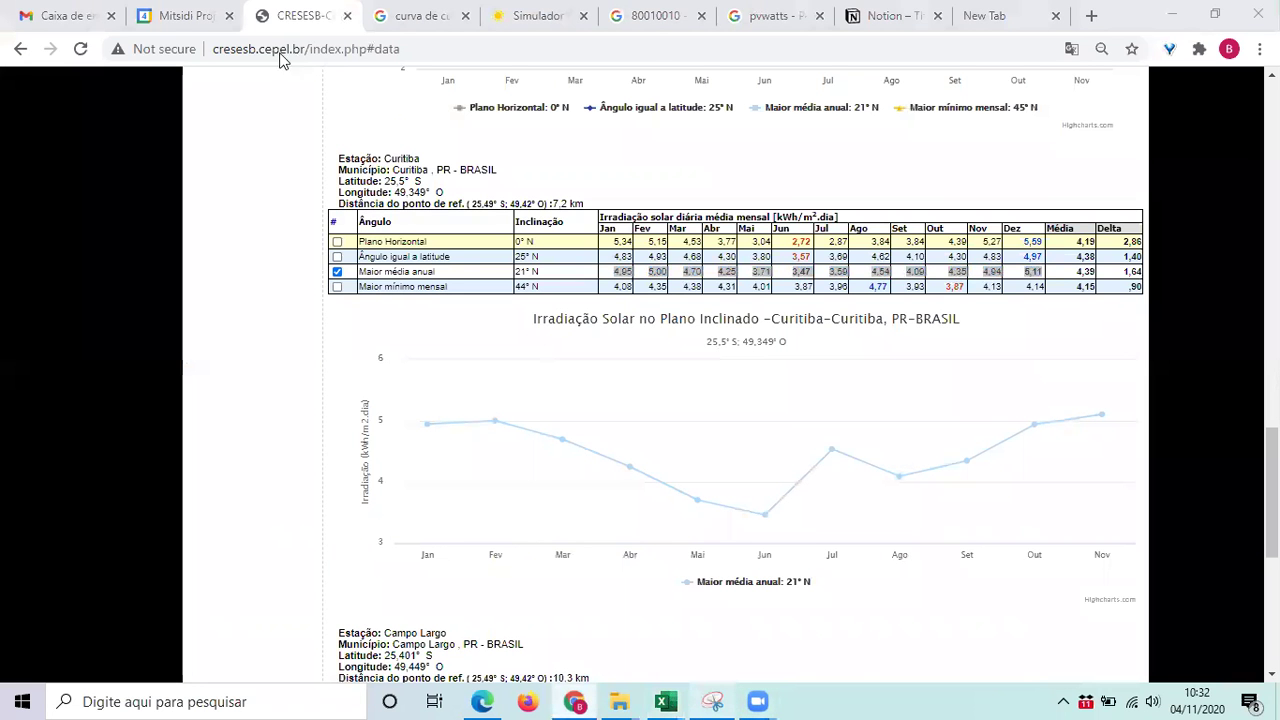
pyautogui.hotkey('alt', 'Tab')
pyautogui.hotkey('ctrl', 'n')
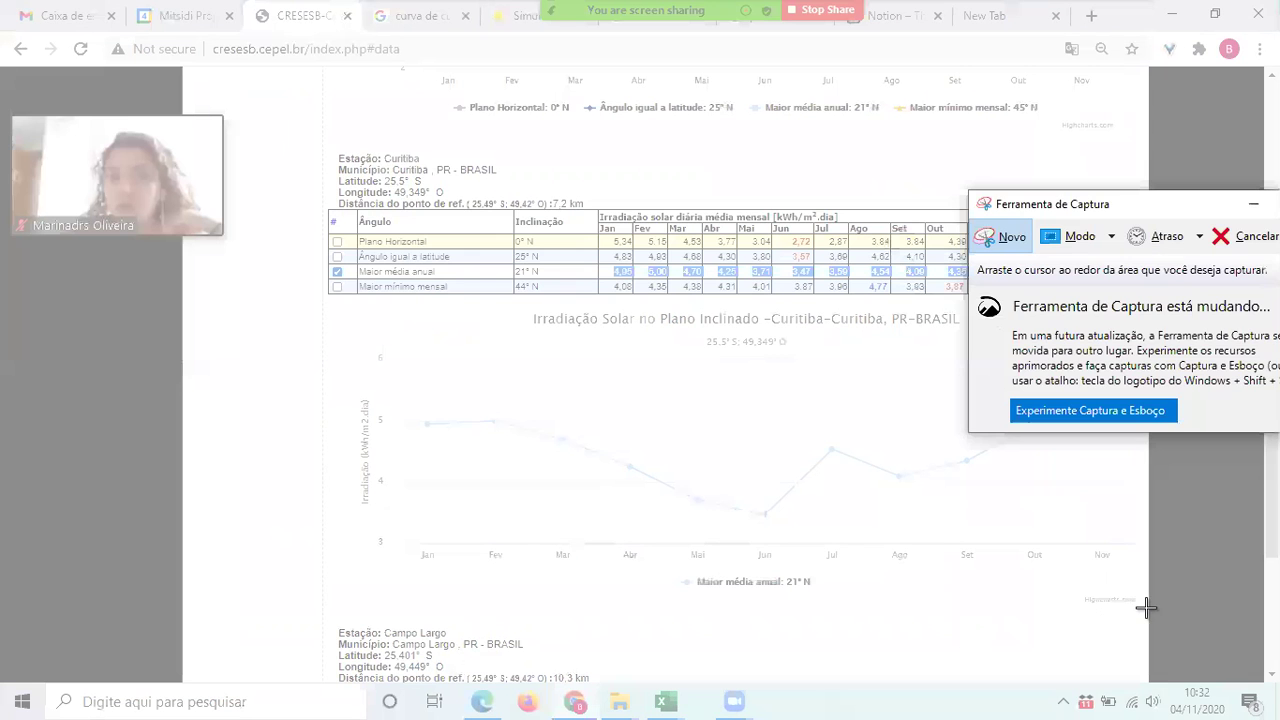
pyautogui.moveTo(304, 130); pyautogui.dragTo(1140, 622)
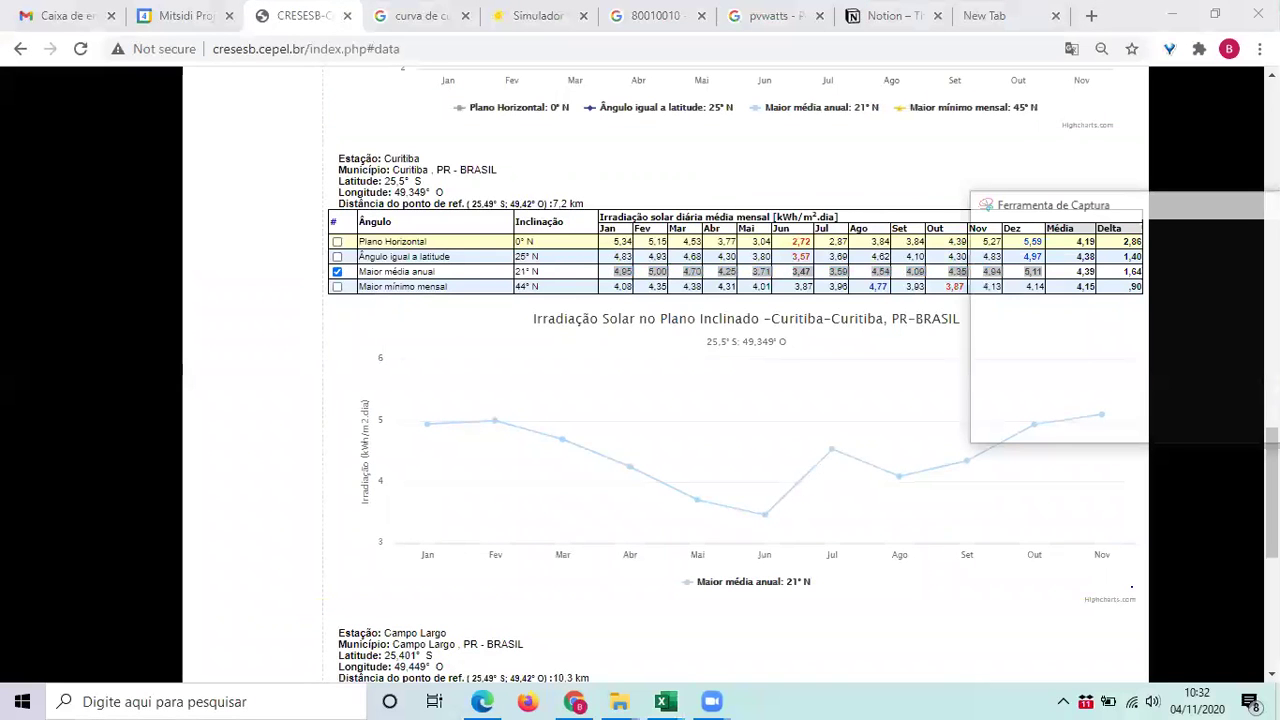
pyautogui.hotkey('alt', 'Tab')
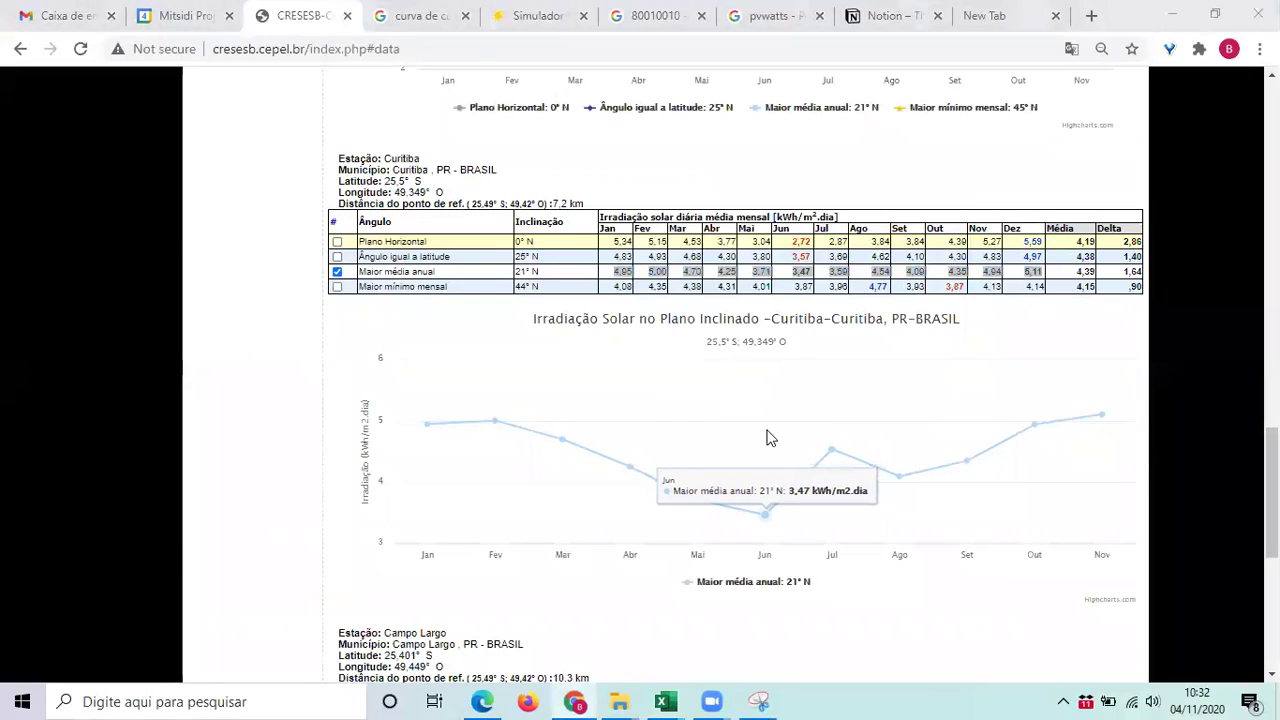
pyautogui.hotkey('alt', 'Tab')
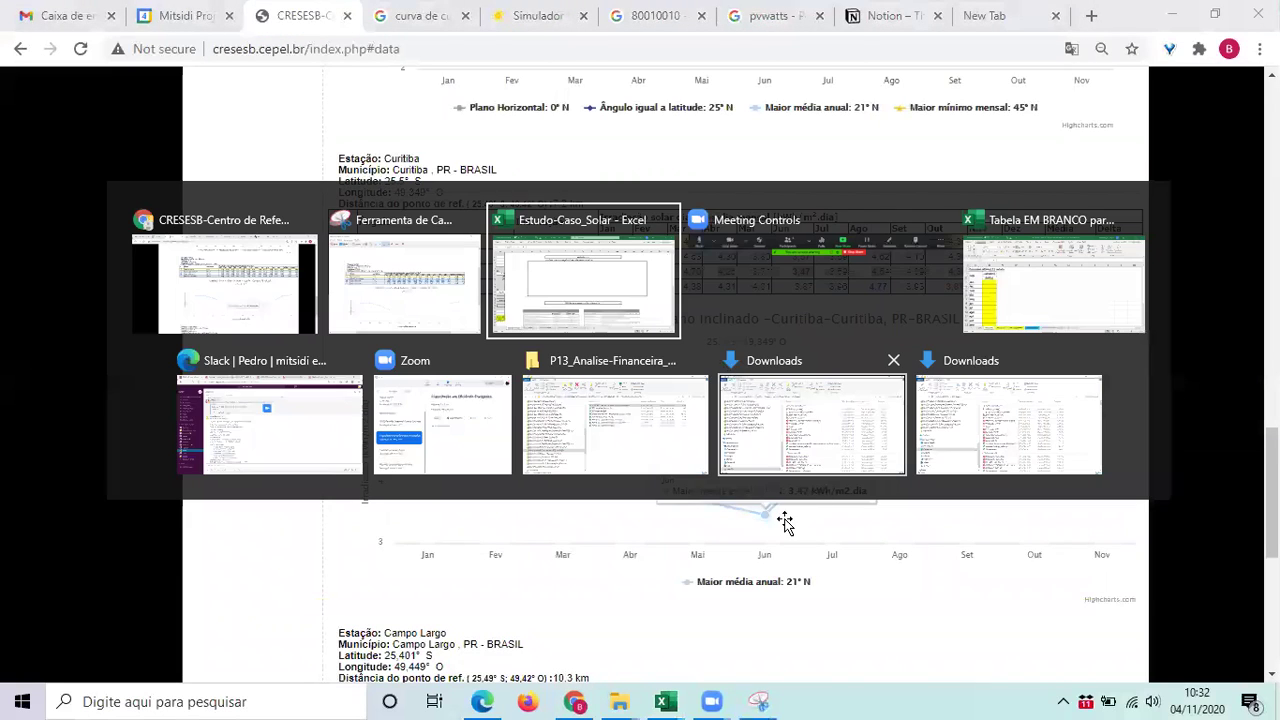
pyautogui.hscroll(-5, 690, 190)
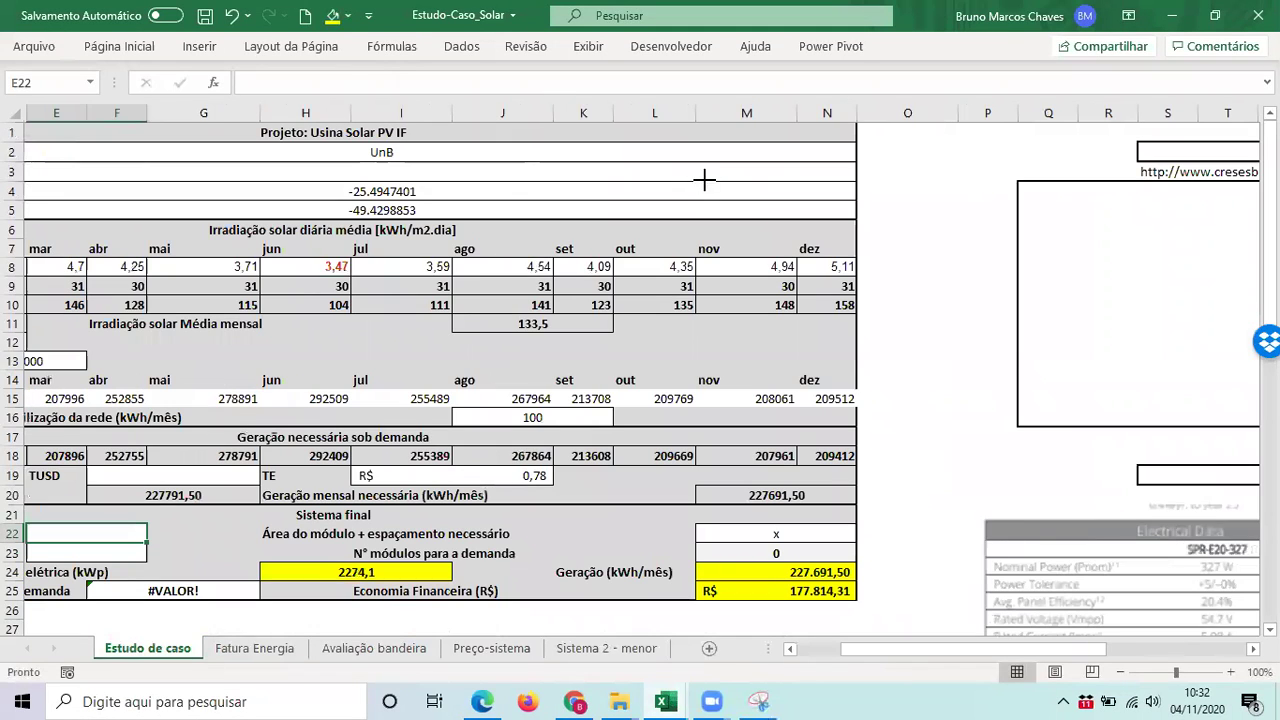
pyautogui.hotkey('ctrl', 'v')
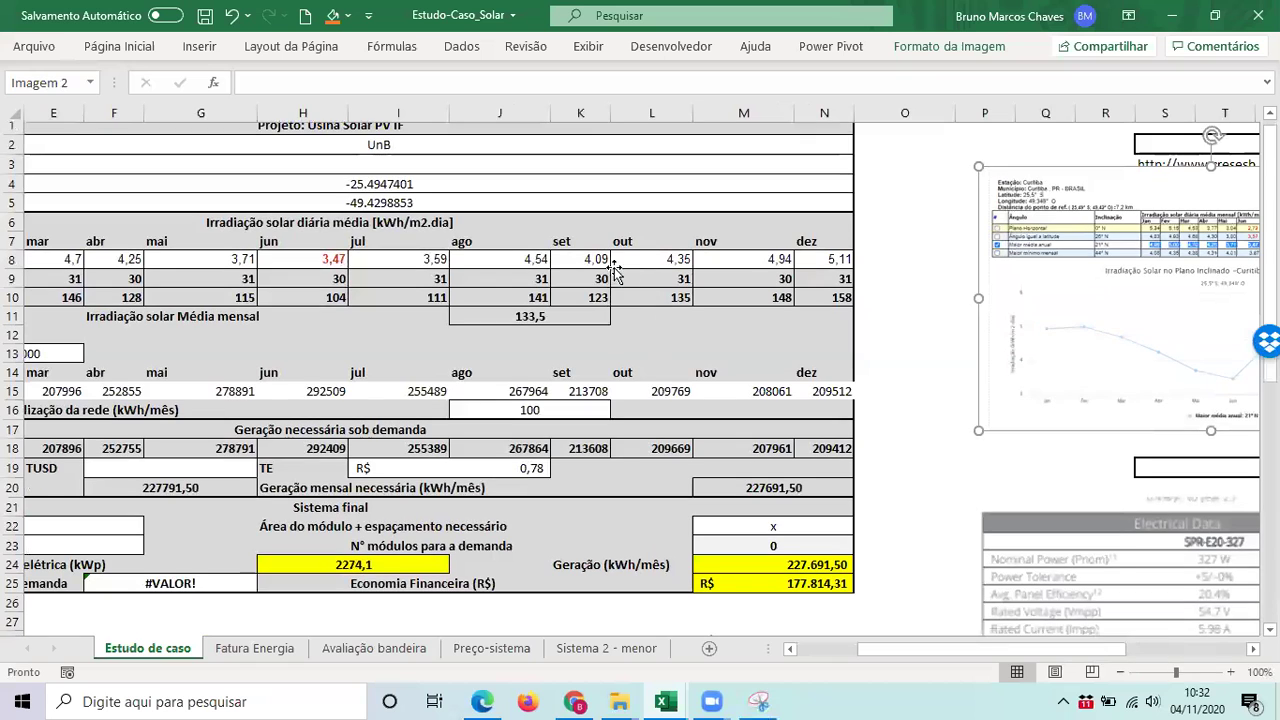
# - Look up the reference module data and enter 2 m² as Área do módulo and 320 Wp as Potência do módulo
pyautogui.scroll(-2, 614, 272)
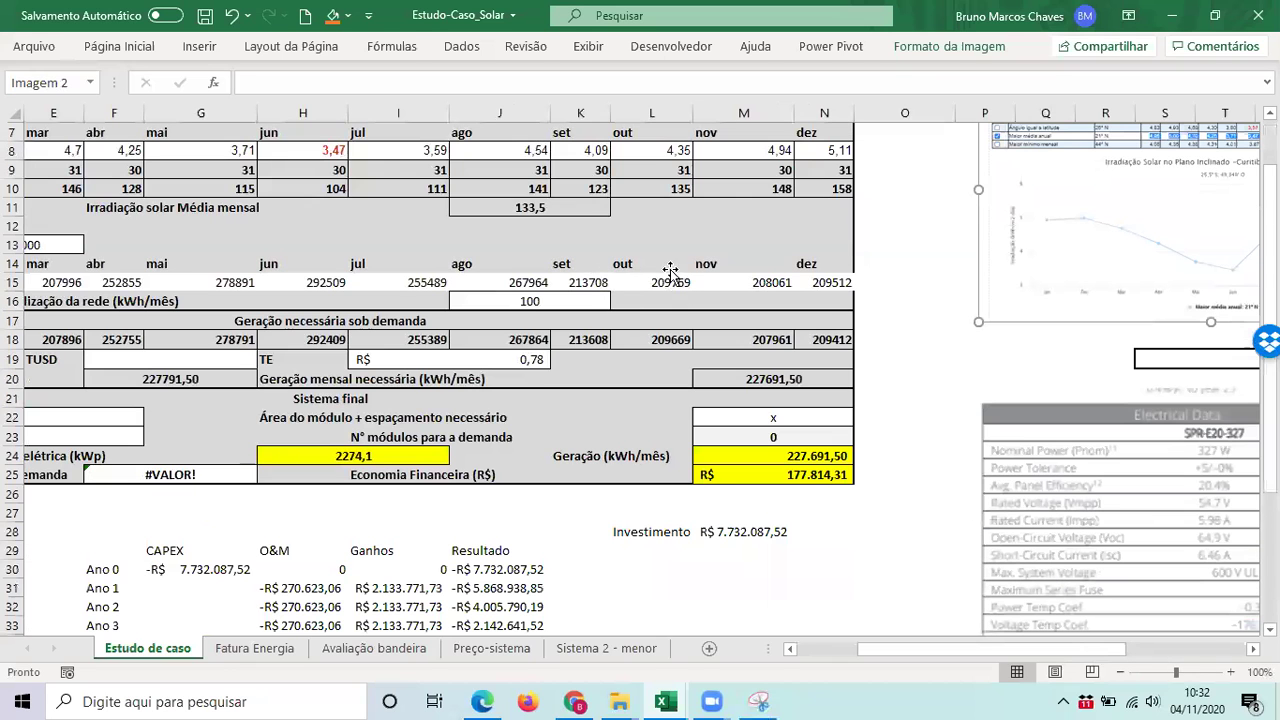
pyautogui.scroll(-5, 670, 272)
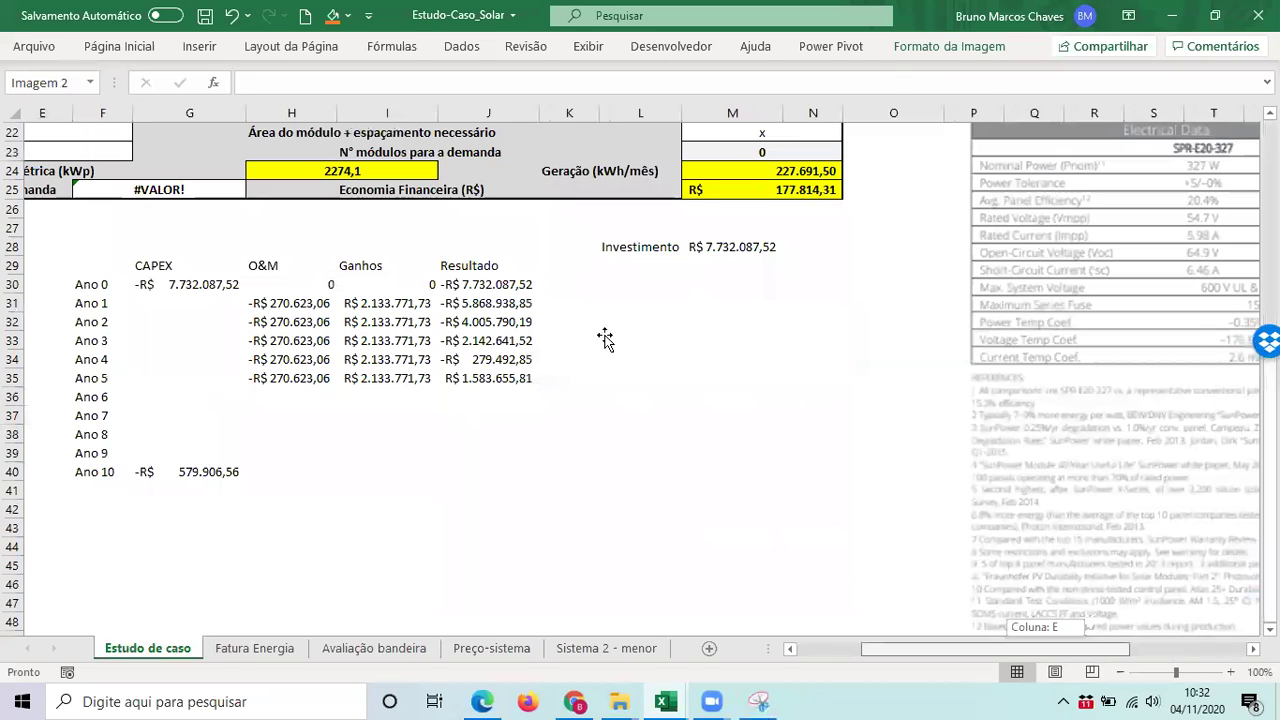
pyautogui.scroll(2, 700, 300)
pyautogui.hscroll(3, 700, 300)
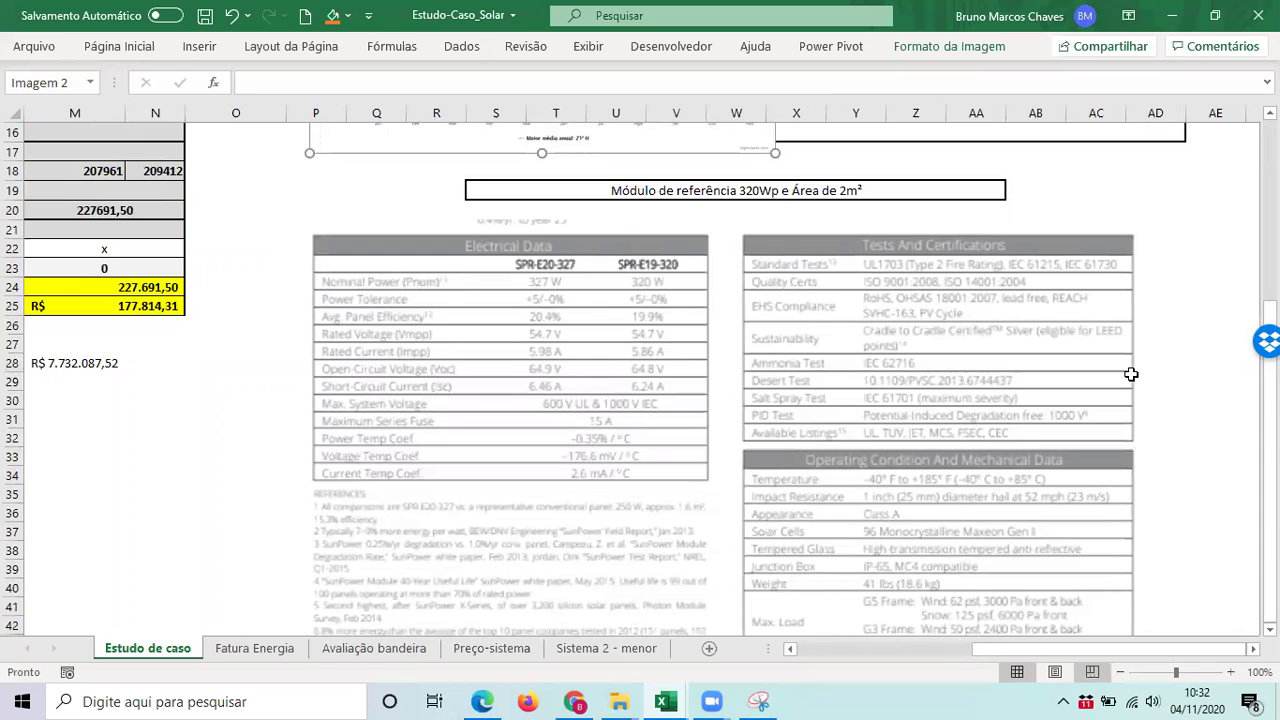
pyautogui.hscroll(-3, 1130, 374)
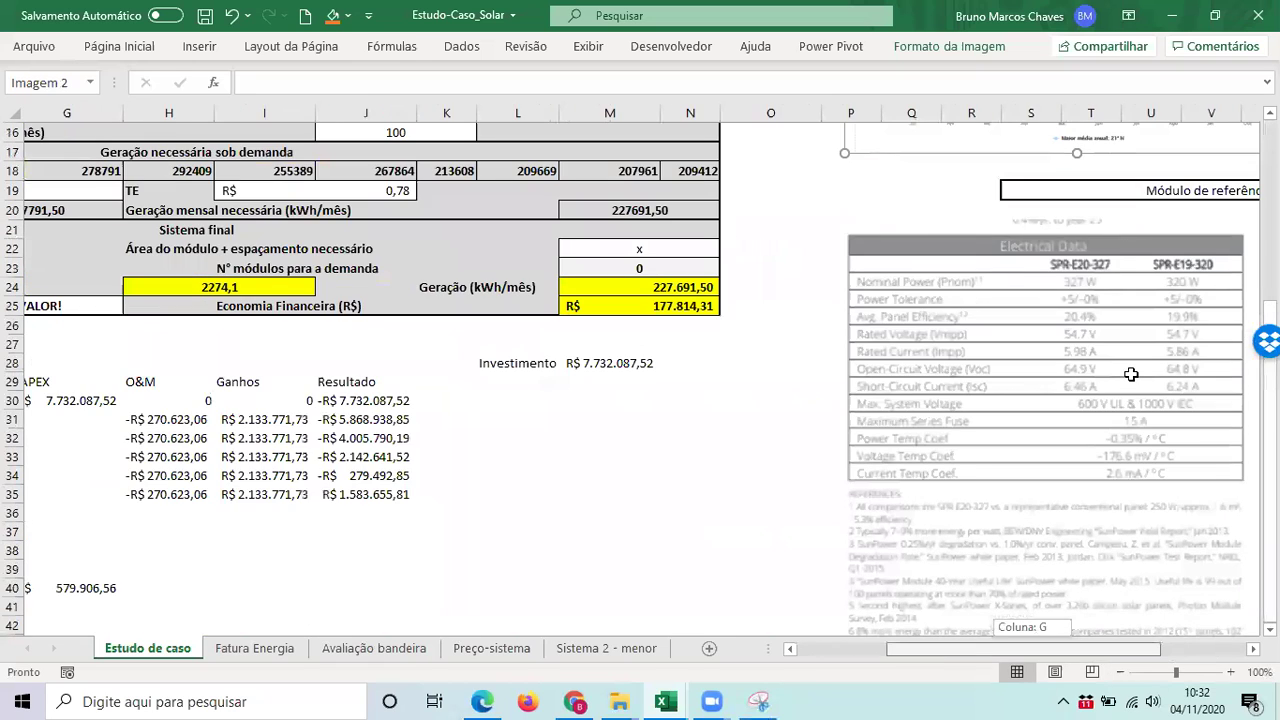
pyautogui.hscroll(-3, 1130, 374)
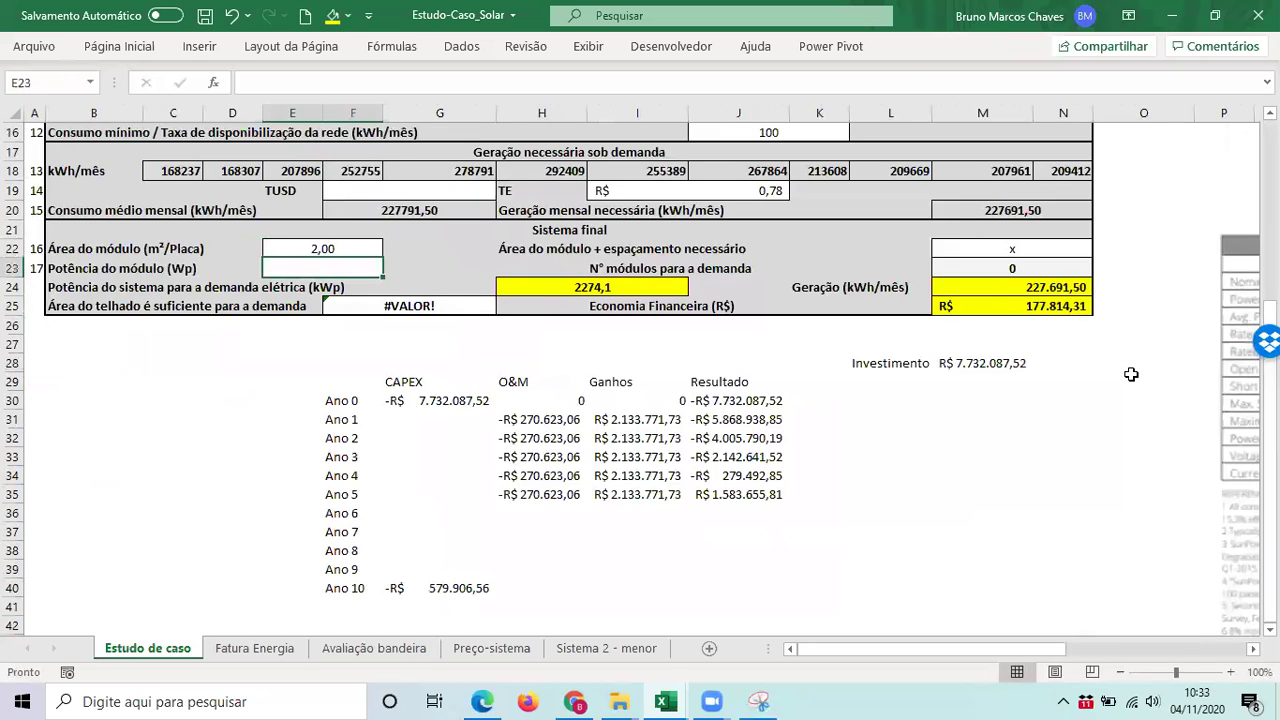
pyautogui.write('320')
pyautogui.press('Return')
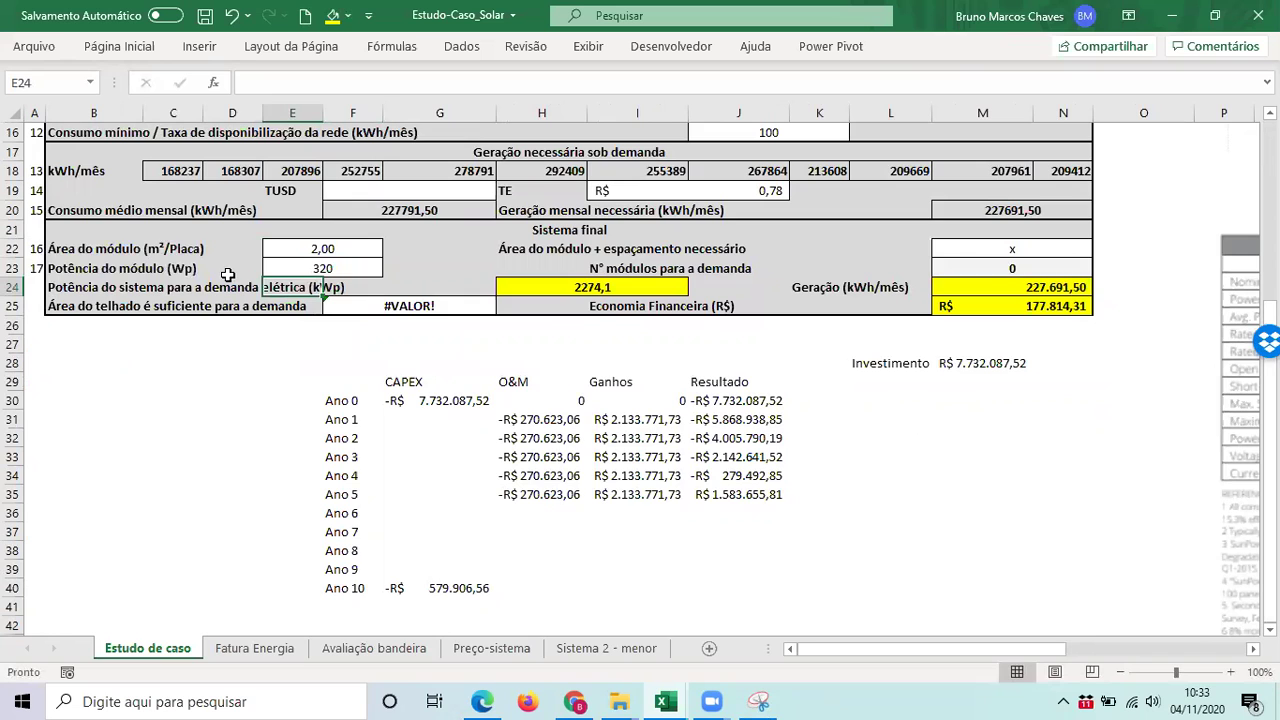
# - Check the roof-area sufficiency formula in F25 and set Área do módulo + espaçamento necessário in M22 to 3
pyautogui.click(395, 306)
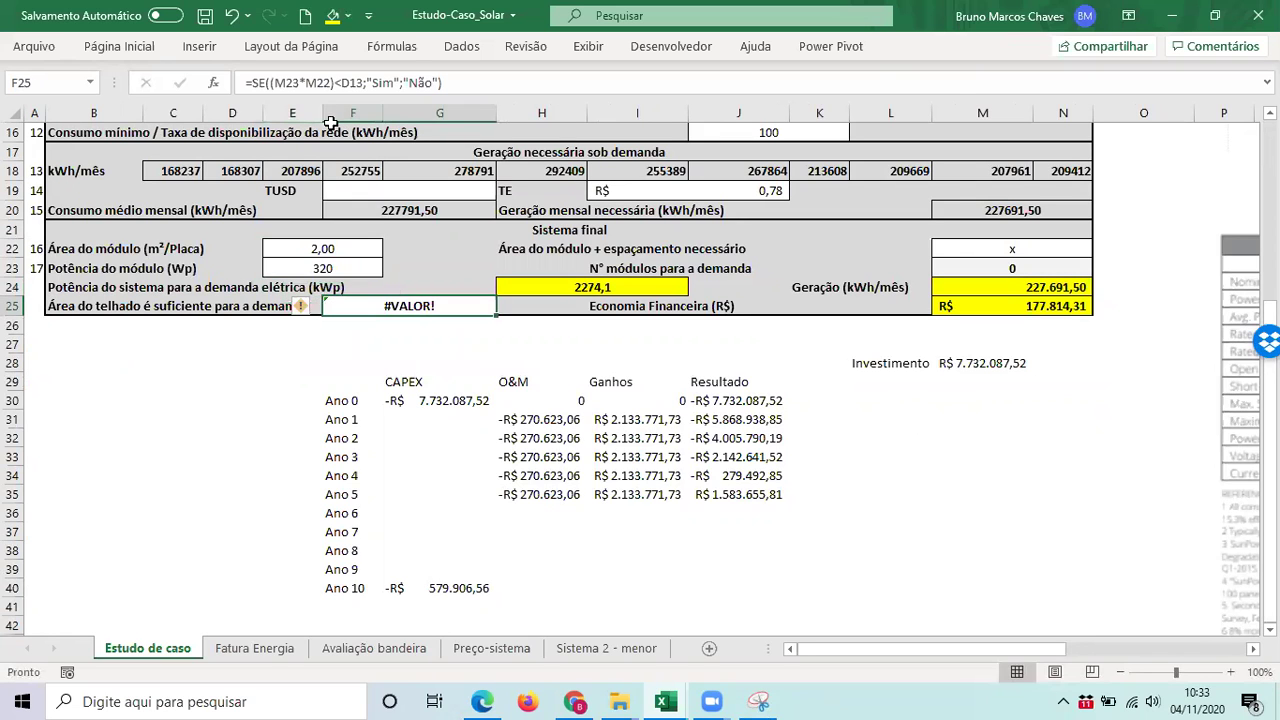
pyautogui.scroll(1, 587, 405)
pyautogui.click(1000, 288)
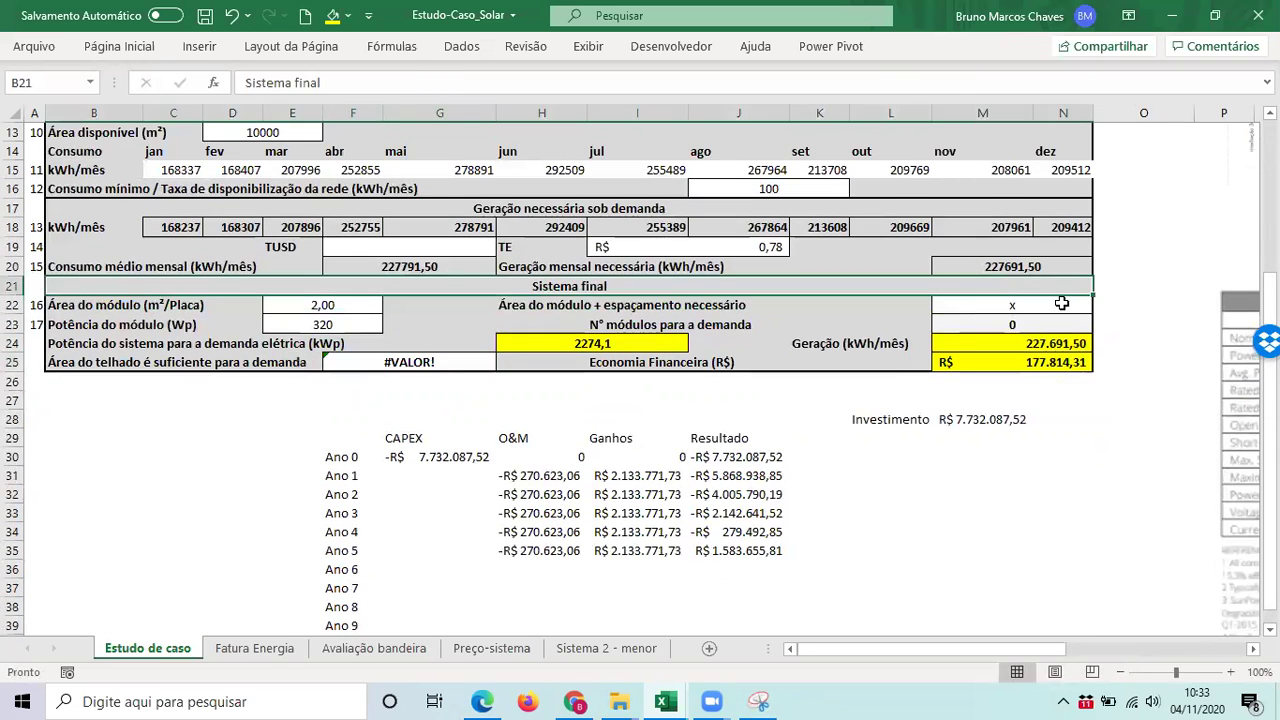
pyautogui.click(1010, 305)
pyautogui.press('BackSpace')
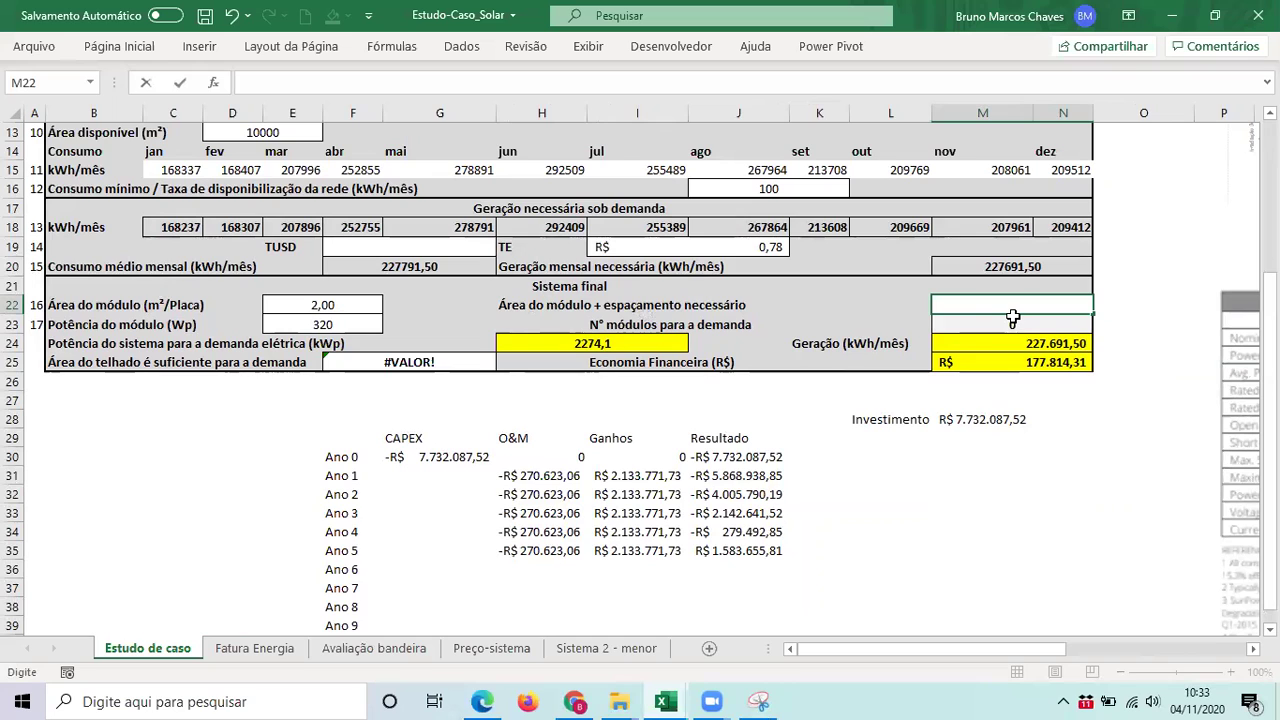
pyautogui.write('4')
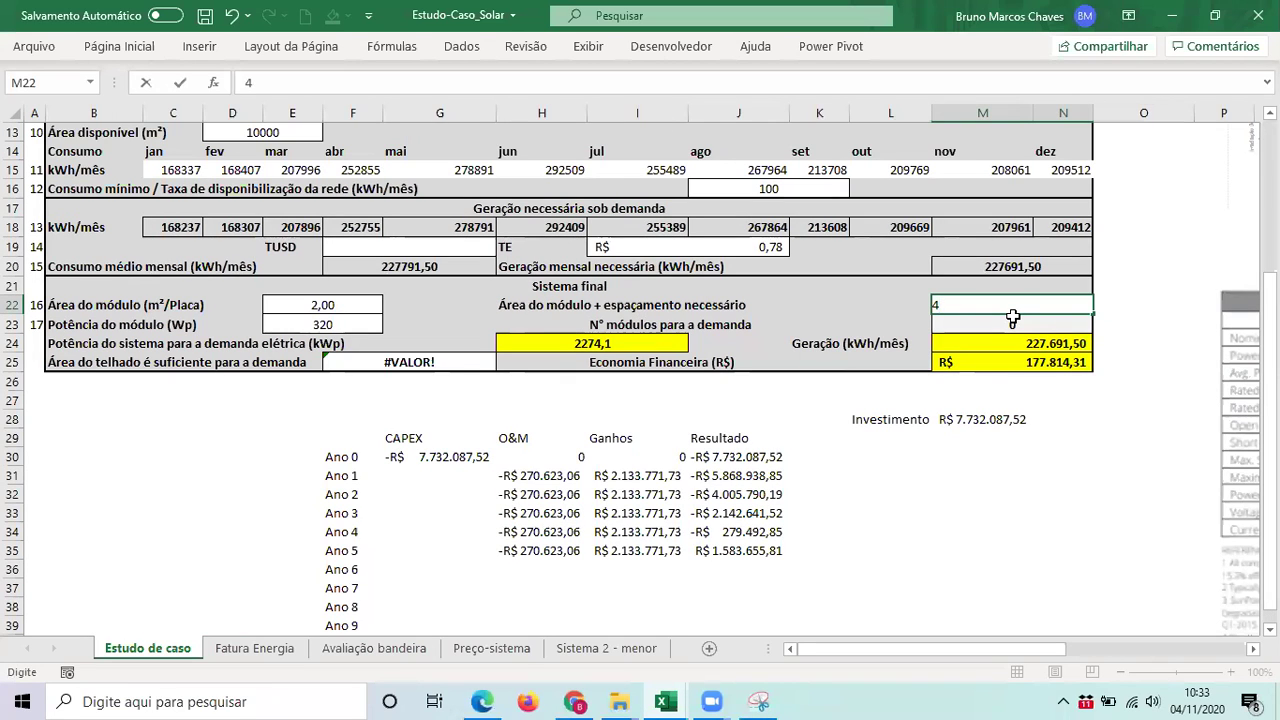
pyautogui.press('BackSpace')
pyautogui.write('3')
pyautogui.press('Return')
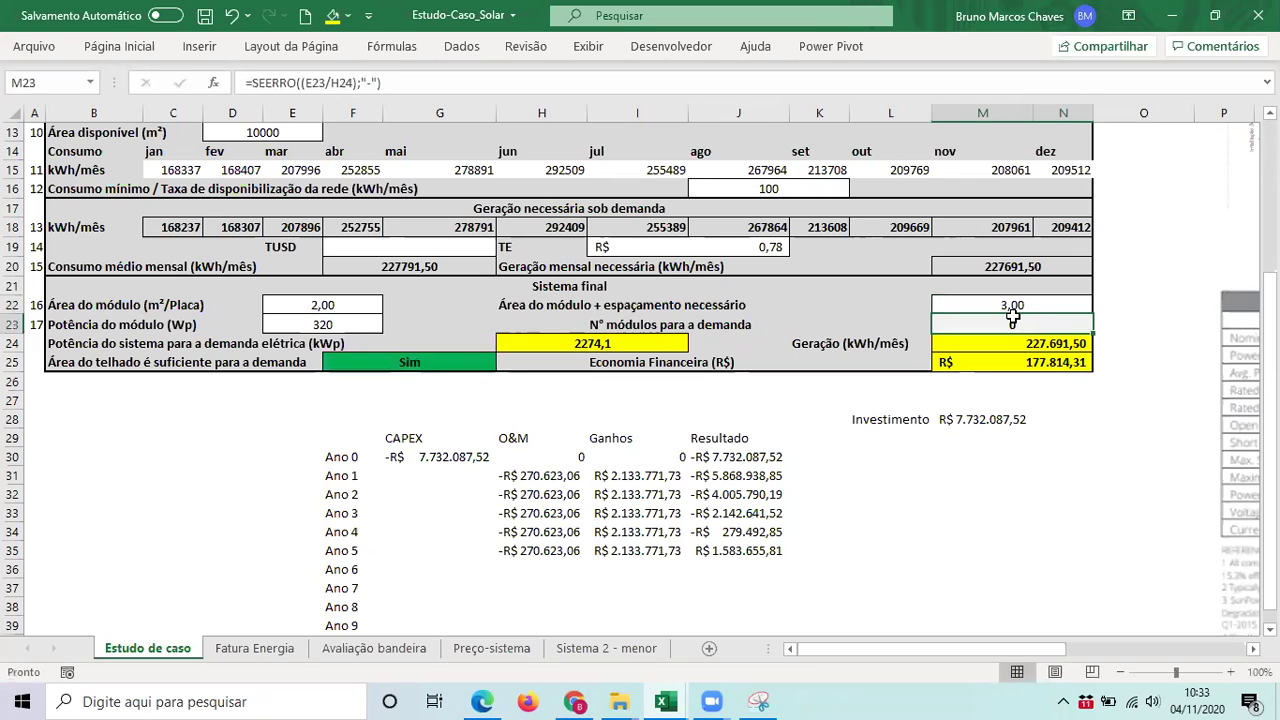
# - Trace the cells used by the roof-area formula in F25 and the N° módulos para a demanda formula in M23
pyautogui.press('Up')
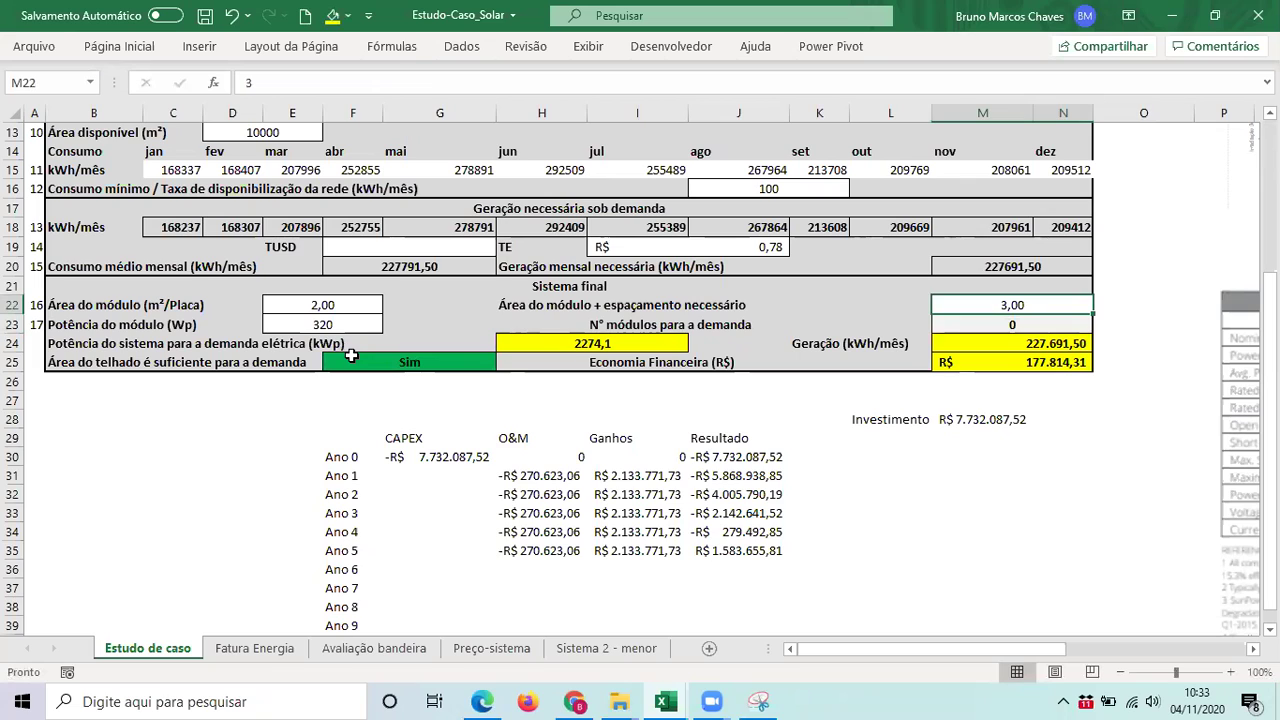
pyautogui.doubleClick(352, 356)
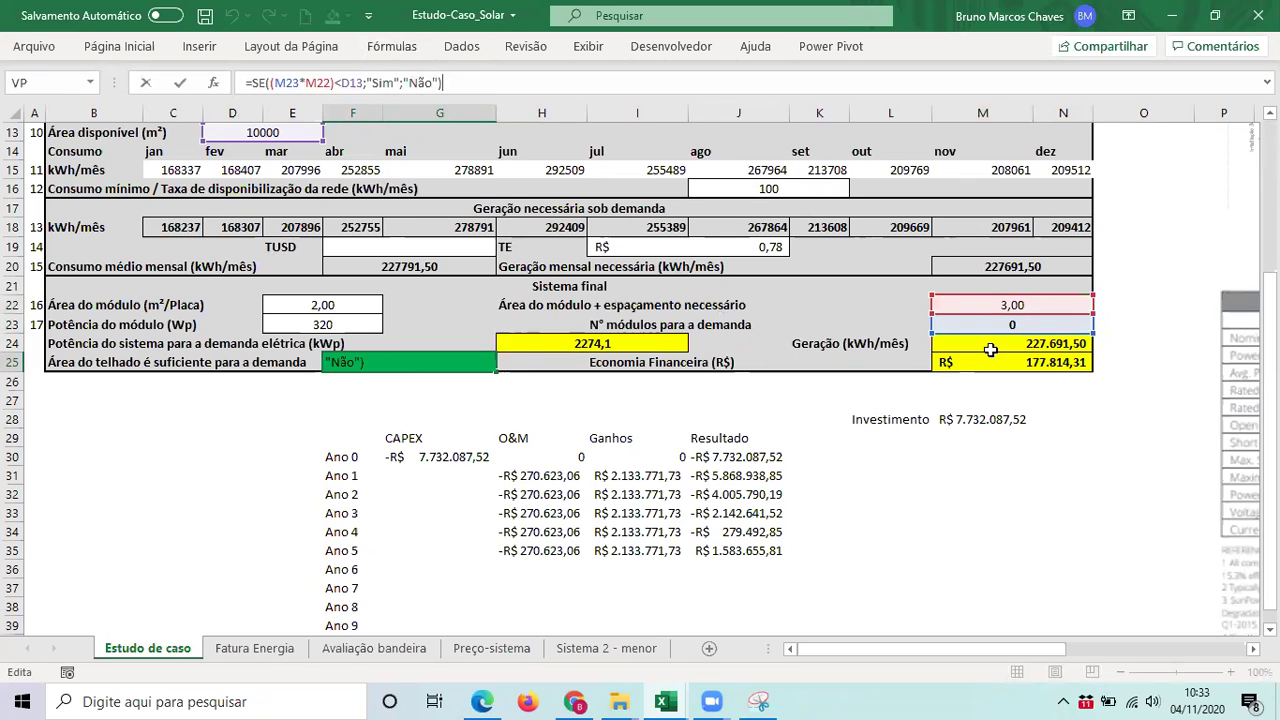
pyautogui.click(951, 322)
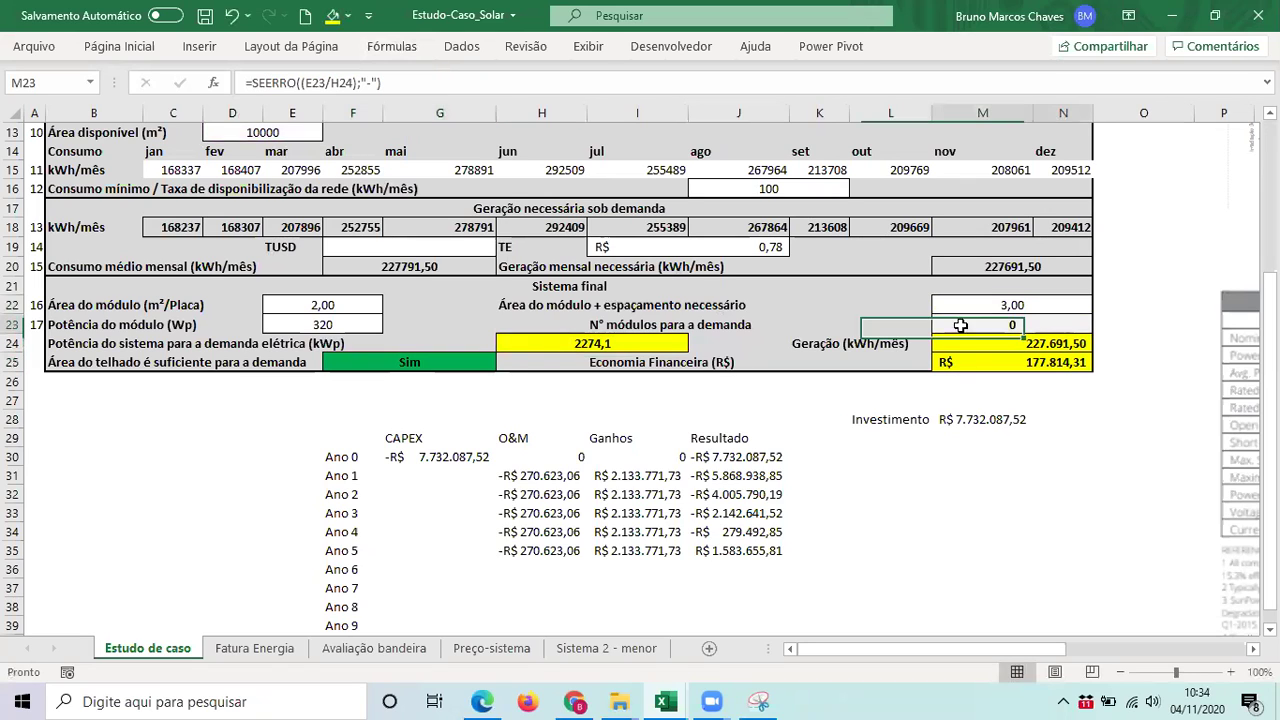
pyautogui.click(403, 84)
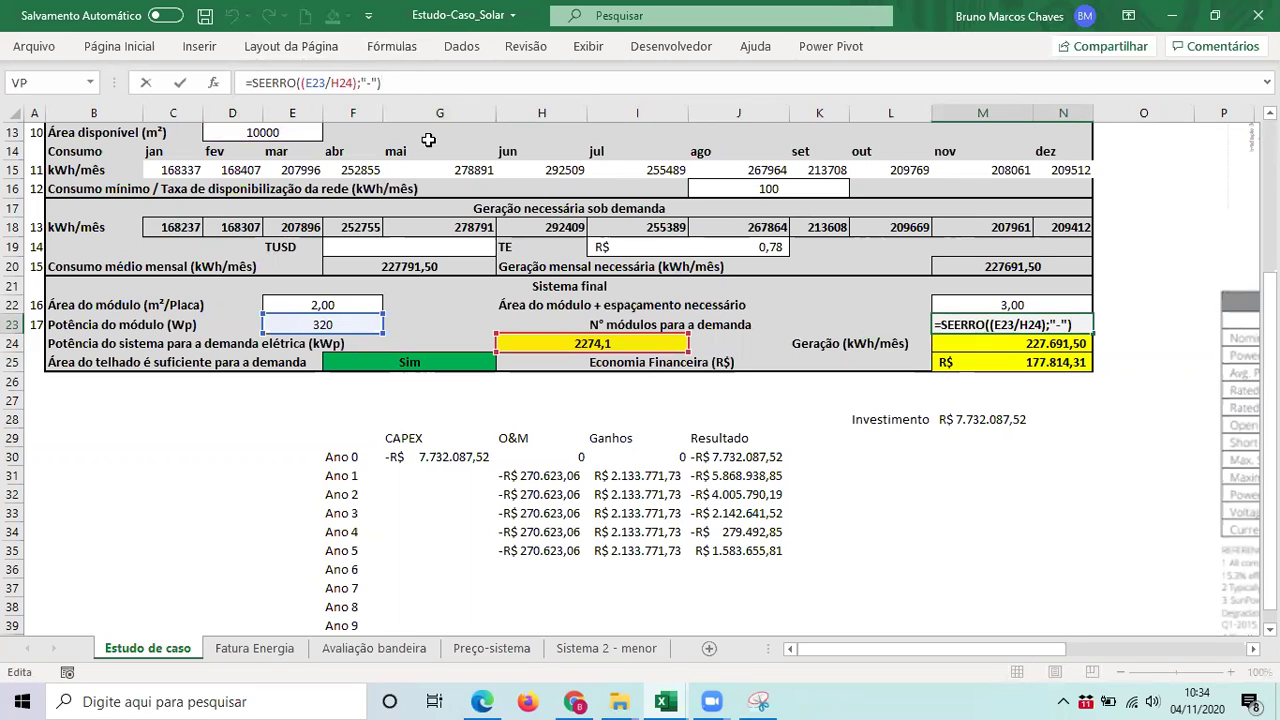
pyautogui.click(309, 84)
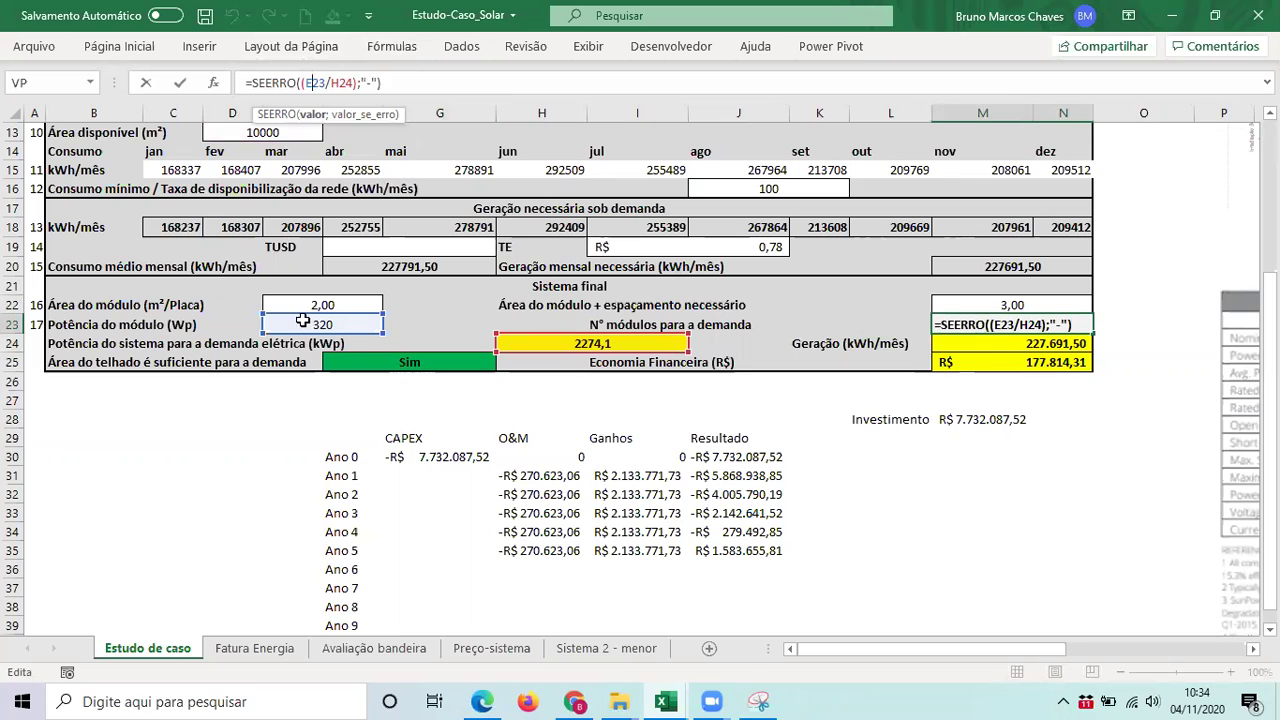
# - Invert the division in the N° módulos para a demanda formula so it divides H24 by E23
pyautogui.click(337, 86)
pyautogui.press('BackSpace')
pyautogui.press('BackSpace')
pyautogui.press('BackSpace')
pyautogui.press('BackSpace')
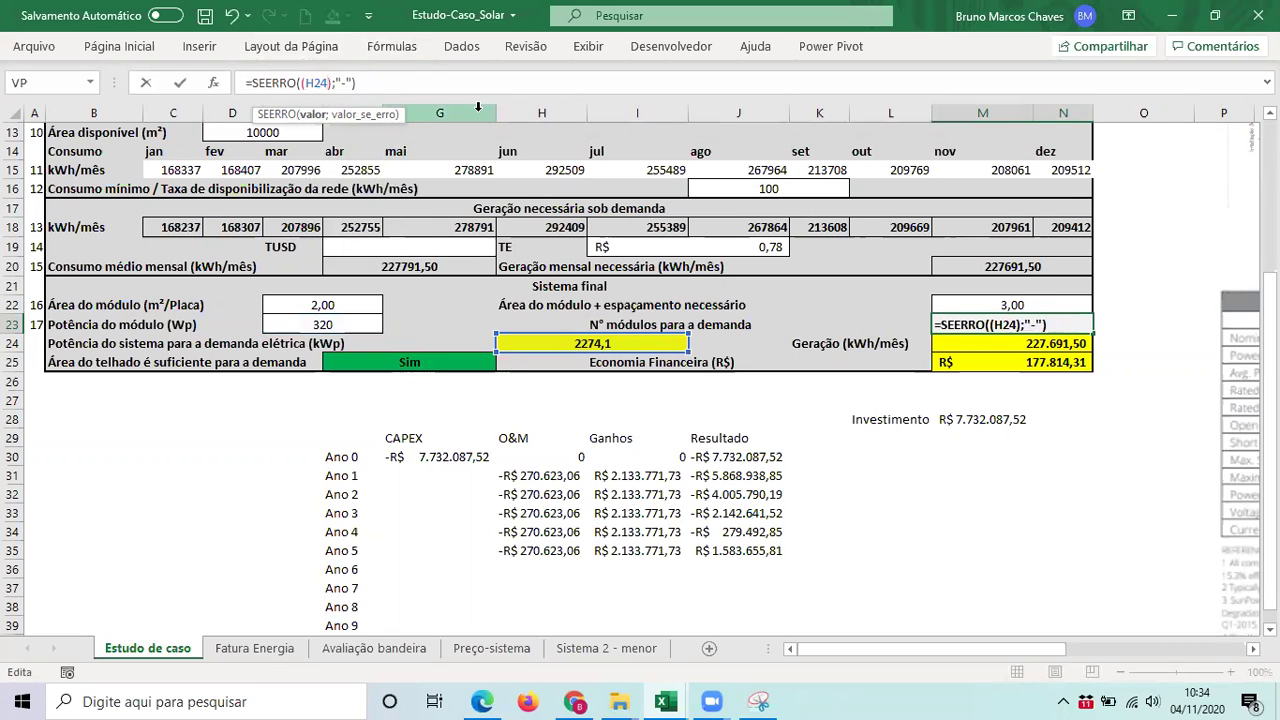
pyautogui.write('/')
pyautogui.click(374, 326)
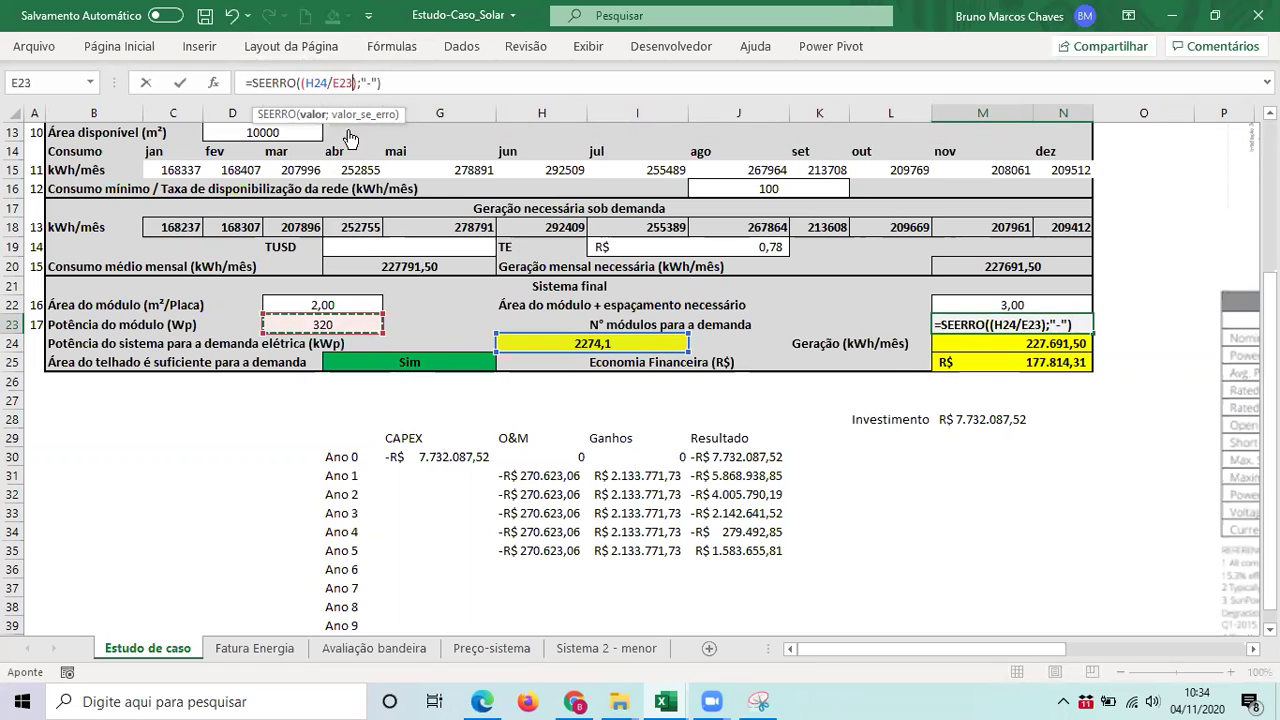
# - Try to convert kWp to Wp in the M23 formula by changing it to =SEERRO((H24*1000)/E23);"-")
pyautogui.click(326, 83)
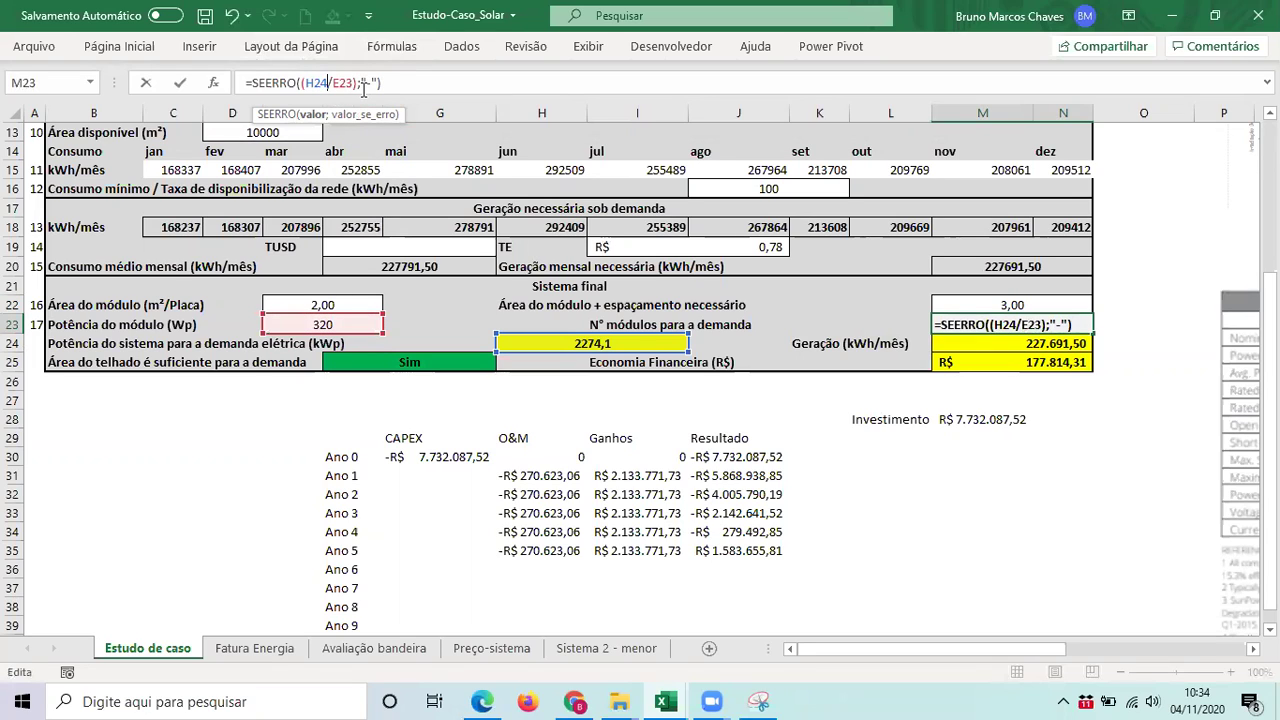
pyautogui.write('*1')
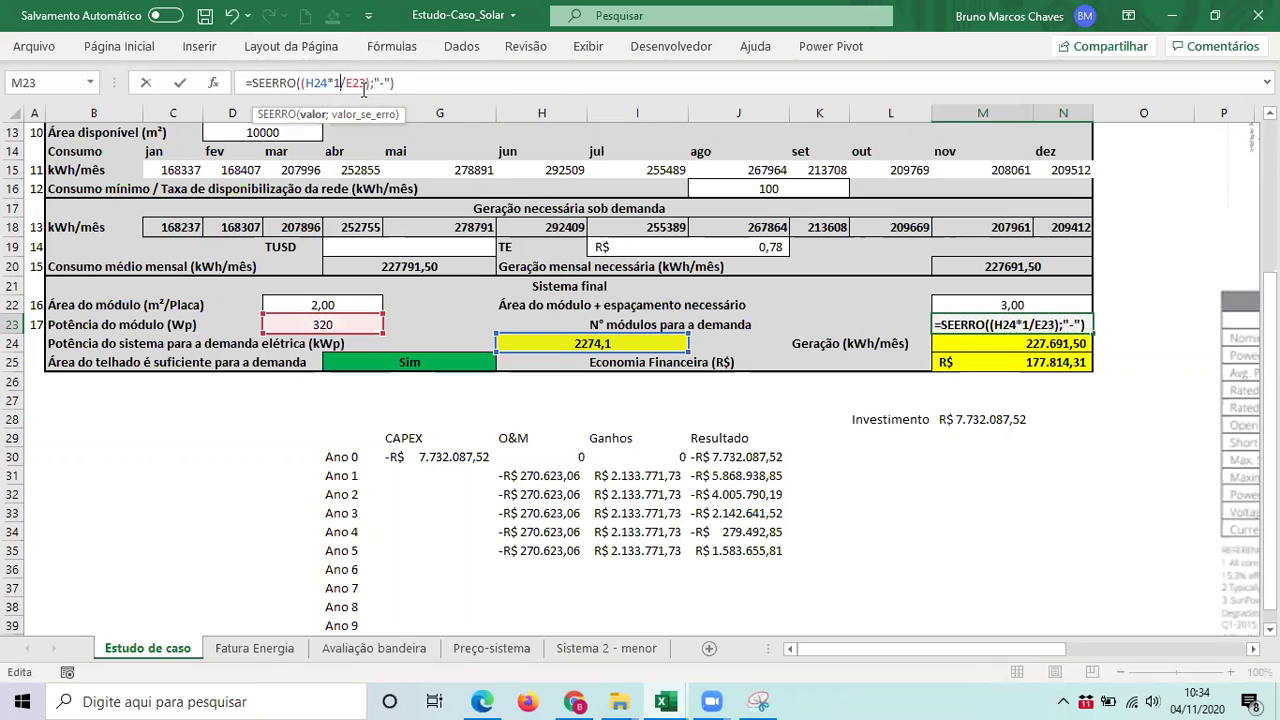
pyautogui.write('000)')
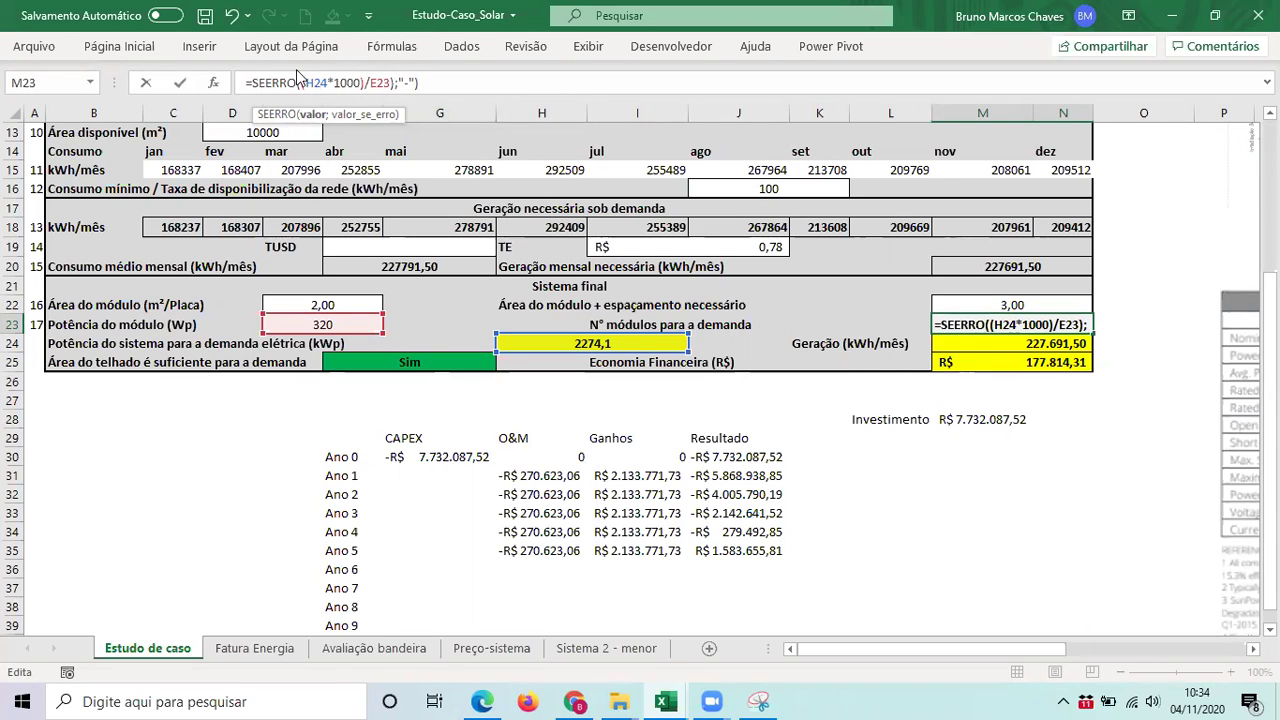
pyautogui.press('Return')
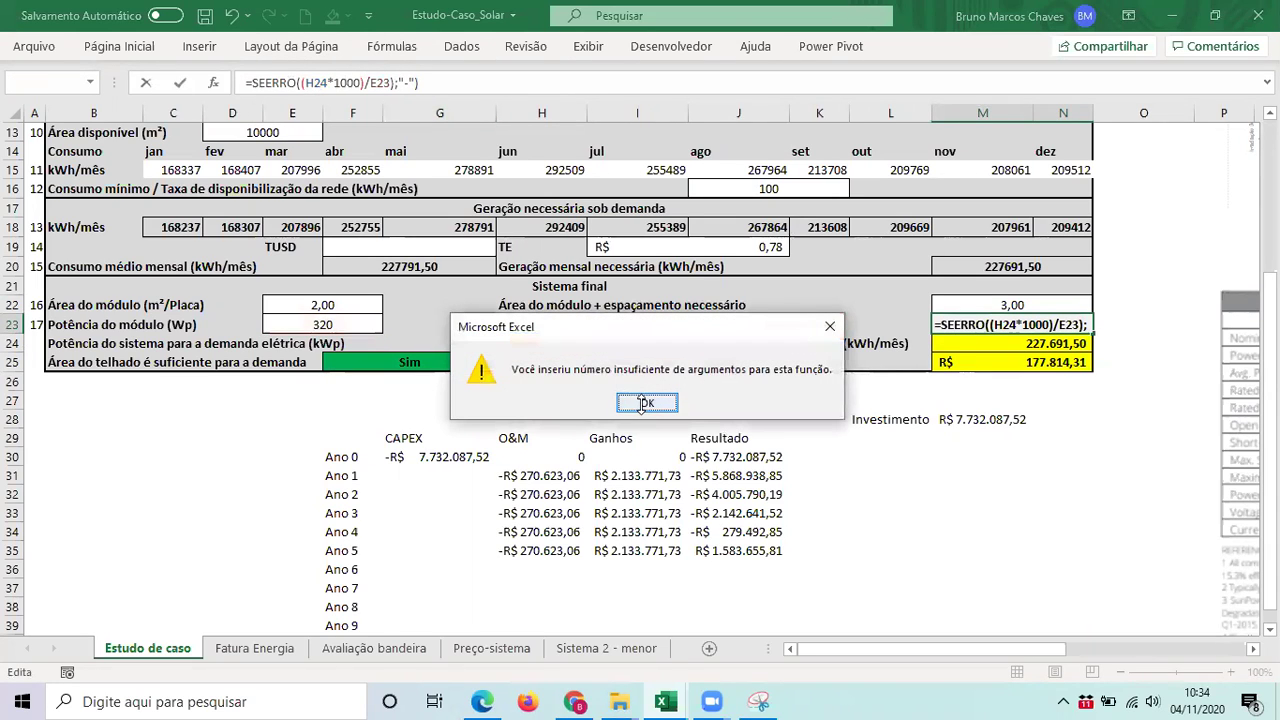
pyautogui.click(643, 403)
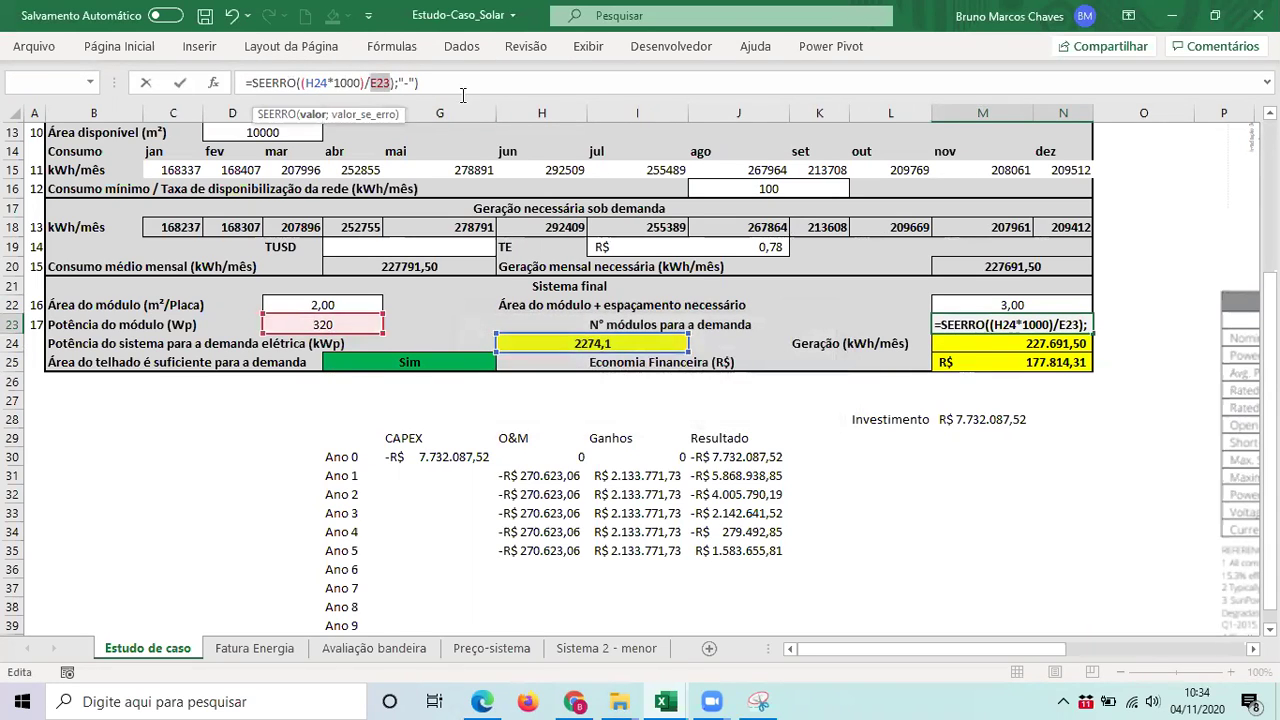
# - Clear the whole N° módulos para a demanda formula from M23 and select the system power cell H24
pyautogui.doubleClick(379, 82)
pyautogui.moveTo(418, 82); pyautogui.dragTo(222, 82)
pyautogui.press('BackSpace')
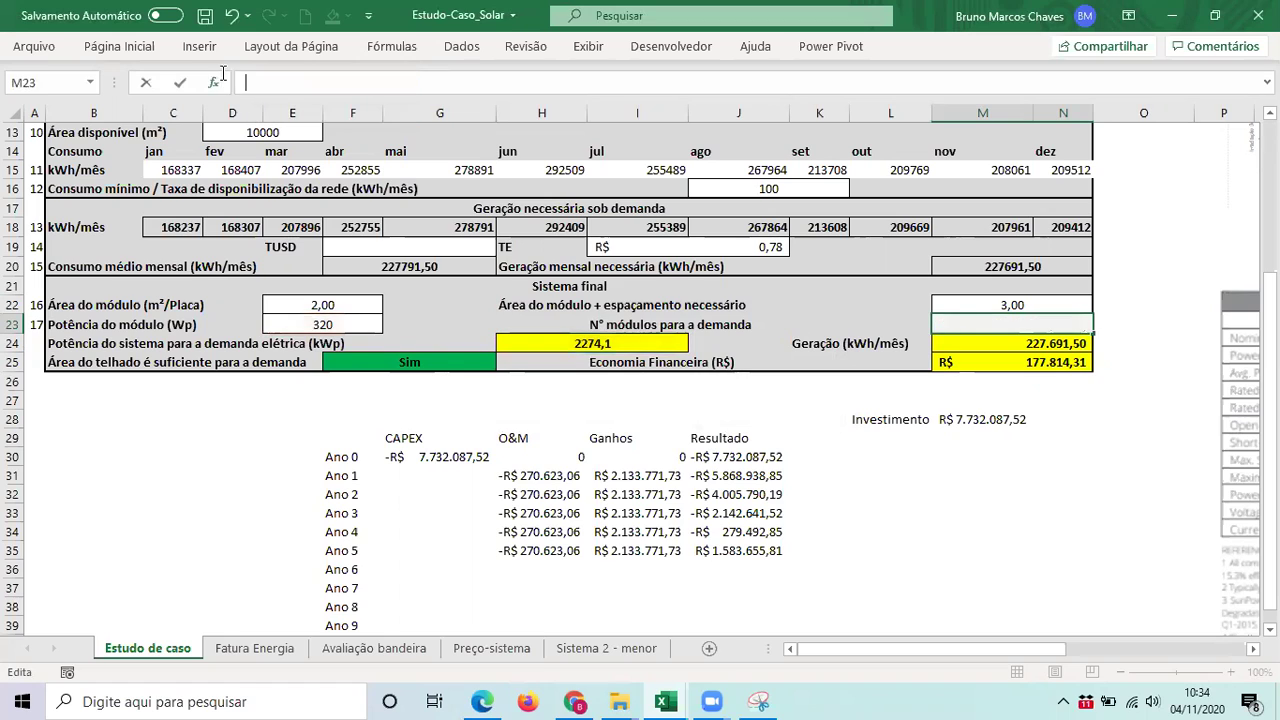
pyautogui.click(651, 347)
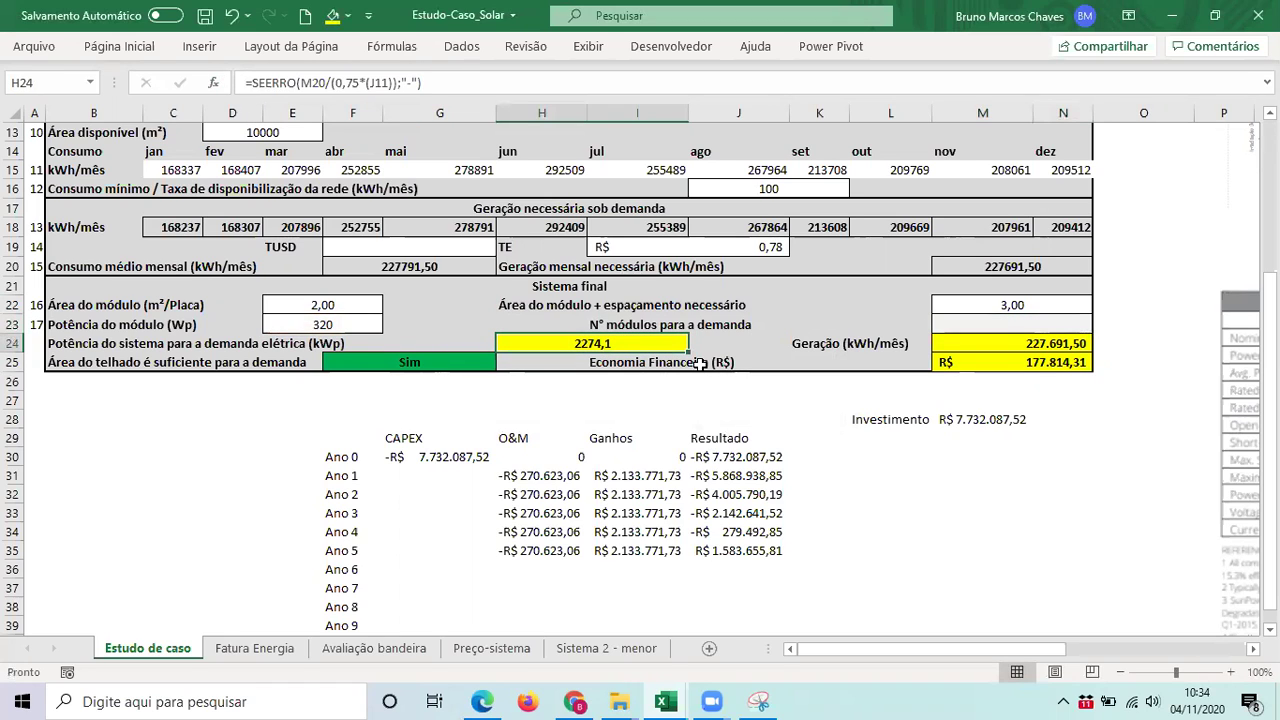
# - Enter a new formula for N° módulos para a demanda in M23 that divides the system power by the module power, =H24/E23
pyautogui.click(1040, 325)
pyautogui.write('=')
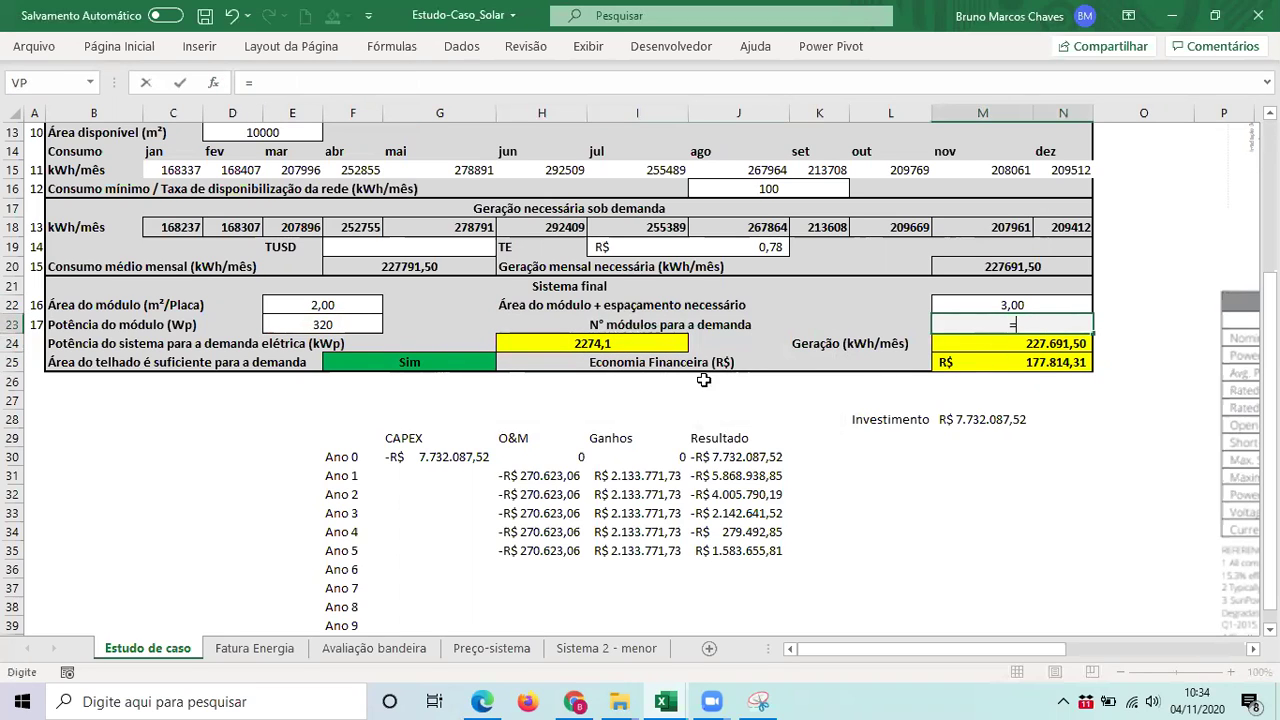
pyautogui.click(577, 345)
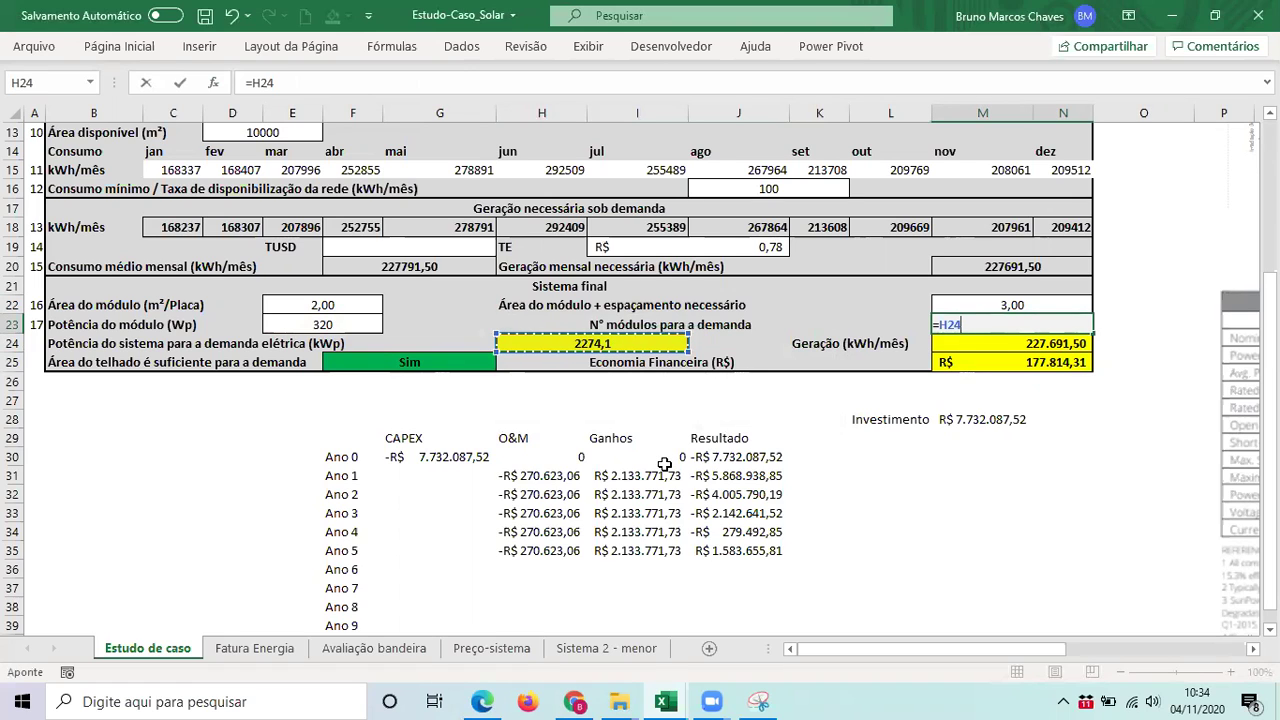
pyautogui.write('/')
pyautogui.click(343, 322)
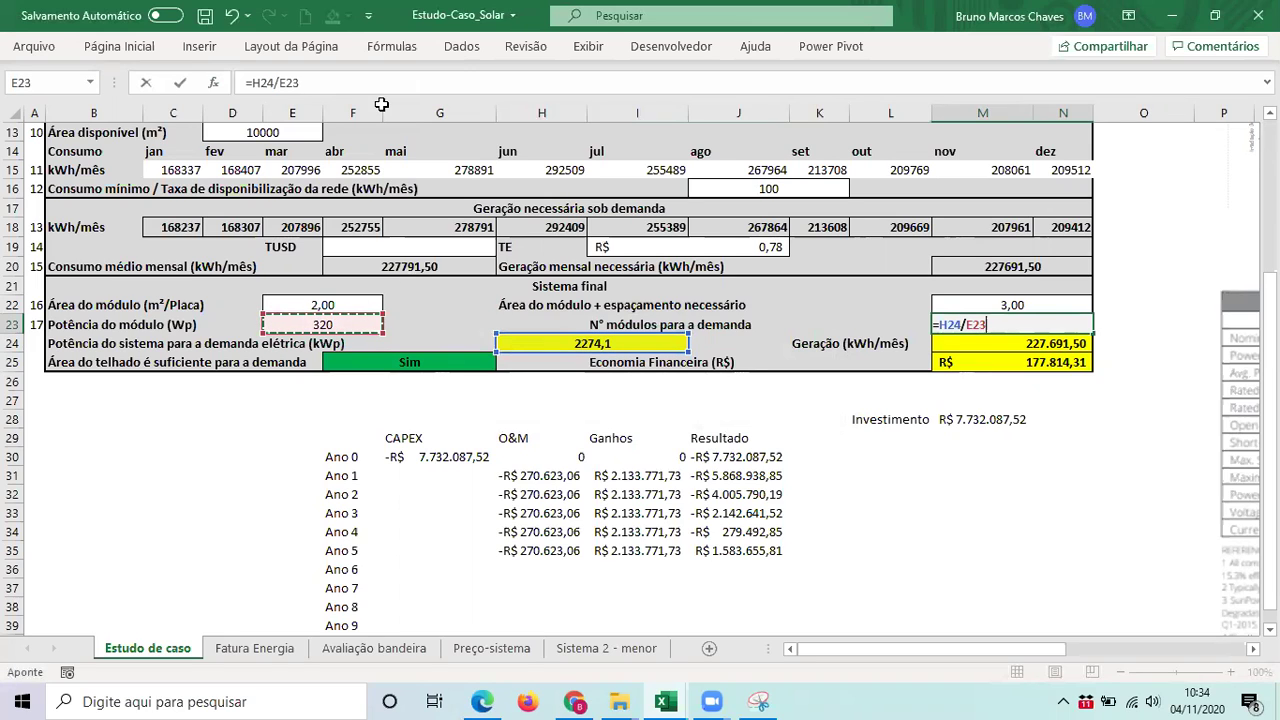
pyautogui.press('Return')
pyautogui.press('Up')
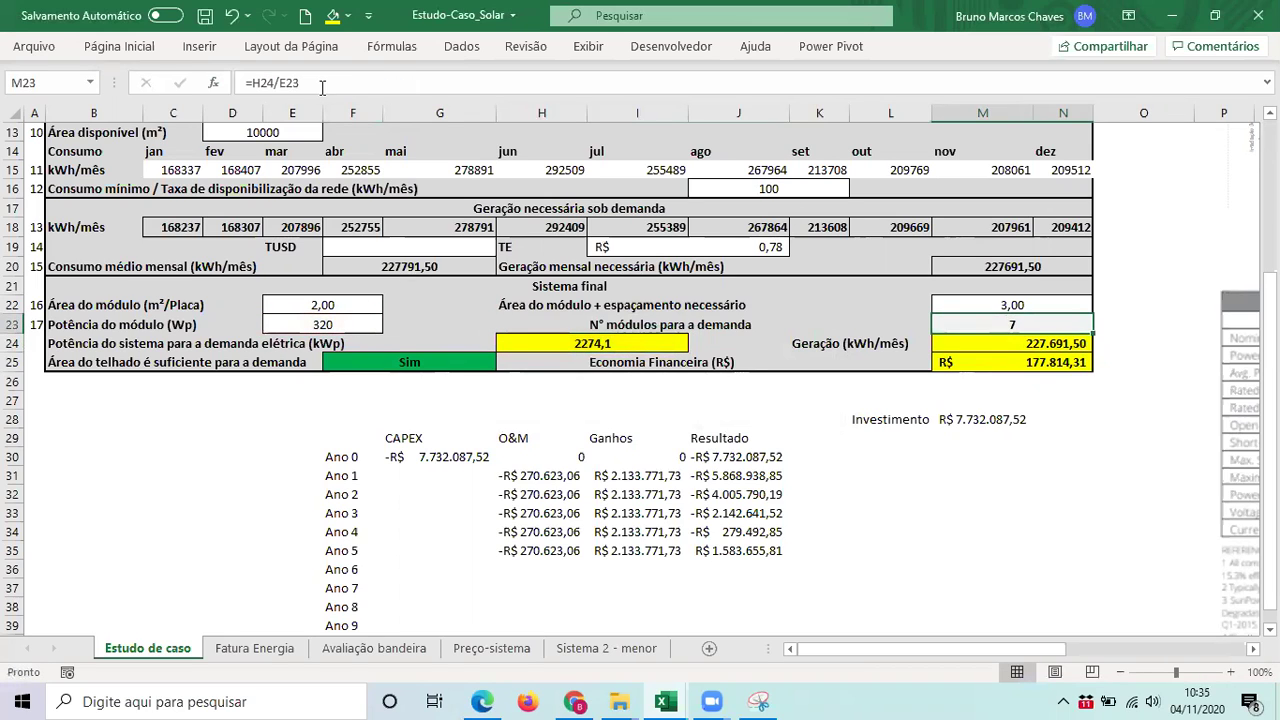
# - Convert kWp to Wp in the M23 formula by changing it to =H24*1000/E23, and check the cells it uses
pyautogui.click(277, 83)
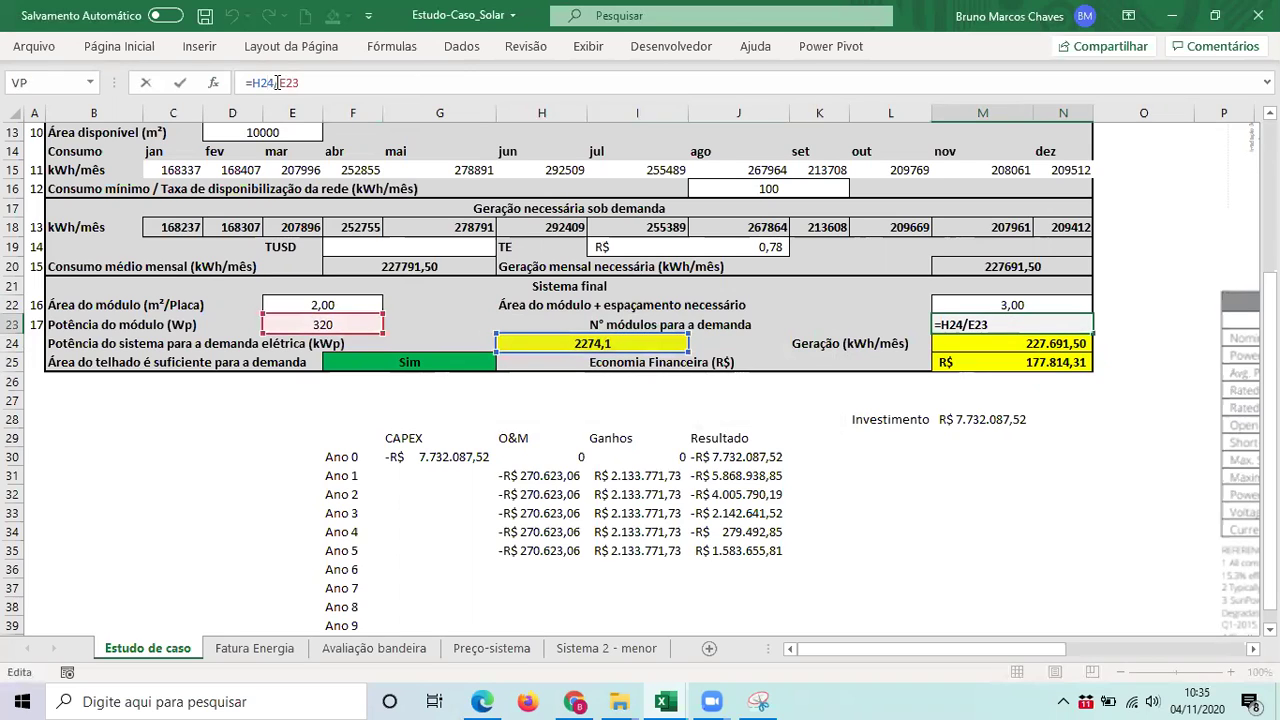
pyautogui.write('*1000')
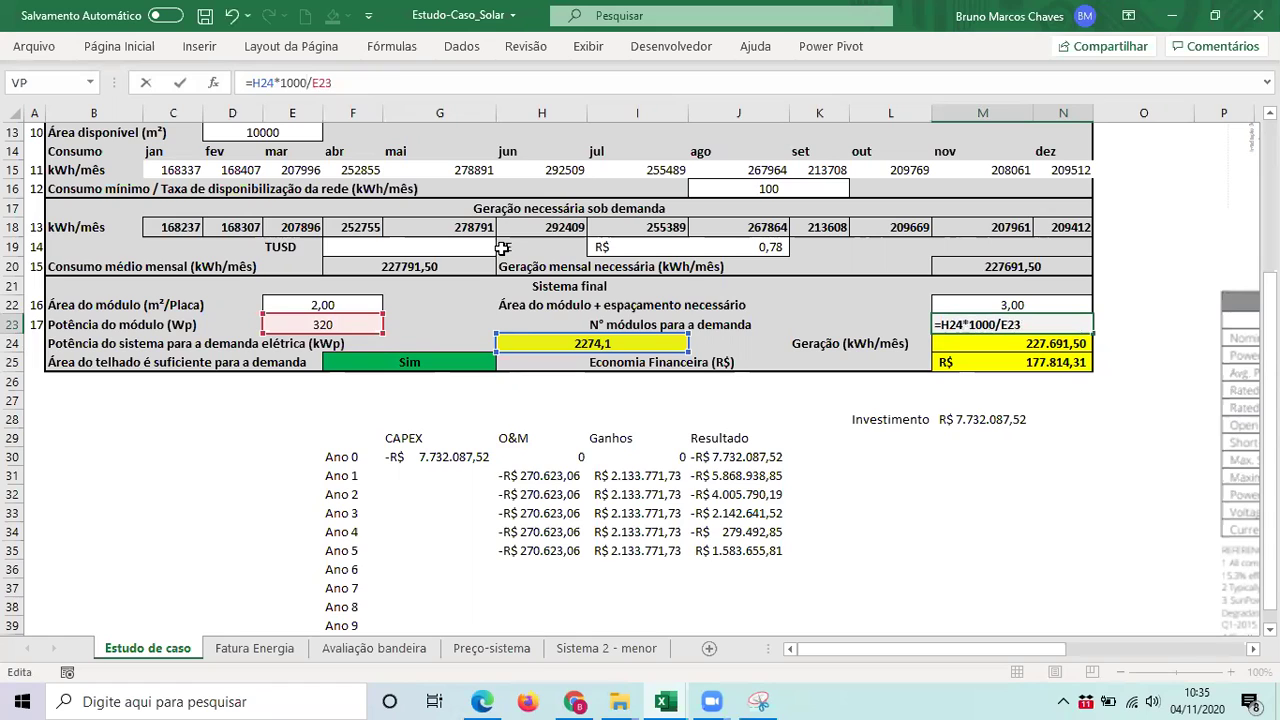
pyautogui.press('Return')
pyautogui.click(996, 330)
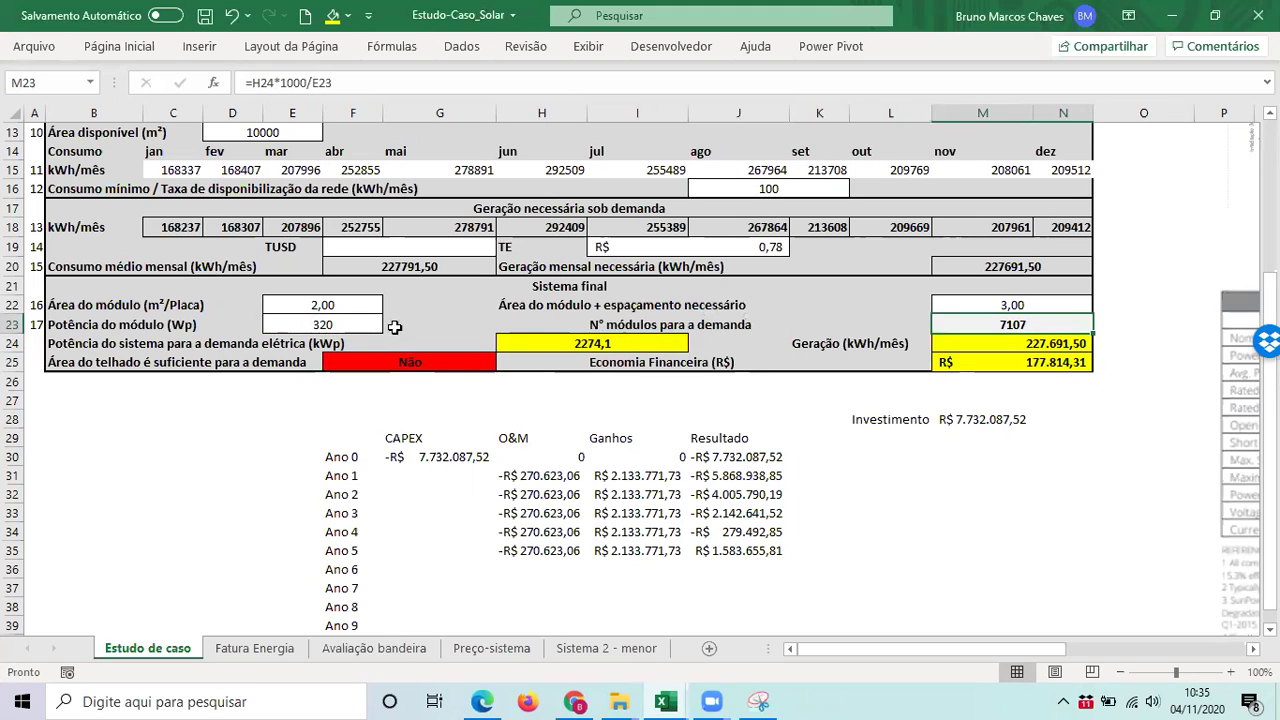
pyautogui.click(334, 322)
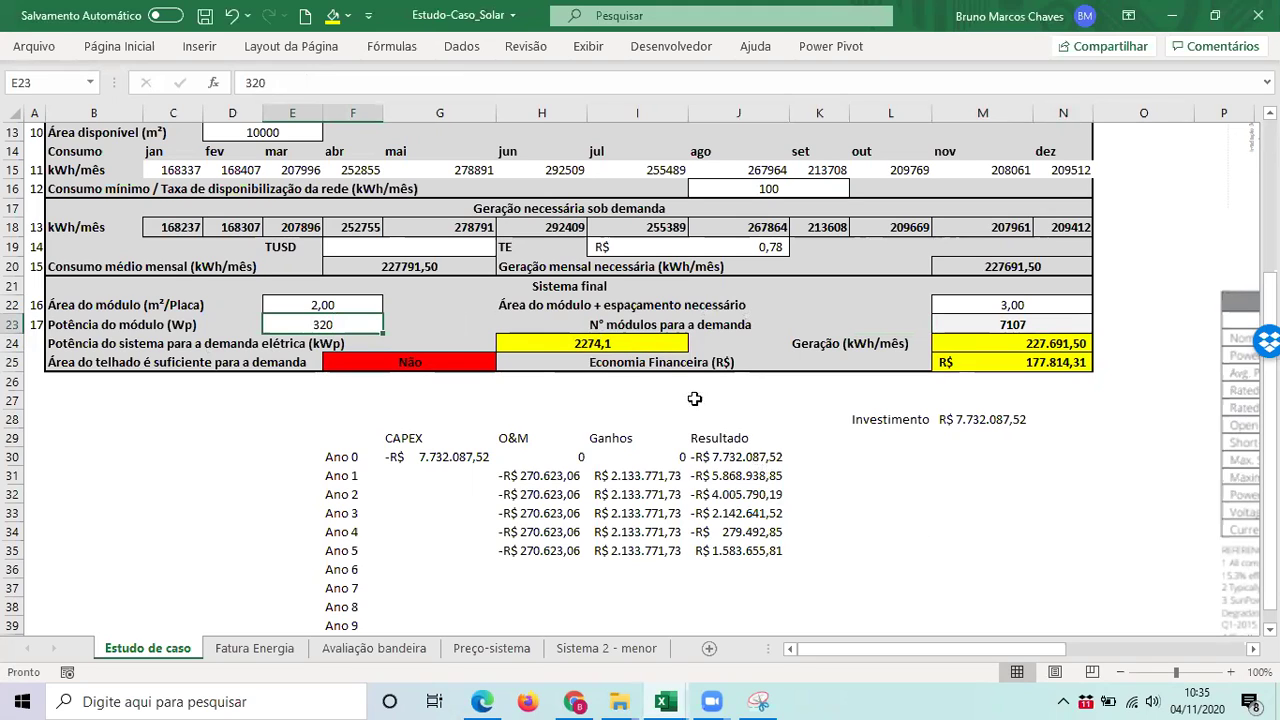
pyautogui.click(645, 345)
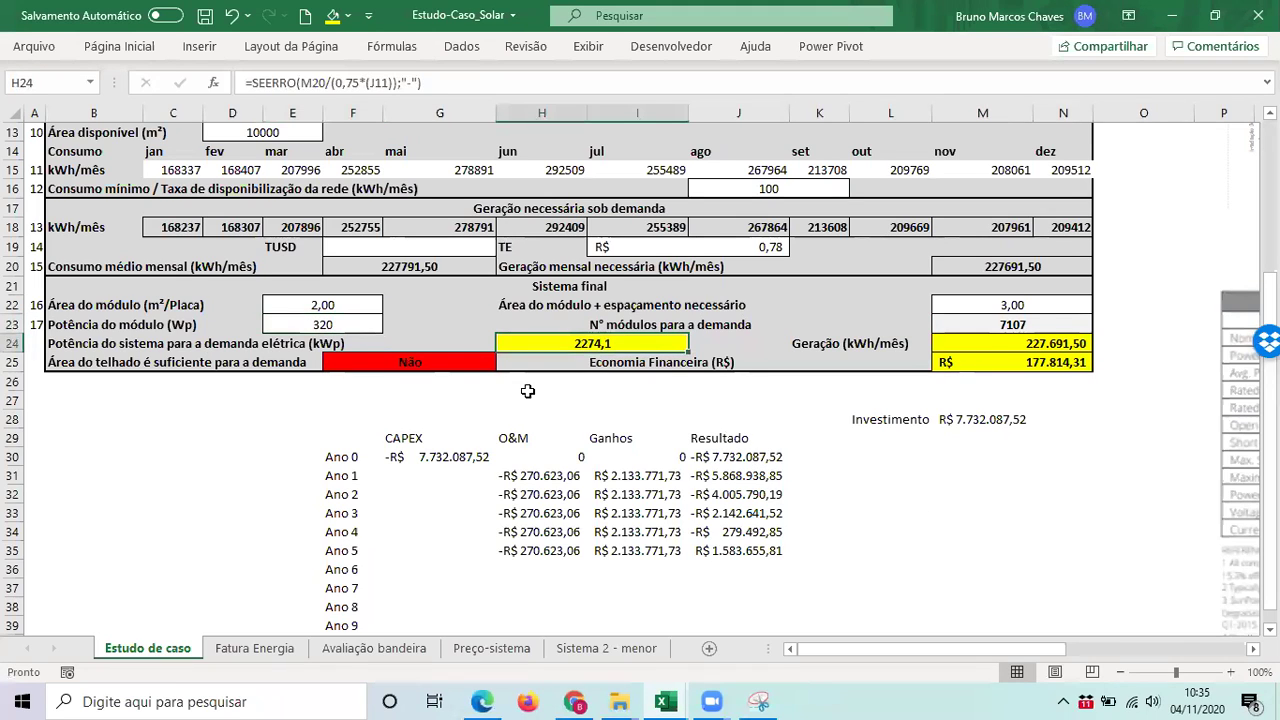
pyautogui.click(1050, 325)
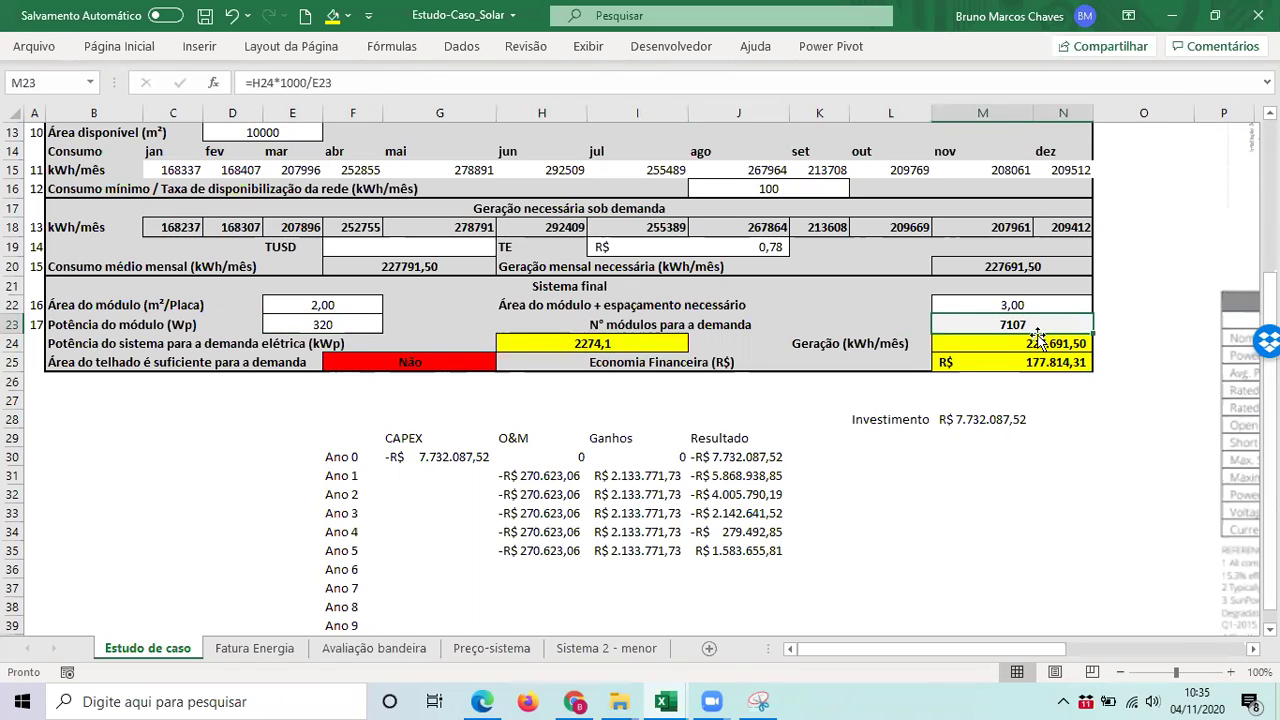
# - Check the roof-area formula in F25 and calculate the required module area in M31 with =M23*M22
pyautogui.click(429, 358)
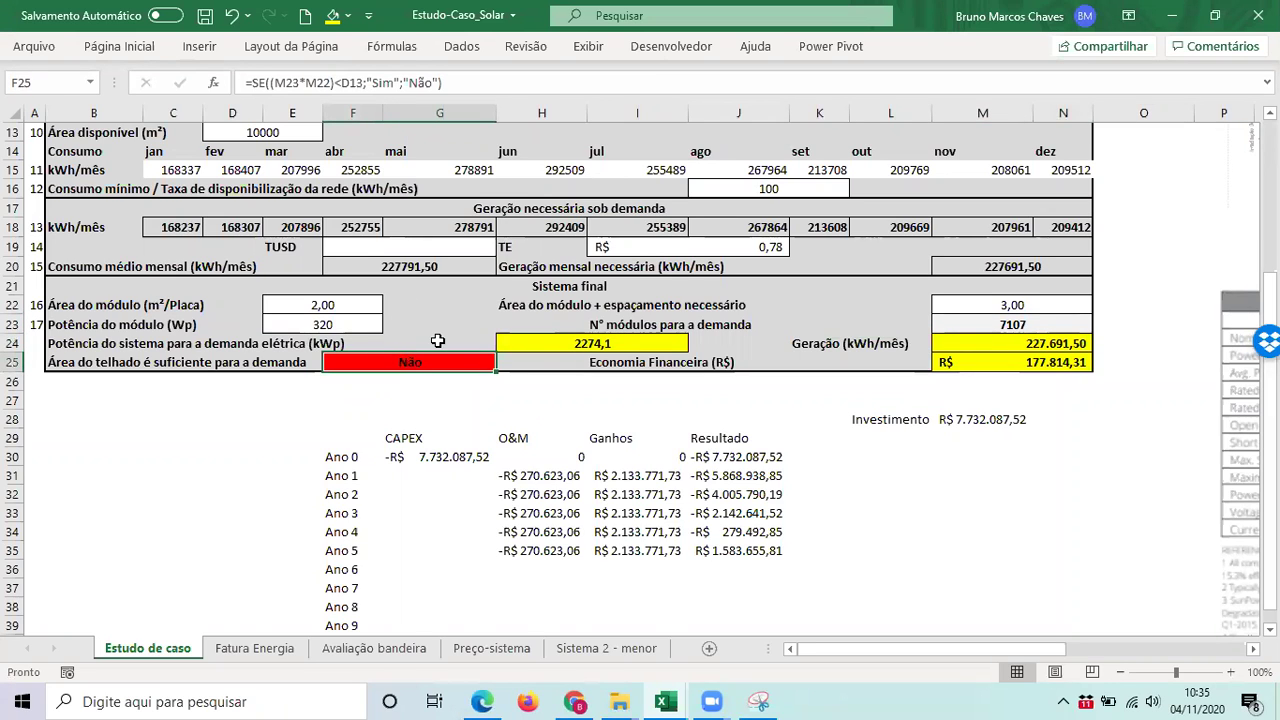
pyautogui.click(990, 476)
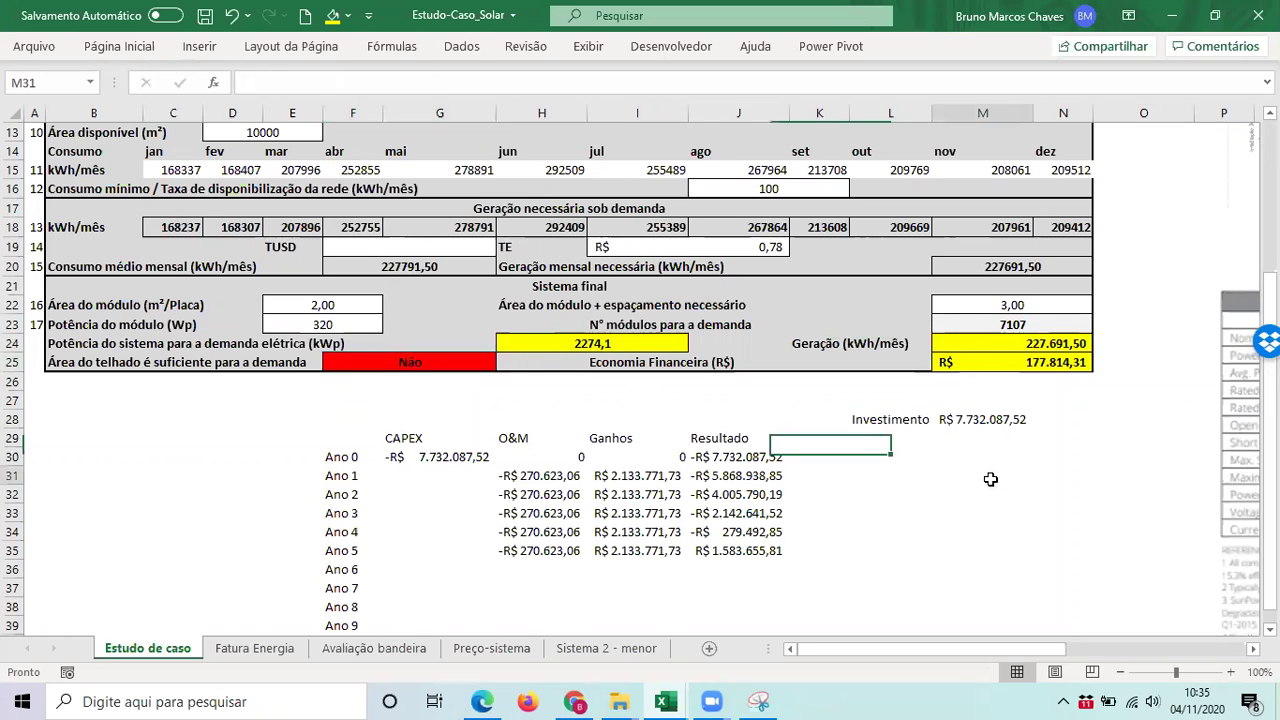
pyautogui.write('=')
pyautogui.click(988, 324)
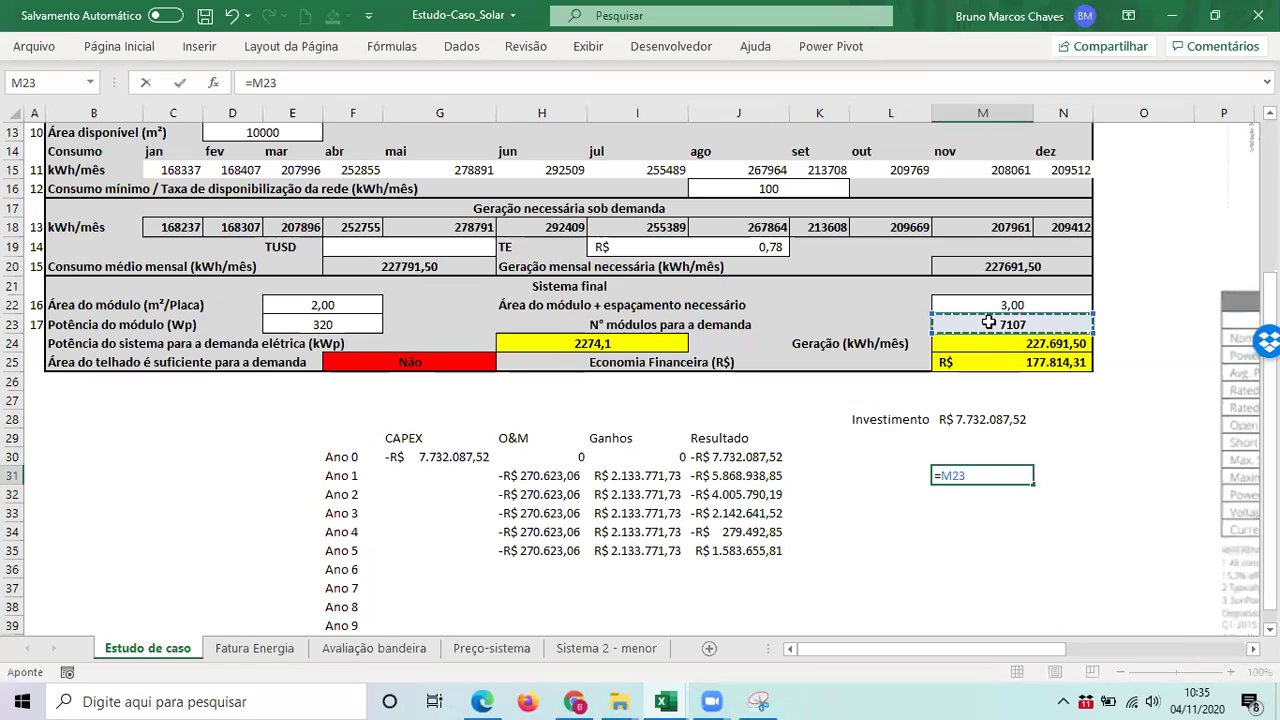
pyautogui.write('*')
pyautogui.click(1012, 305)
pyautogui.press('Return')
pyautogui.press('Up')
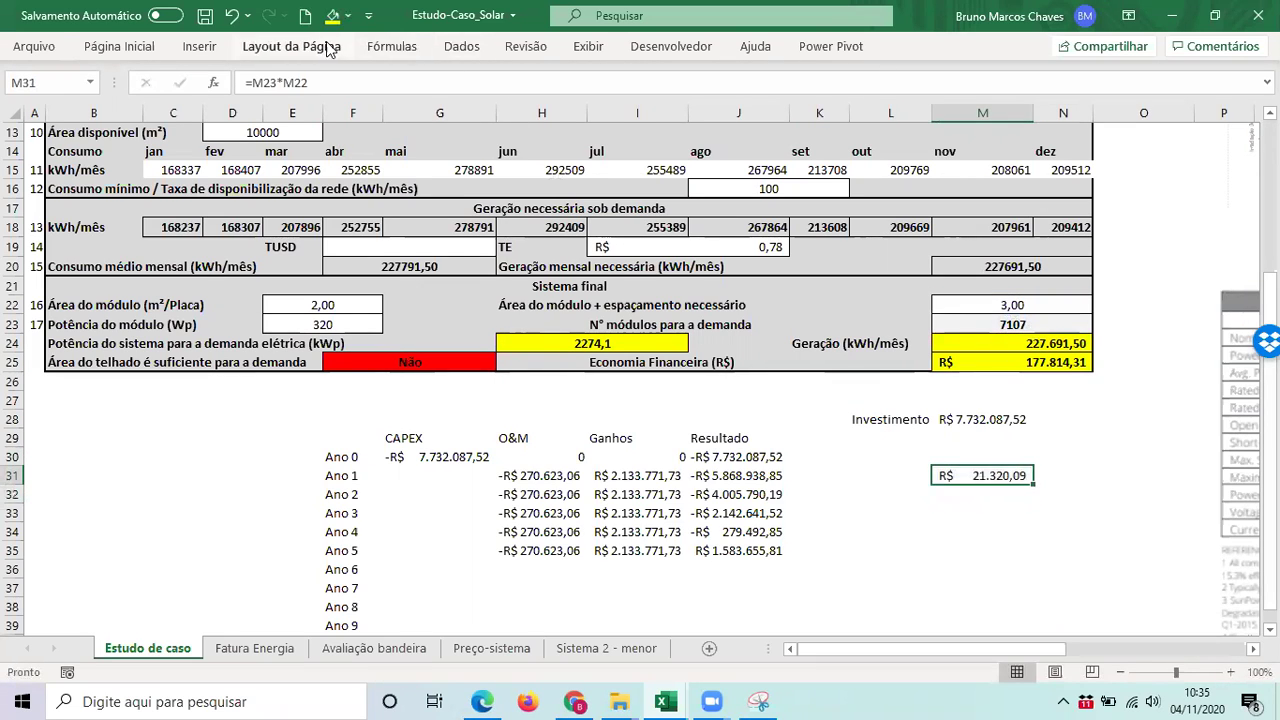
# - Format the required area in M31 as a plain number with thousands separators instead of currency
pyautogui.click(199, 46)
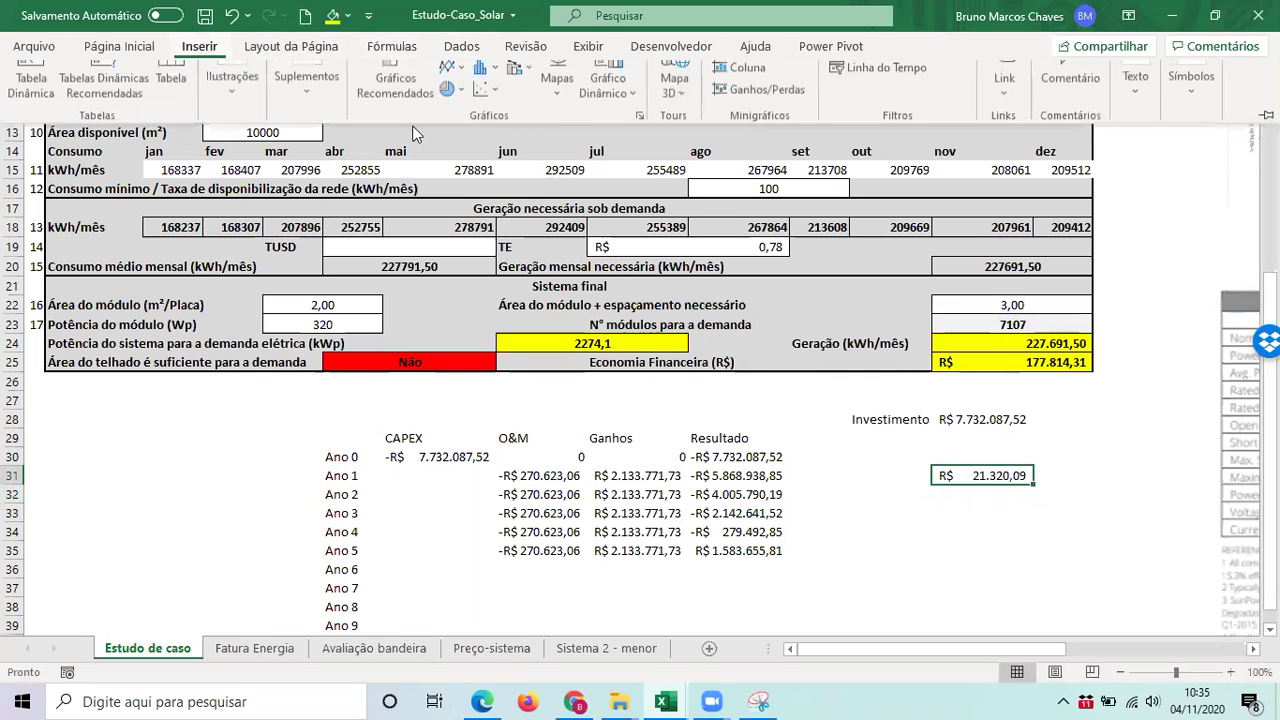
pyautogui.scroll(-1, 430, 112)
pyautogui.scroll(2, 450, 118)
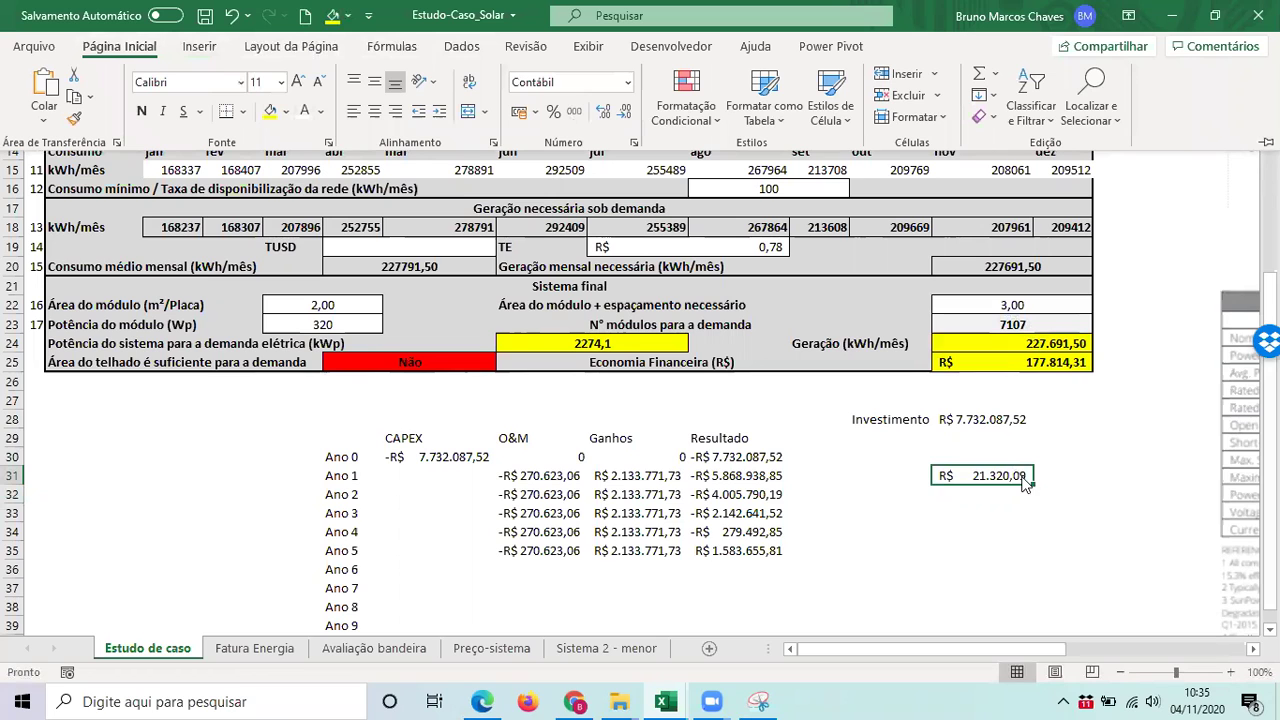
pyautogui.click(574, 111)
pyautogui.scroll(2, 332, 443)
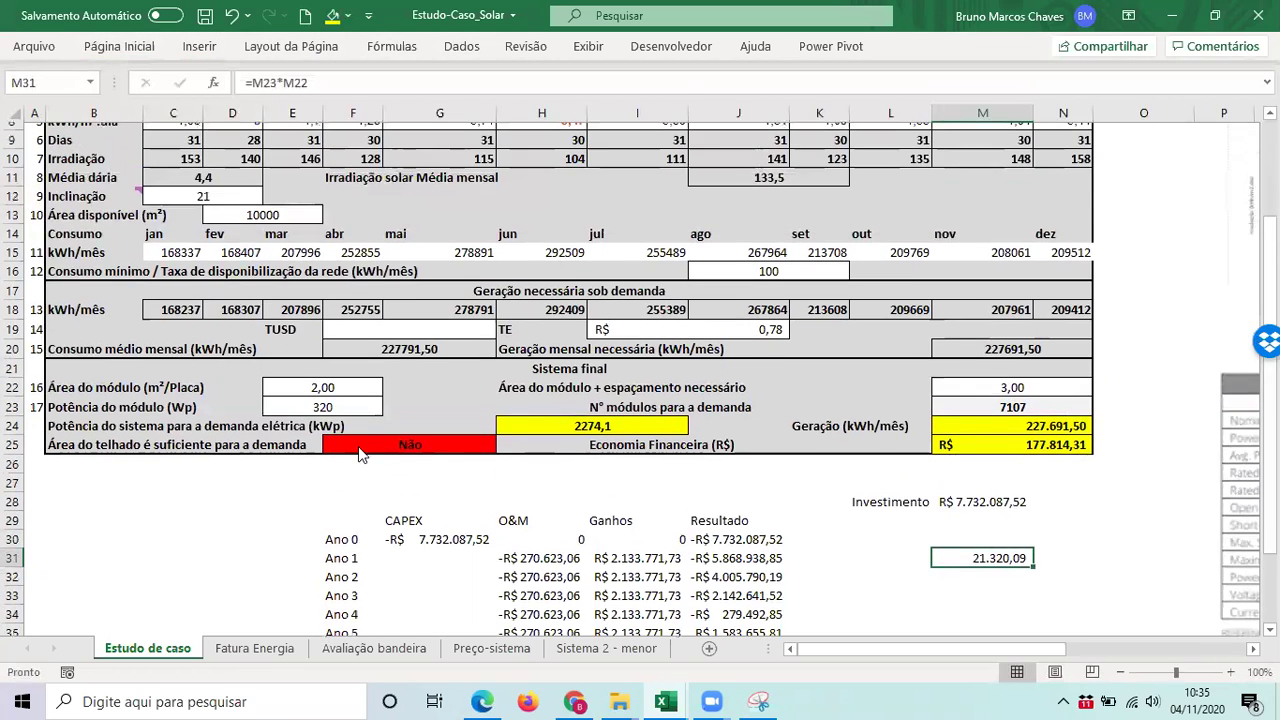
# - Compare the required area in M31 with the available area, and set Área disponível (m²) in D13 to 25000
pyautogui.scroll(2, 391, 428)
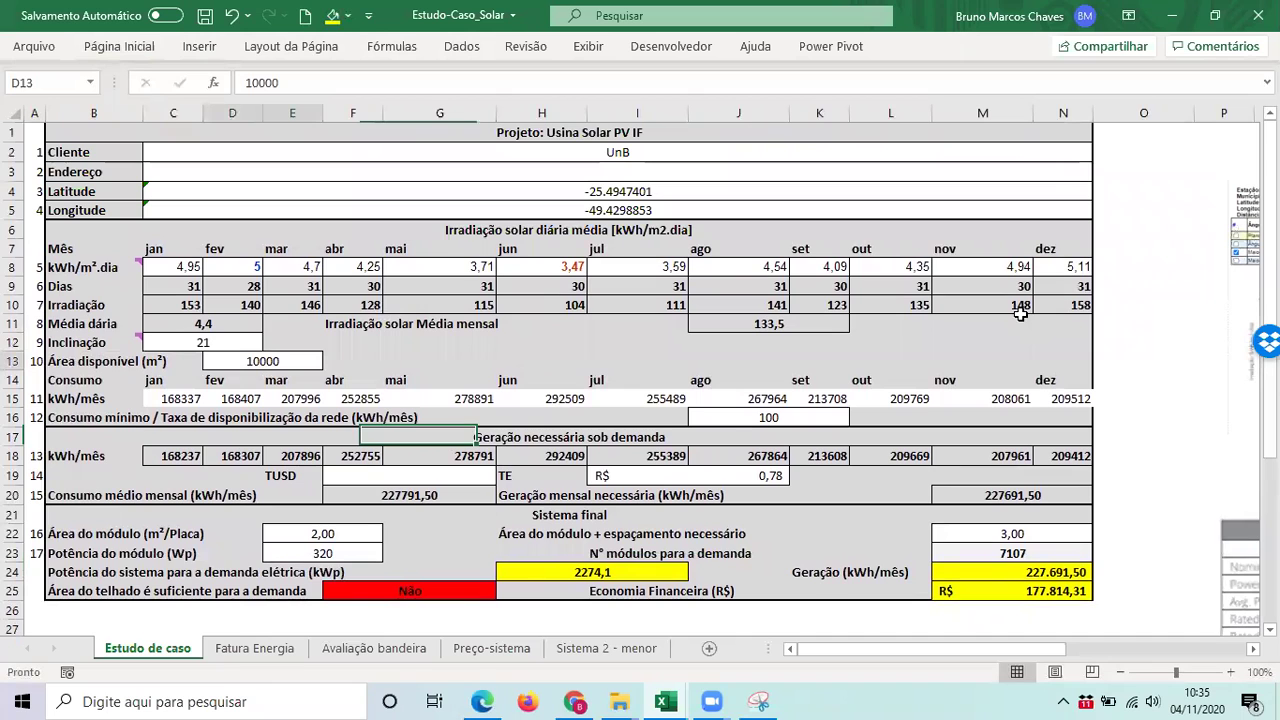
pyautogui.scroll(-3, 1026, 346)
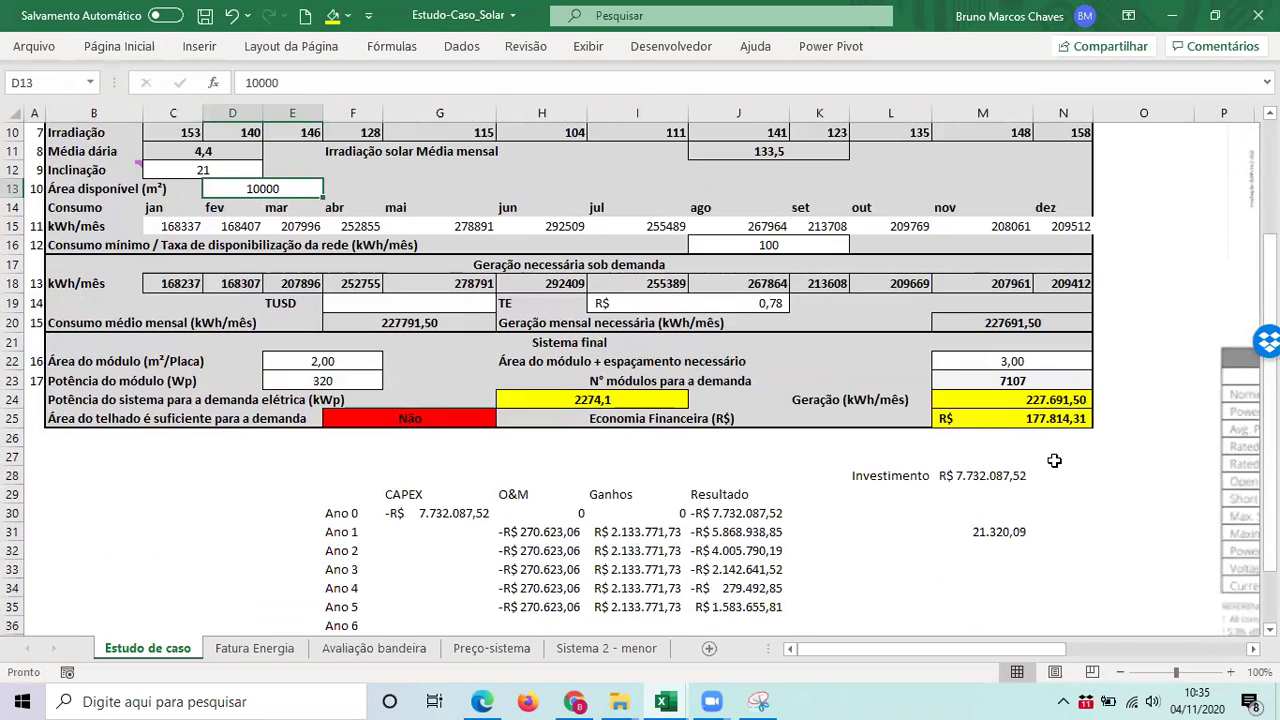
pyautogui.click(985, 531)
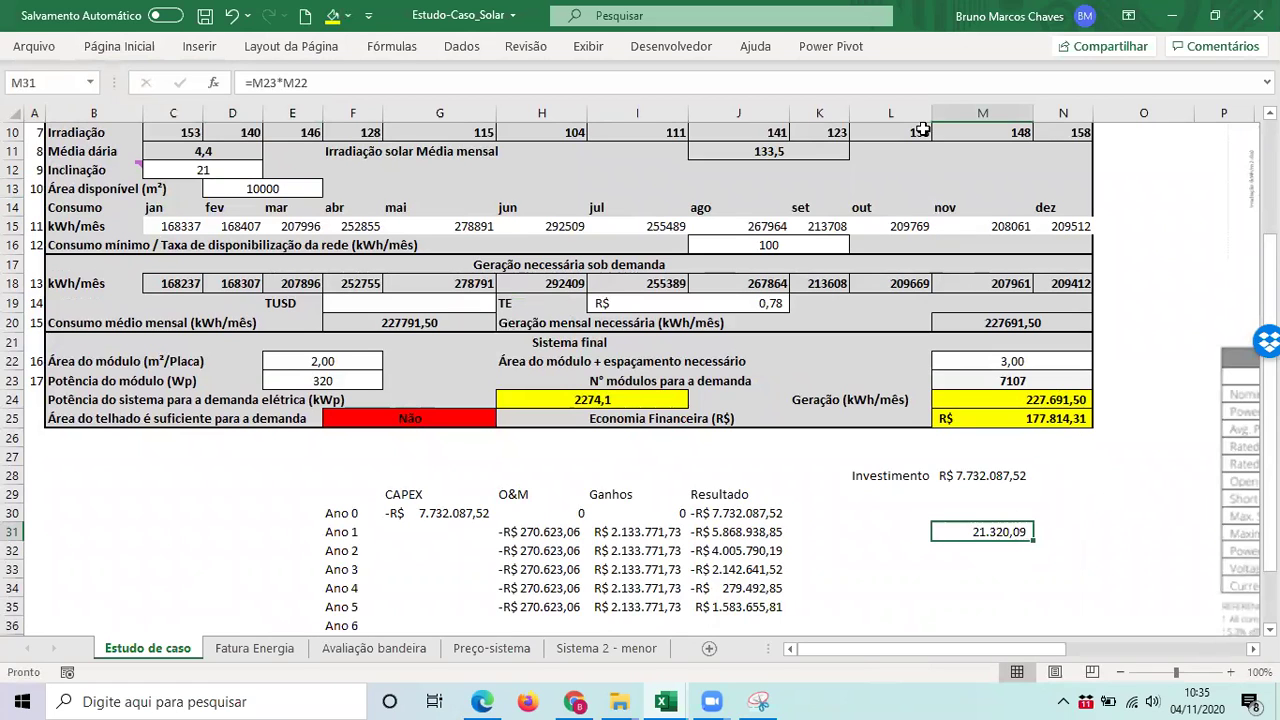
pyautogui.scroll(1, 293, 420)
pyautogui.hotkey('ctrl', 'z')
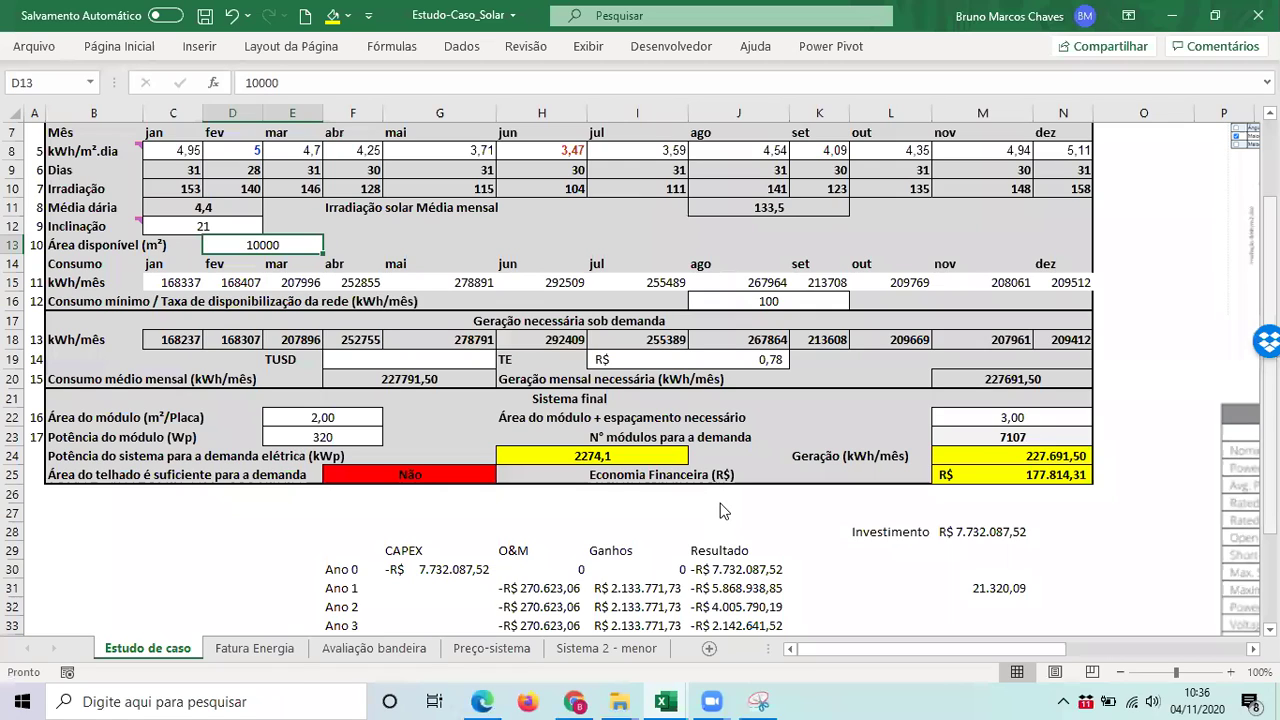
pyautogui.hotkey('ctrl', 'z')
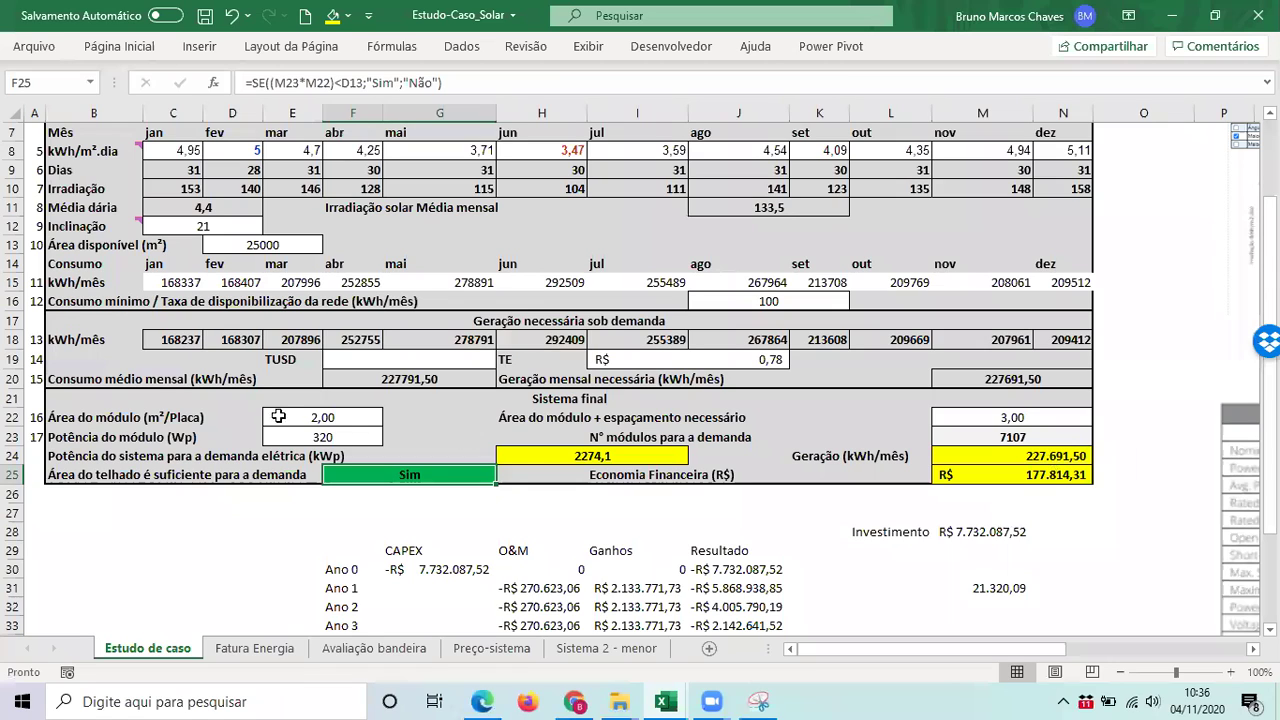
# - Set Potência do módulo (Wp) to 420 and check the module count in M23 and the required area in M31
pyautogui.moveTo(278, 417); pyautogui.dragTo(285, 437)
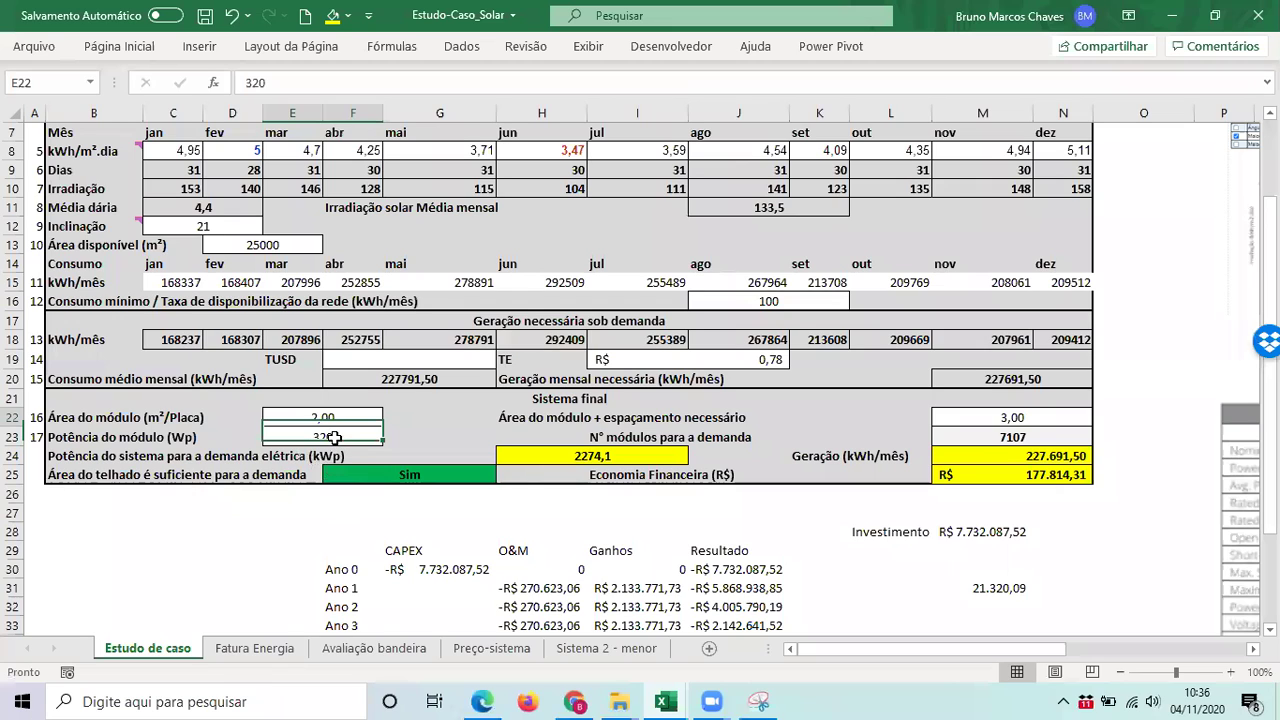
pyautogui.hotkey('ctrl', 'z')
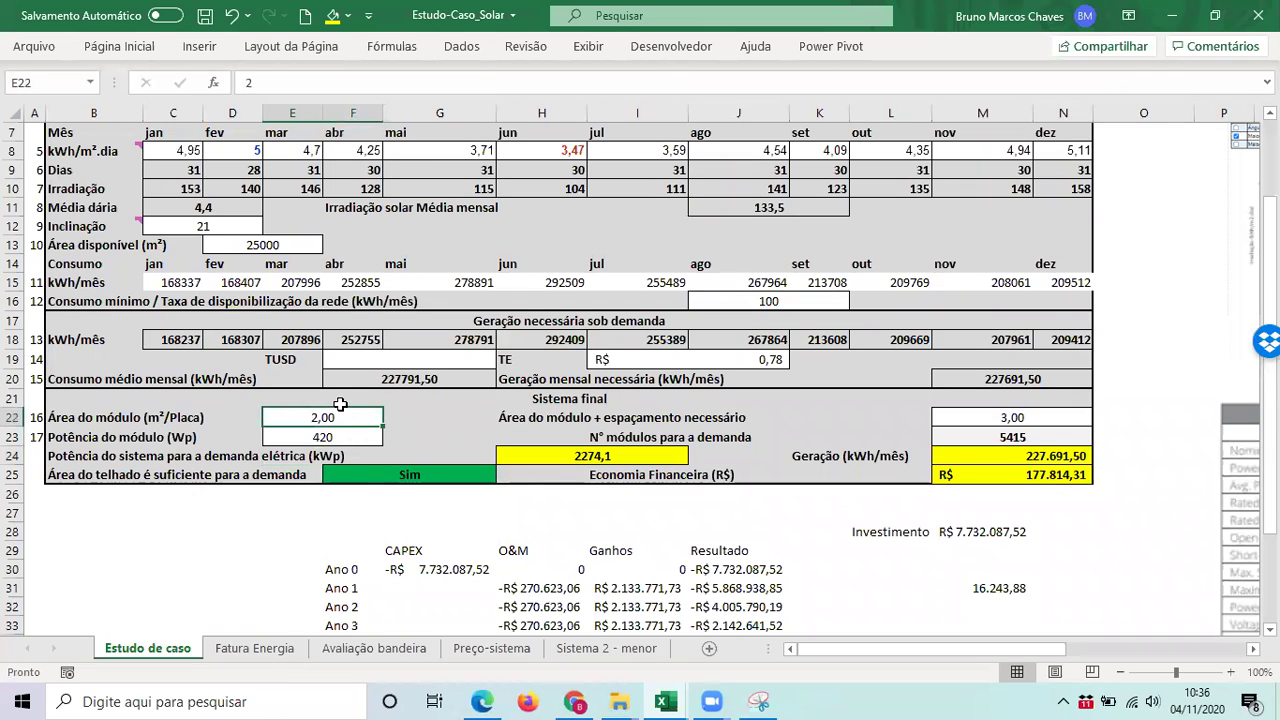
pyautogui.click(1022, 437)
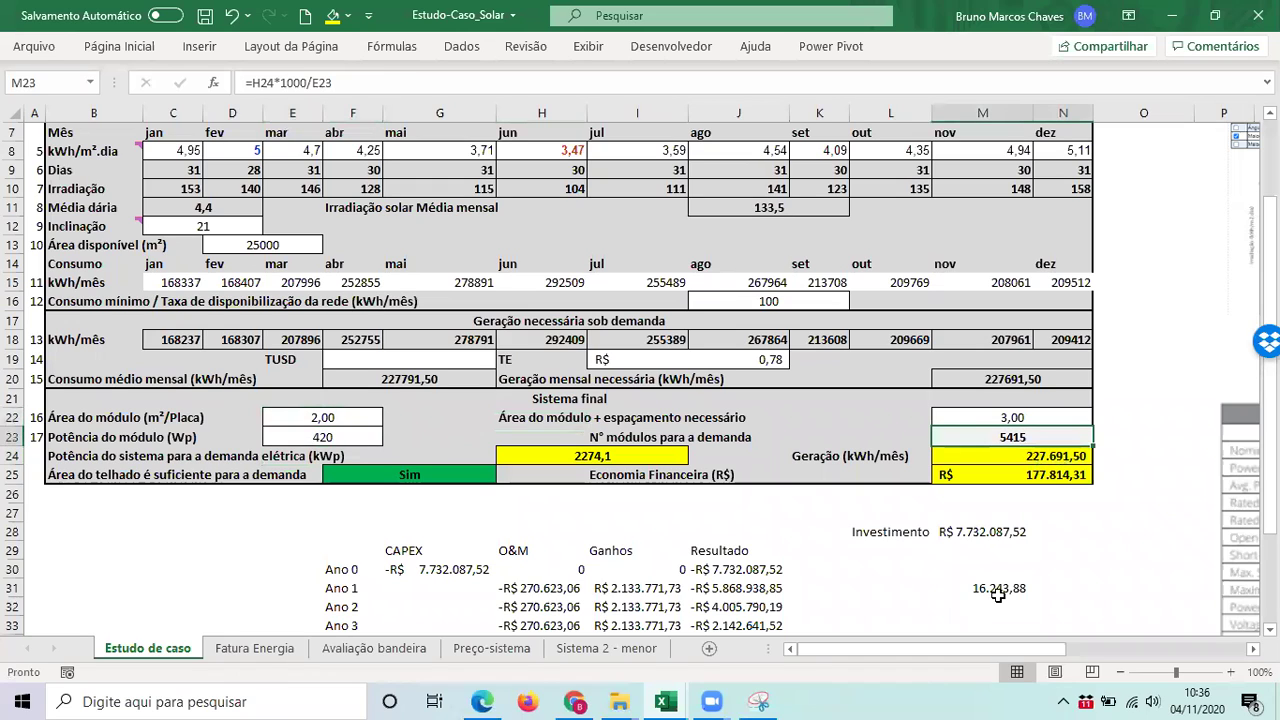
pyautogui.click(996, 590)
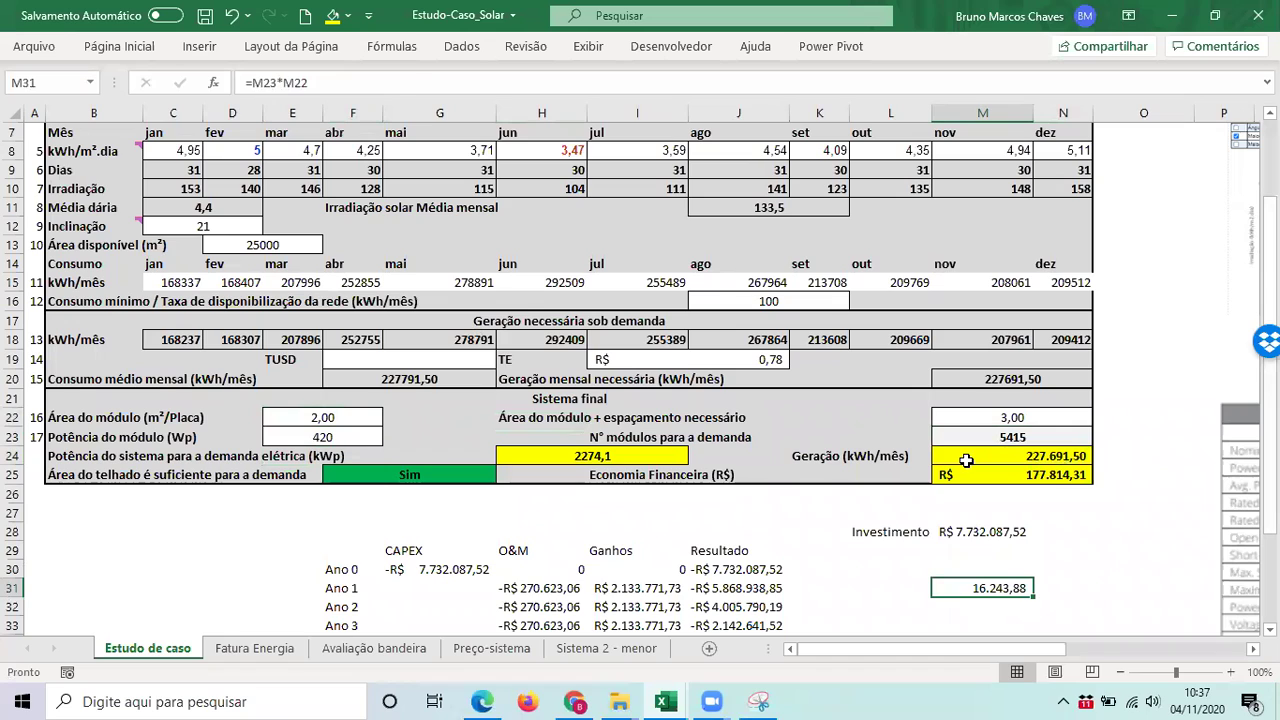
# - Examine the system power in H24 and the Geração formula in M24, including its 0,75 factor and the irradiation cell it uses
pyautogui.click(595, 456)
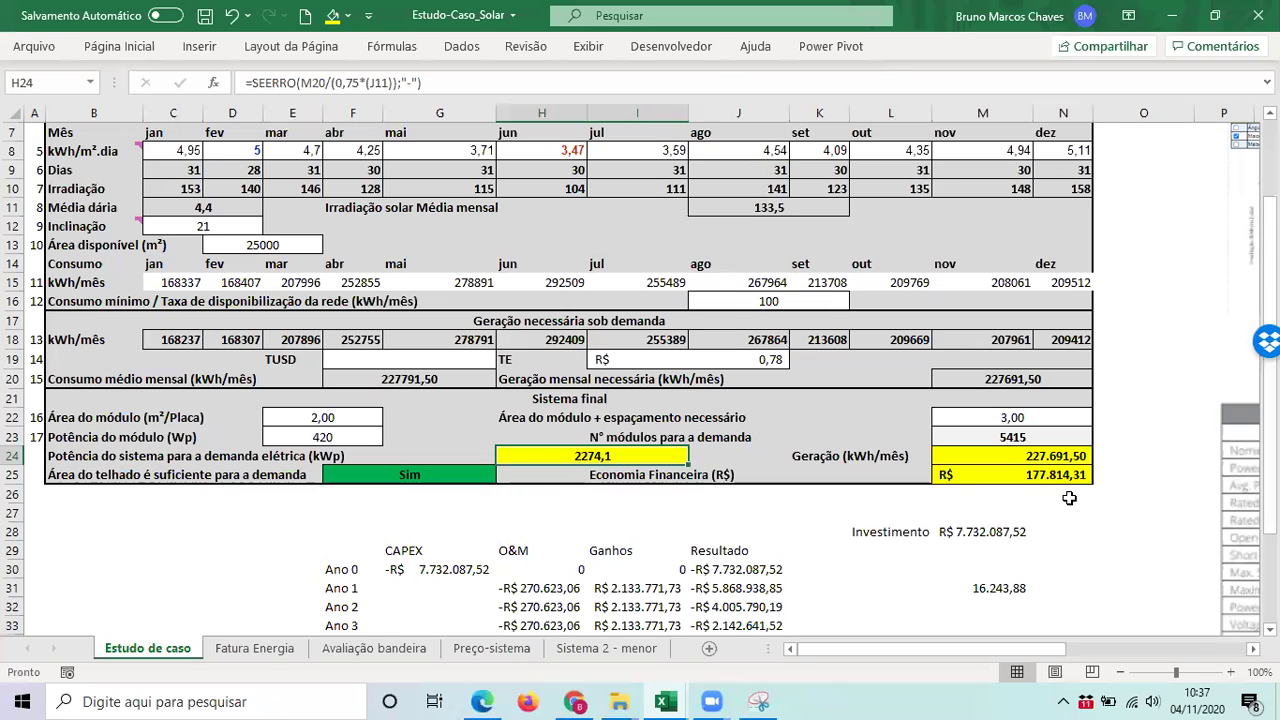
pyautogui.doubleClick(1035, 460)
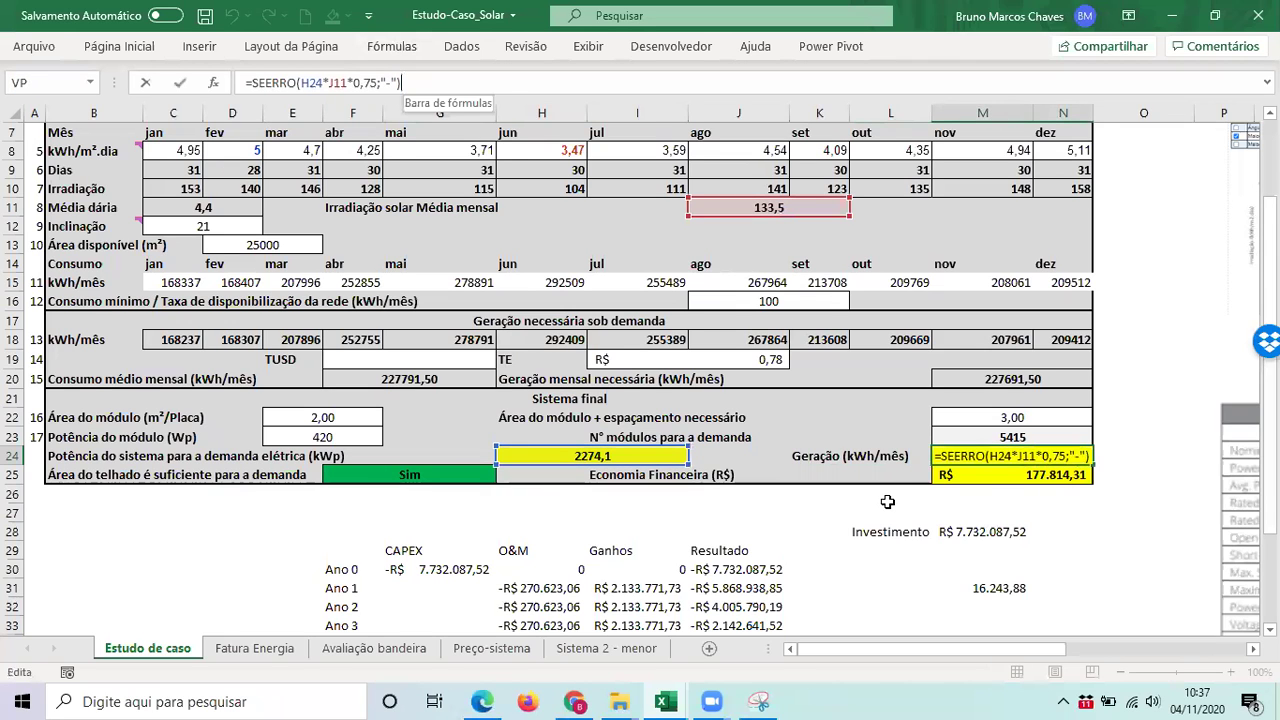
pyautogui.scroll(1, 780, 265)
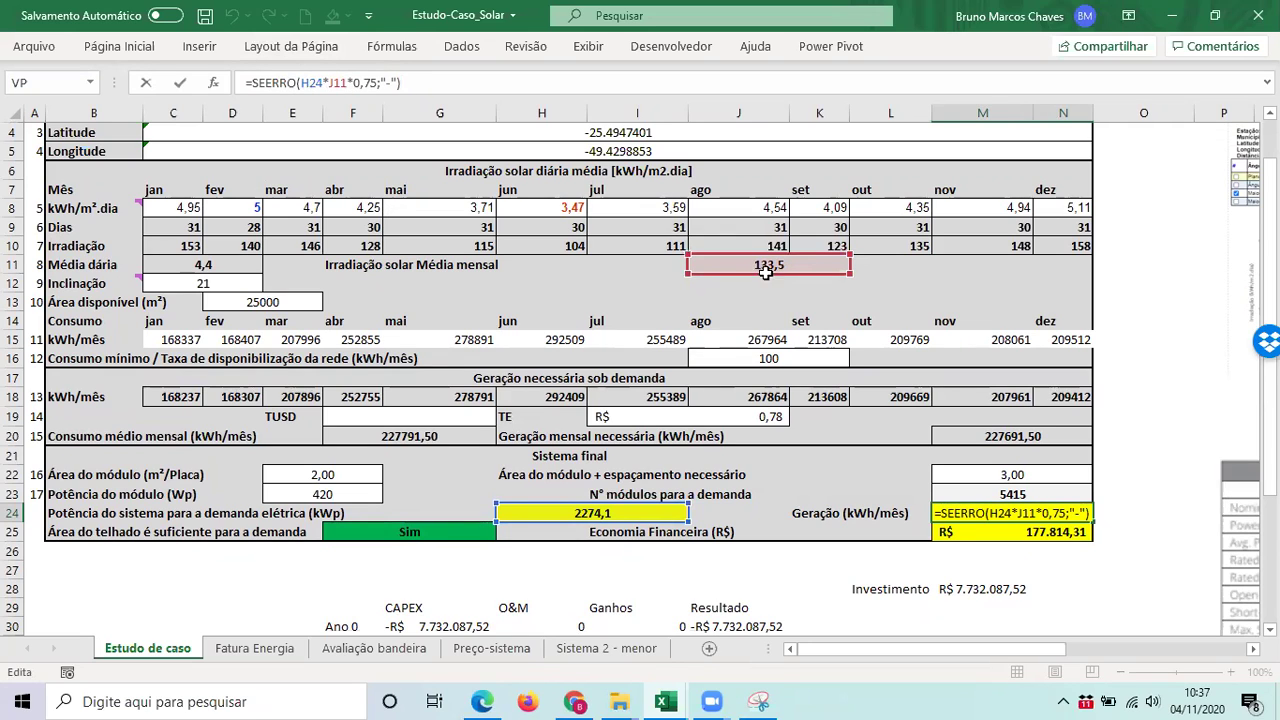
pyautogui.click(375, 82)
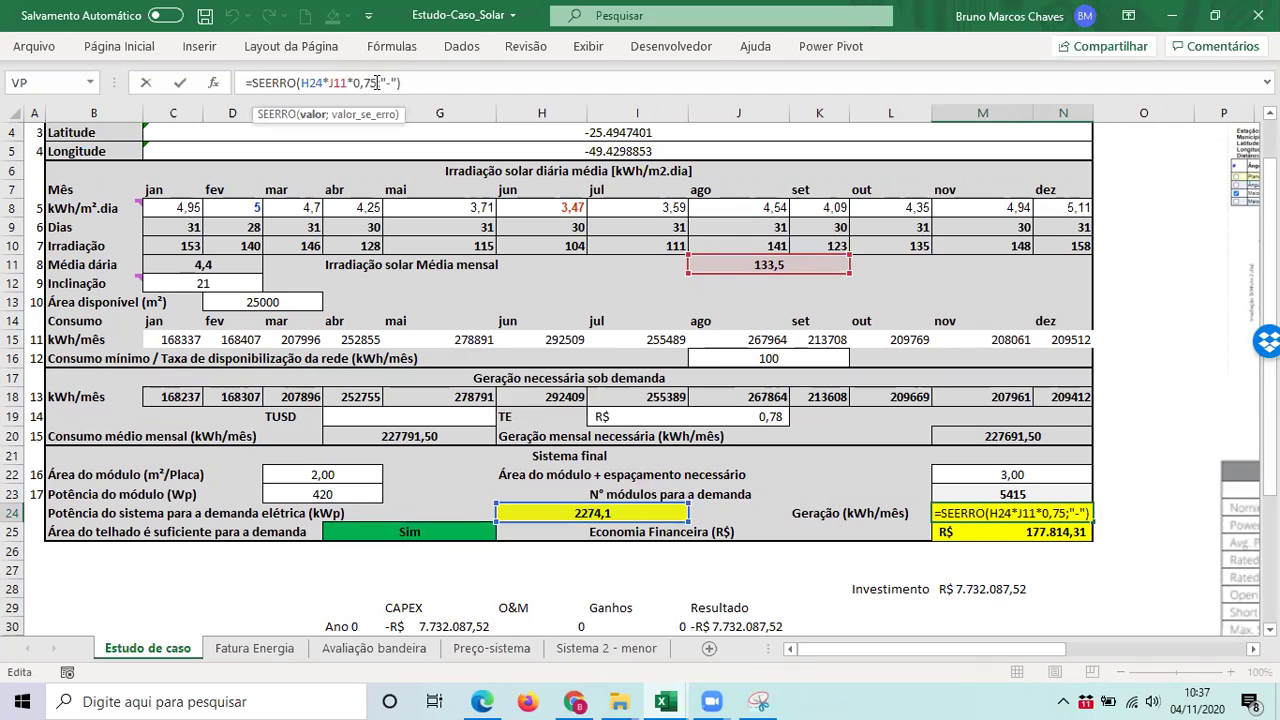
pyautogui.moveTo(376, 82); pyautogui.dragTo(347, 82)
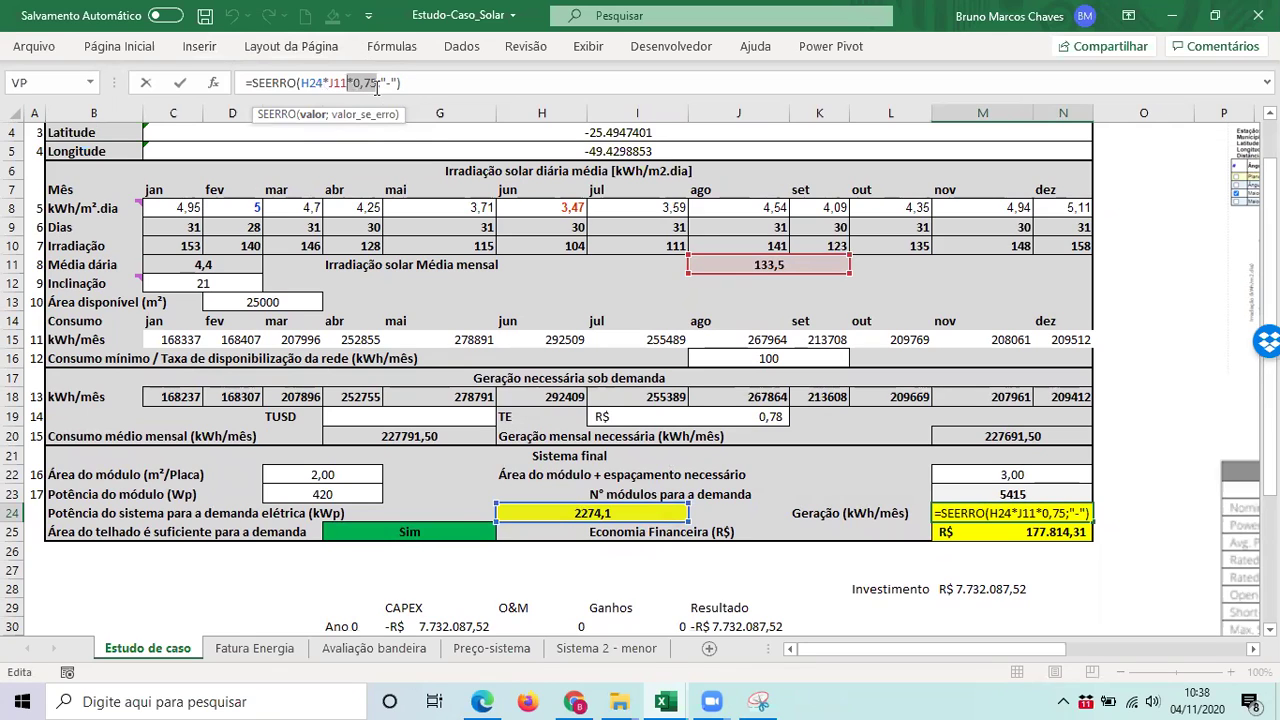
pyautogui.moveTo(377, 86)
pyautogui.mouseDown()
pyautogui.moveTo(365, 67)
pyautogui.moveTo(403, 80)
pyautogui.moveTo(403, 100)
pyautogui.moveTo(350, 85)
pyautogui.moveTo(376, 90)
pyautogui.mouseUp()
pyautogui.click(1149, 384)
pyautogui.click(1060, 515)
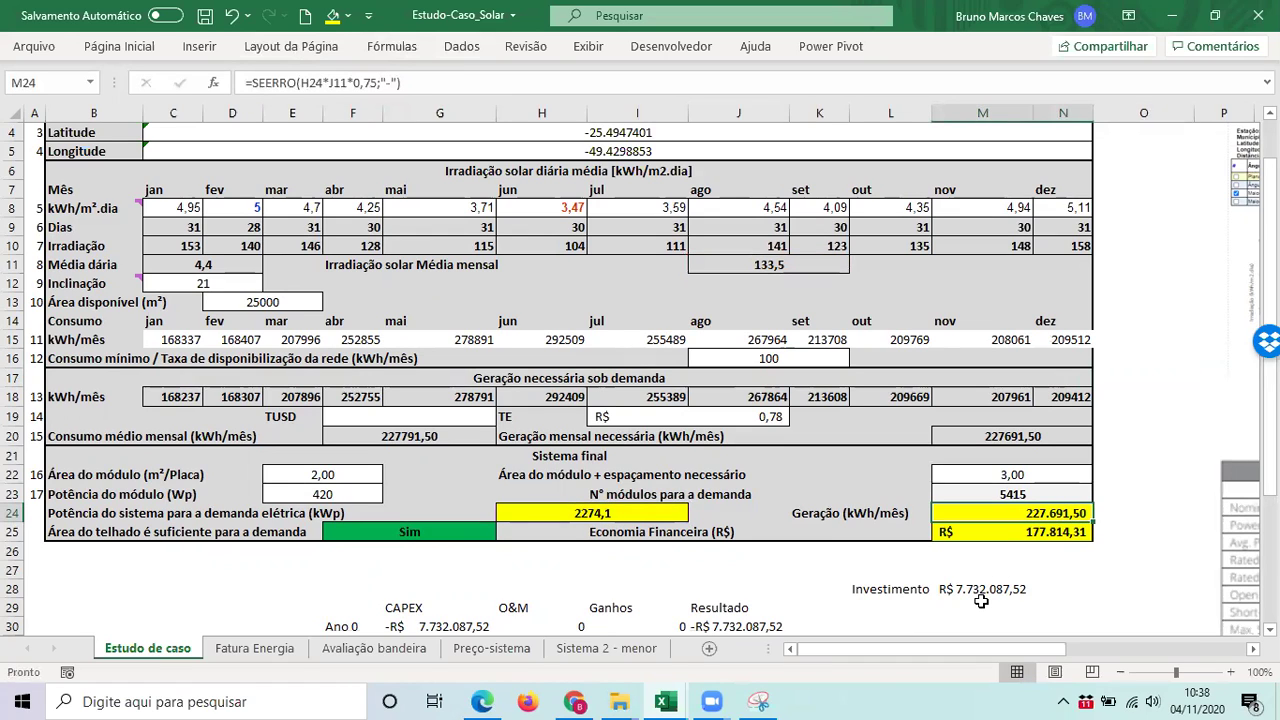
# - Examine the Economia Financeira formula in M25 together with Geração in M24 and the system power in H24
pyautogui.click(1000, 533)
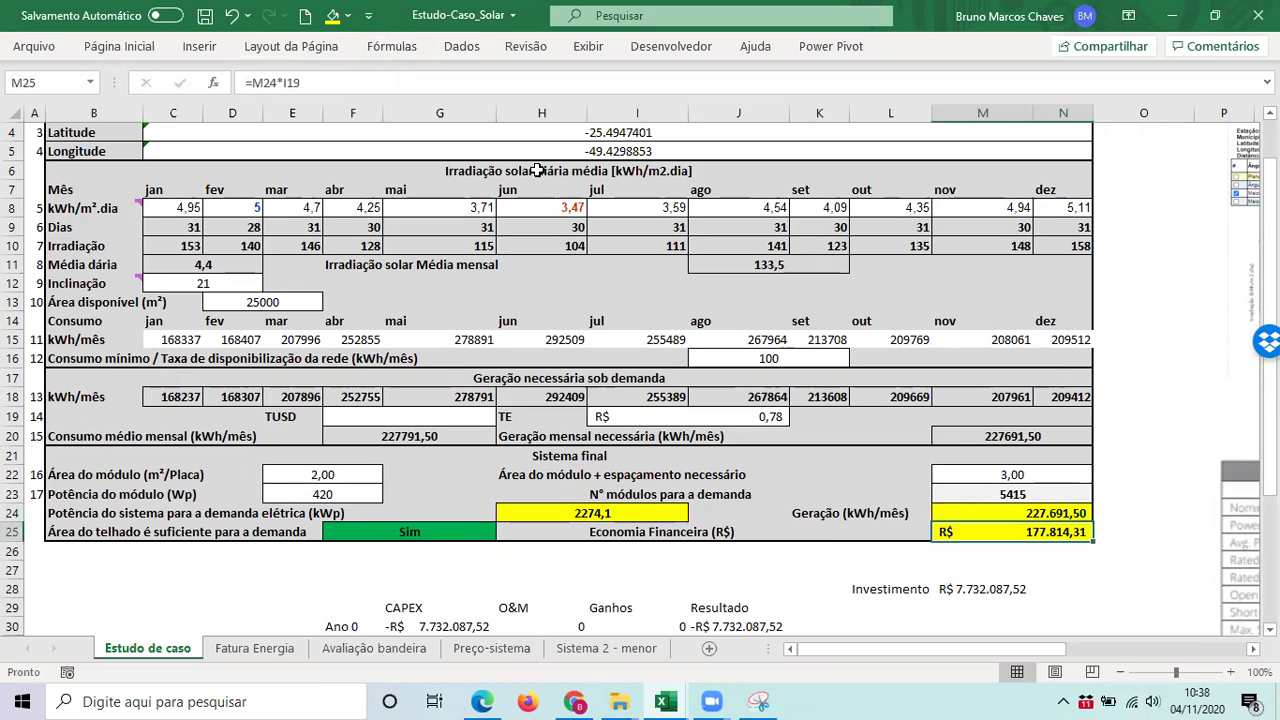
pyautogui.doubleClick(1000, 533)
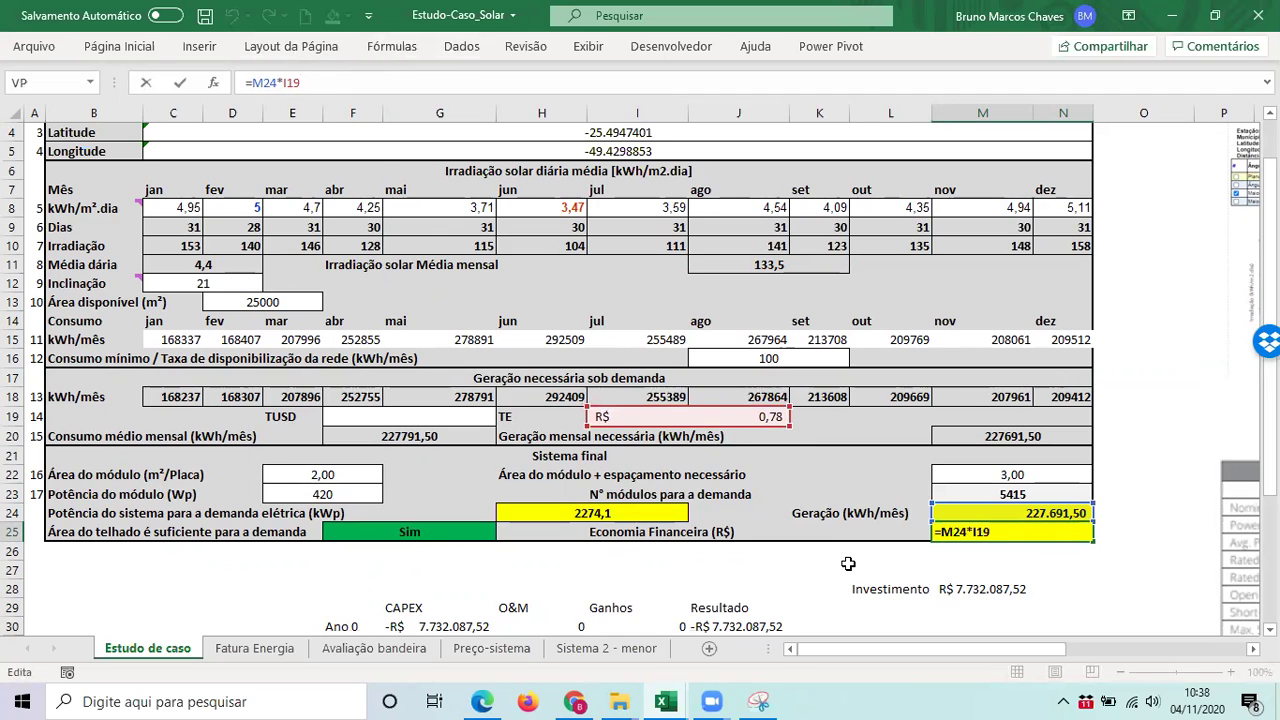
pyautogui.scroll(-2, 840, 560)
pyautogui.scroll(-3, 828, 550)
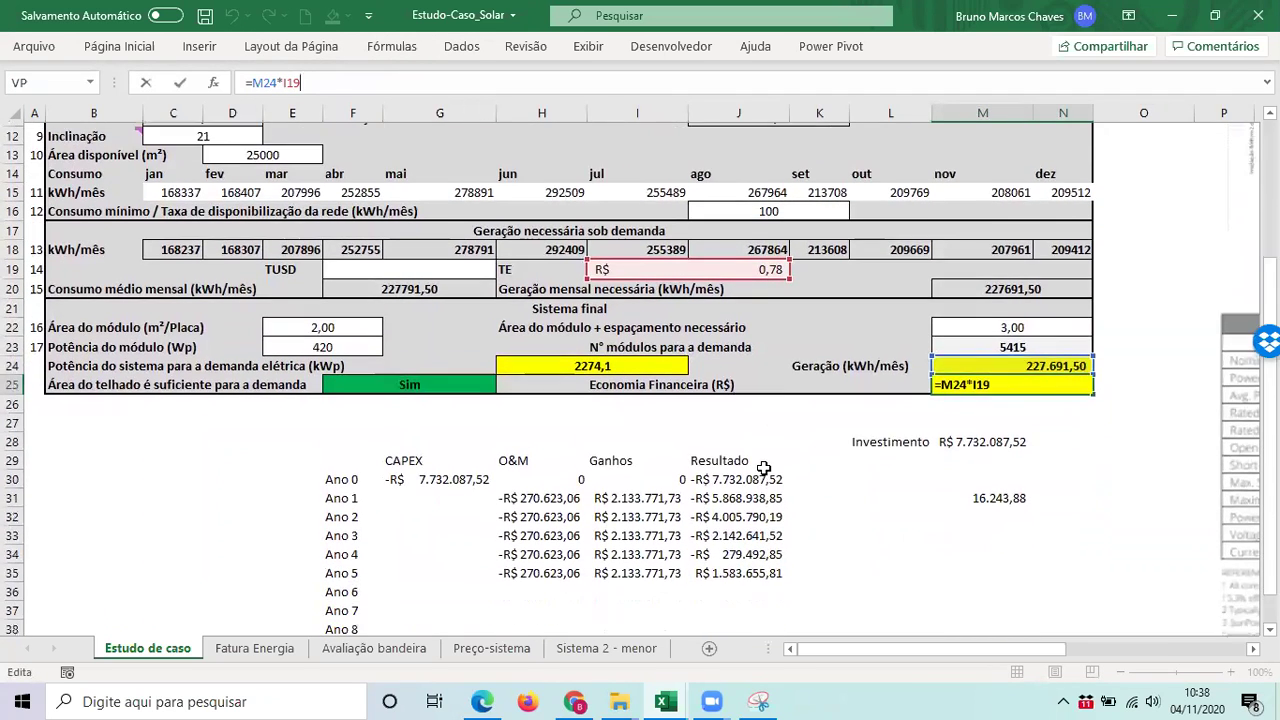
pyautogui.moveTo(815, 405); pyautogui.dragTo(849, 435)
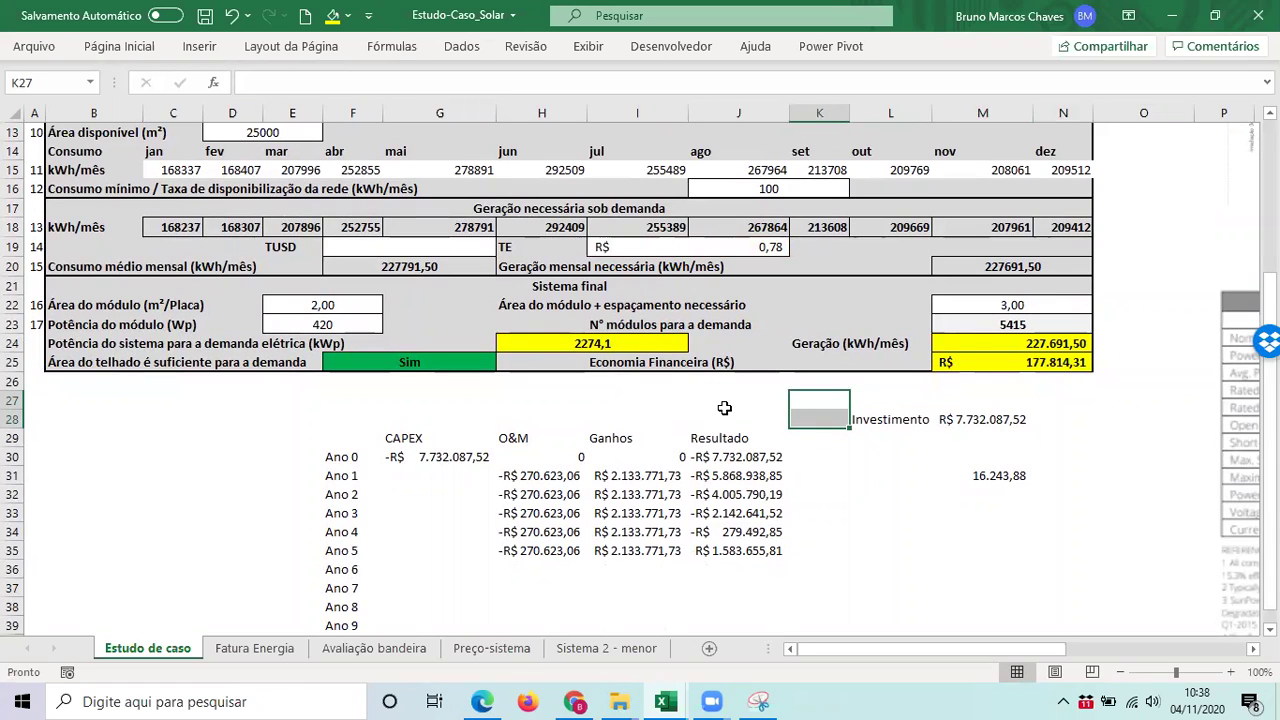
pyautogui.click(1008, 343)
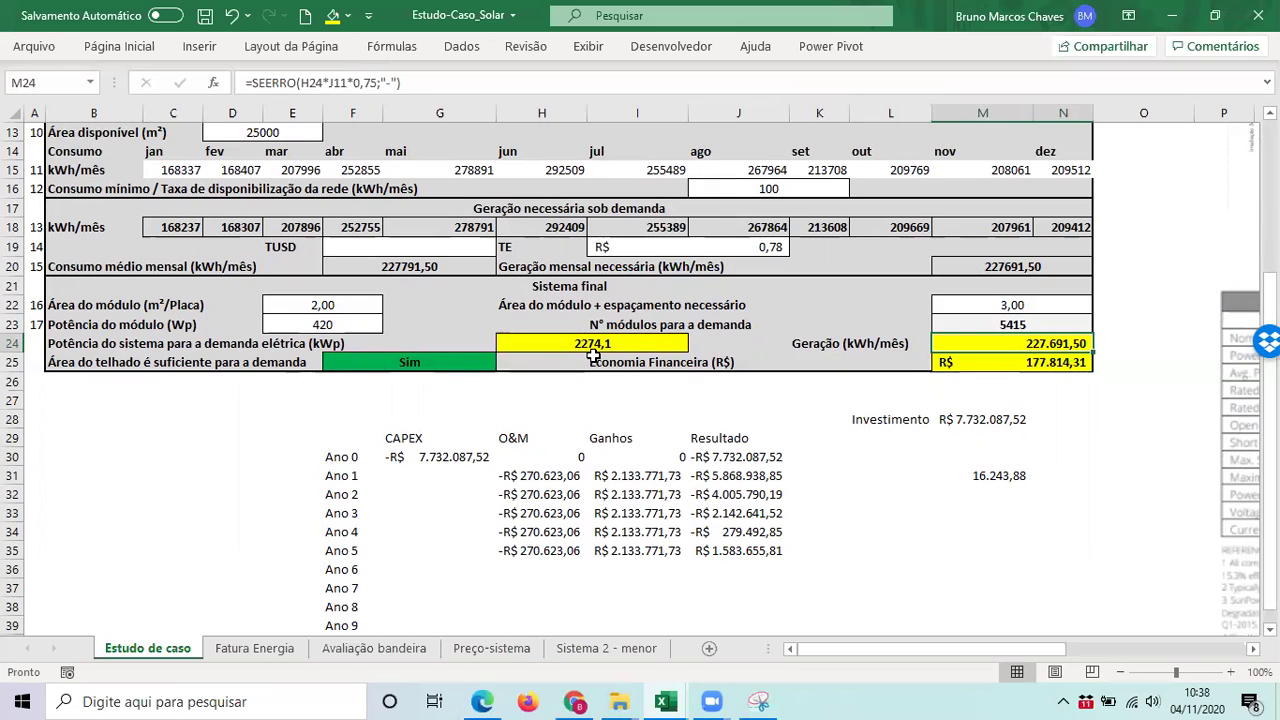
pyautogui.click(640, 343)
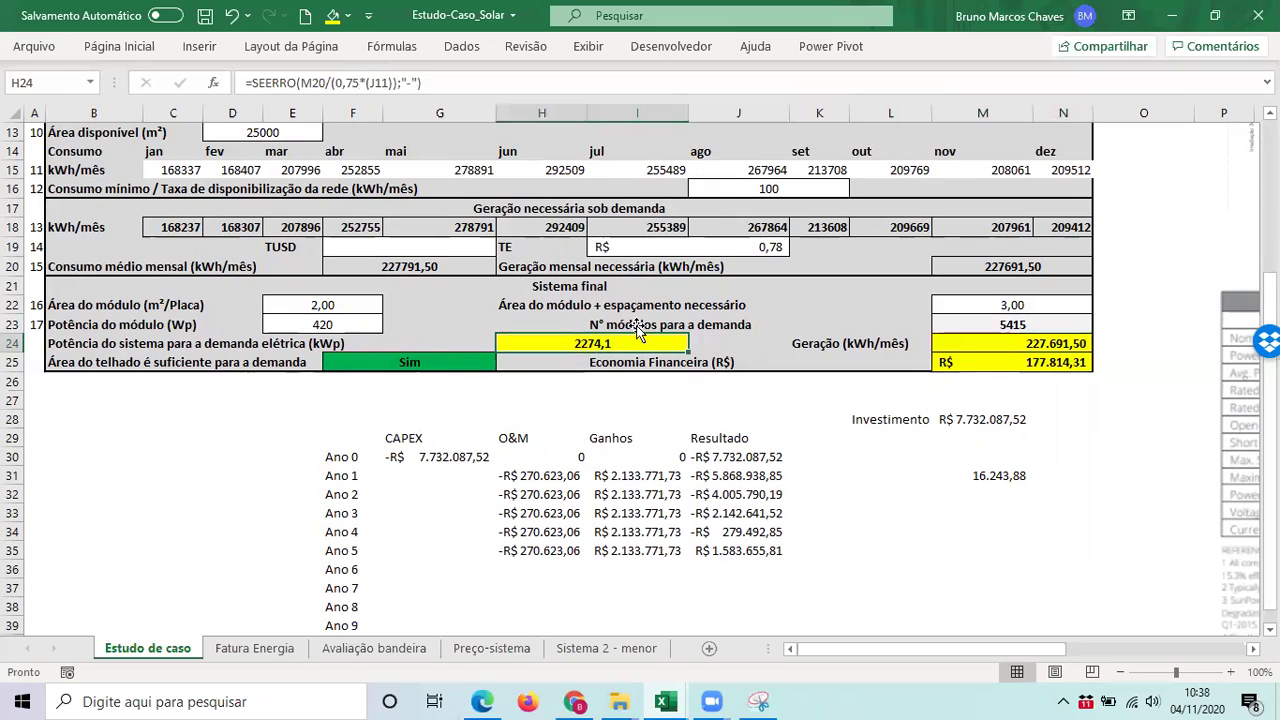
pyautogui.click(996, 367)
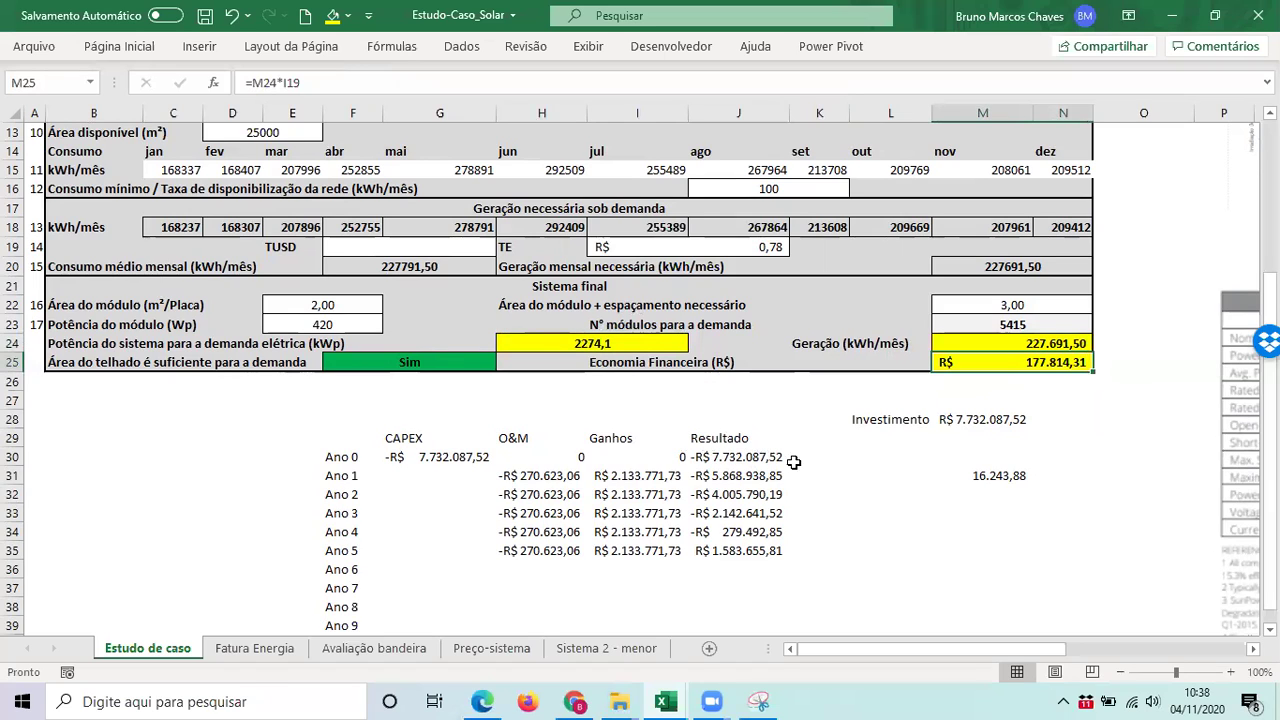
# - Clear the existing Investimento formula in M28
pyautogui.click(975, 417)
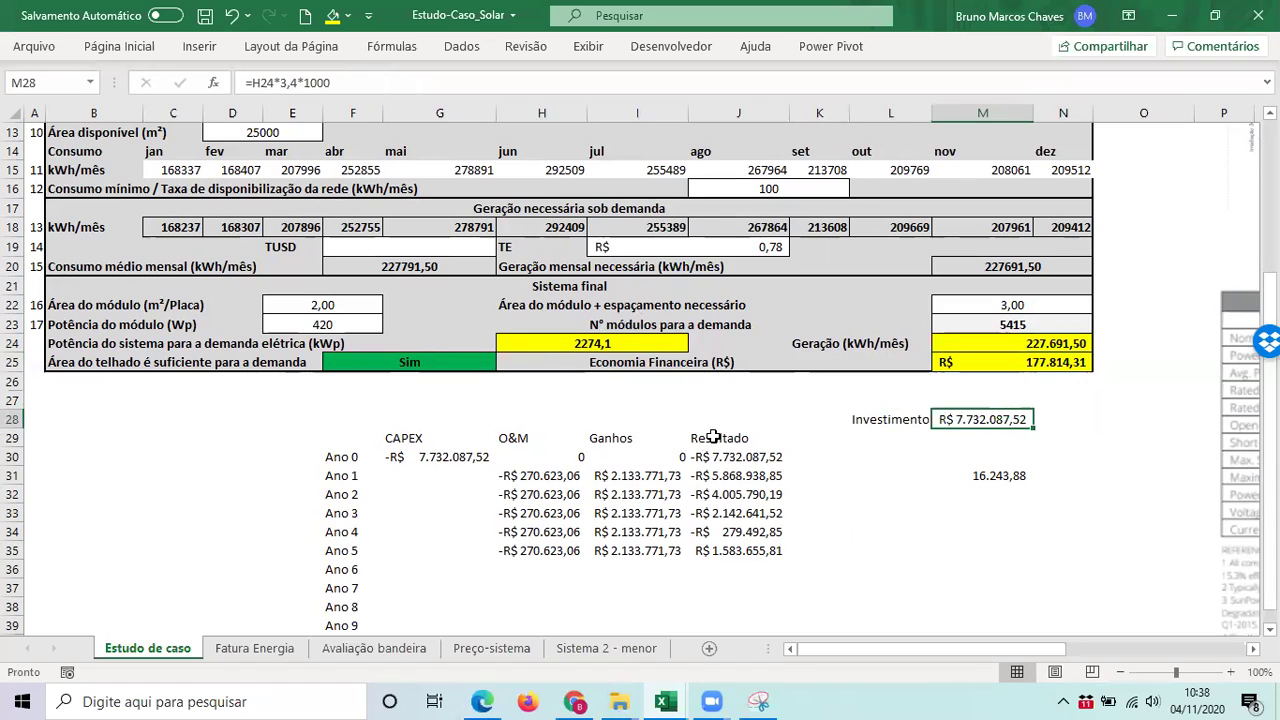
pyautogui.press('Delete')
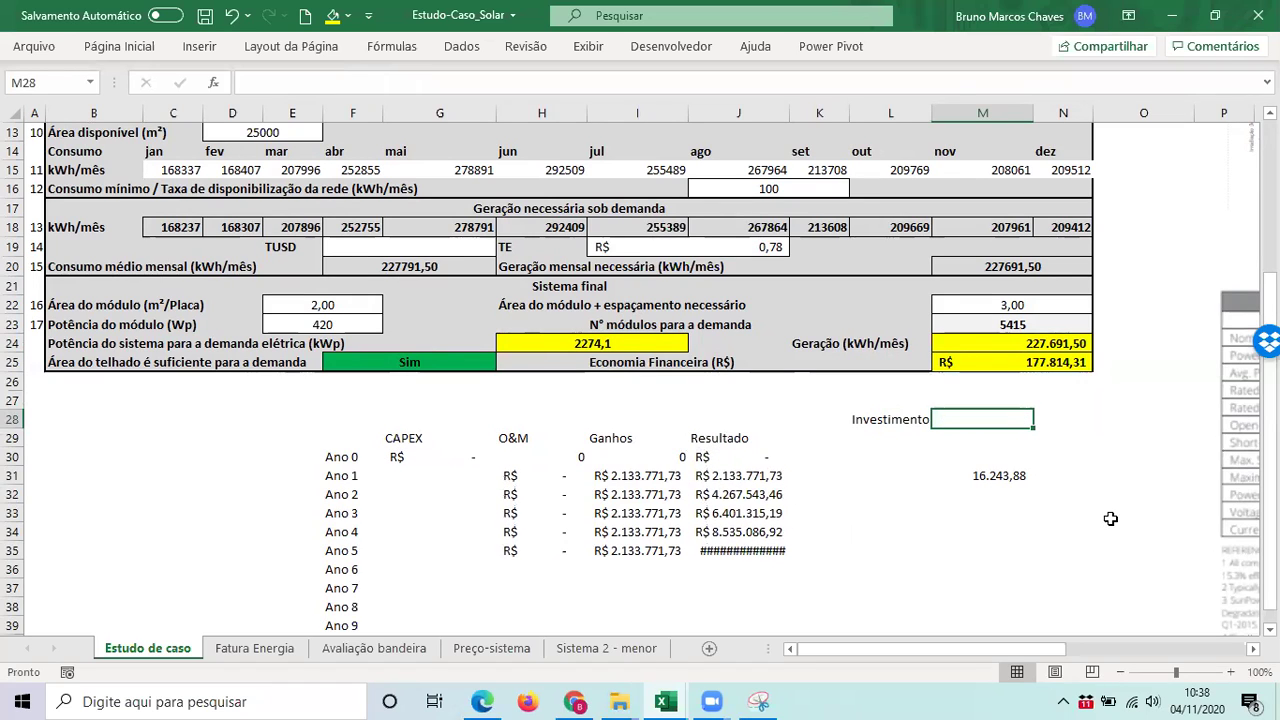
pyautogui.write('=')
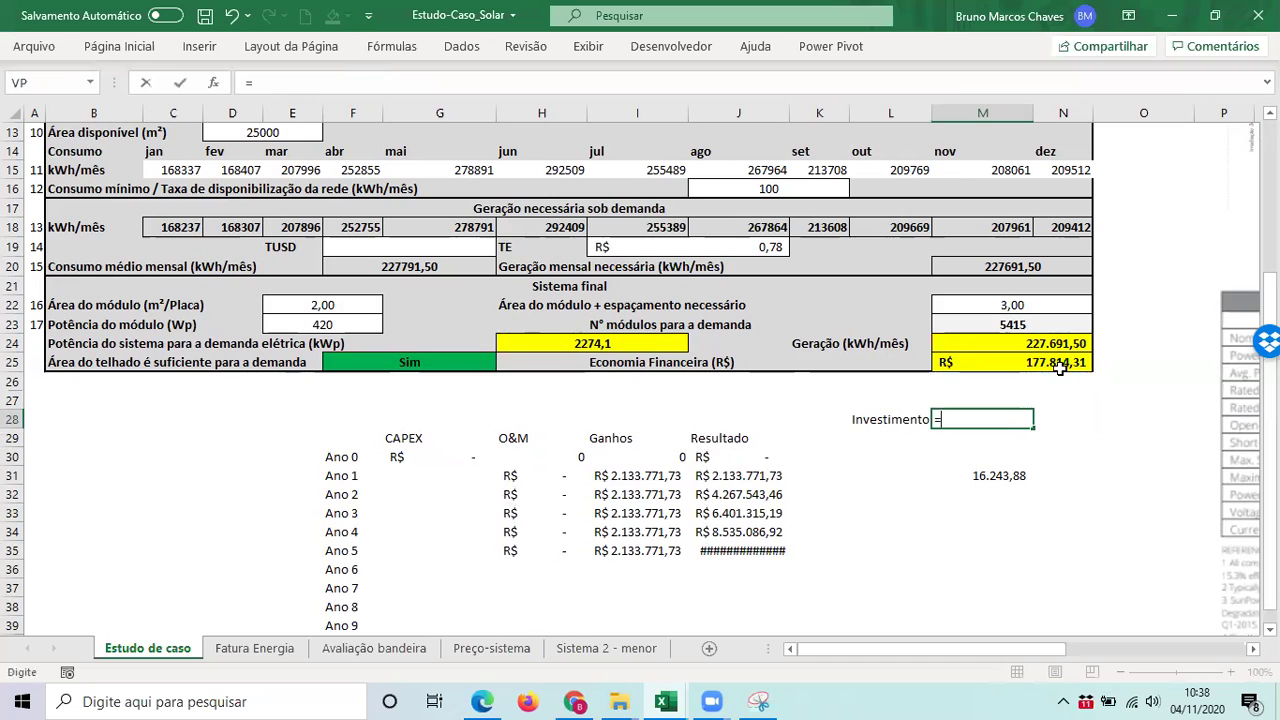
pyautogui.click(645, 343)
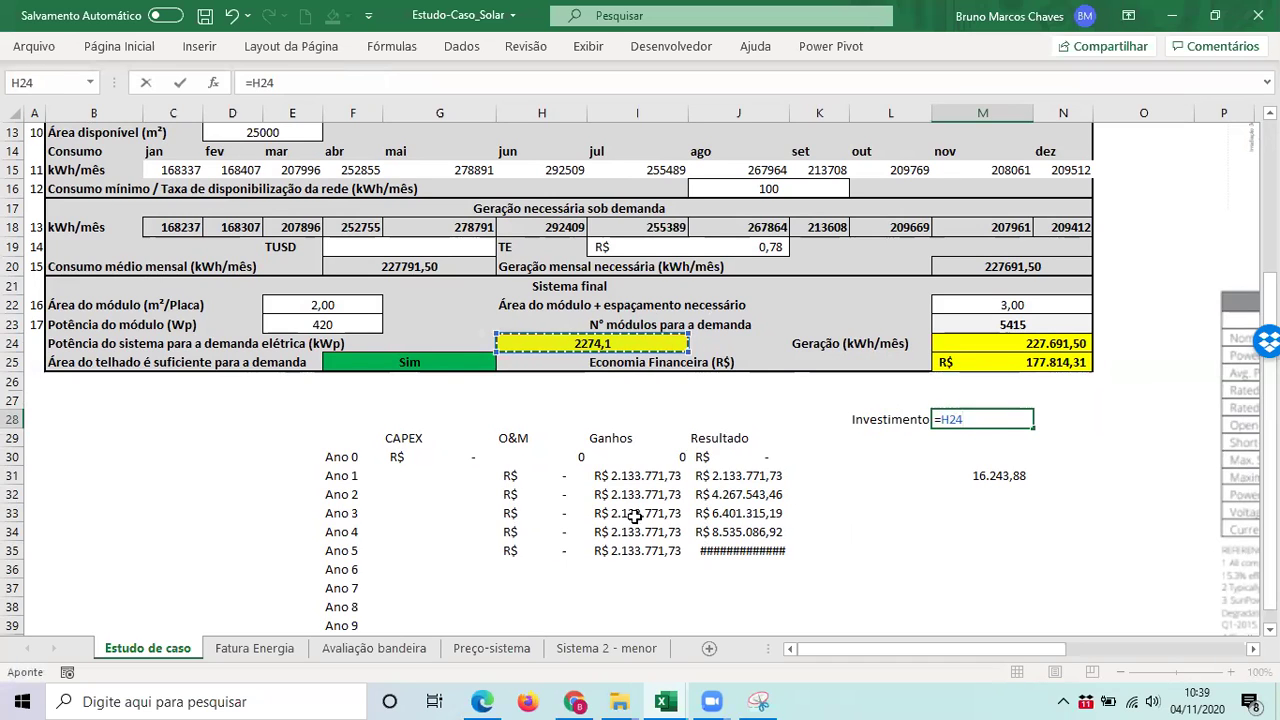
pyautogui.press('Escape')
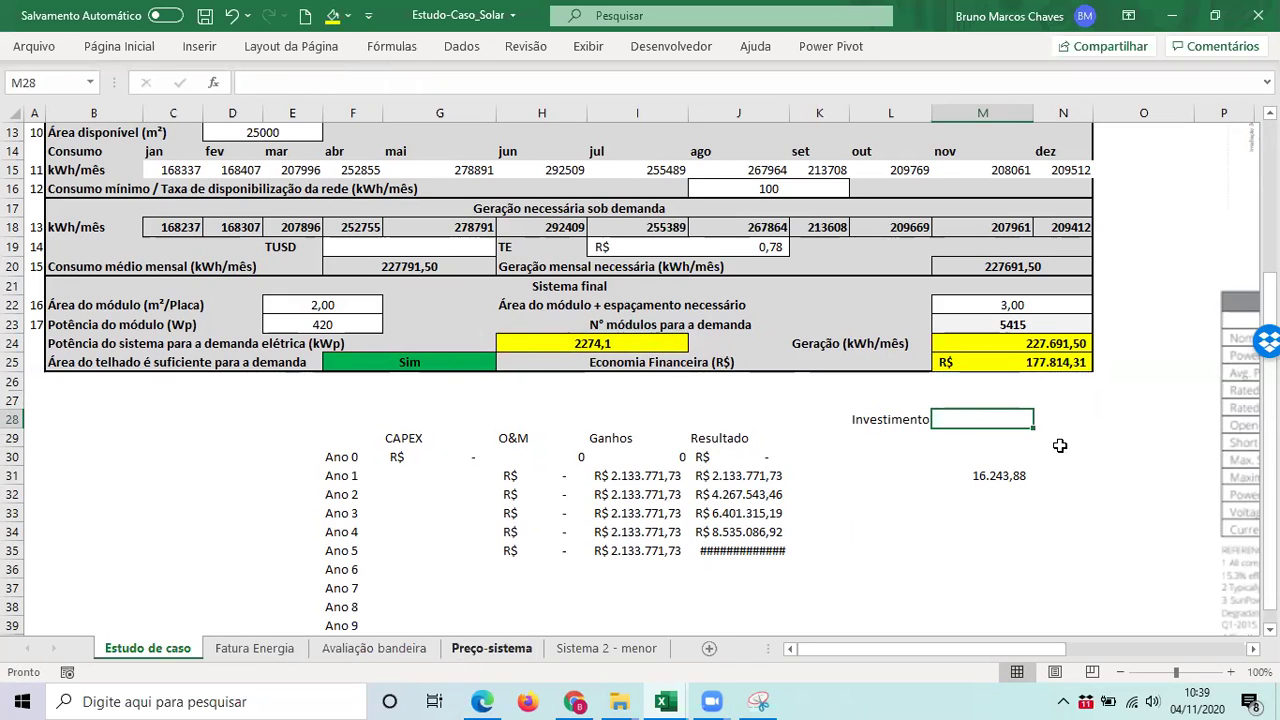
# - Go to the Preço-sistema sheet and examine the GREENER chart of R$/Wp prices by system size
pyautogui.hotkey('ctrl', 'pagedown')
pyautogui.hotkey('ctrl', 'pagedown')
pyautogui.hotkey('ctrl', 'pagedown')
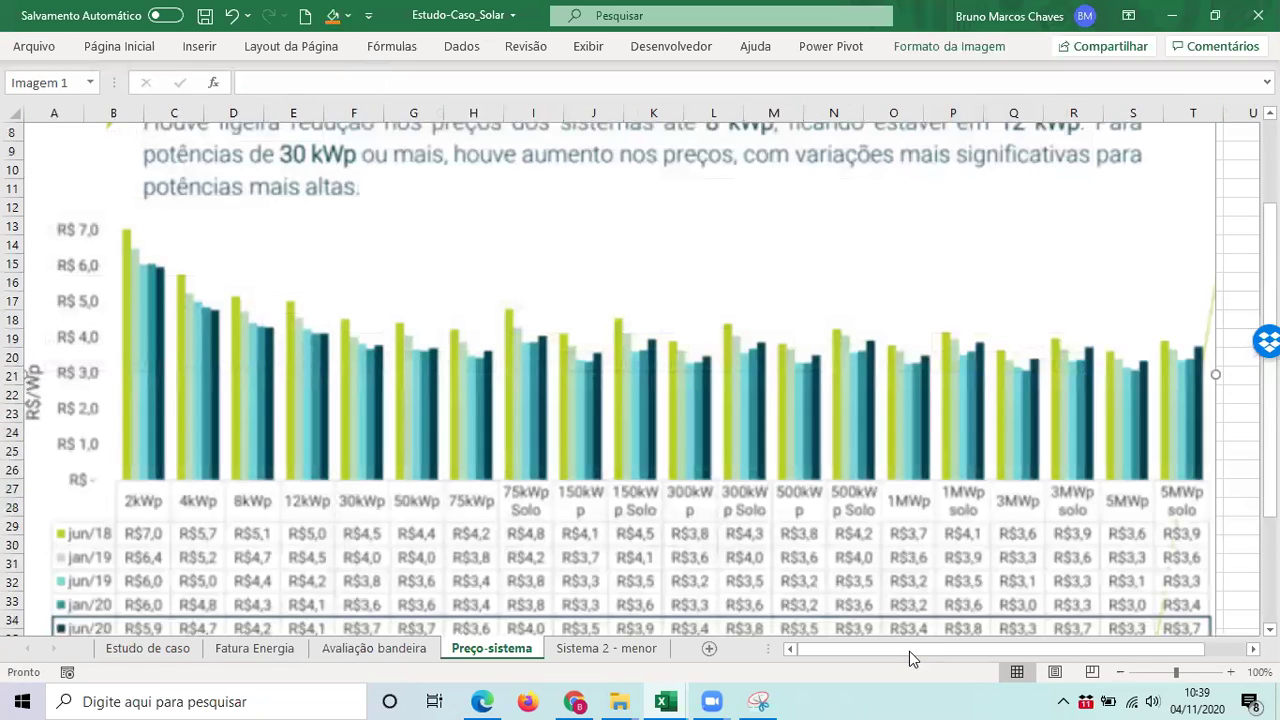
pyautogui.scroll(-1, 909, 651)
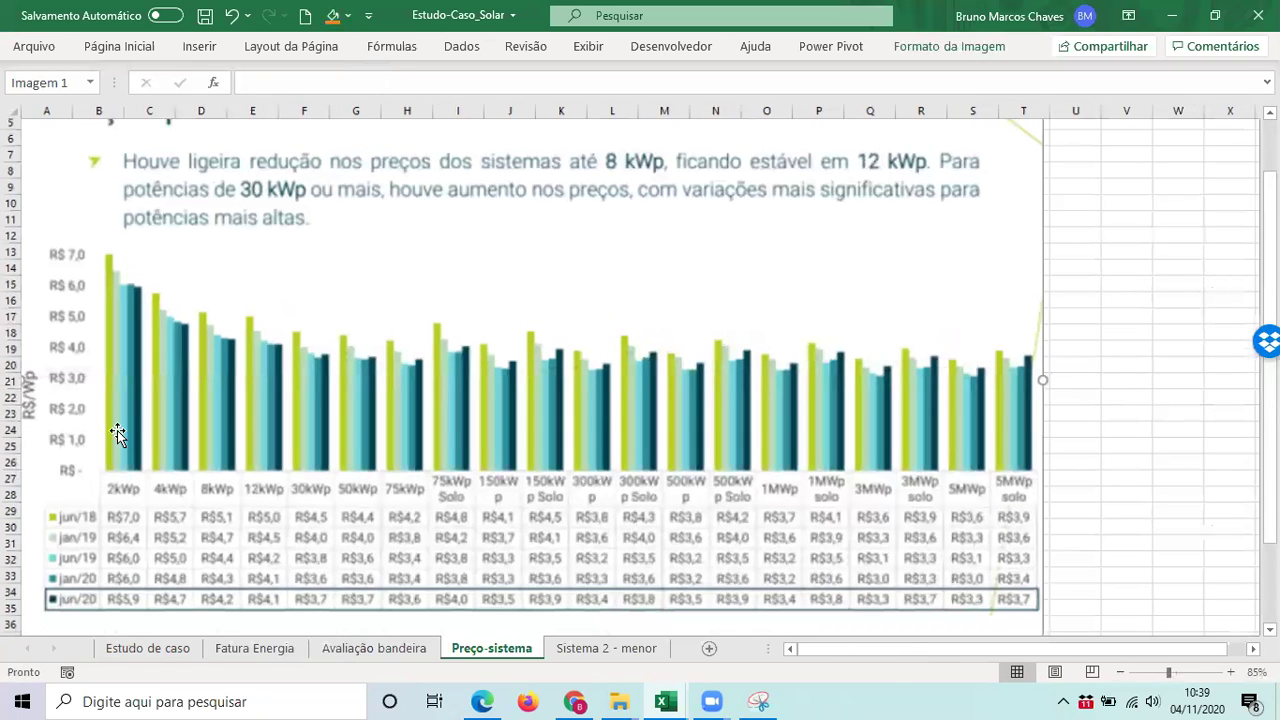
pyautogui.scroll(-1, 129, 452)
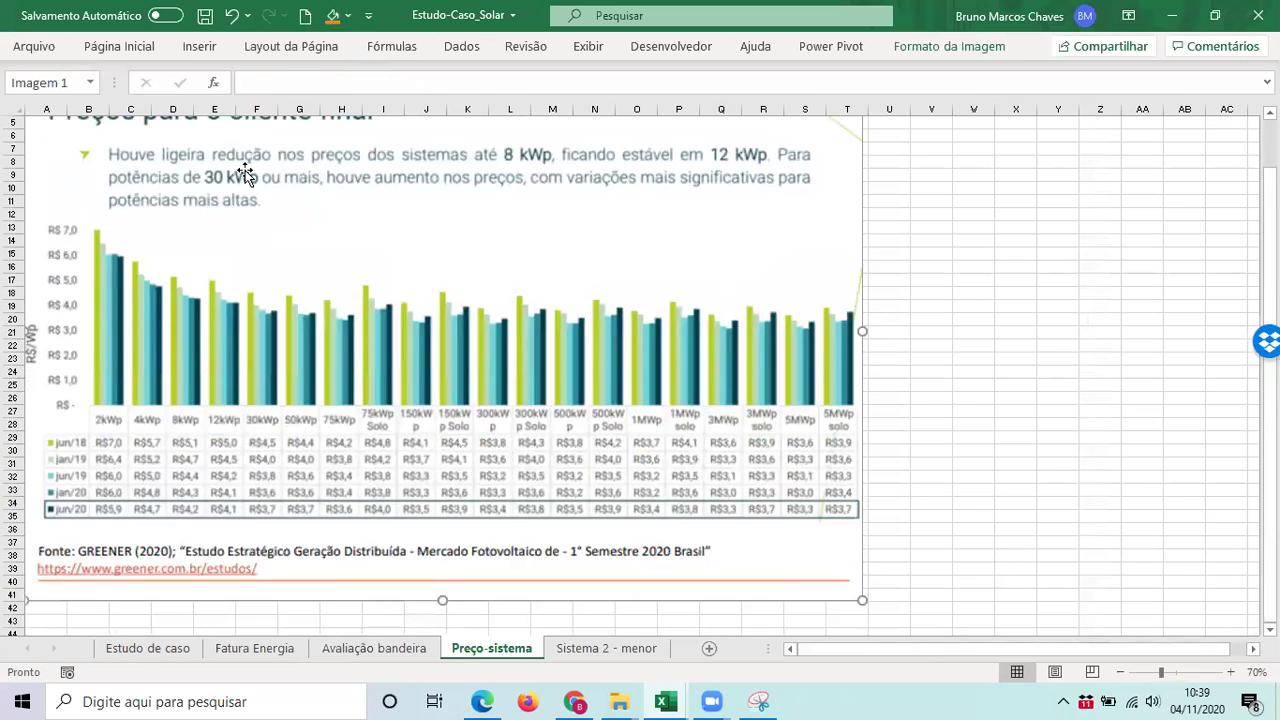
pyautogui.scroll(1, 33, 315)
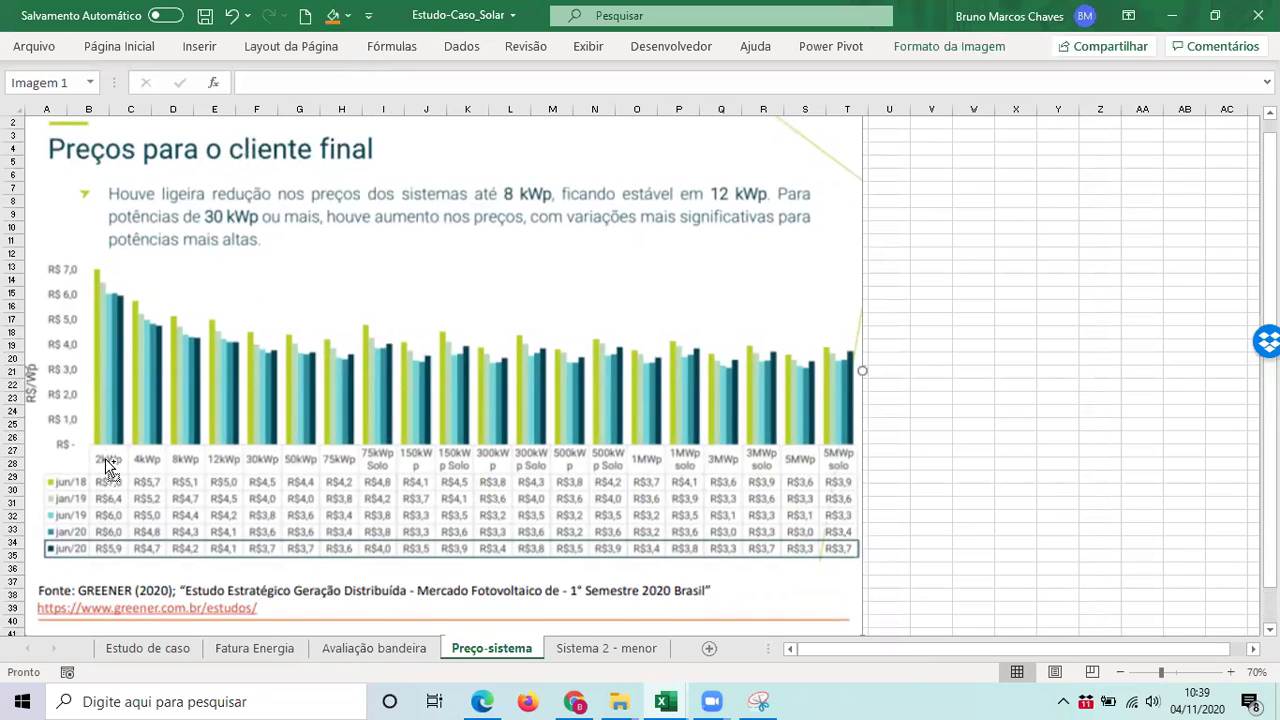
pyautogui.scroll(1, 122, 482)
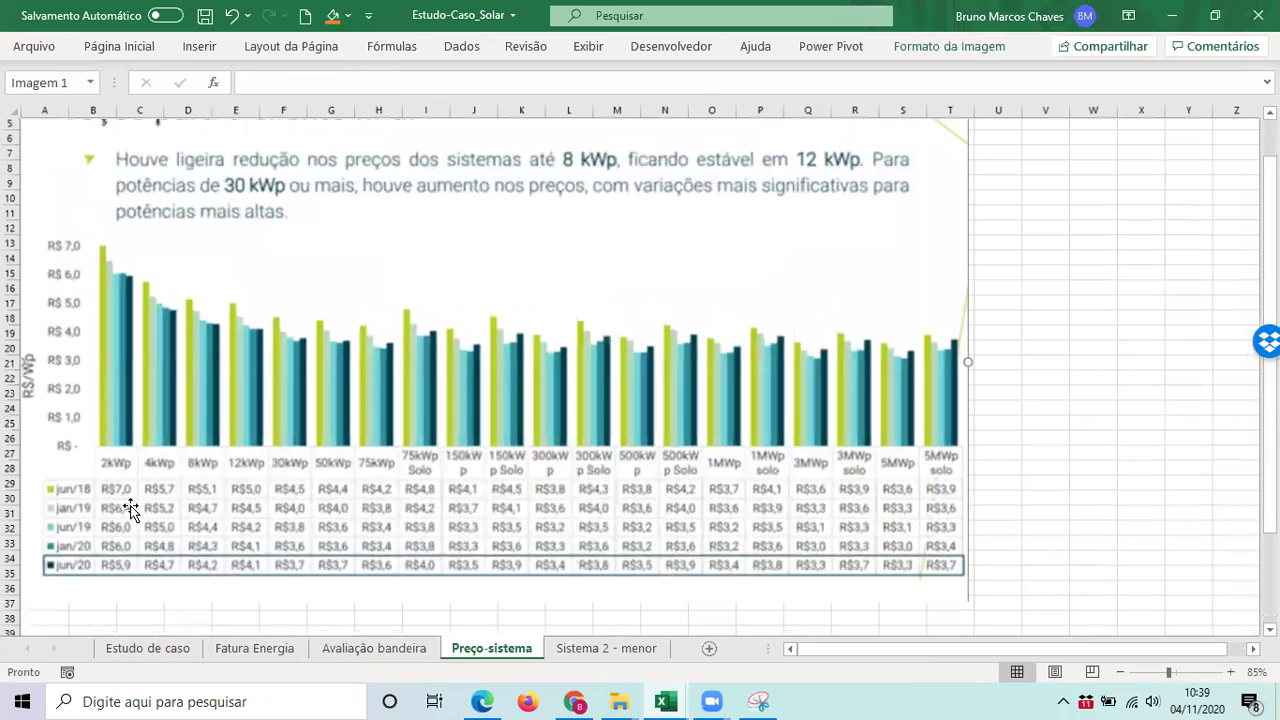
pyautogui.scroll(1, 249, 466)
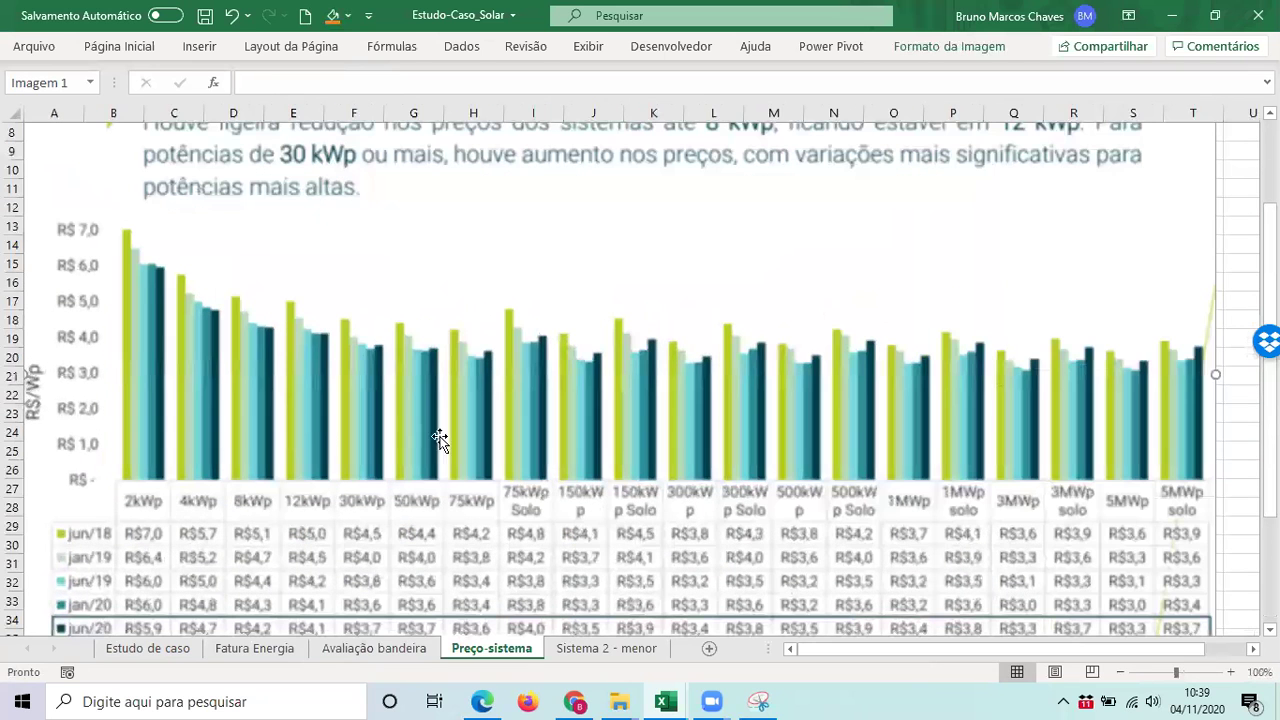
# - Compare the jun/20 prices per Wp across system sizes, up to the 1MWp, 3MWp and 5MWp roof and solo columns
pyautogui.scroll(-1, 446, 525)
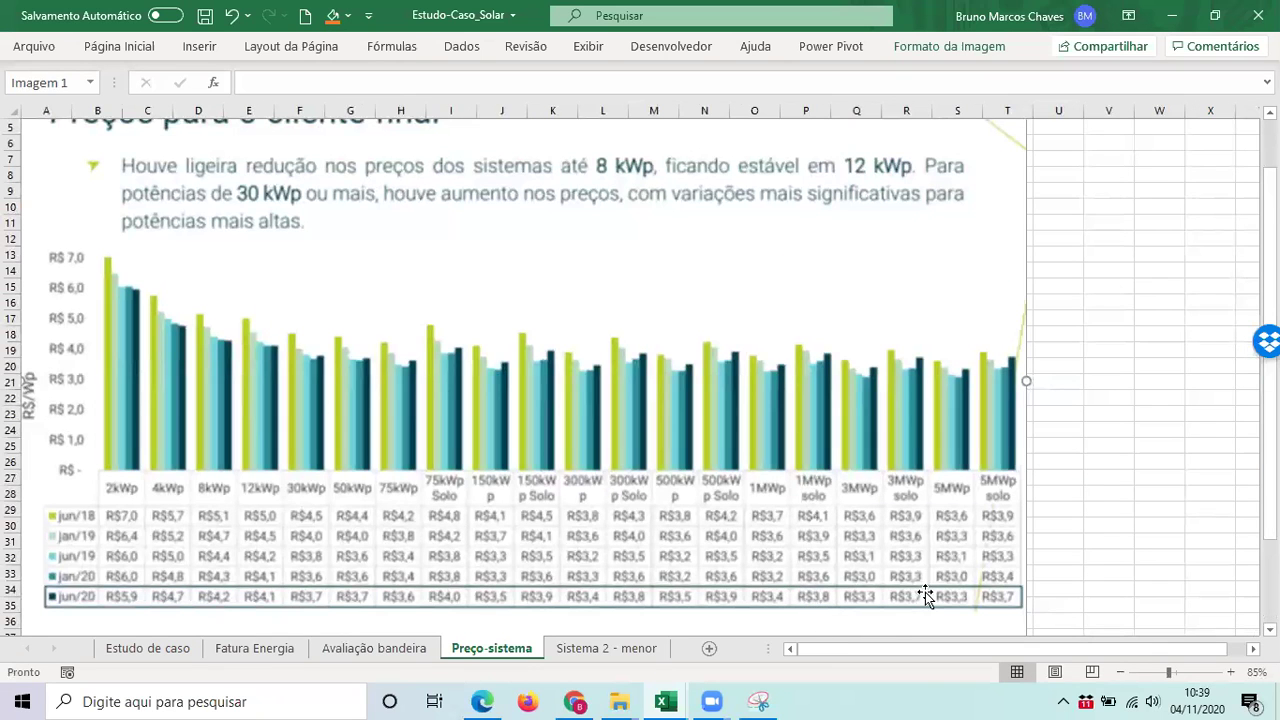
pyautogui.scroll(2, 986, 571)
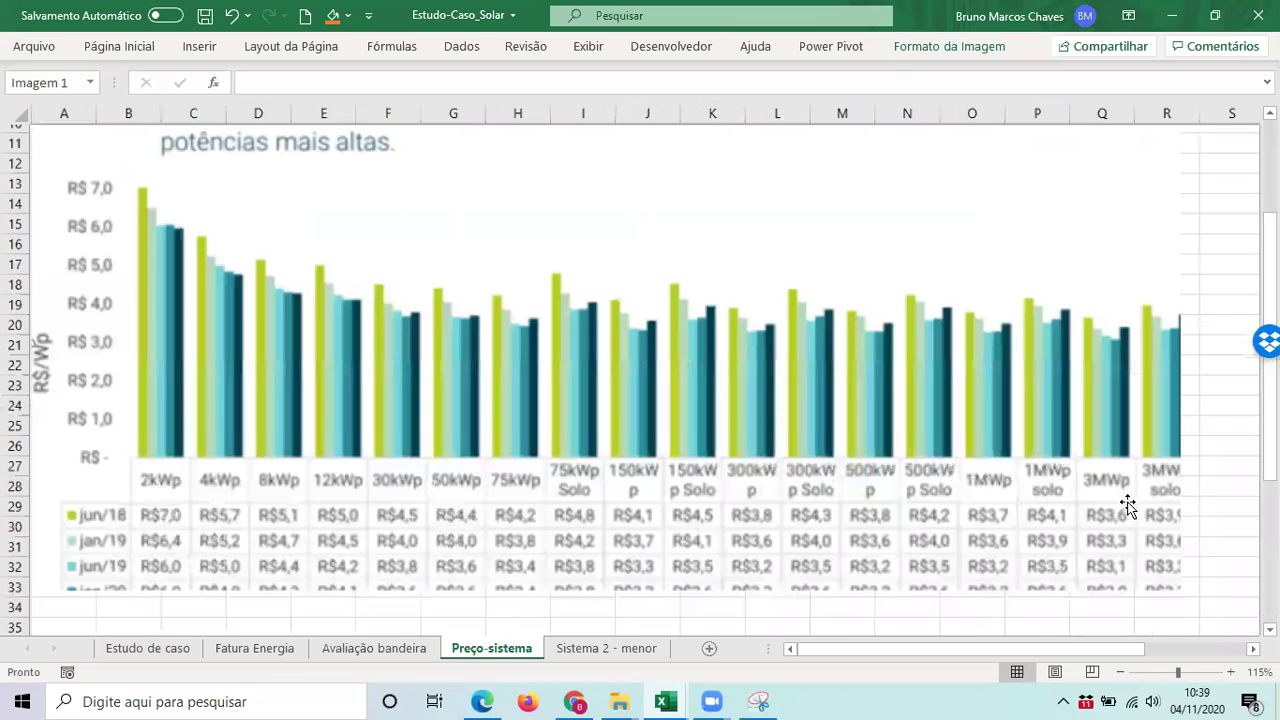
pyautogui.scroll(1, 1240, 578)
pyautogui.scroll(-1, 1240, 578)
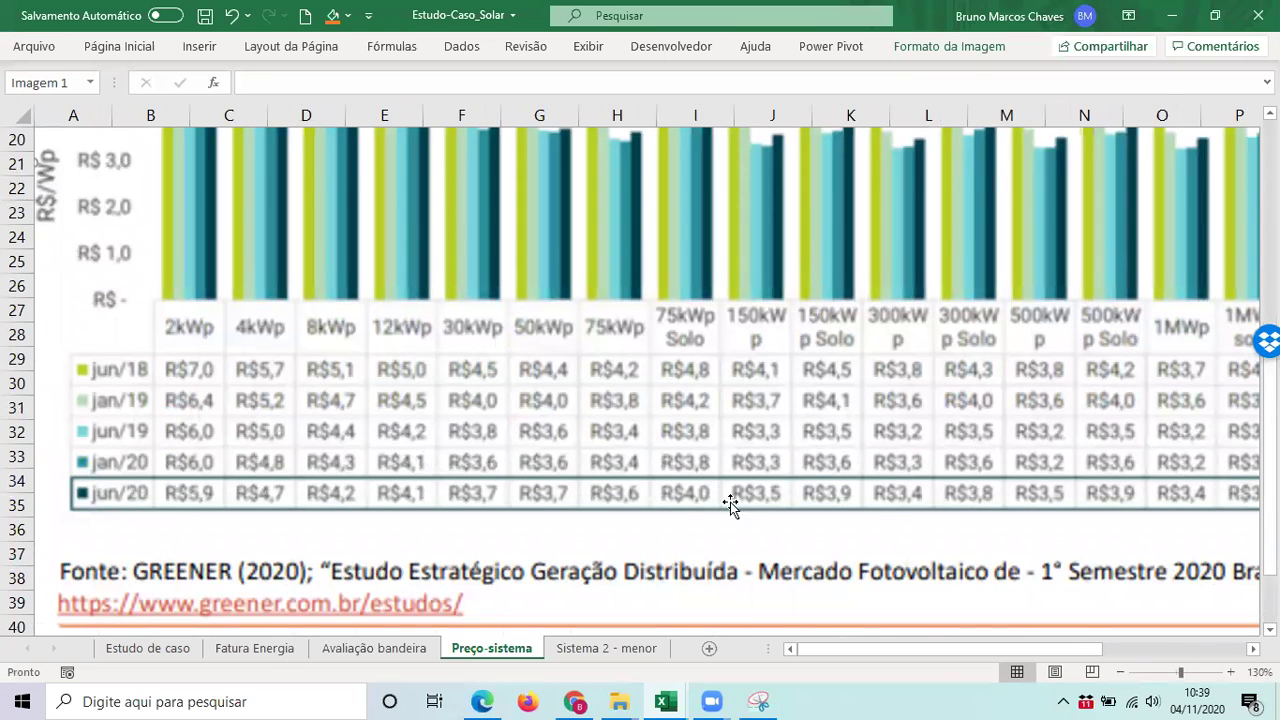
pyautogui.hscroll(2, 710, 508)
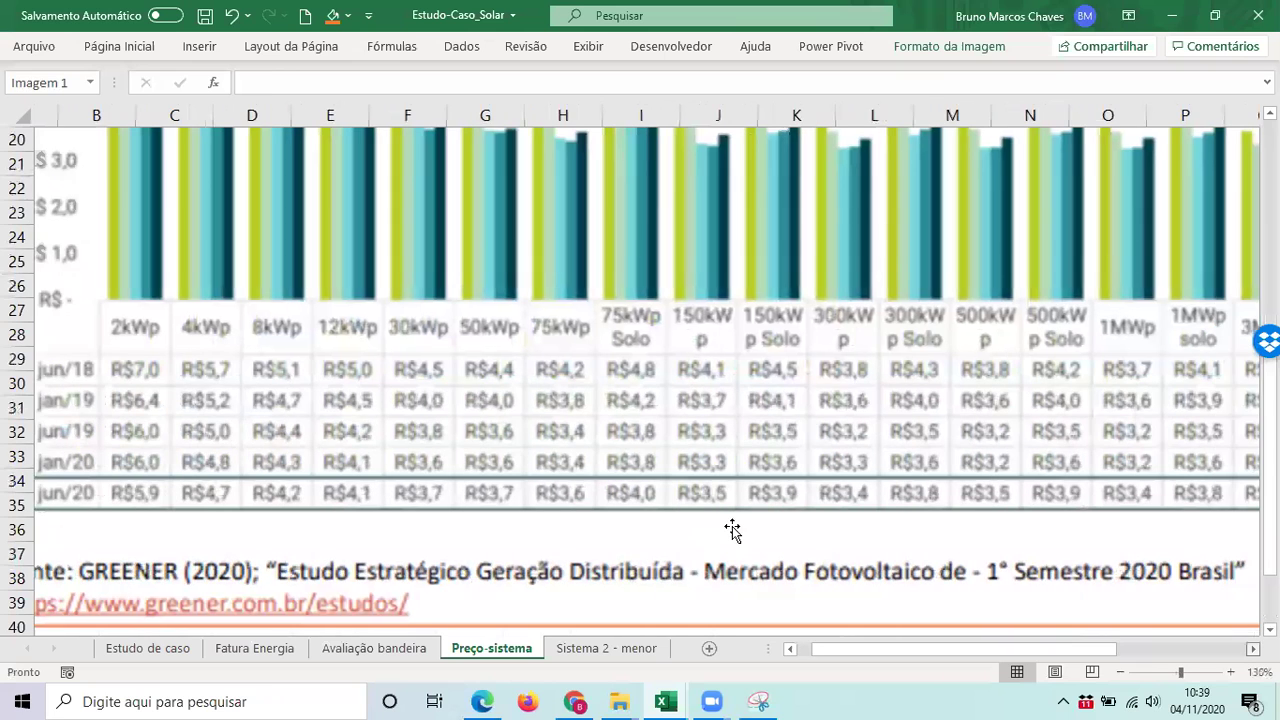
pyautogui.hscroll(1, 732, 530)
pyautogui.hscroll(4, 706, 520)
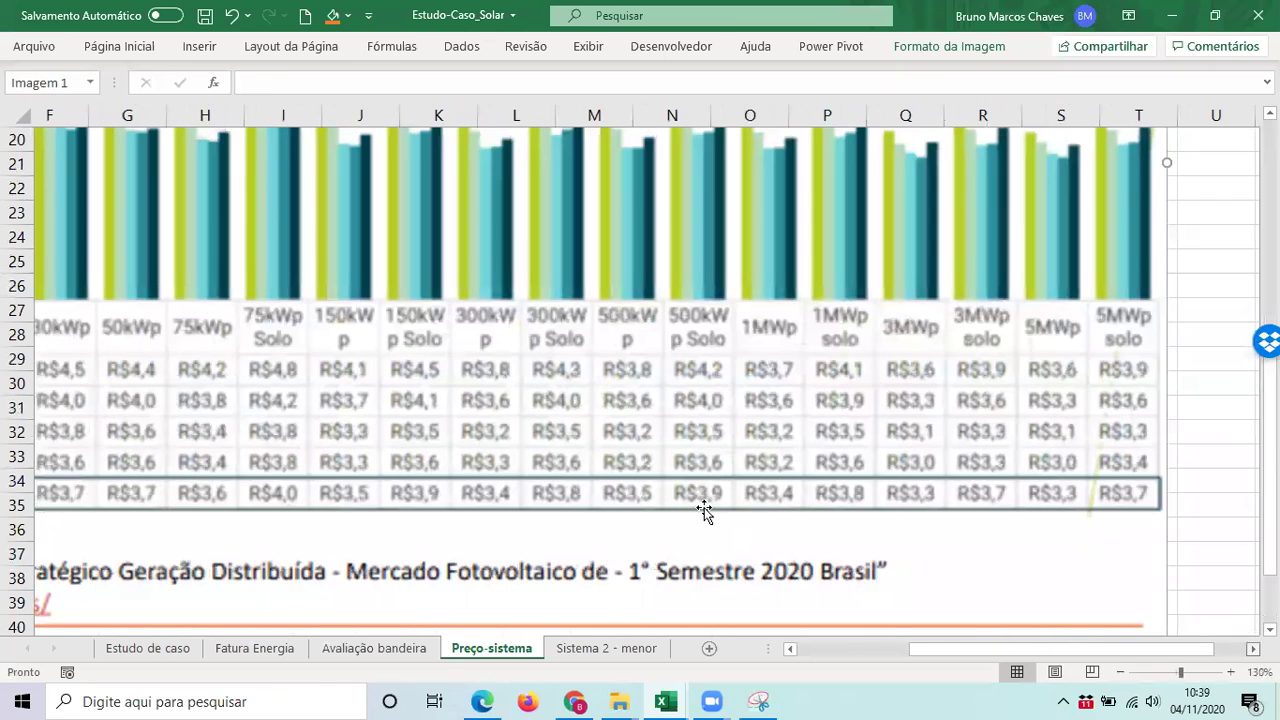
pyautogui.hscroll(2, 334, 649)
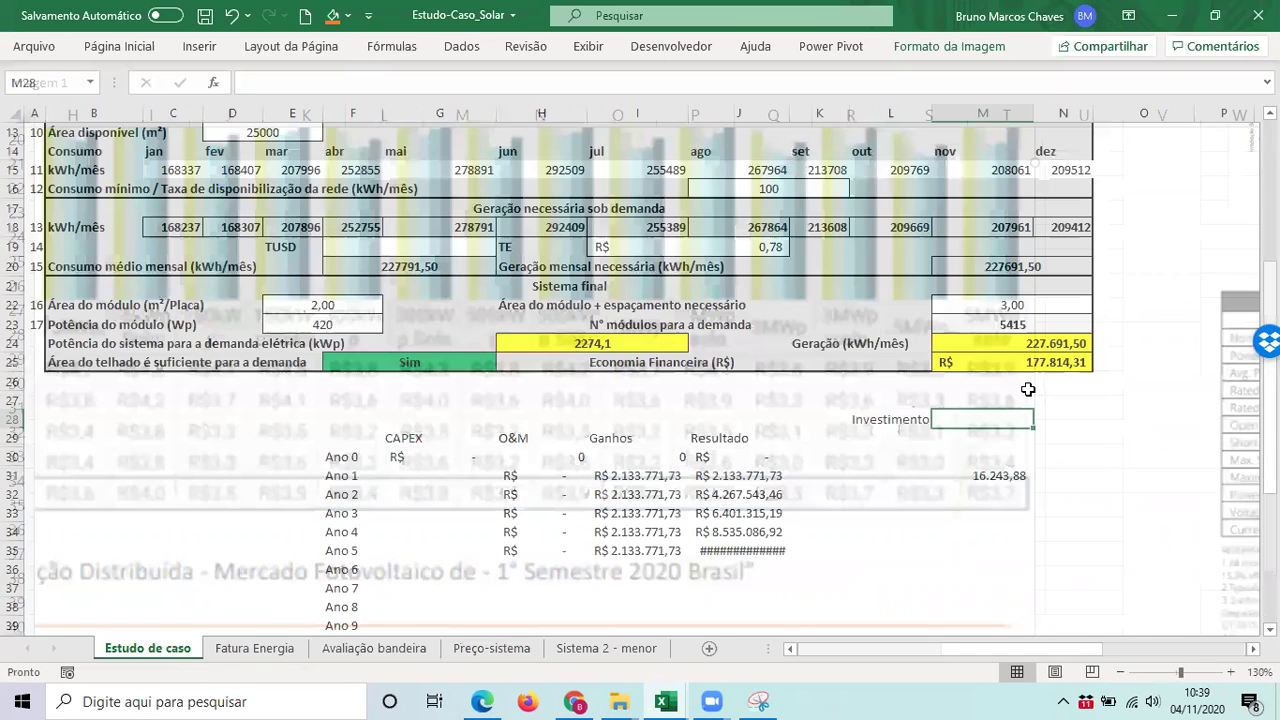
# - Back on the Estudo de caso sheet, calculate Investimento in M28 with =H24*3,8*1000 and check the formula
pyautogui.write('=H24*')
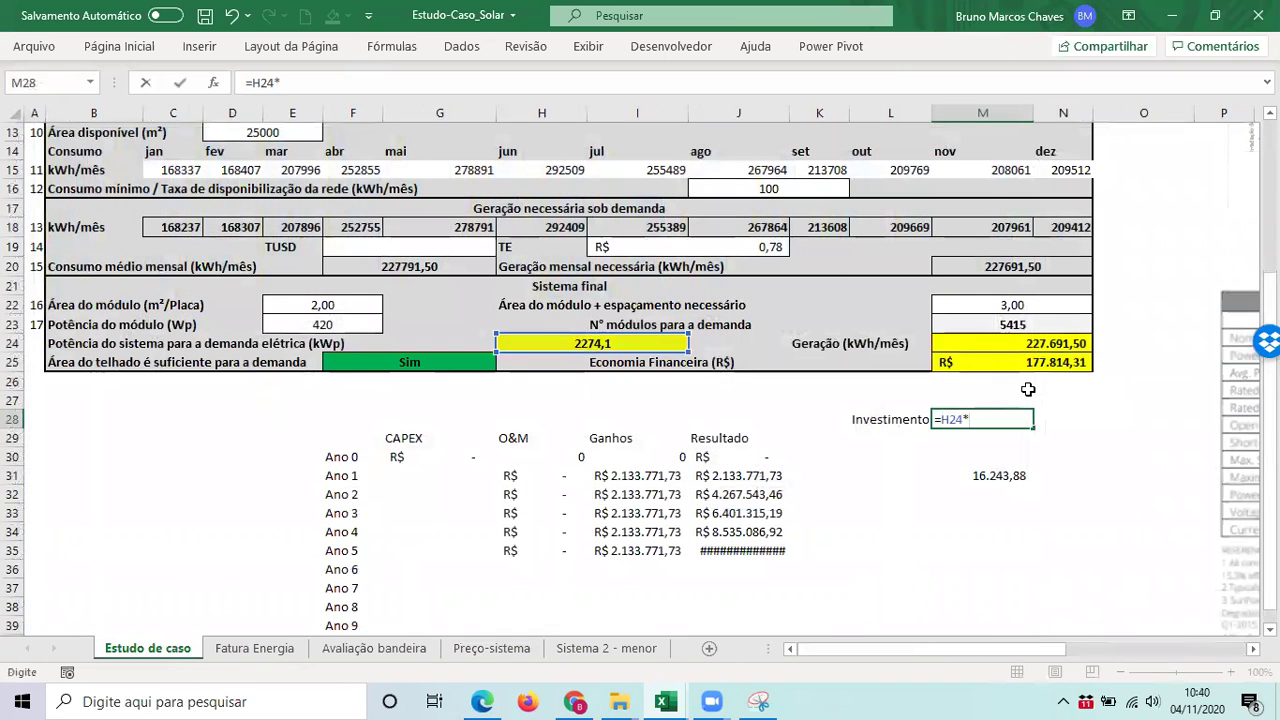
pyautogui.write('3,')
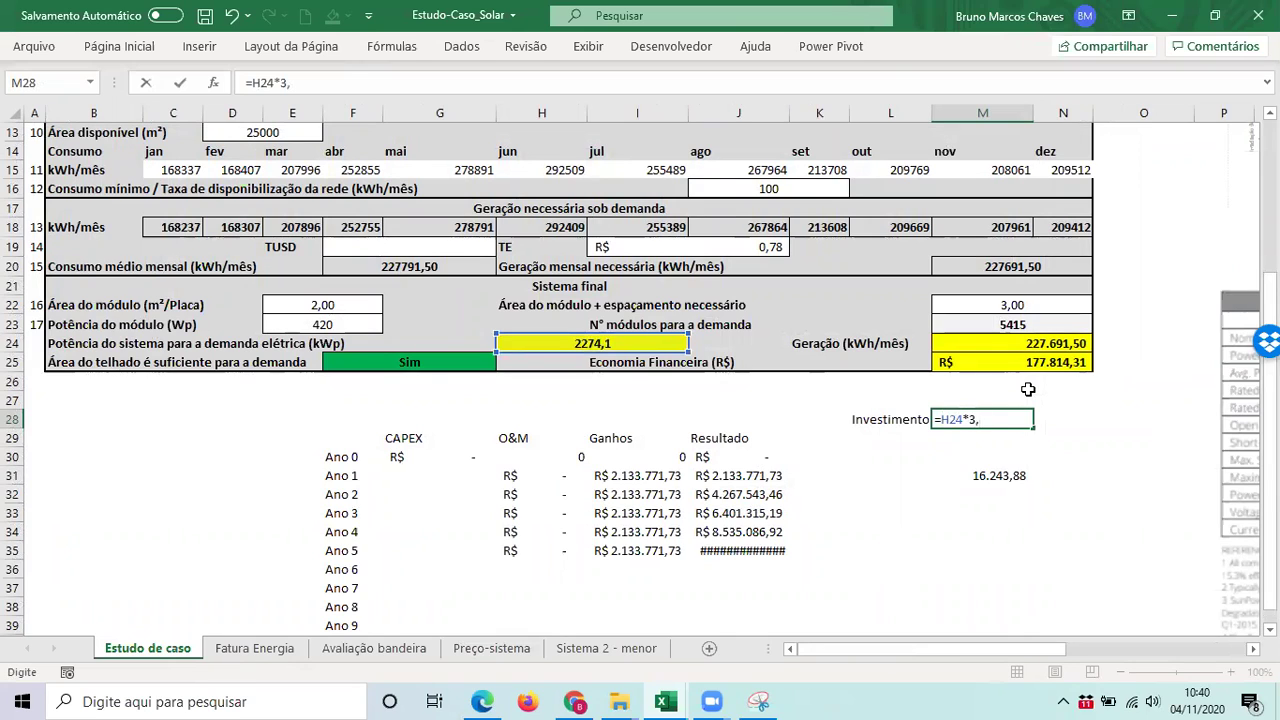
pyautogui.write('8')
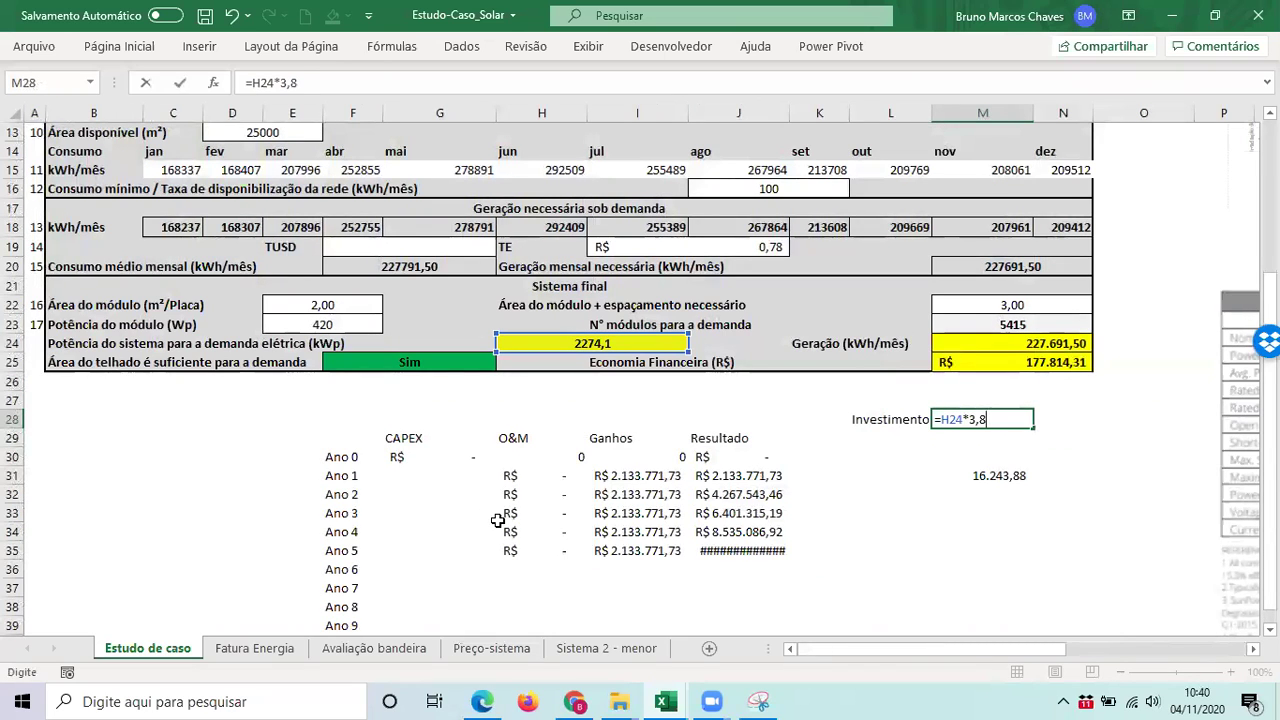
pyautogui.write('*1000')
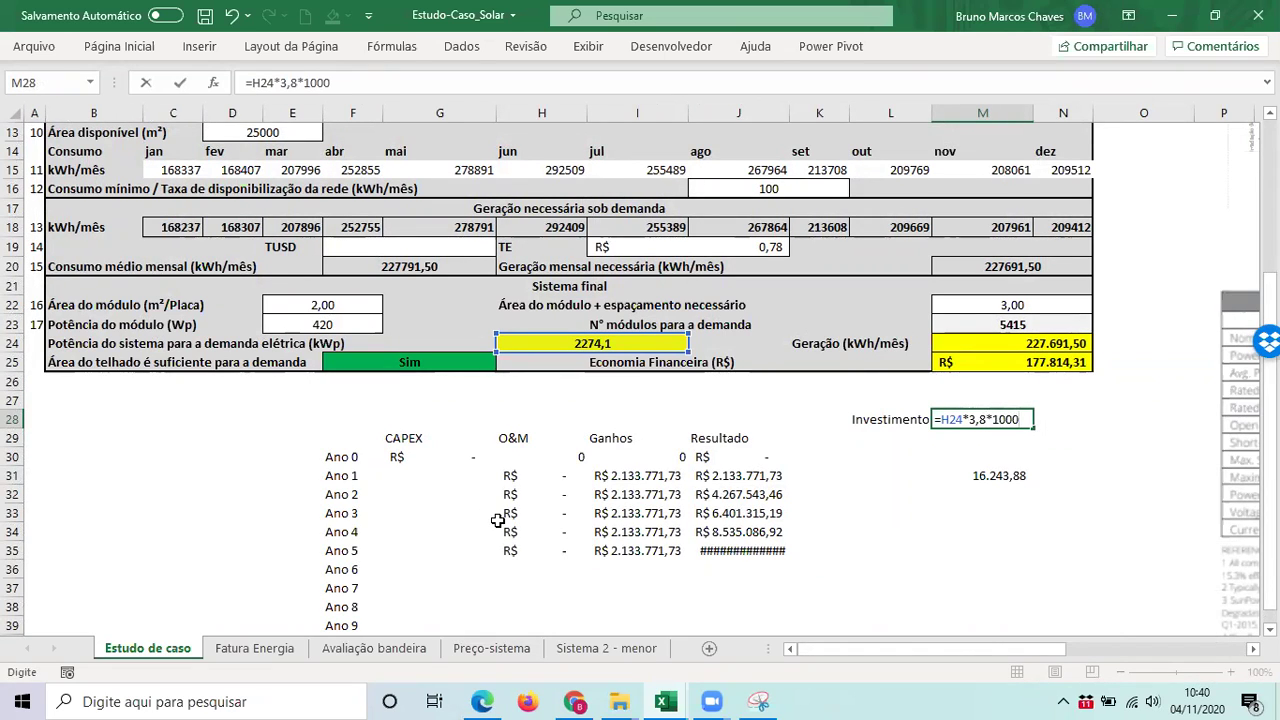
pyautogui.press('Return')
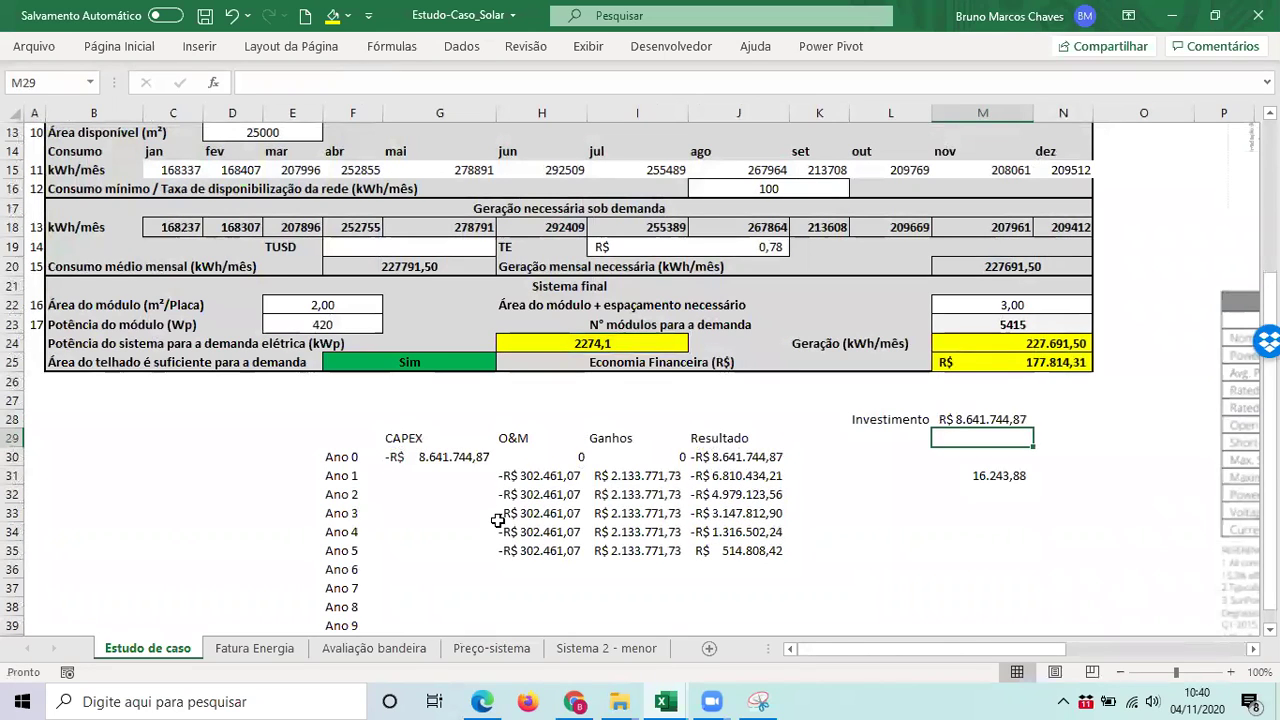
pyautogui.click(995, 420)
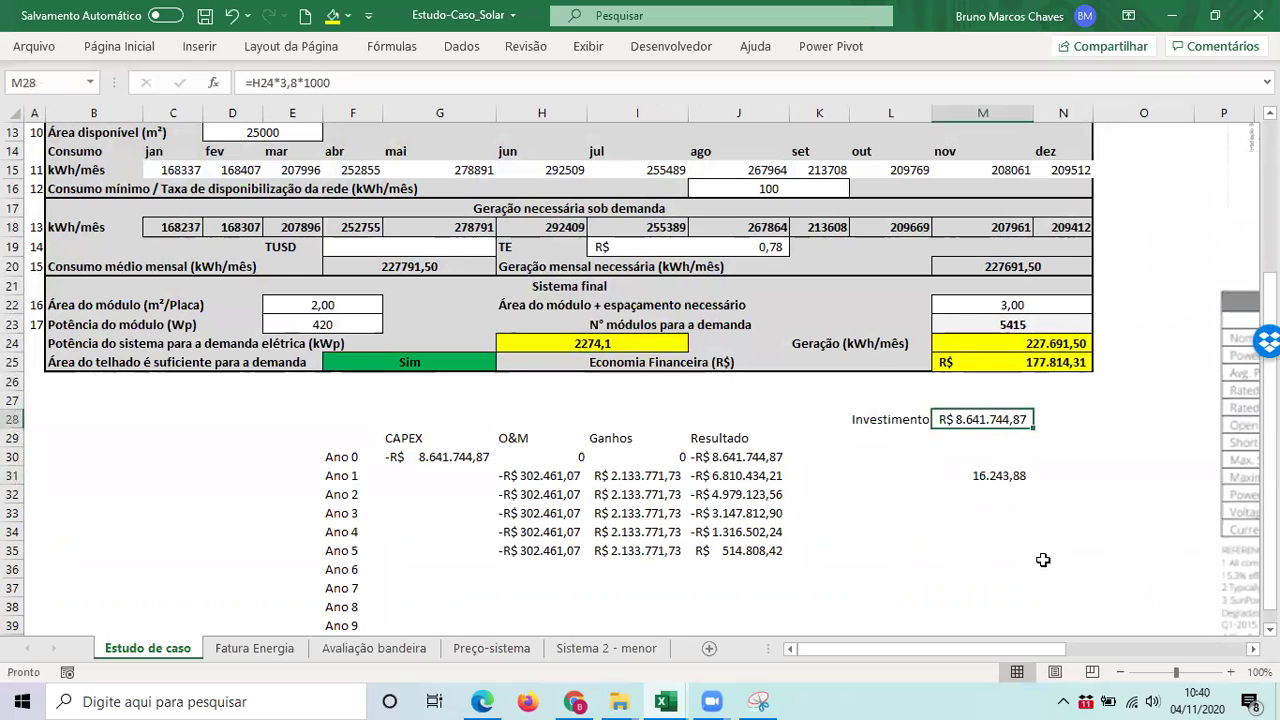
# - Inspect the formulas behind the system power, the Investimento value, the Ano 0 CAPEX and the module area total in M31
pyautogui.click(610, 341)
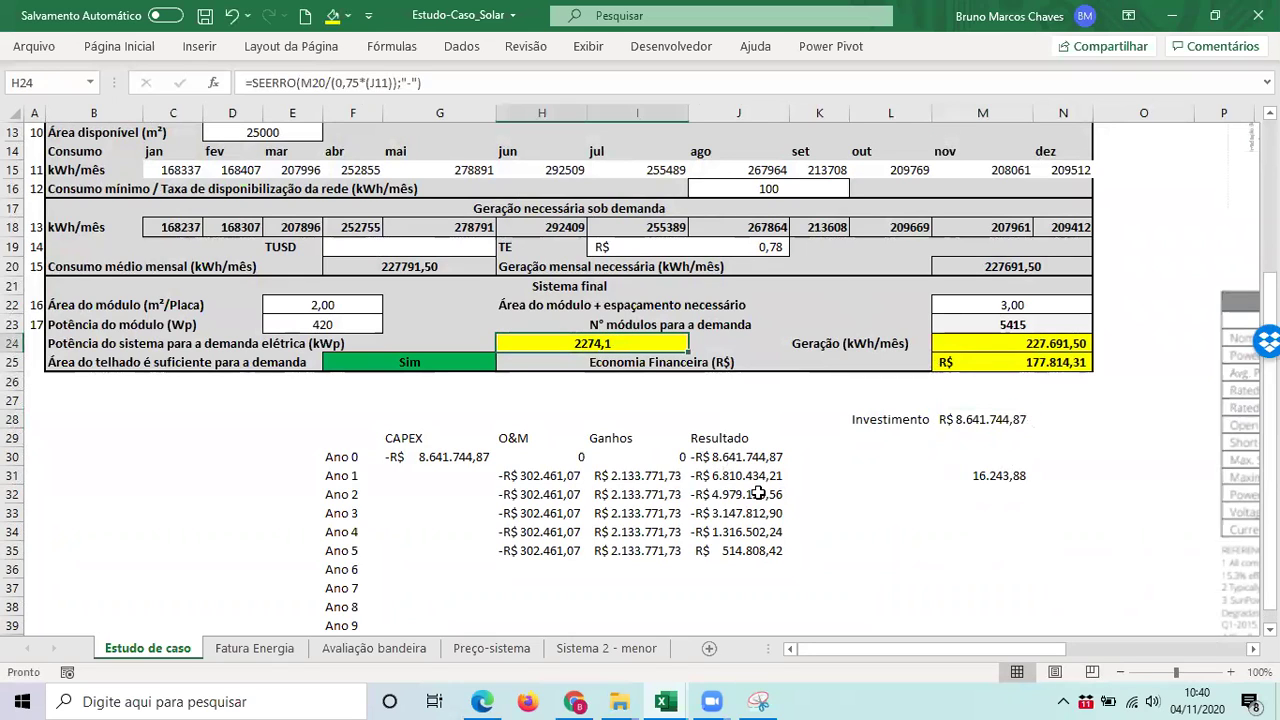
pyautogui.click(976, 421)
pyautogui.click(394, 456)
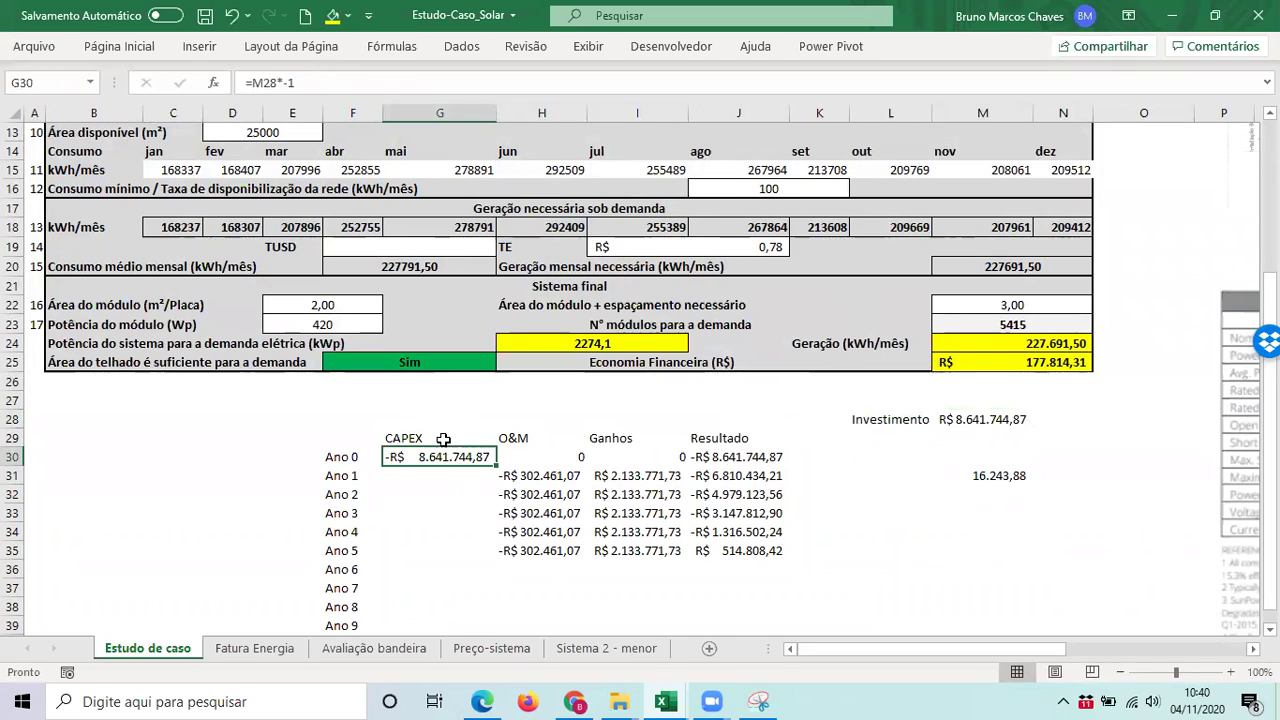
pyautogui.click(513, 437)
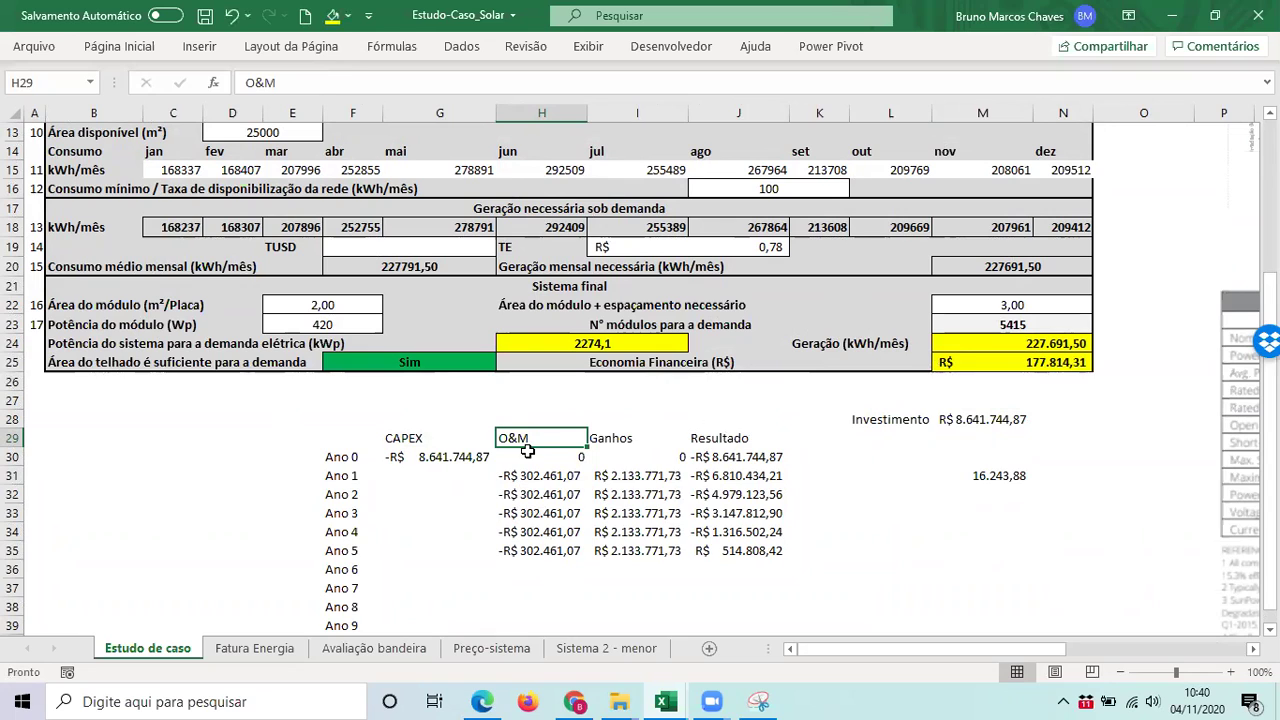
pyautogui.click(987, 475)
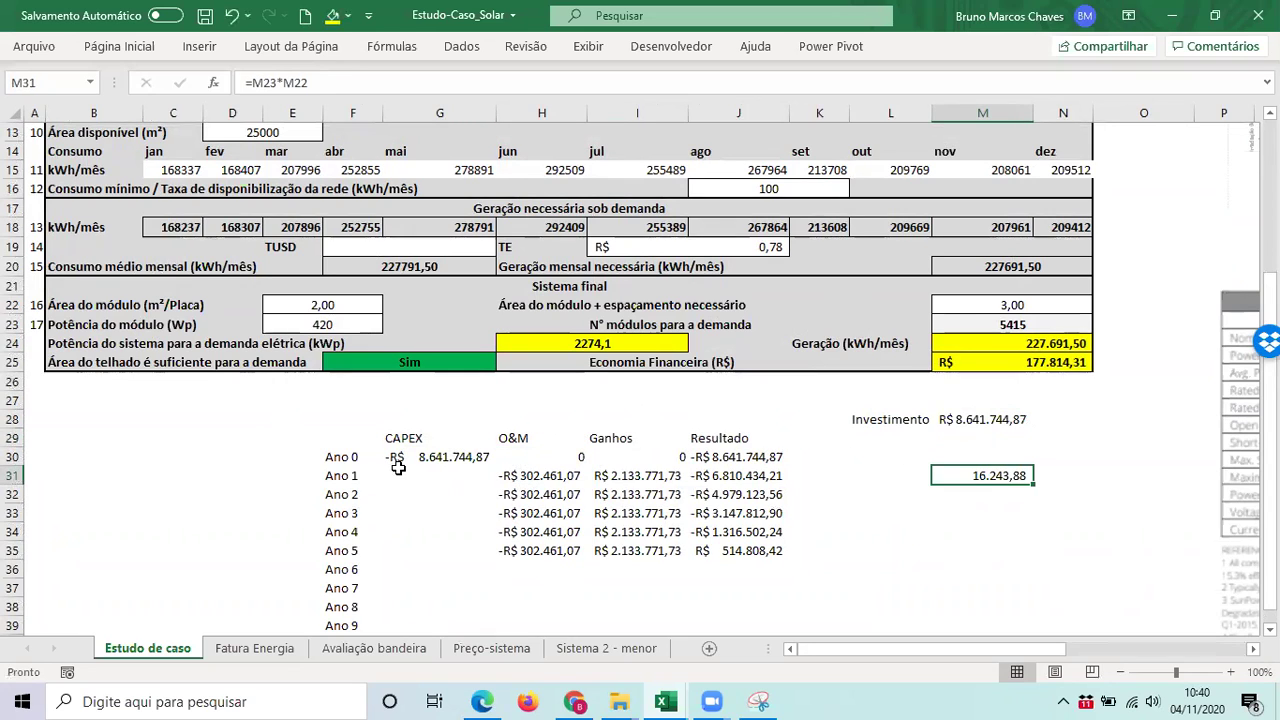
# - Review the Ano 0 row of the cash-flow table across the CAPEX, O&M, Ganhos and Resultado columns
pyautogui.click(339, 457)
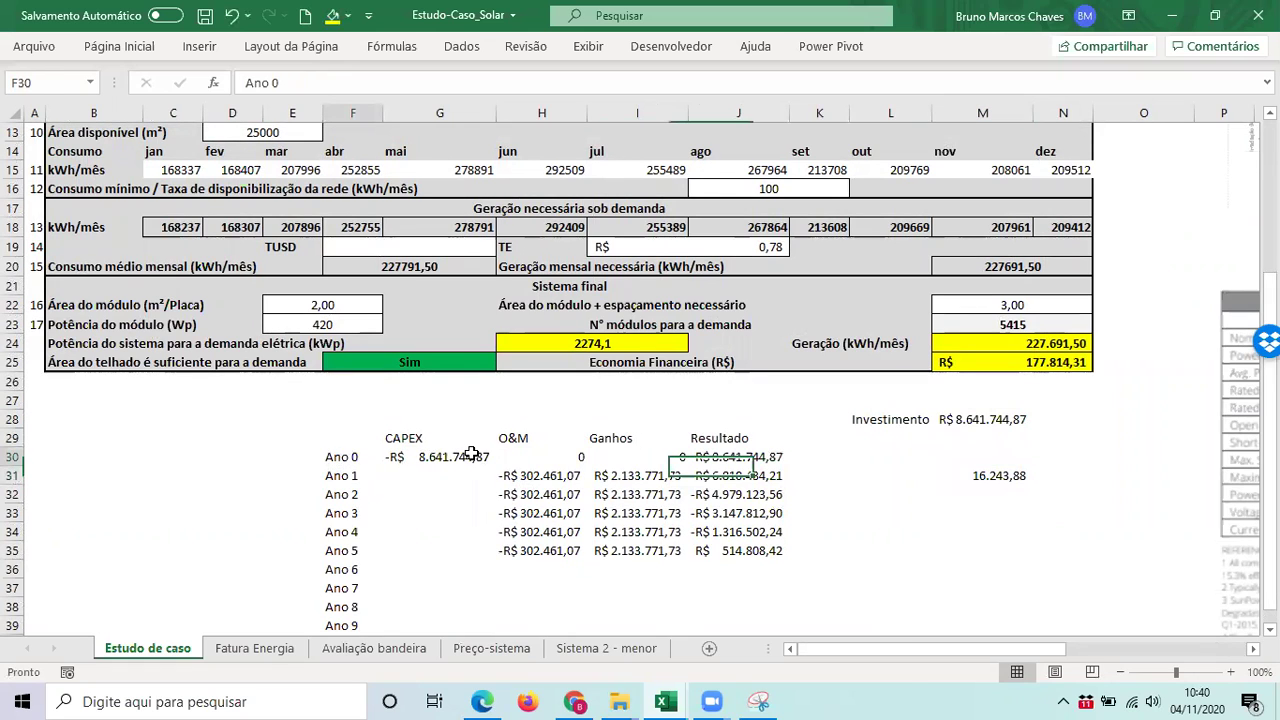
pyautogui.moveTo(345, 457); pyautogui.dragTo(800, 463)
pyautogui.click(785, 462)
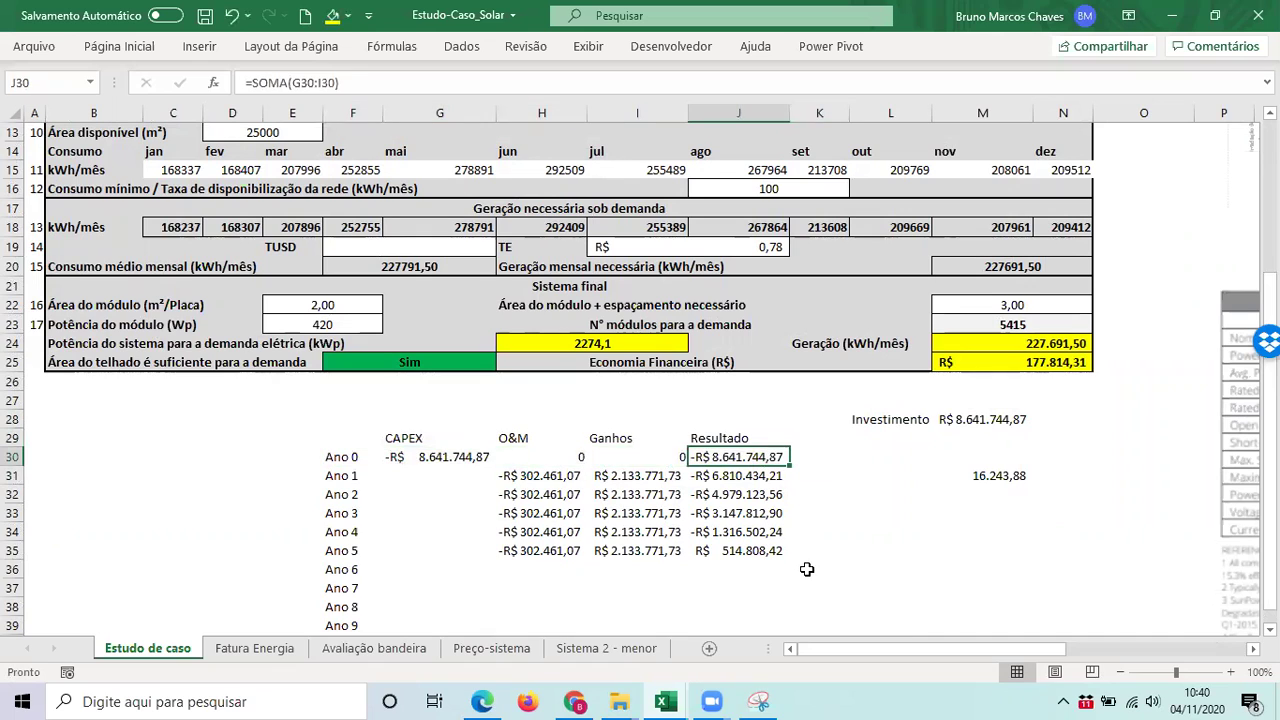
pyautogui.click(412, 456)
pyautogui.click(530, 458)
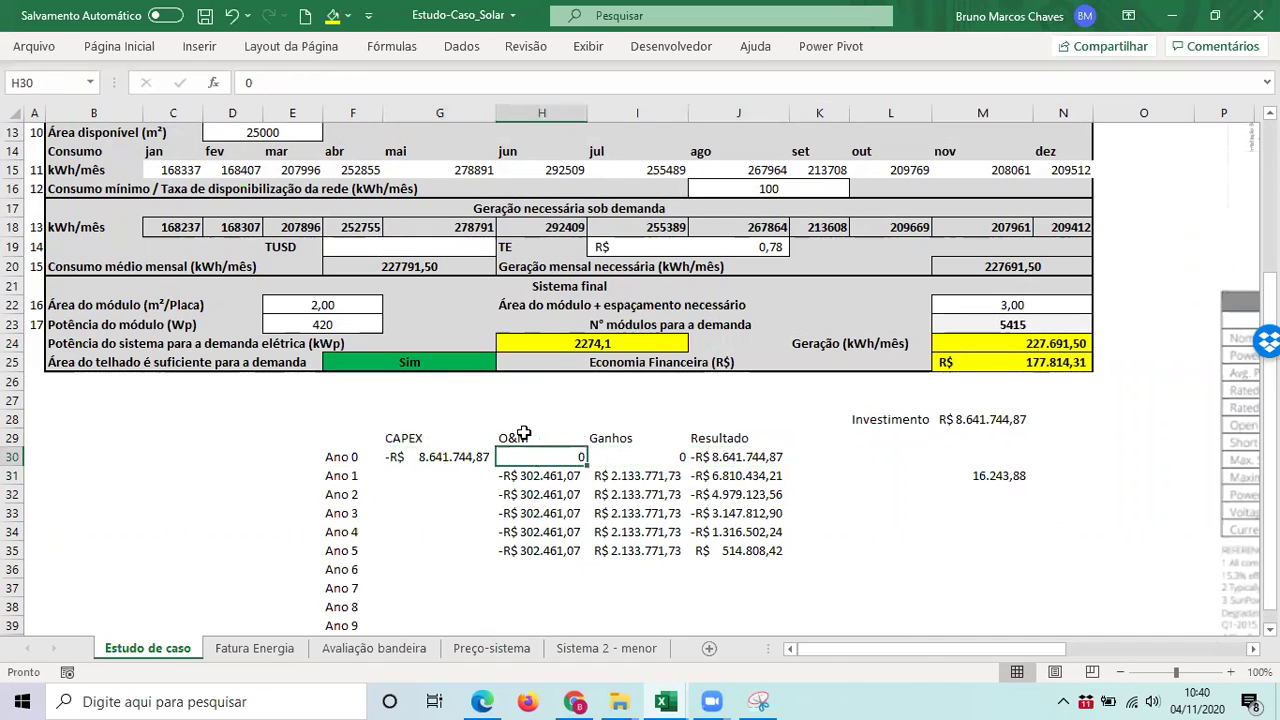
pyautogui.moveTo(523, 433); pyautogui.dragTo(535, 460)
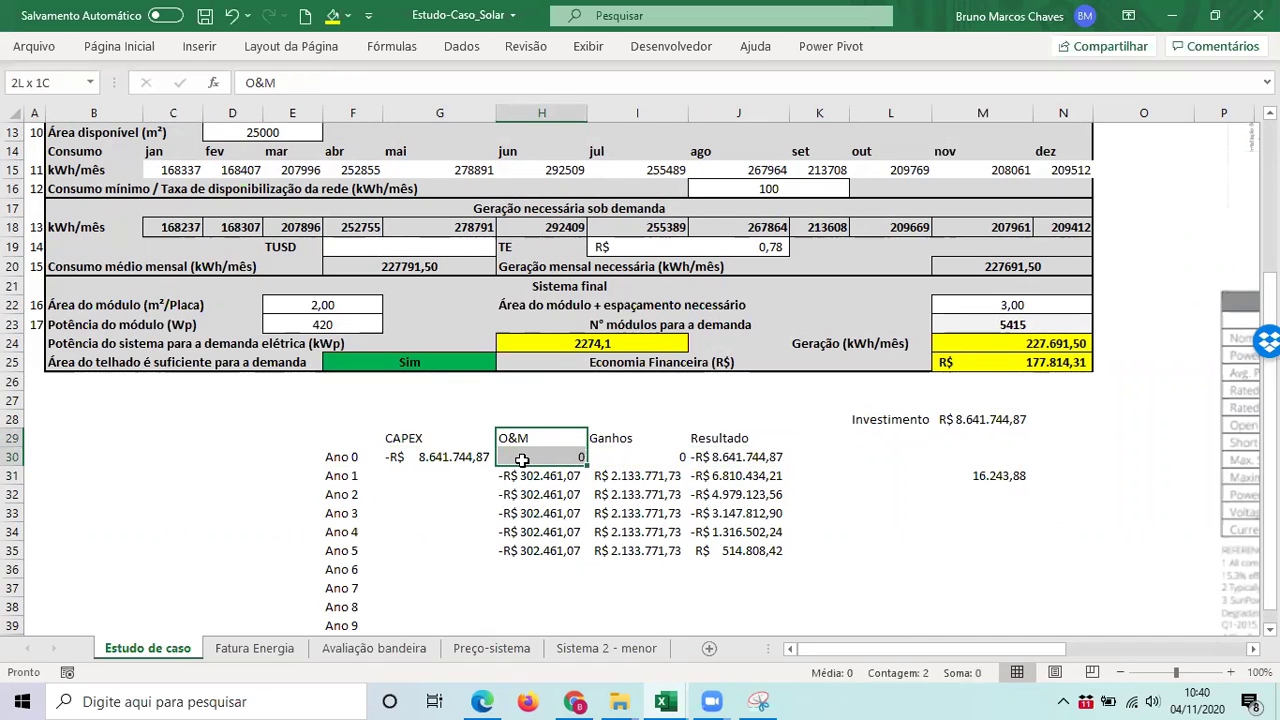
pyautogui.moveTo(612, 439); pyautogui.dragTo(627, 457)
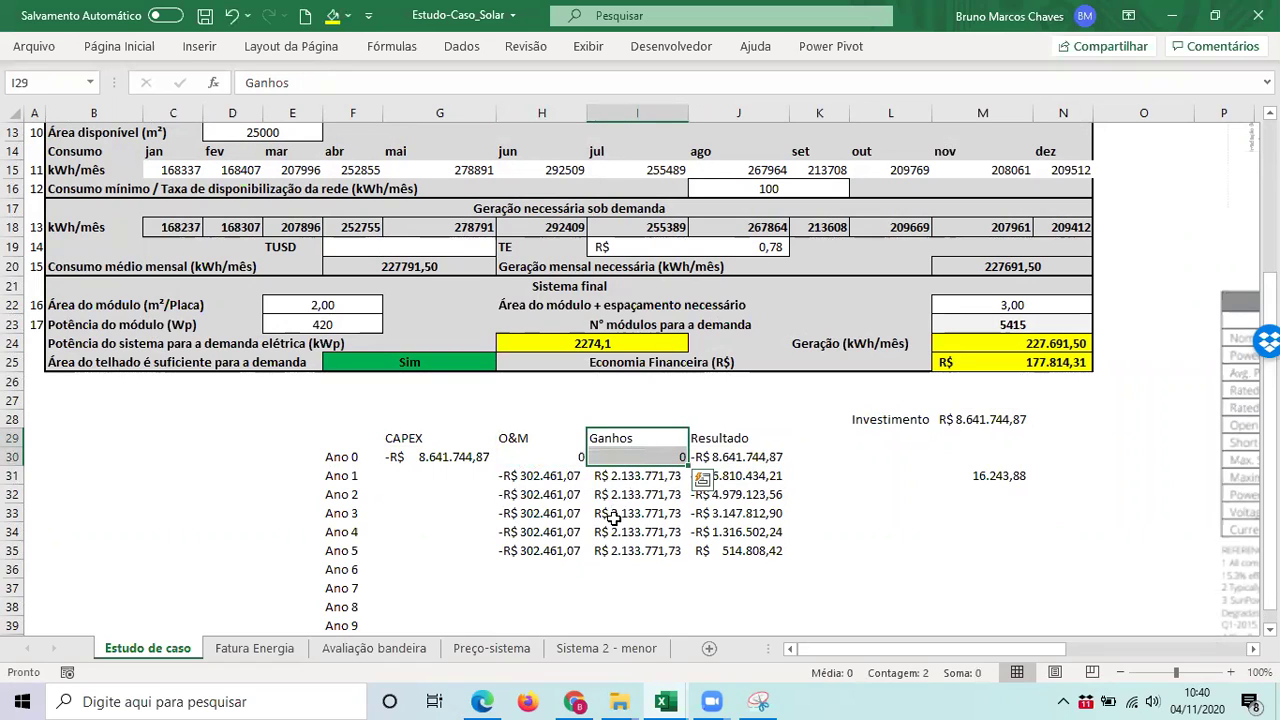
pyautogui.moveTo(728, 438); pyautogui.dragTo(733, 456)
pyautogui.click(733, 456)
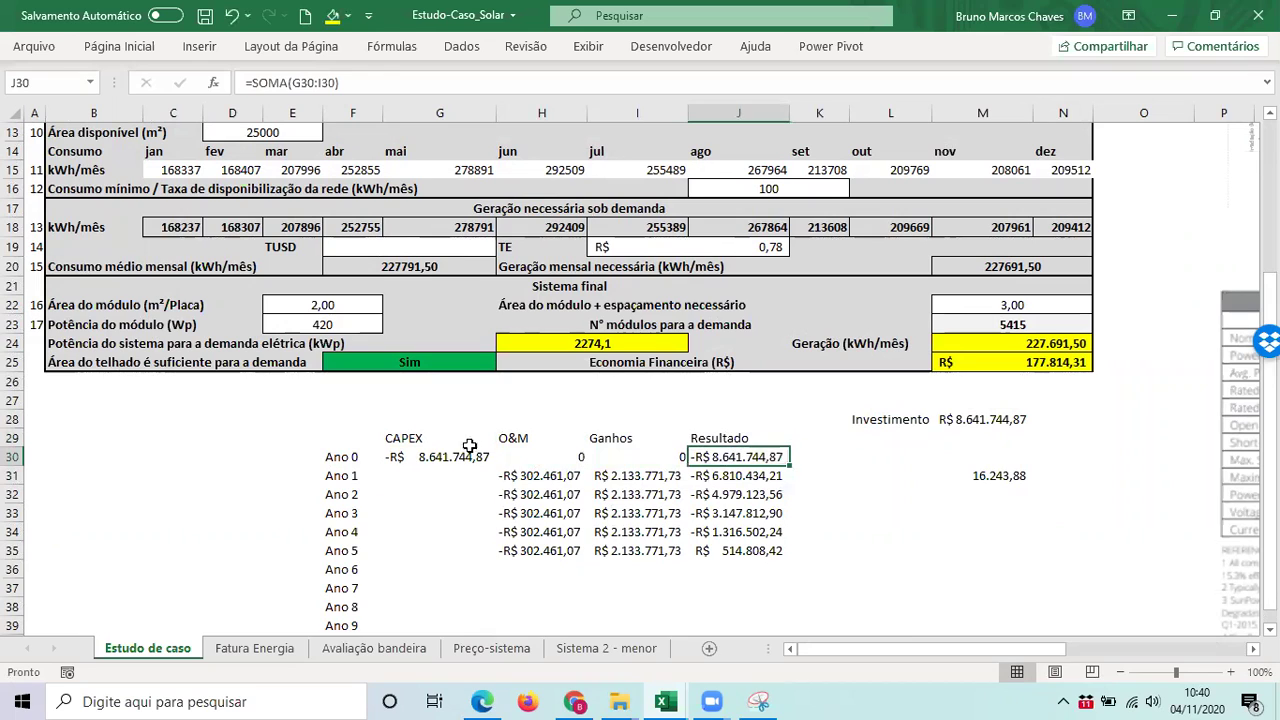
# - Examine the O&M formula for Ano 1 and the yearly O&M costs through Ano 5
pyautogui.click(527, 481)
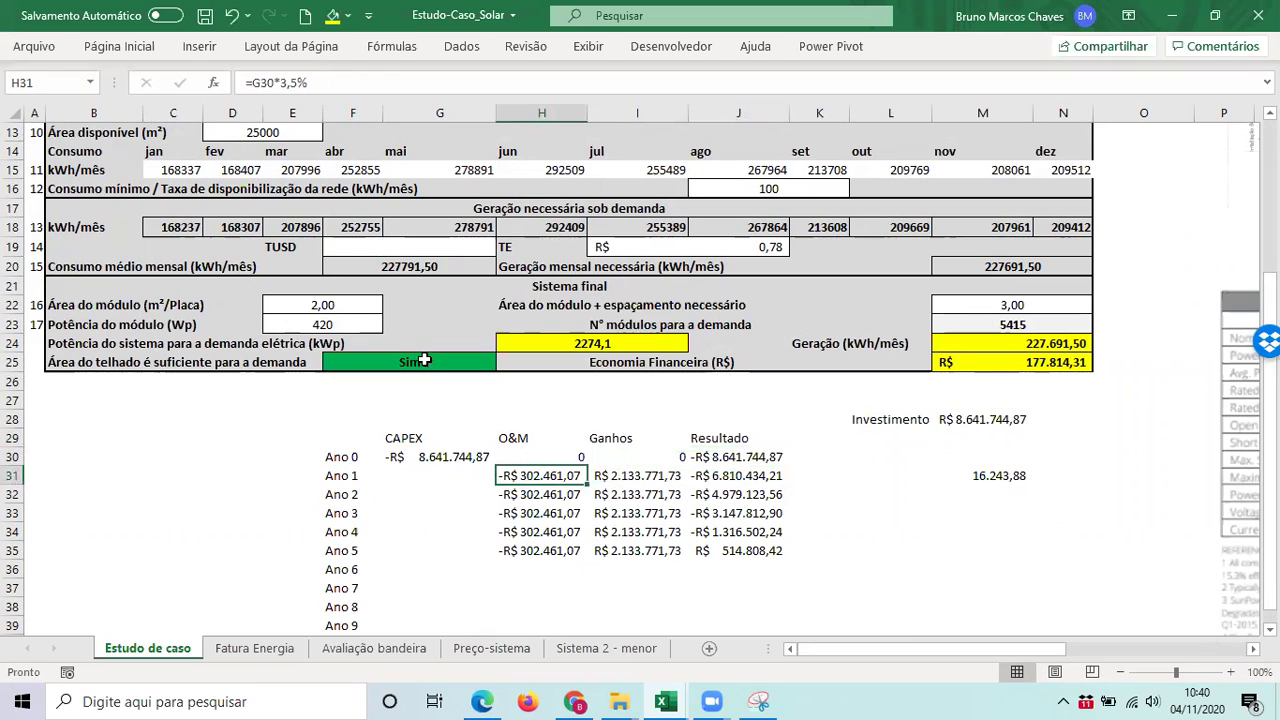
pyautogui.click(320, 82)
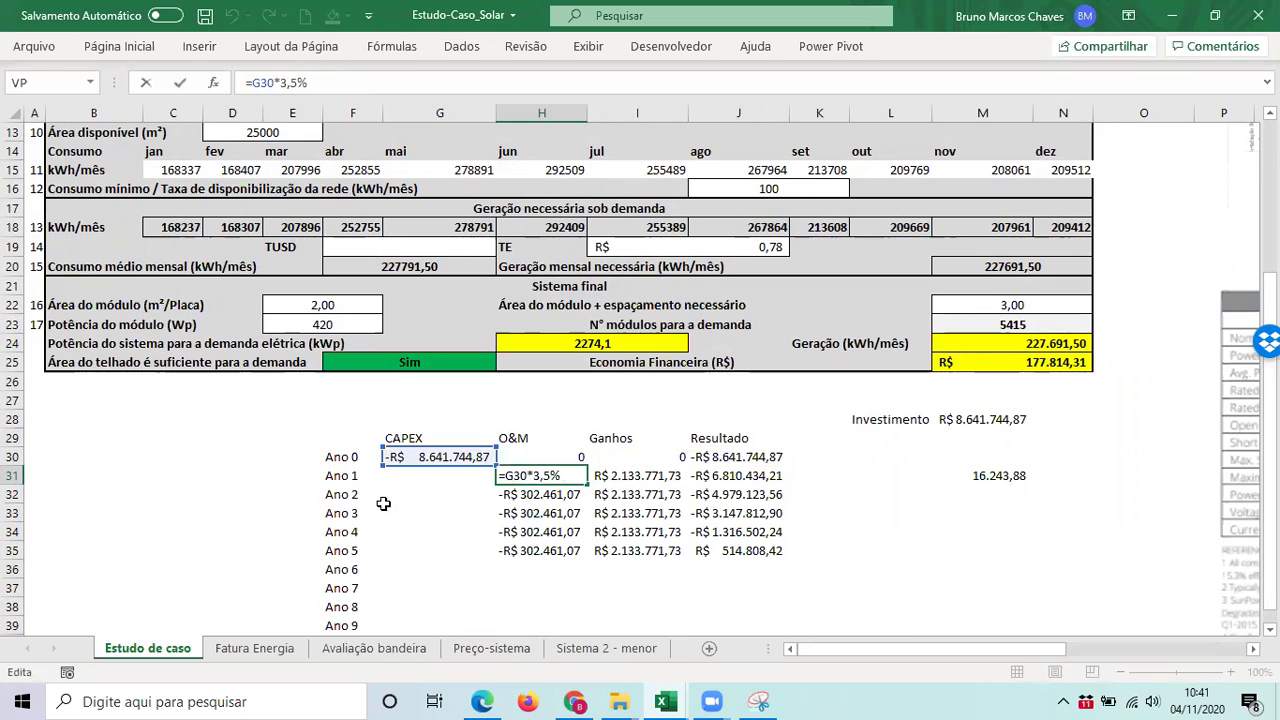
pyautogui.click(486, 532)
pyautogui.doubleClick(550, 478)
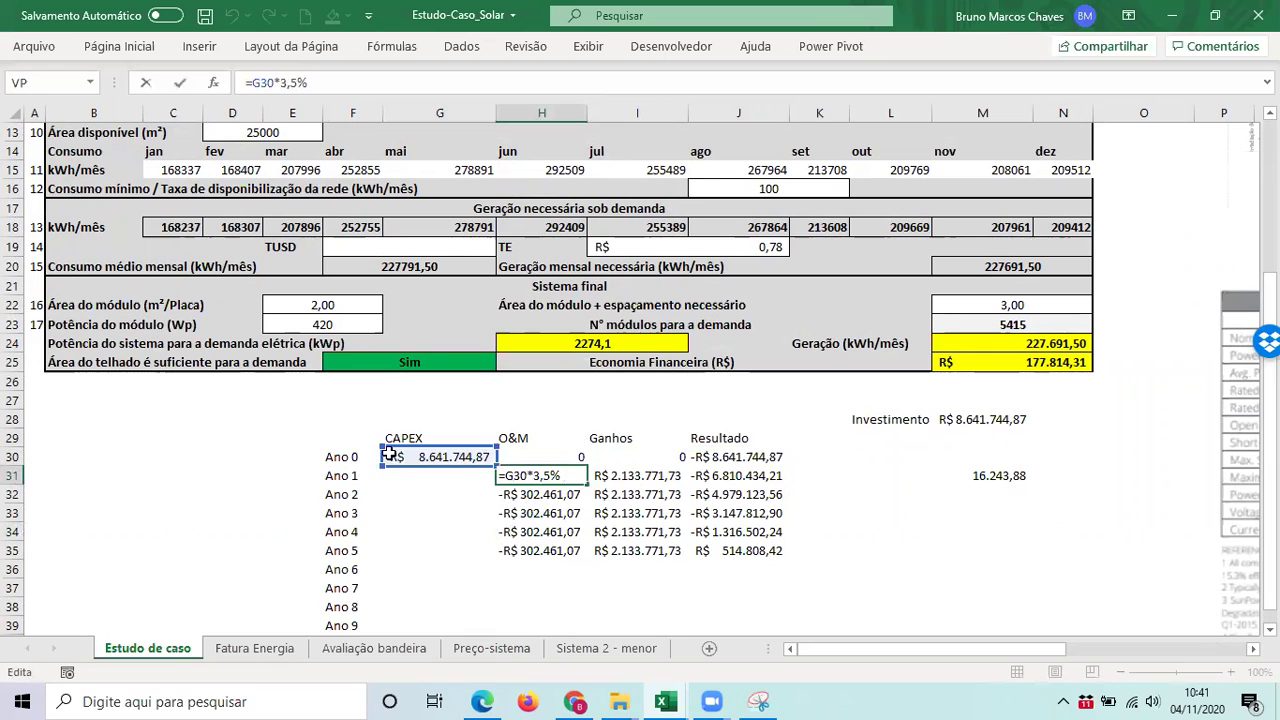
pyautogui.moveTo(535, 476); pyautogui.dragTo(560, 551)
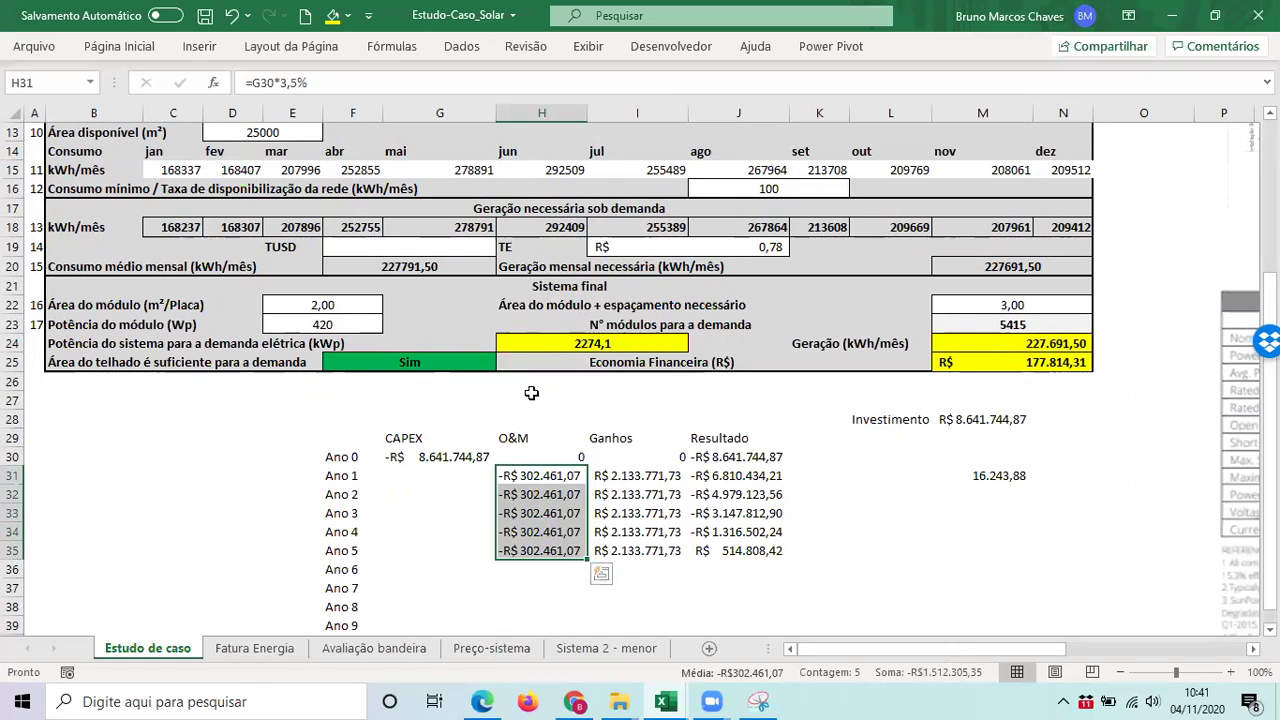
# - Examine the Ano 1 Ganhos formula and the Economia Financeira cell it refers to
pyautogui.click(633, 480)
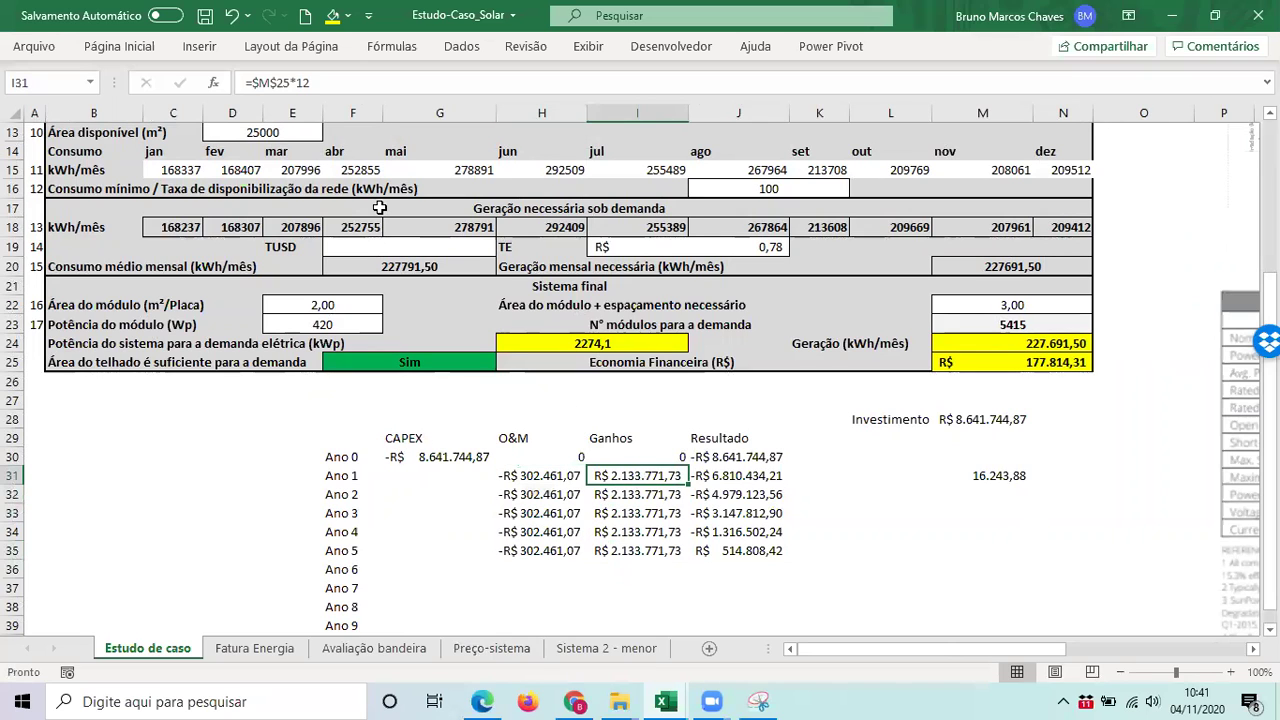
pyautogui.press('F2')
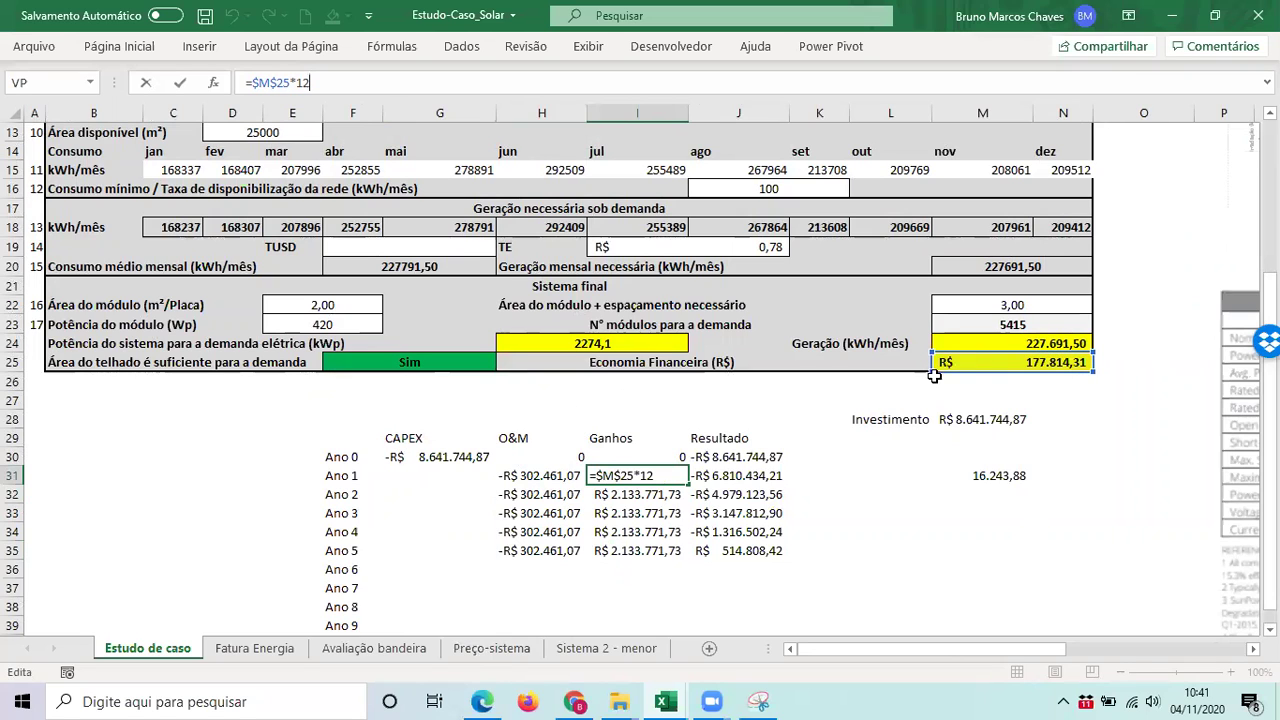
pyautogui.press('Escape')
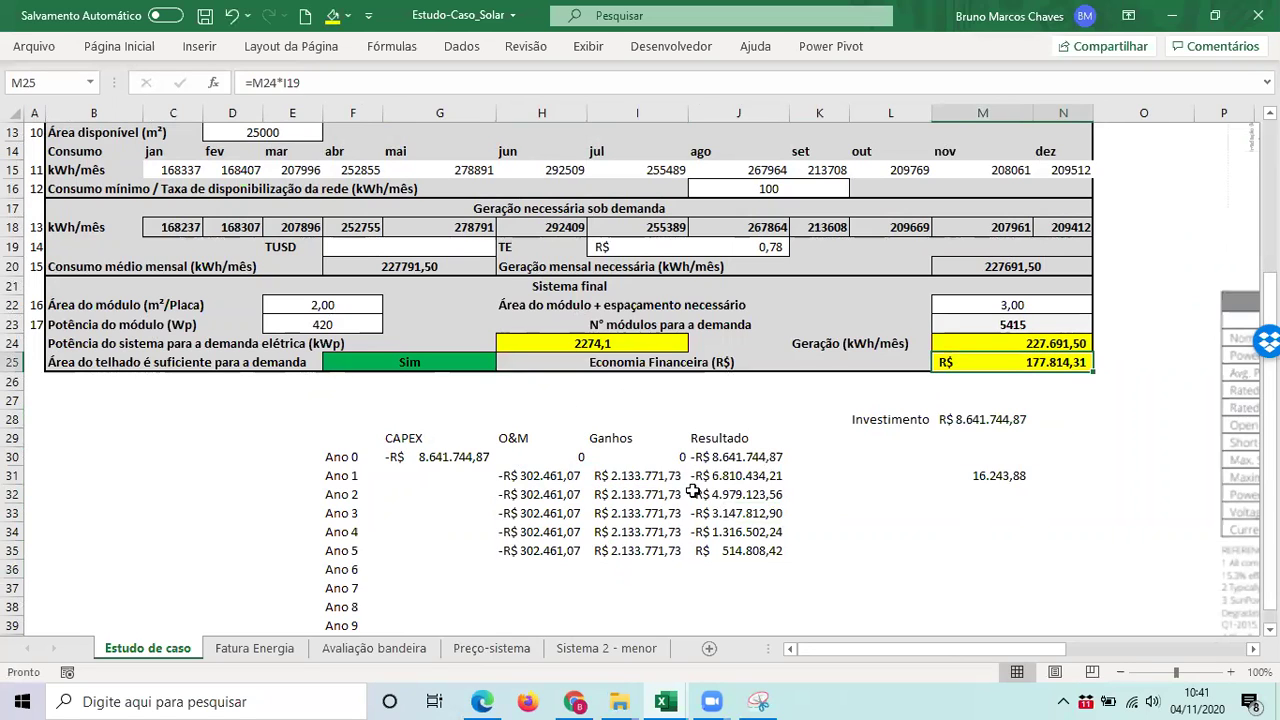
pyautogui.doubleClick(641, 474)
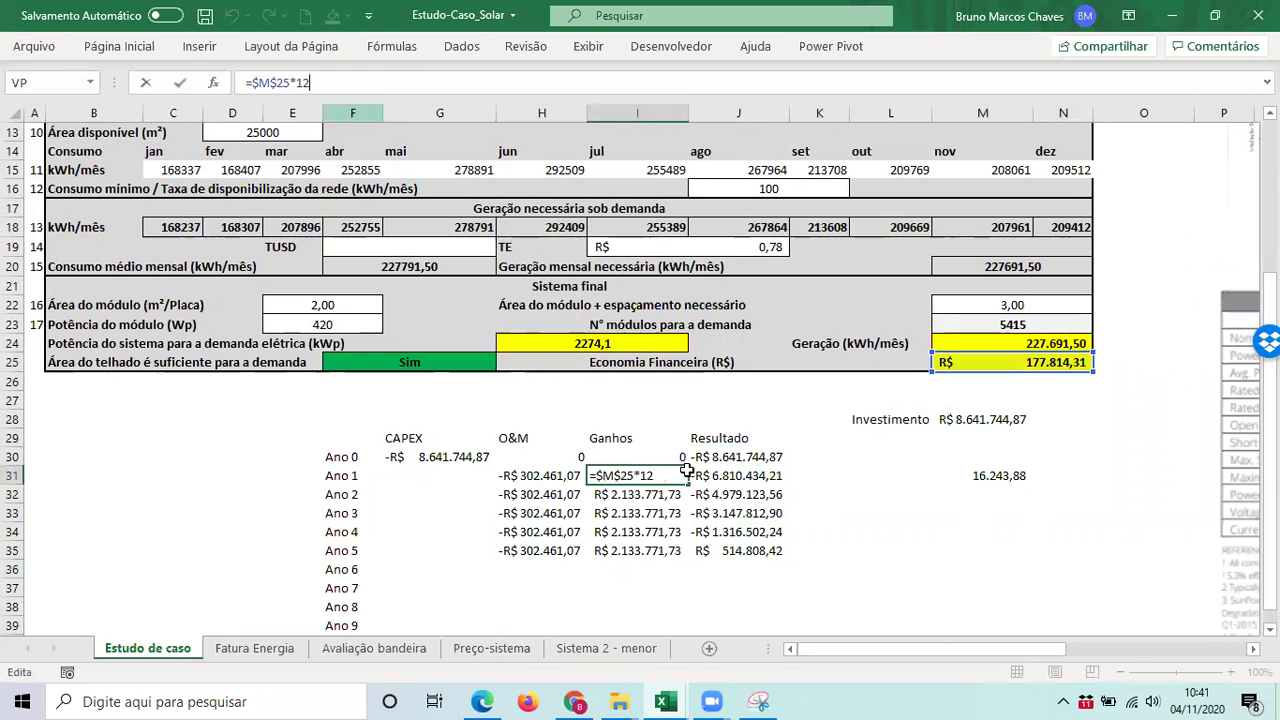
pyautogui.click(982, 531)
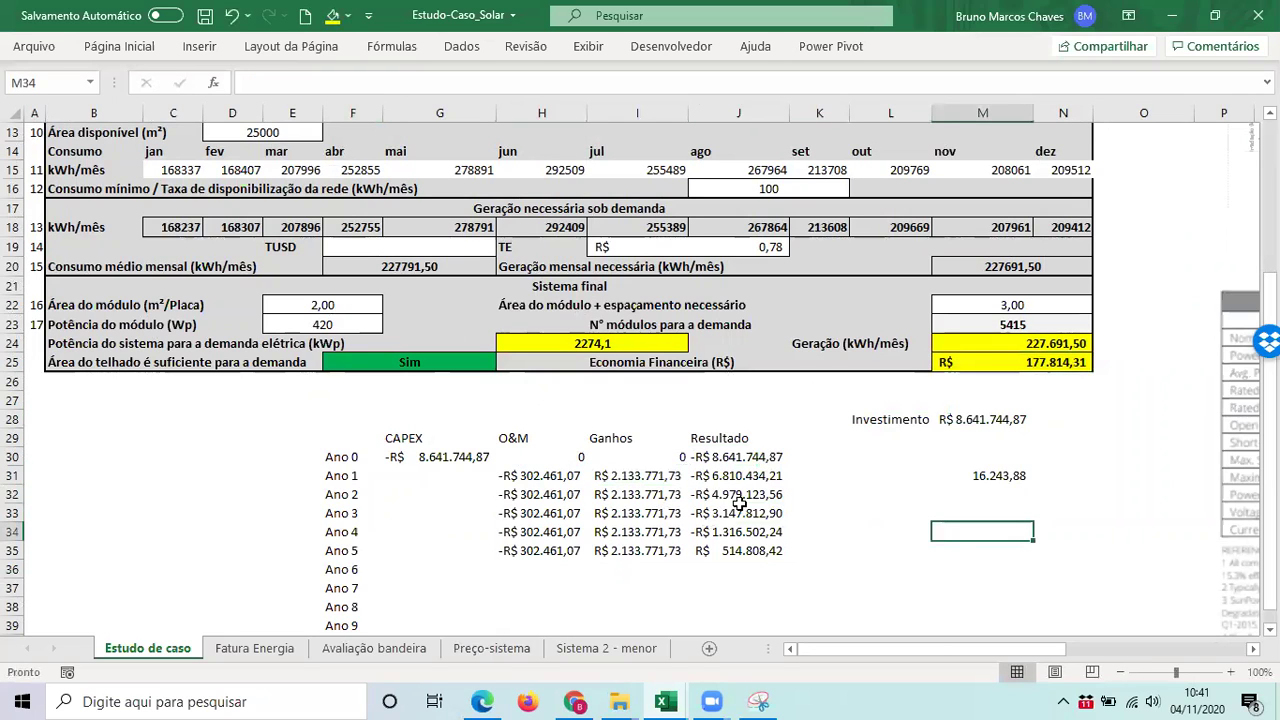
# - Highlight the Ano 5 row of the cash-flow table, from the year label to Resultado, with yellow fill
pyautogui.moveTo(738, 475); pyautogui.dragTo(738, 531)
pyautogui.moveTo(341, 551); pyautogui.dragTo(640, 569)
pyautogui.moveTo(775, 577); pyautogui.dragTo(757, 551)
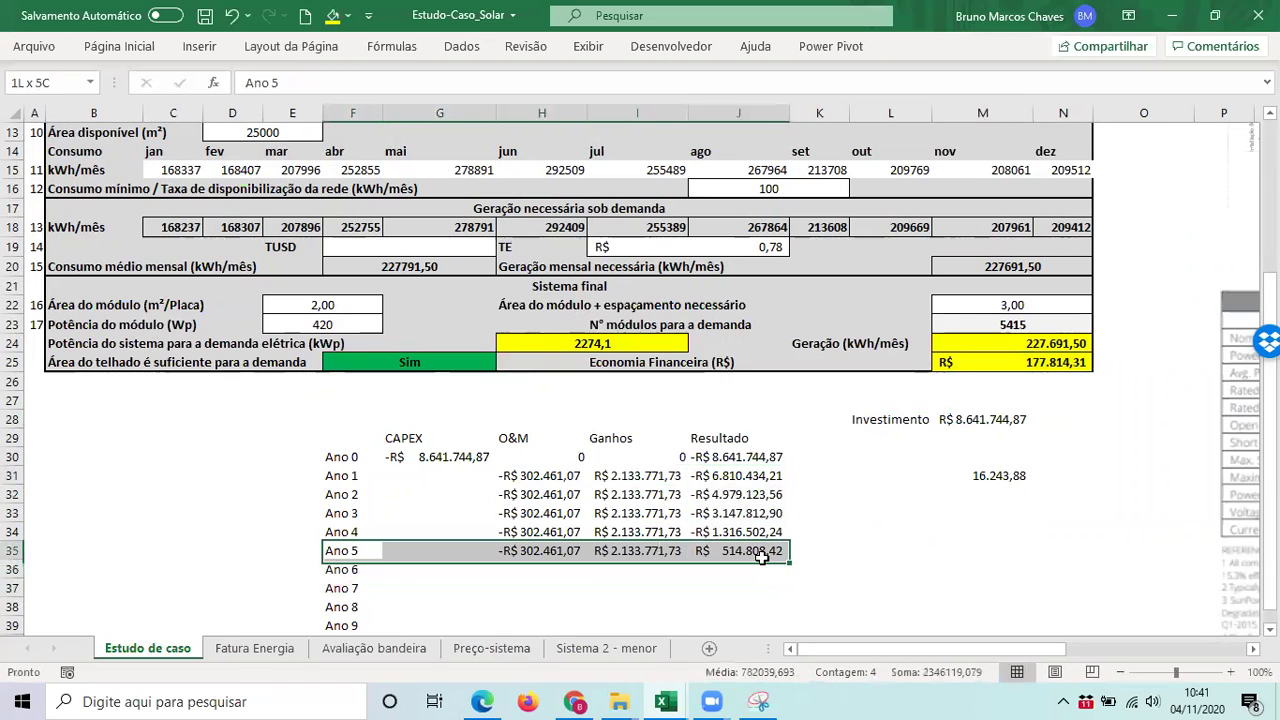
pyautogui.click(333, 15)
pyautogui.moveTo(733, 533); pyautogui.dragTo(733, 550)
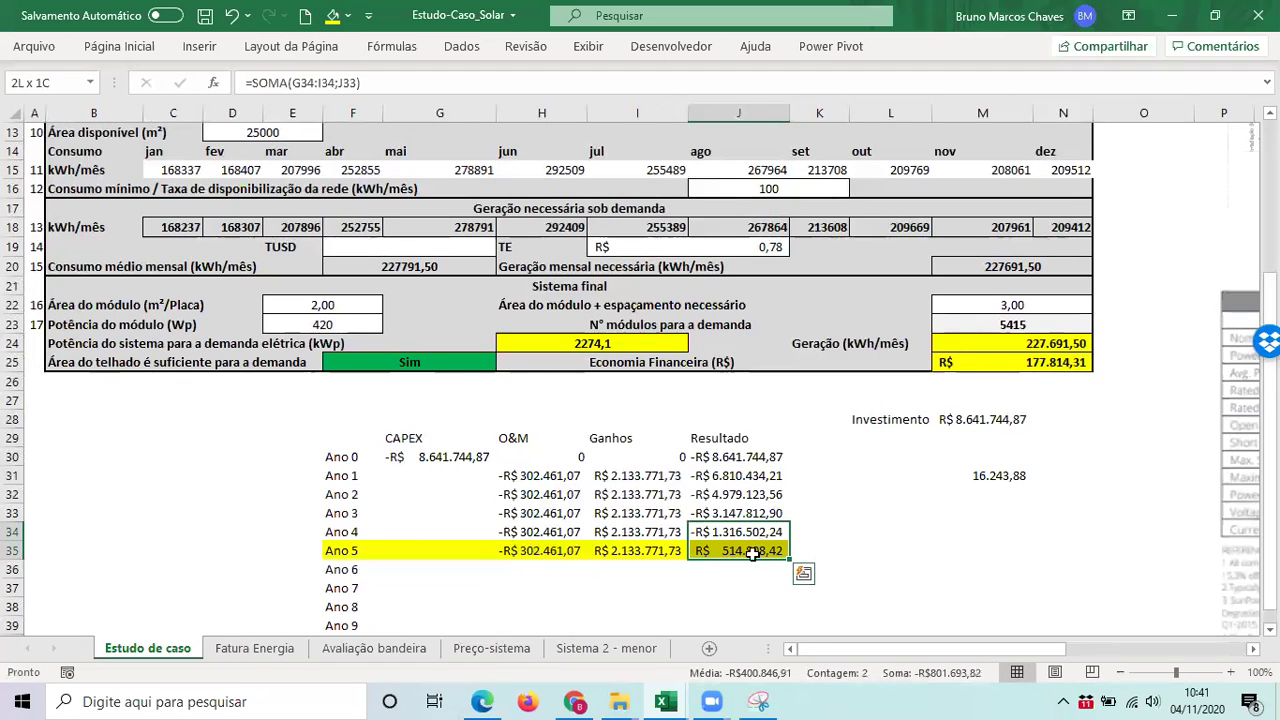
pyautogui.click(748, 545)
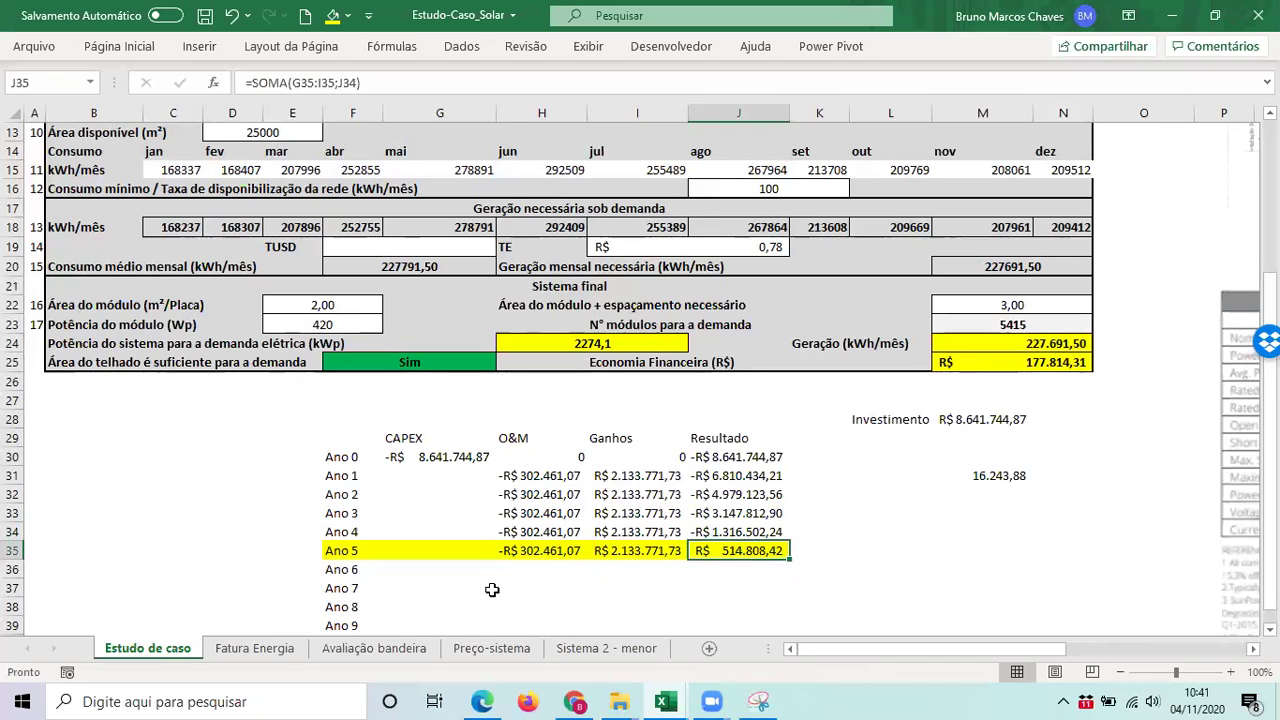
# - Compare the Ano 10 CAPEX entry with the initial Ano 0 CAPEX in the cash-flow table
pyautogui.scroll(-1, 480, 590)
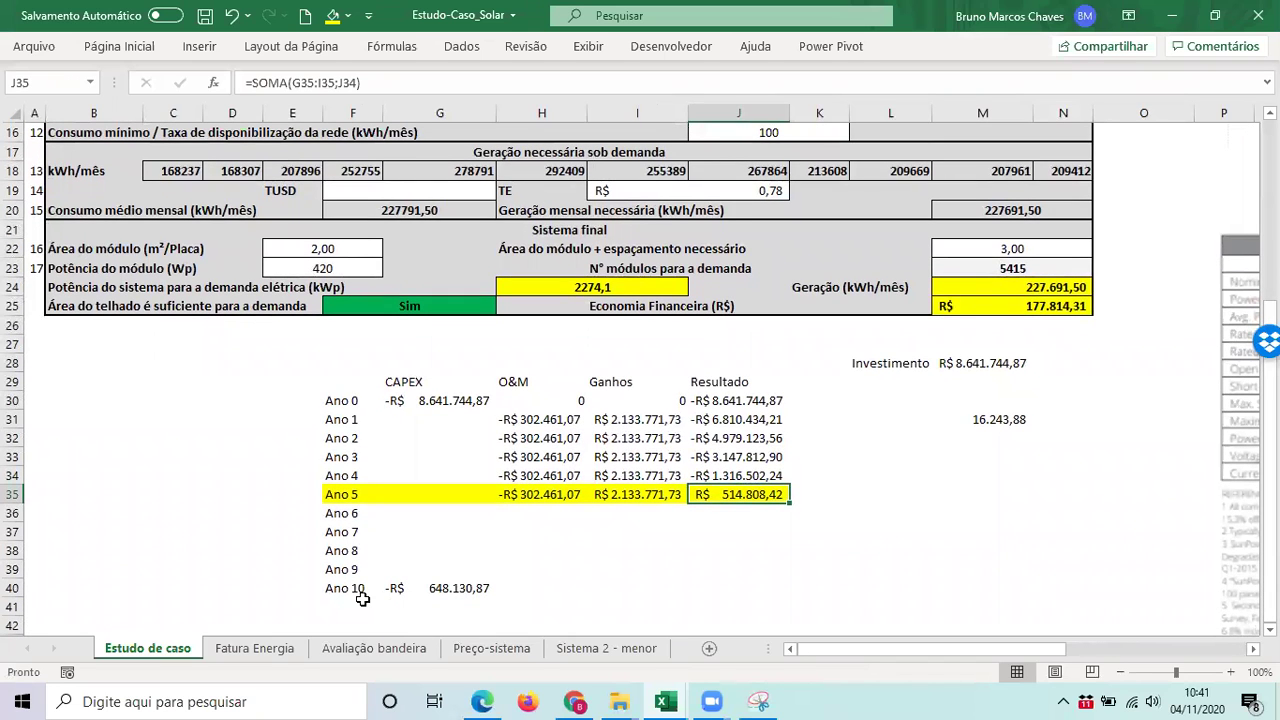
pyautogui.click(352, 590)
pyautogui.click(490, 588)
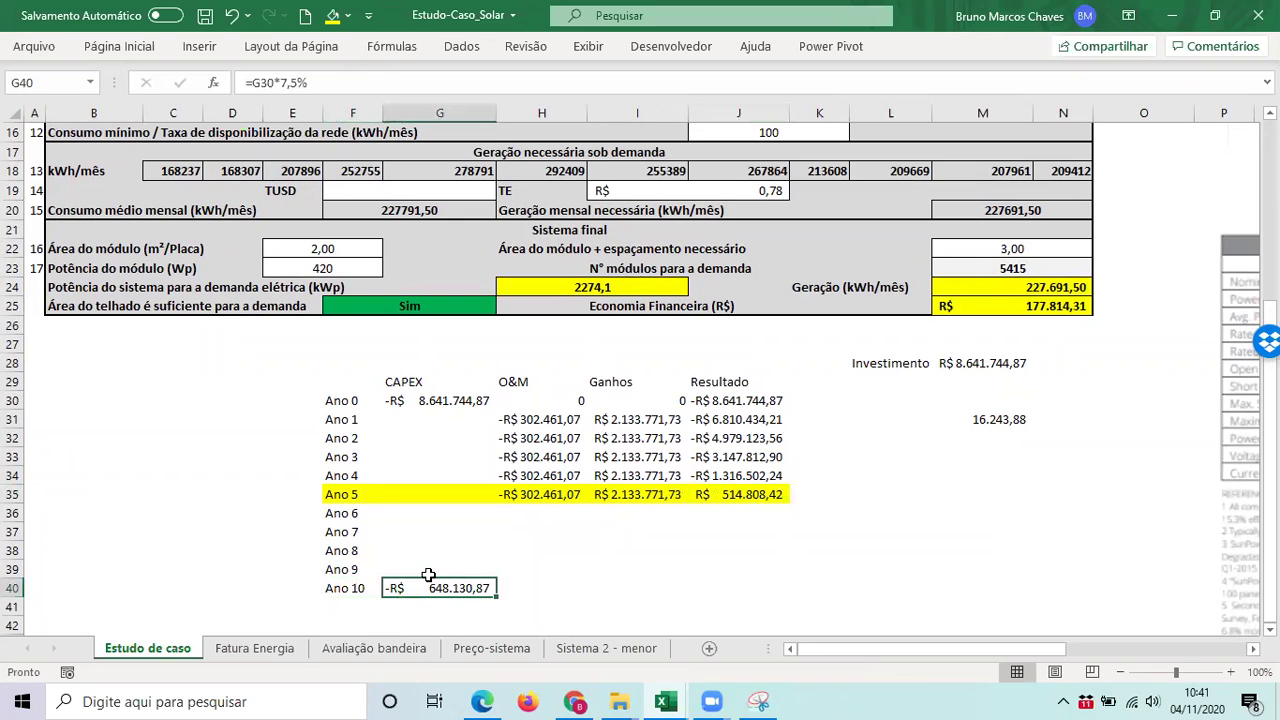
pyautogui.scroll(1, 352, 516)
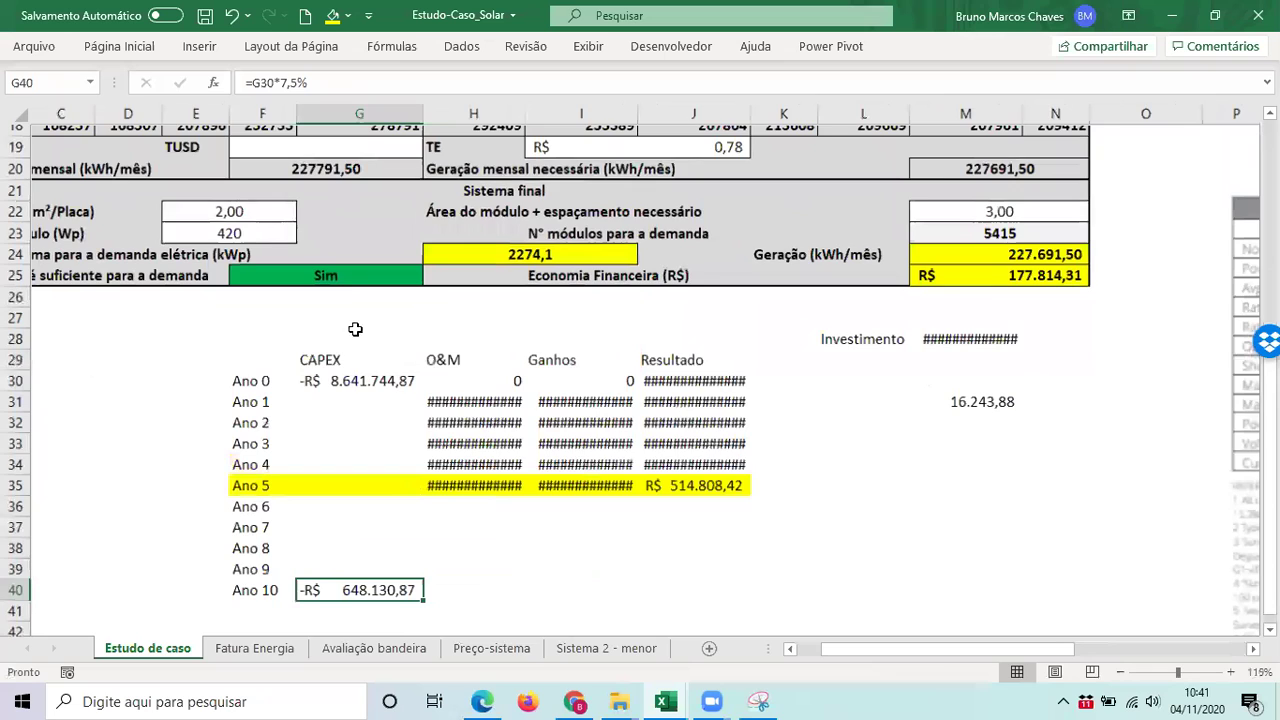
pyautogui.scroll(-2, 355, 258)
pyautogui.click(355, 272)
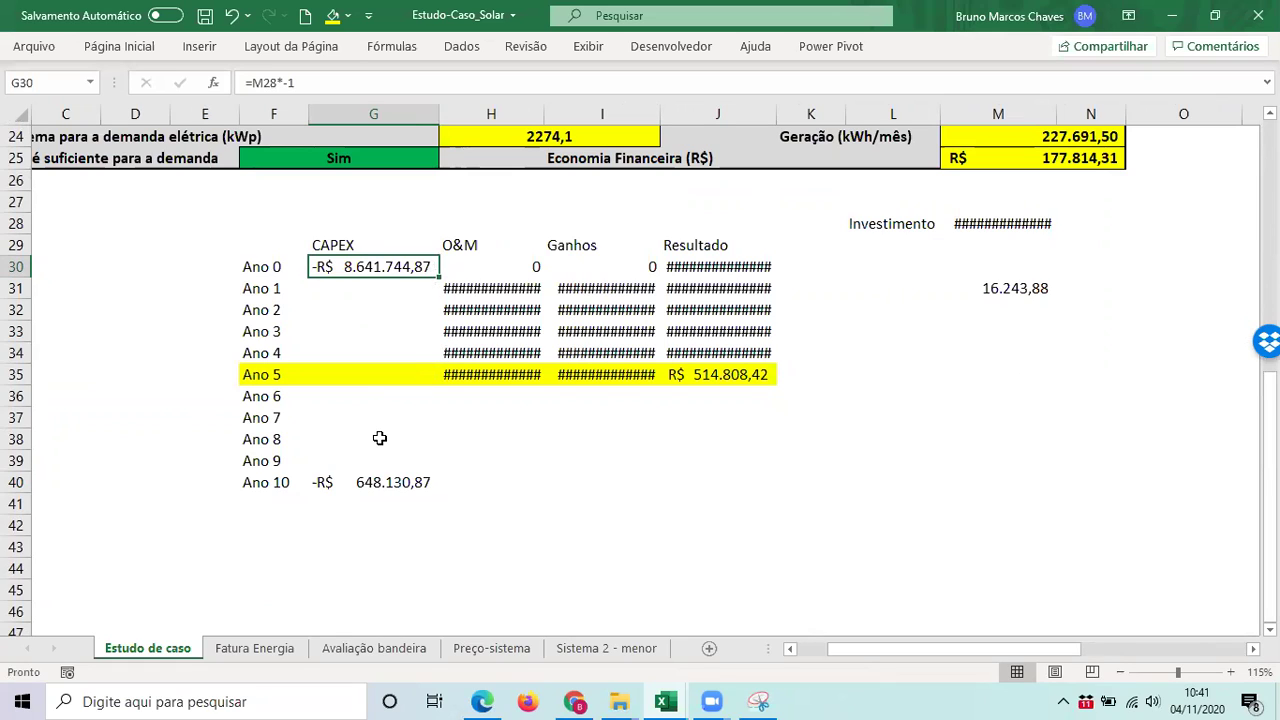
pyautogui.click(347, 484)
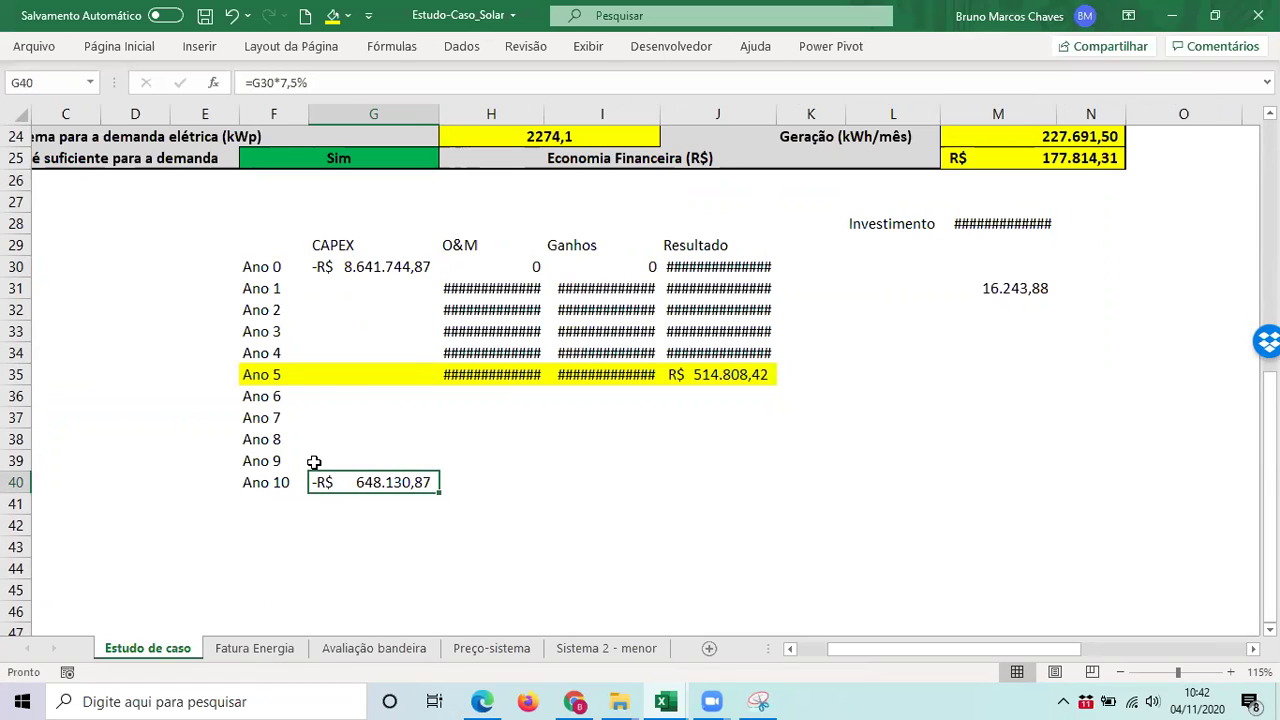
# - Inspect the Ano 10 CAPEX formula in cell G40 and the cell it references
pyautogui.scroll(1, 660, 443)
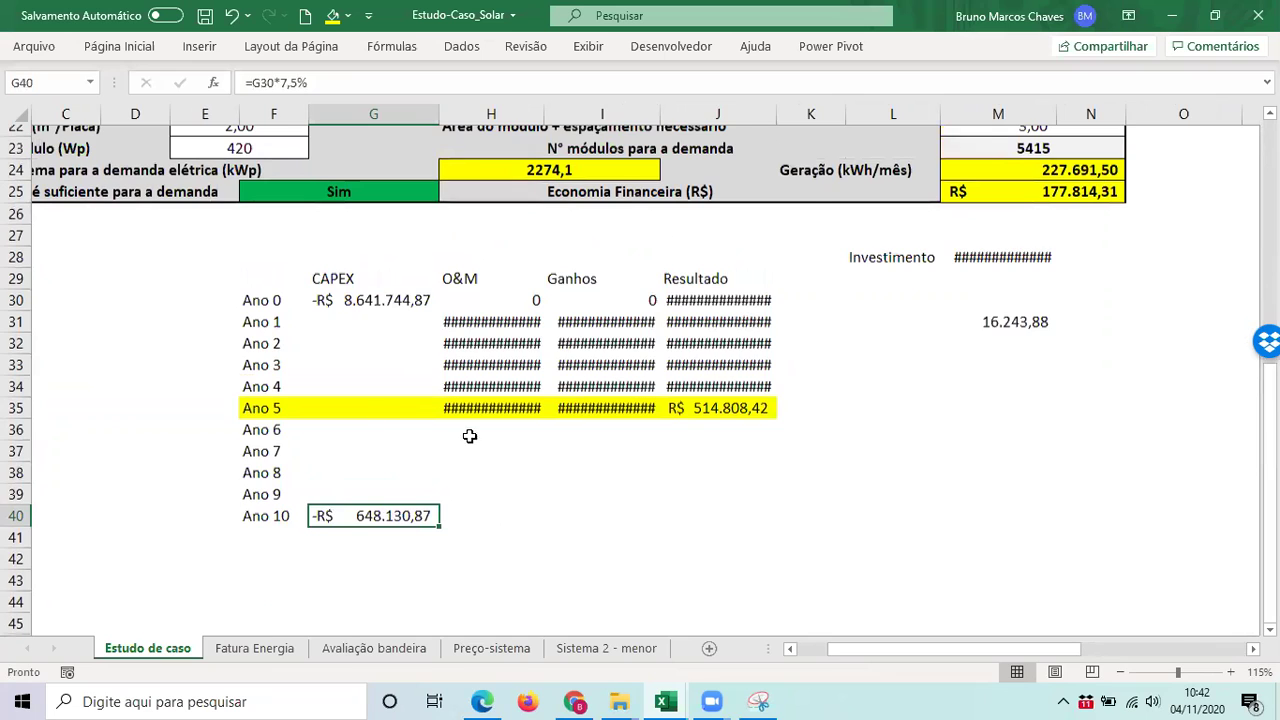
pyautogui.scroll(-1, 469, 436)
pyautogui.scroll(1, 477, 352)
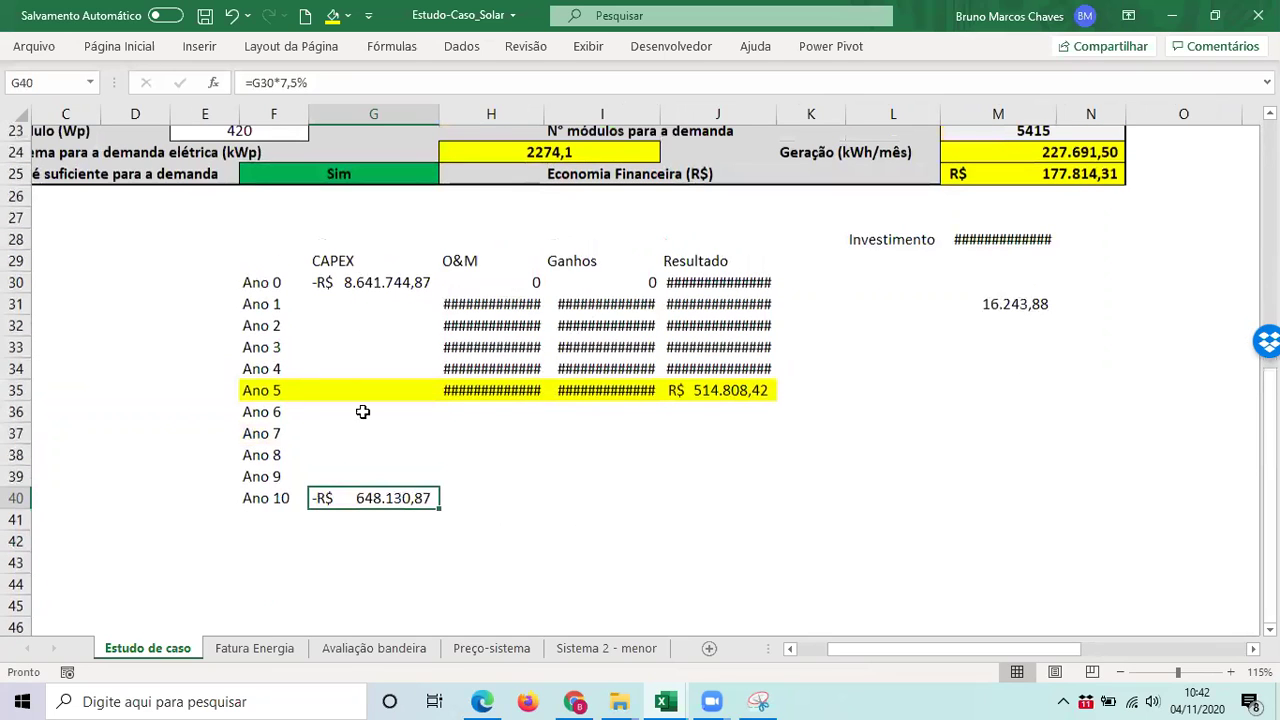
pyautogui.scroll(1, 340, 430)
pyautogui.scroll(-1, 483, 506)
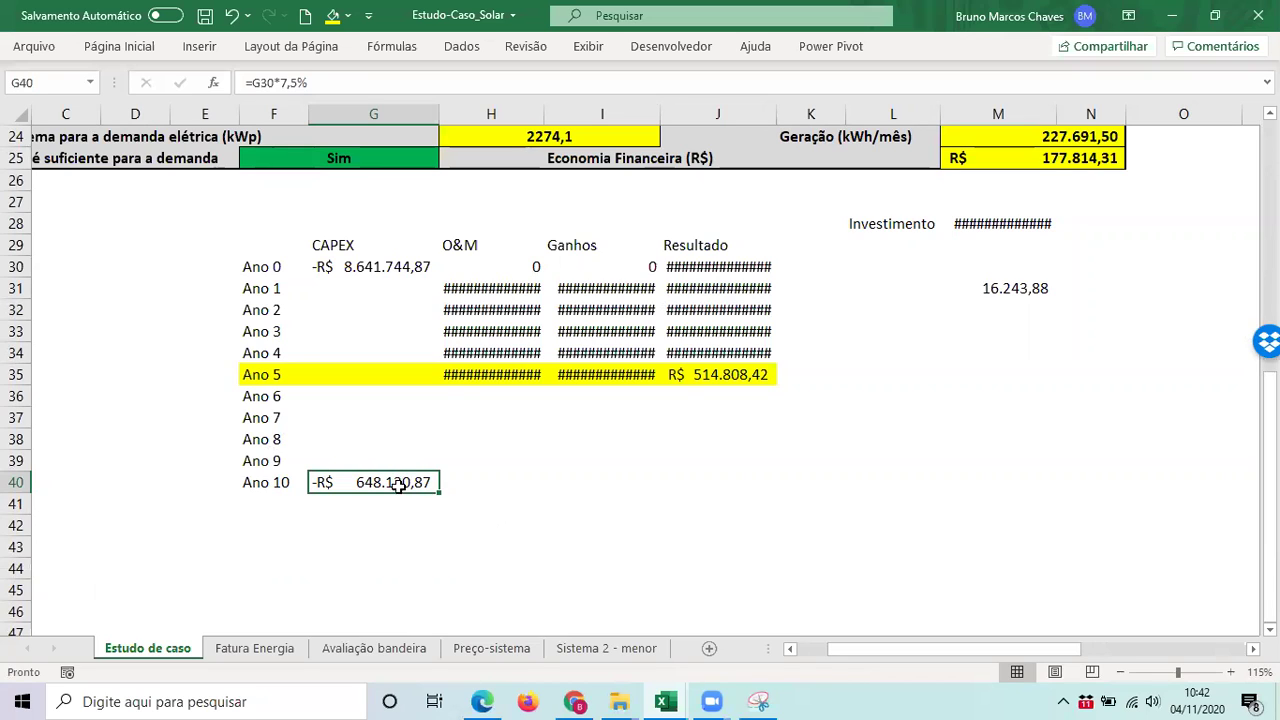
pyautogui.click(311, 86)
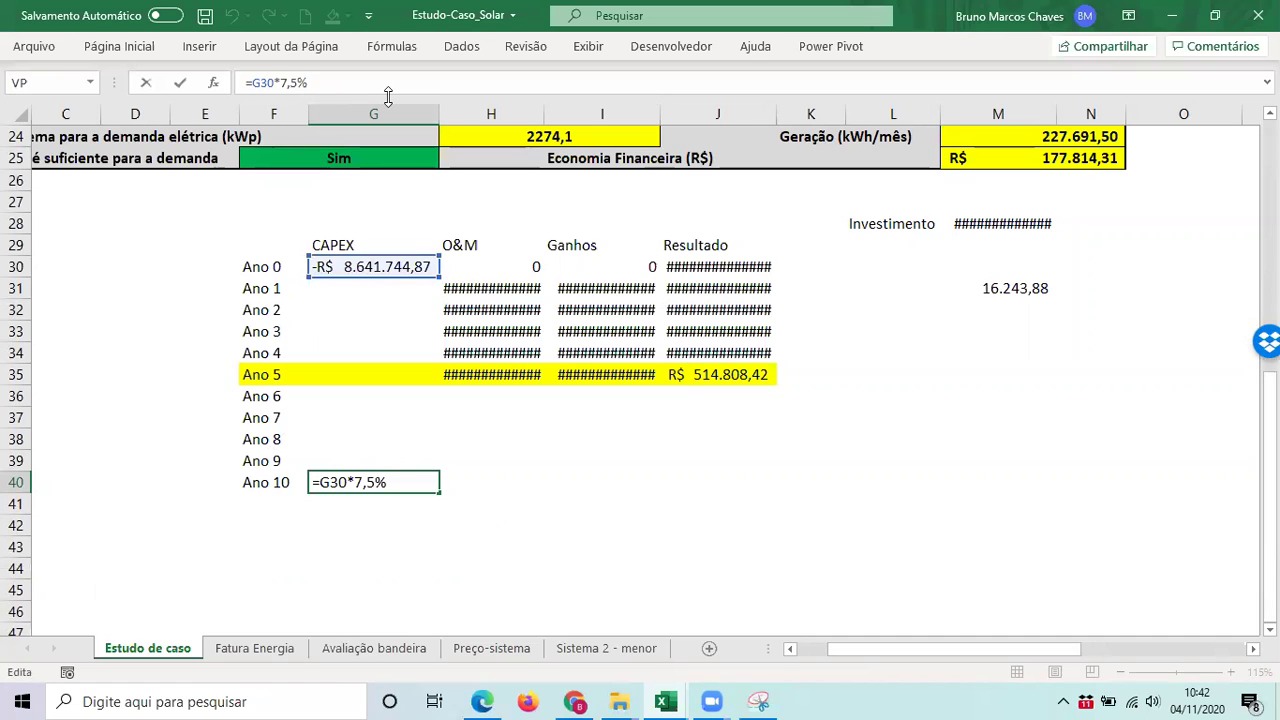
pyautogui.click(400, 482)
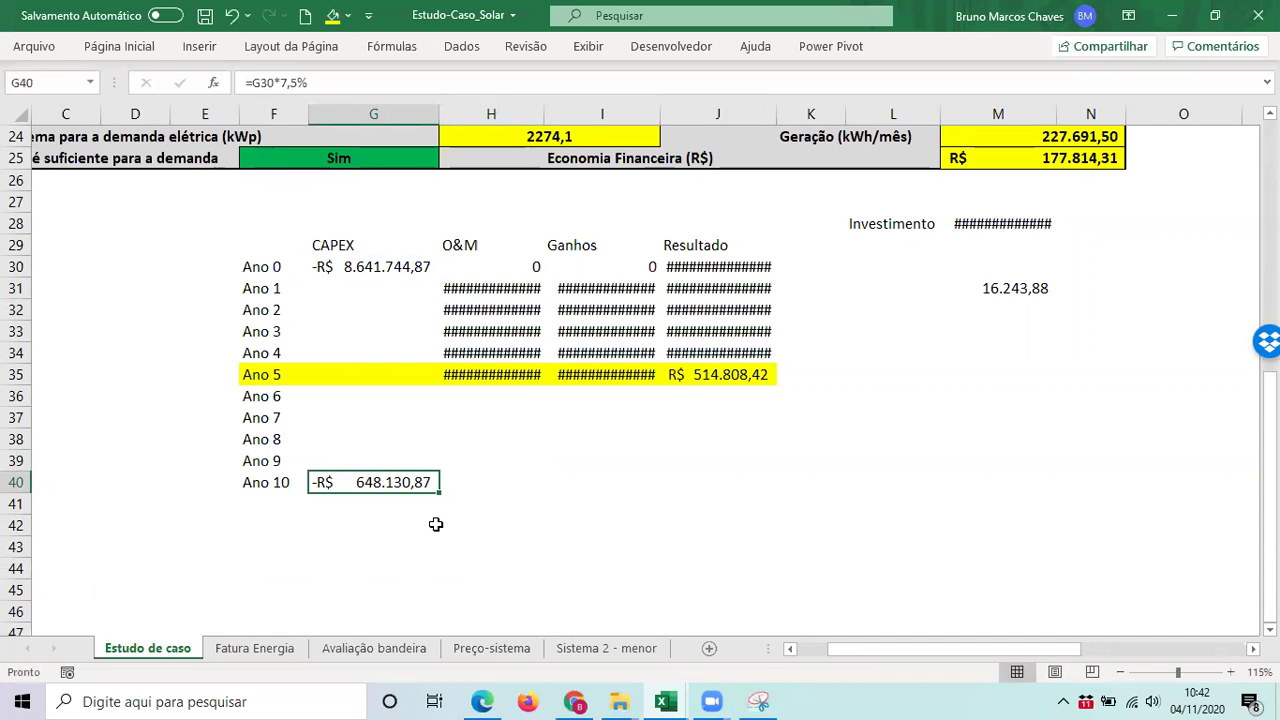
pyautogui.scroll(-1, 398, 441)
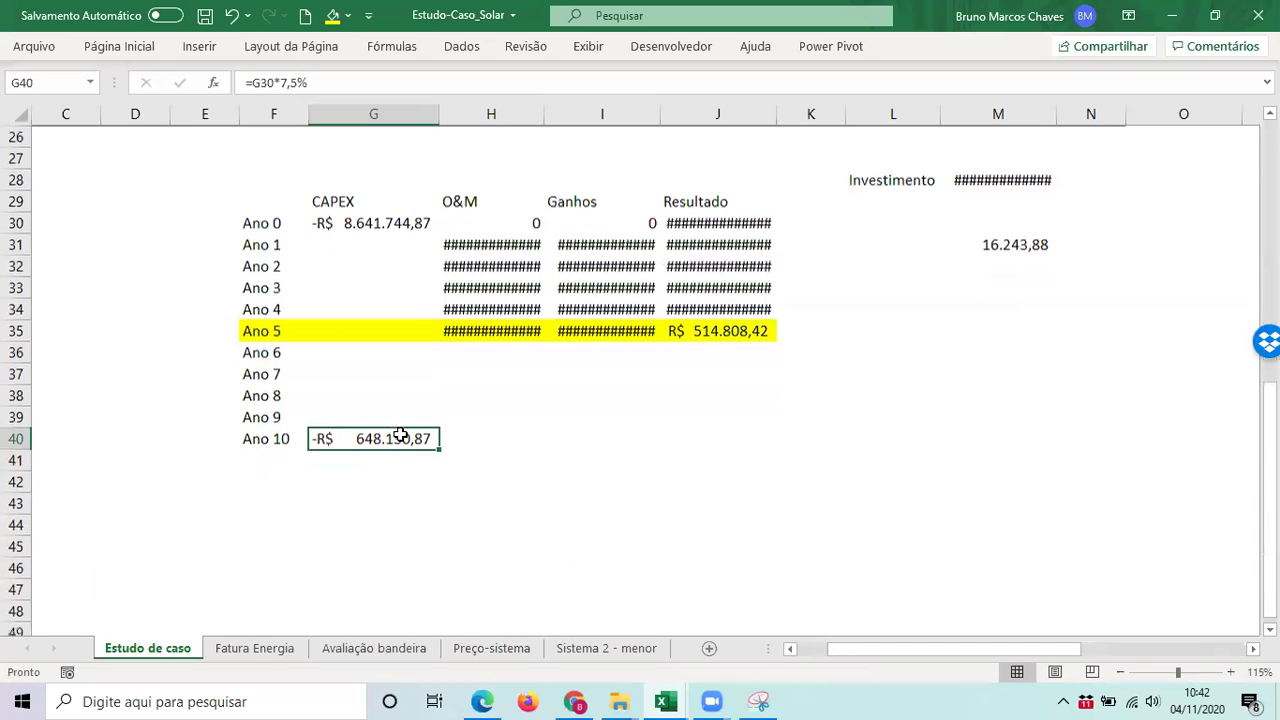
pyautogui.scroll(-2, 400, 440)
pyautogui.scroll(5, 406, 453)
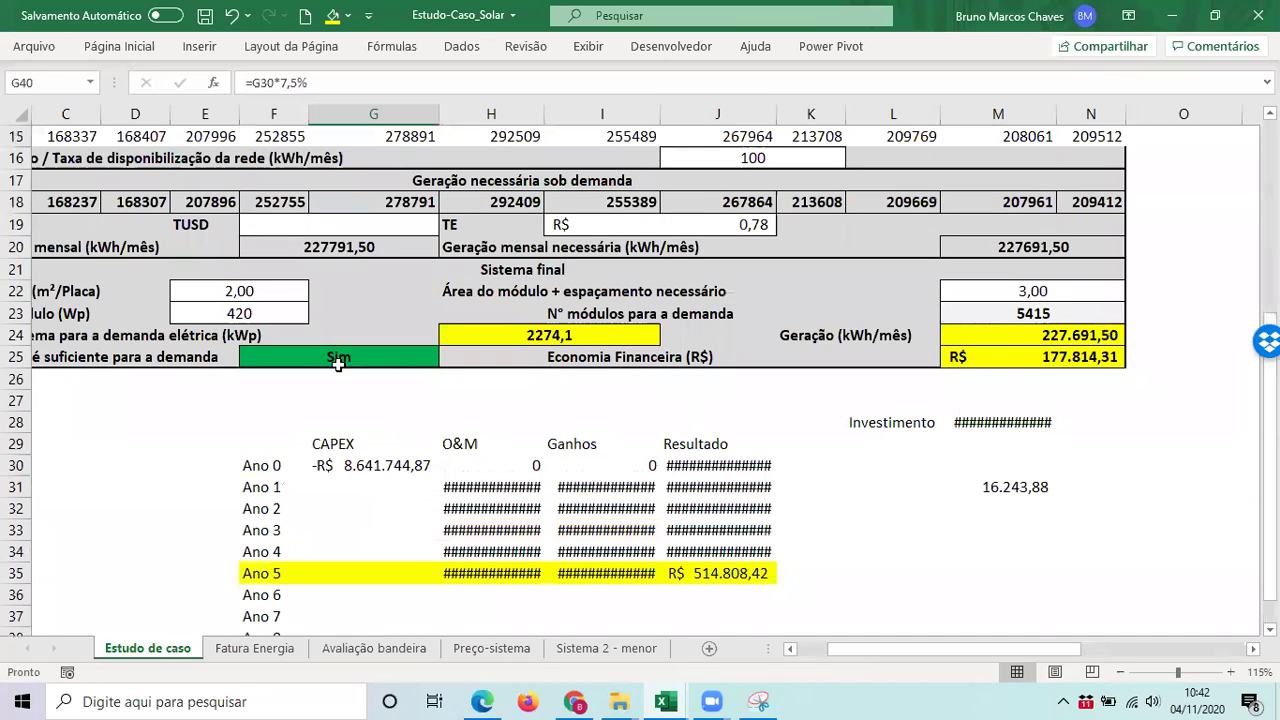
# - Switch to the workbook "Tabela EM BRANCO para analise retorno investimento GD-FV autoconsumo"
pyautogui.hotkey('alt', 'Tab')
pyautogui.hotkey('alt', 'Tab')
pyautogui.hotkey('alt', 'Tab')
pyautogui.hotkey('alt', 'Tab')
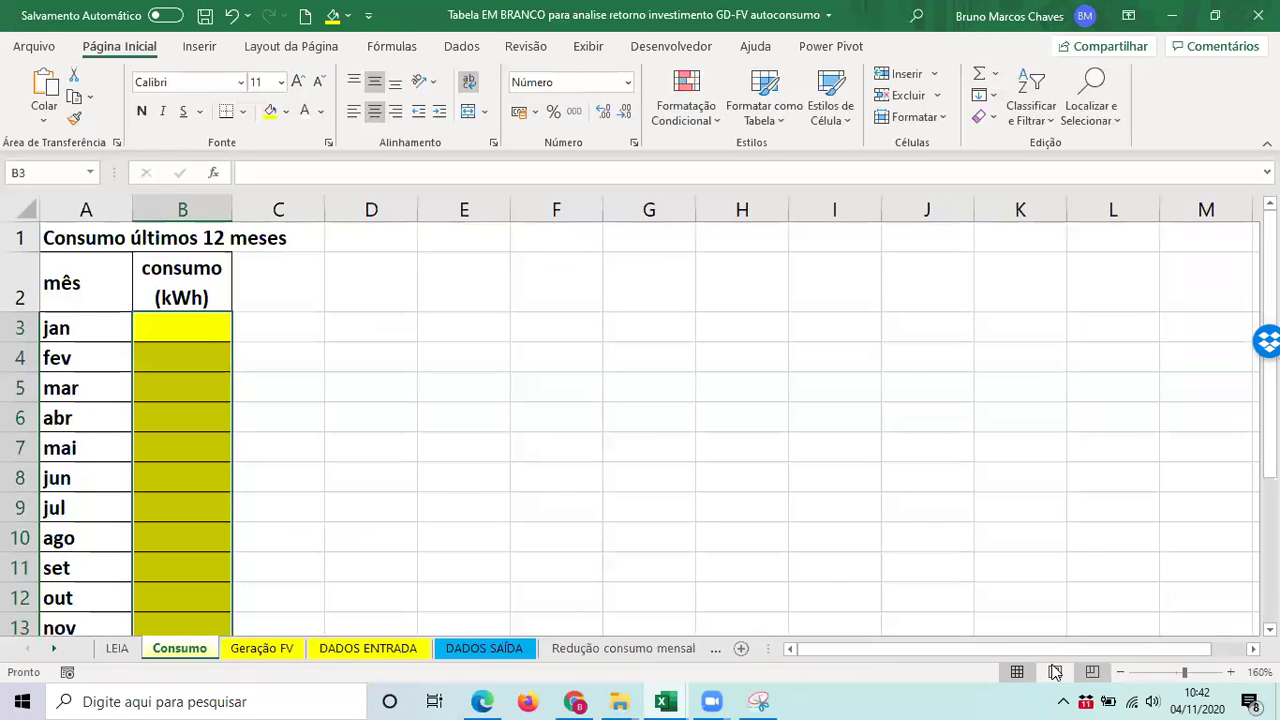
# - Review the blank monthly consumption table on the Consumo sheet, from jan through the total row
pyautogui.scroll(-4, 627, 552)
pyautogui.scroll(2, 627, 552)
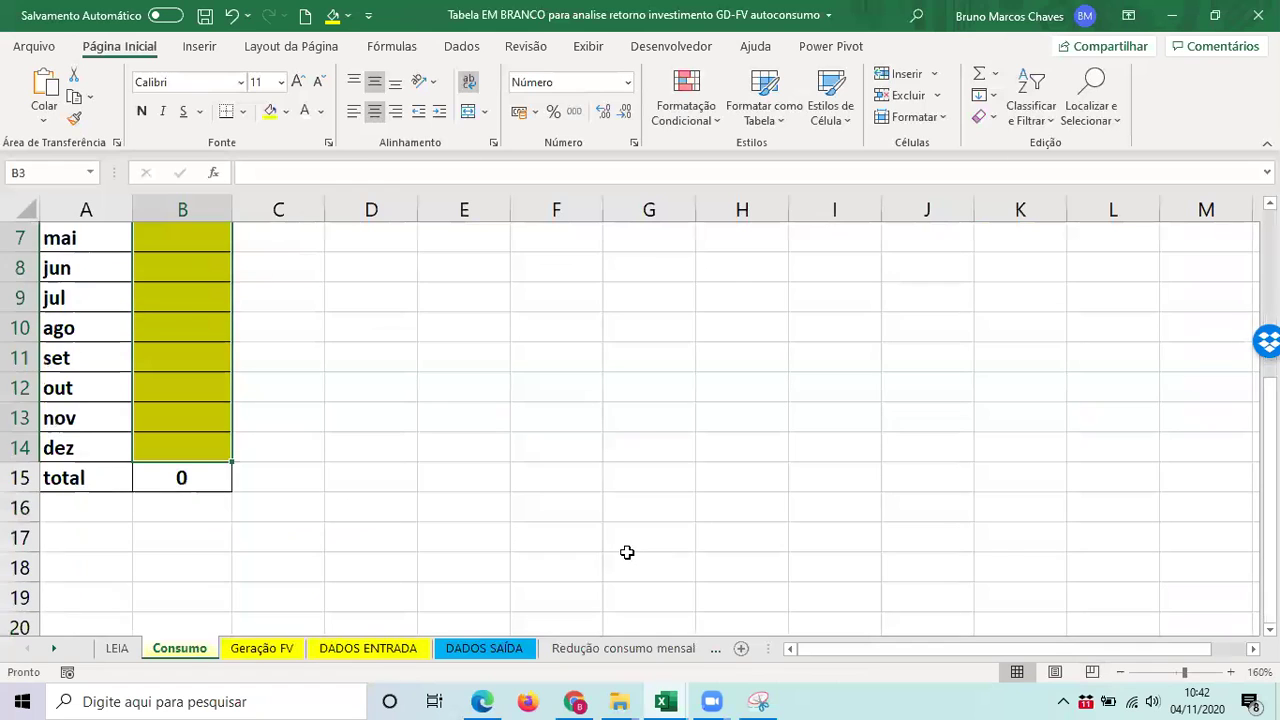
pyautogui.scroll(2, 500, 520)
pyautogui.click(366, 495)
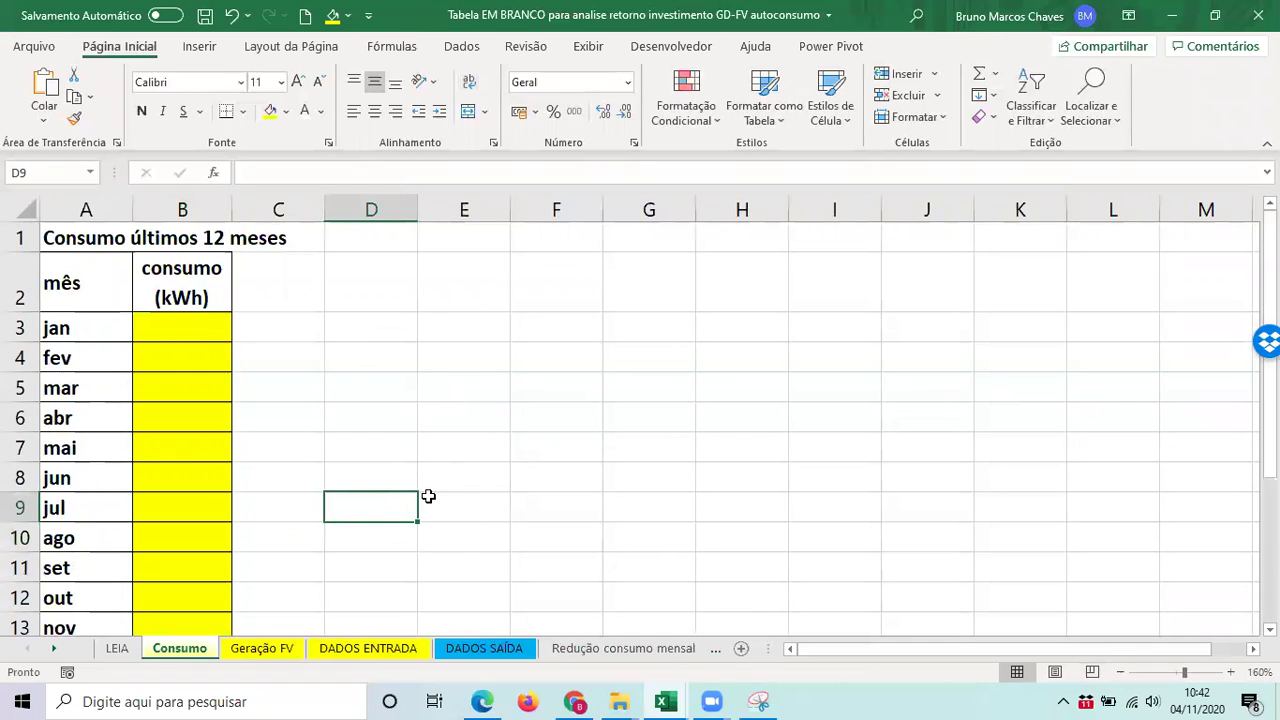
# - In the Estudo-Caso_Solar workbook, widen columns H, I and J so the O&M, Ganhos and Resultado amounts display in full
pyautogui.hotkey('alt', 'Tab')
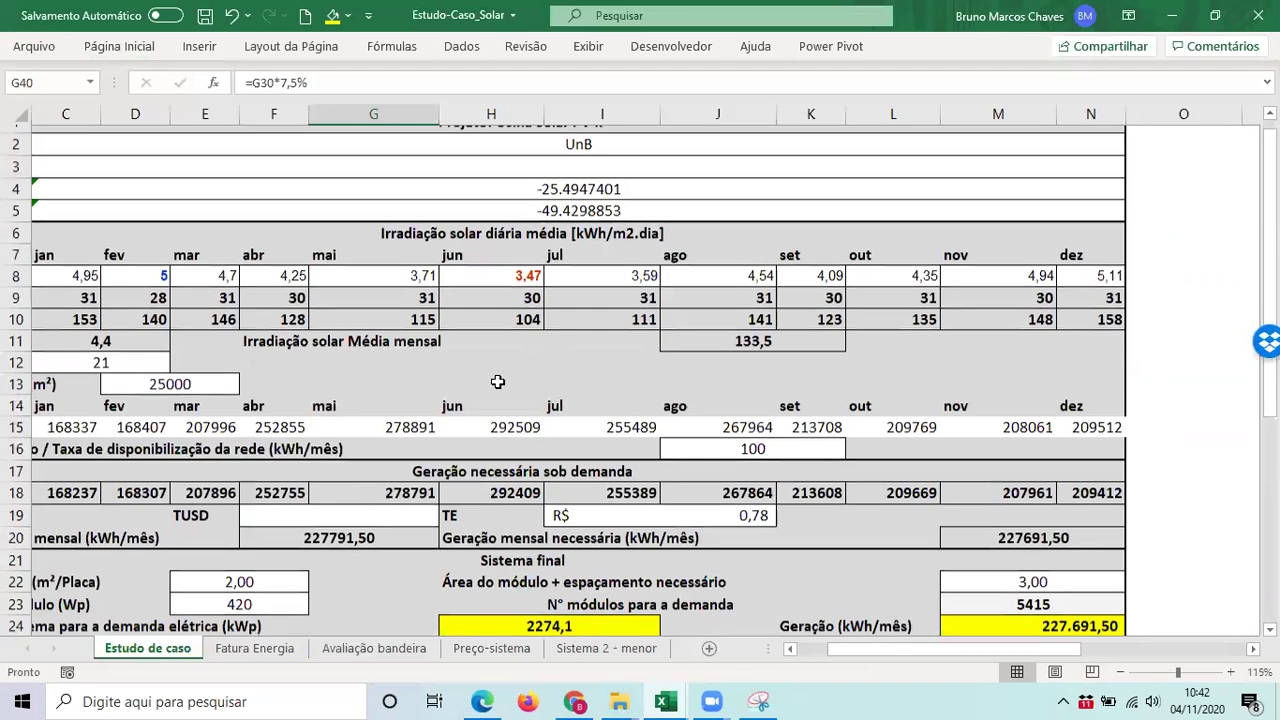
pyautogui.scroll(-2, 498, 380)
pyautogui.scroll(-5, 555, 114)
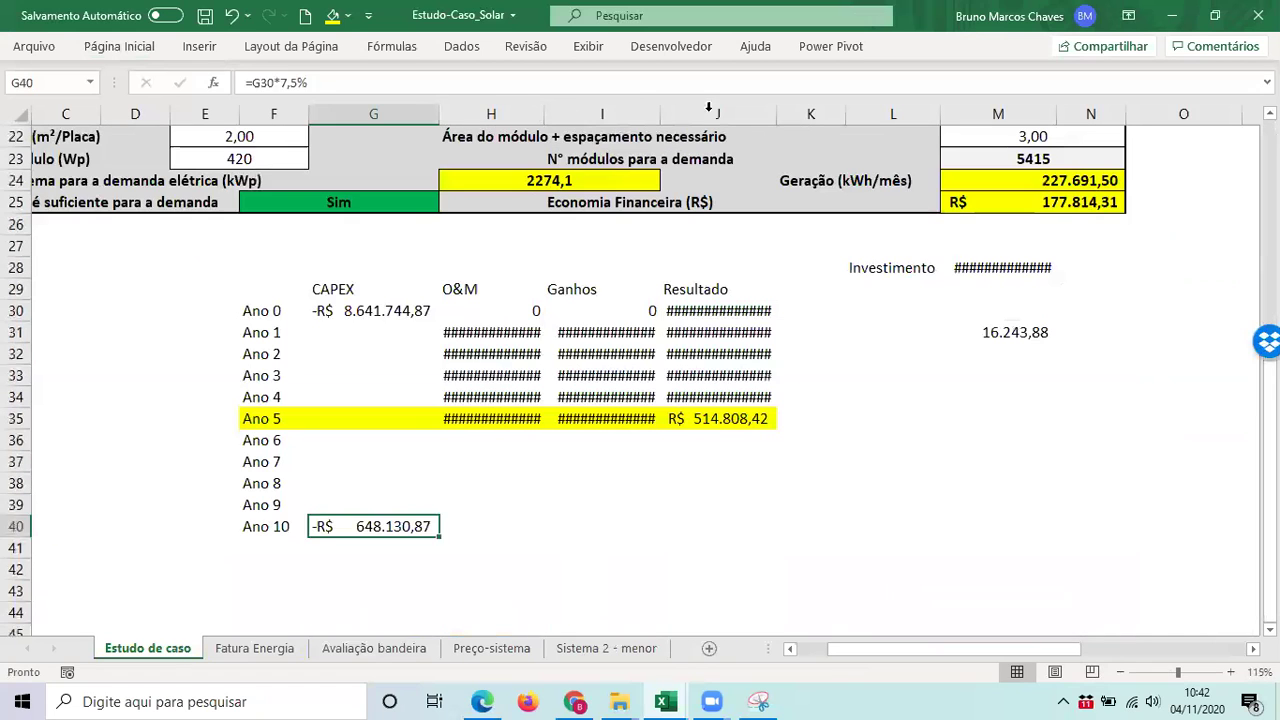
pyautogui.press('Up')
pyautogui.press('Up')
pyautogui.press('Up')
pyautogui.press('Up')
pyautogui.press('Up')
pyautogui.press('Up')
pyautogui.press('Up')
pyautogui.press('Up')
pyautogui.press('Right')
pyautogui.moveTo(544, 114); pyautogui.dragTo(564, 114)
pyautogui.moveTo(680, 114); pyautogui.dragTo(697, 114)
pyautogui.moveTo(813, 114); pyautogui.dragTo(840, 114)
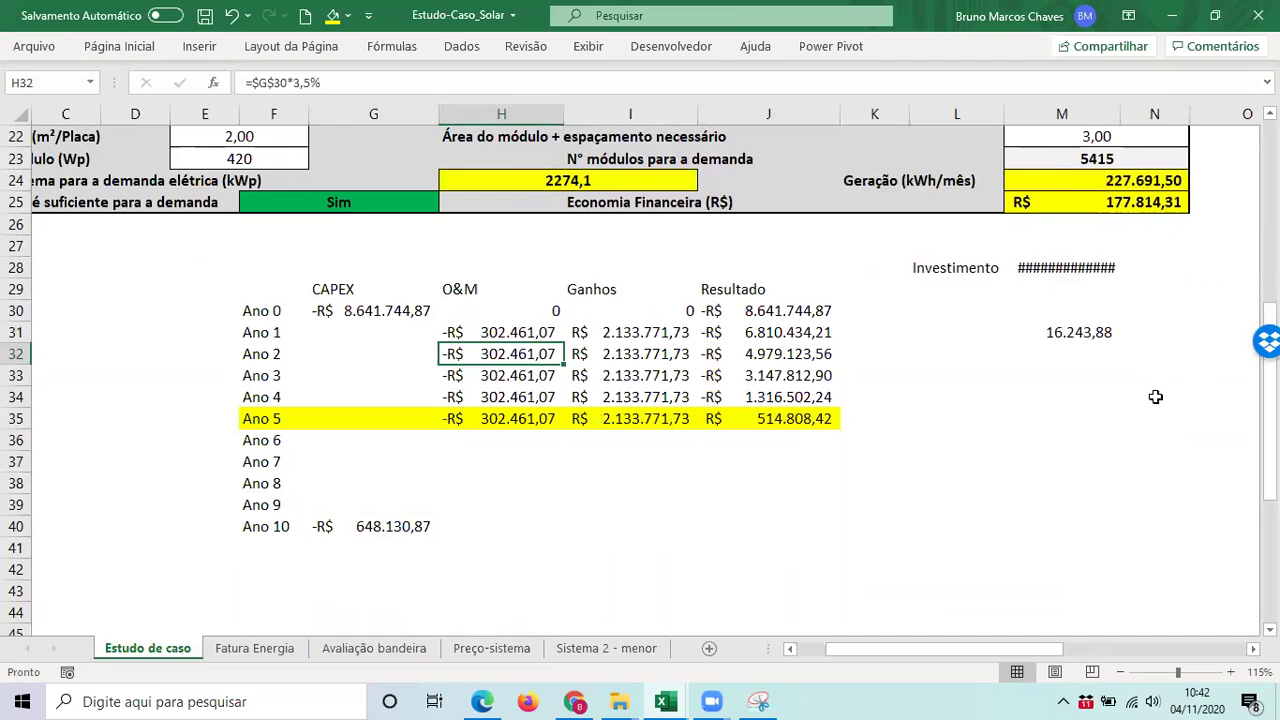
# - Widen column M enough to show the full Investimento amount beside the cash-flow table
pyautogui.press('Up')
pyautogui.press('Up')
pyautogui.press('Right')
pyautogui.press('Right')
pyautogui.scroll(1, 1094, 303)
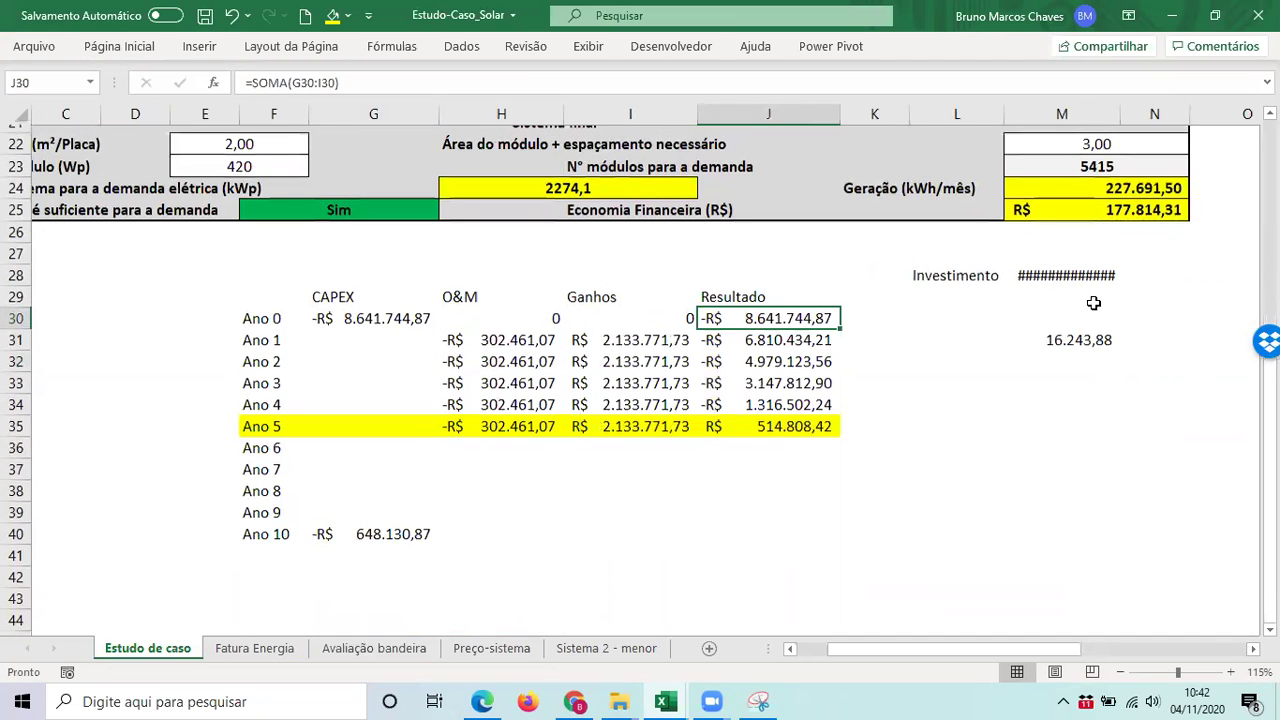
pyautogui.scroll(2, 1094, 303)
pyautogui.press('Up')
pyautogui.press('Up')
pyautogui.press('Right')
pyautogui.press('Right')
pyautogui.press('Right')
pyautogui.moveTo(1120, 114); pyautogui.dragTo(1144, 114)
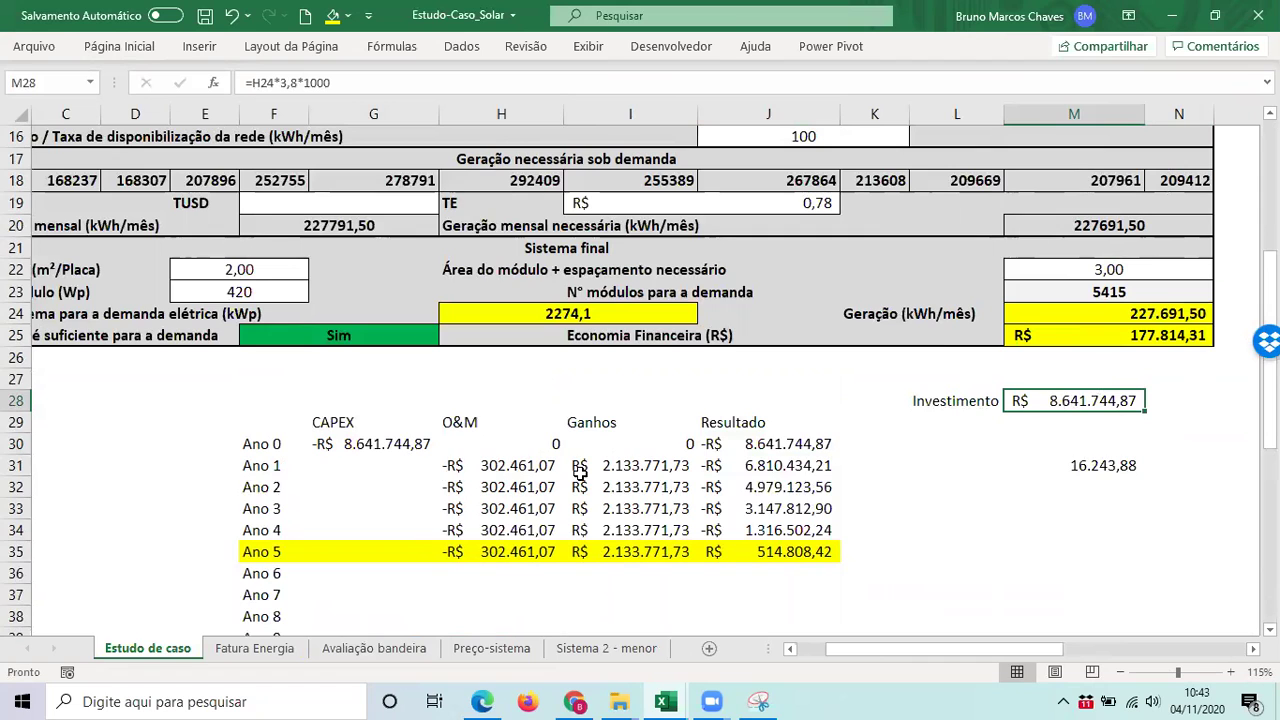
# - Copy the monthly consumption from C15:N15 into Consumo B3:B14 of the blank workbook, transposed, and open the Geração FV sheet
pyautogui.scroll(4, 582, 469)
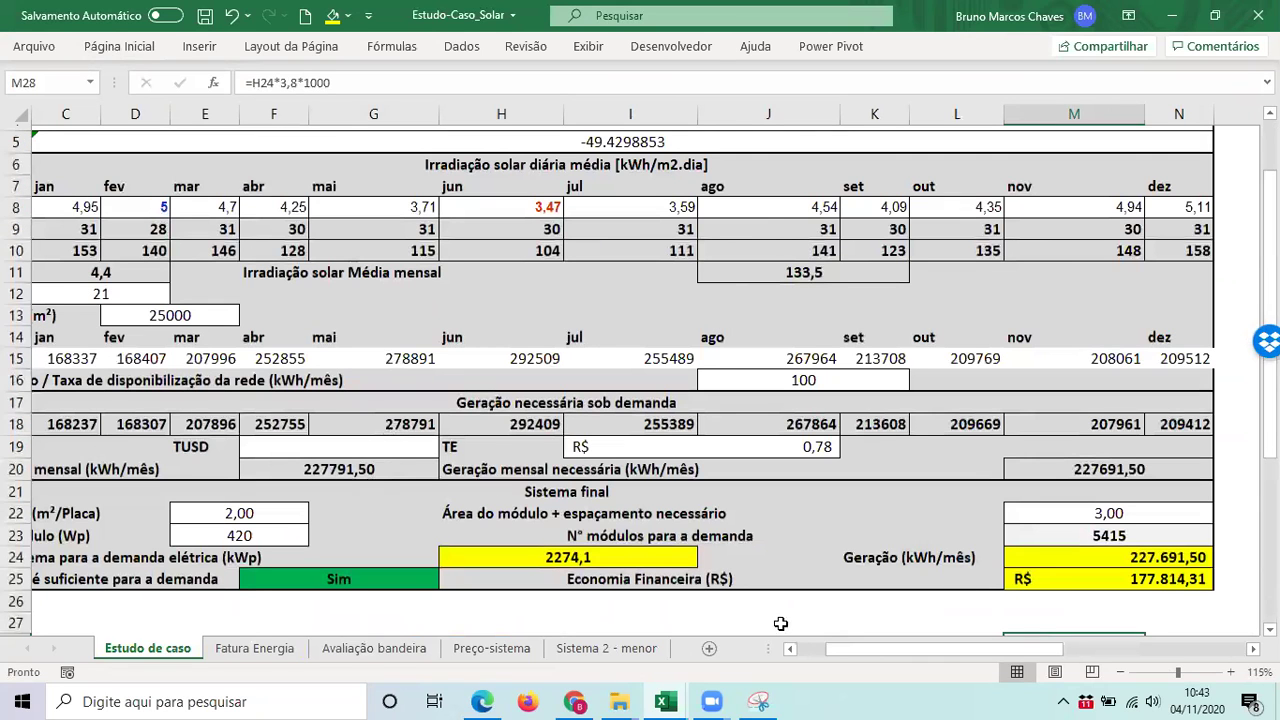
pyautogui.scroll(-1, 780, 623)
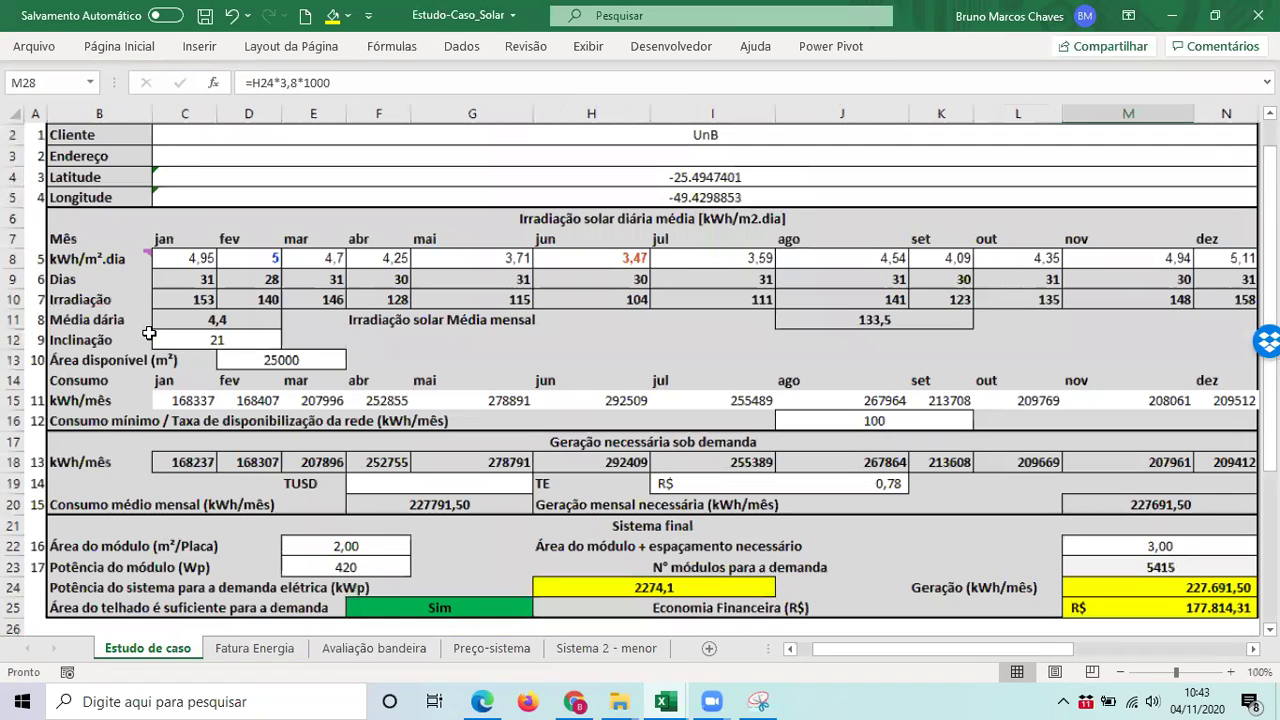
pyautogui.scroll(-1, 148, 333)
pyautogui.scroll(-1, 492, 482)
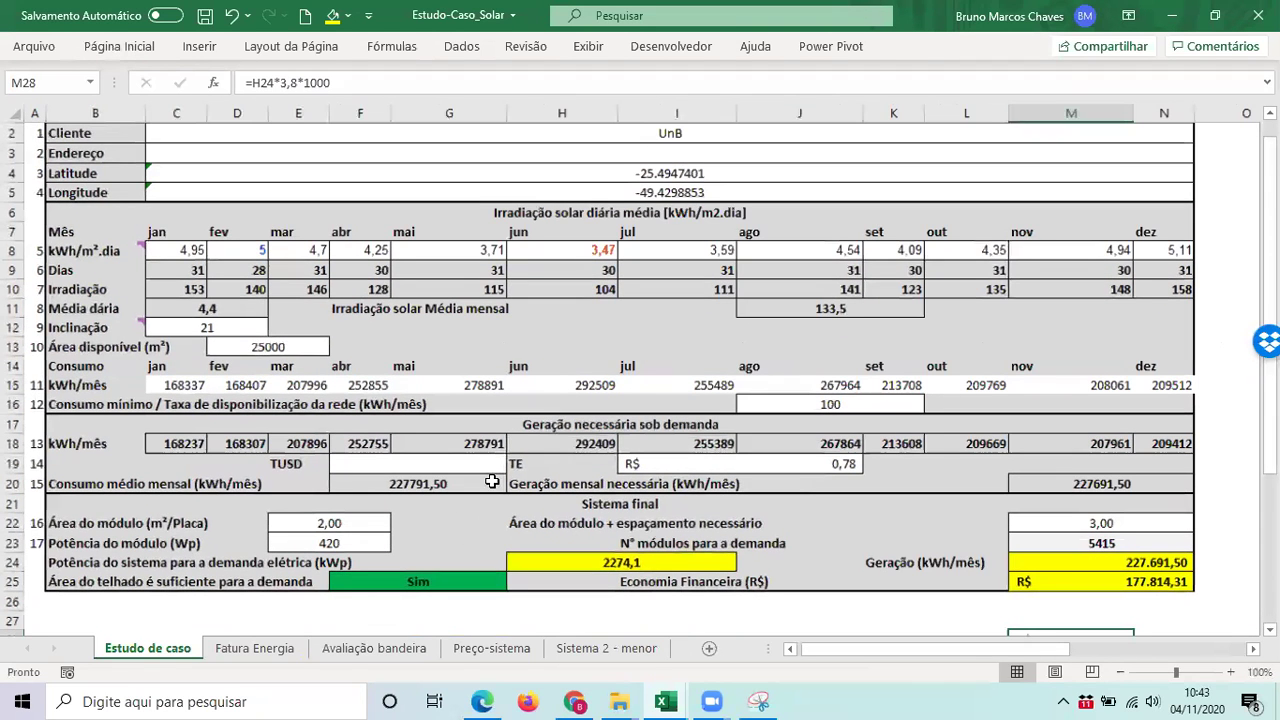
pyautogui.scroll(-1, 242, 328)
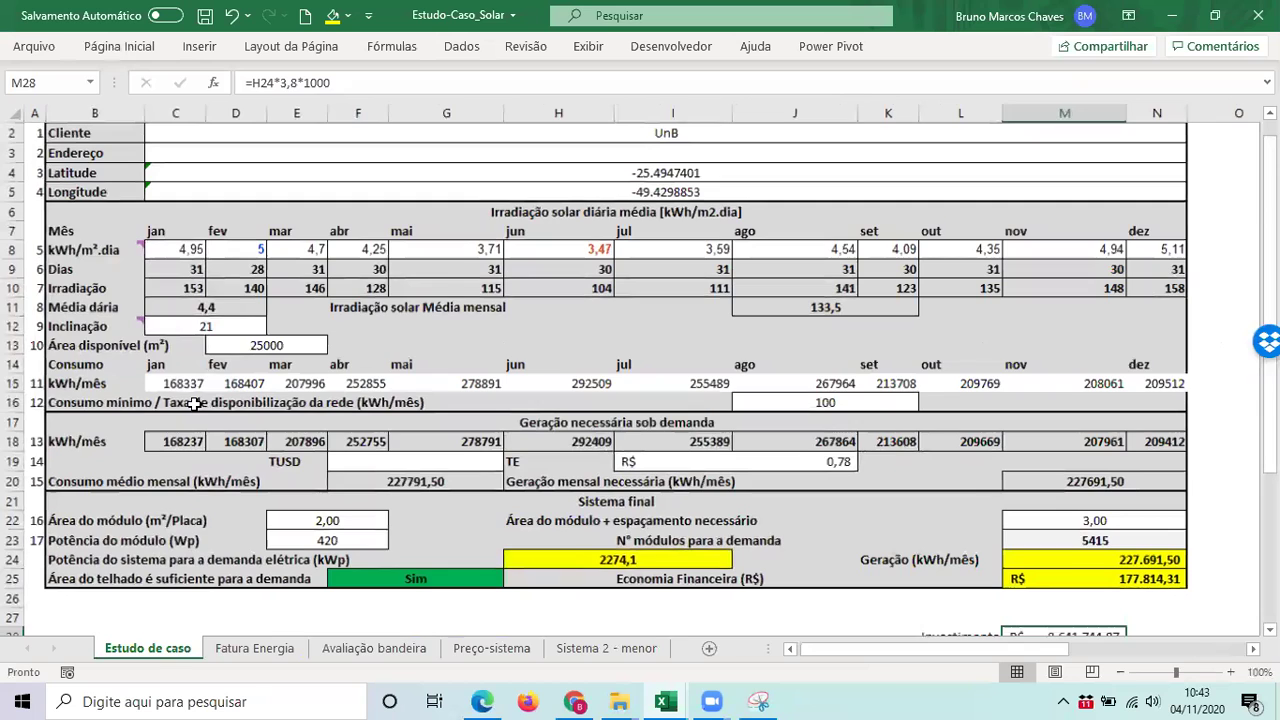
pyautogui.hotkey('alt', 'Tab')
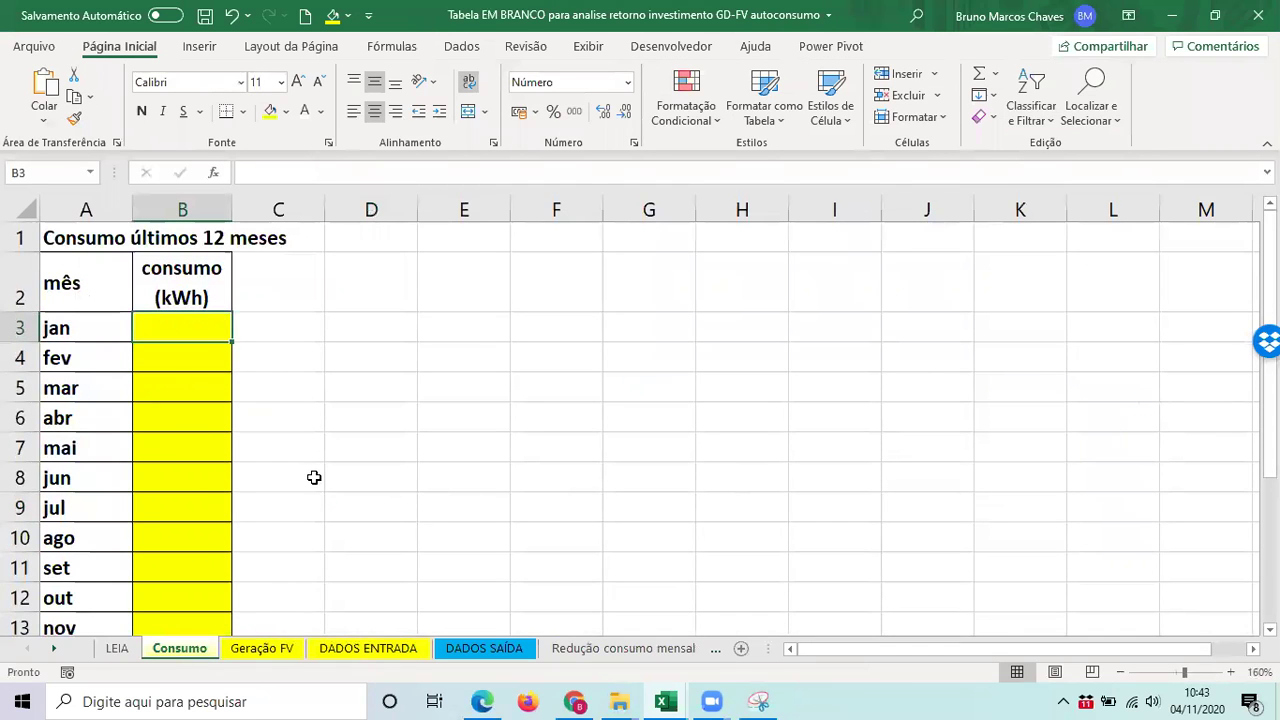
pyautogui.hotkey('alt', 'Tab')
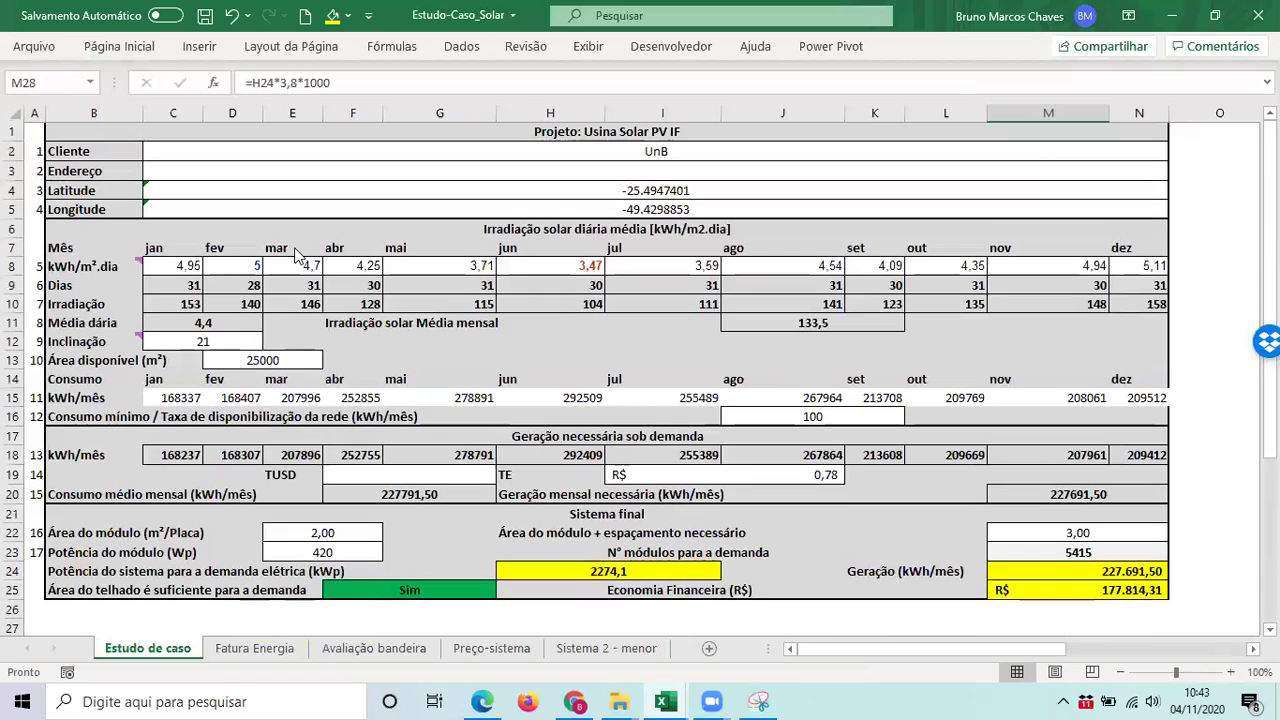
pyautogui.hotkey('alt', 'Tab')
pyautogui.hotkey('ctrl', 'v')
pyautogui.scroll(-2, 517, 386)
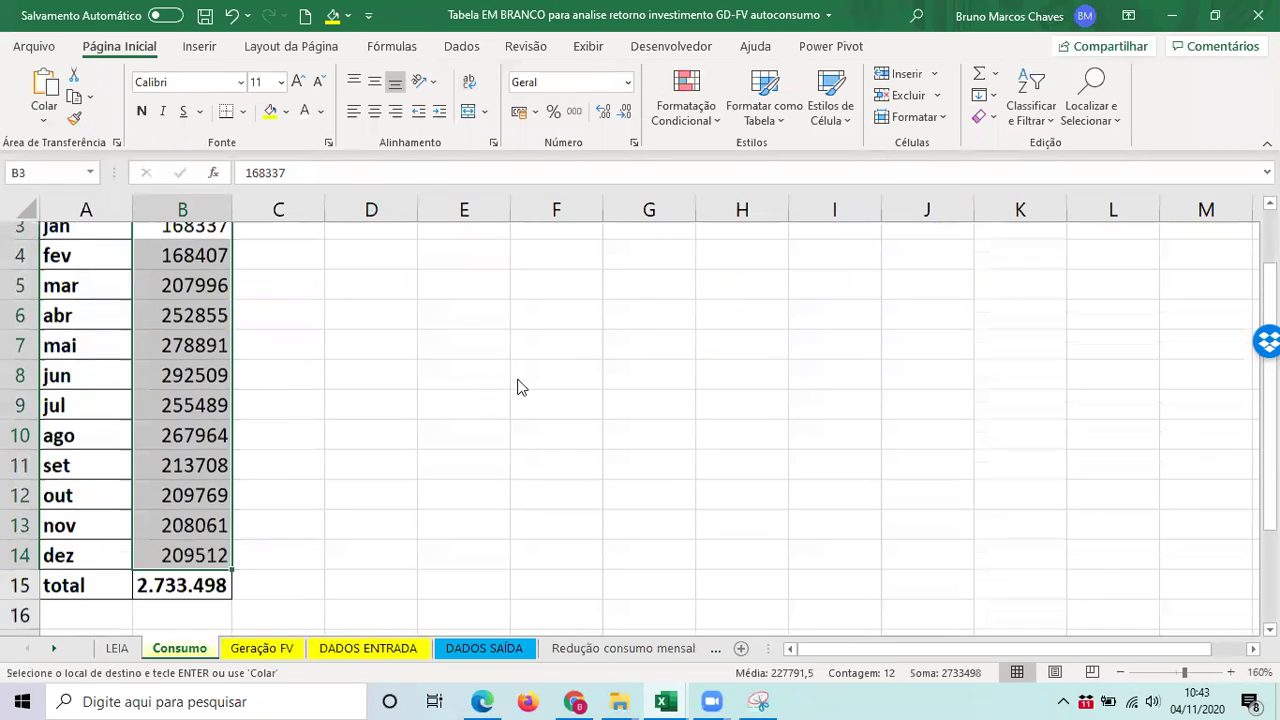
pyautogui.hotkey('ctrl', 'pagedown')
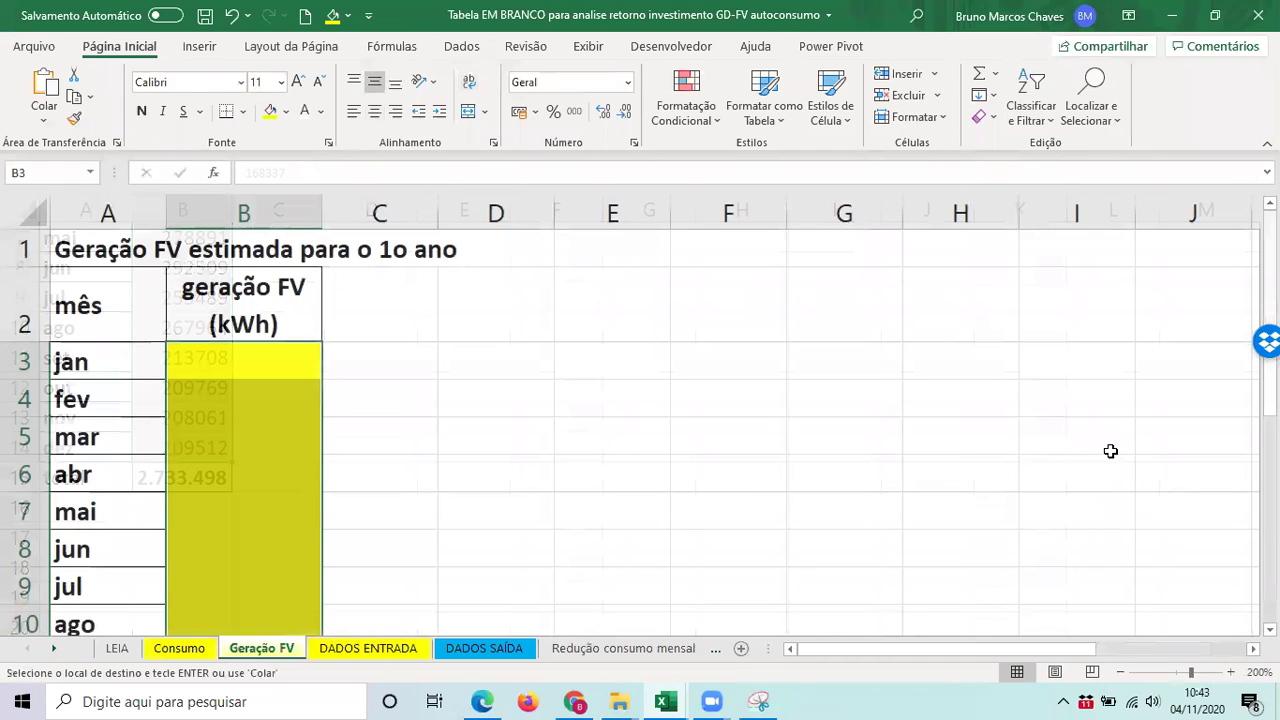
# - Try to paste the case study's required monthly generation C18:N18, transposed with its formulas, into B3:B14 of Geração FV
pyautogui.hotkey('alt', 'Tab')
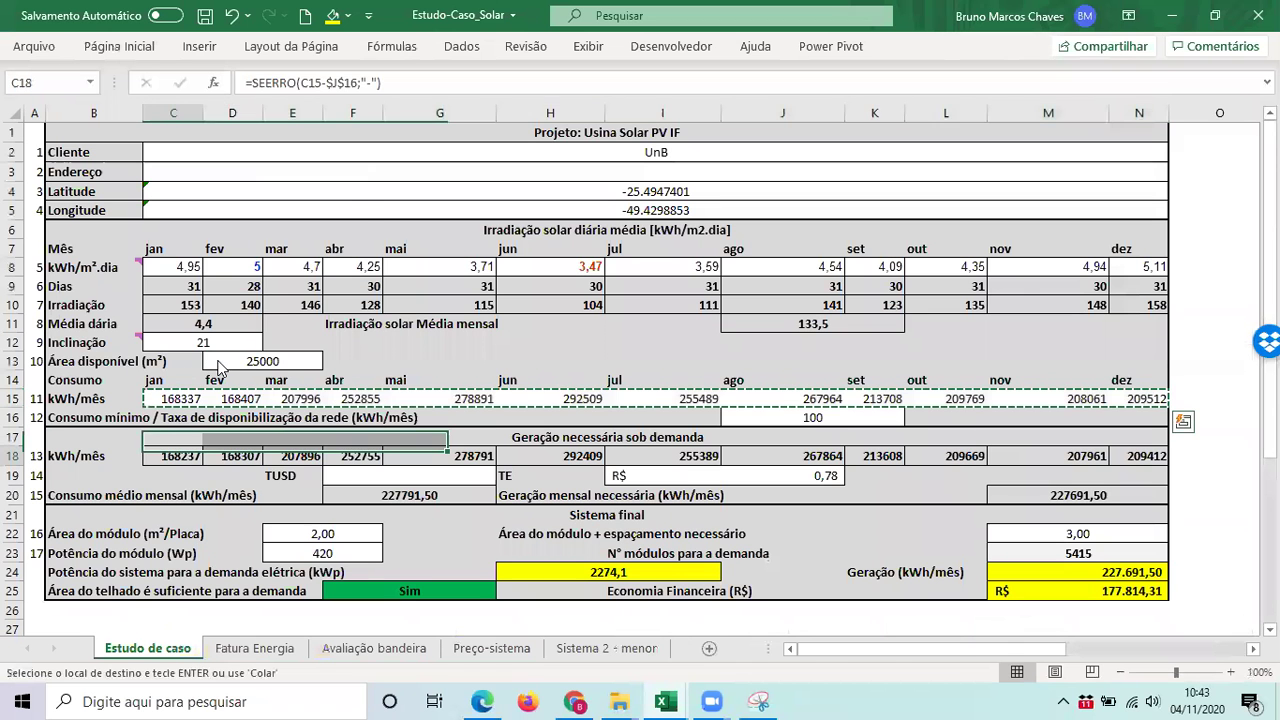
pyautogui.hotkey('alt', 'Tab')
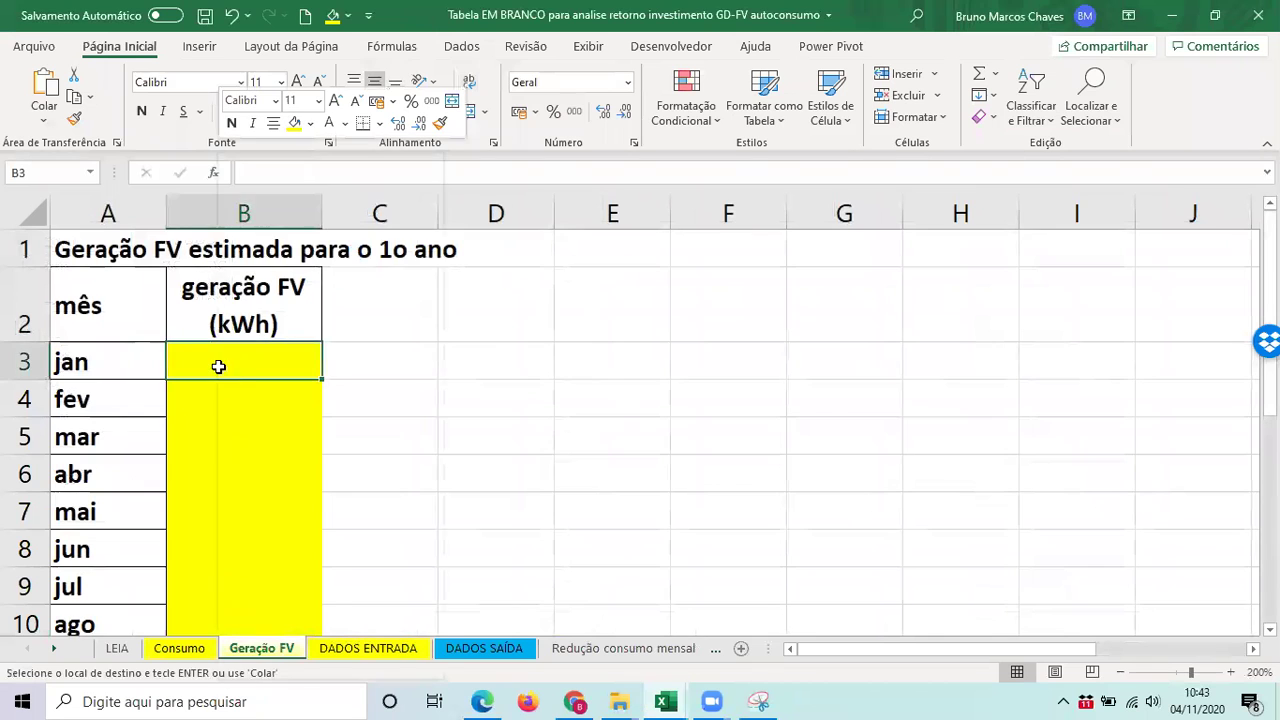
pyautogui.rightClick(216, 366)
pyautogui.click(349, 249)
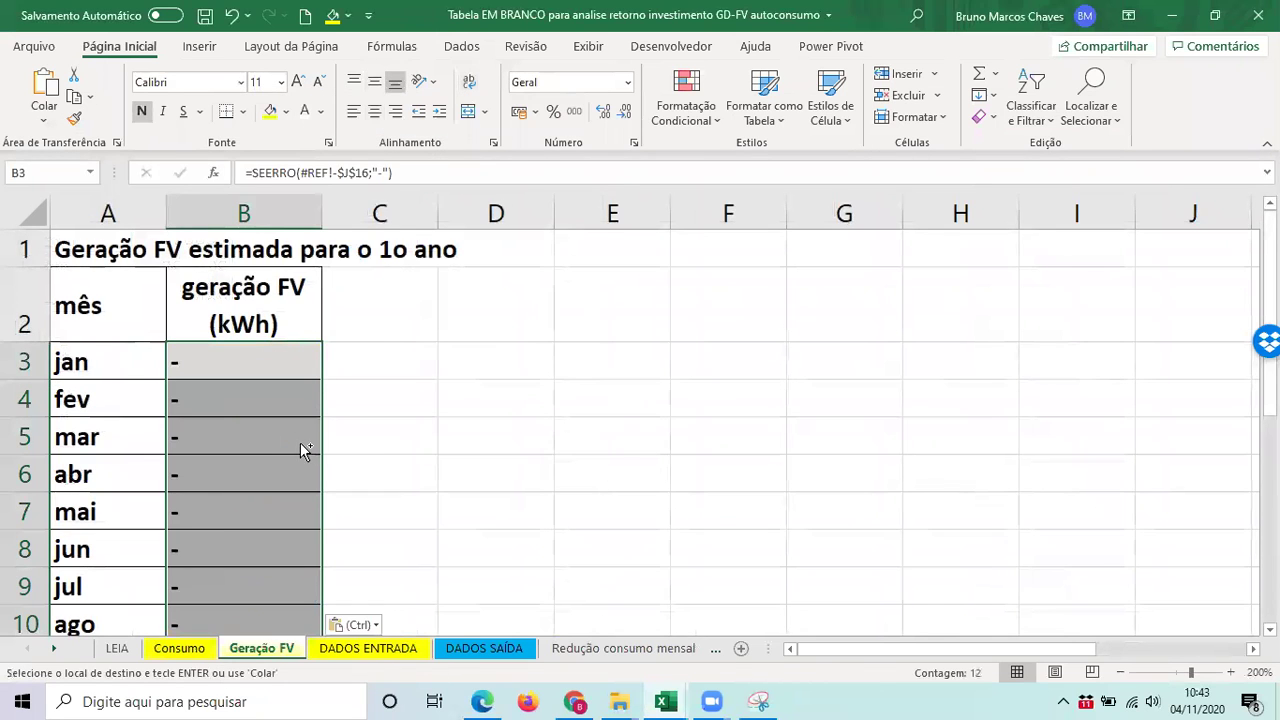
# - Paste the generation from C18:N18 as plain values starting at D2 of Geração FV, and transpose them into B3:B14
pyautogui.hotkey('alt', 'Tab')
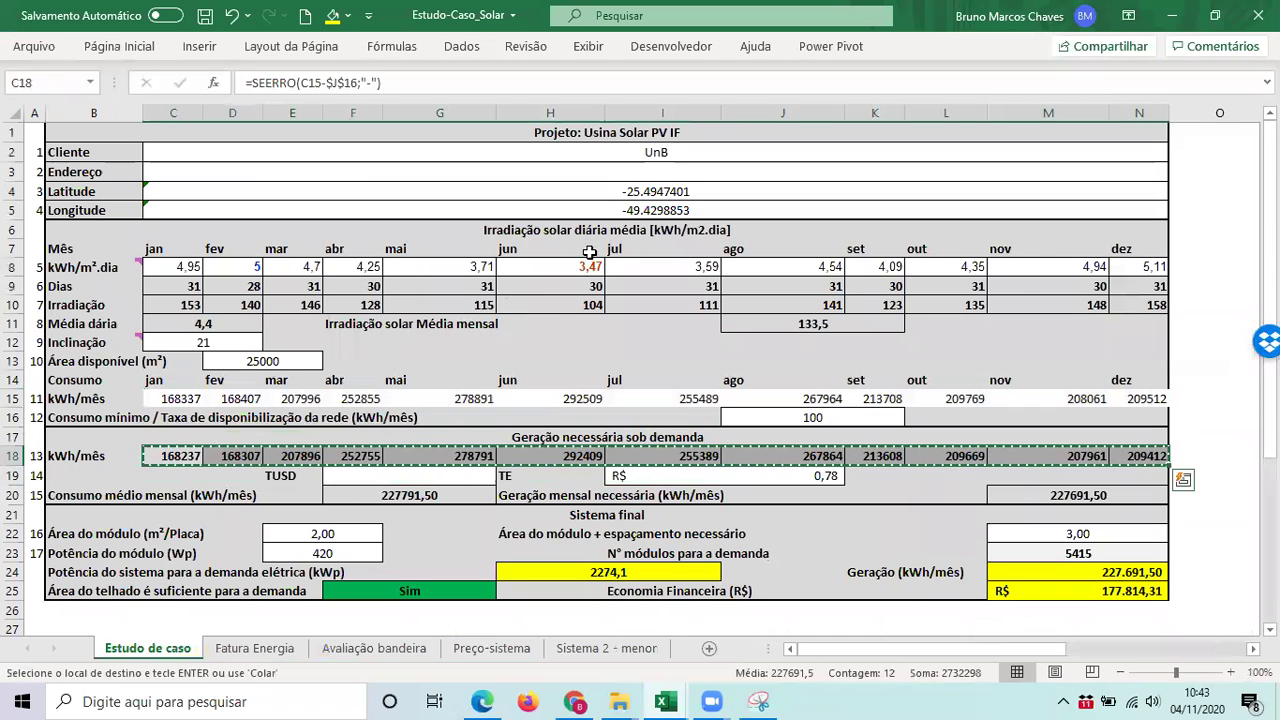
pyautogui.hotkey('alt', 'Tab')
pyautogui.hotkey('shift', 'F10')
pyautogui.press('t')
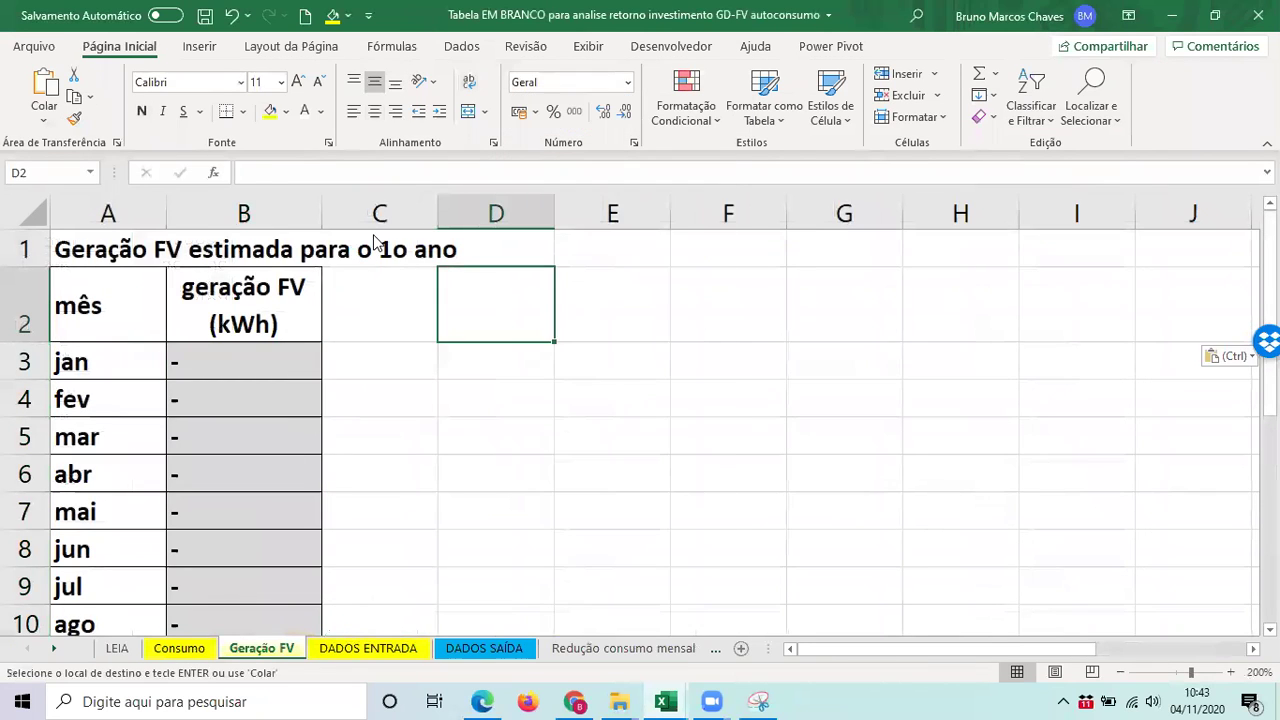
pyautogui.rightClick(274, 514)
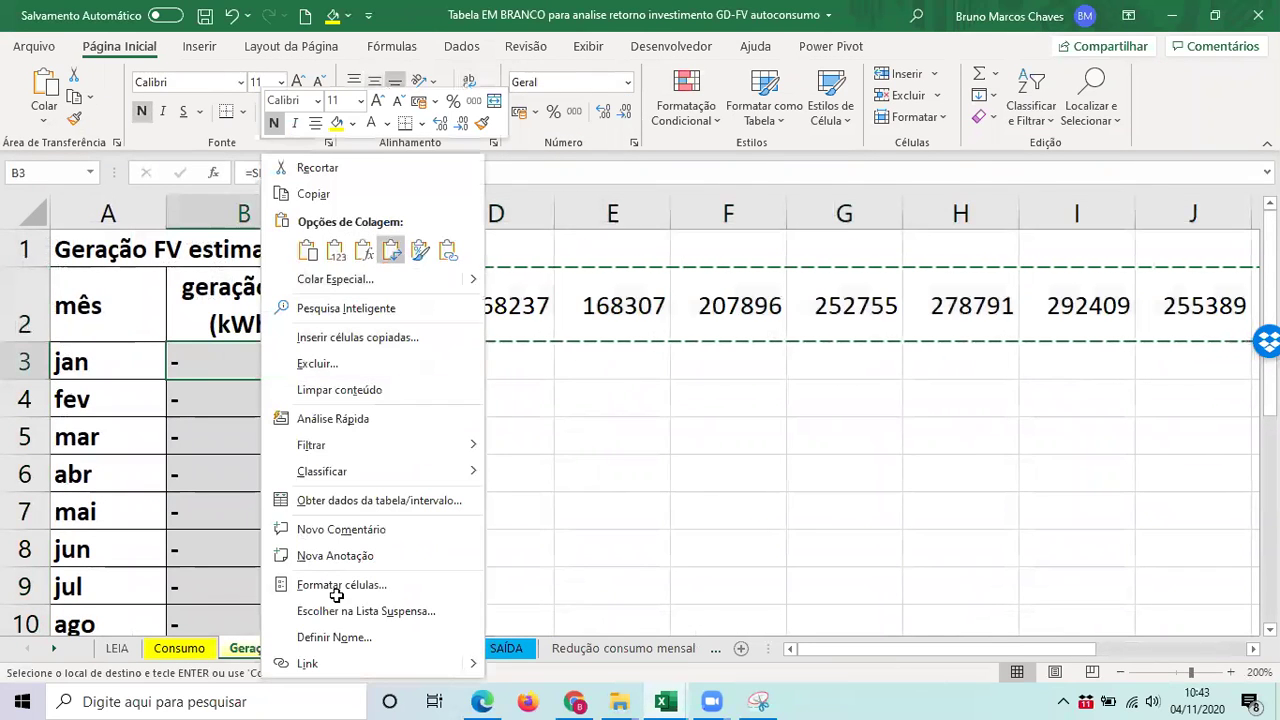
pyautogui.press('t')
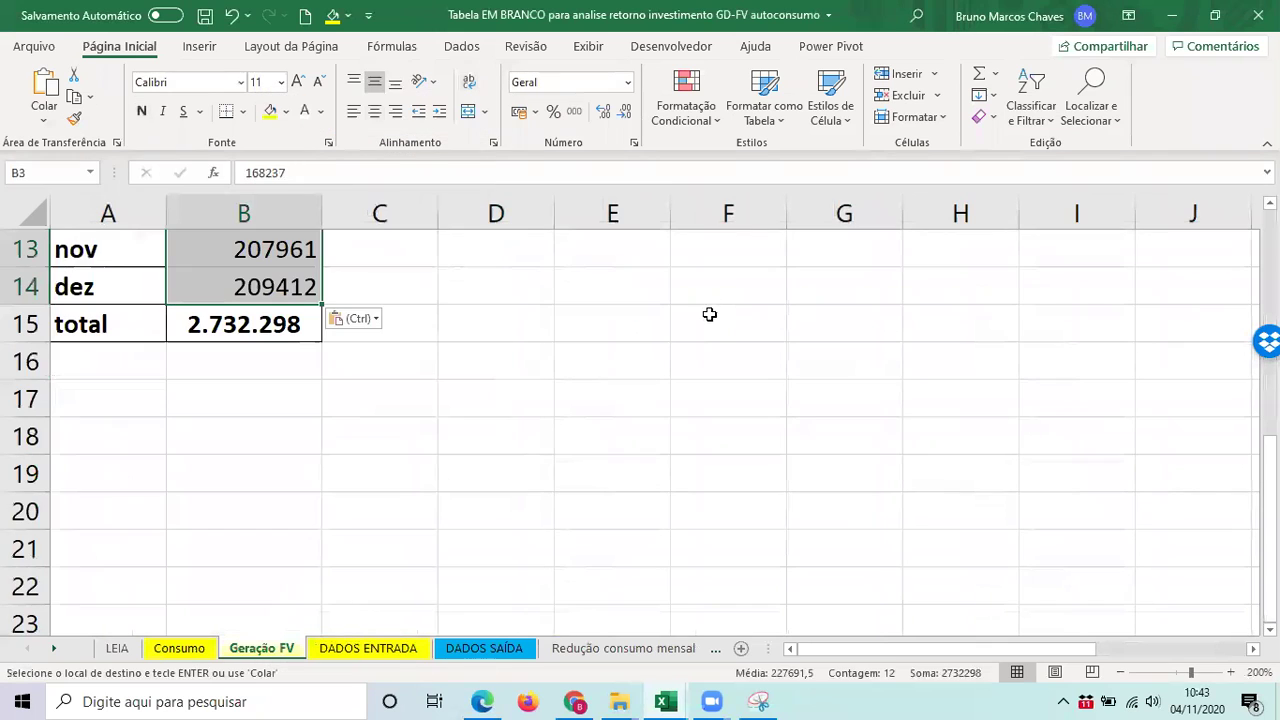
# - Open the DADOS ENTRADA sheet and compare its required inputs with the data in the Estudo-Caso_Solar workbook
pyautogui.hotkey('ctrl', 'pagedown')
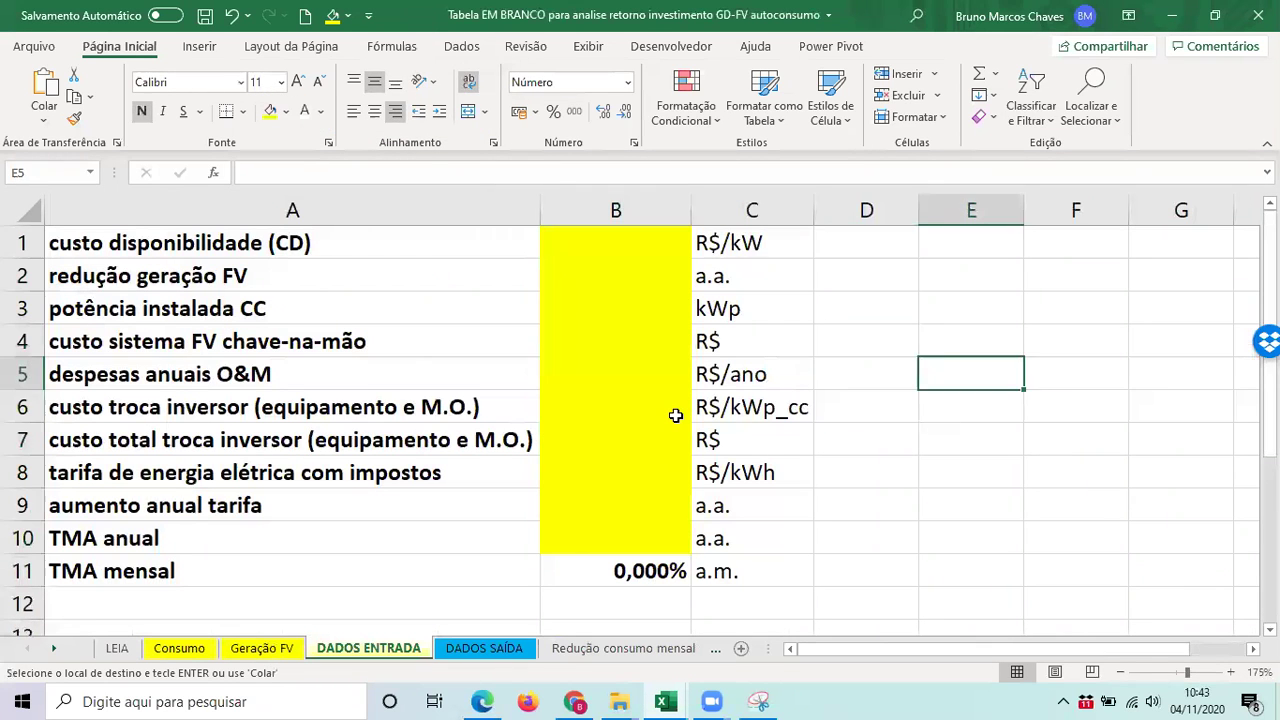
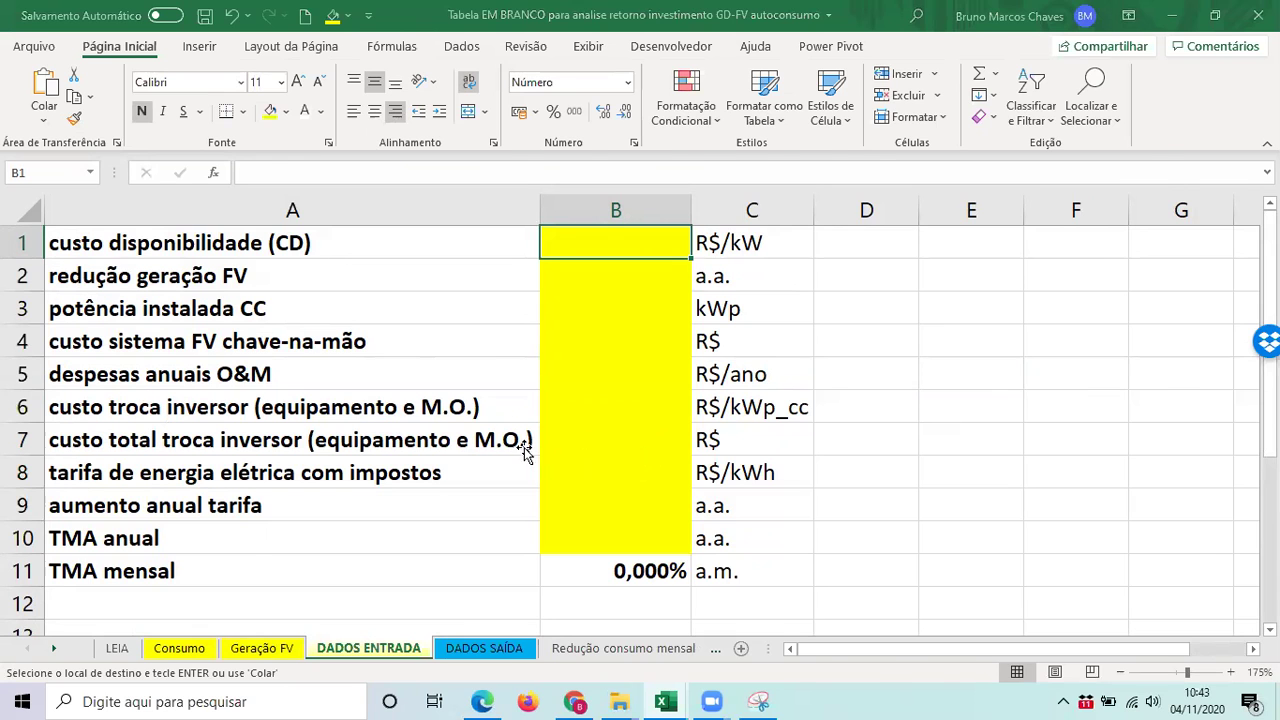
pyautogui.hotkey('alt', 'Tab')
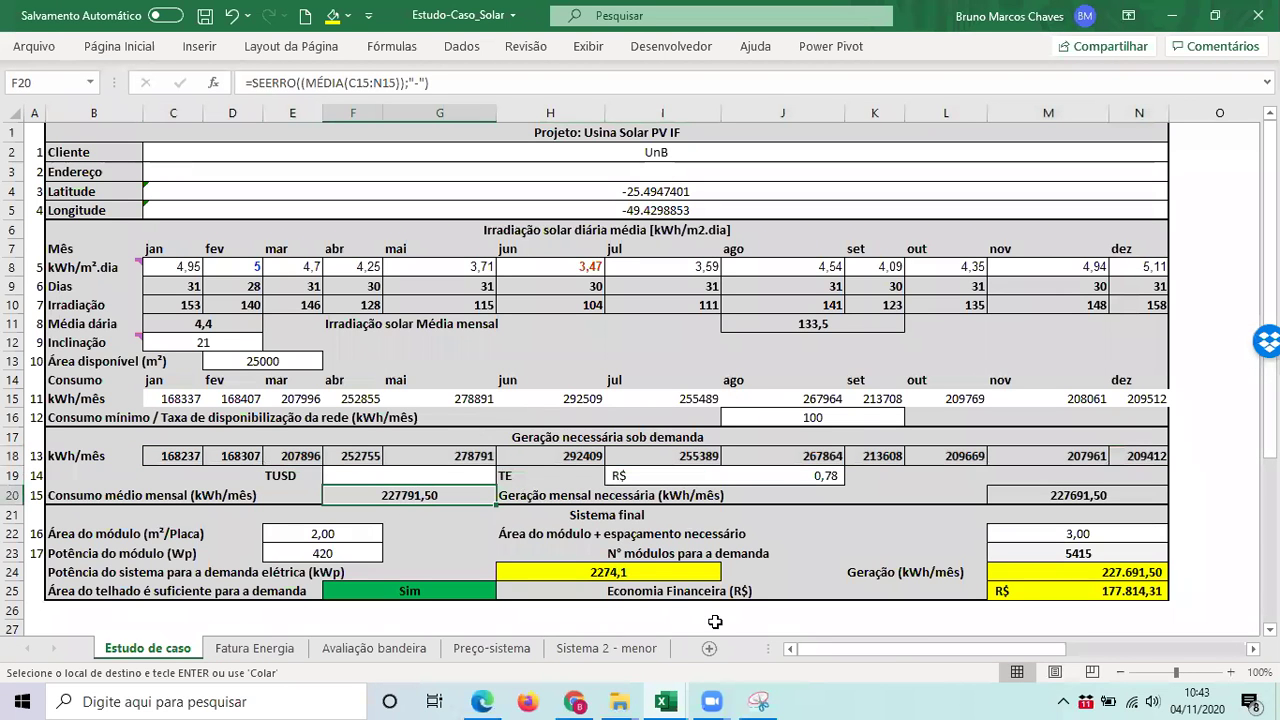
pyautogui.hotkey('alt', 'Tab')
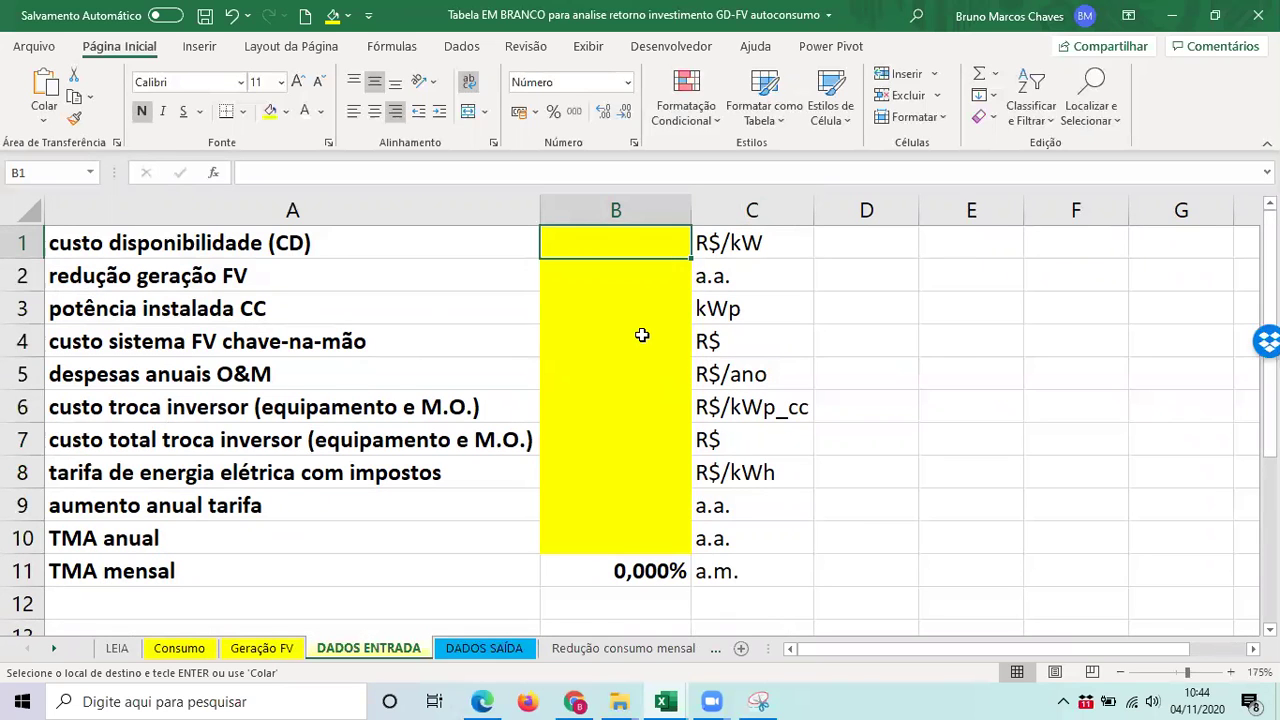
# - Look for the tariff data in Estudo-Caso_Solar on the Fatura Energia and Avaliação bandeira sheets
pyautogui.hotkey('alt', 'Tab')
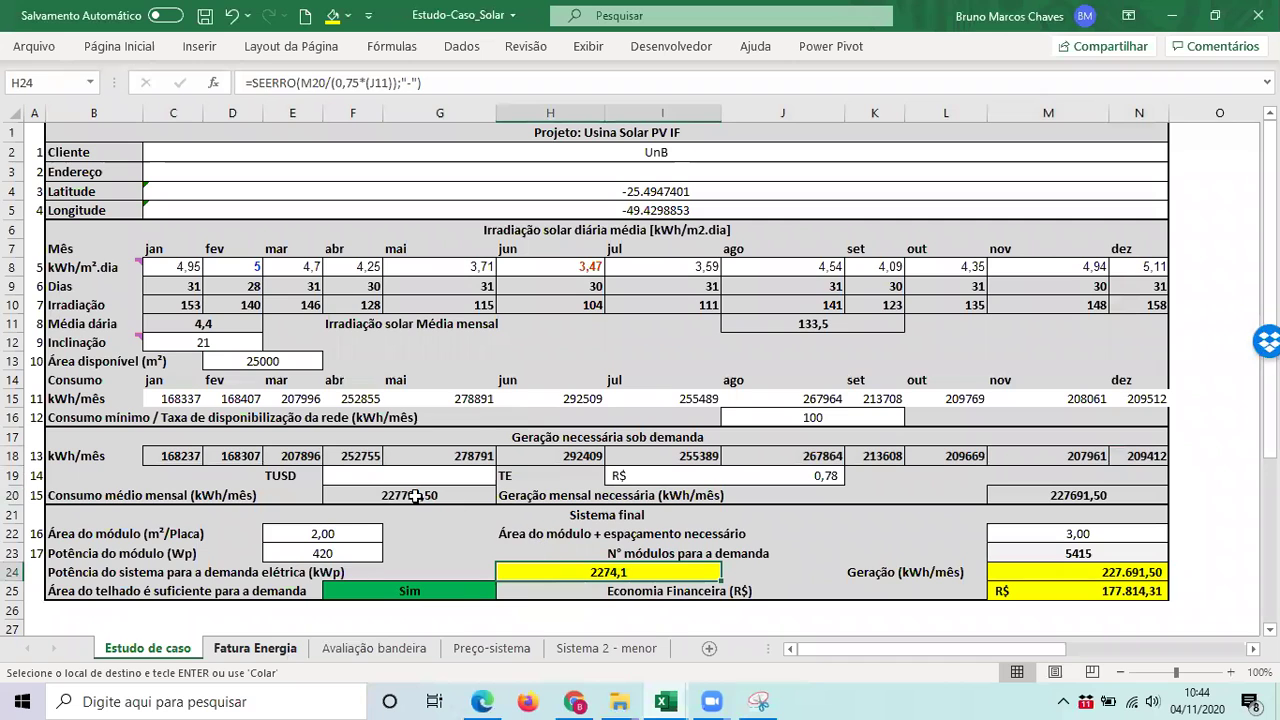
pyautogui.hotkey('ctrl', 'pagedown')
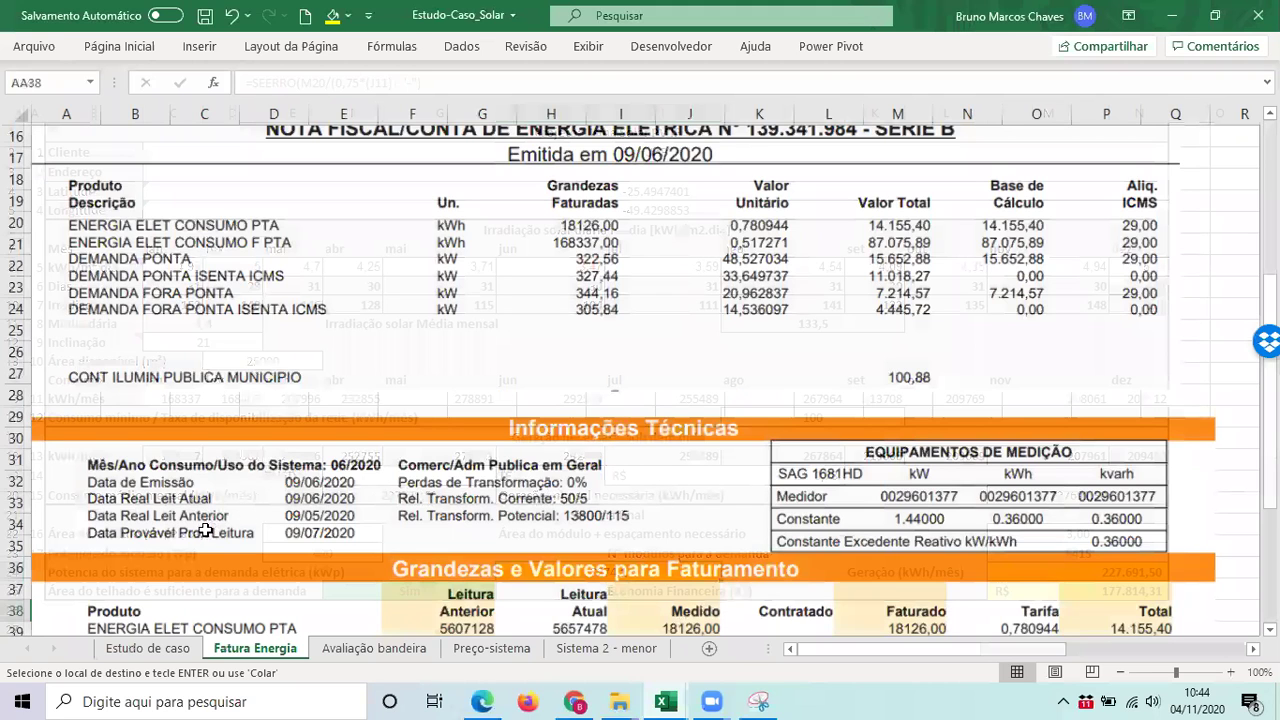
pyautogui.hotkey('ctrl', 'pagedown')
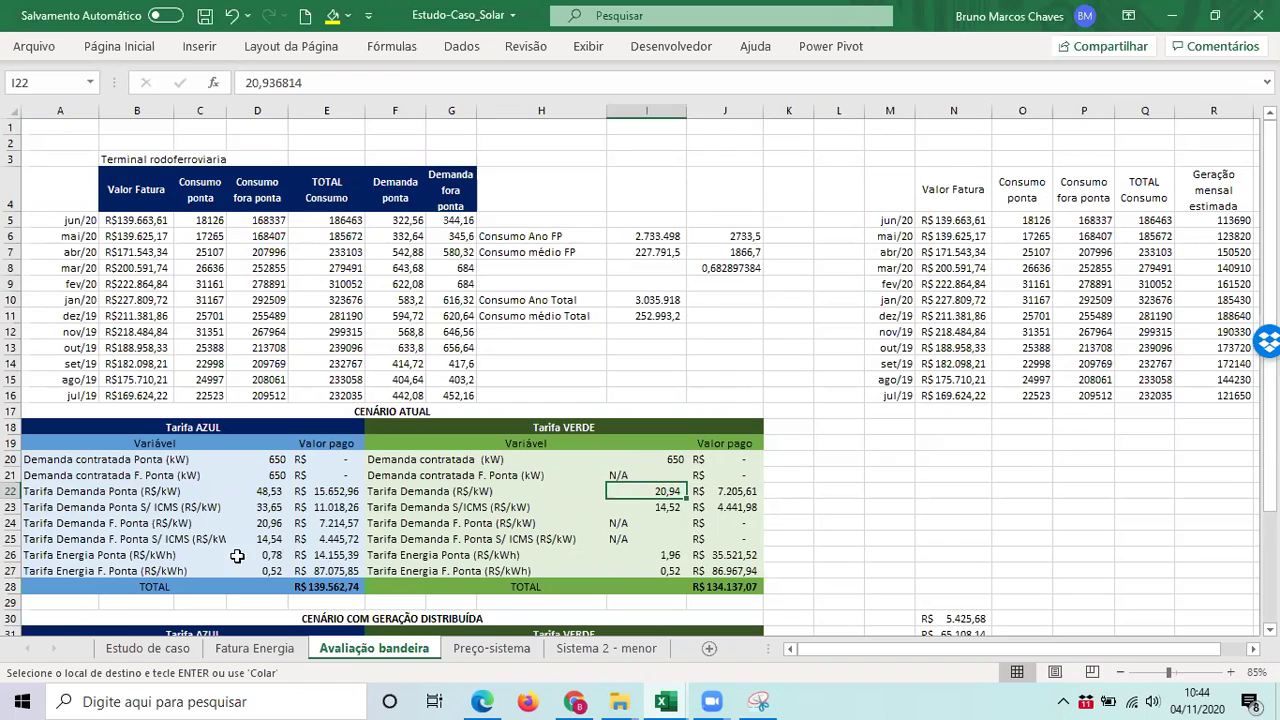
# - Examine the Tarifa AZUL demand rates, ponta and fora ponta, in the CENÁRIO ATUAL table
pyautogui.click(158, 430)
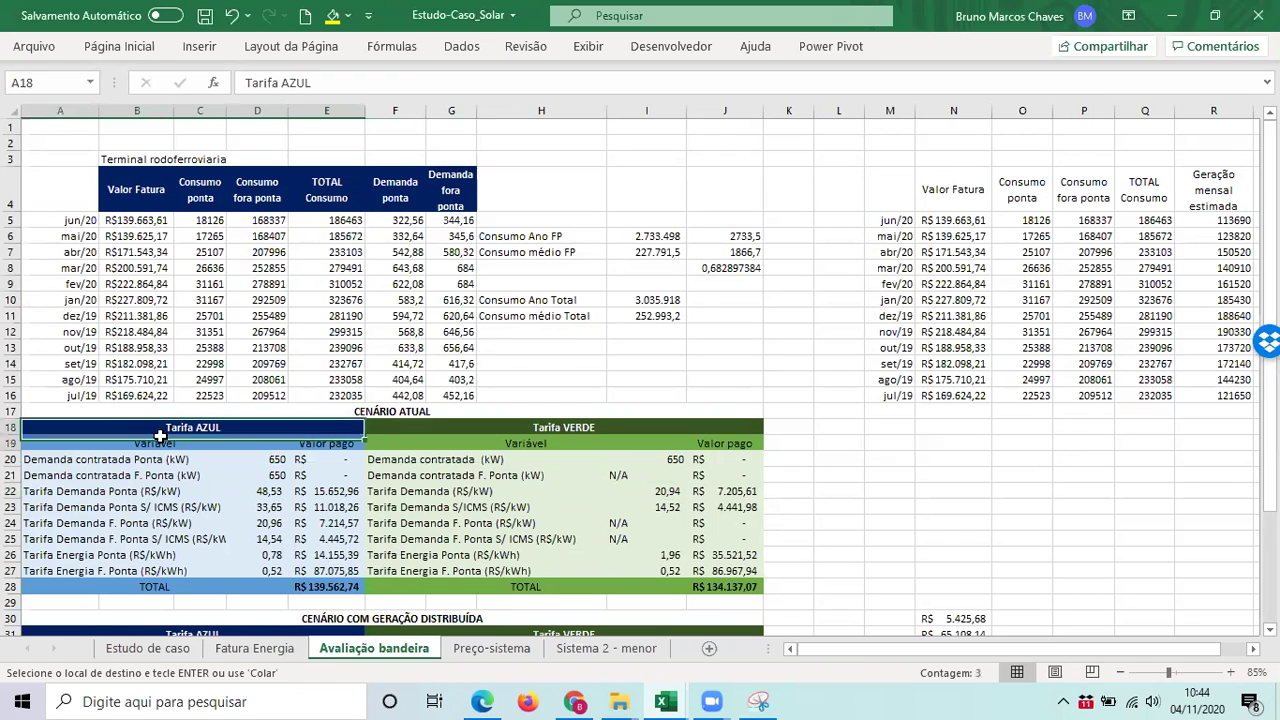
pyautogui.click(163, 510)
pyautogui.click(36, 508)
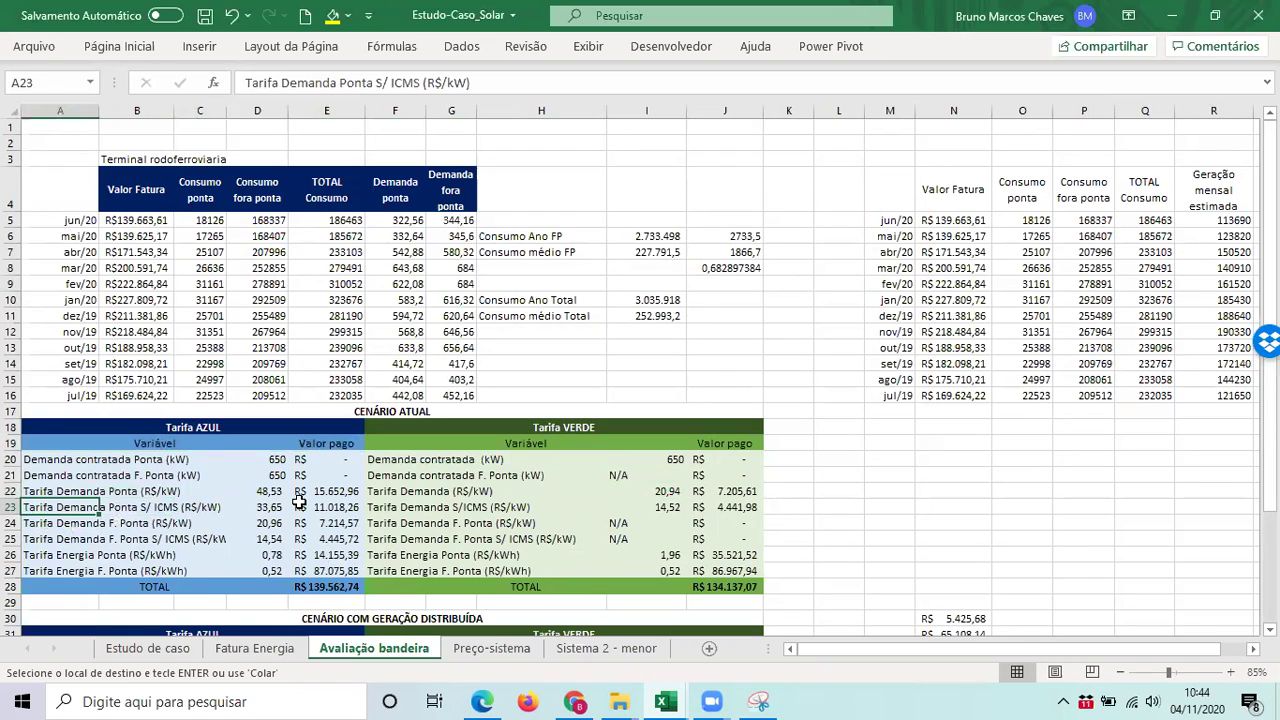
pyautogui.click(268, 490)
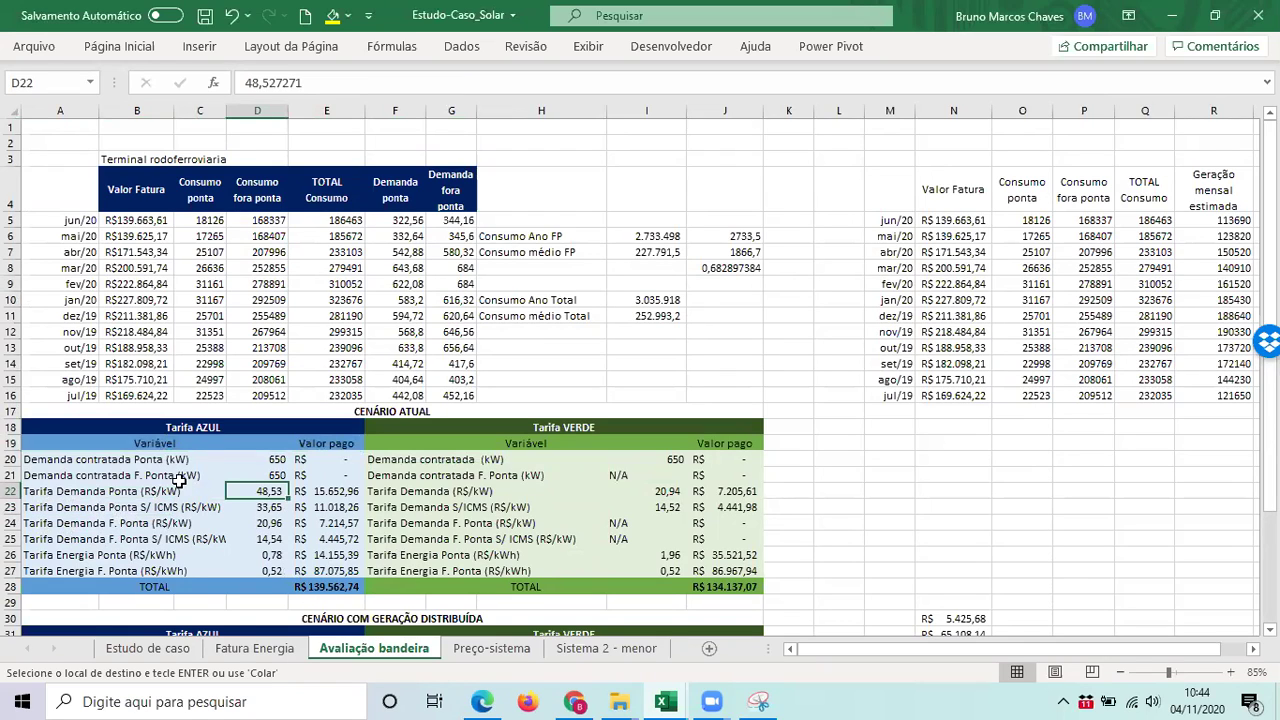
pyautogui.click(270, 524)
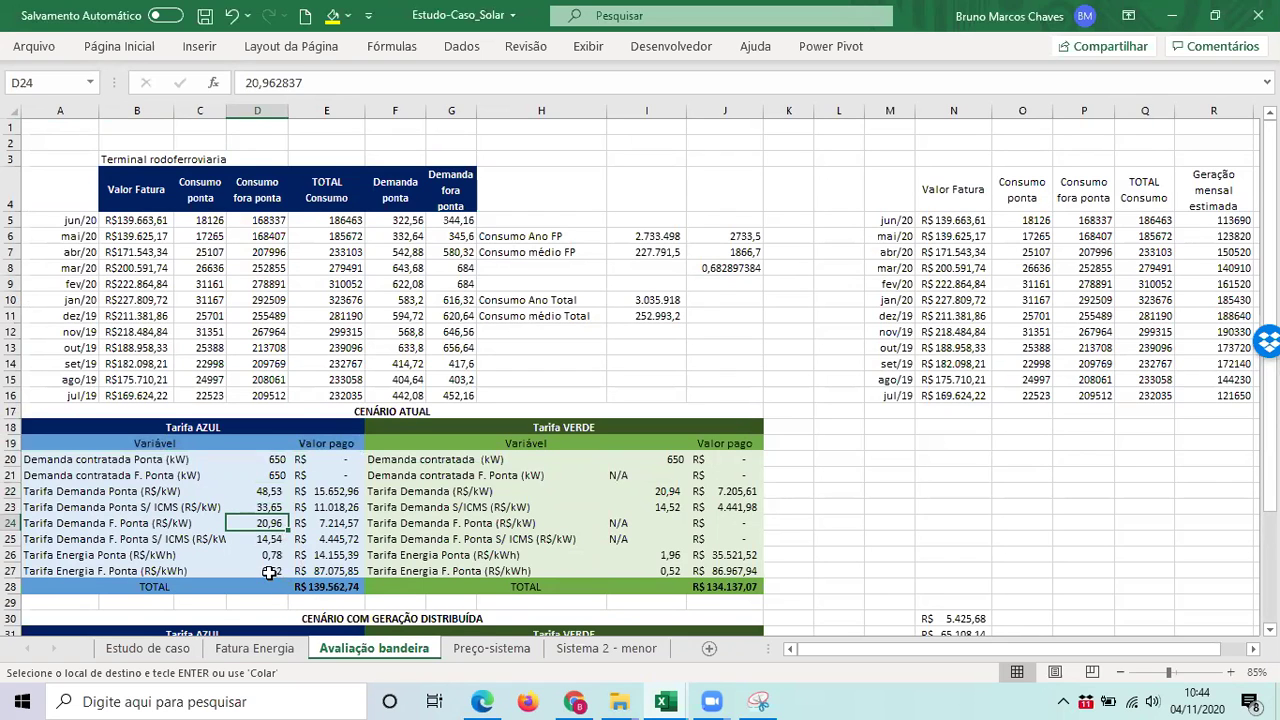
pyautogui.scroll(-1, 274, 576)
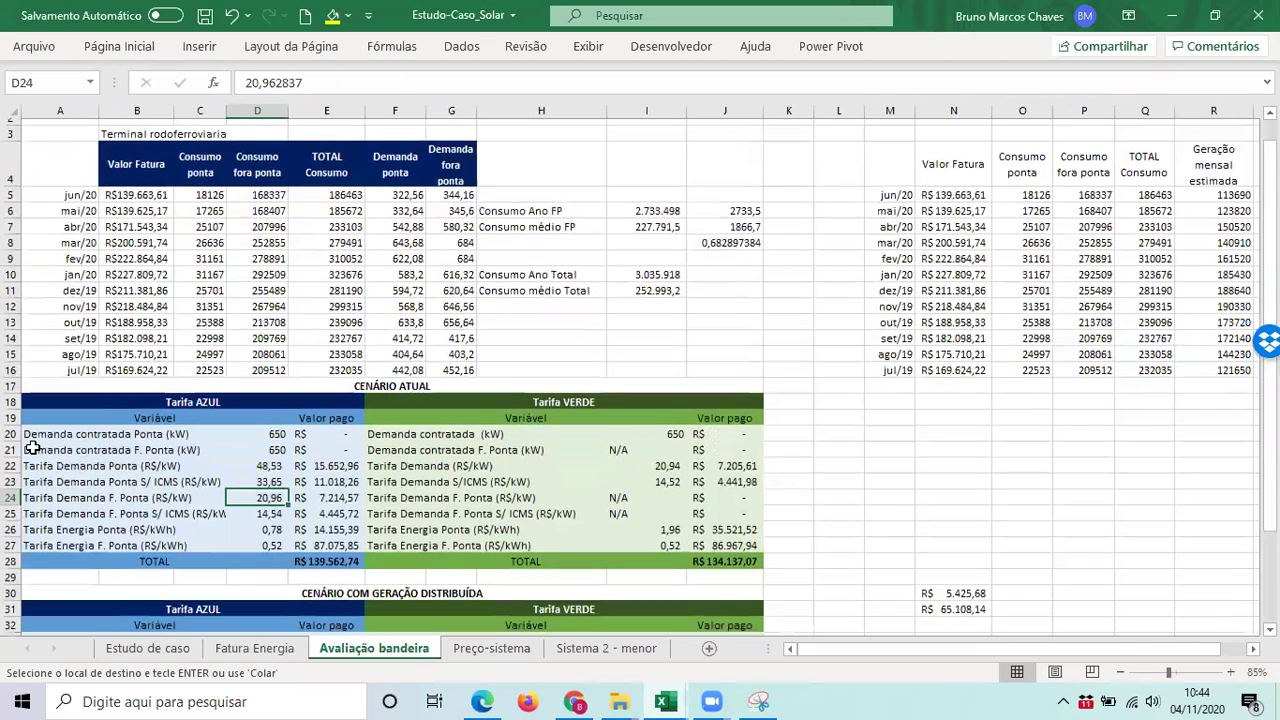
pyautogui.scroll(-1, 54, 478)
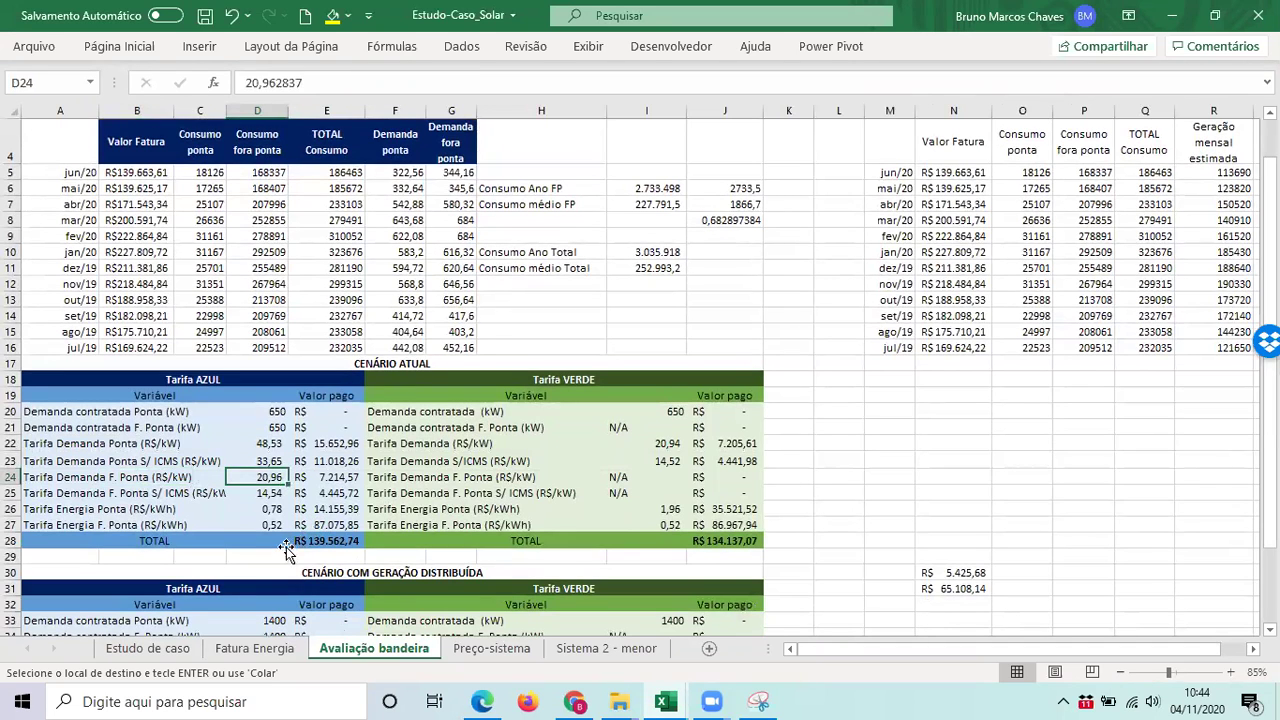
# - Compare the Tarifa AZUL and Tarifa VERDE rates in the CENÁRIO ATUAL and CENÁRIO COM GERAÇÃO DISTRIBUÍDA tables, ending on the Tarifa VERDE demand rate
pyautogui.scroll(-1, 276, 562)
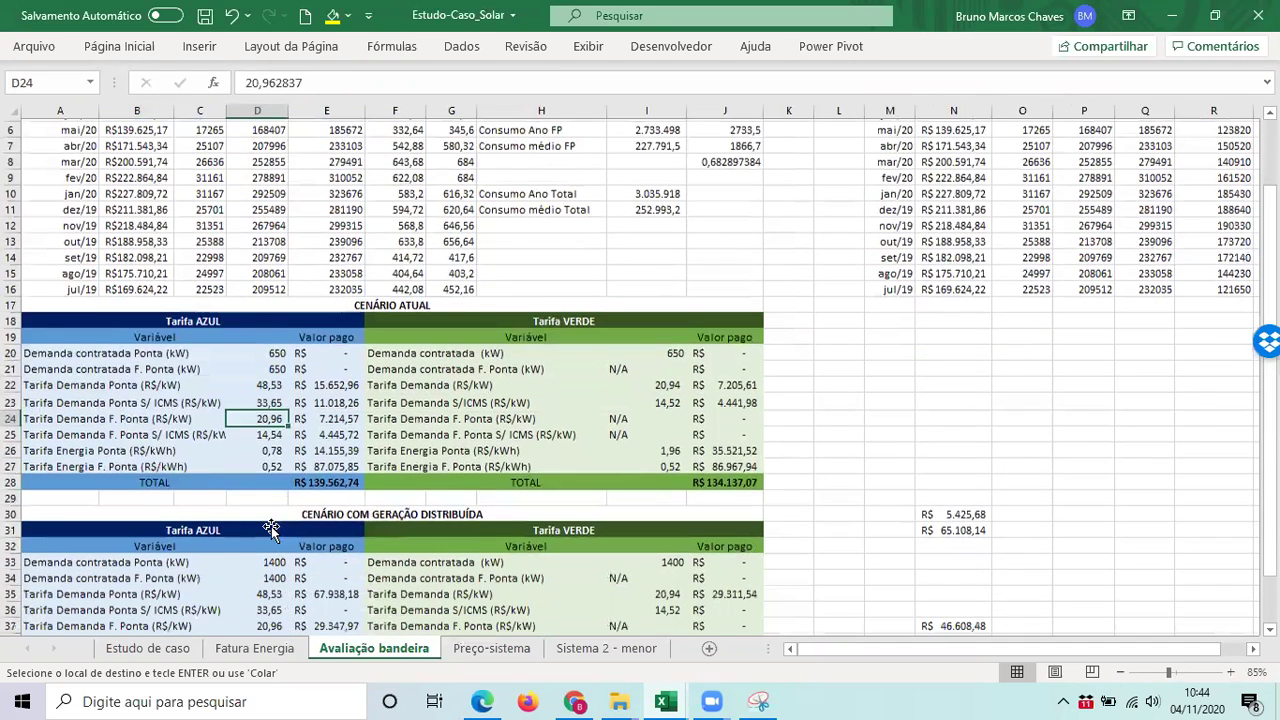
pyautogui.scroll(-2, 270, 528)
pyautogui.press('Down')
pyautogui.press('Down')
pyautogui.press('Down')
pyautogui.press('Down')
pyautogui.press('Down')
pyautogui.press('Down')
pyautogui.press('Down')
pyautogui.press('Down')
pyautogui.press('Down')
pyautogui.press('Down')
pyautogui.press('Down')
pyautogui.press('Up')
pyautogui.press('Up')
pyautogui.press('Up')
pyautogui.press('Up')
pyautogui.press('Up')
pyautogui.press('Up')
pyautogui.press('Up')
pyautogui.press('Up')
pyautogui.press('Up')
pyautogui.press('Up')
pyautogui.press('Up')
pyautogui.press('Right')
pyautogui.press('Right')
pyautogui.press('Right')
pyautogui.press('Right')
pyautogui.press('Right')
pyautogui.press('Up')
pyautogui.press('Up')
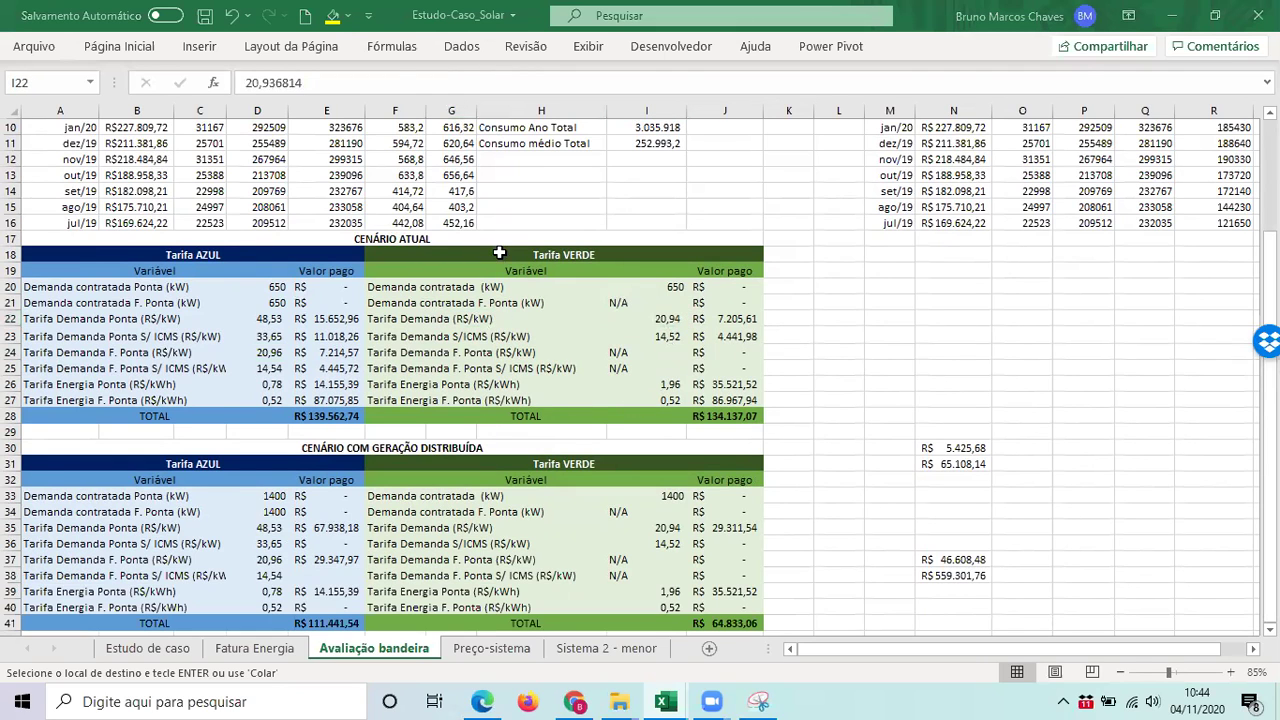
# - In the blank workbook's DADOS ENTRADA sheet, enter 20,94 as the custo disponibilidade in B1 and format it as R$ currency
pyautogui.hotkey('alt', 'Tab')
pyautogui.write('20,94')
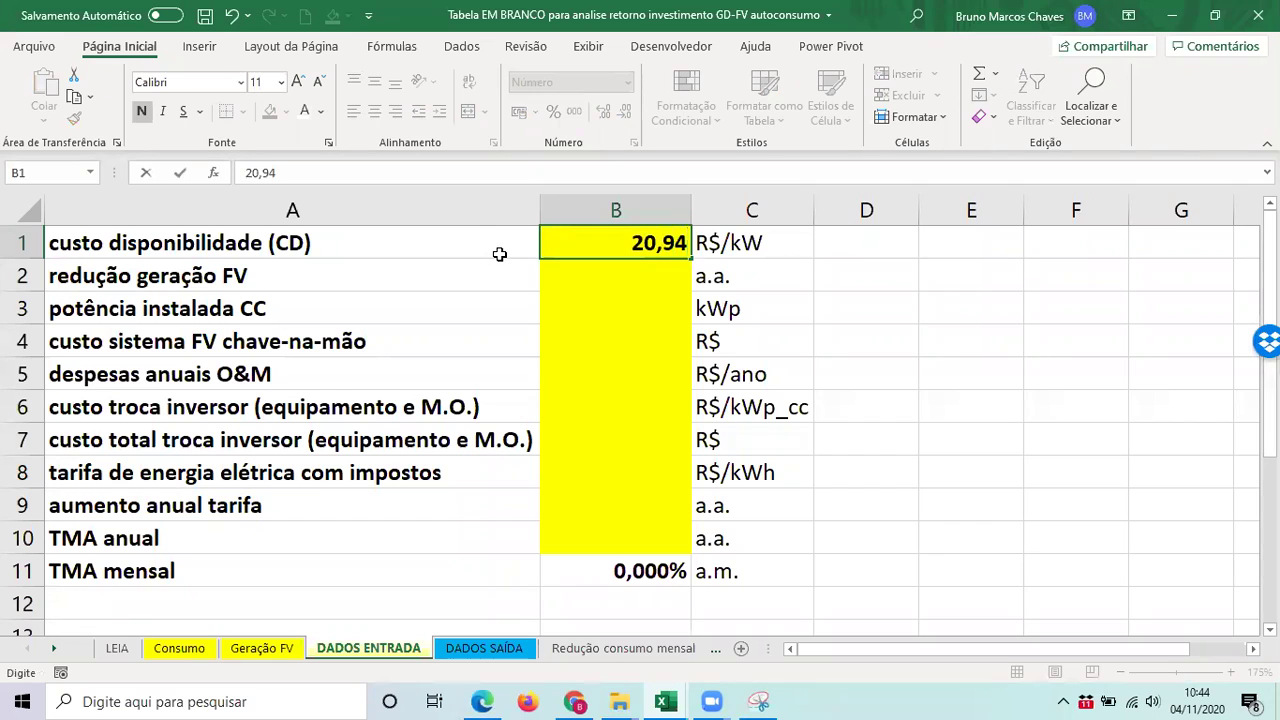
pyautogui.click(506, 240)
pyautogui.click(588, 243)
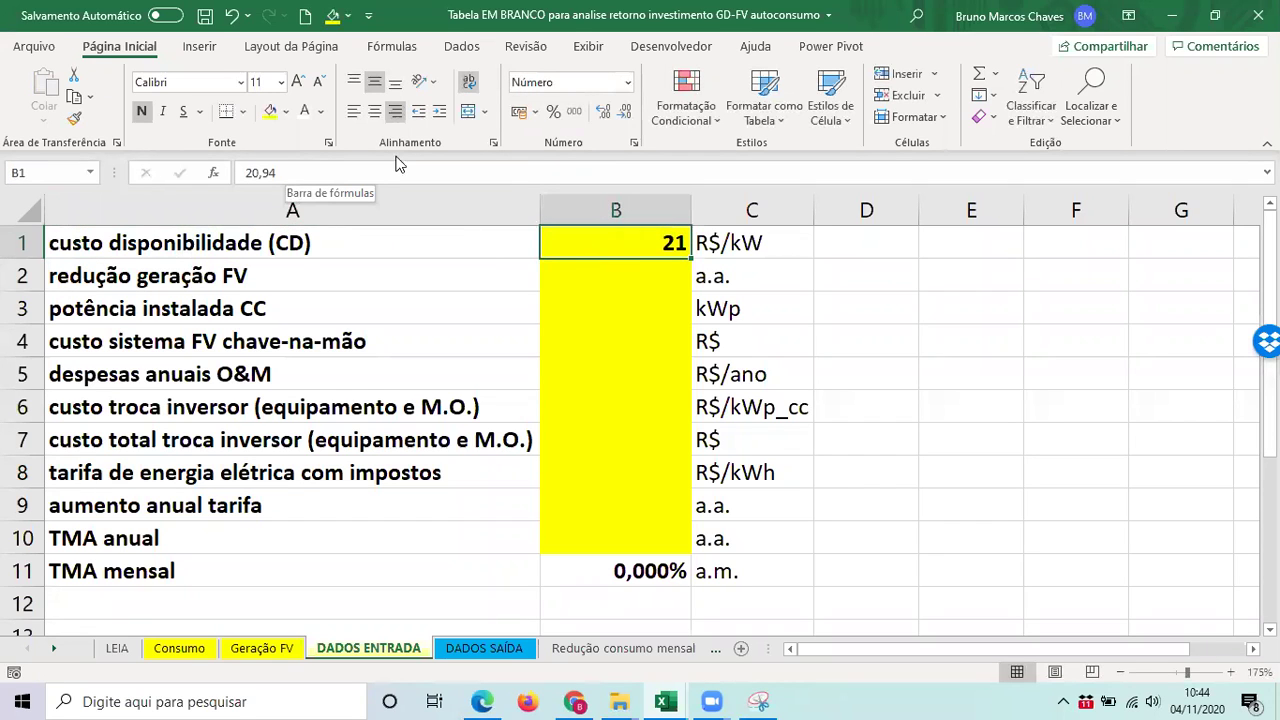
pyautogui.click(520, 111)
pyautogui.press('Return')
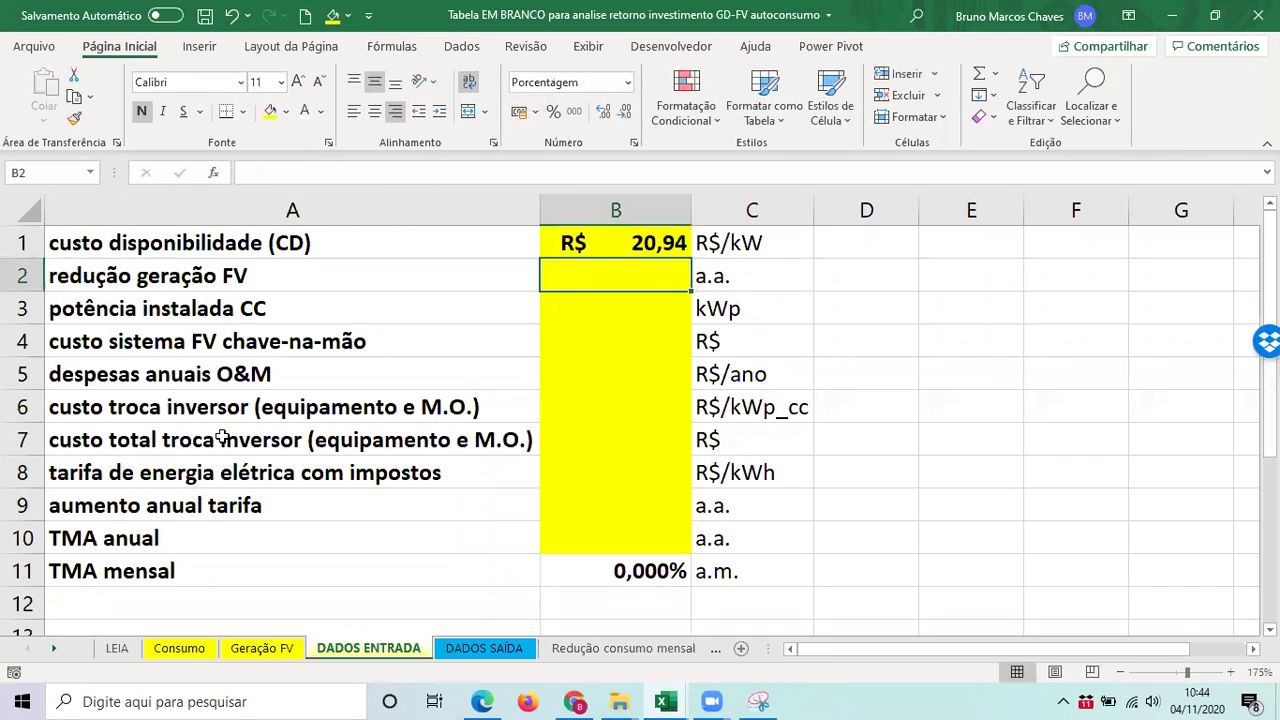
# - Set the redução geração FV in B2 to 4%
pyautogui.click(92, 272)
pyautogui.press('Right')
pyautogui.write('4')
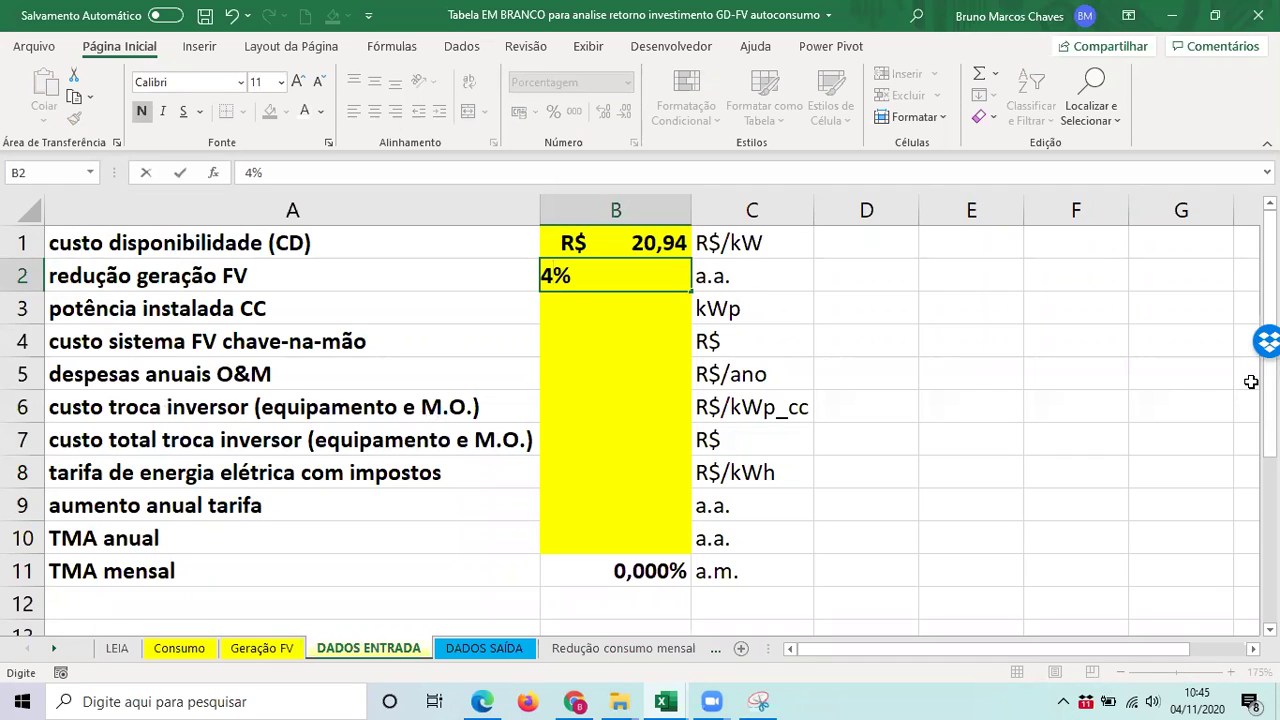
pyautogui.press('Return')
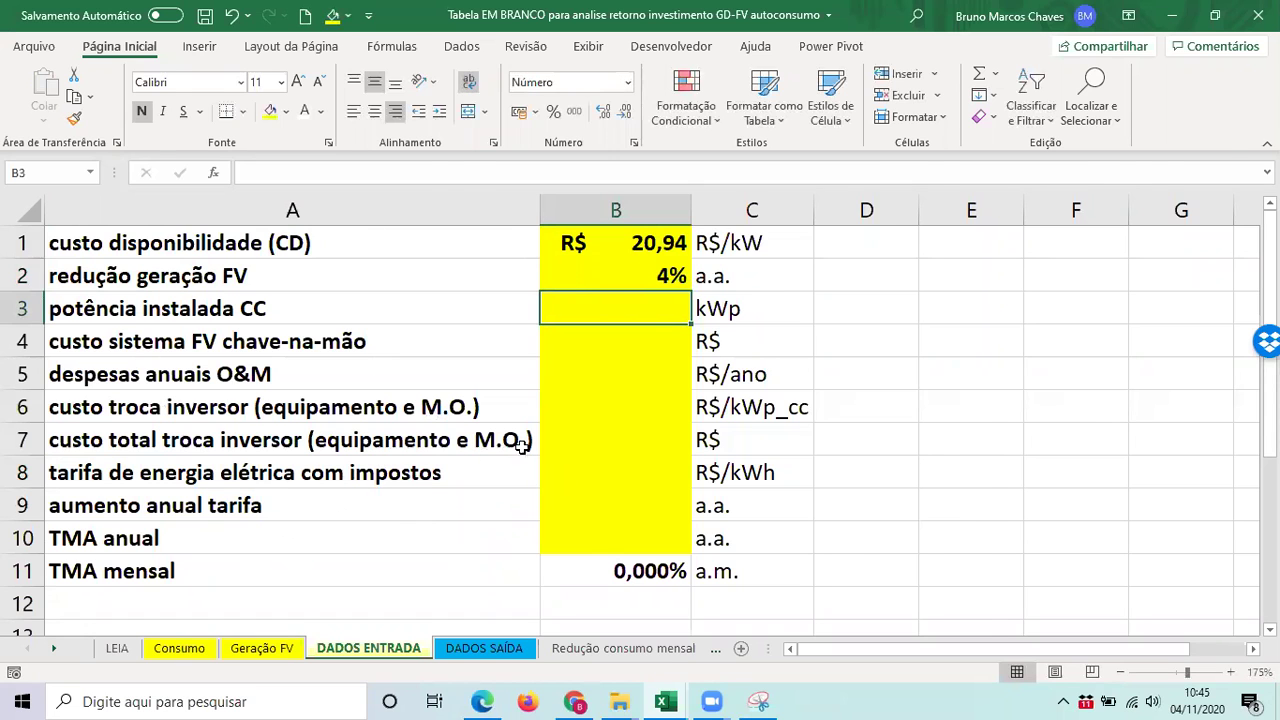
# - Copy the system power in H24 of Estudo de caso and paste it as a plain value into potência instalada CC, B3
pyautogui.hotkey('alt', 'Tab')
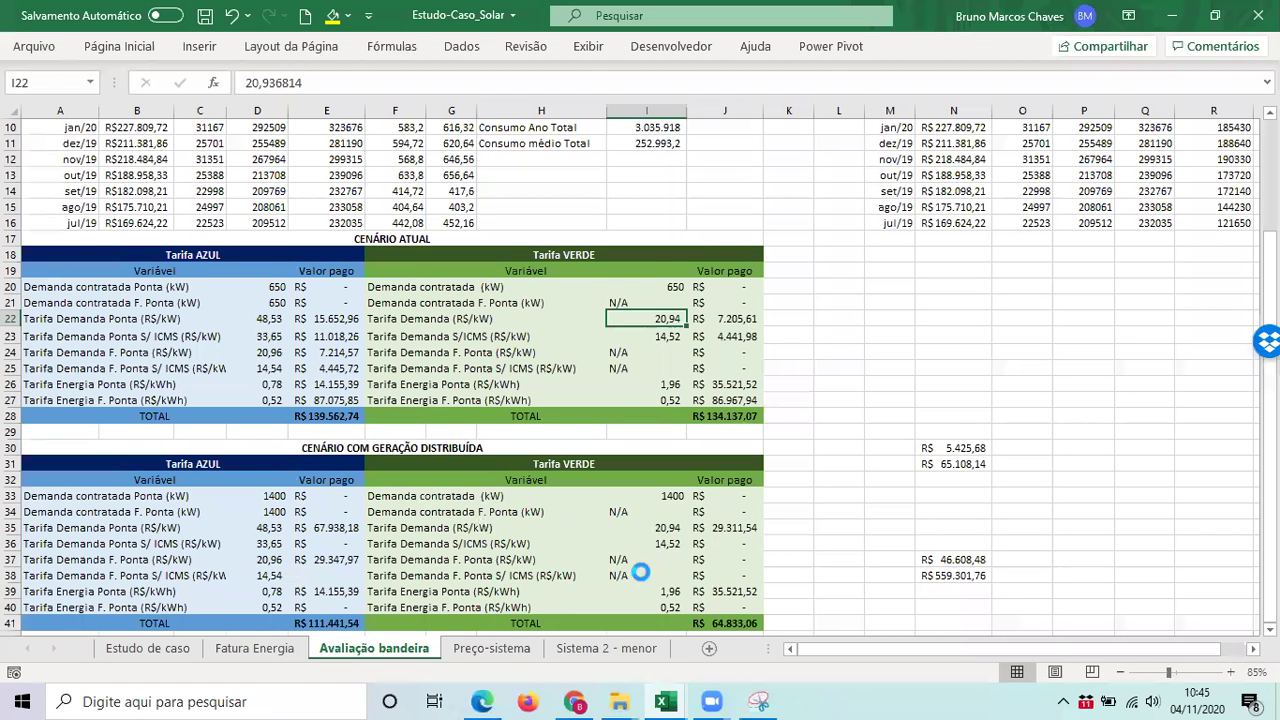
pyautogui.hotkey('ctrl', 'pageup')
pyautogui.hotkey('ctrl', 'pageup')
pyautogui.hotkey('ctrl', 'c')
pyautogui.hotkey('alt', 'Tab')
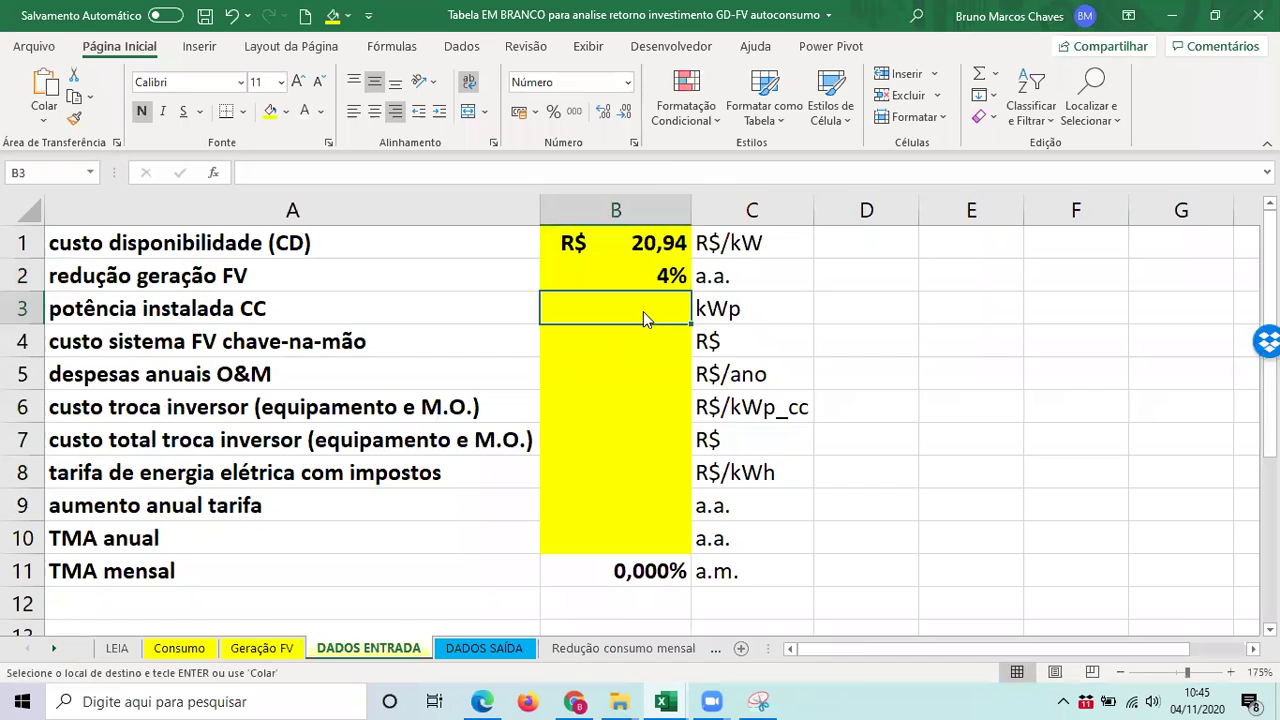
pyautogui.rightClick(643, 311)
pyautogui.click(718, 250)
# - Copy the Investimento amount in M28 of Estudo de caso and paste it as a plain value into custo sistema FV chave-na-mão, B4
pyautogui.click(661, 342)
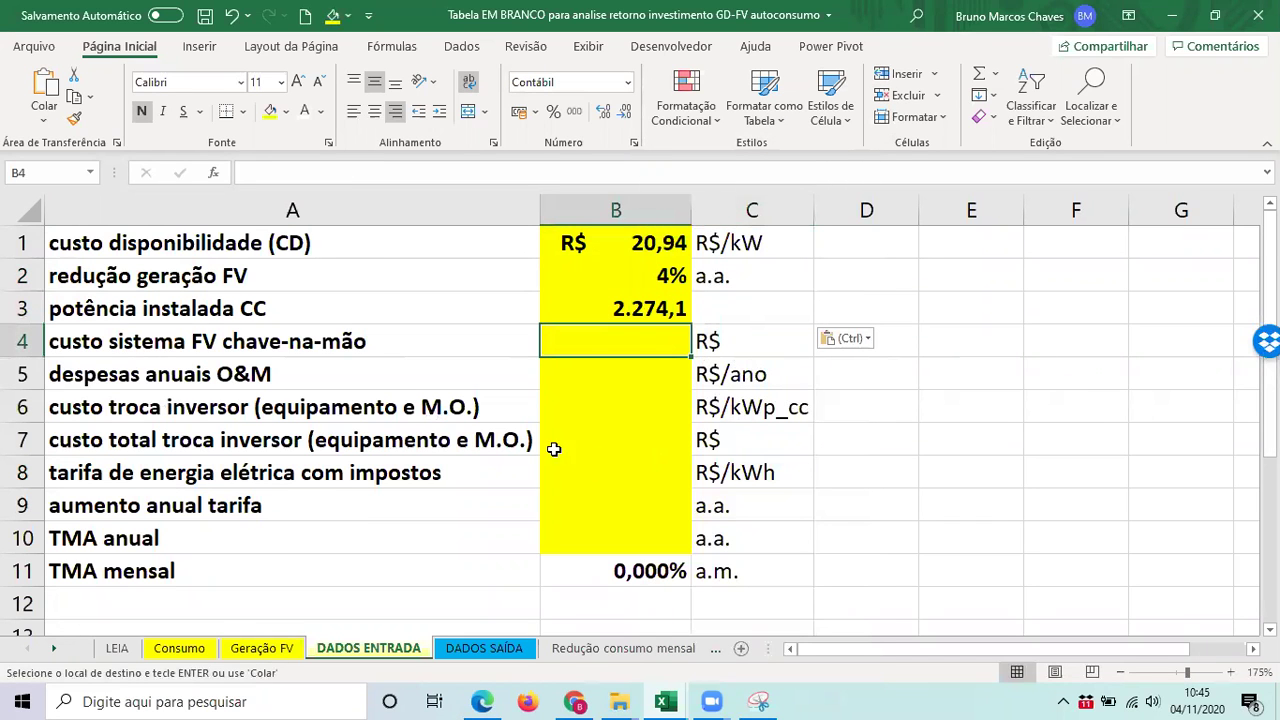
pyautogui.hotkey('alt', 'Tab')
pyautogui.scroll(-1, 697, 550)
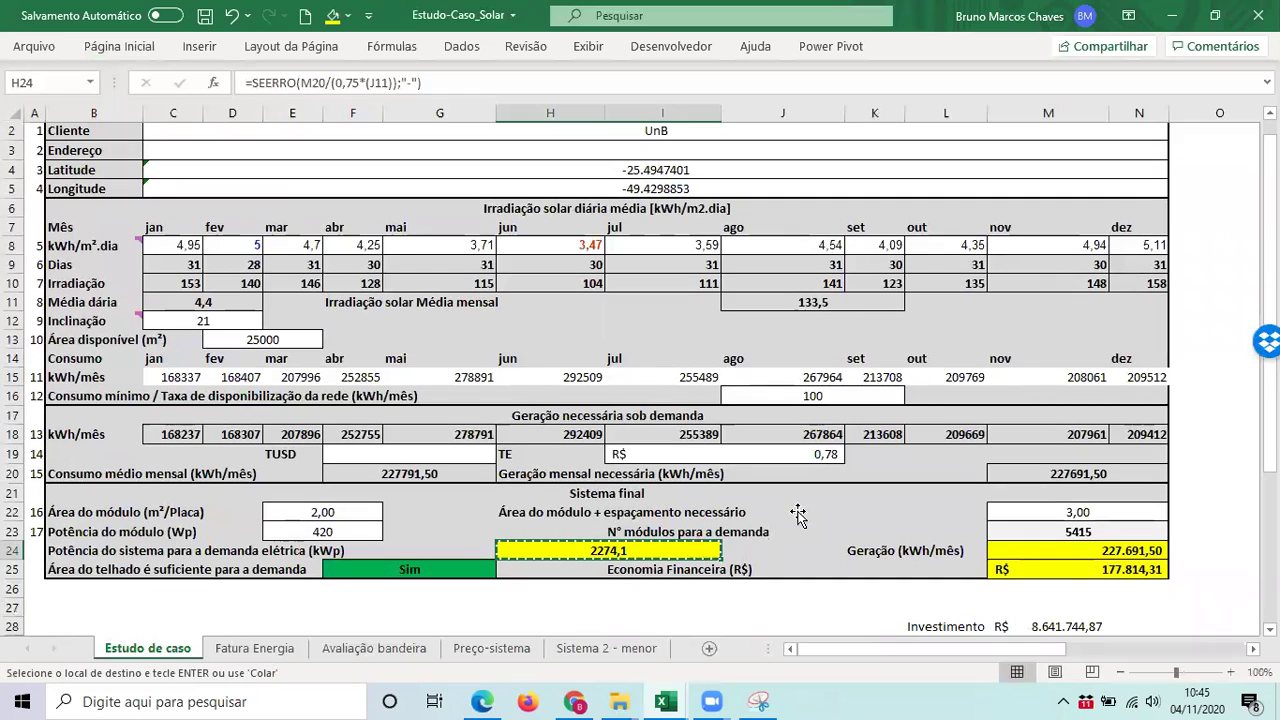
pyautogui.scroll(-3, 798, 515)
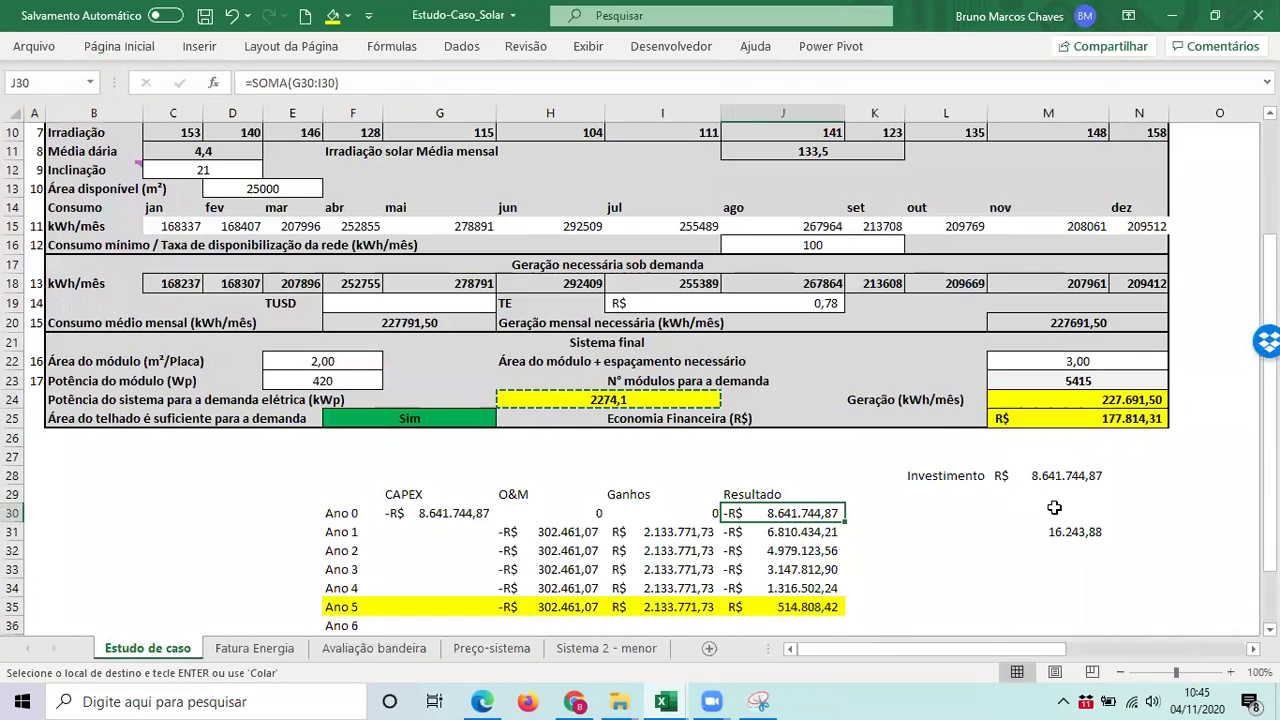
pyautogui.click(1040, 478)
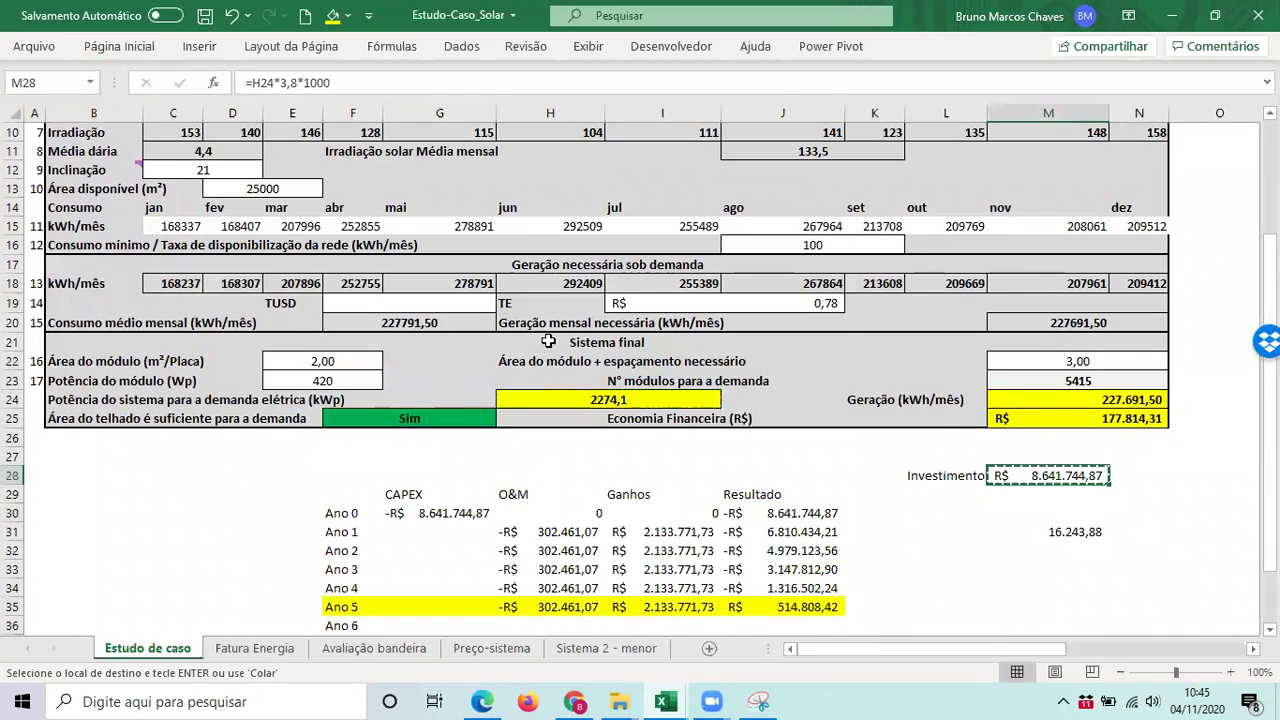
pyautogui.hotkey('alt', 'Tab')
pyautogui.rightClick(573, 348)
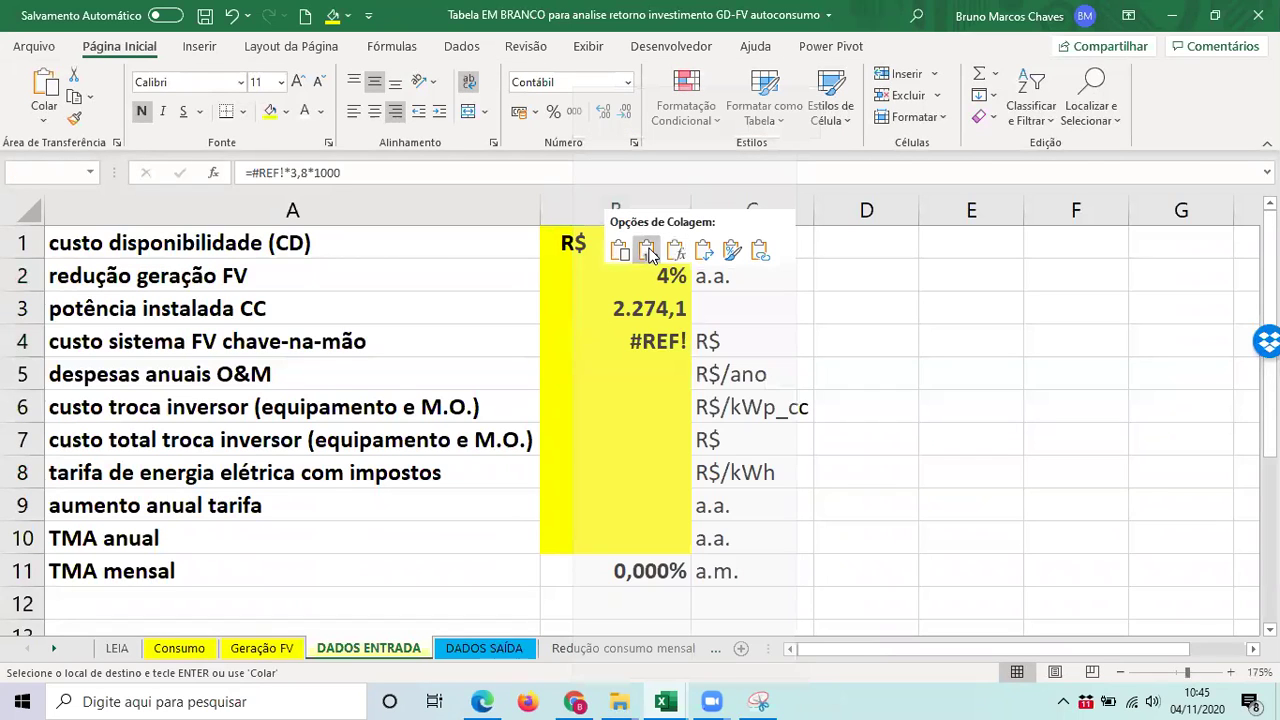
pyautogui.click(648, 251)
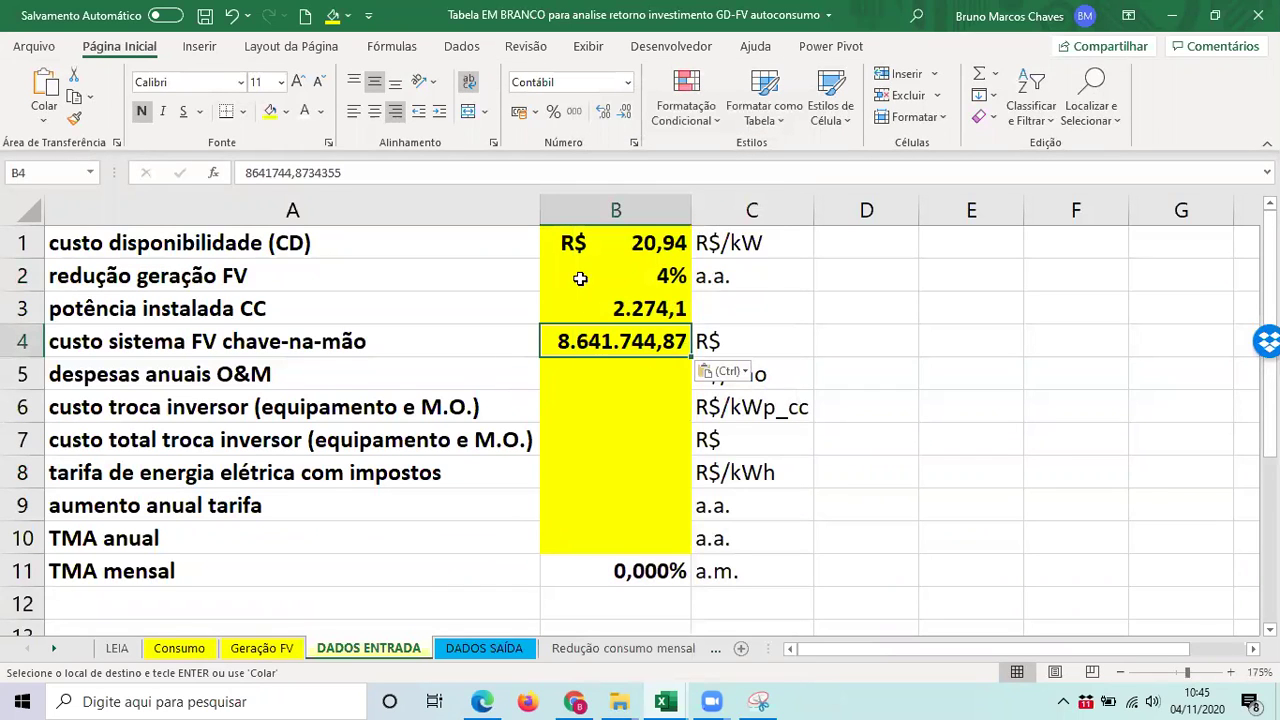
# - Calculate the despesas anuais O&M in B5 with the formula =B4*3,5%
pyautogui.click(580, 369)
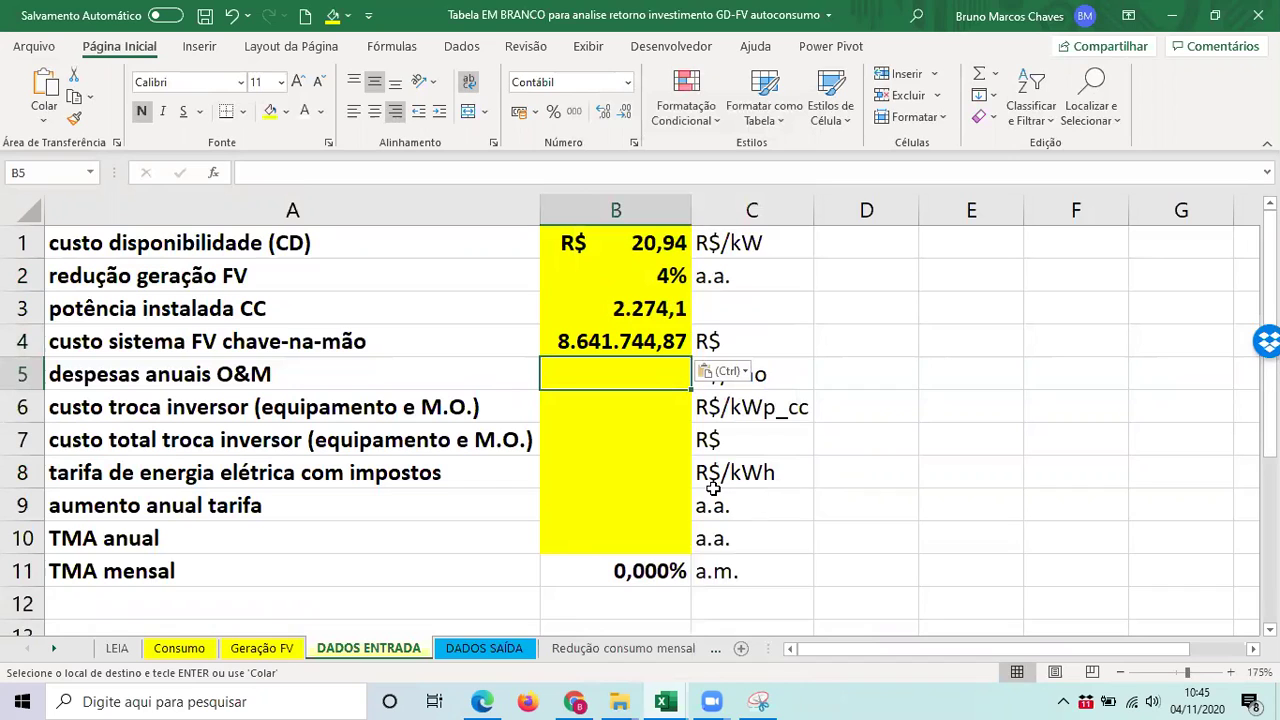
pyautogui.write('=')
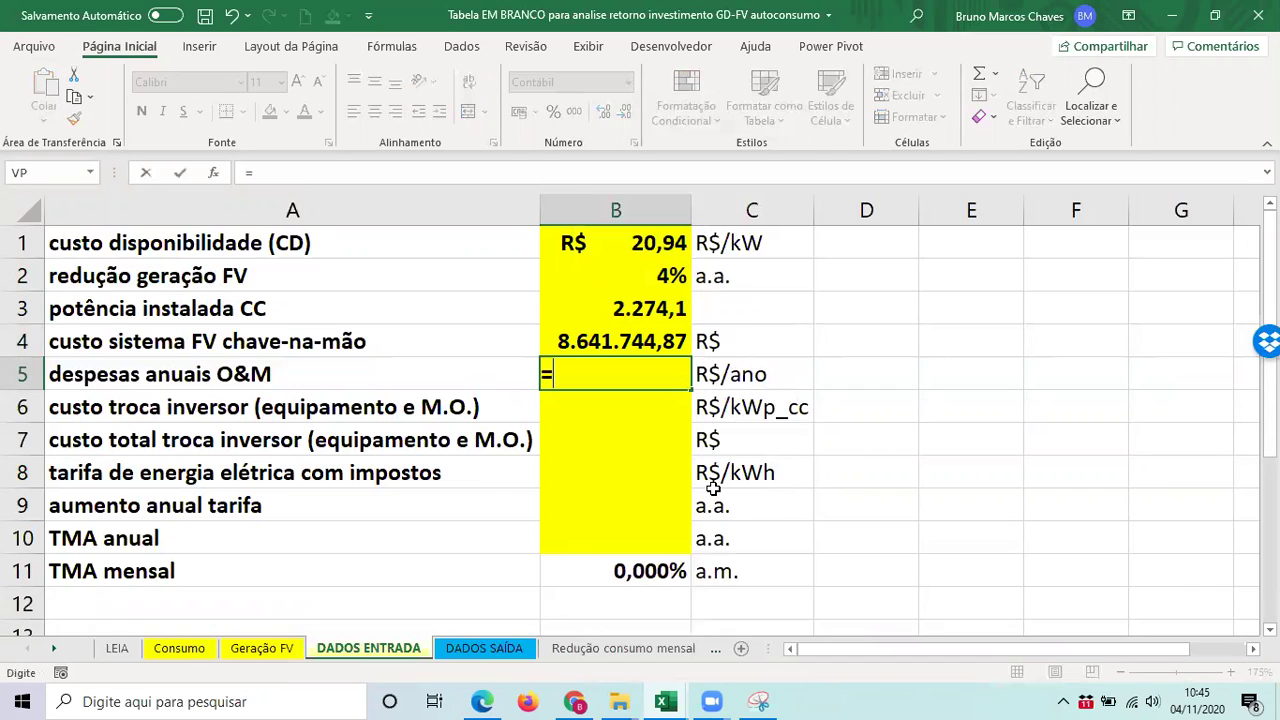
pyautogui.click(645, 338)
pyautogui.write('3,5')
pyautogui.press('BackSpace')
pyautogui.press('BackSpace')
pyautogui.press('BackSpace')
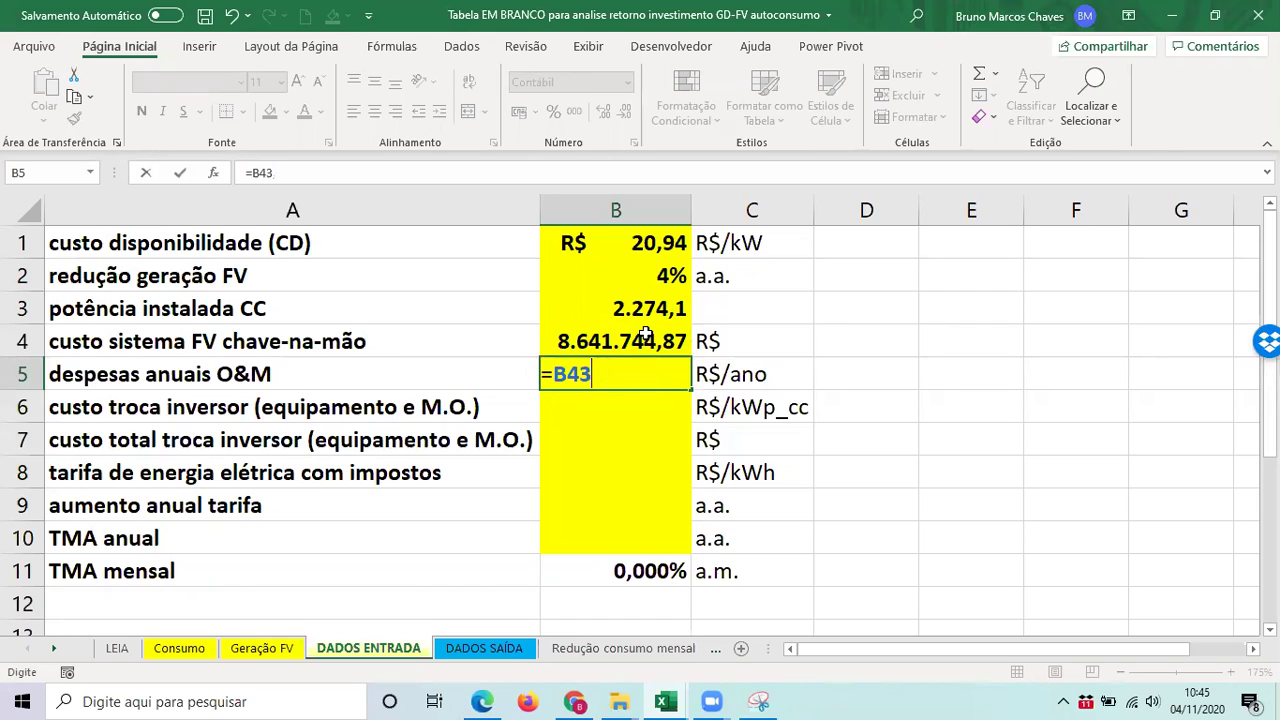
pyautogui.write('*3,5%')
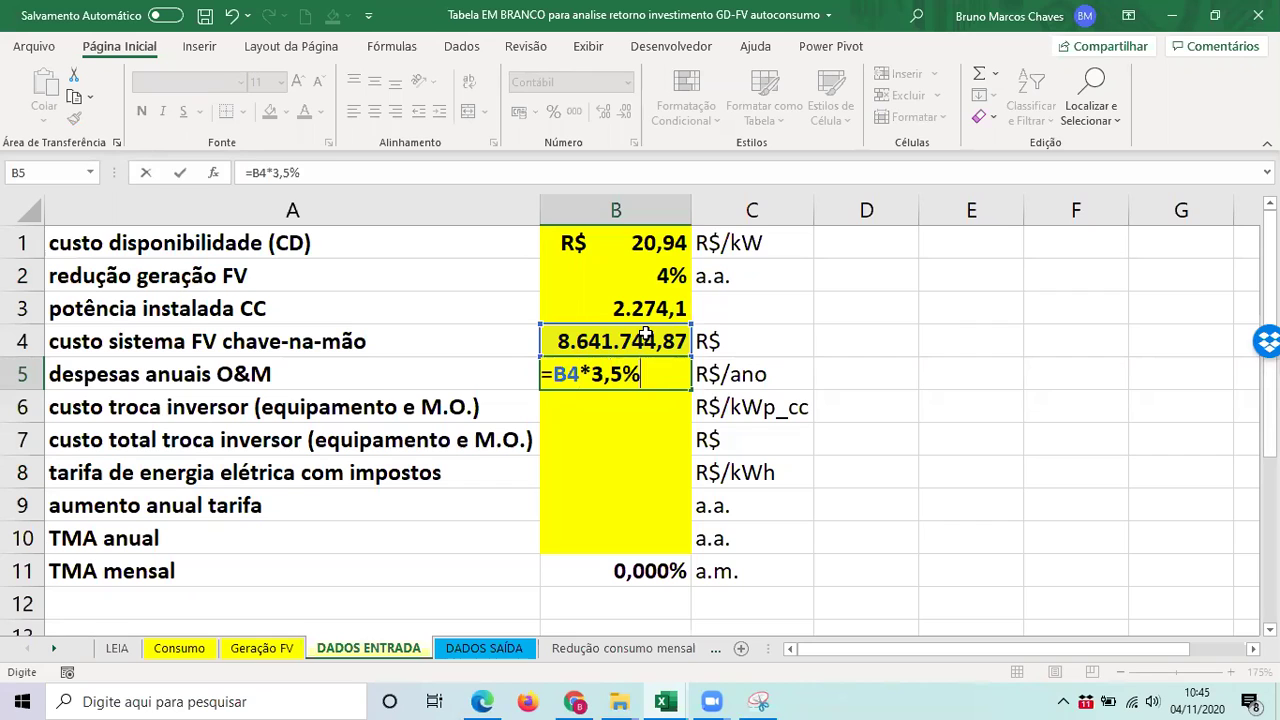
pyautogui.press('Return')
pyautogui.click(655, 385)
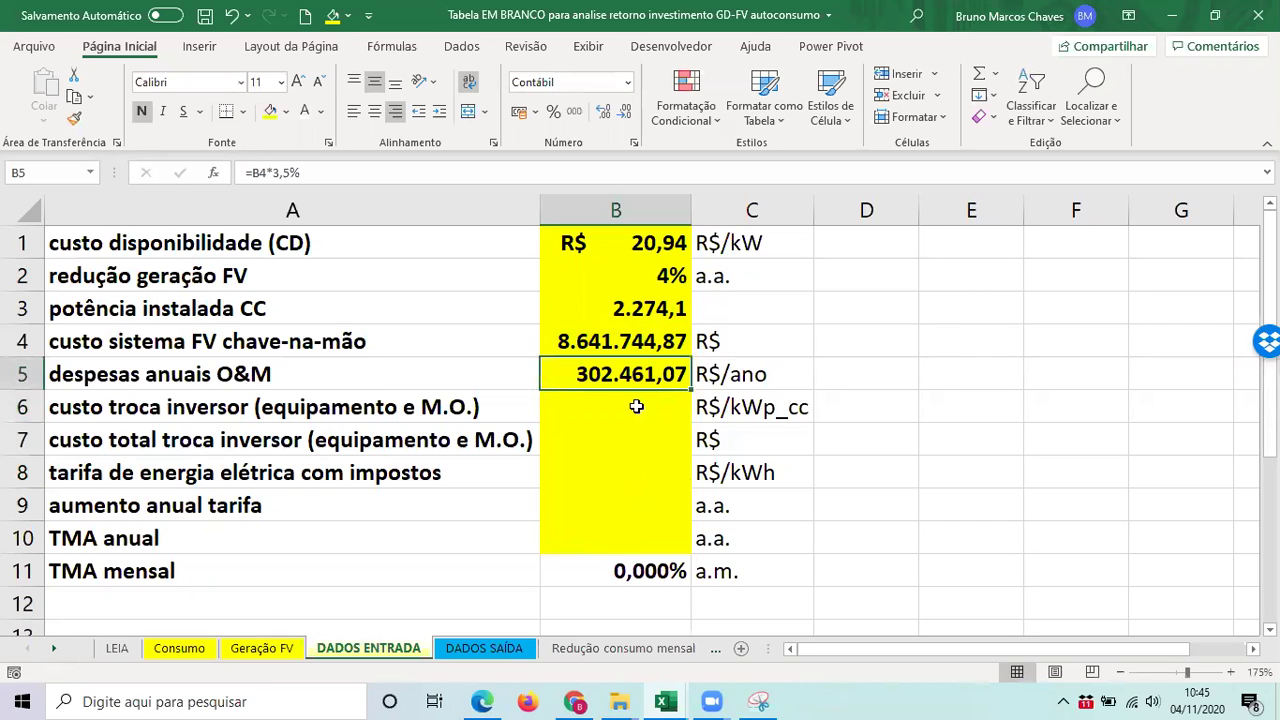
# - Calculate the custo troca inversor in B6 with the formula =B5*7,5%
pyautogui.hotkey('alt', 'Tab')
pyautogui.hotkey('alt', 'Tab')
pyautogui.hotkey('alt', 'Tab')
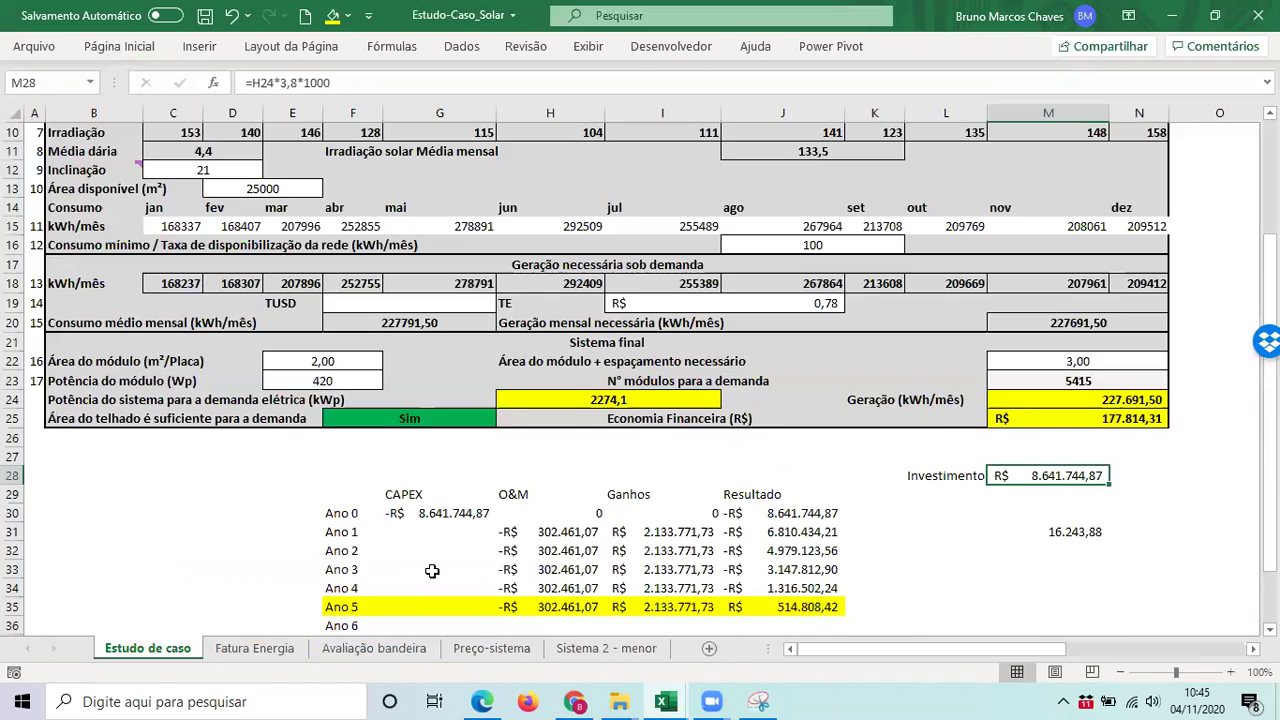
pyautogui.scroll(2, 432, 558)
pyautogui.hotkey('alt', 'Tab')
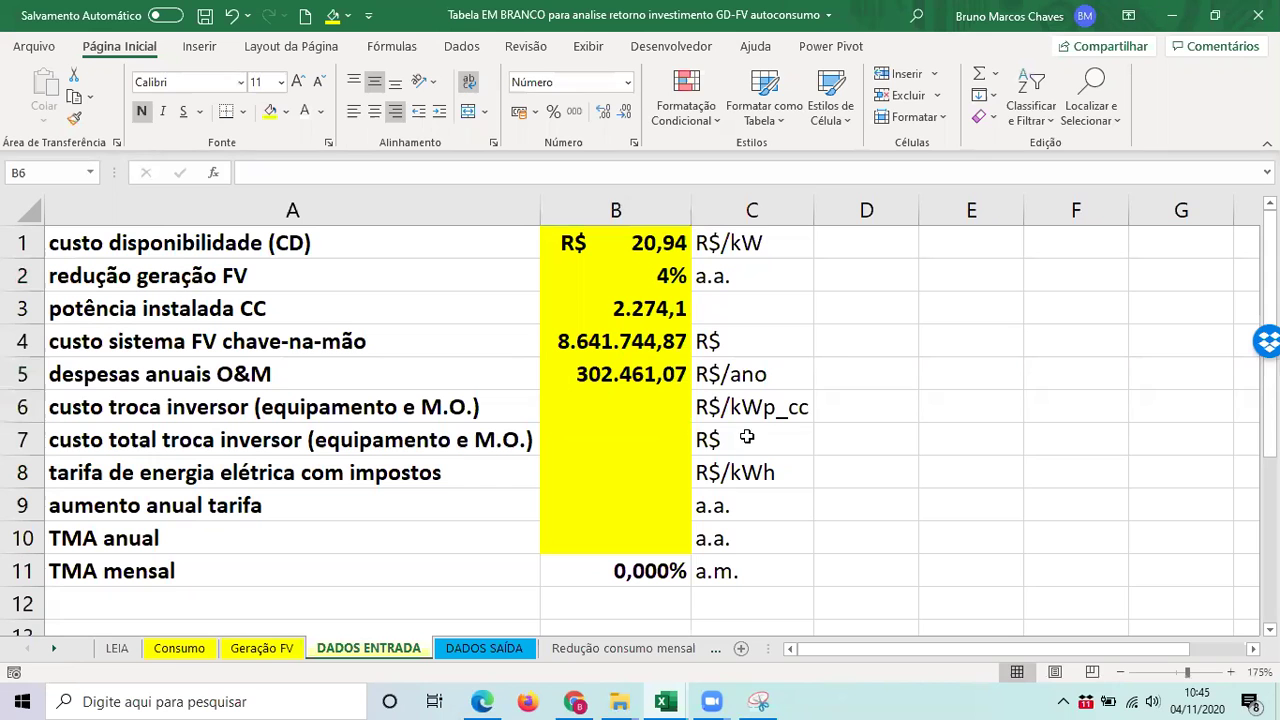
pyautogui.write('=')
pyautogui.click(593, 375)
pyautogui.write('*')
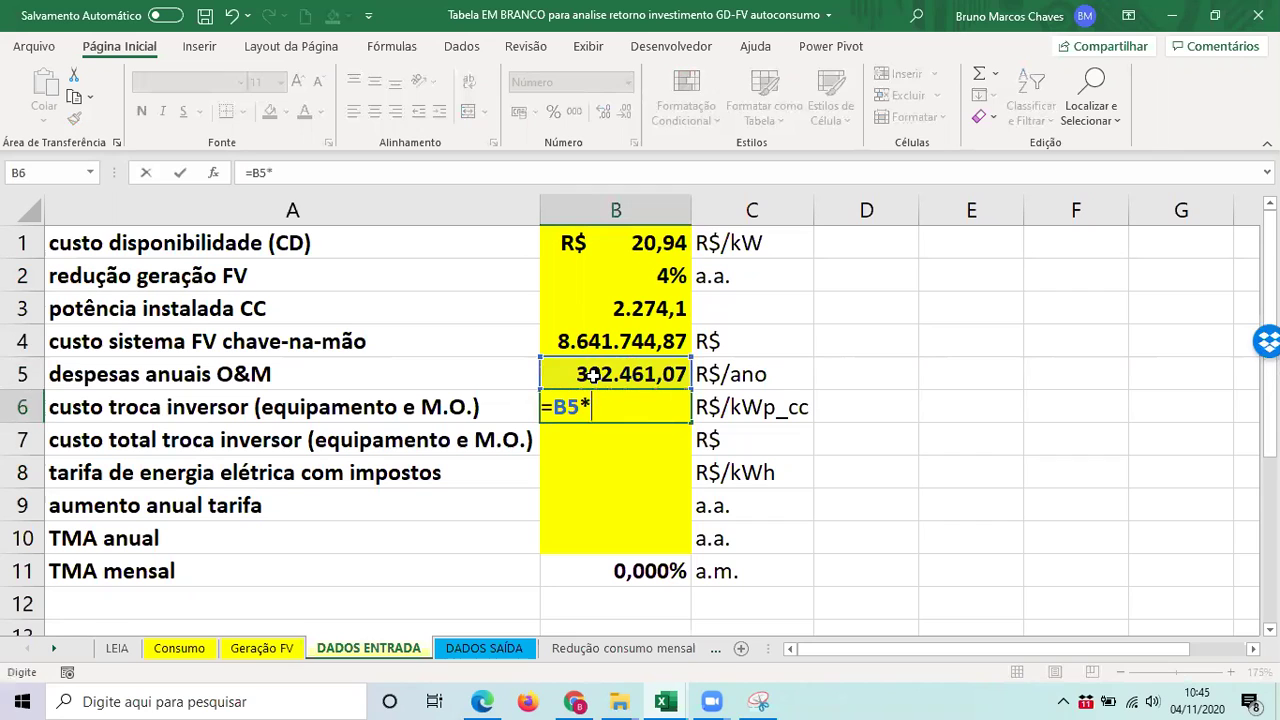
pyautogui.write('7,5')
pyautogui.press('Return')
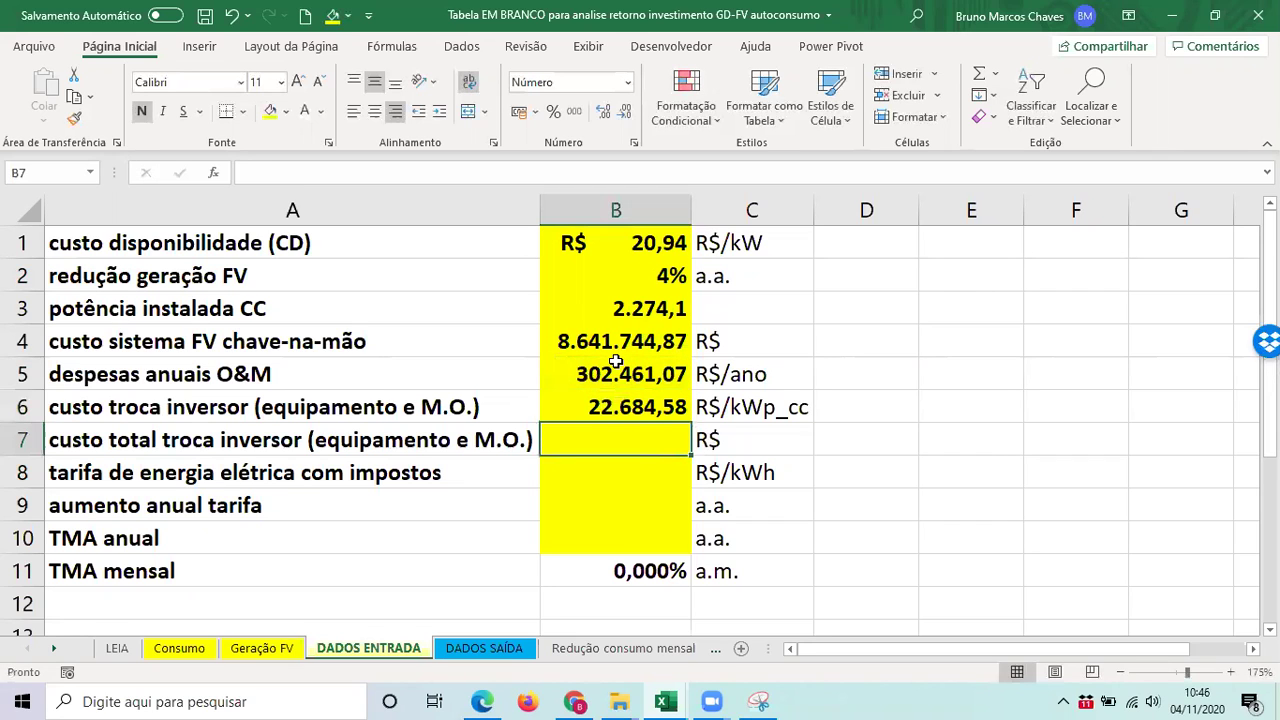
# - Calculate the custo total troca inversor in B7 with the formula =B4*7,5%
pyautogui.click(90, 412)
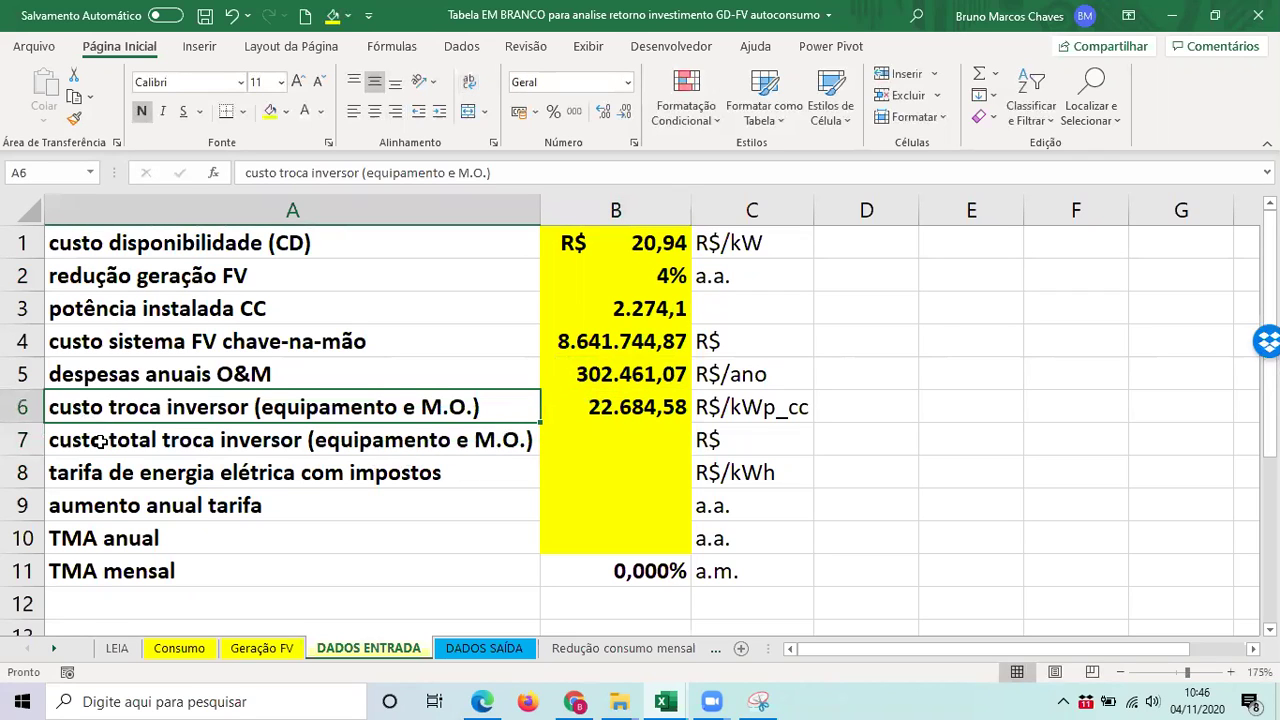
pyautogui.click(100, 442)
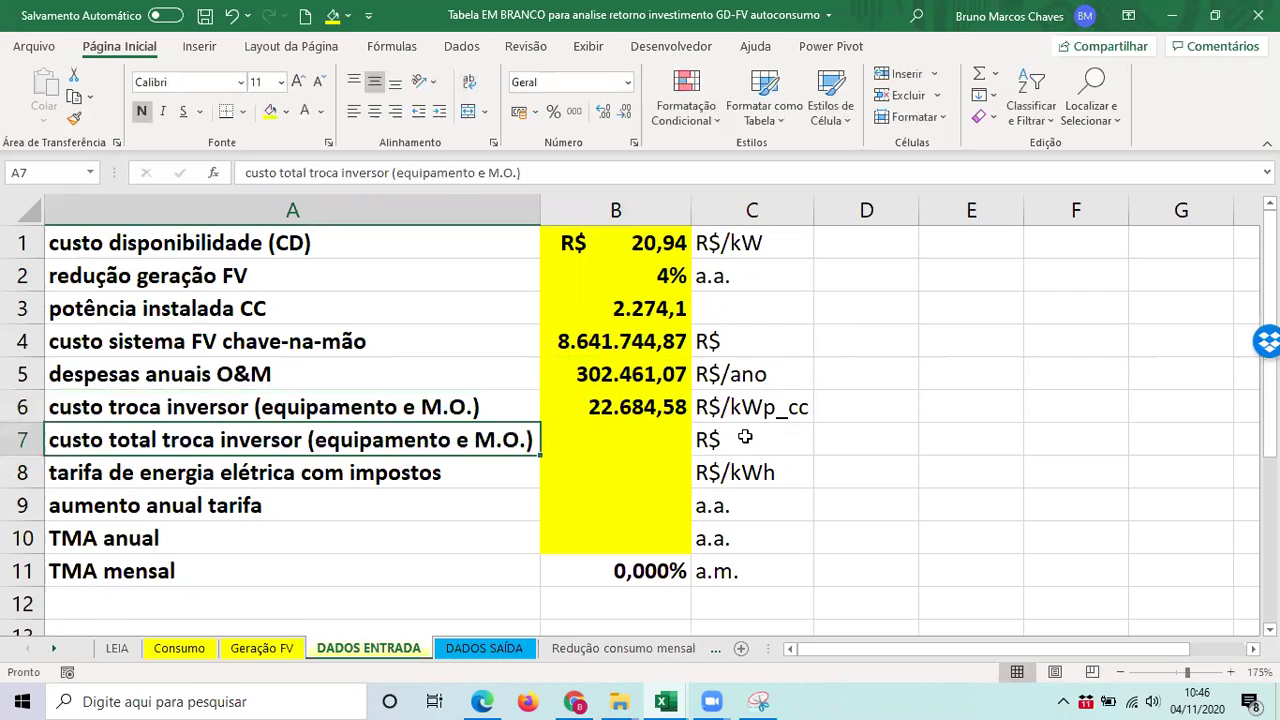
pyautogui.click(770, 416)
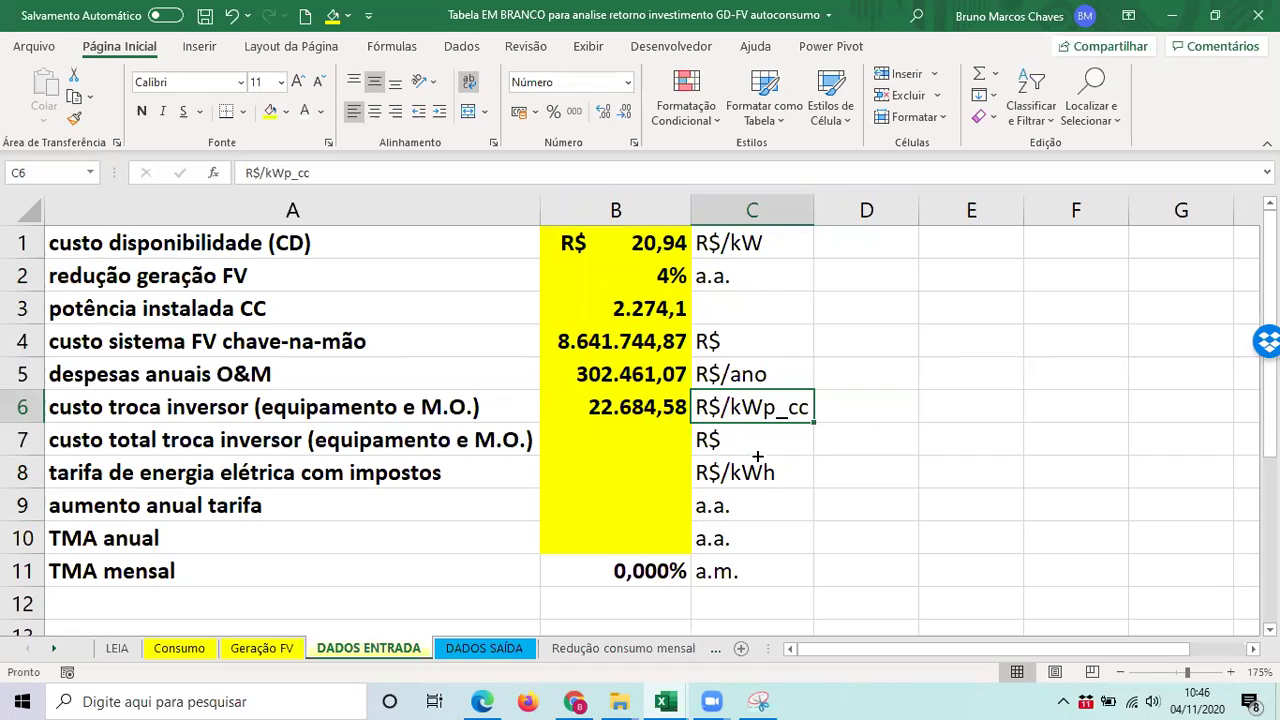
pyautogui.click(598, 438)
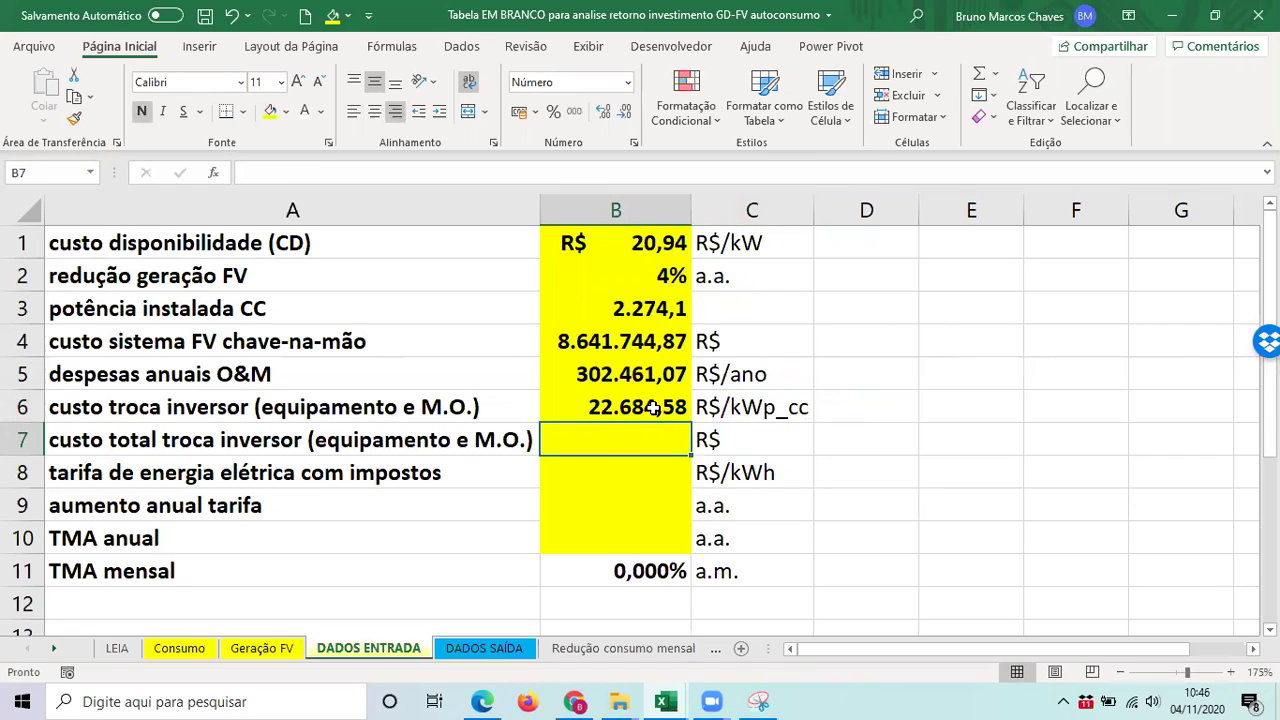
pyautogui.click(652, 407)
pyautogui.click(617, 440)
pyautogui.write('=')
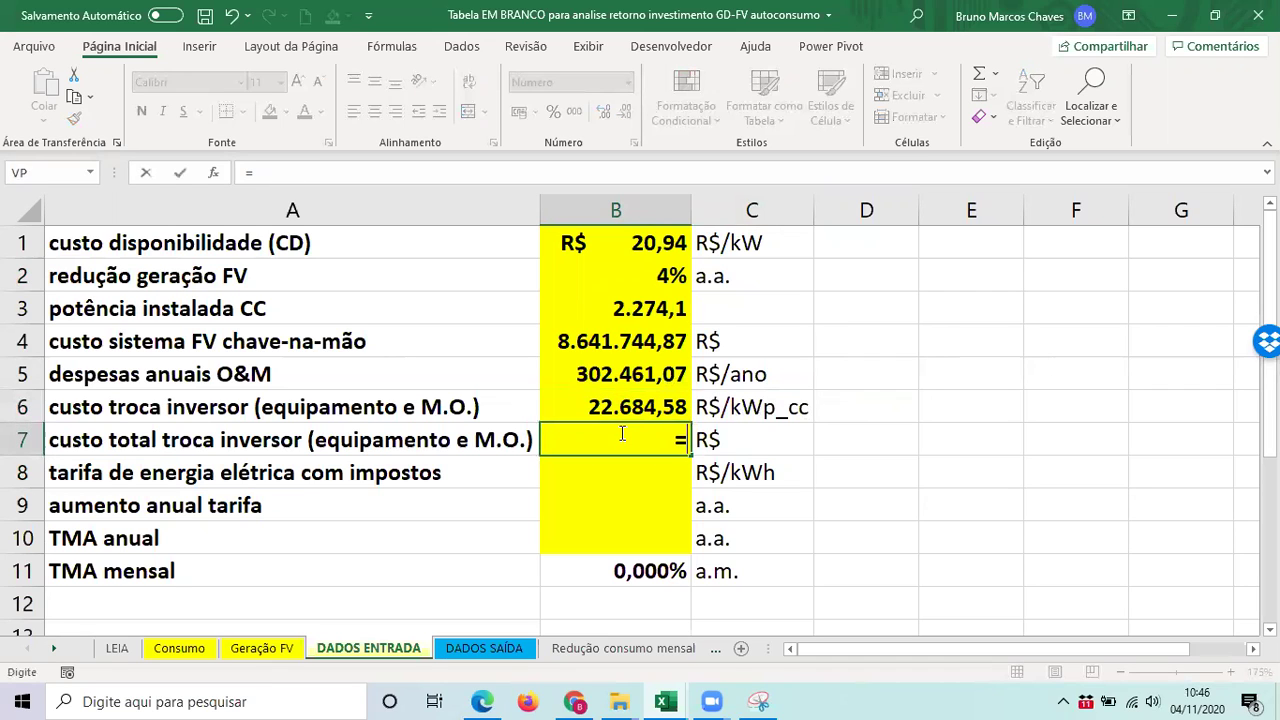
pyautogui.click(645, 366)
pyautogui.press('Up')
pyautogui.write('*7,5%')
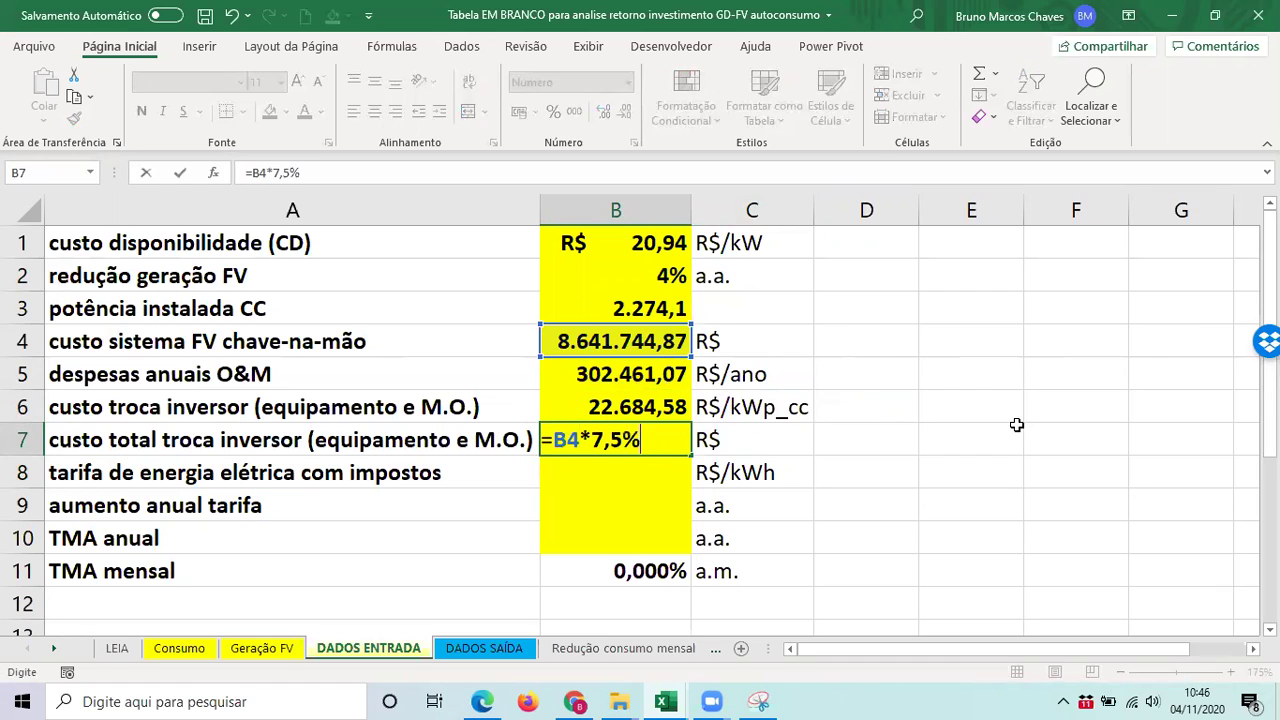
pyautogui.press('Return')
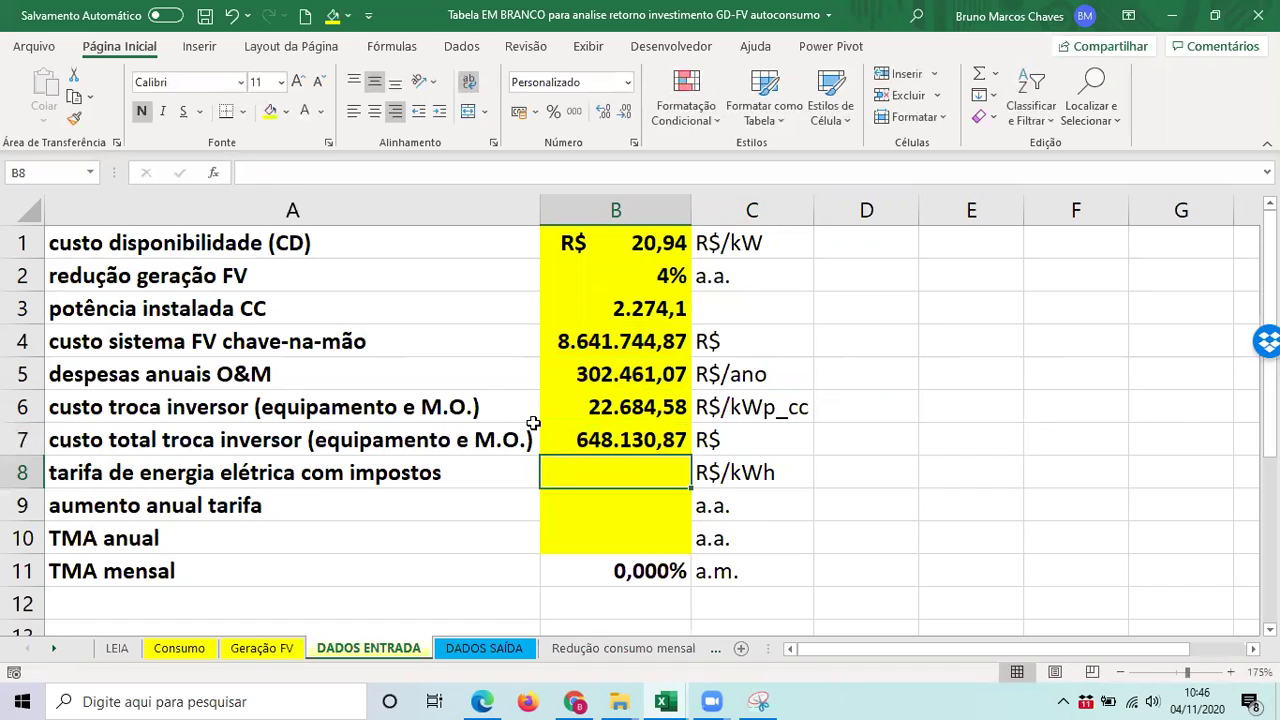
# - Replace the custo troca inversor formula in B6 with =B7/B3, the total replacement cost divided by the installed power
pyautogui.press('Up')
pyautogui.press('Up')
pyautogui.press('F2')
pyautogui.click(841, 462)
pyautogui.click(674, 400)
pyautogui.press('F2')
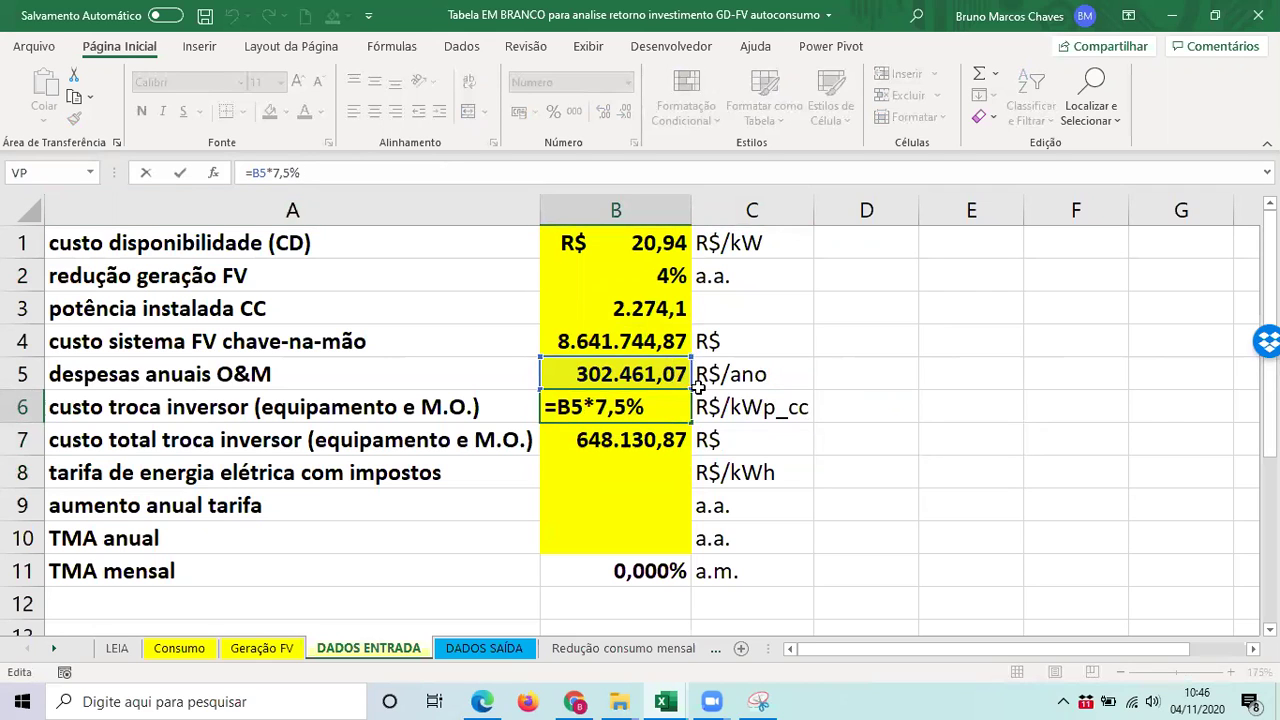
pyautogui.press('Escape')
pyautogui.press('Delete')
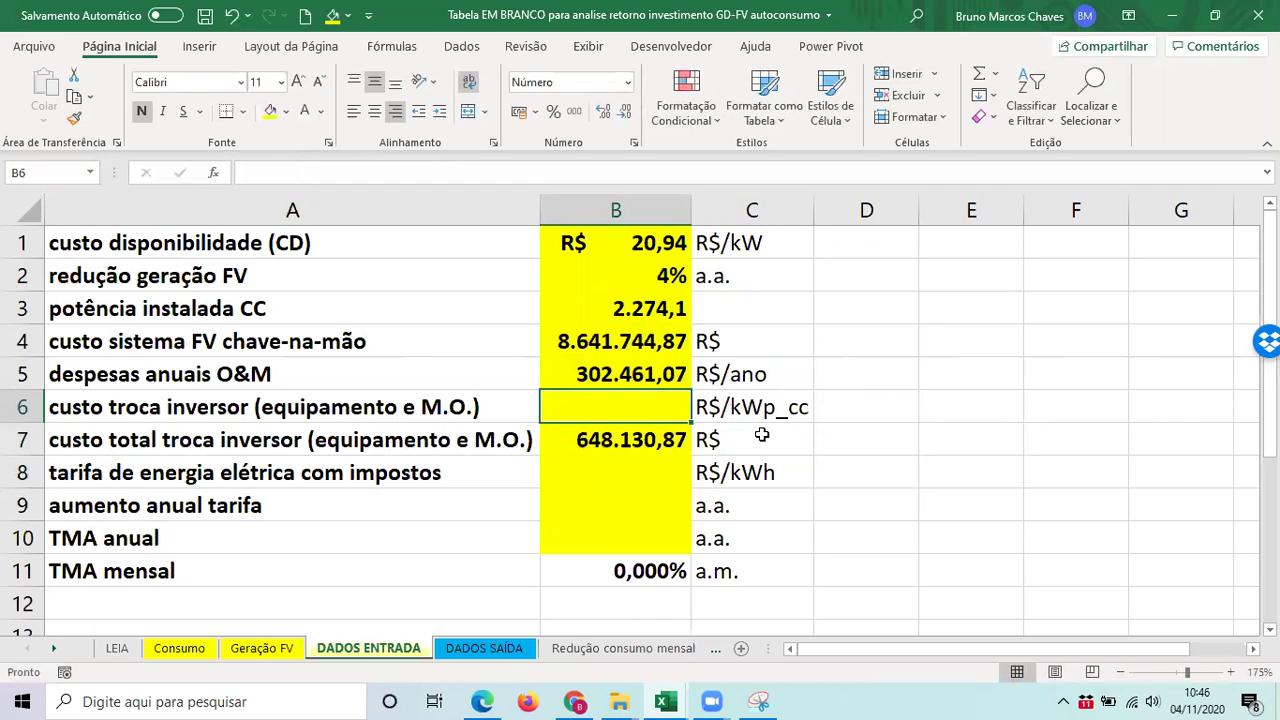
pyautogui.write('=')
pyautogui.press('Down')
pyautogui.write('/')
pyautogui.click(650, 308)
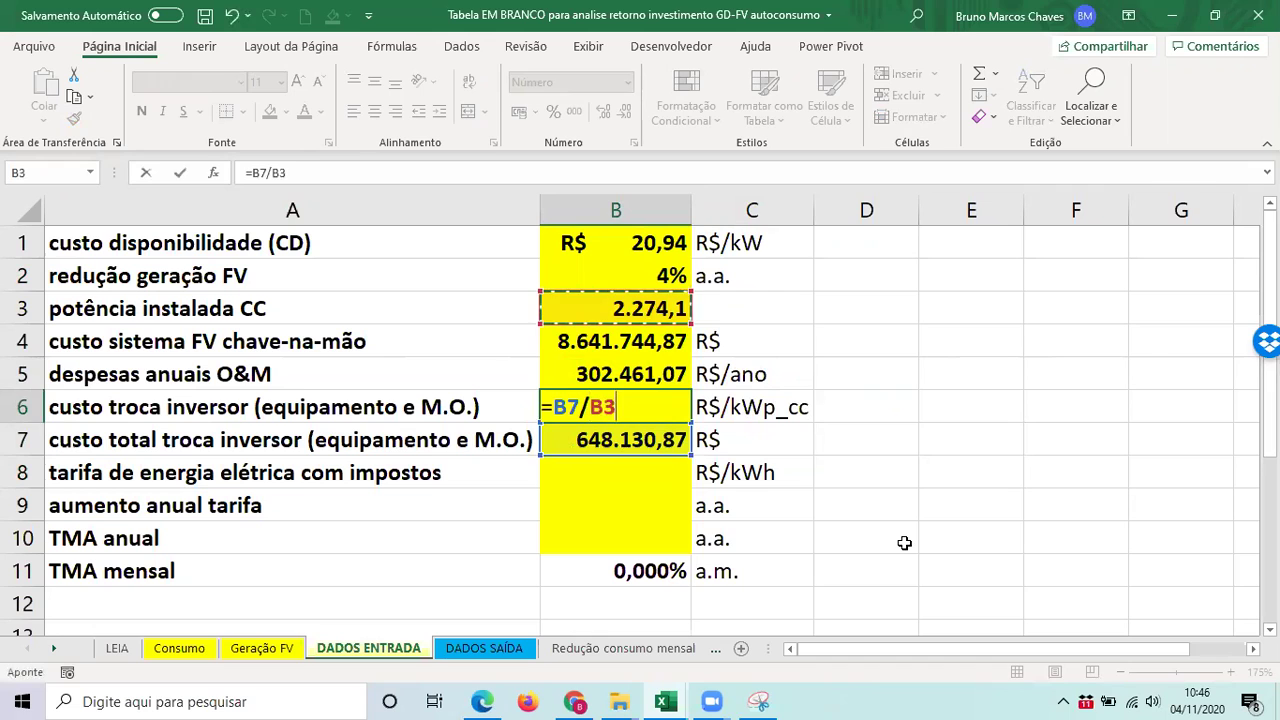
pyautogui.press('Return')
pyautogui.press('Up')
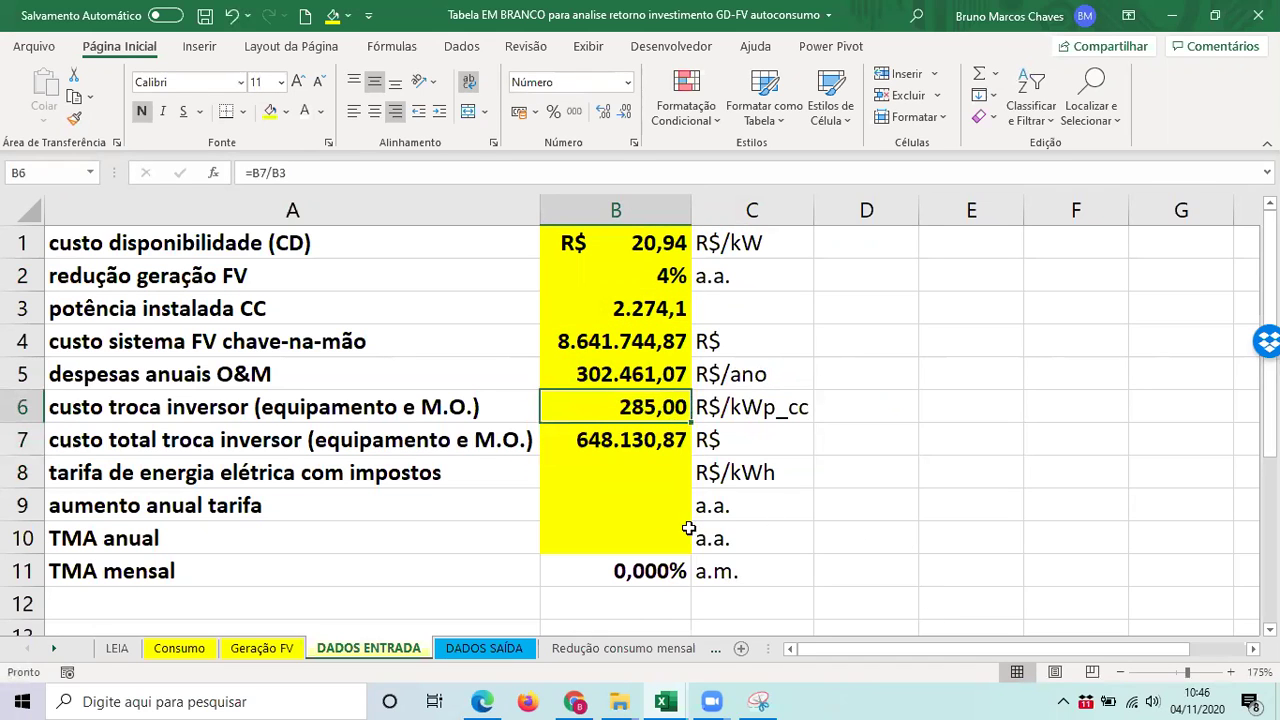
# - Enter 0,780944 R$/kWh as the tarifa de energia elétrica com impostos in B8
pyautogui.press('Down')
pyautogui.press('Down')
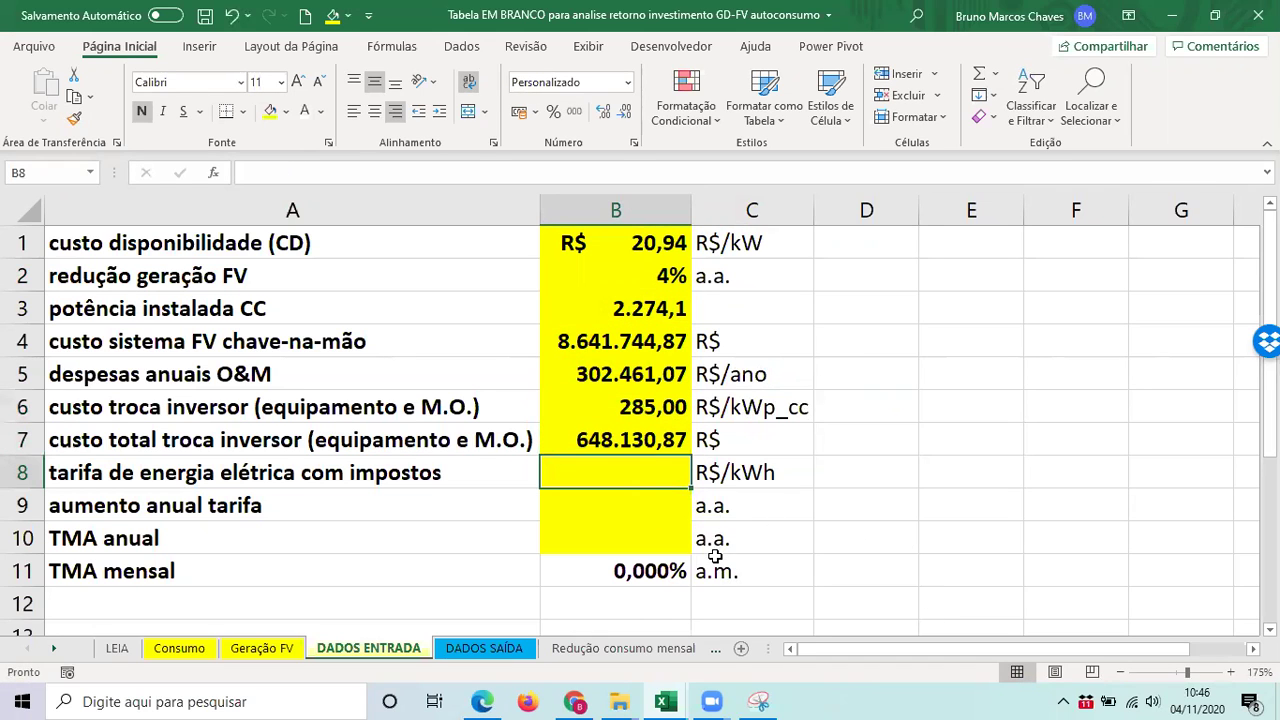
pyautogui.write('0,7808')
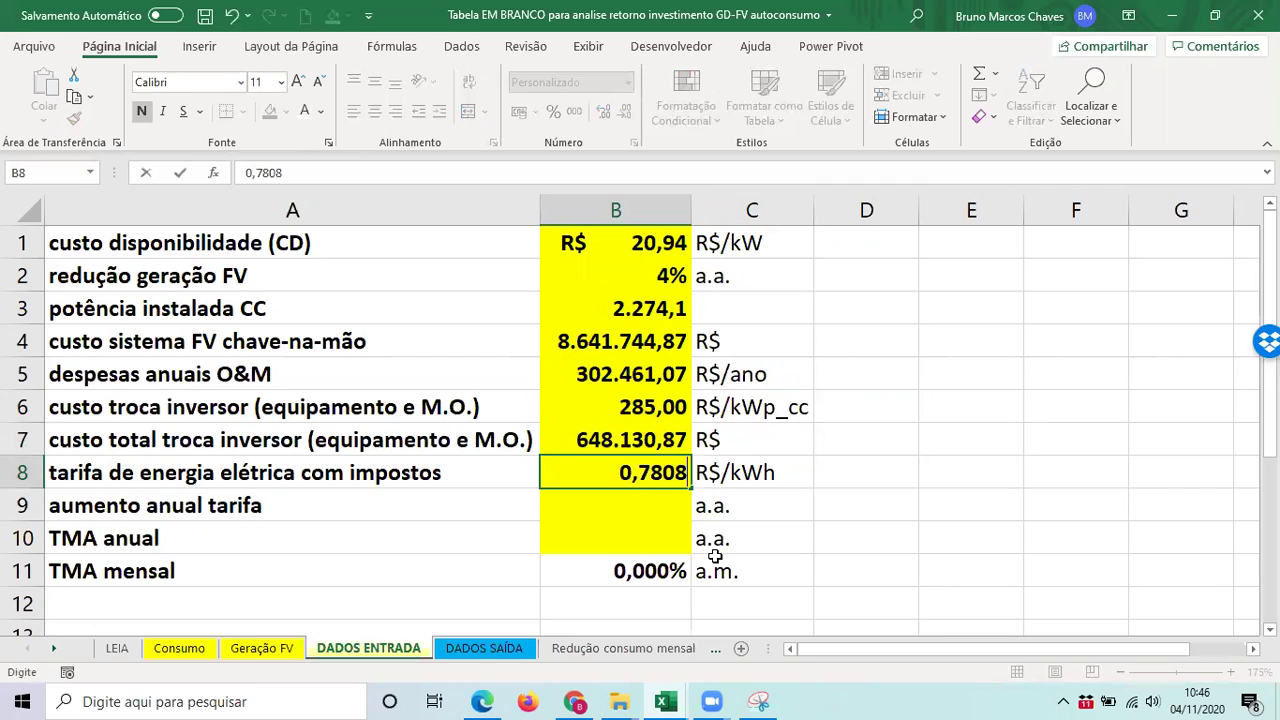
pyautogui.press('BackSpace')
pyautogui.write('944')
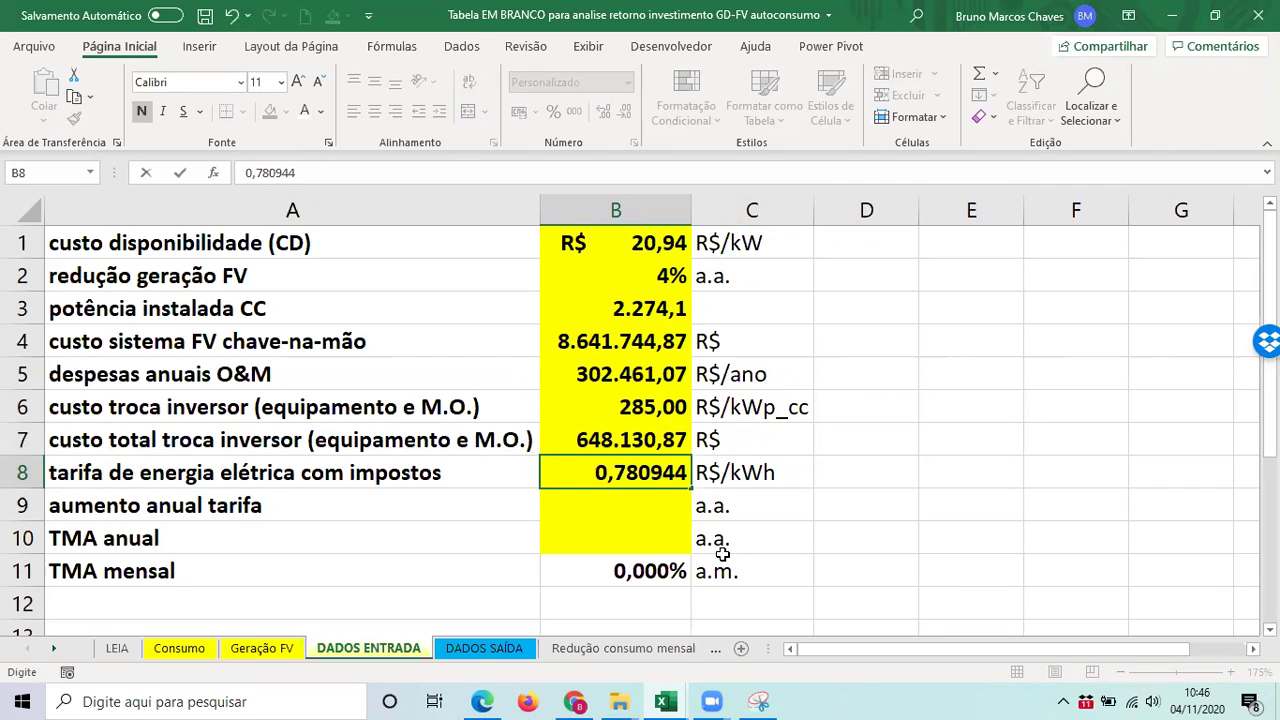
# - Set the aumento anual tarifa in B9 to 5% and the TMA anual in B10 to 10%
pyautogui.click(610, 498)
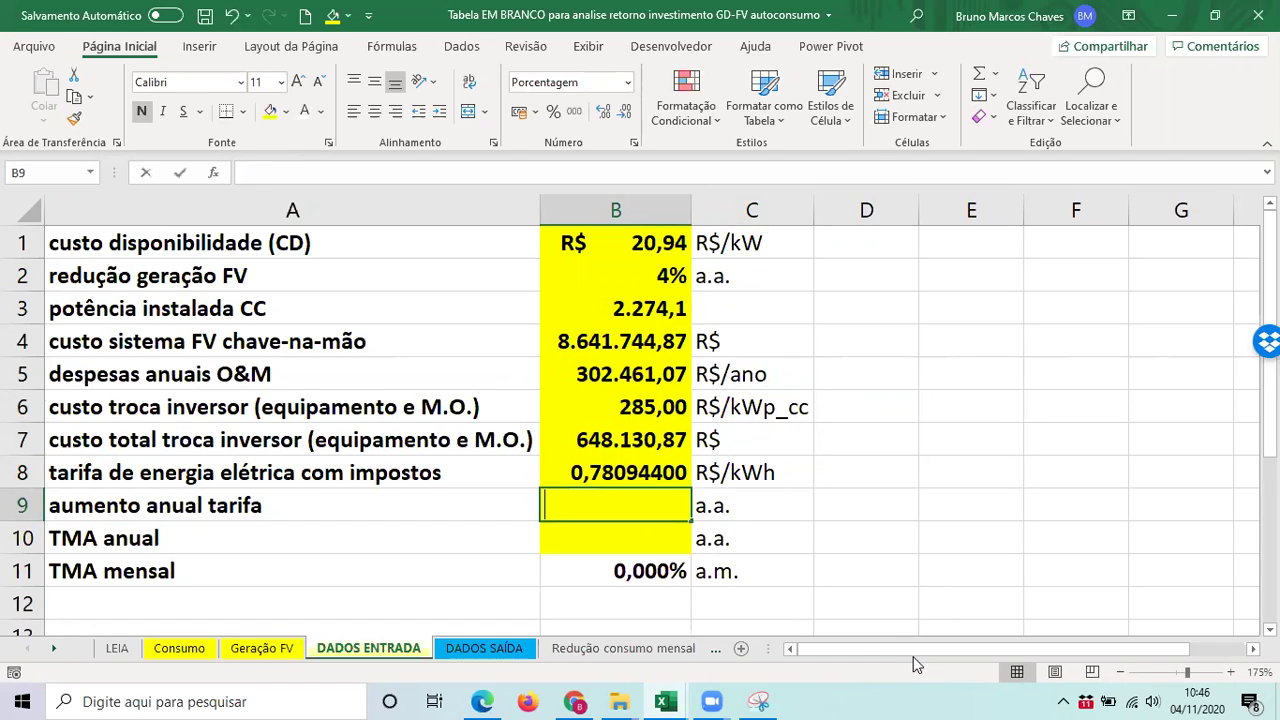
pyautogui.write('5')
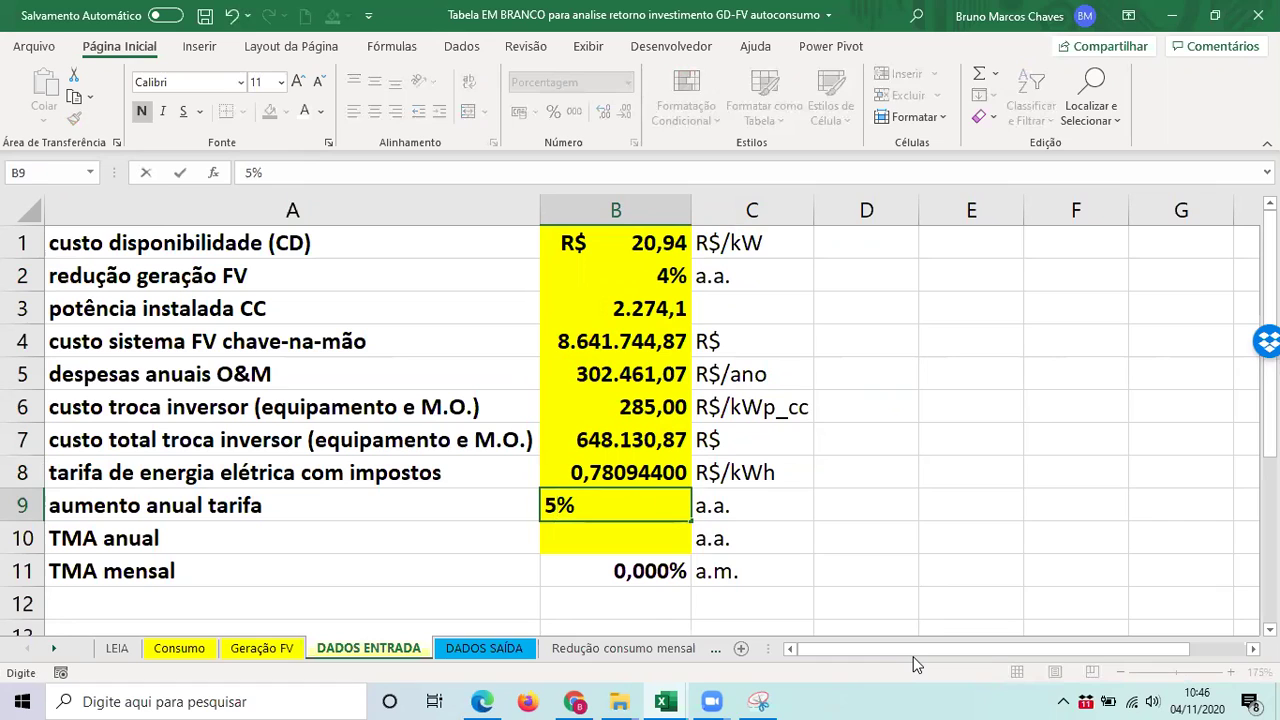
pyautogui.press('Return')
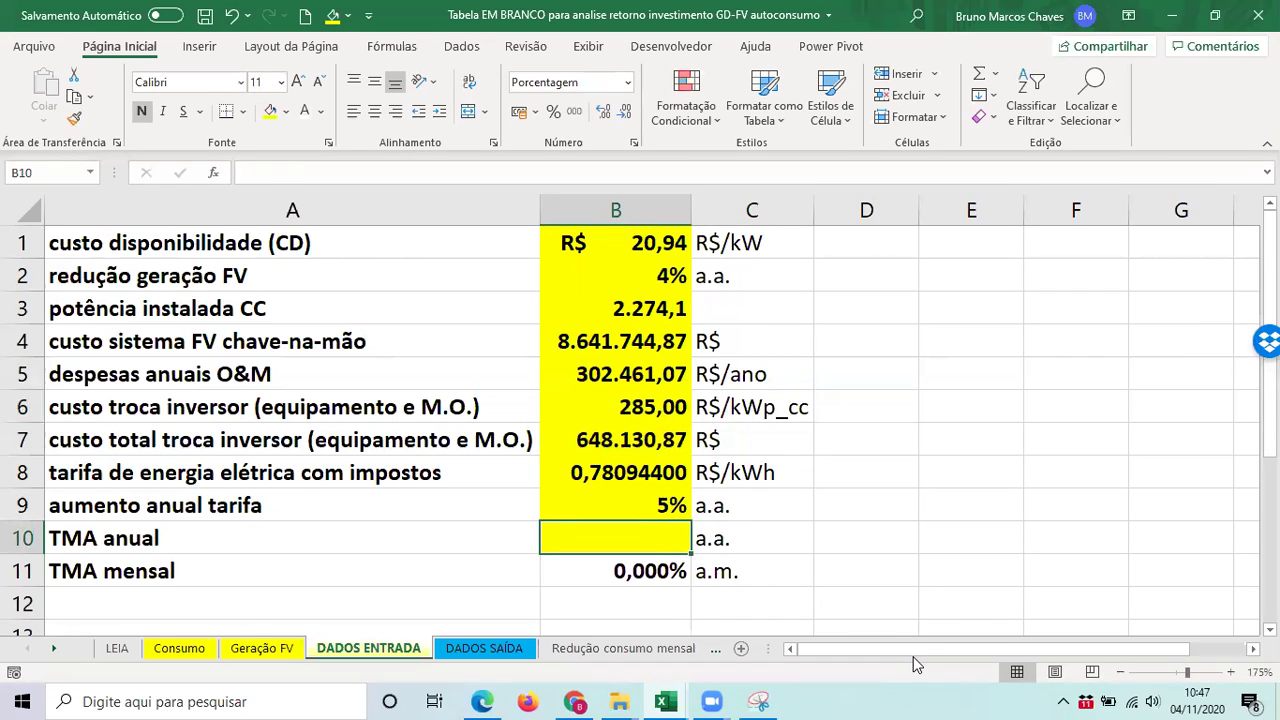
pyautogui.write('10')
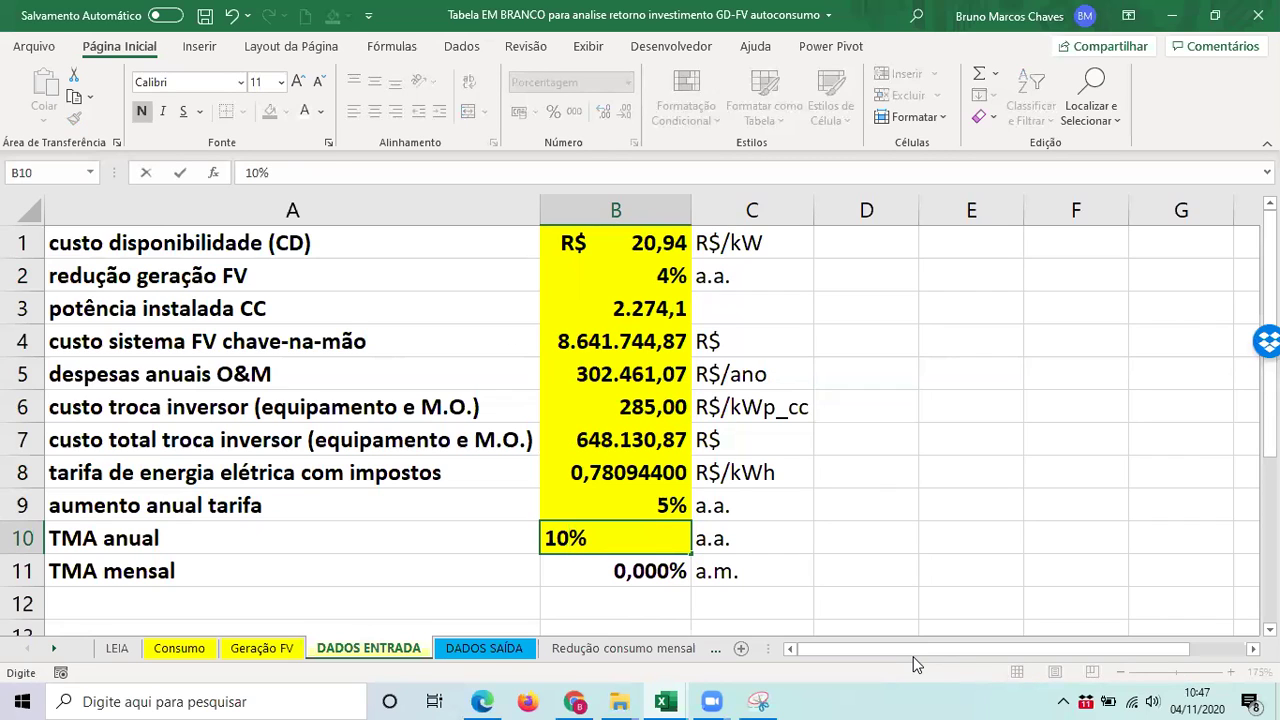
pyautogui.press('Return')
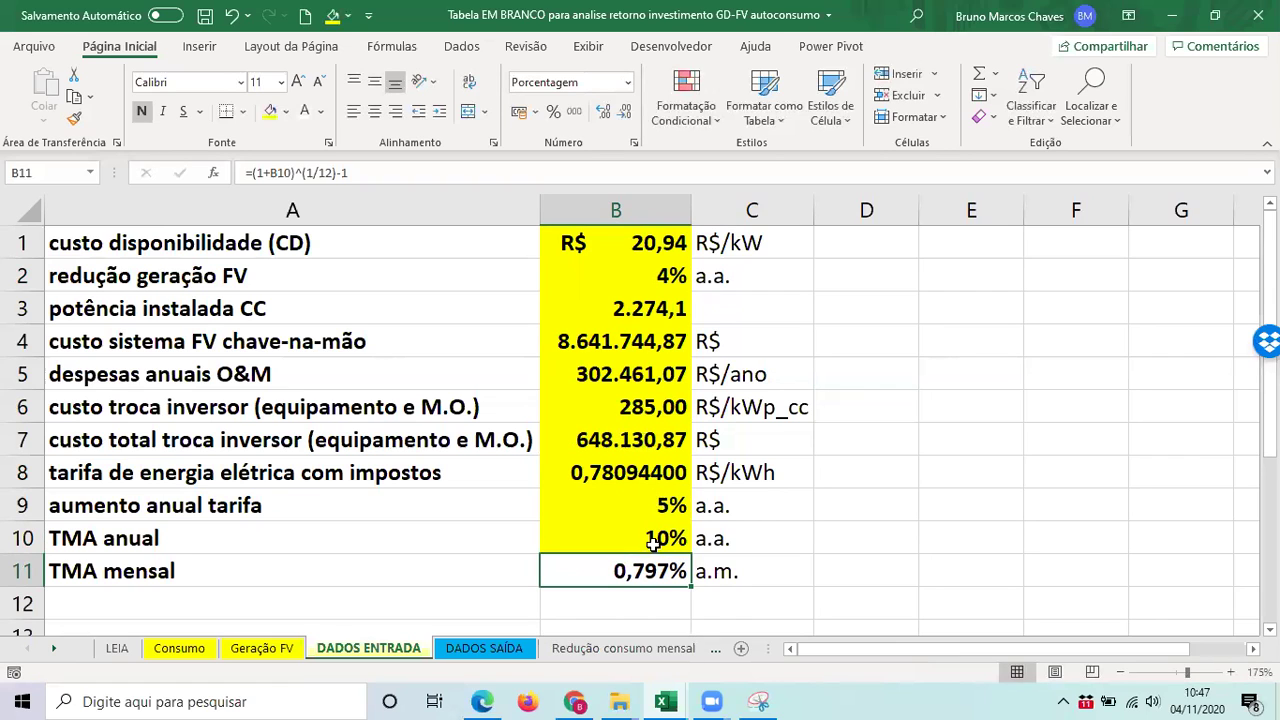
# - Review the completed inputs in column B, from the TMA anual back up to the potência instalada CC
pyautogui.click(820, 538)
pyautogui.click(658, 534)
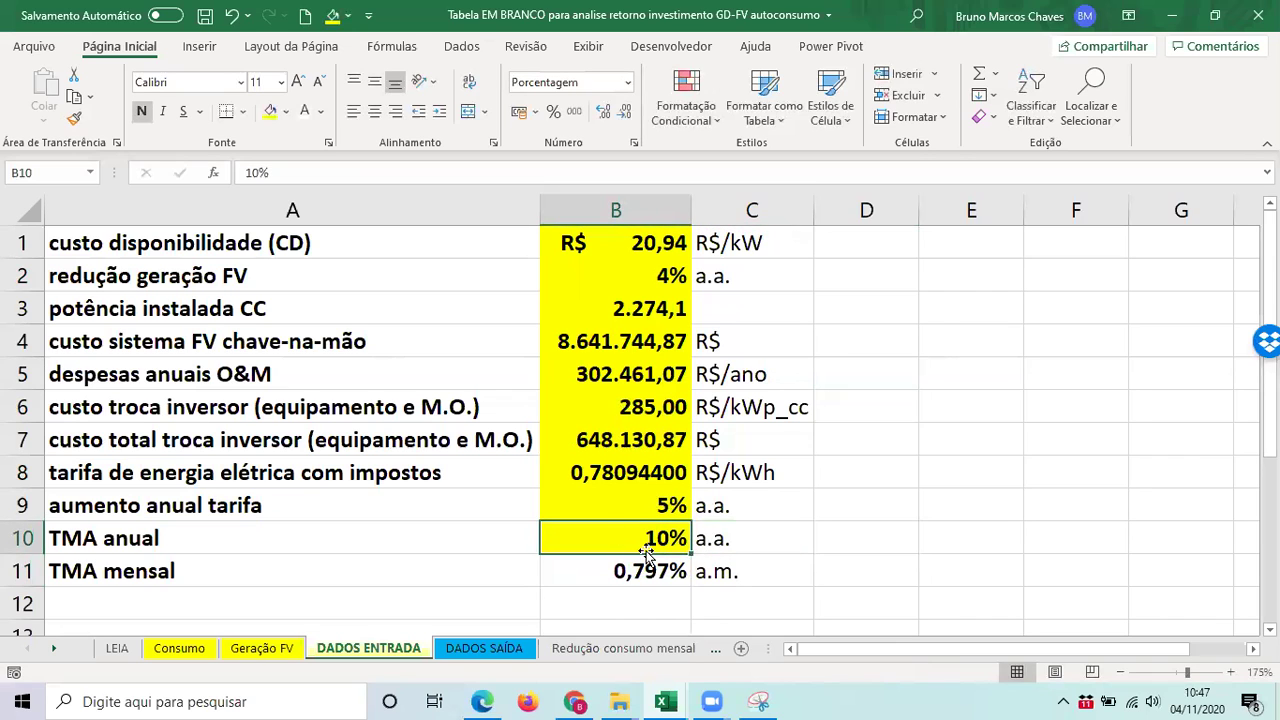
pyautogui.press('Up')
pyautogui.press('Up')
pyautogui.press('Up')
pyautogui.press('Up')
pyautogui.press('Up')
pyautogui.press('Up')
pyautogui.press('Up')
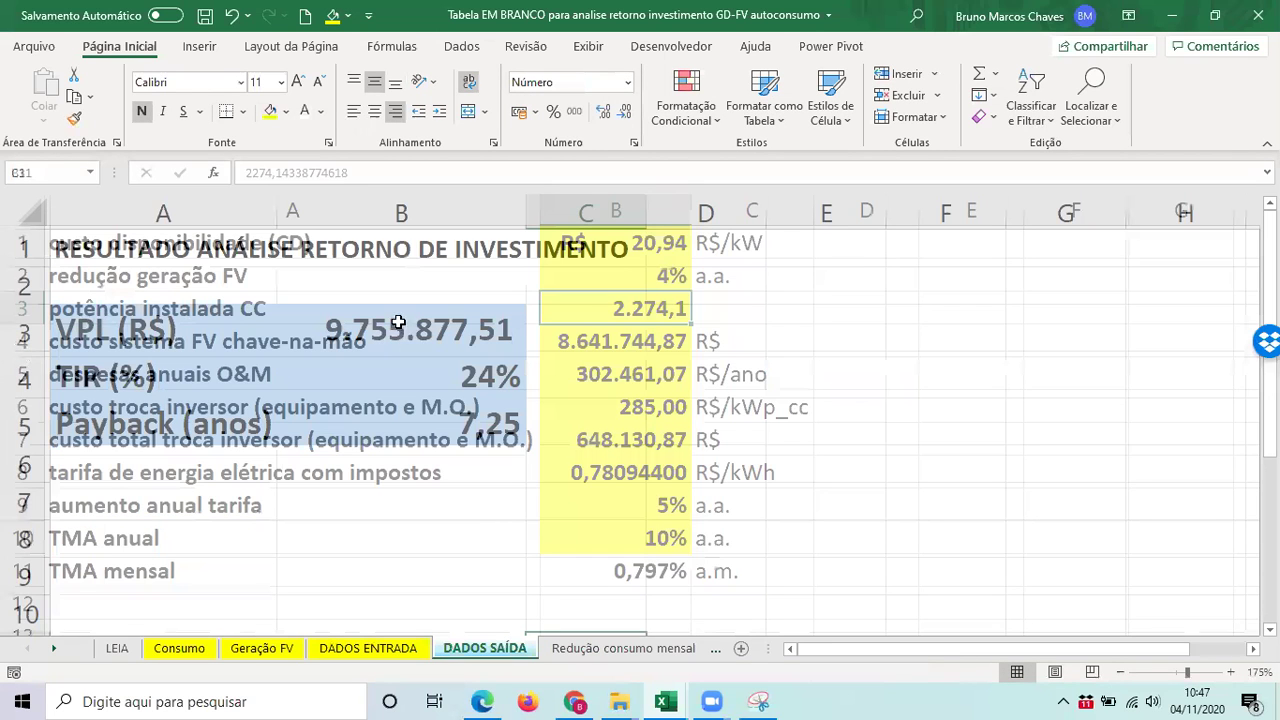
# - Examine the VPL, TIR and payback results on the DADOS SAÍDA sheet
pyautogui.press('Left')
pyautogui.press('Left')
pyautogui.press('Up')
pyautogui.press('Up')
pyautogui.press('Up')
pyautogui.press('Up')
pyautogui.press('Up')
pyautogui.press('Up')
pyautogui.press('Up')
pyautogui.press('Up')
pyautogui.press('Right')
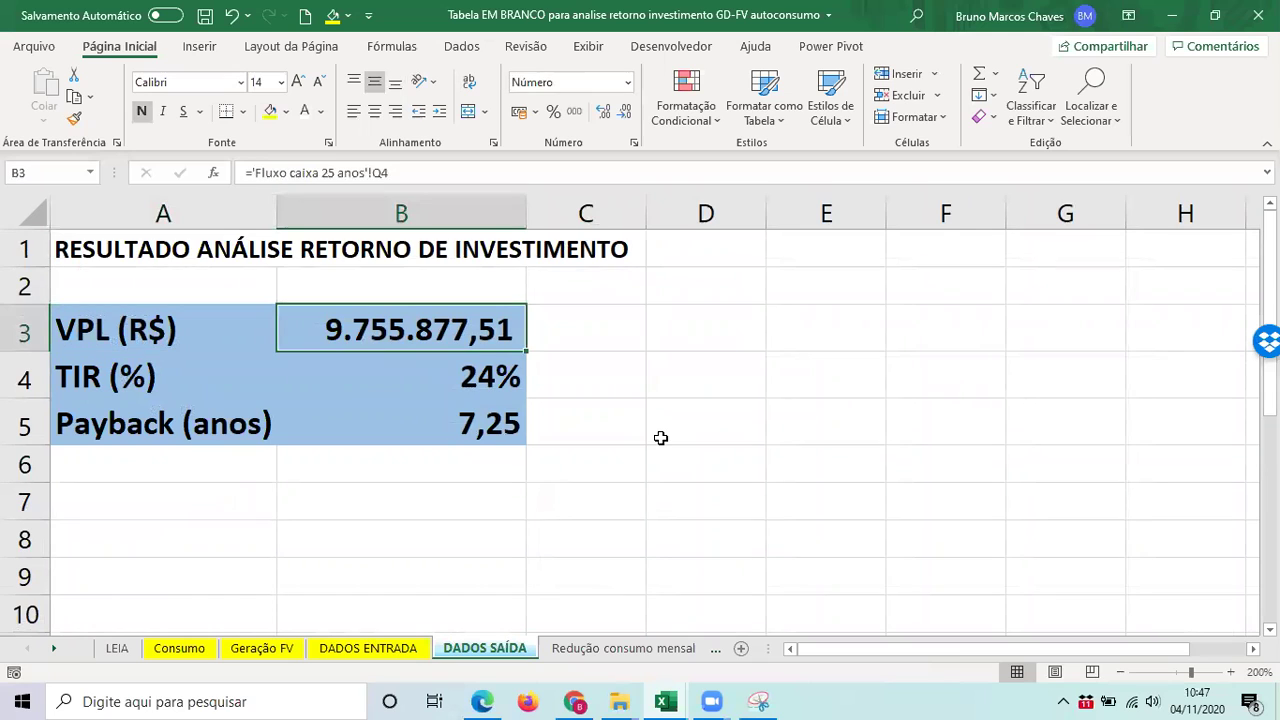
pyautogui.click(106, 334)
pyautogui.click(457, 343)
pyautogui.press('Return')
pyautogui.hotkey('shift', 'Return')
pyautogui.press('Tab')
pyautogui.press('Tab')
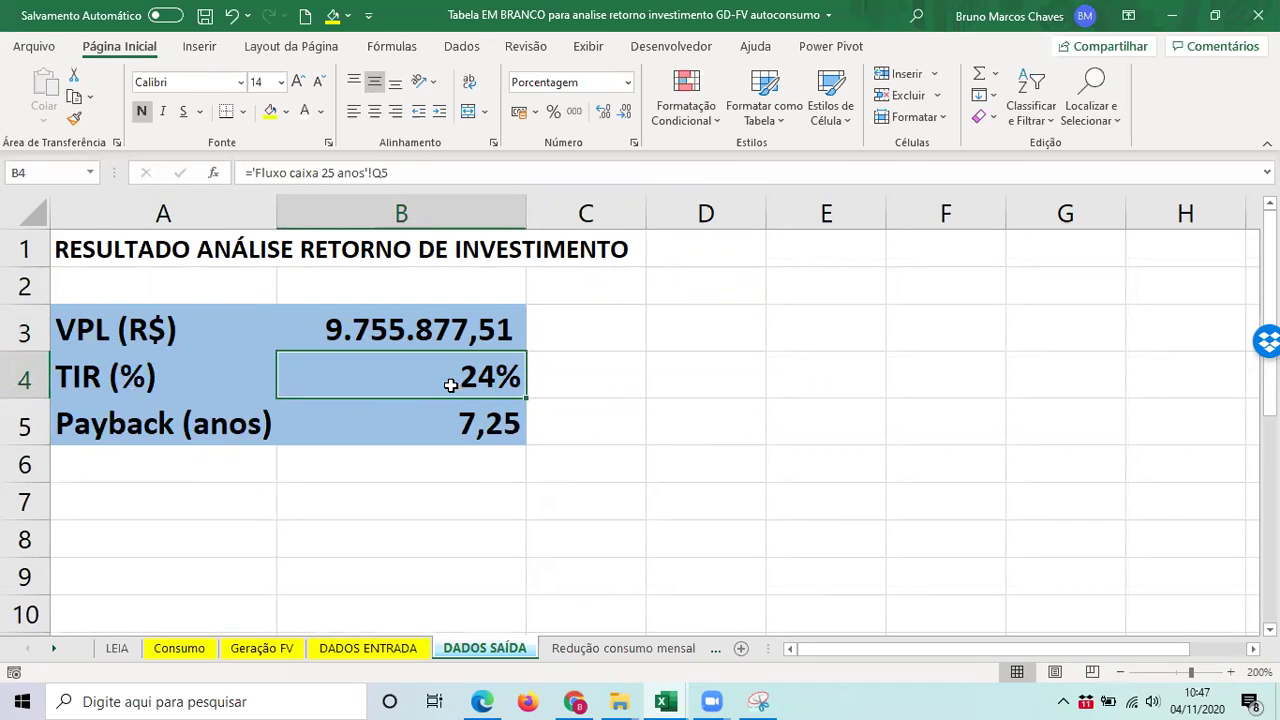
pyautogui.press('Return')
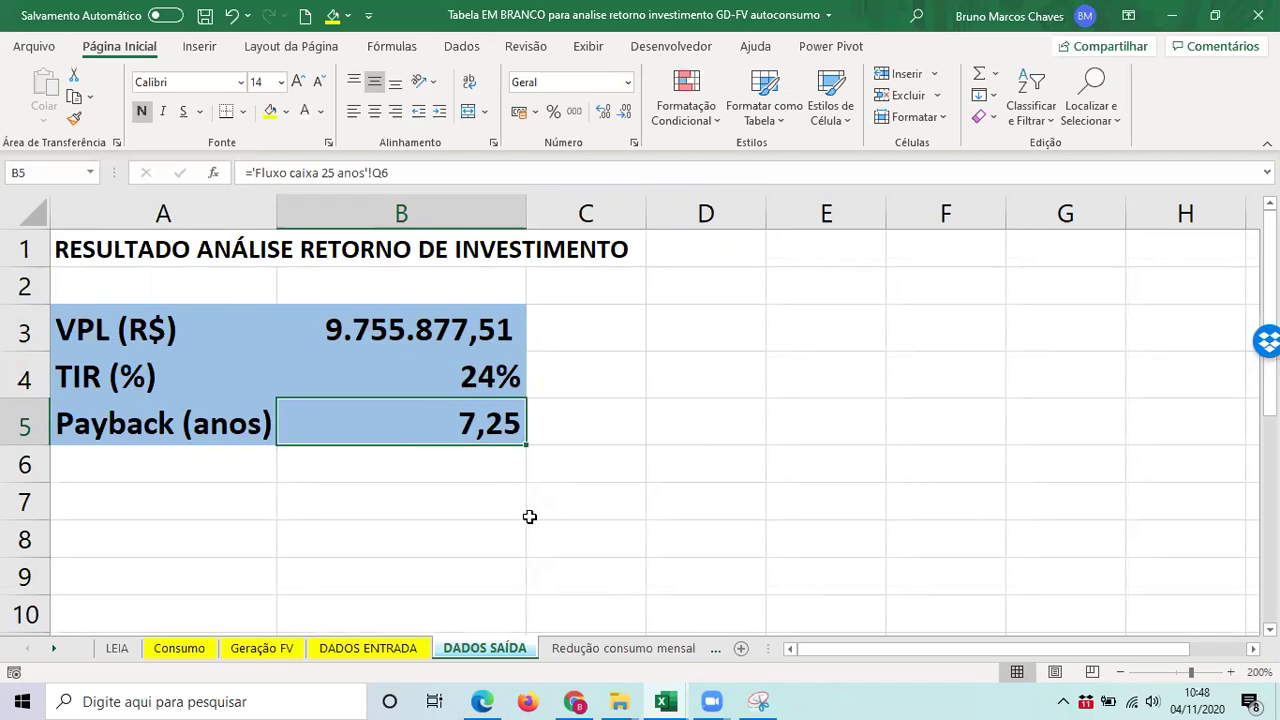
# - Switch to the Estudo-Caso_Solar workbook and compare the Resultado values for Ano 4 and Ano 5
pyautogui.hotkey('alt', 'Tab')
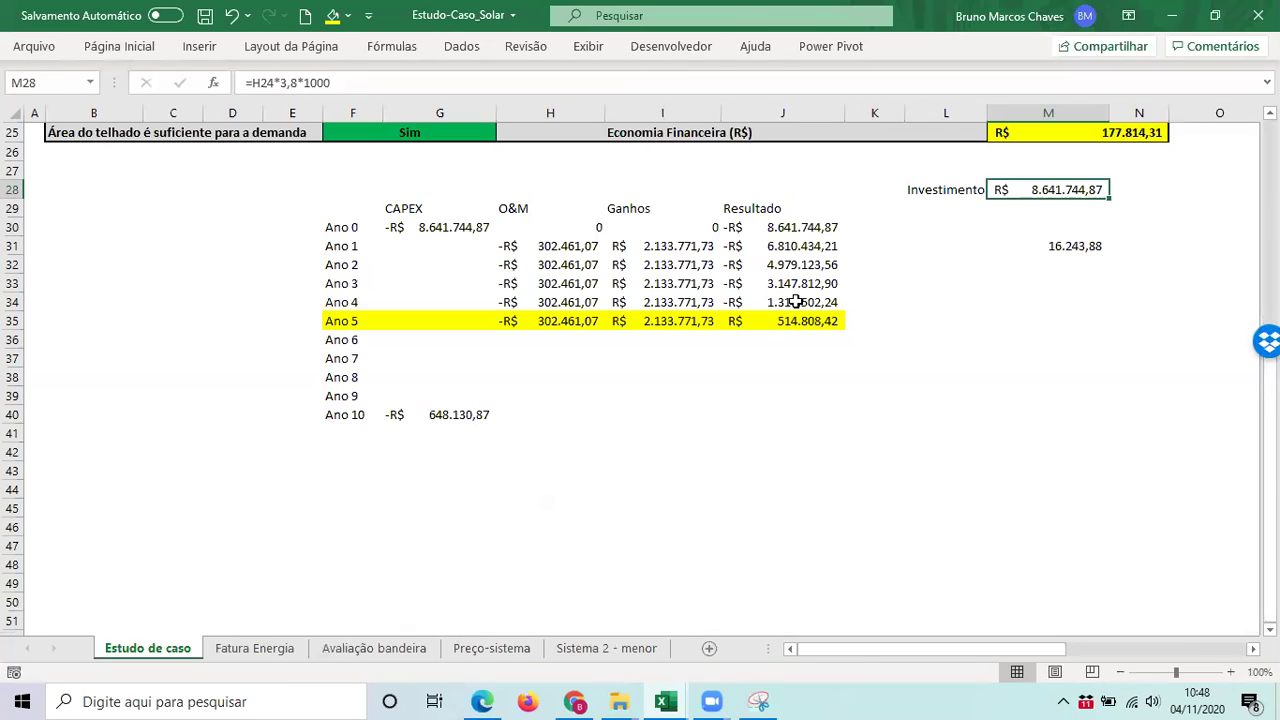
pyautogui.moveTo(796, 302); pyautogui.dragTo(796, 320)
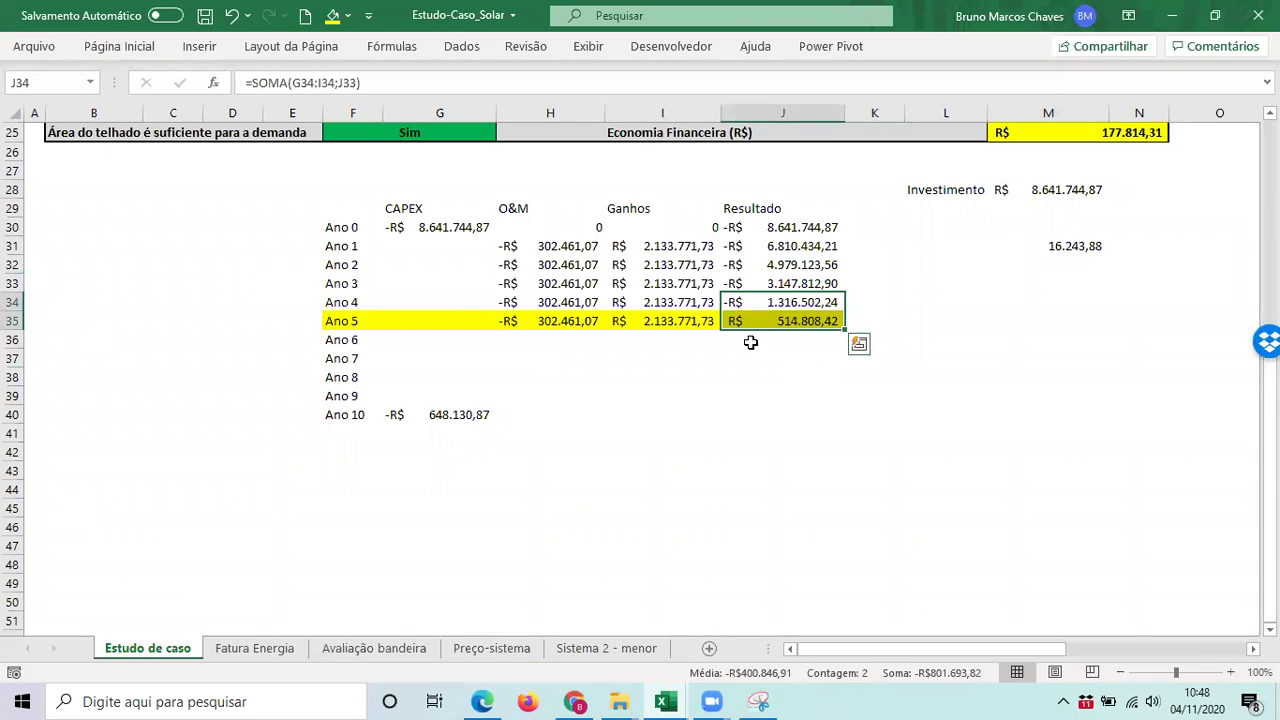
pyautogui.click(337, 301)
pyautogui.hotkey('ctrl', 'v')
pyautogui.click(350, 298)
pyautogui.moveTo(350, 298)
pyautogui.mouseDown()
pyautogui.moveTo(343, 319)
pyautogui.moveTo(342, 298)
pyautogui.mouseUp()
pyautogui.click(343, 319)
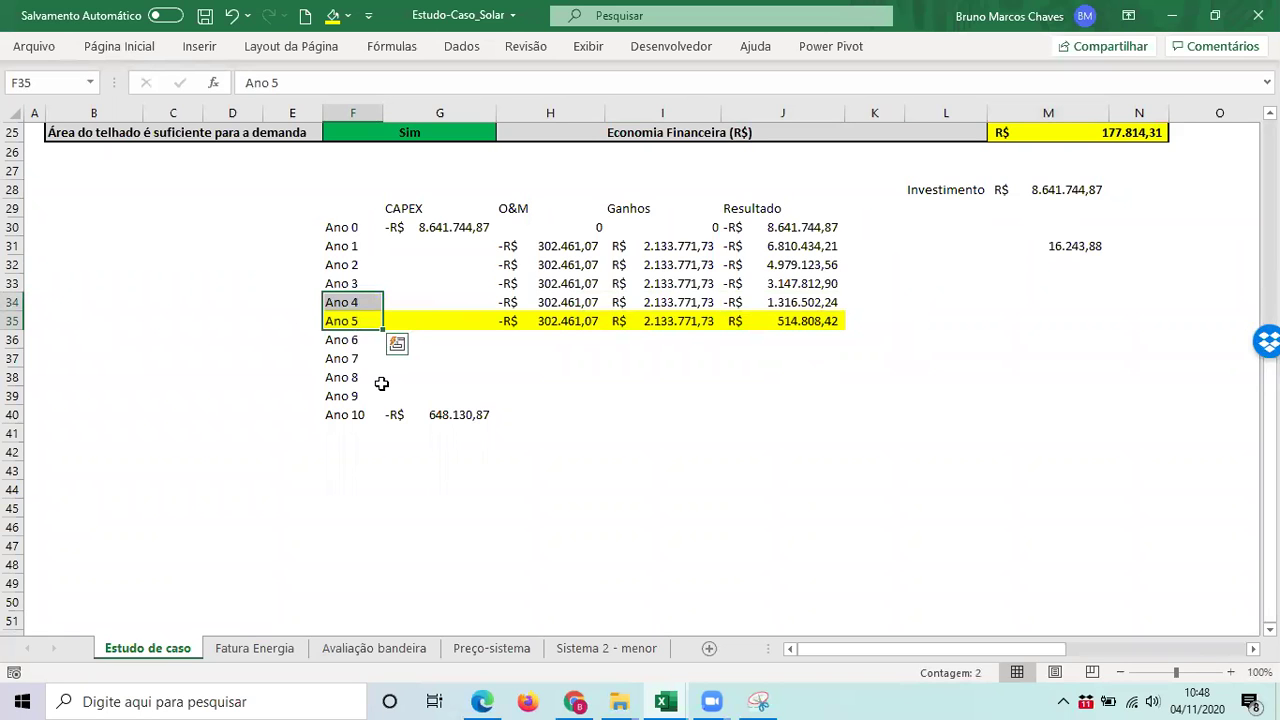
# - Return to the blank analysis workbook, look through the Redução consumo mensal table and open the Fluxo caixa 25 anos sheet
pyautogui.hotkey('alt', 'Tab')
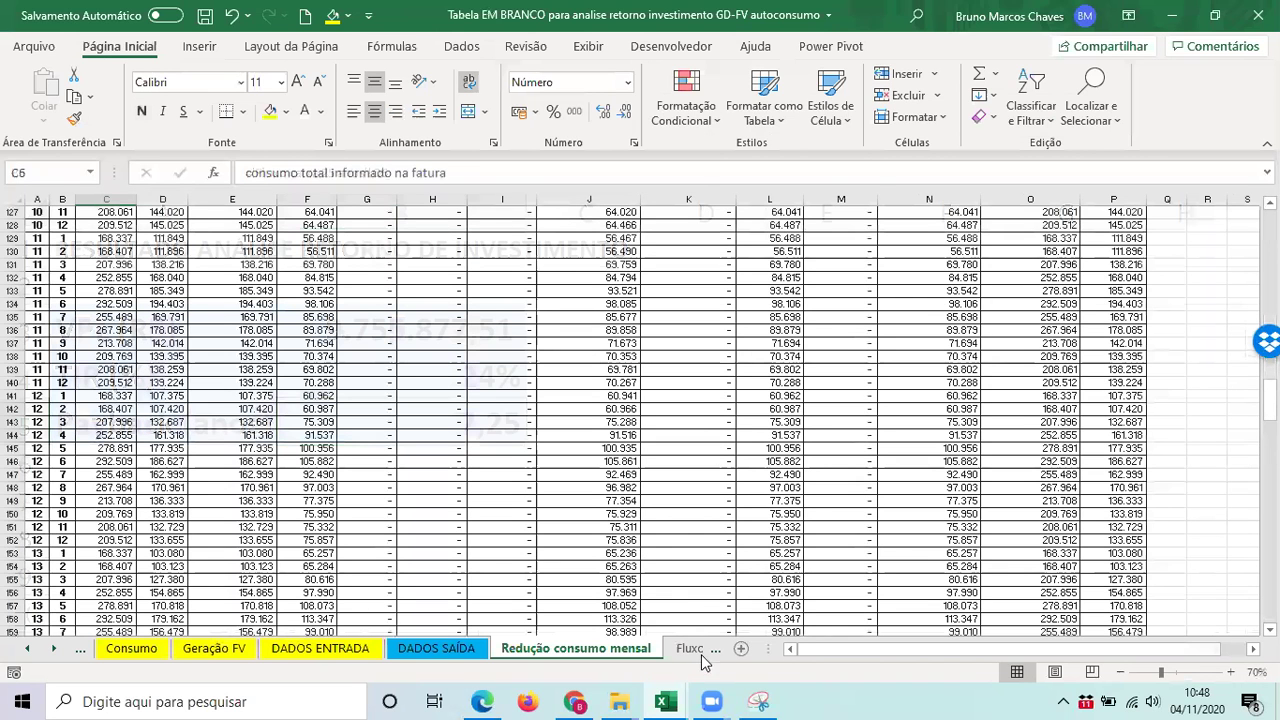
pyautogui.scroll(7, 808, 414)
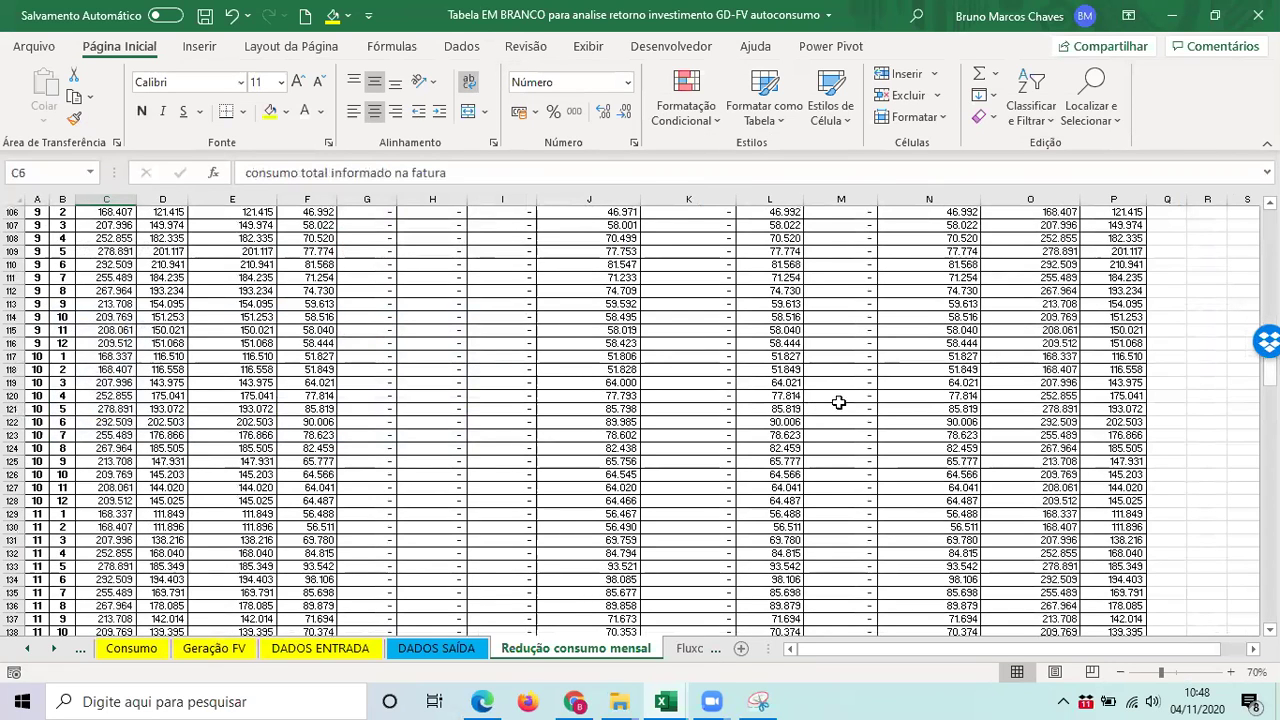
pyautogui.scroll(-20, 931, 428)
pyautogui.scroll(-7, 931, 428)
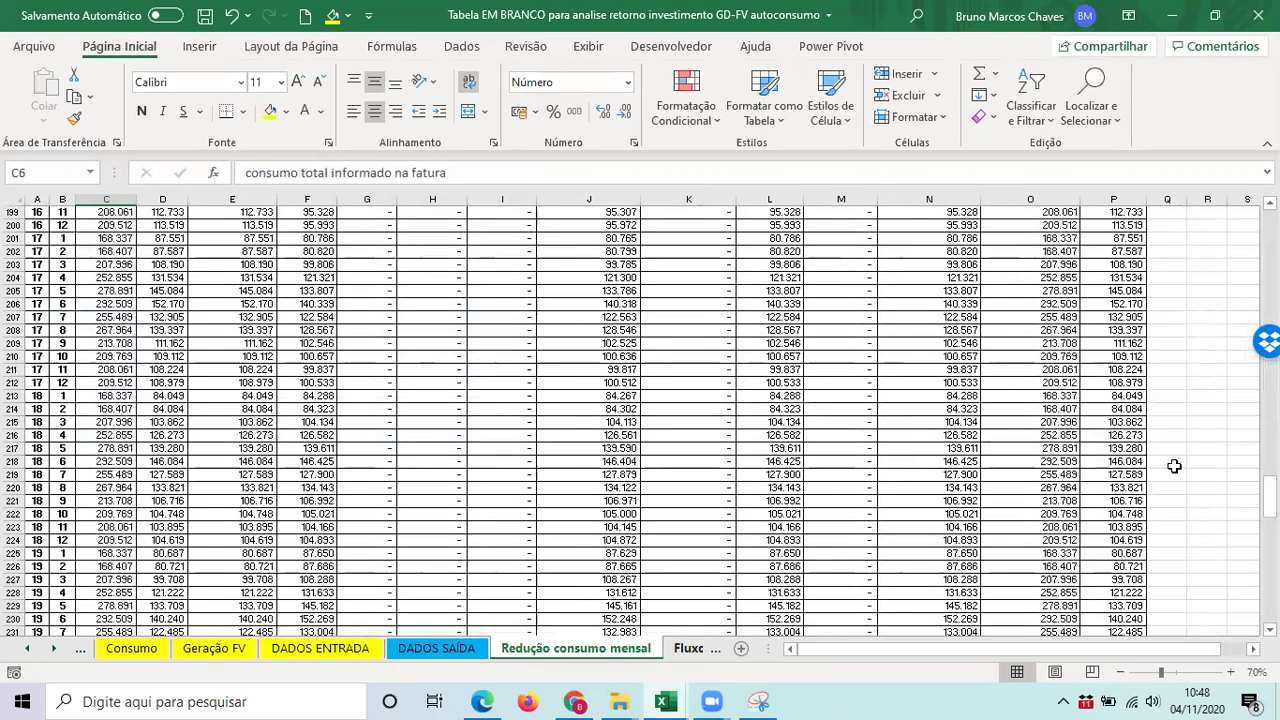
pyautogui.click(682, 647)
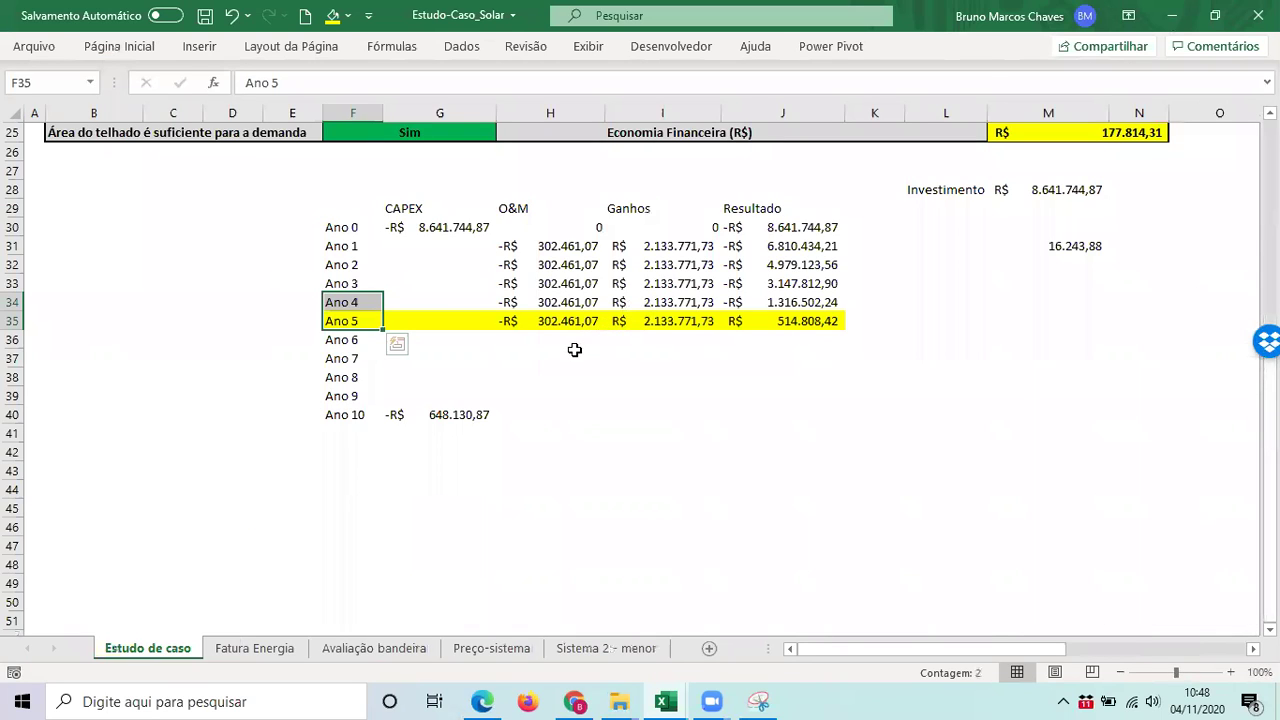
# - Review the January to December daily irradiation values in row 8 of the Estudo de caso sheet
pyautogui.scroll(8, 575, 350)
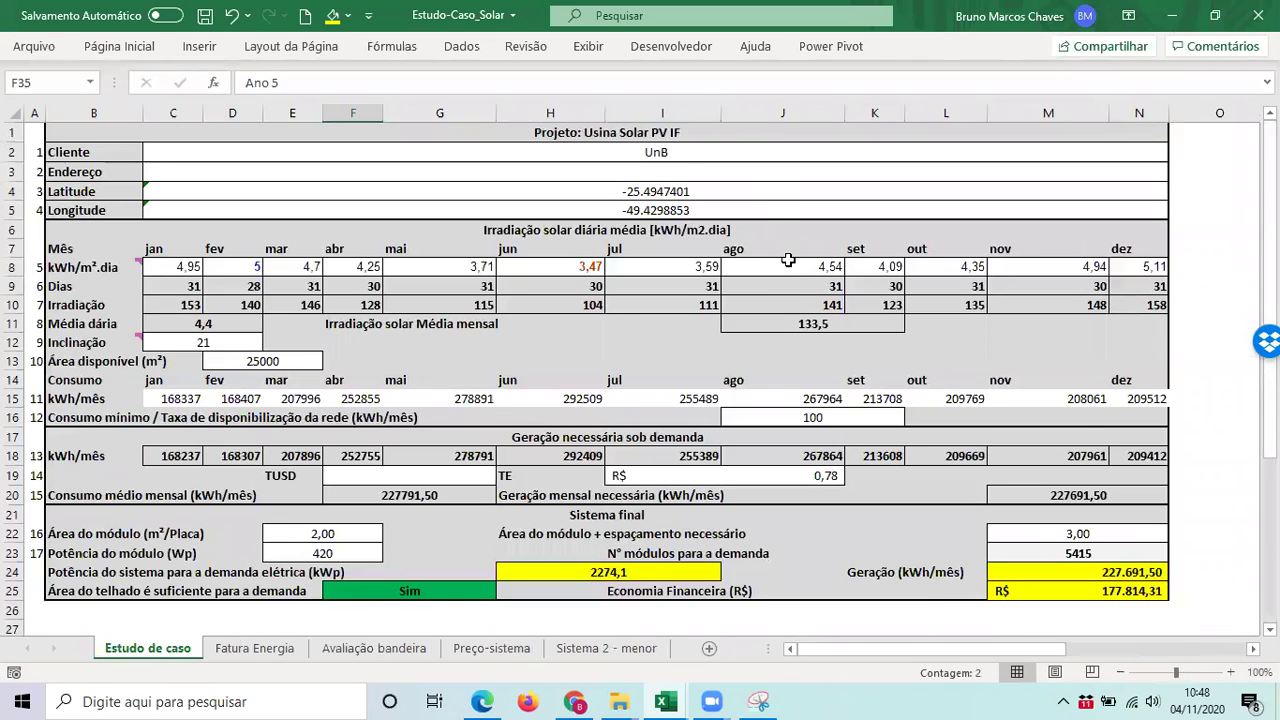
pyautogui.click(183, 260)
pyautogui.click(258, 272)
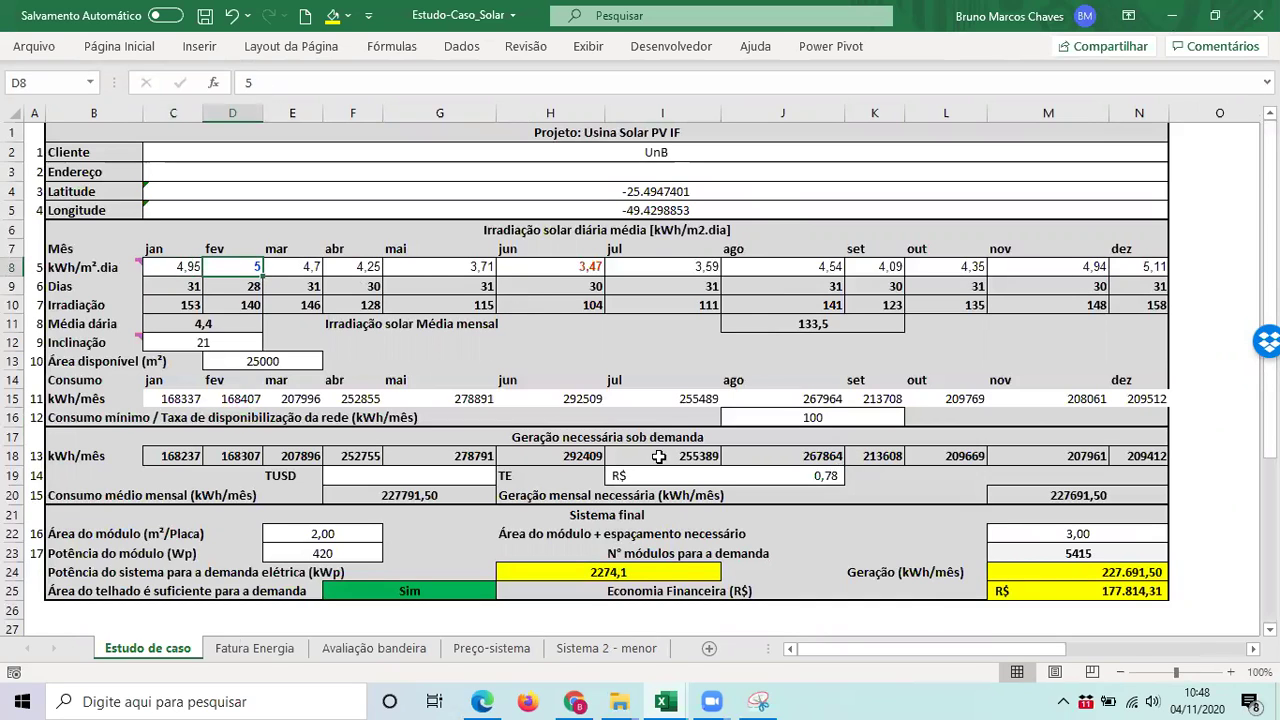
pyautogui.moveTo(172, 266); pyautogui.dragTo(1100, 268)
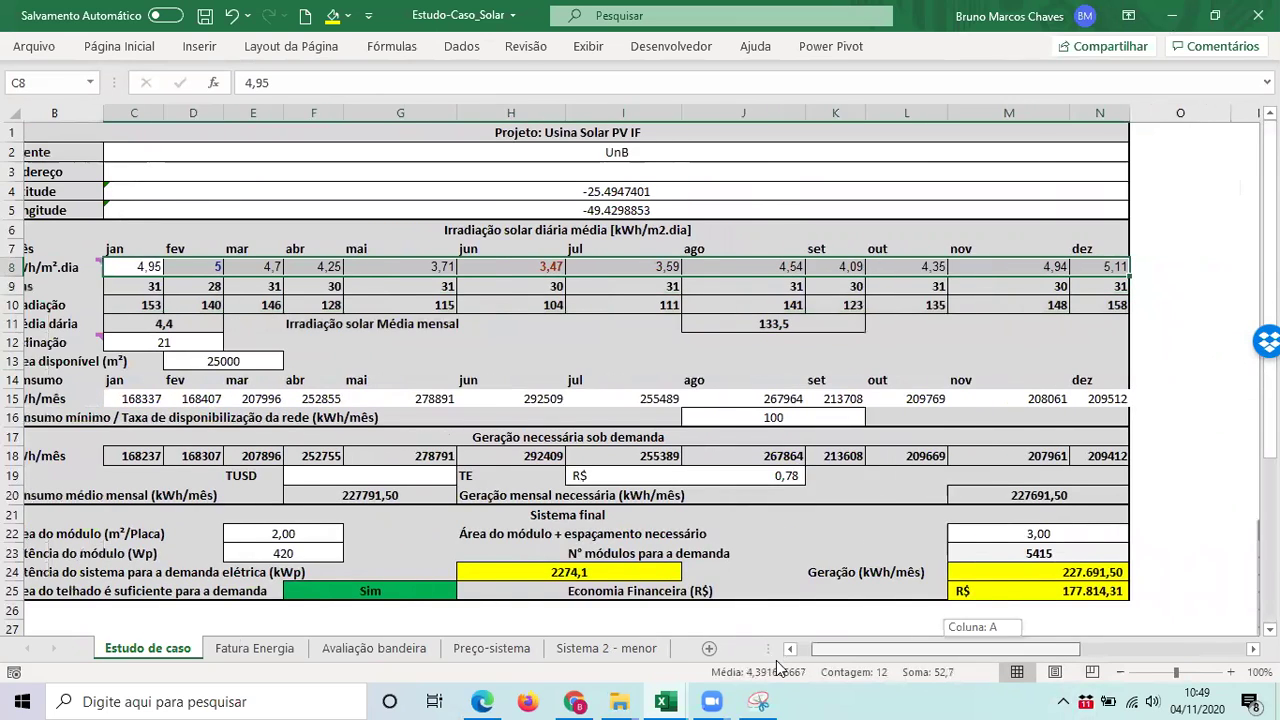
pyautogui.moveTo(778, 667); pyautogui.dragTo(780, 664)
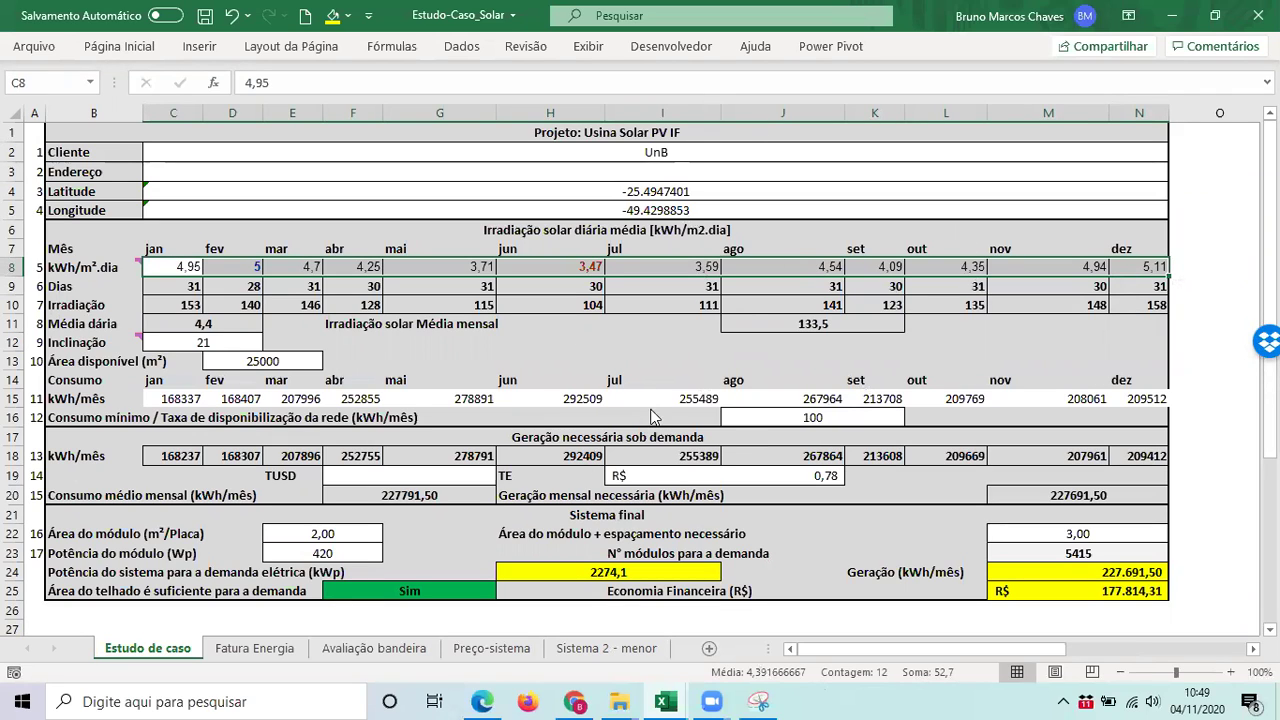
# - Switch to the browser and review the CRESESB irradiation source page and the image search on photovoltaic system cost curves
pyautogui.hotkey('alt', 'Tab')
pyautogui.hotkey('alt', 'Tab')
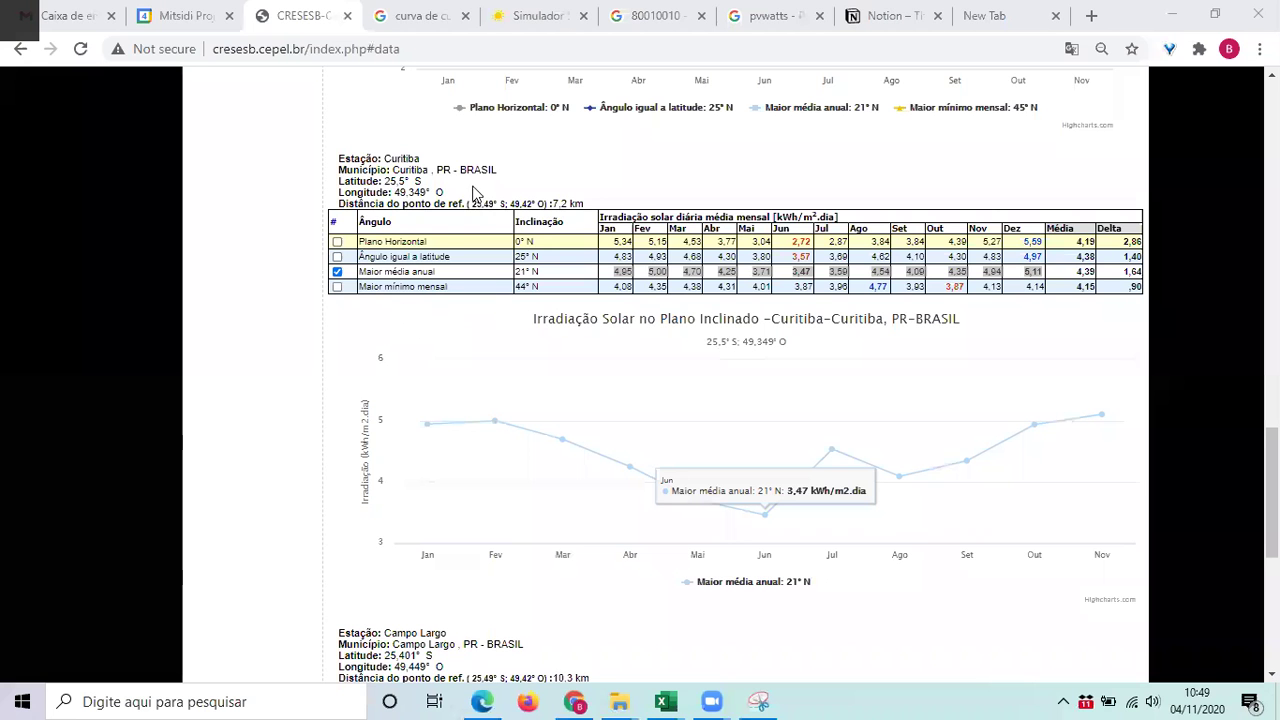
pyautogui.scroll(5, 460, 160)
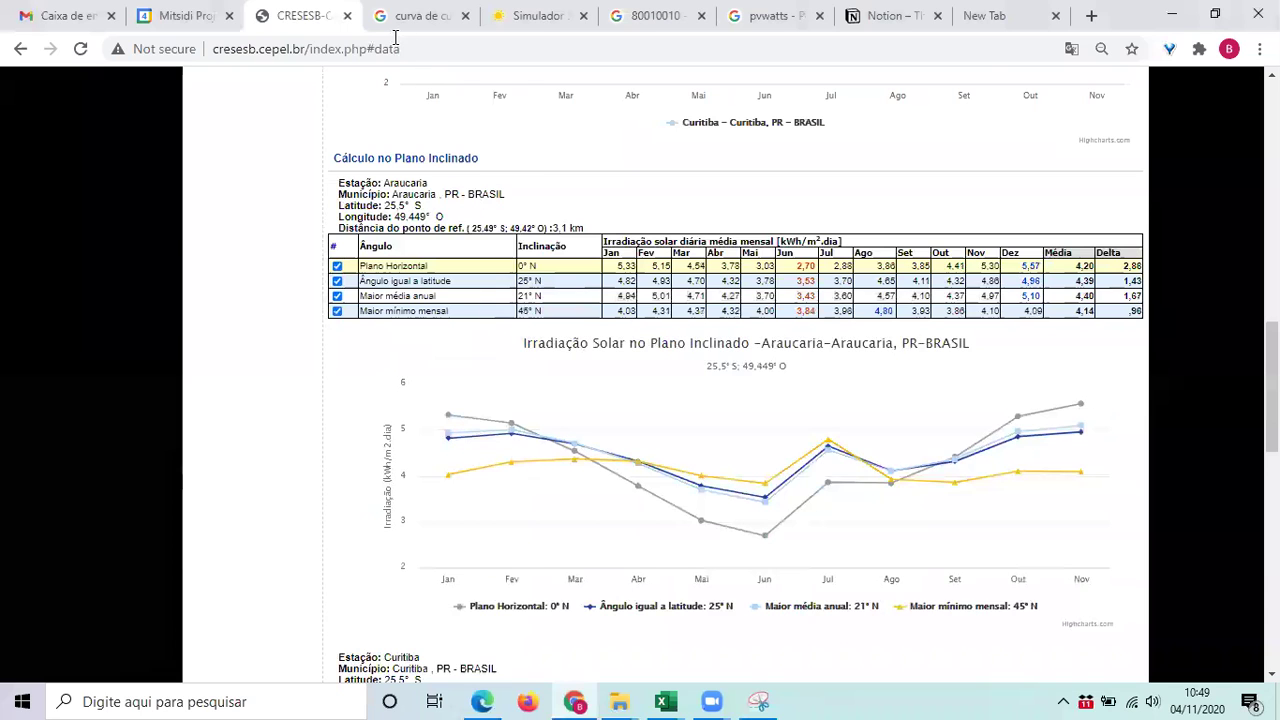
pyautogui.press('Home')
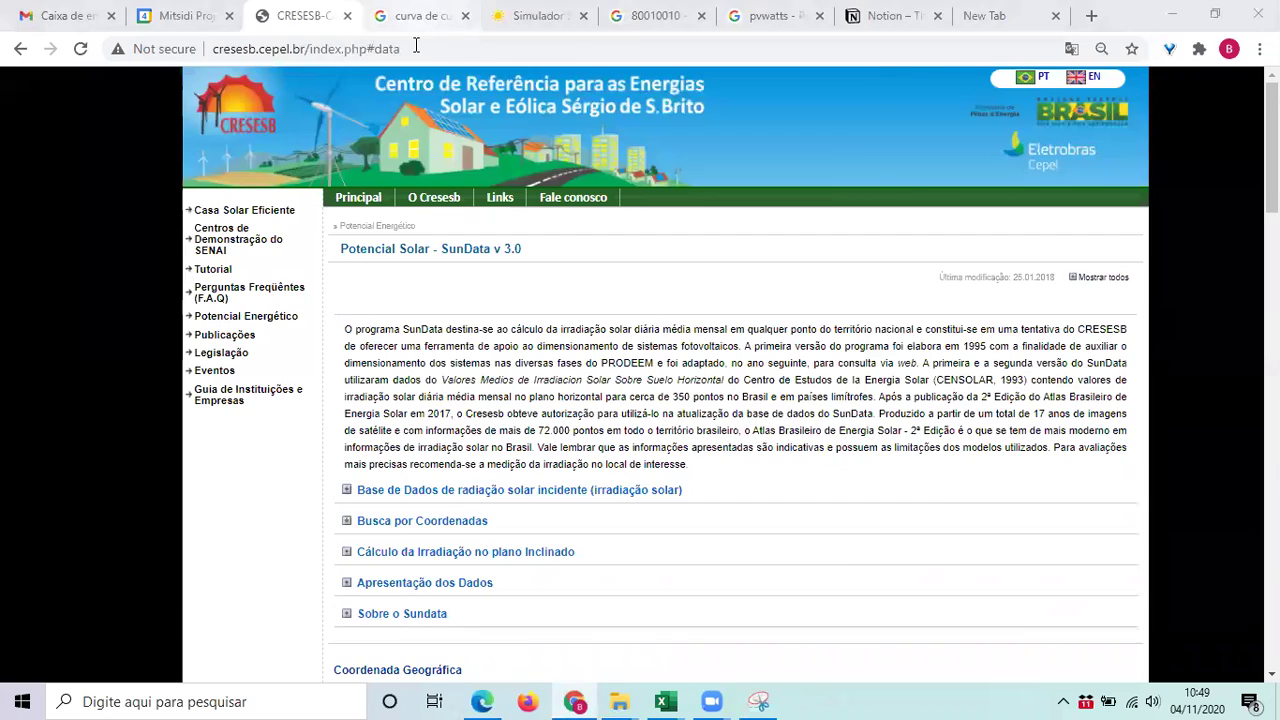
pyautogui.hotkey('ctrl', 'Tab')
pyautogui.click(270, 45)
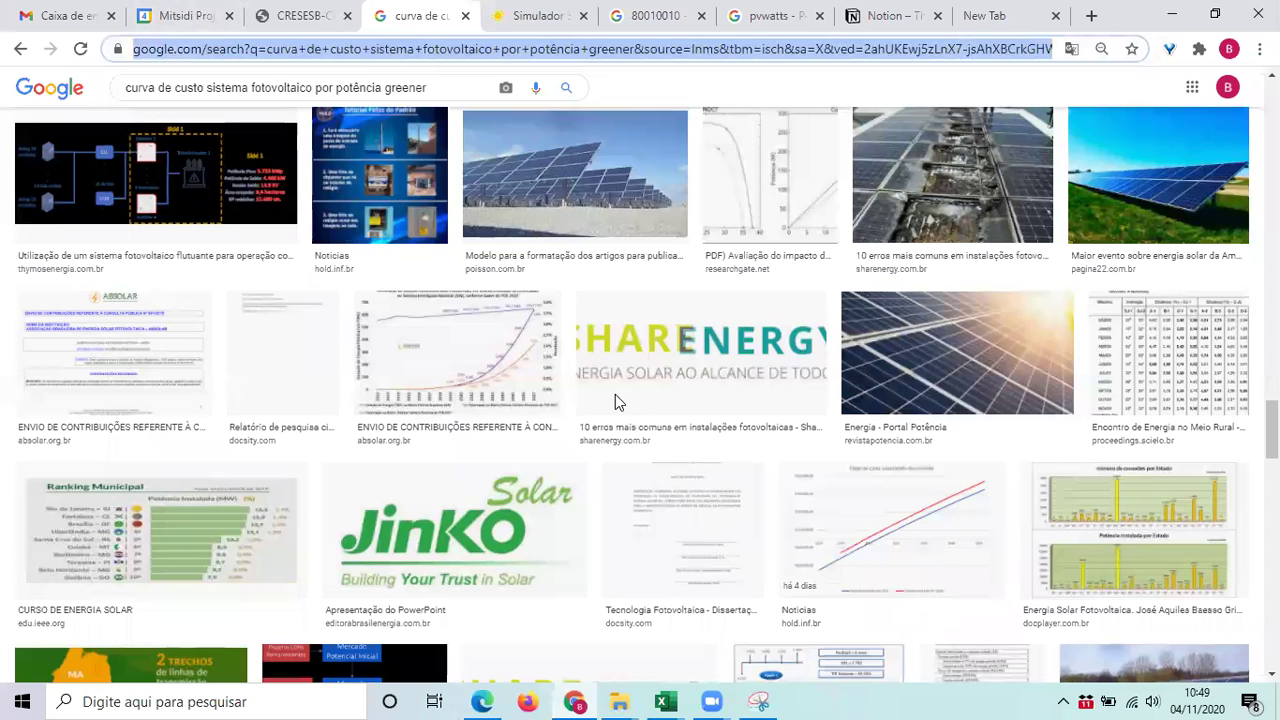
# - Return to the Estudo de caso sheet and examine the Investimento entry and the Ano 0 CAPEX
pyautogui.hotkey('alt', 'Tab')
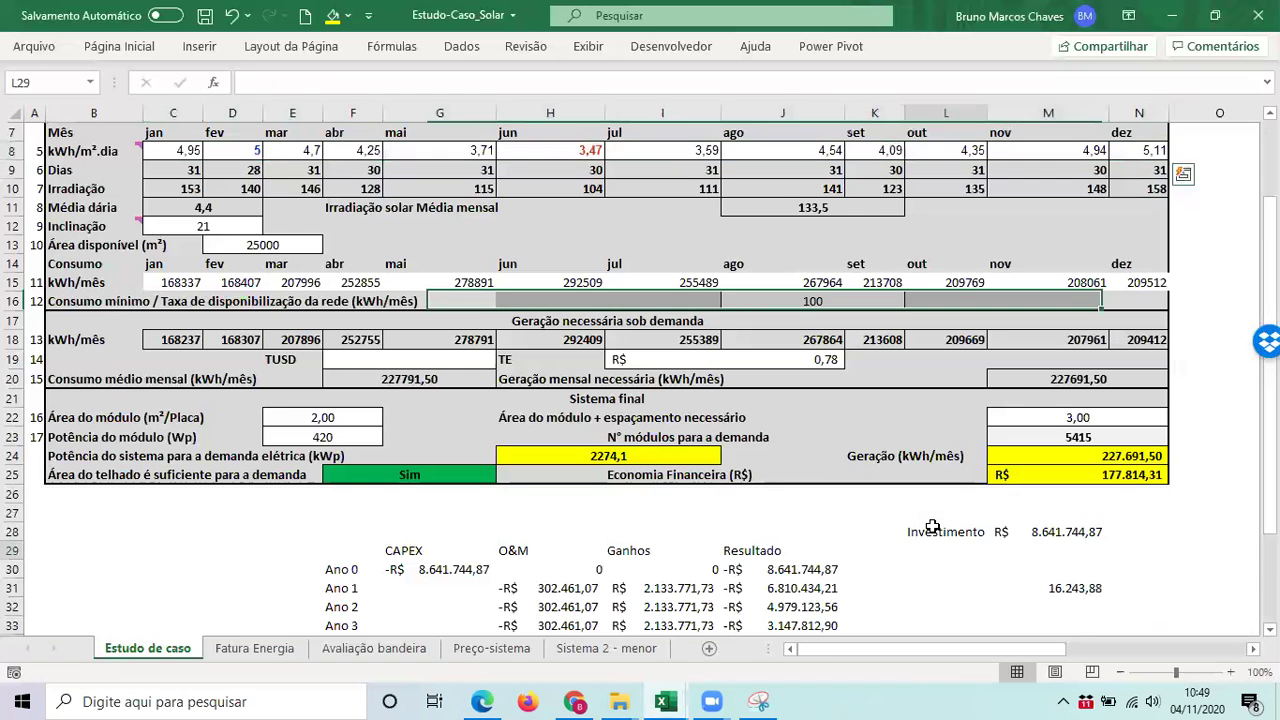
pyautogui.click(932, 526)
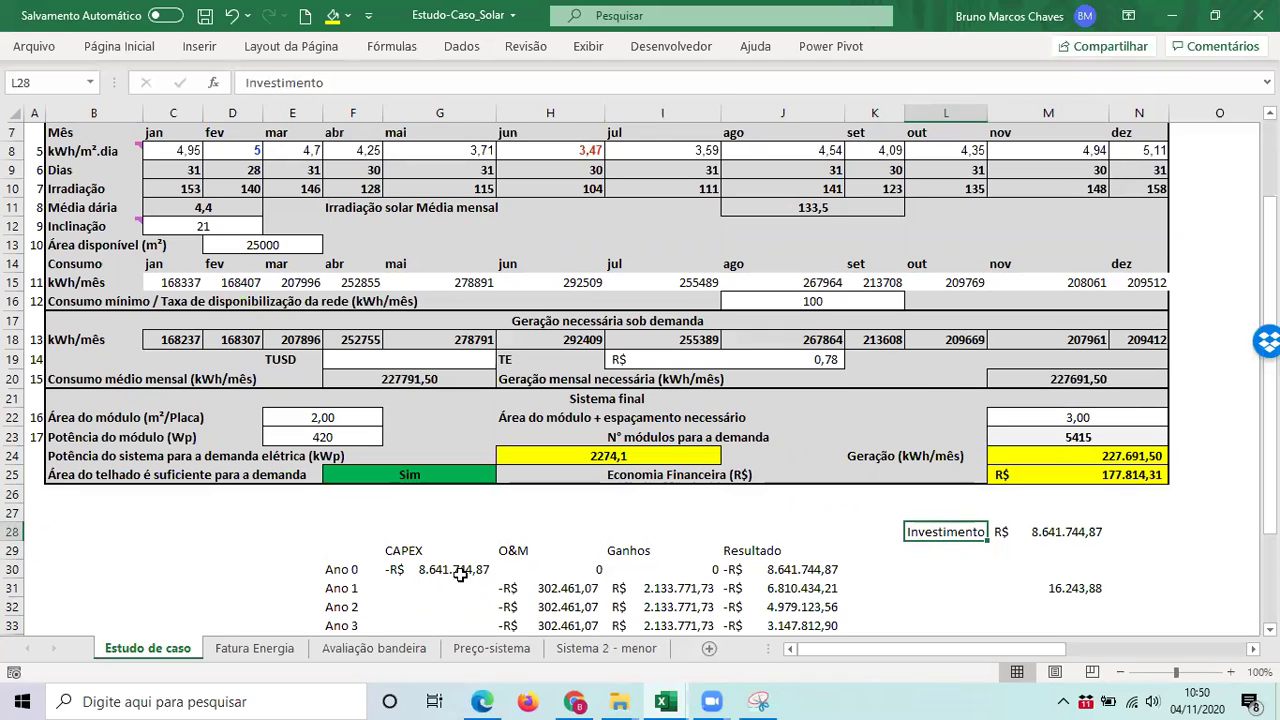
pyautogui.click(405, 565)
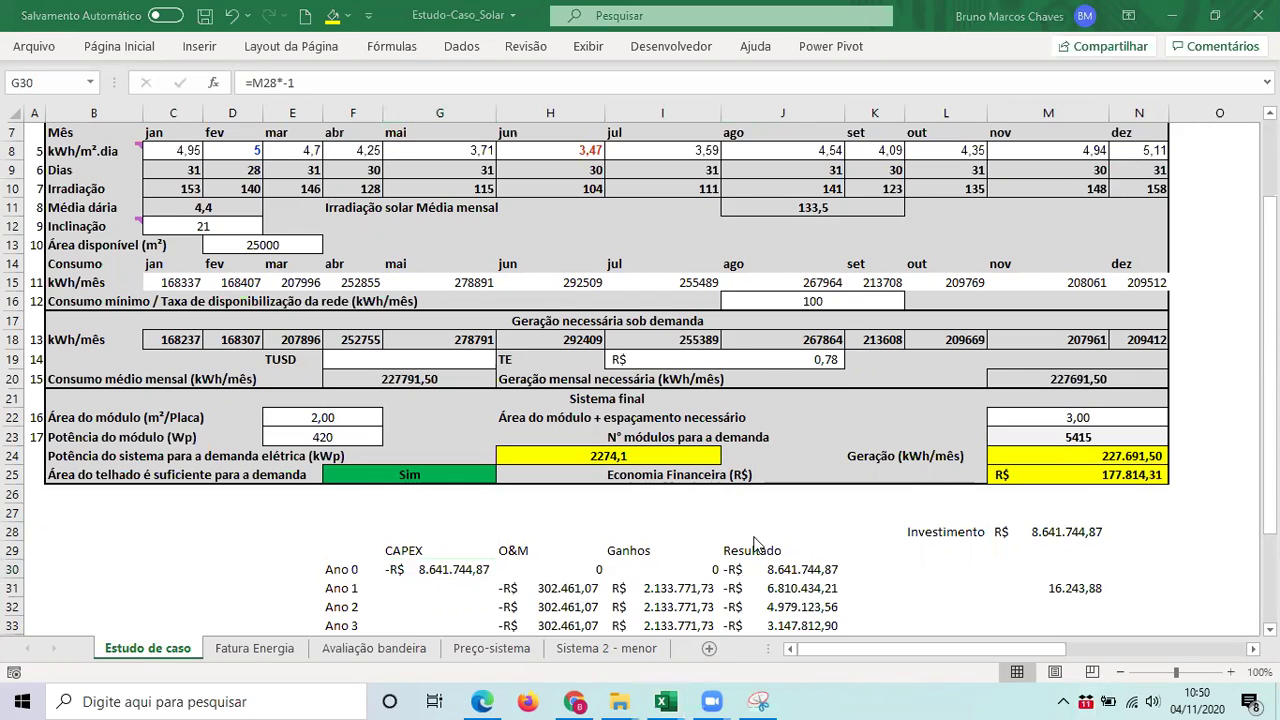
# - Check the cost-curve image search once more and open the Fatura Energia sheet of the case study to view the billed tariffs
pyautogui.hotkey('alt', 'Tab')
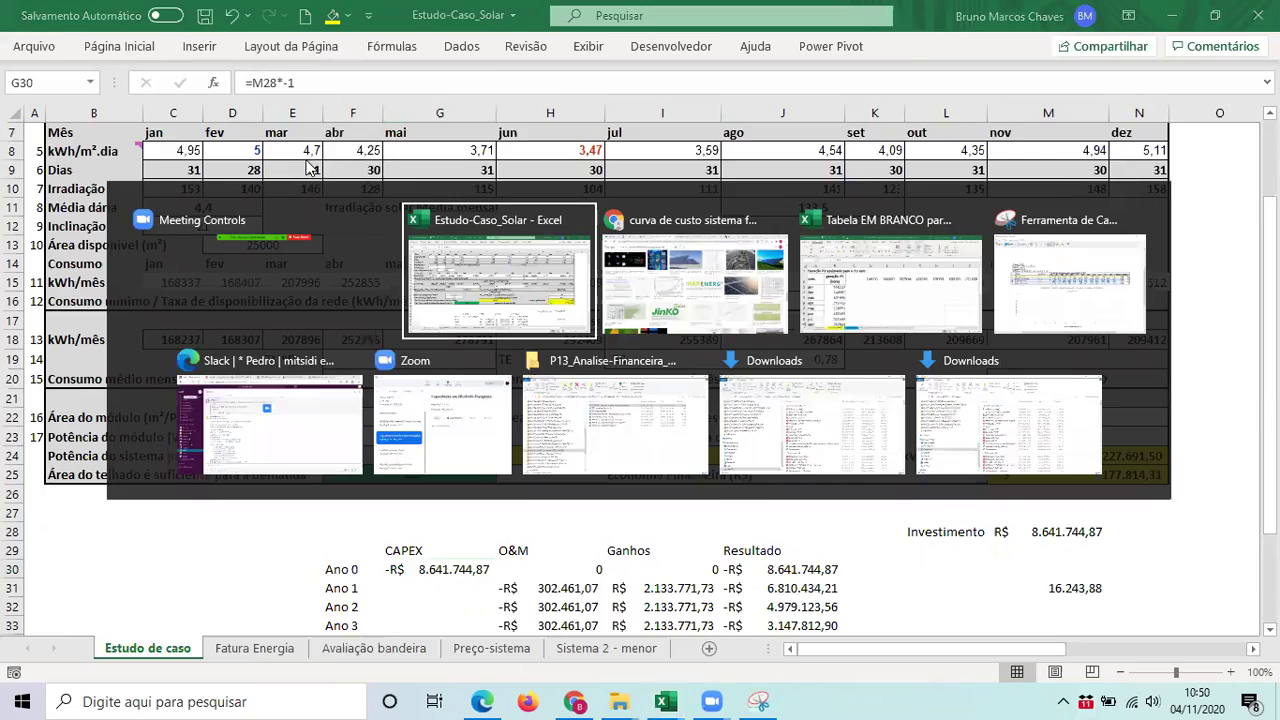
pyautogui.hotkey('alt', 'Tab')
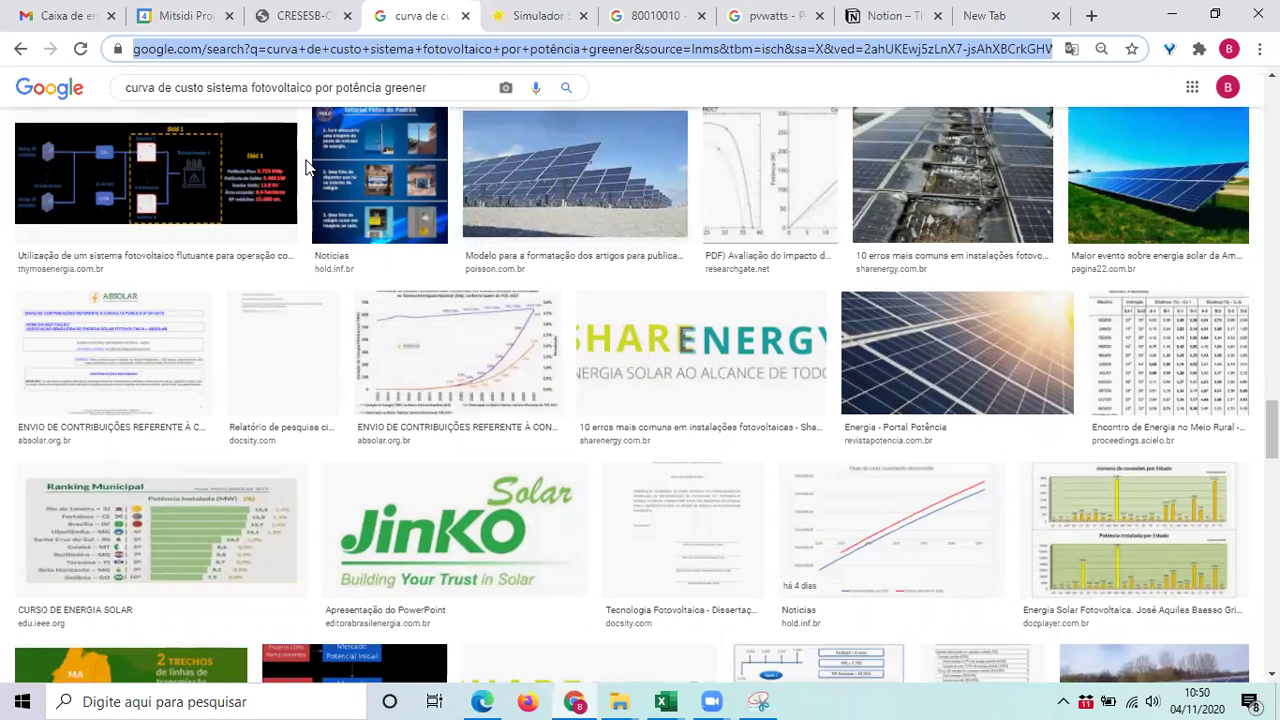
pyautogui.press('super+shift+s')
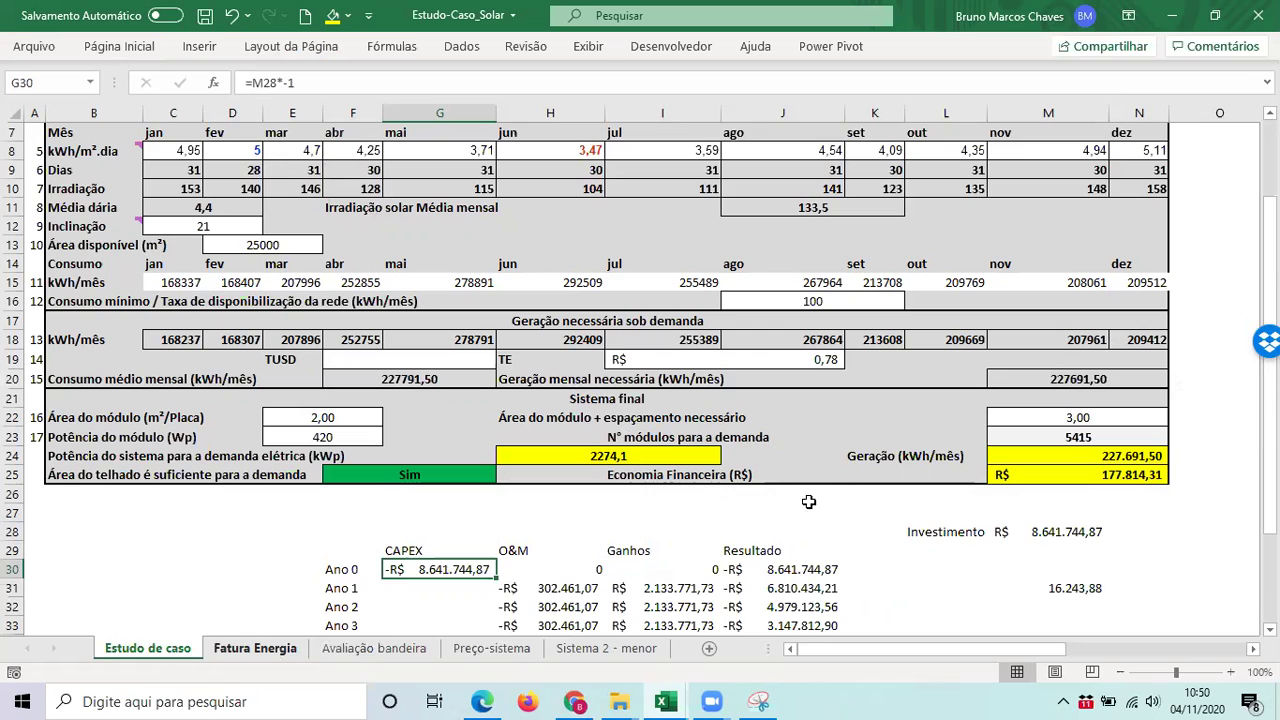
pyautogui.hotkey('ctrl', 'pagedown')
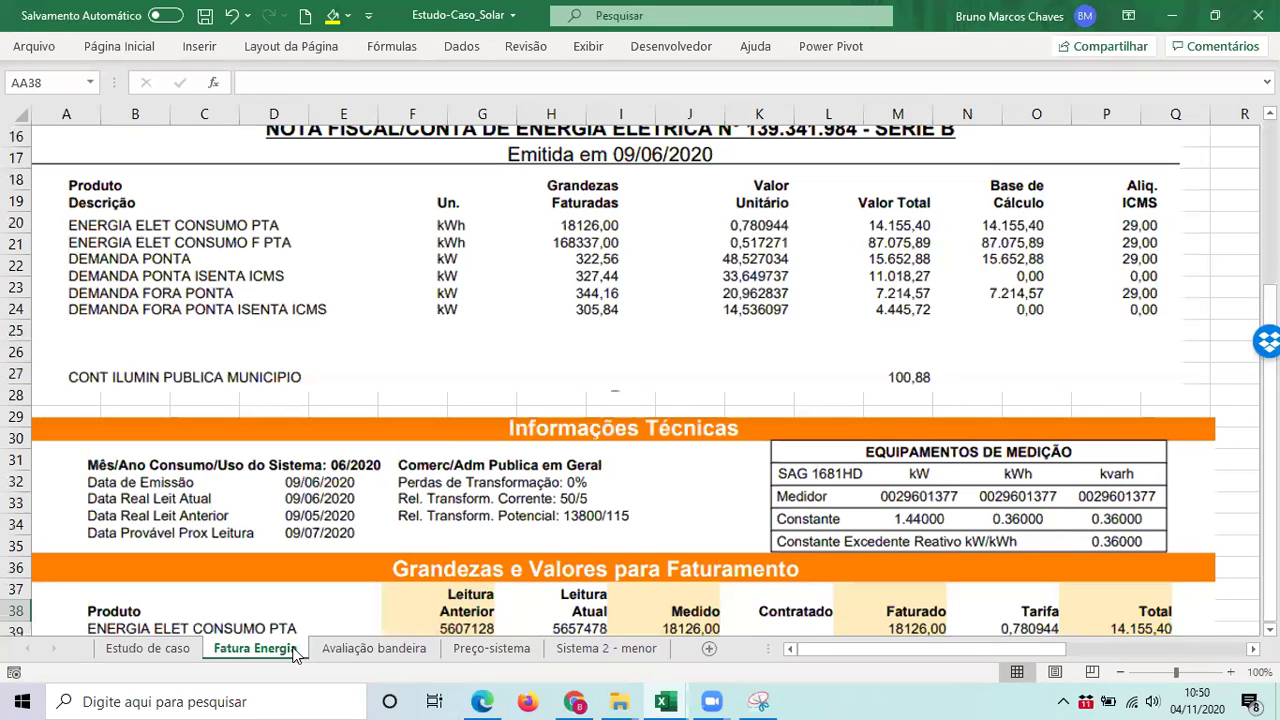
# - Review the monthly consumption table and the Cenário Atual tariffs on the Avaliação bandeira sheet
pyautogui.hotkey('ctrl', 'pagedown')
pyautogui.scroll(1, 342, 543)
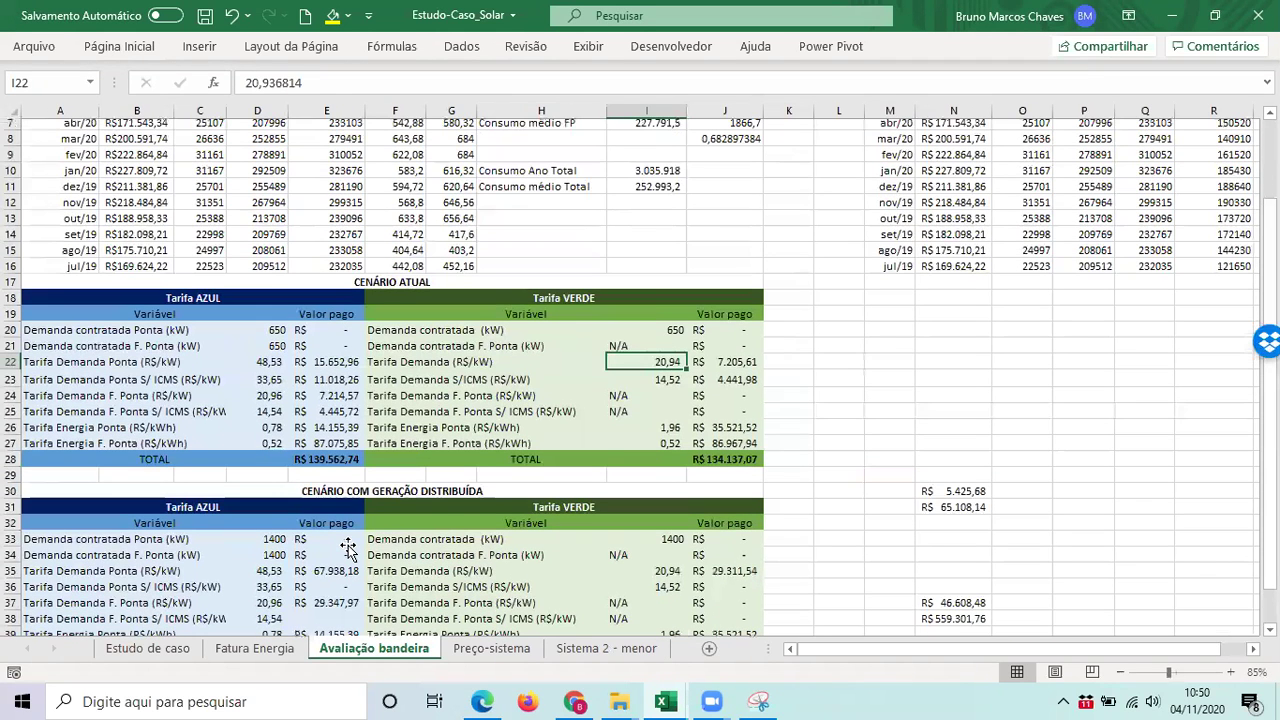
pyautogui.scroll(1, 355, 556)
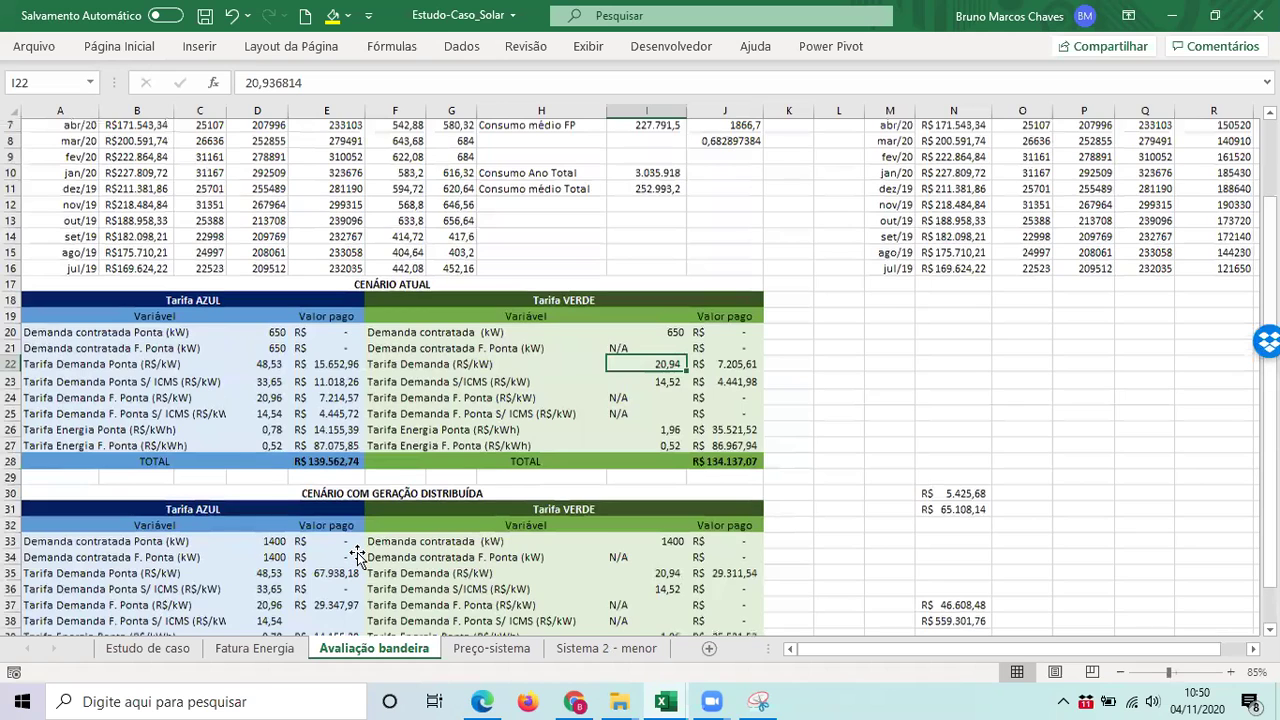
pyautogui.scroll(2, 357, 556)
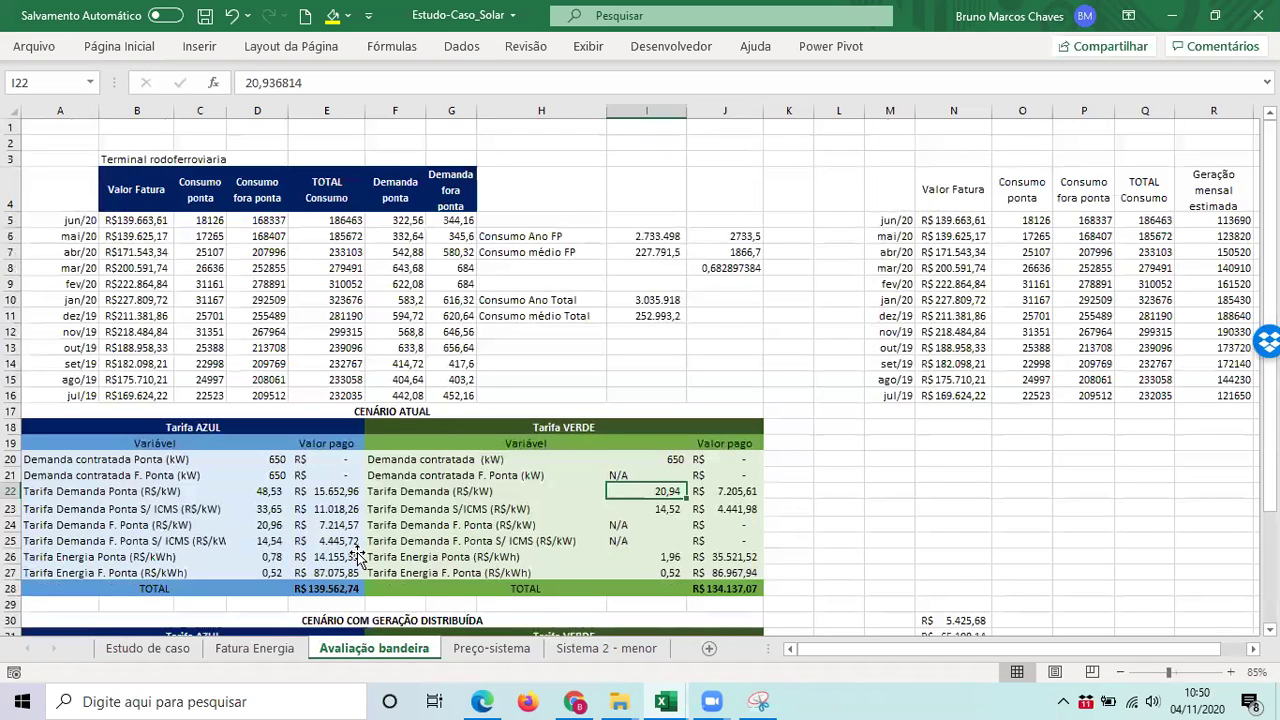
# - Return to the Fatura Energia sheet and examine the unit values, billed quantities and contracted demand of the energy bill
pyautogui.hotkey('ctrl', 'pageup')
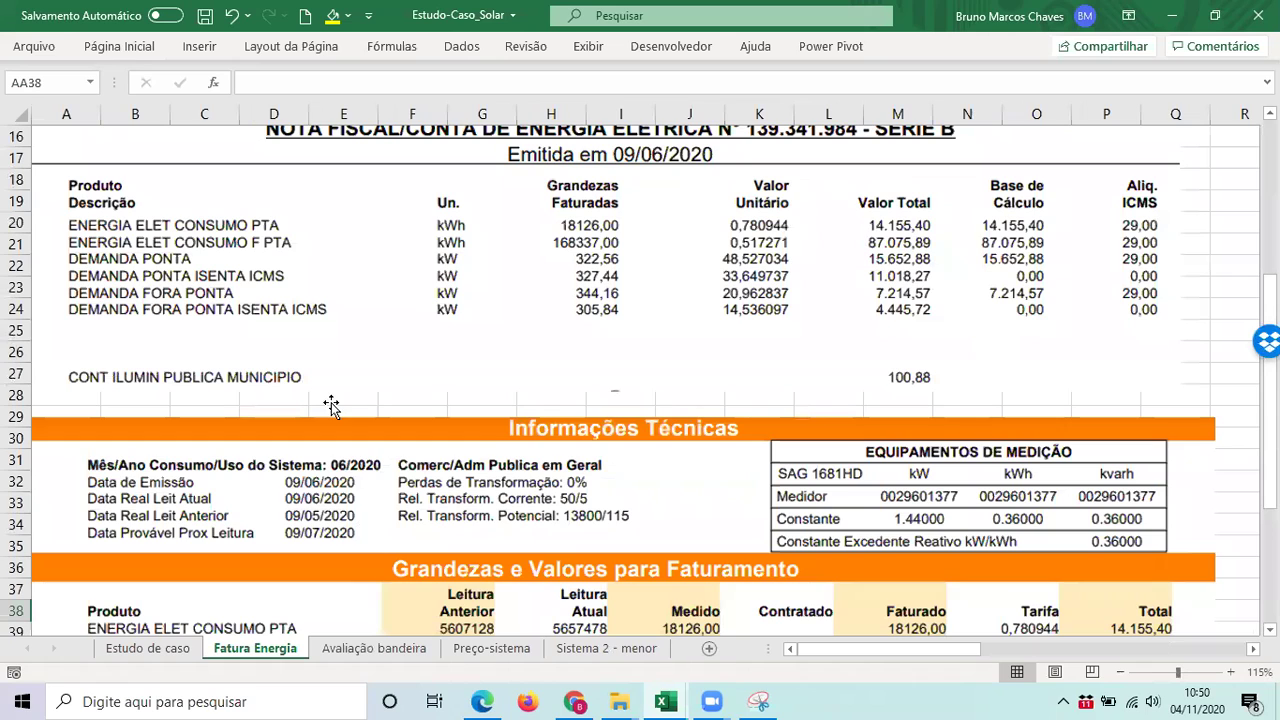
pyautogui.click(758, 231)
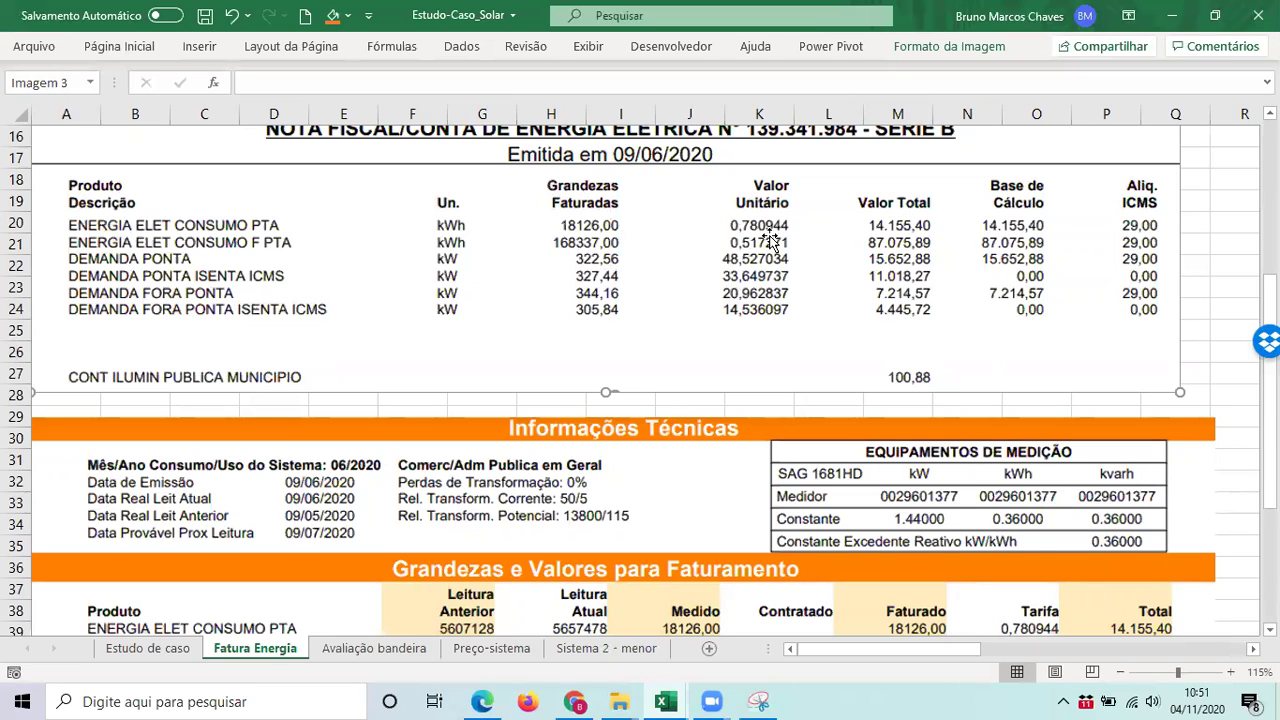
pyautogui.scroll(-1, 735, 285)
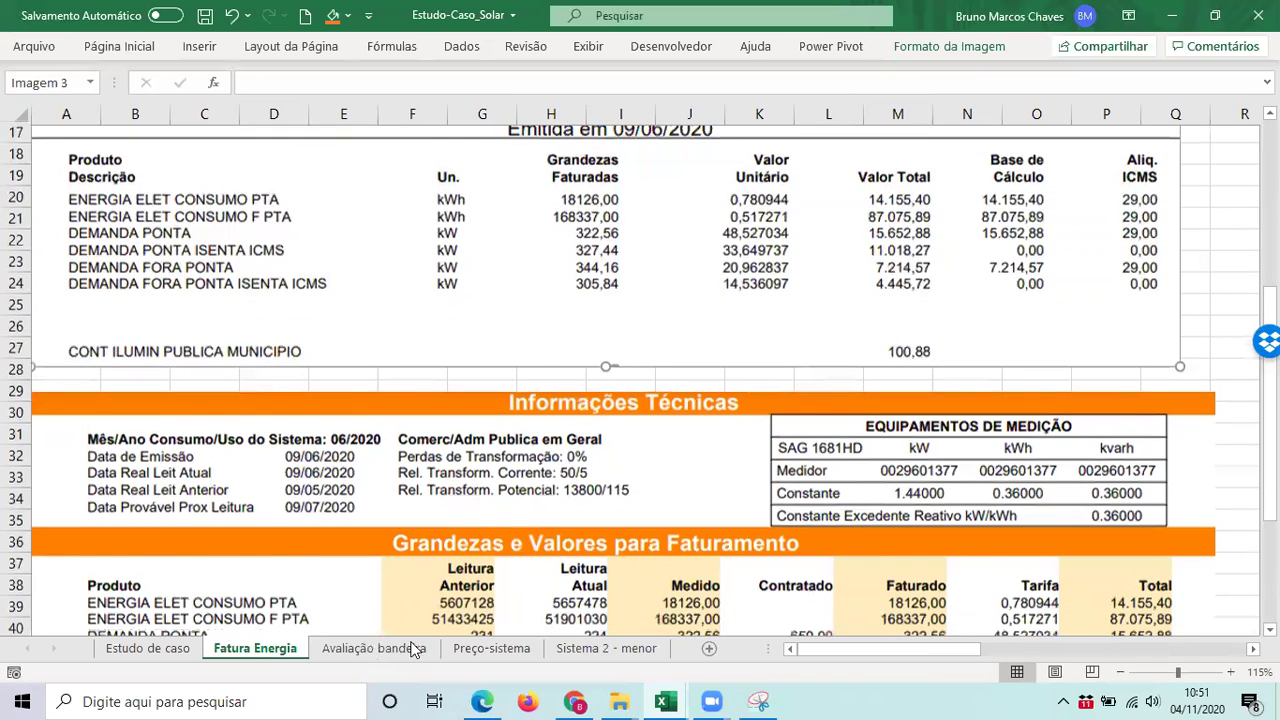
pyautogui.scroll(-5, 588, 435)
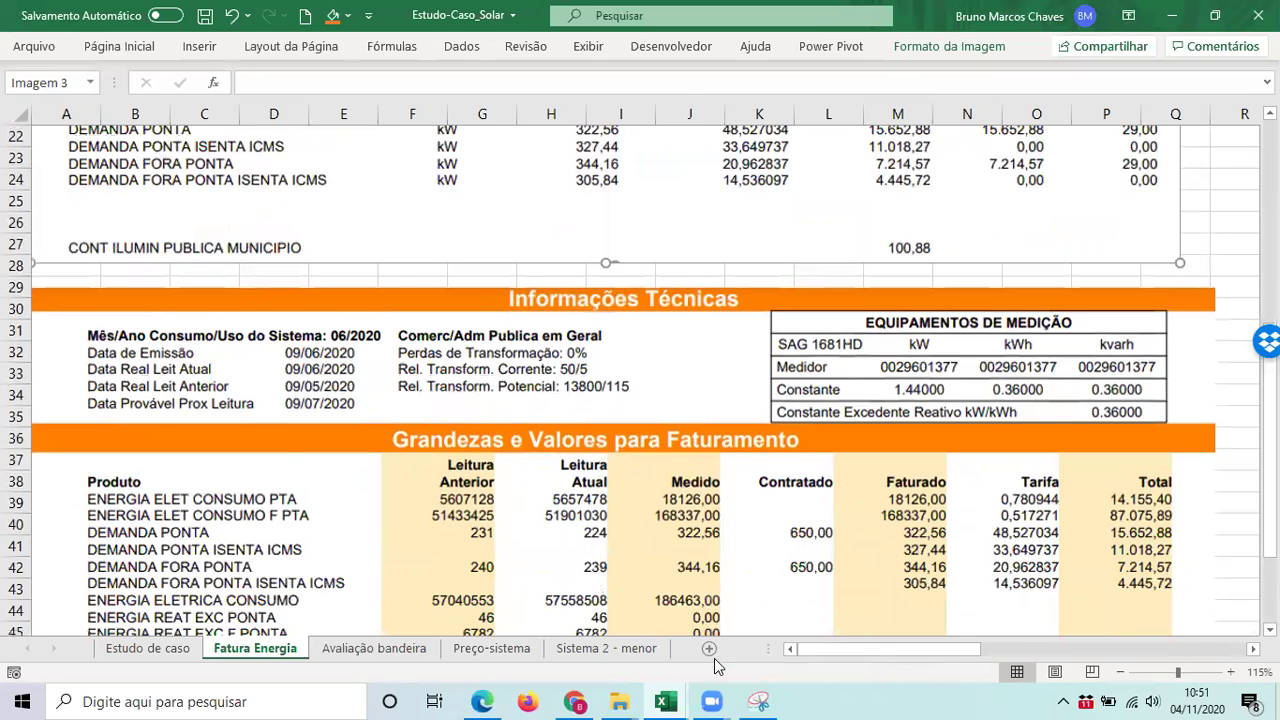
# - On the Avaliação bandeira sheet, set the Tarifa Azul peak and off-peak contracted demand of the distributed generation scenario to 2200 kW
pyautogui.hotkey('ctrl', 'pagedown')
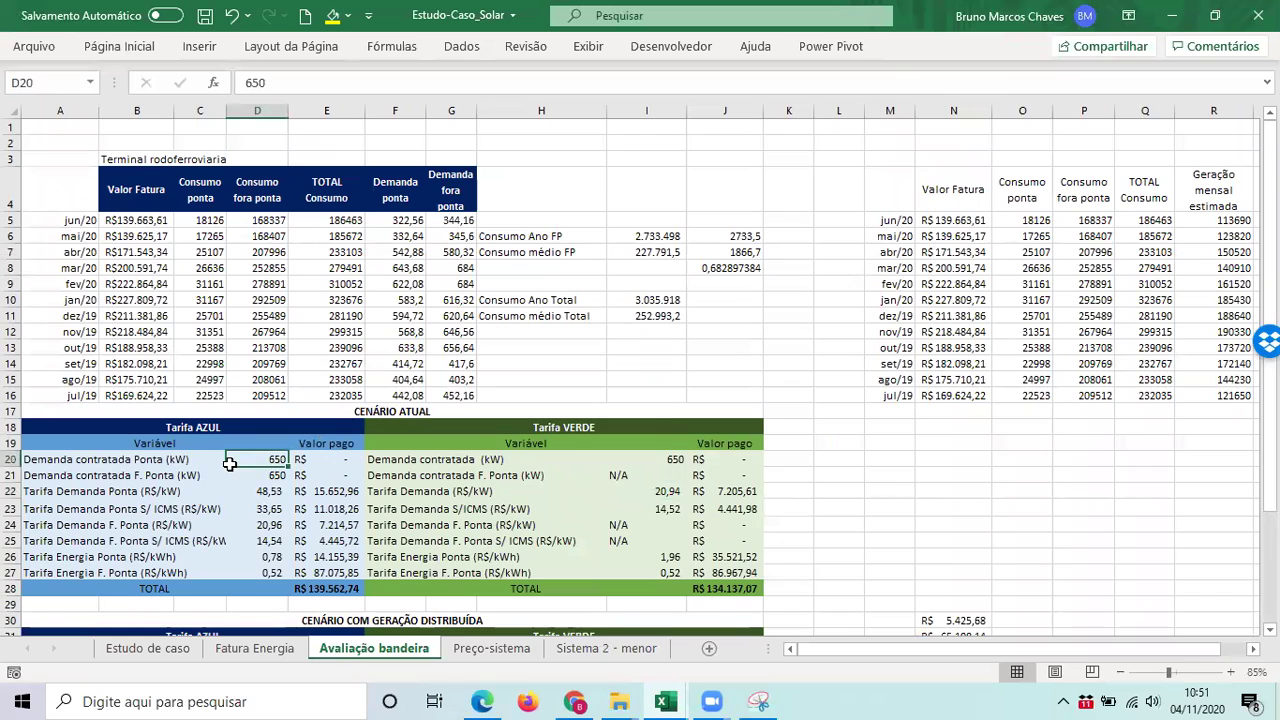
pyautogui.scroll(-4, 240, 470)
pyautogui.press('Down')
pyautogui.press('Down')
pyautogui.press('Down')
pyautogui.press('Down')
pyautogui.press('Down')
pyautogui.press('Down')
pyautogui.press('Down')
pyautogui.press('Down')
pyautogui.press('Down')
pyautogui.press('Down')
pyautogui.press('Down')
pyautogui.press('Down')
pyautogui.press('Down')
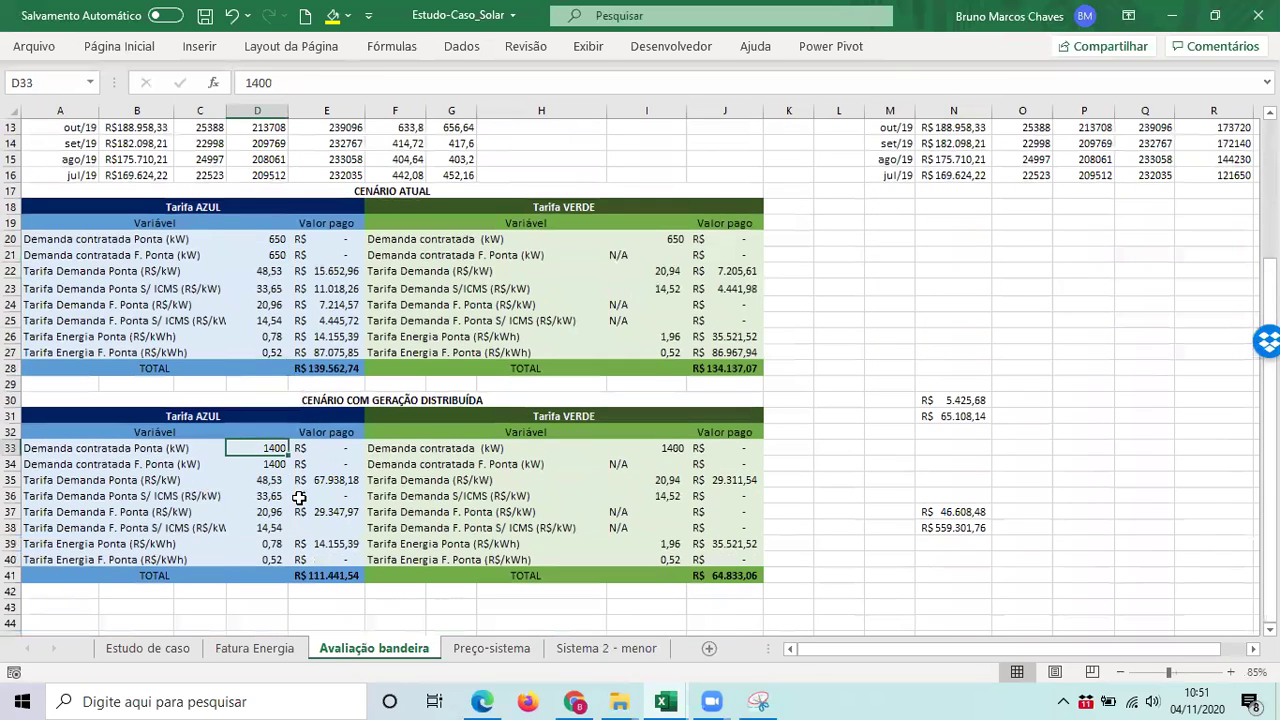
pyautogui.write('2200')
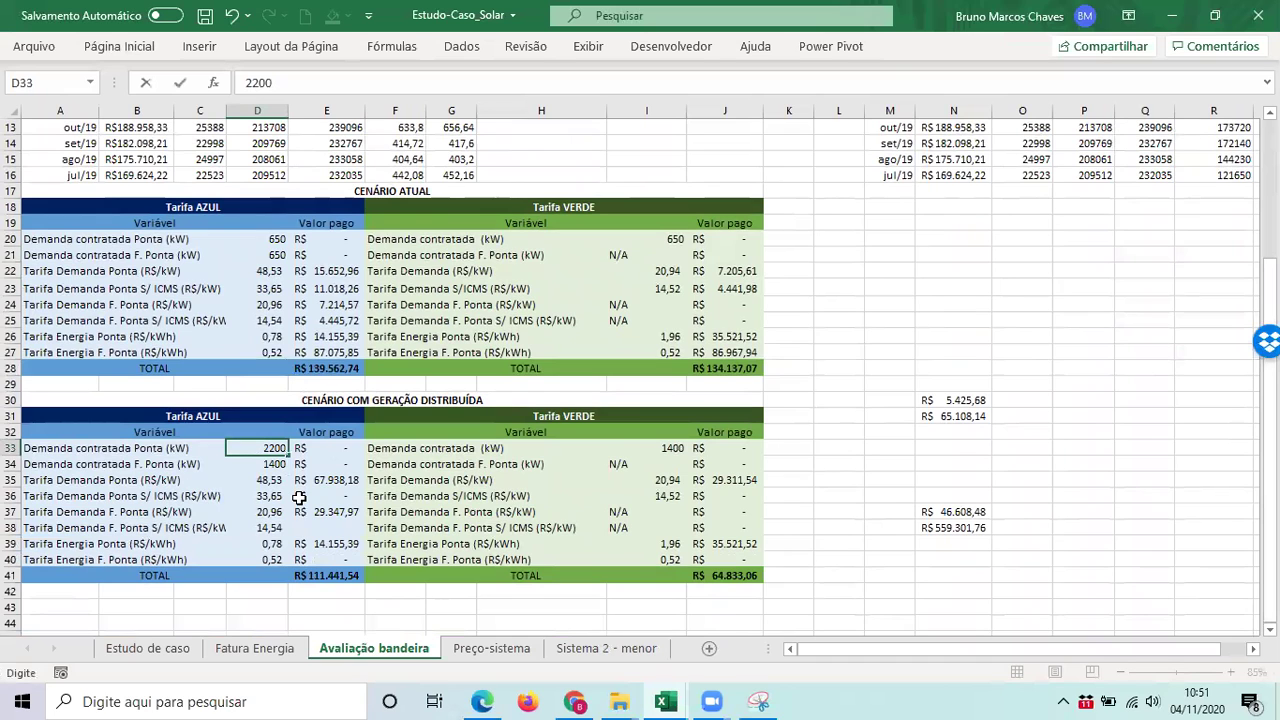
pyautogui.press('Return')
pyautogui.write('2200')
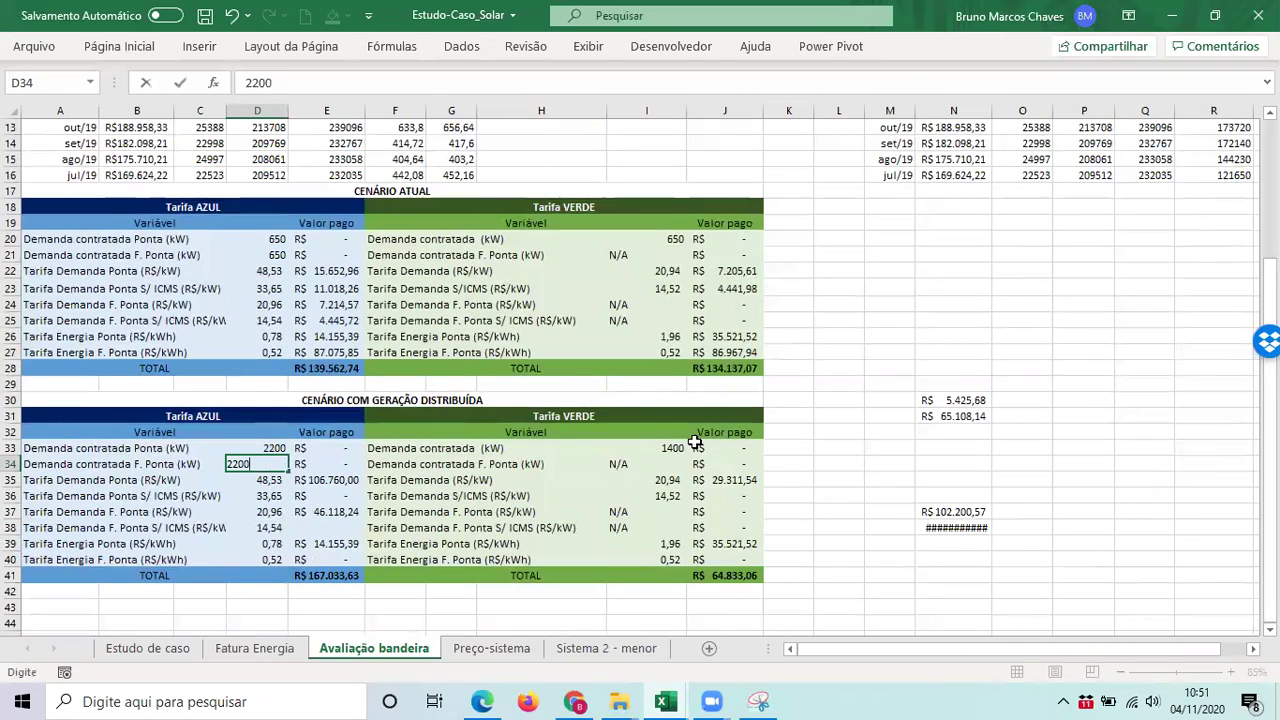
# - Set the Tarifa Verde contracted demand in the distributed generation scenario to 2200 kW
pyautogui.click(678, 448)
pyautogui.write('22')
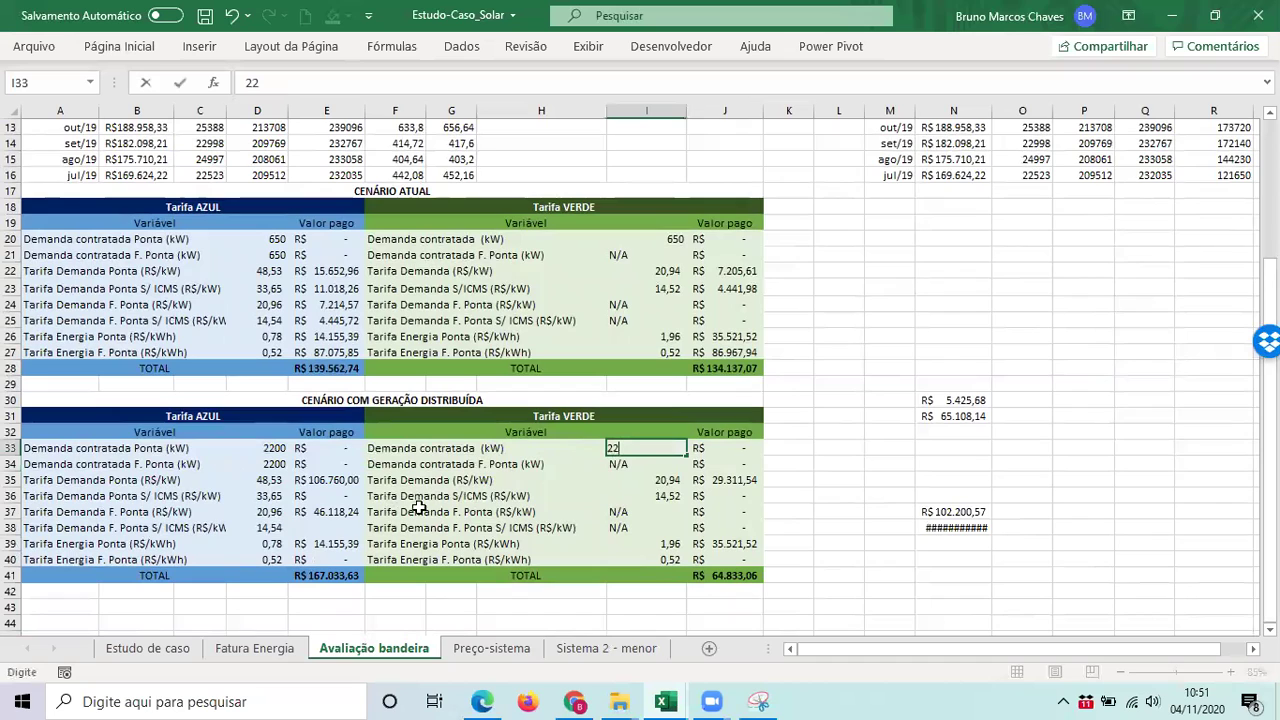
pyautogui.write('00')
pyautogui.press('Return')
pyautogui.press('Down')
pyautogui.press('Down')
pyautogui.press('Left')
pyautogui.hotkey('shift', 'Down')
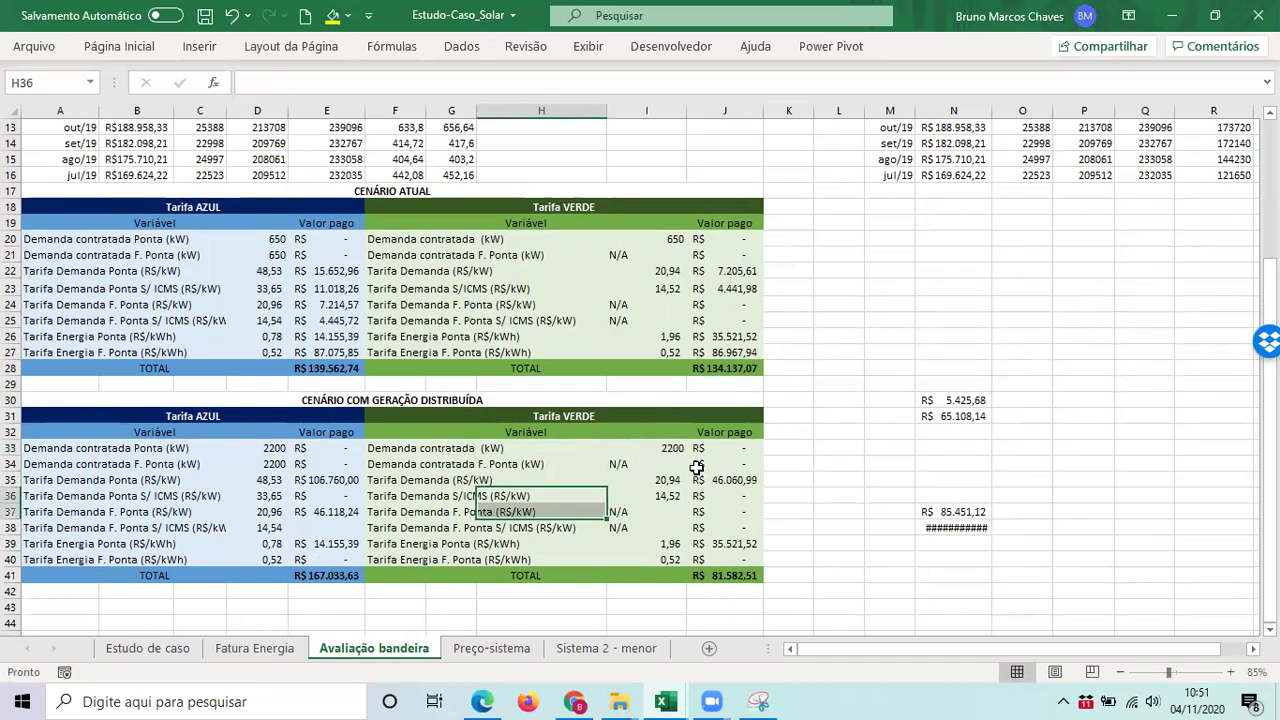
pyautogui.press('Up')
pyautogui.press('Up')
pyautogui.press('Up')
pyautogui.press('Right')
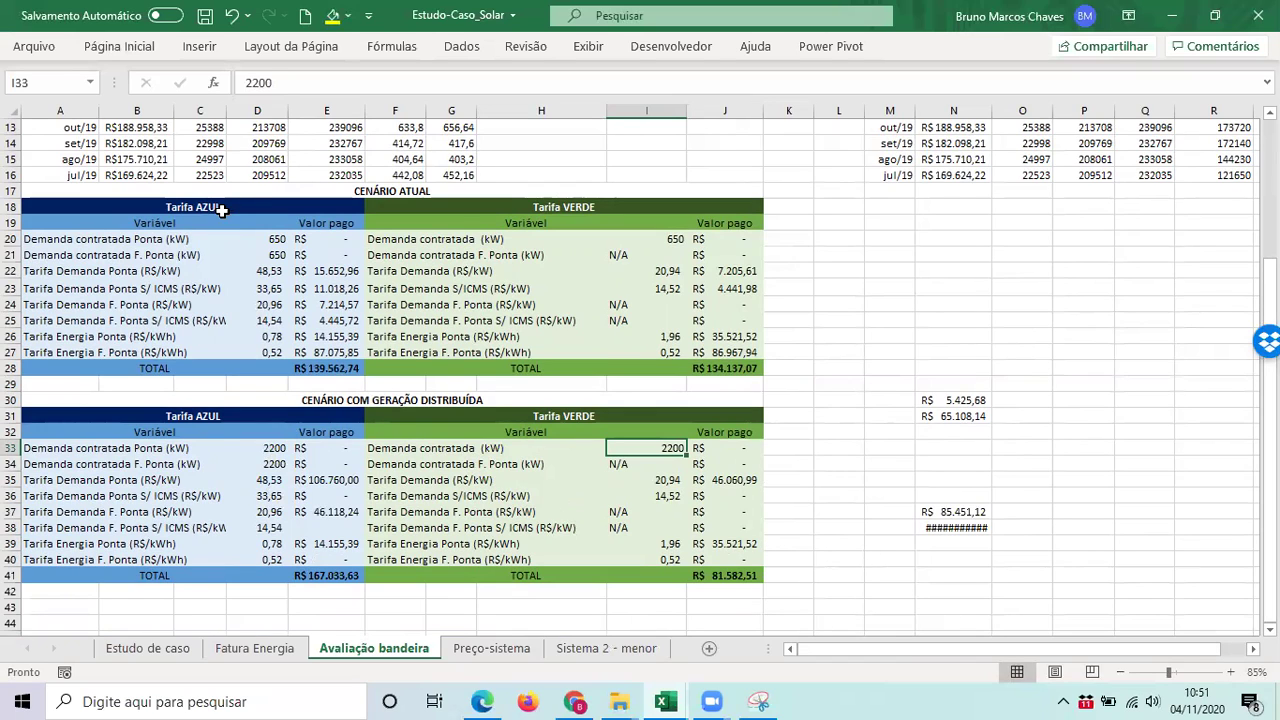
# - Compare the Tarifa Azul and Tarifa Verde tables of the Cenário Atual and inspect the difference figures in N30 and N31
pyautogui.moveTo(221, 207); pyautogui.dragTo(221, 370)
pyautogui.moveTo(543, 206); pyautogui.dragTo(720, 380)
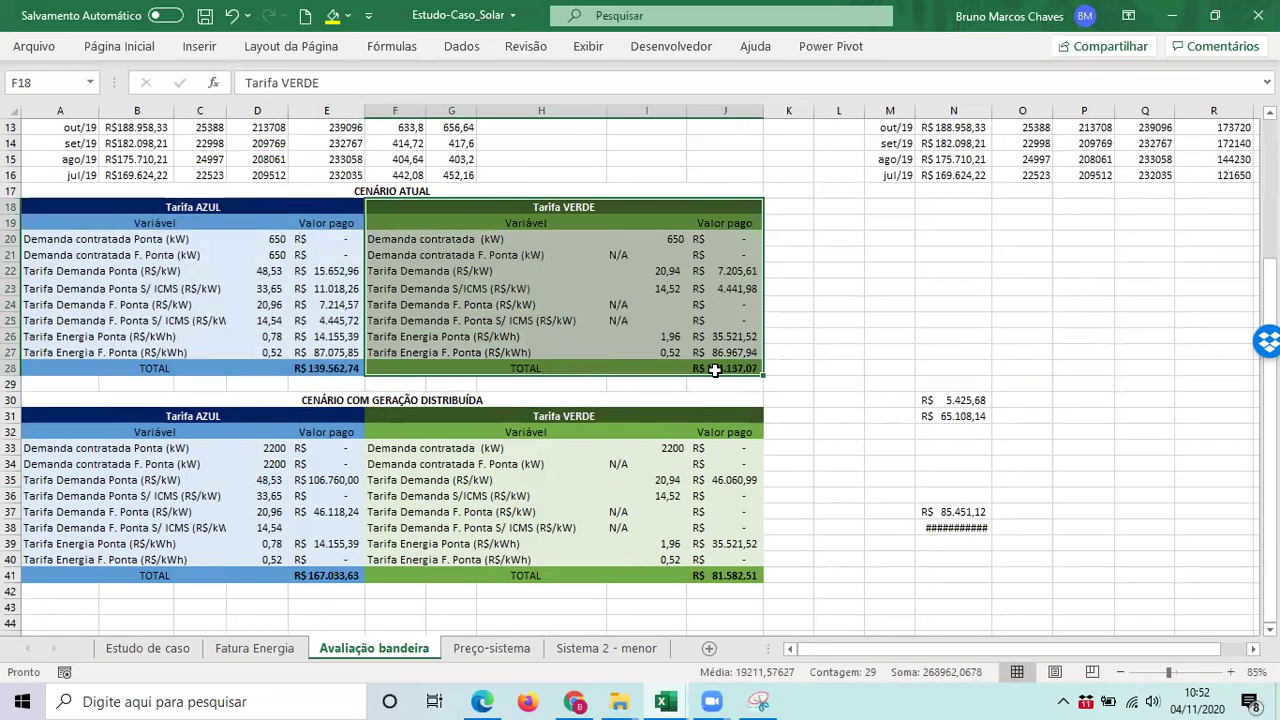
pyautogui.click(715, 369)
pyautogui.click(935, 402)
pyautogui.click(925, 416)
pyautogui.click(925, 401)
pyautogui.moveTo(925, 416); pyautogui.dragTo(925, 432)
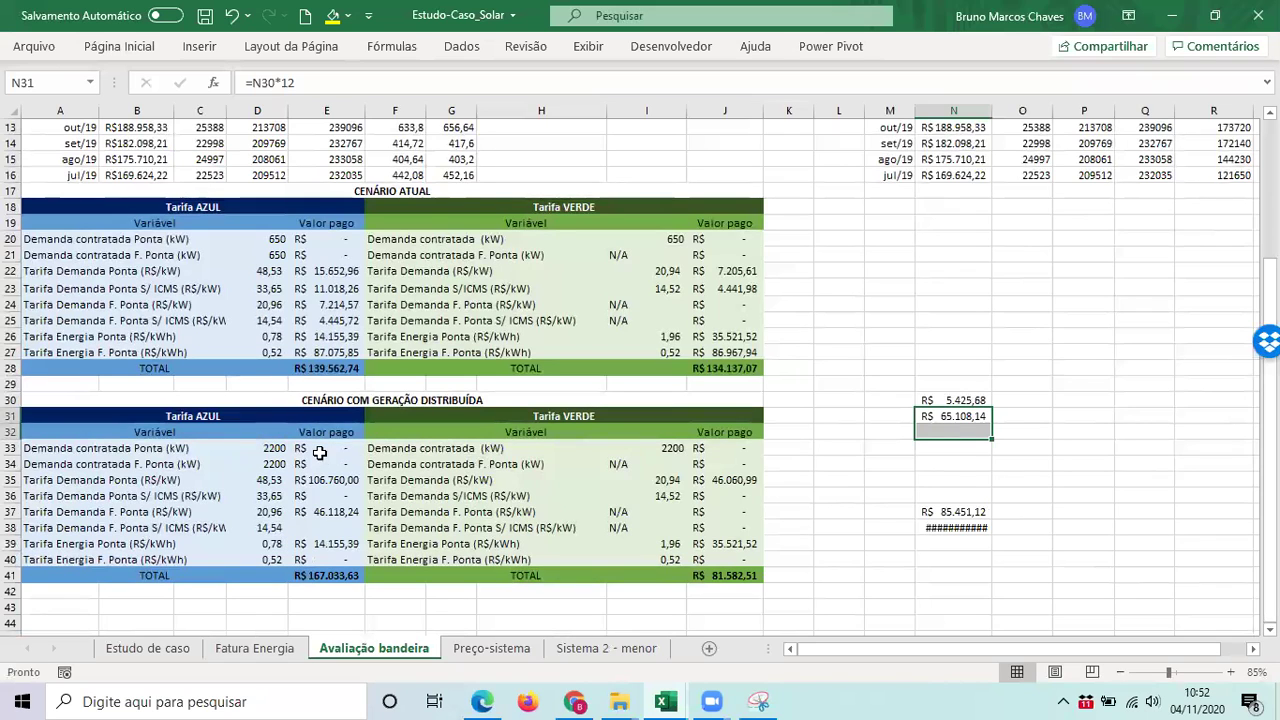
# - Examine the Tarifa Azul demand charges with and without ICMS in the distributed generation scenario
pyautogui.moveTo(323, 457); pyautogui.dragTo(352, 481)
pyautogui.click(340, 480)
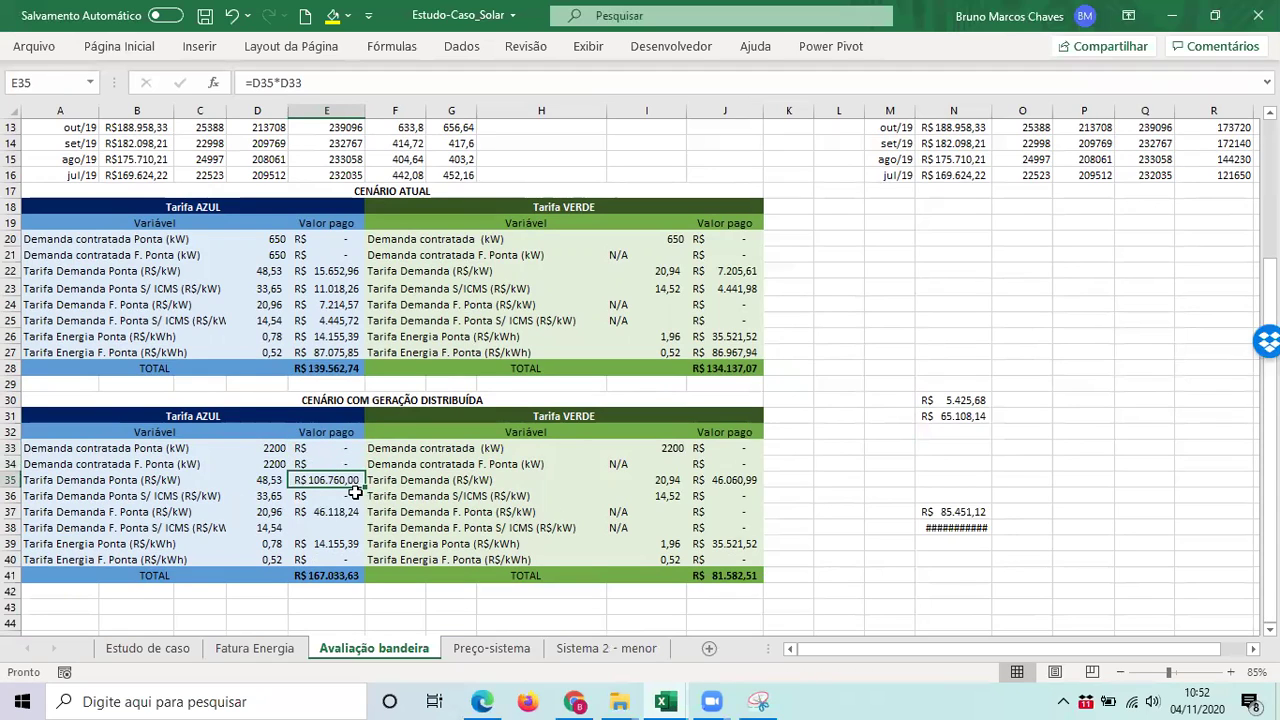
pyautogui.click(140, 496)
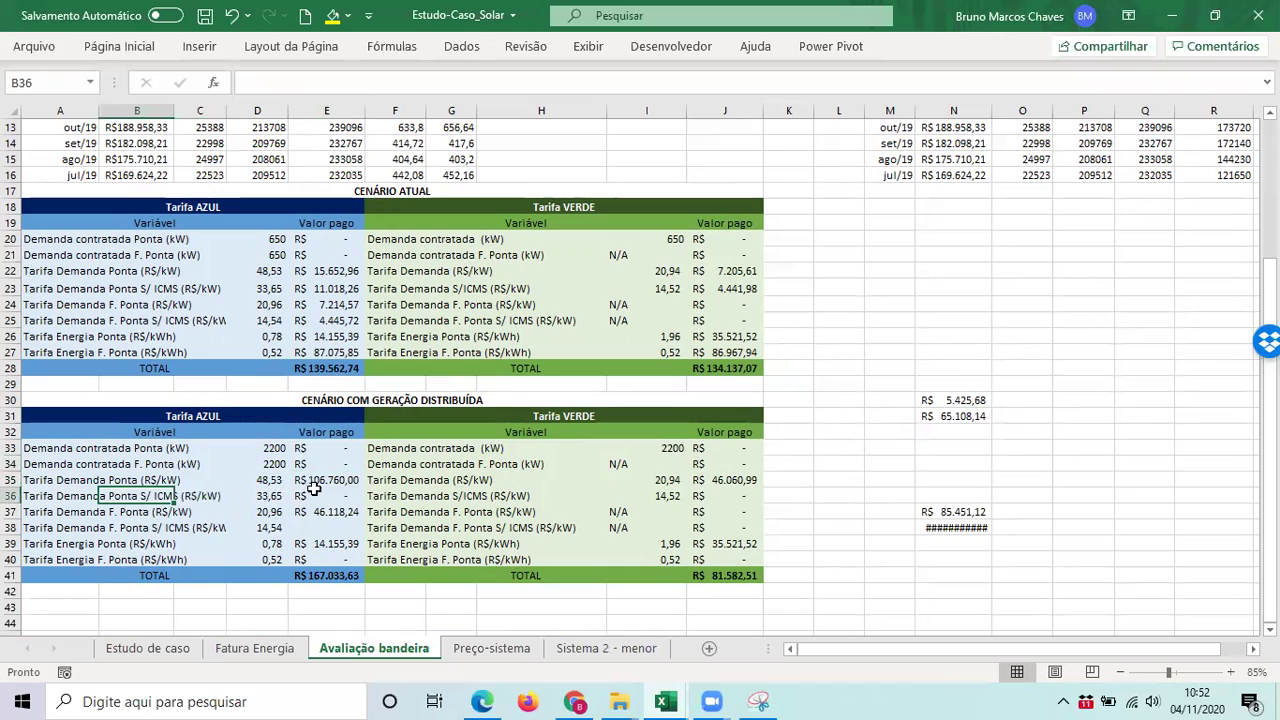
pyautogui.click(321, 493)
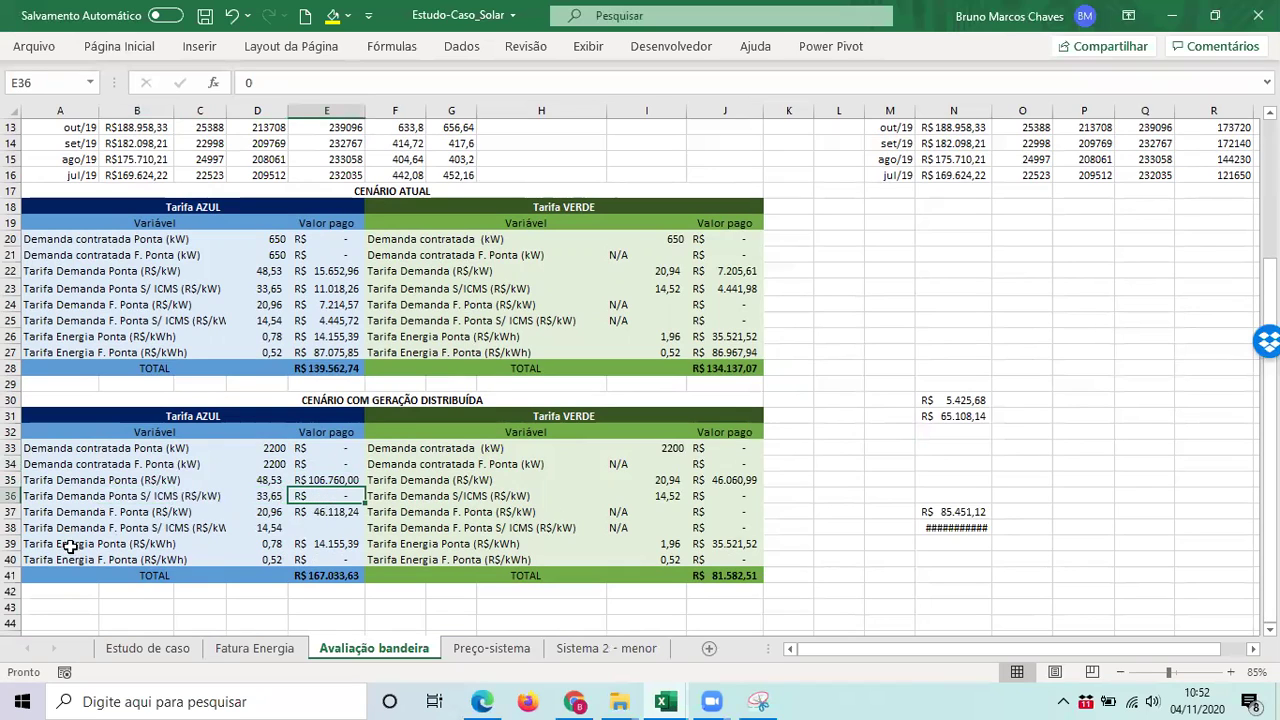
pyautogui.click(452, 510)
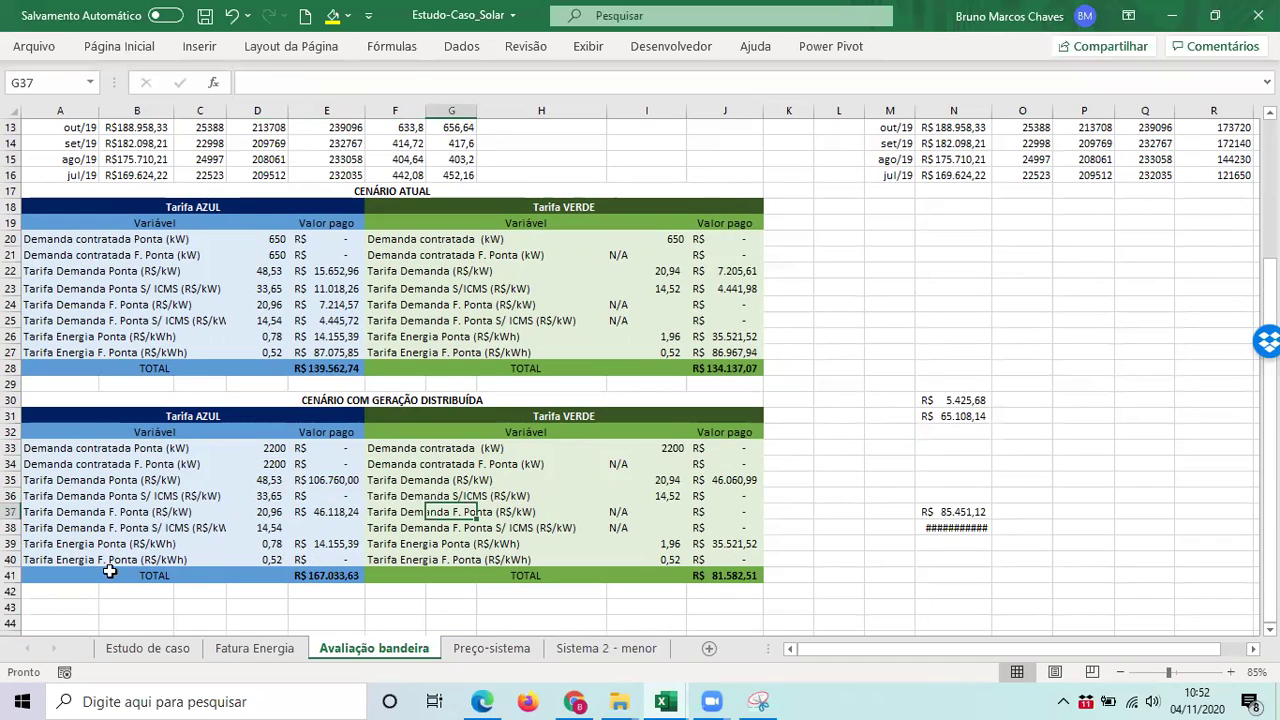
pyautogui.click(74, 541)
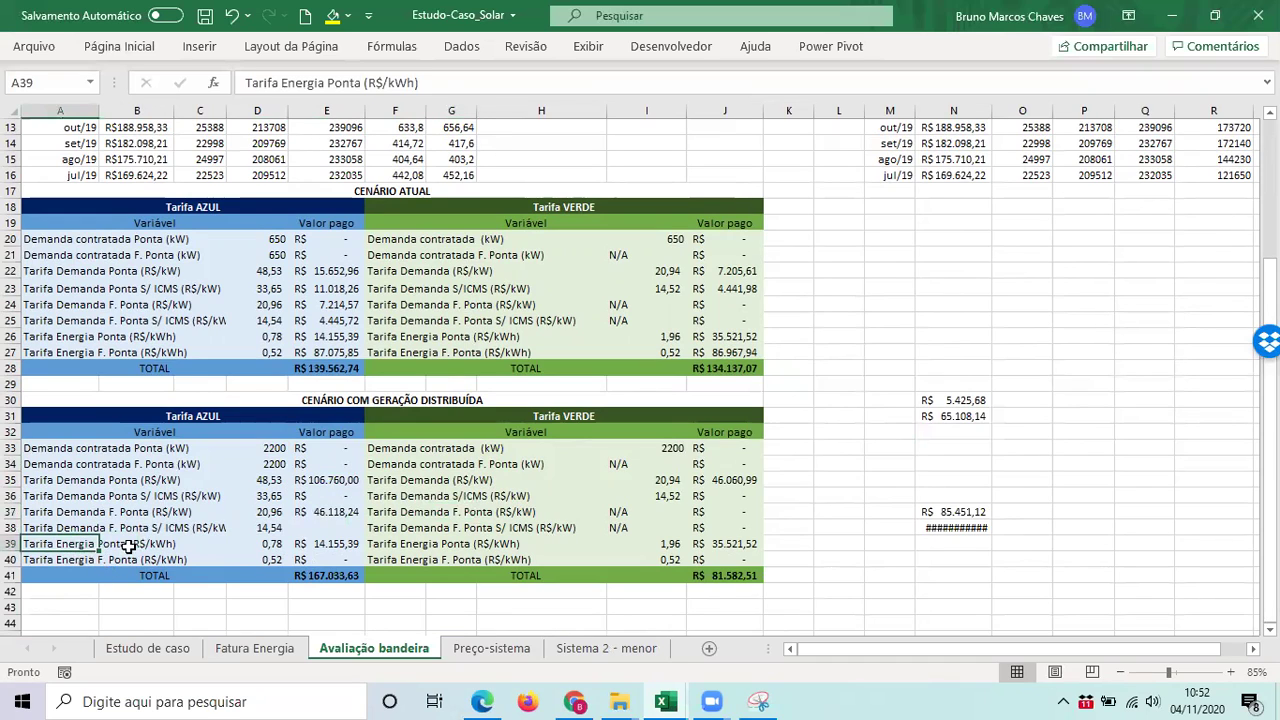
# - Inspect the Tarifa Azul peak energy charge formula in E39 and the consumption cell it references, leaving the formula as it is
pyautogui.click(272, 543)
pyautogui.click(338, 543)
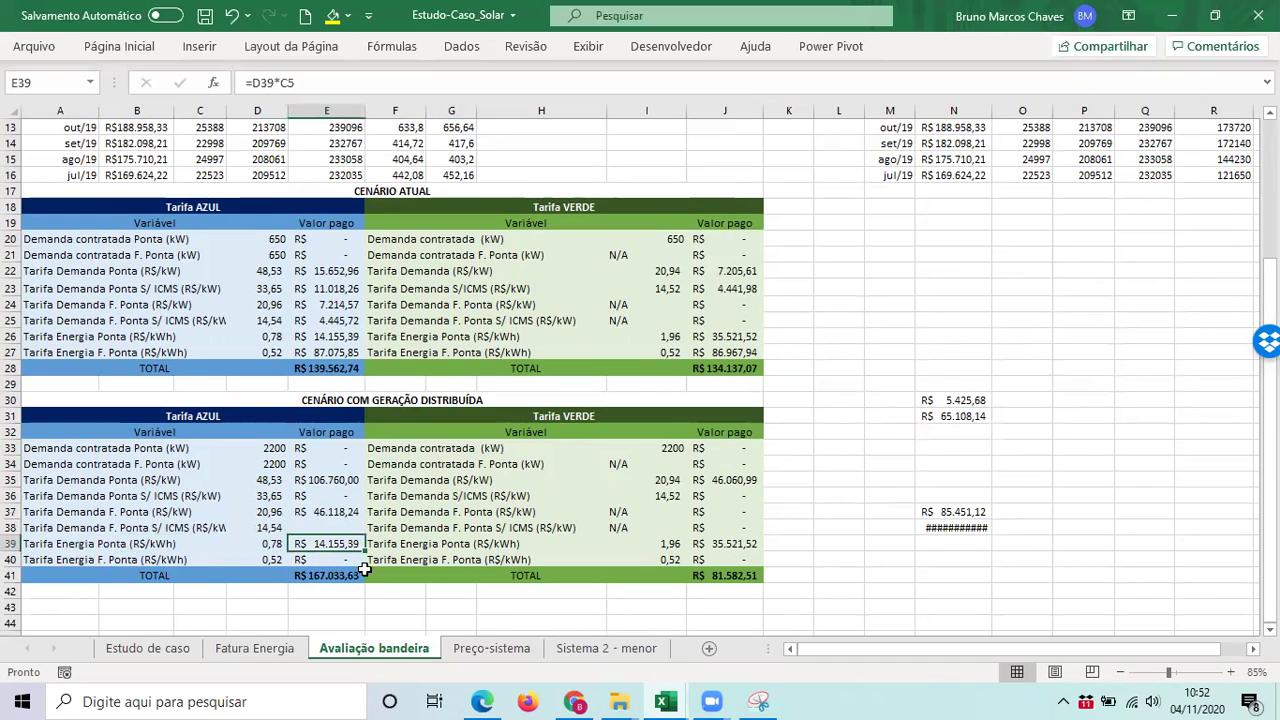
pyautogui.click(303, 80)
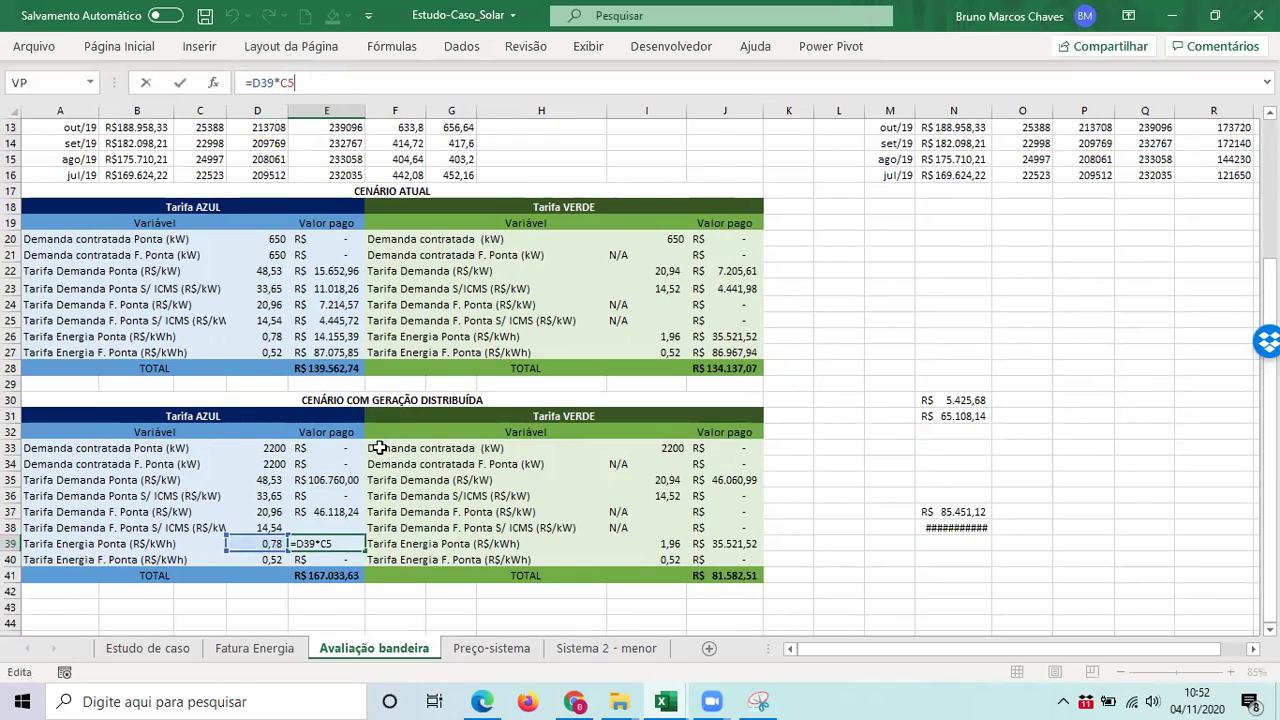
pyautogui.scroll(3, 385, 505)
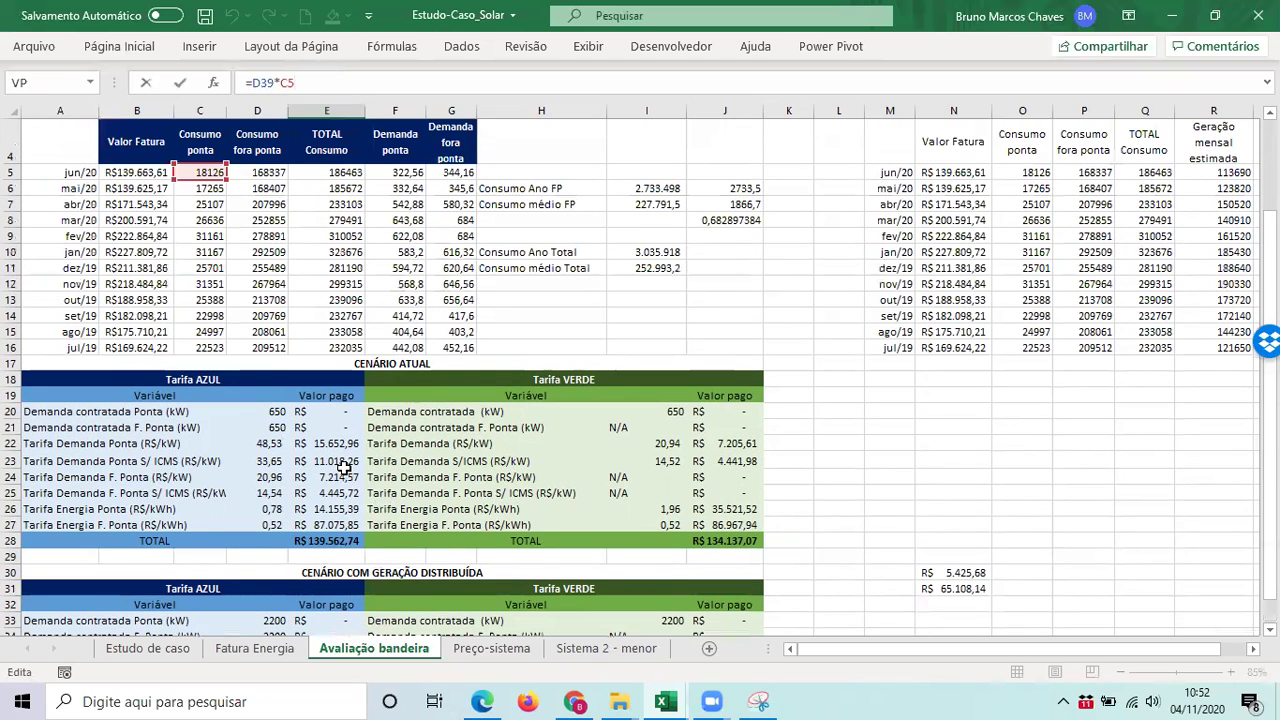
pyautogui.scroll(-5, 343, 467)
pyautogui.hotkey('ctrl', 'Return')
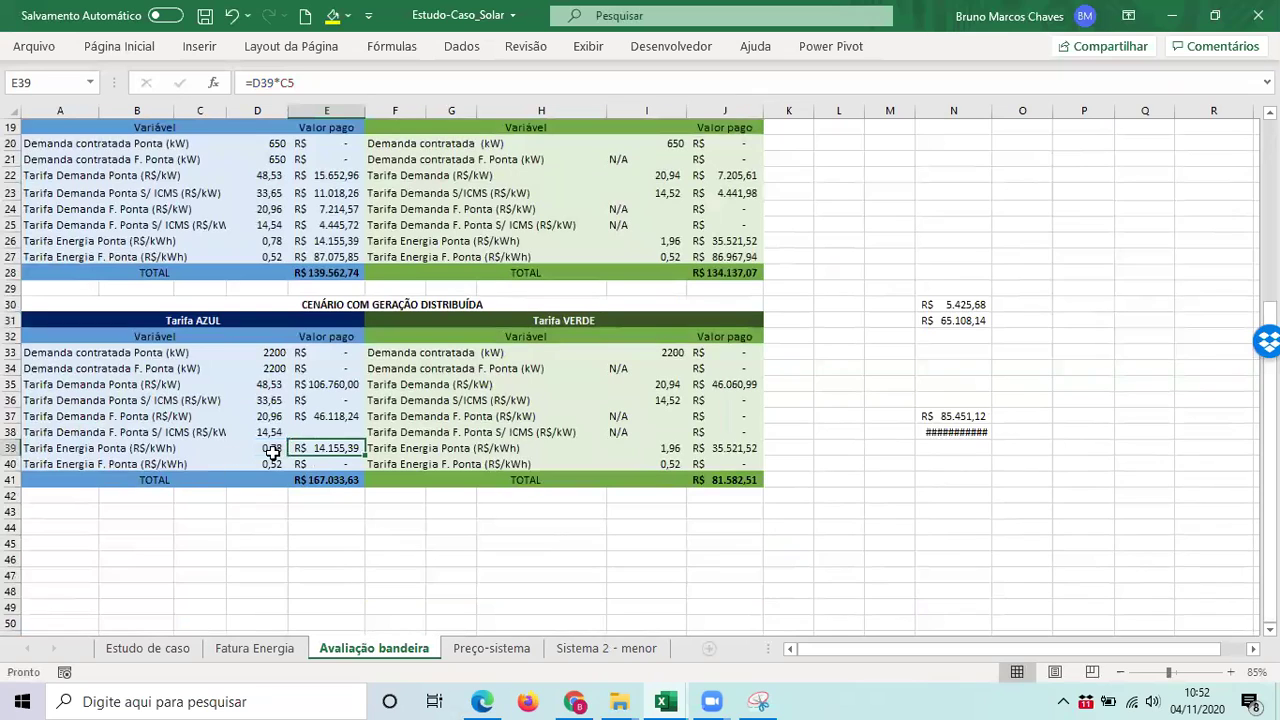
# - Compare the Tarifa Energia Ponta rates of Tarifa Azul and Tarifa Verde in the distributed generation scenario
pyautogui.click(272, 452)
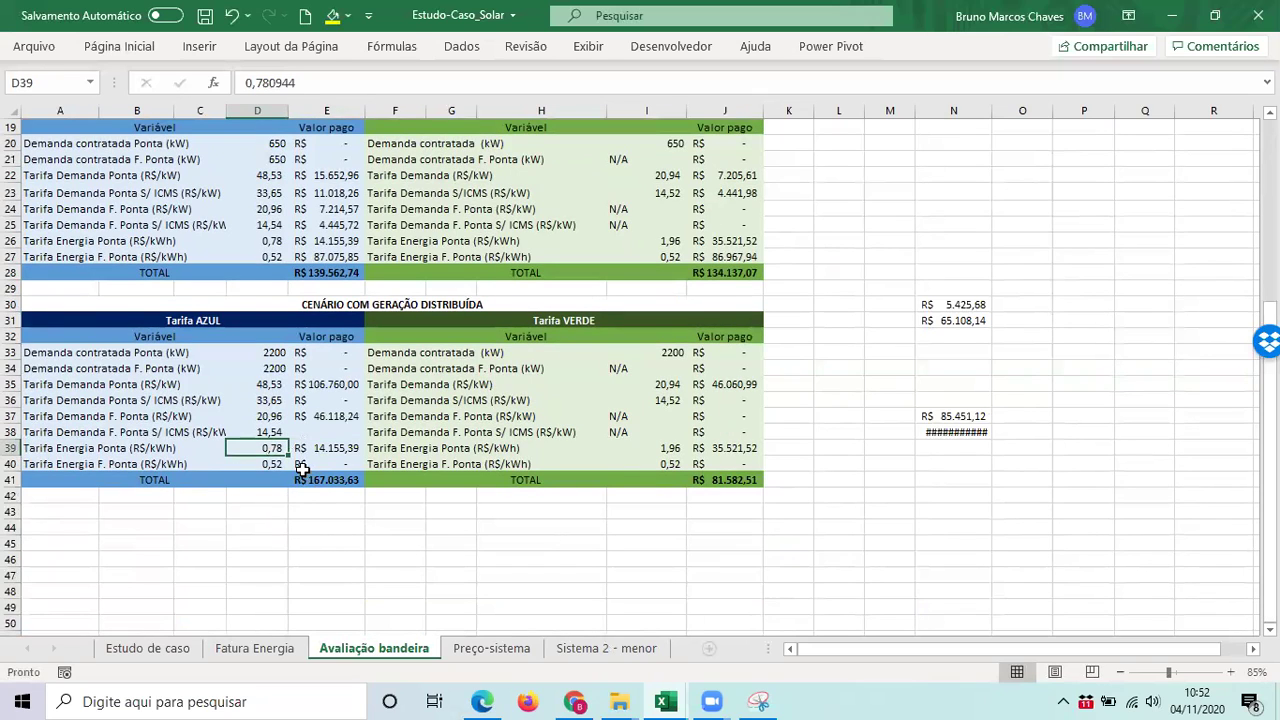
pyautogui.scroll(1, 284, 445)
pyautogui.scroll(2, 284, 445)
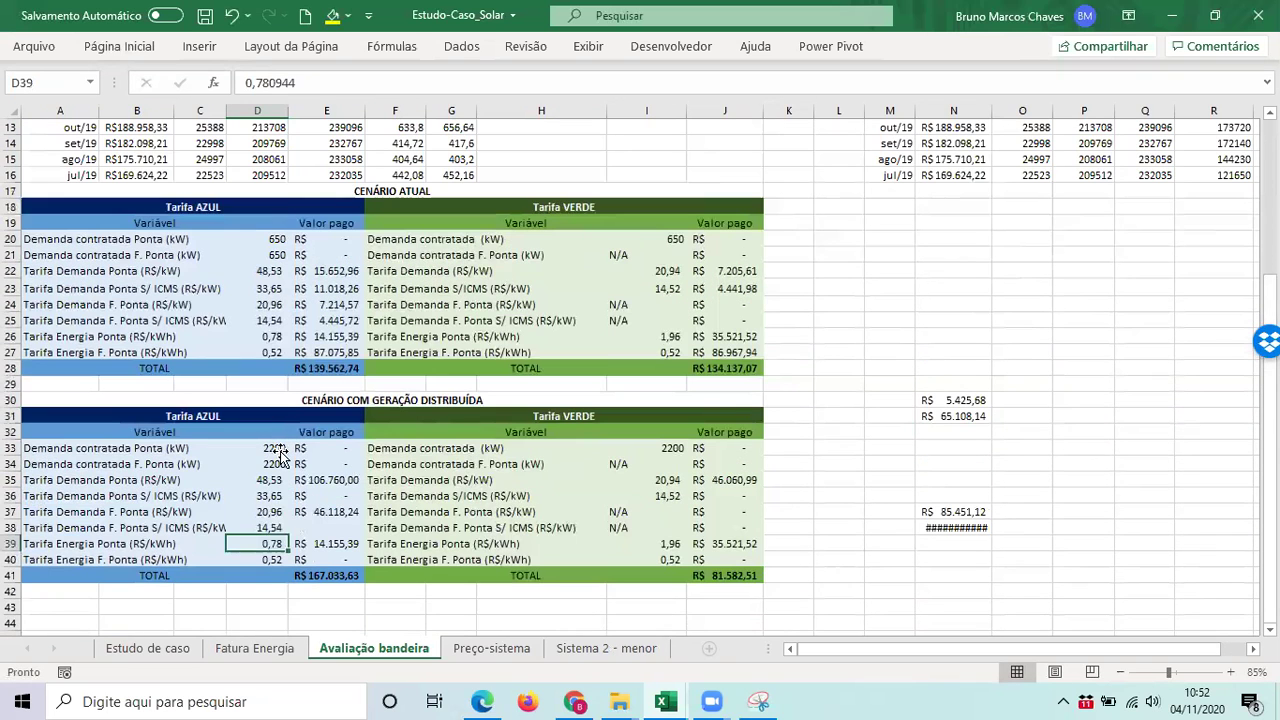
pyautogui.scroll(3, 275, 455)
pyautogui.scroll(-5, 315, 460)
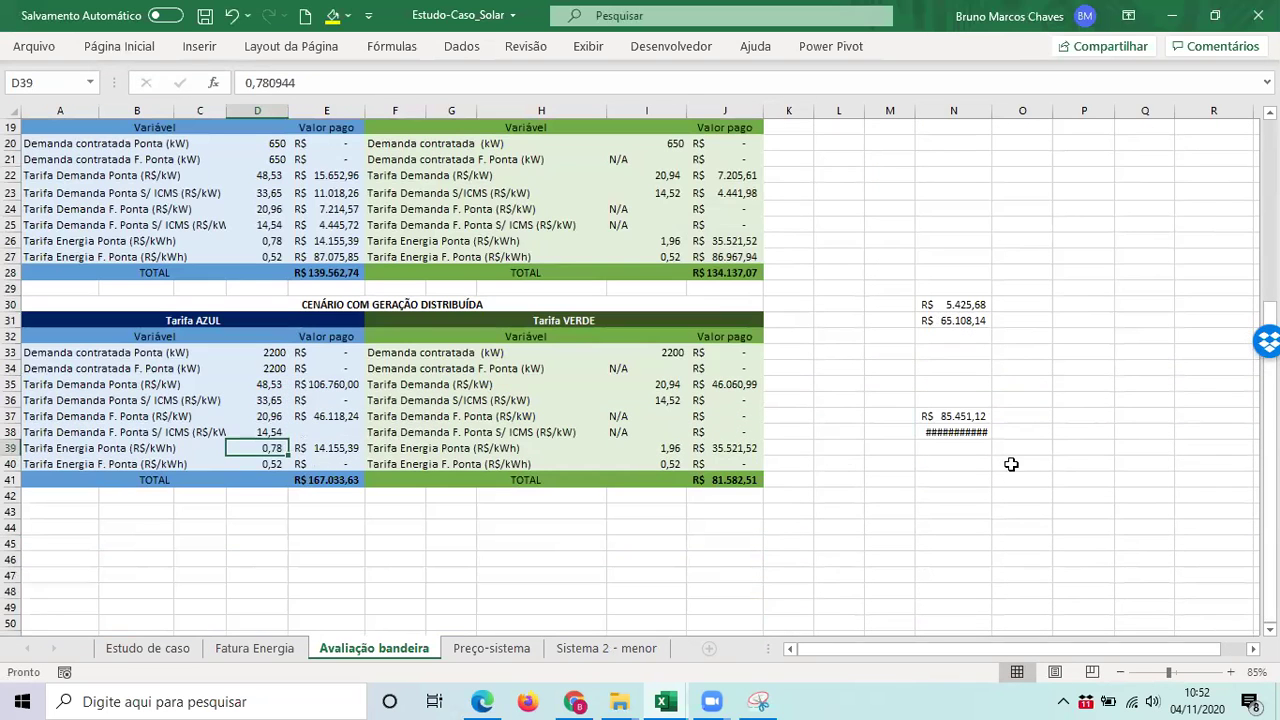
pyautogui.click(670, 449)
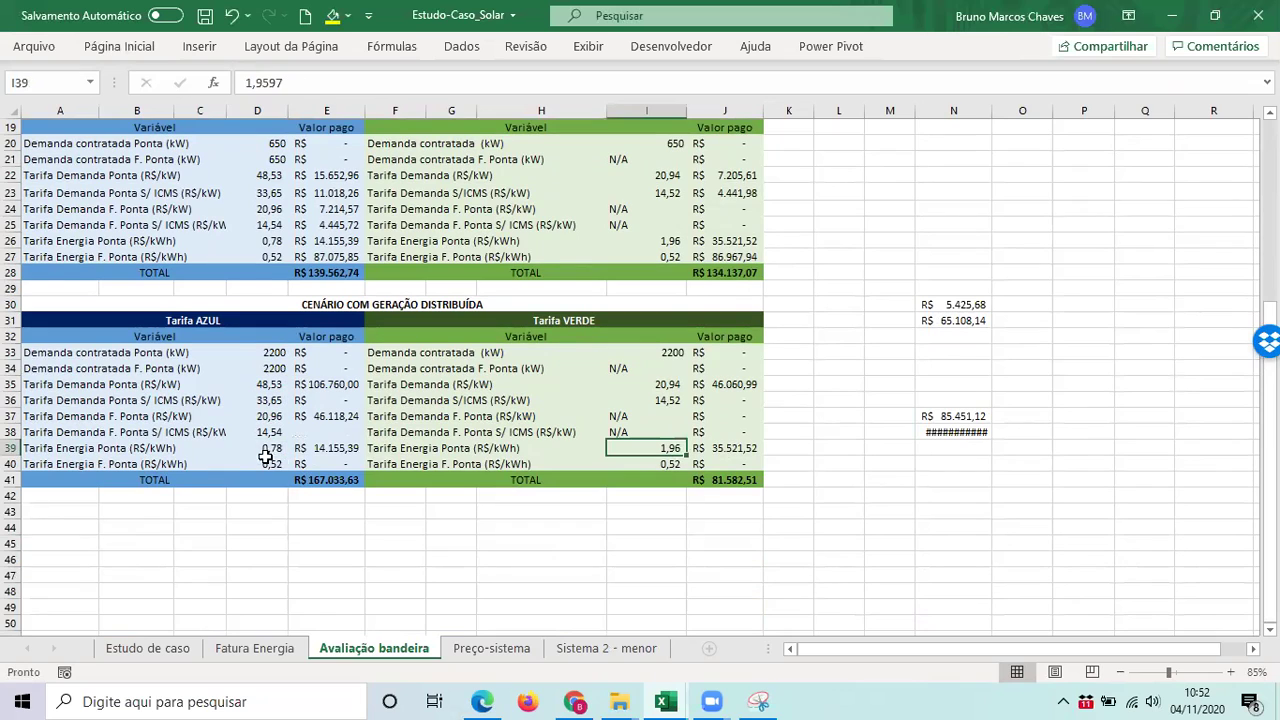
pyautogui.click(372, 450)
pyautogui.click(670, 449)
pyautogui.click(305, 448)
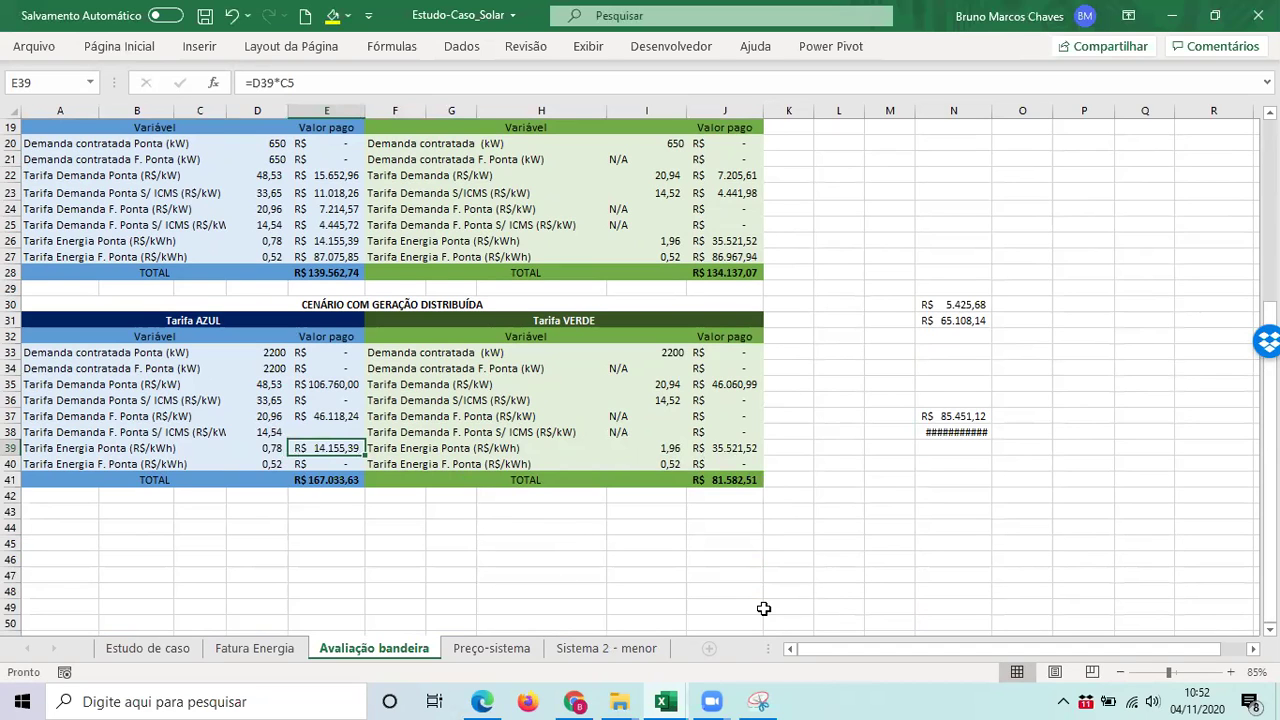
# - Trace the June 2020 peak consumption in C5 to its dependent charge and inspect the Azul peak demand charge in E35
pyautogui.scroll(2, 182, 220)
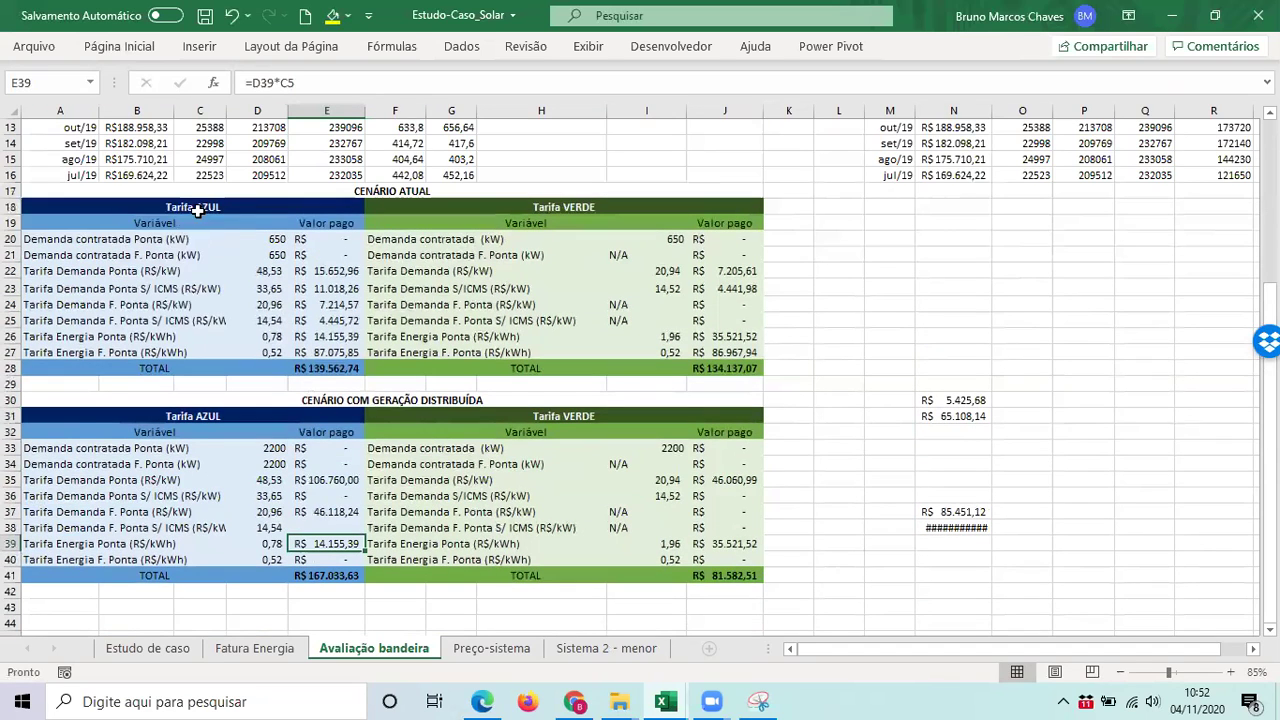
pyautogui.scroll(3, 215, 226)
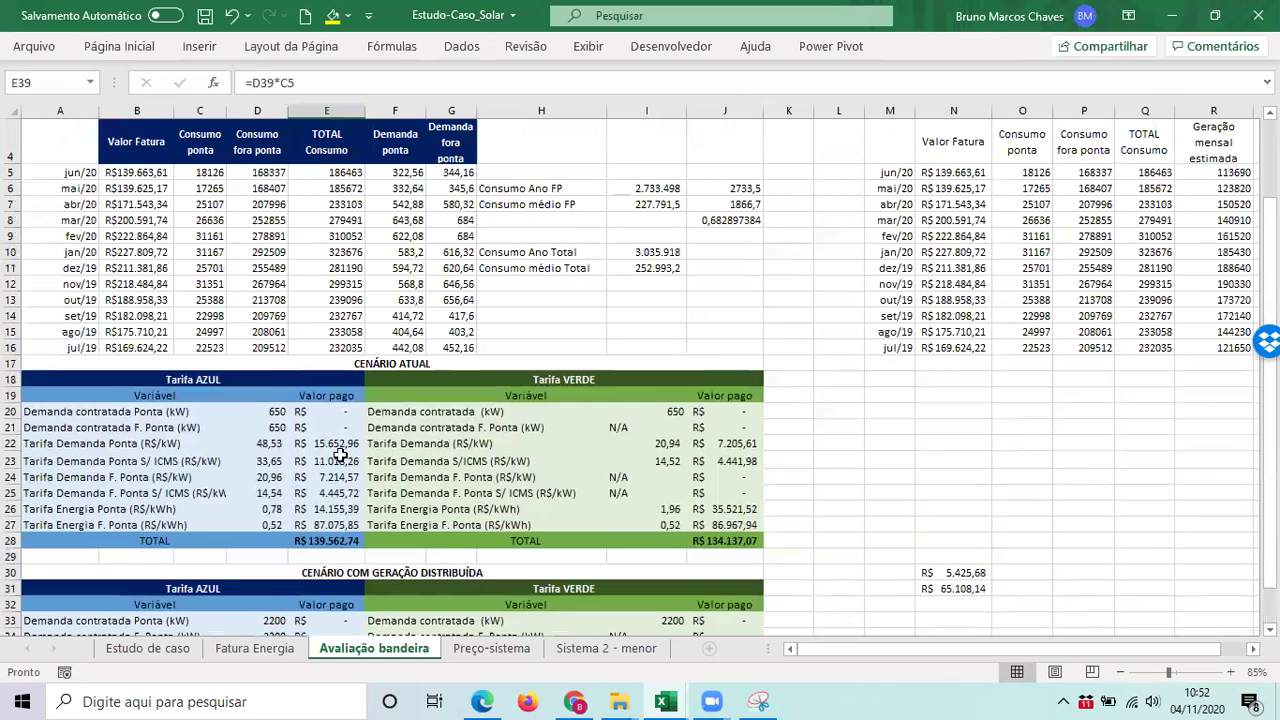
pyautogui.scroll(1, 215, 278)
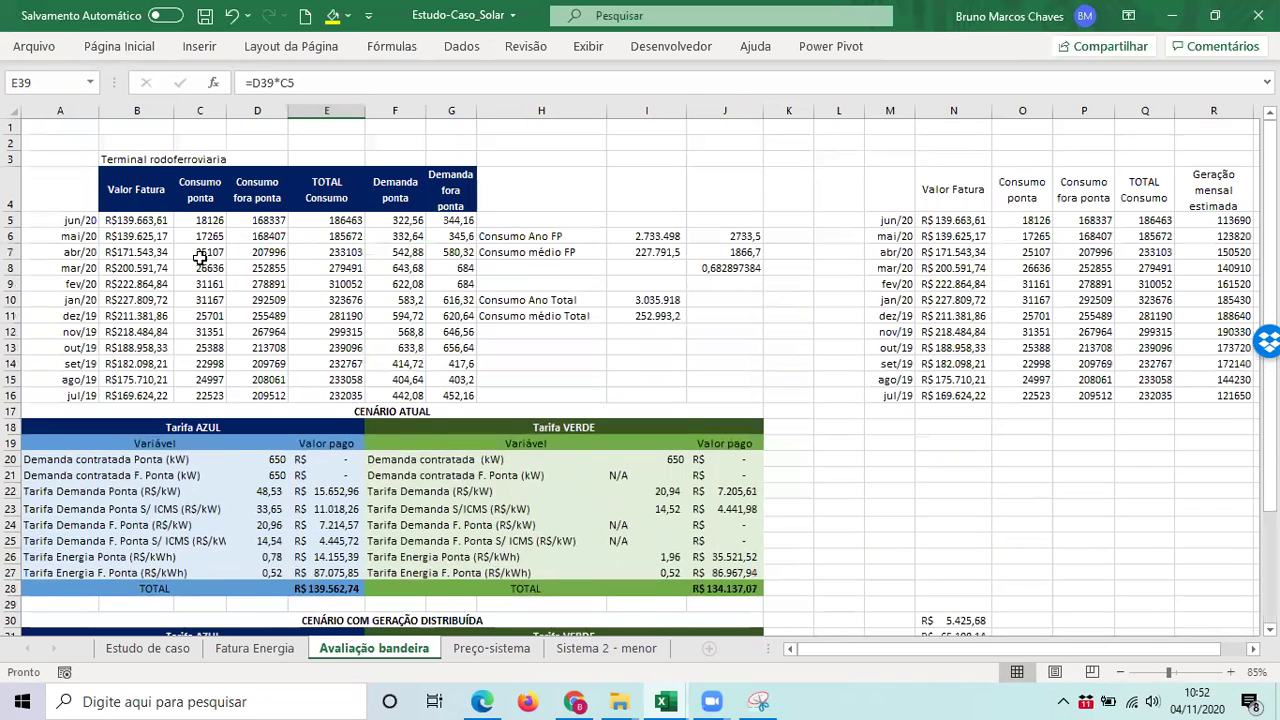
pyautogui.click(199, 224)
pyautogui.hotkey('ctrl', ']')
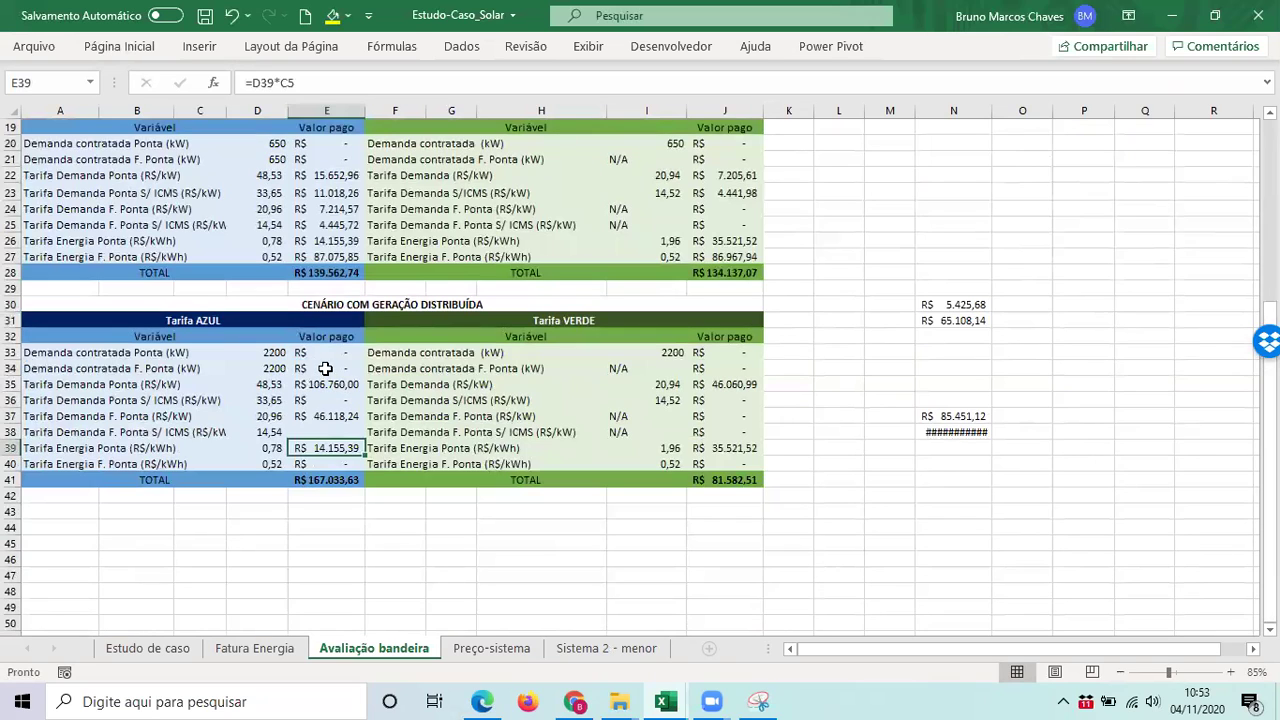
pyautogui.click(338, 385)
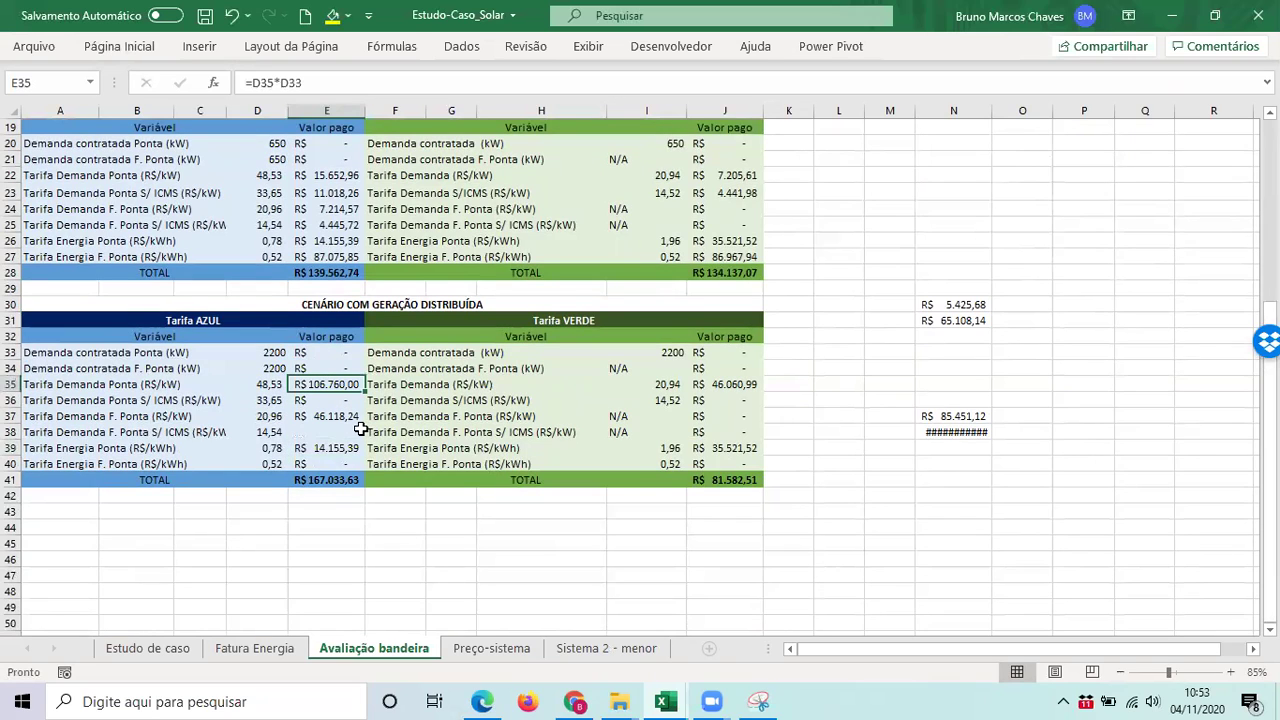
# - Inspect the Tarifa Azul peak demand, off-peak demand and peak energy charges in E35, E37 and E39 of the distributed generation scenario
pyautogui.click(334, 414)
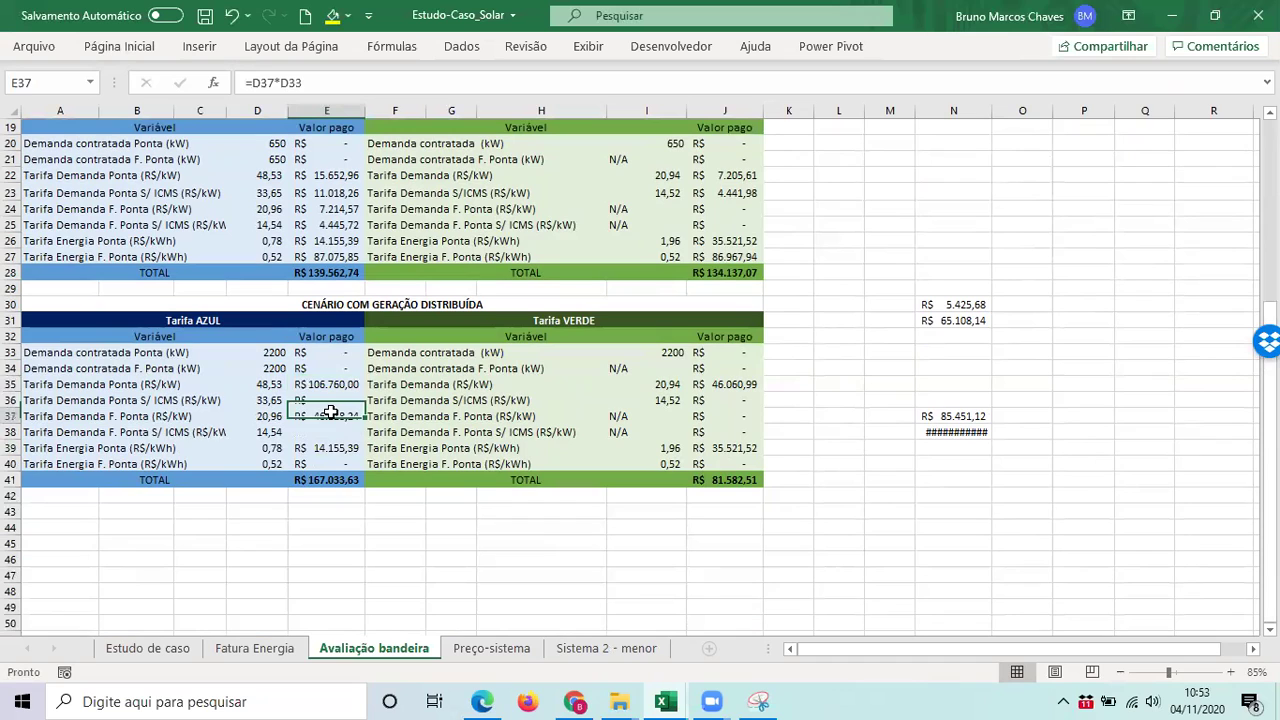
pyautogui.click(336, 384)
pyautogui.click(336, 418)
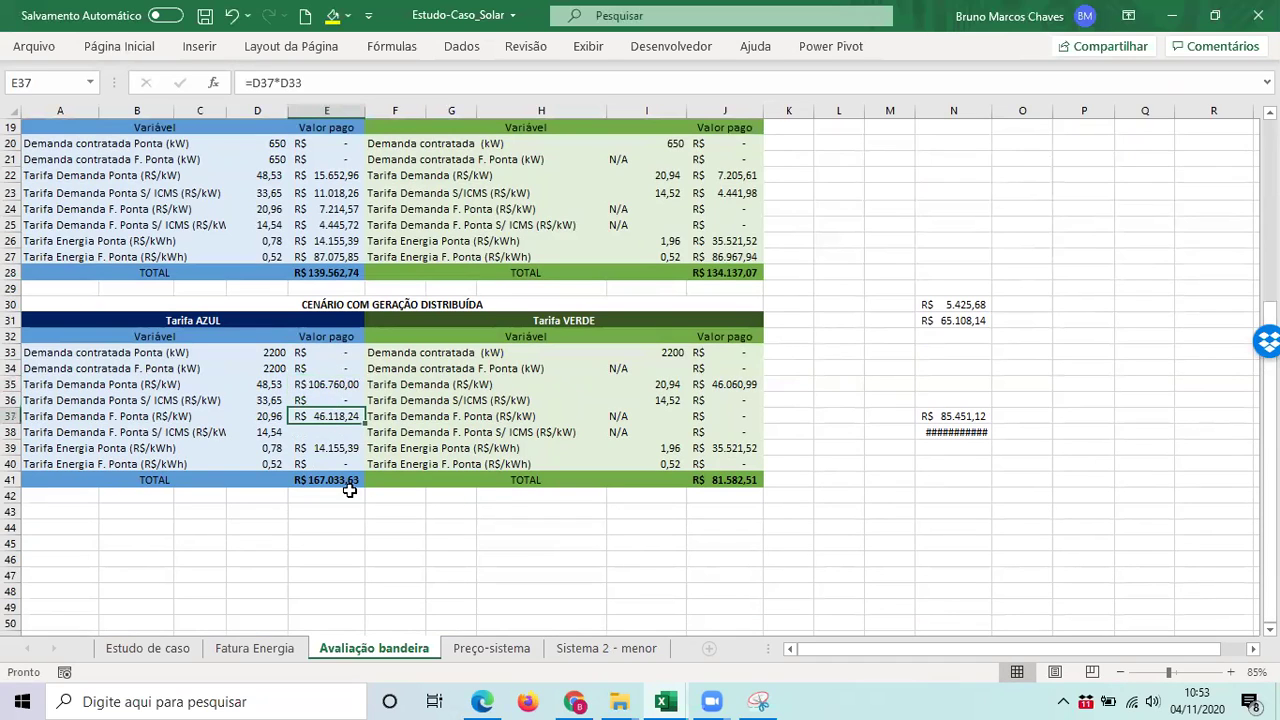
pyautogui.click(325, 449)
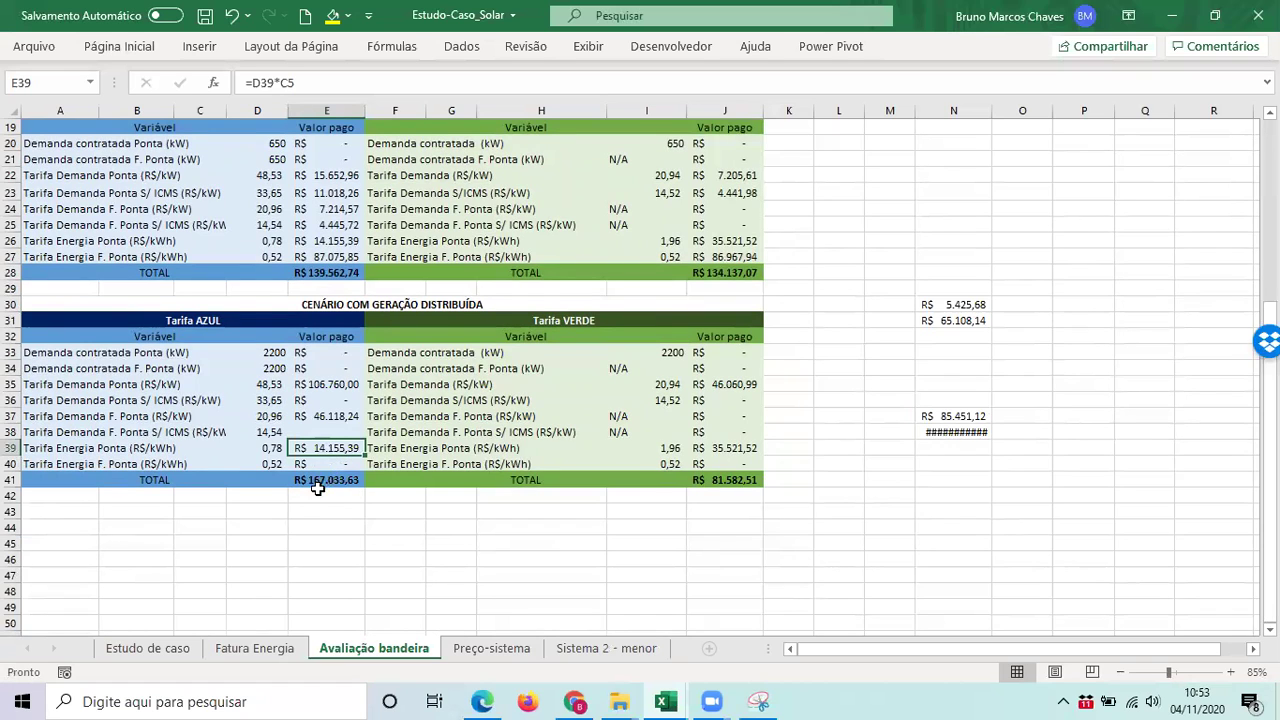
# - Inspect the Tarifa Verde contracted demand, demand charge in J35 and peak energy charge in J39 for the distributed generation scenario
pyautogui.click(435, 369)
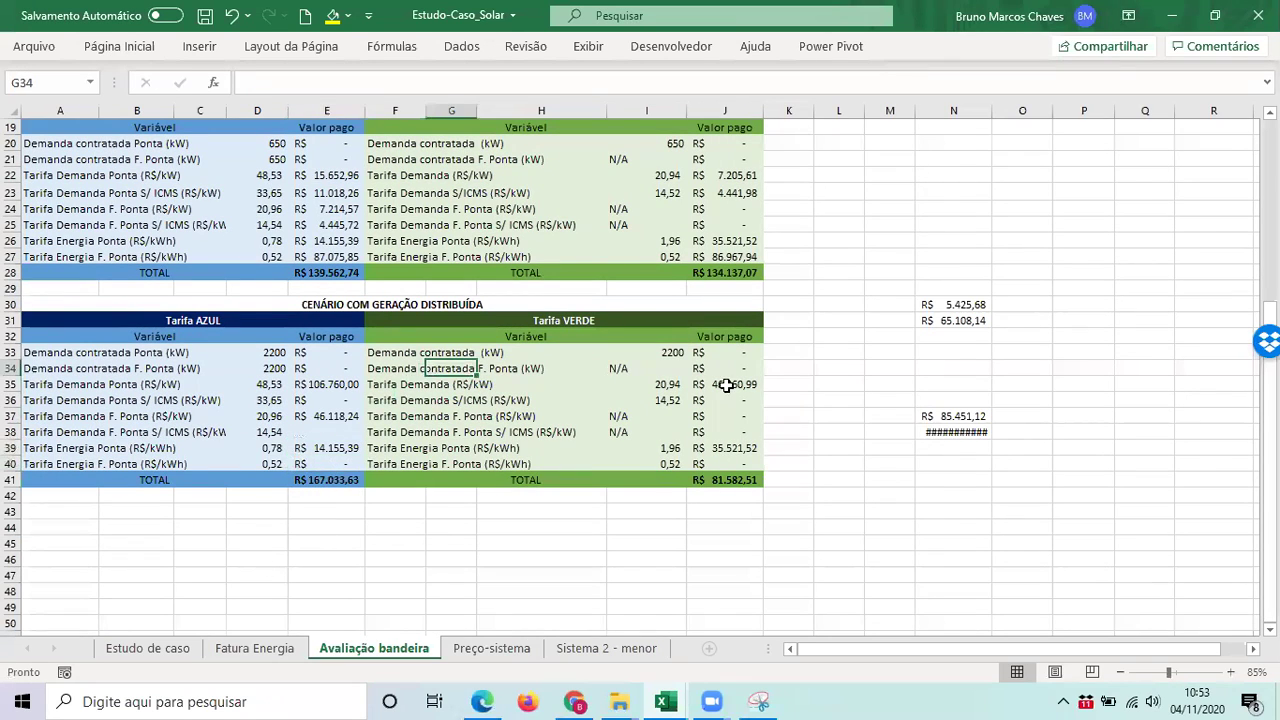
pyautogui.click(672, 352)
pyautogui.click(749, 384)
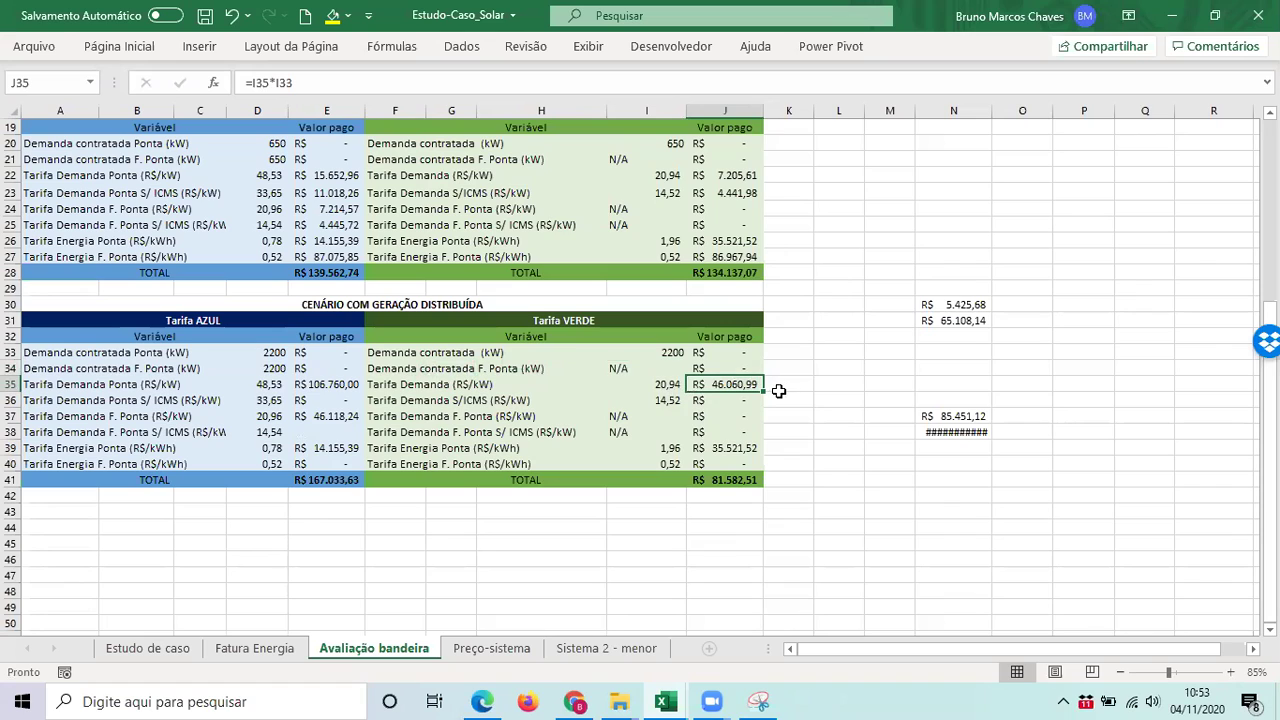
pyautogui.click(663, 383)
pyautogui.press('Right')
pyautogui.moveTo(665, 385); pyautogui.dragTo(751, 384)
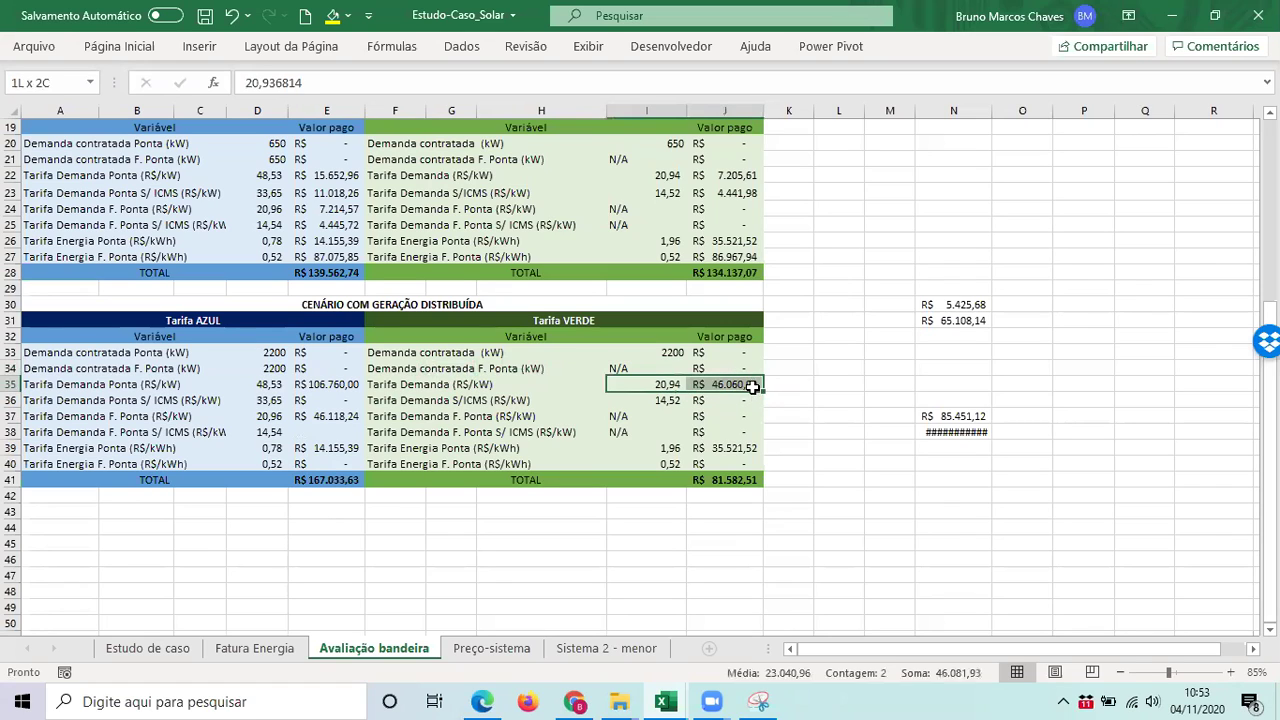
pyautogui.click(720, 388)
pyautogui.moveTo(663, 384); pyautogui.dragTo(738, 388)
pyautogui.click(739, 388)
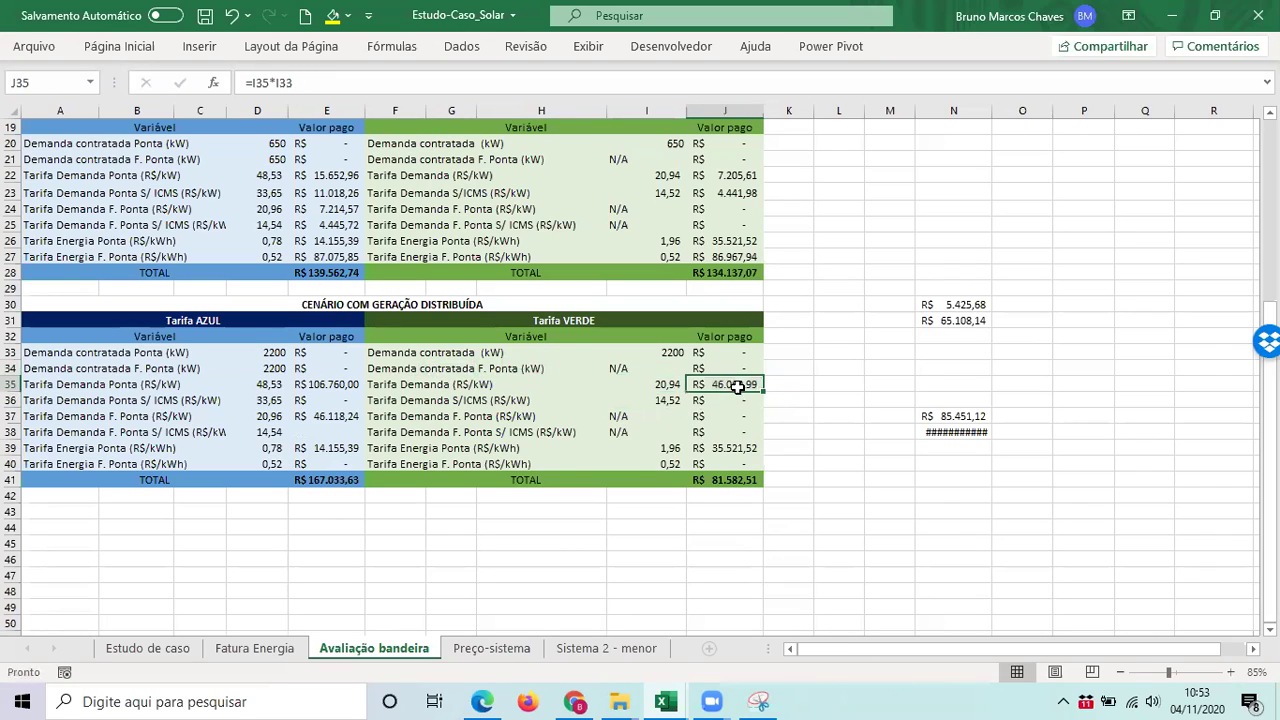
pyautogui.click(673, 448)
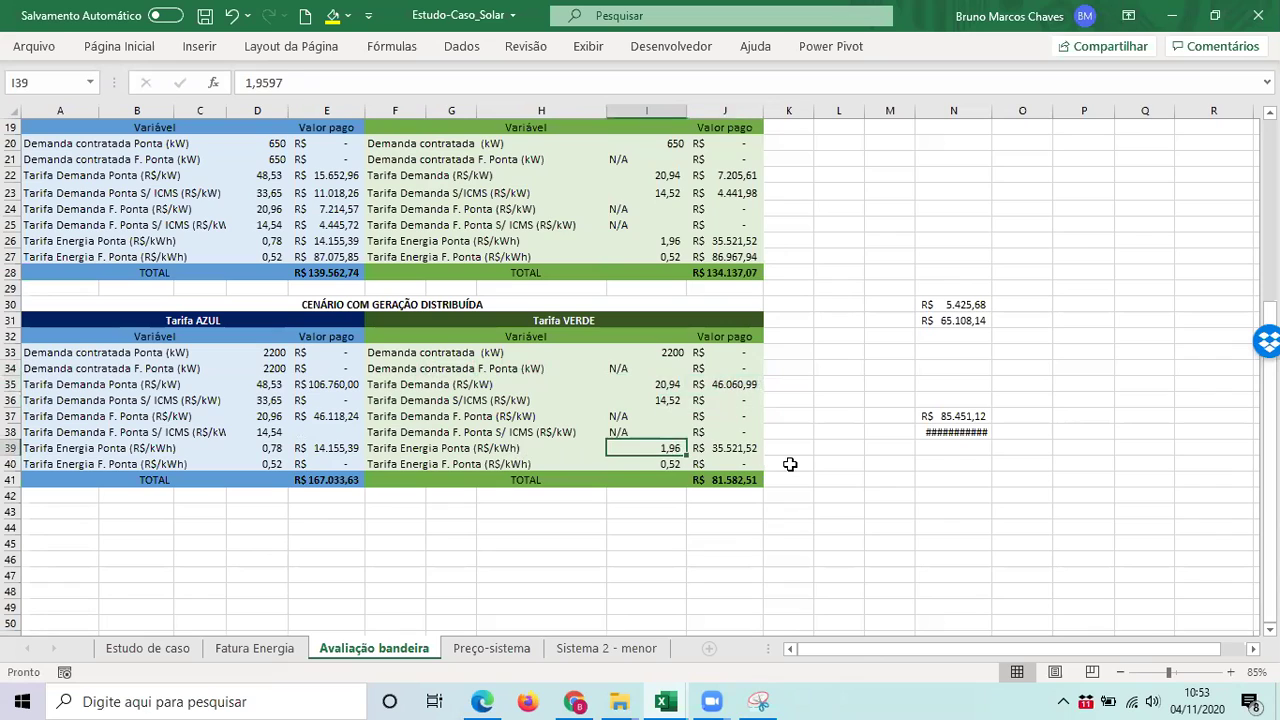
pyautogui.press('Right')
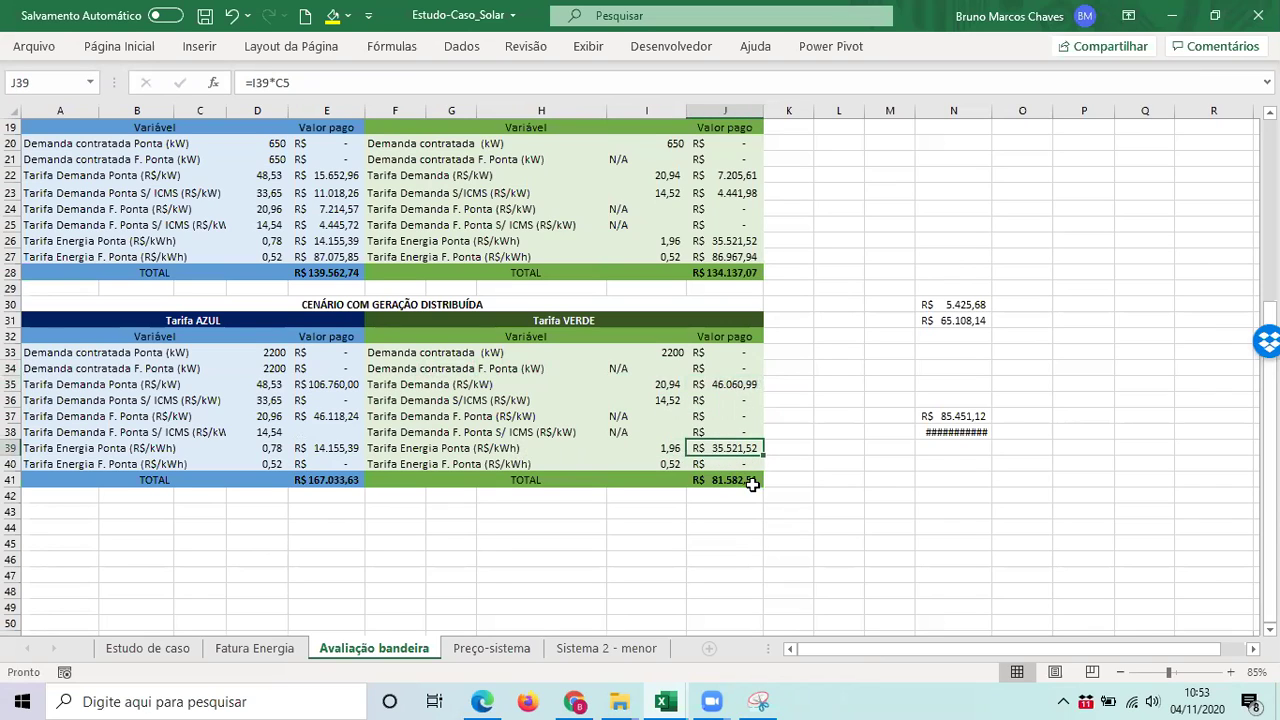
# - Compare the Tarifa Azul and Tarifa Verde totals in row 41 of the distributed generation scenario
pyautogui.press('Down')
pyautogui.press('Down')
pyautogui.press('Down')
pyautogui.click(312, 482)
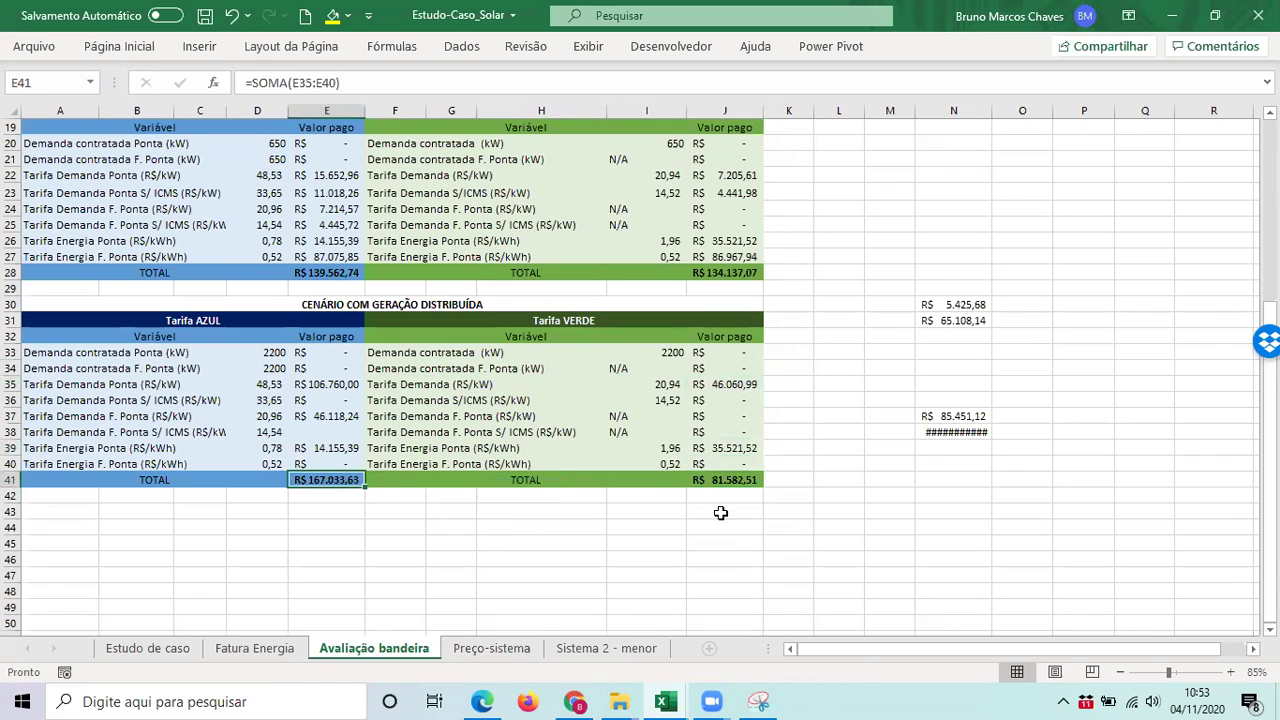
pyautogui.click(726, 480)
# - Compare the Azul peak demand rate in D35 with the Verde demand rate in I35 and its resulting charge in J35
pyautogui.moveTo(245, 384); pyautogui.dragTo(341, 391)
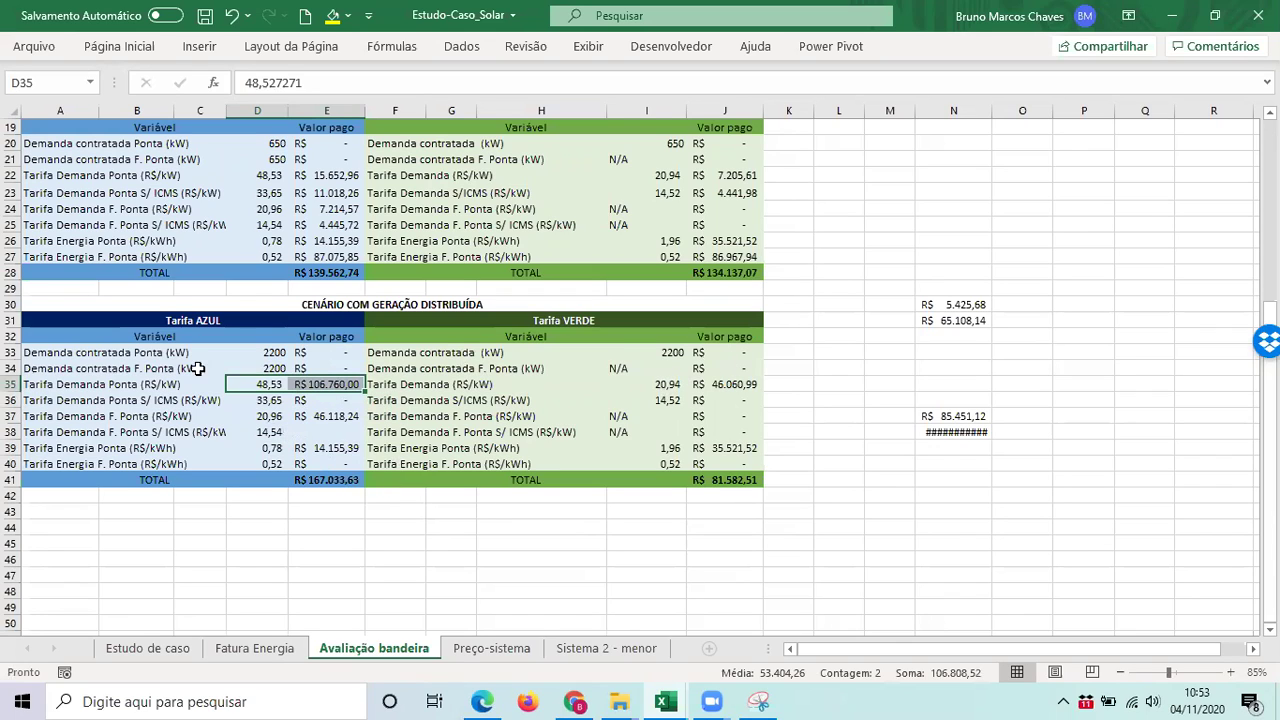
pyautogui.click(260, 384)
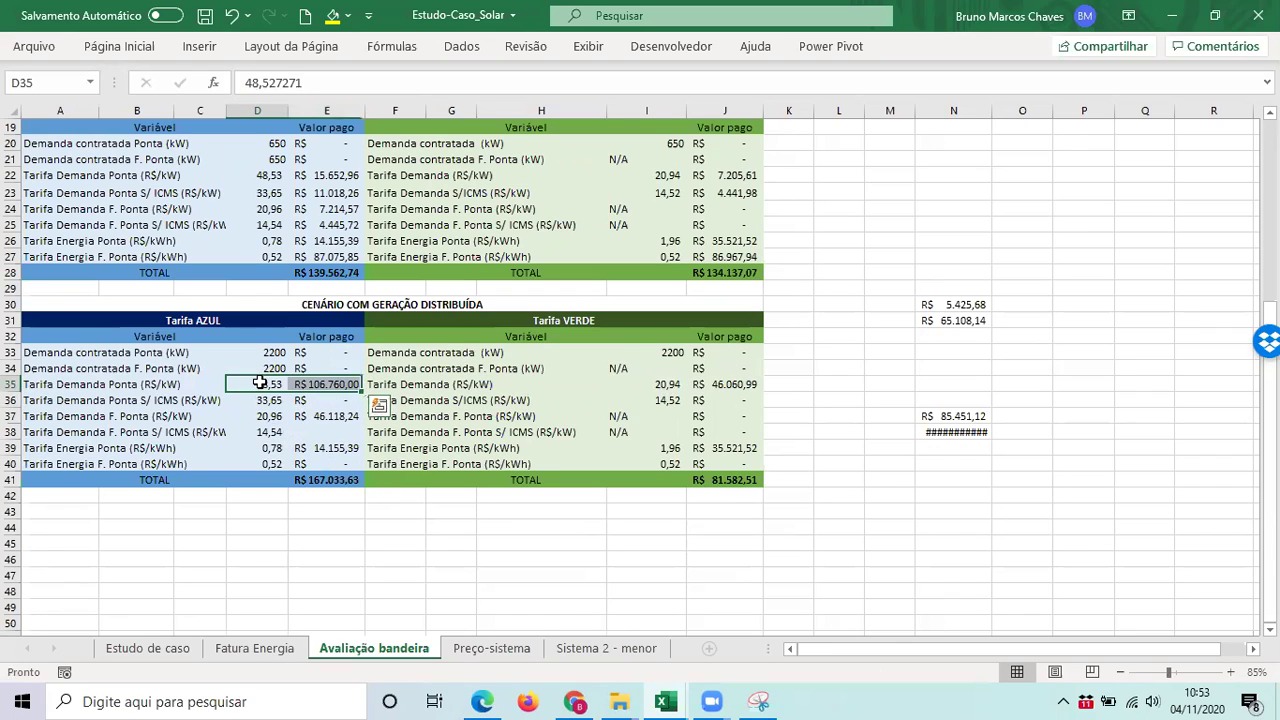
pyautogui.click(672, 386)
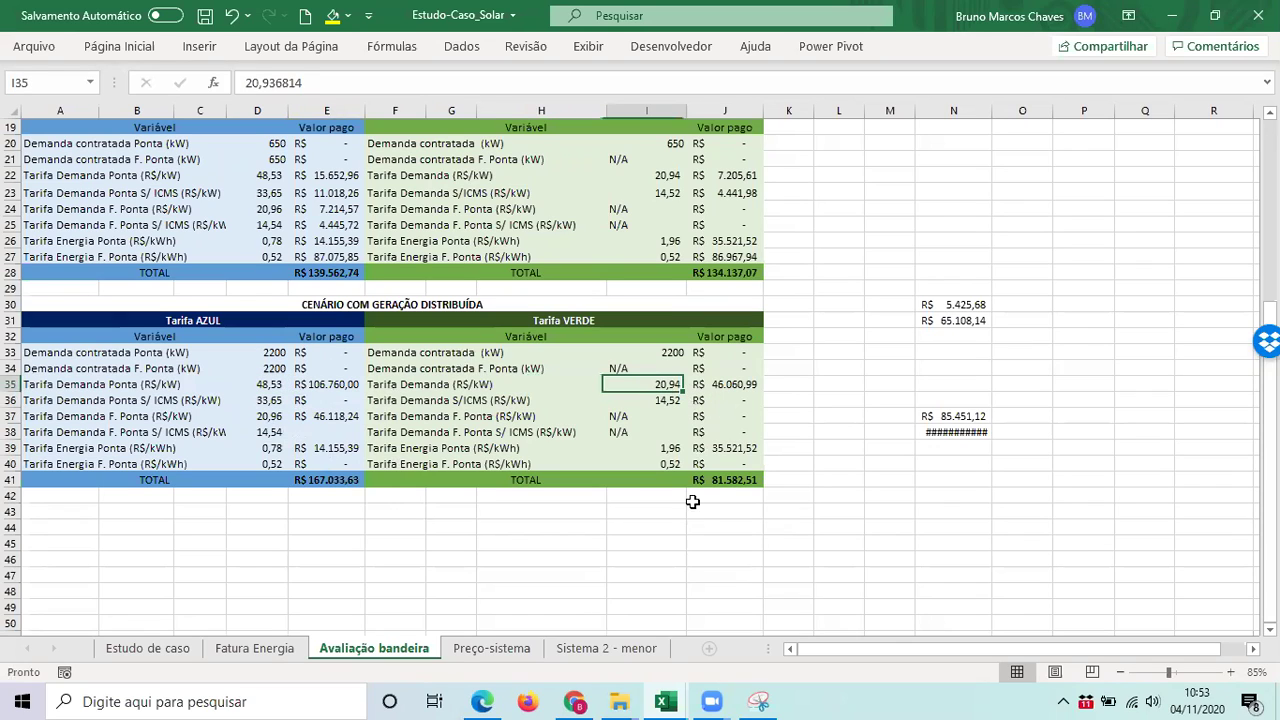
pyautogui.click(270, 400)
pyautogui.click(268, 384)
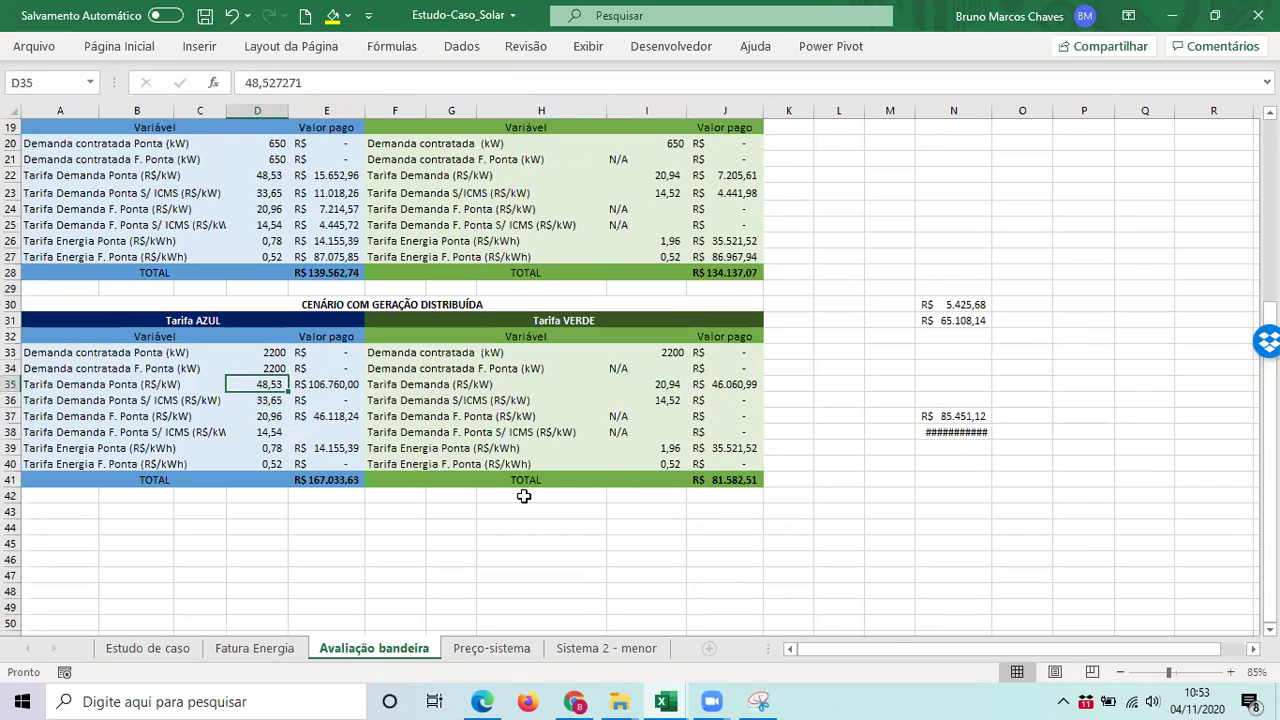
pyautogui.click(744, 384)
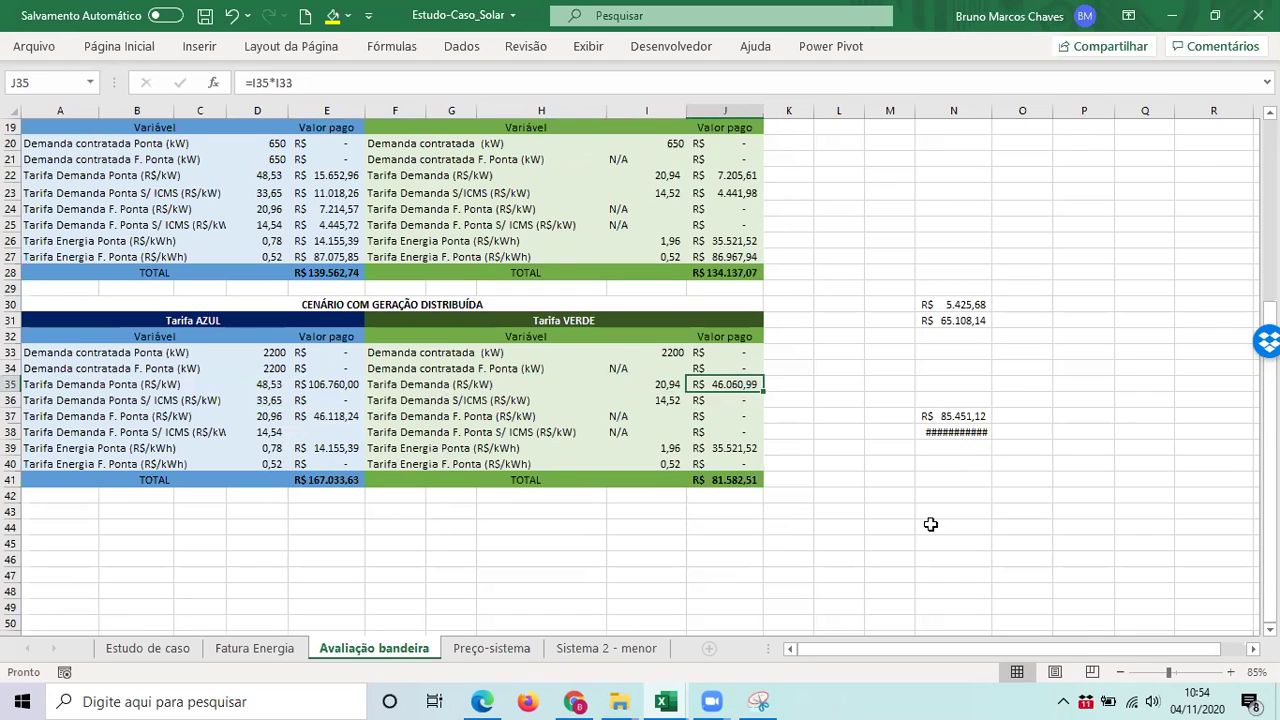
pyautogui.click(714, 511)
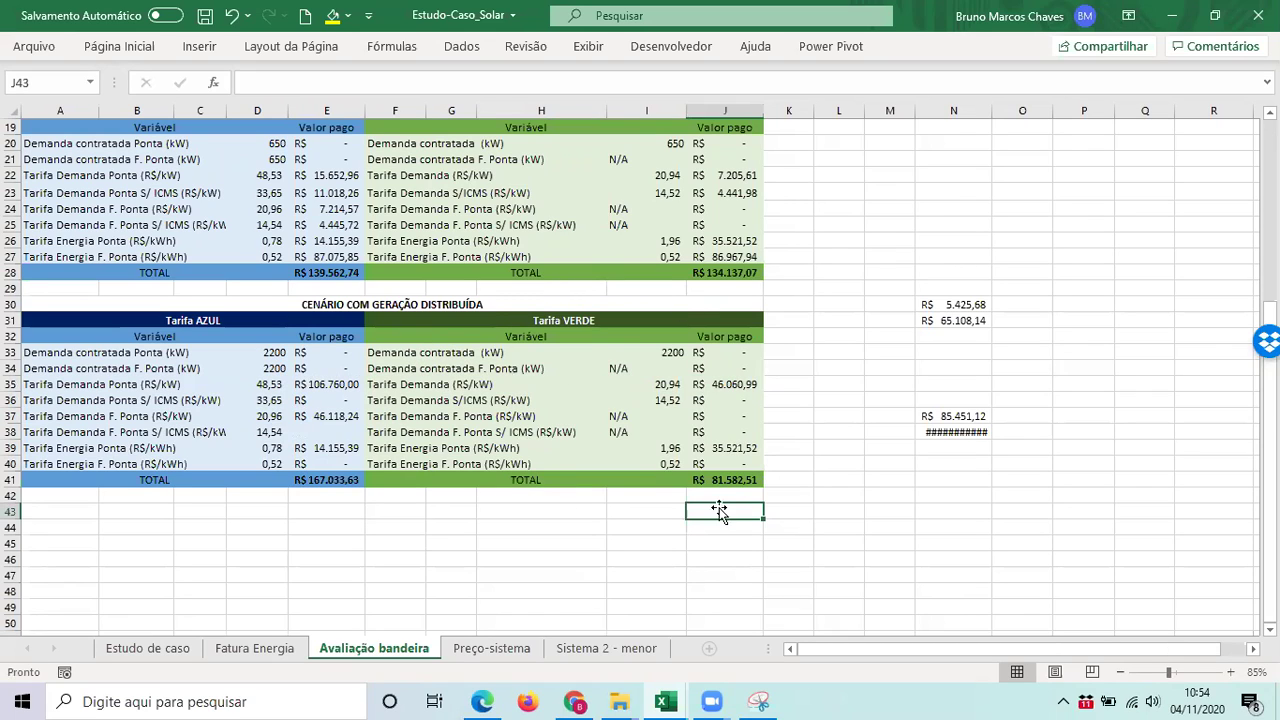
pyautogui.scroll(-1, 696, 526)
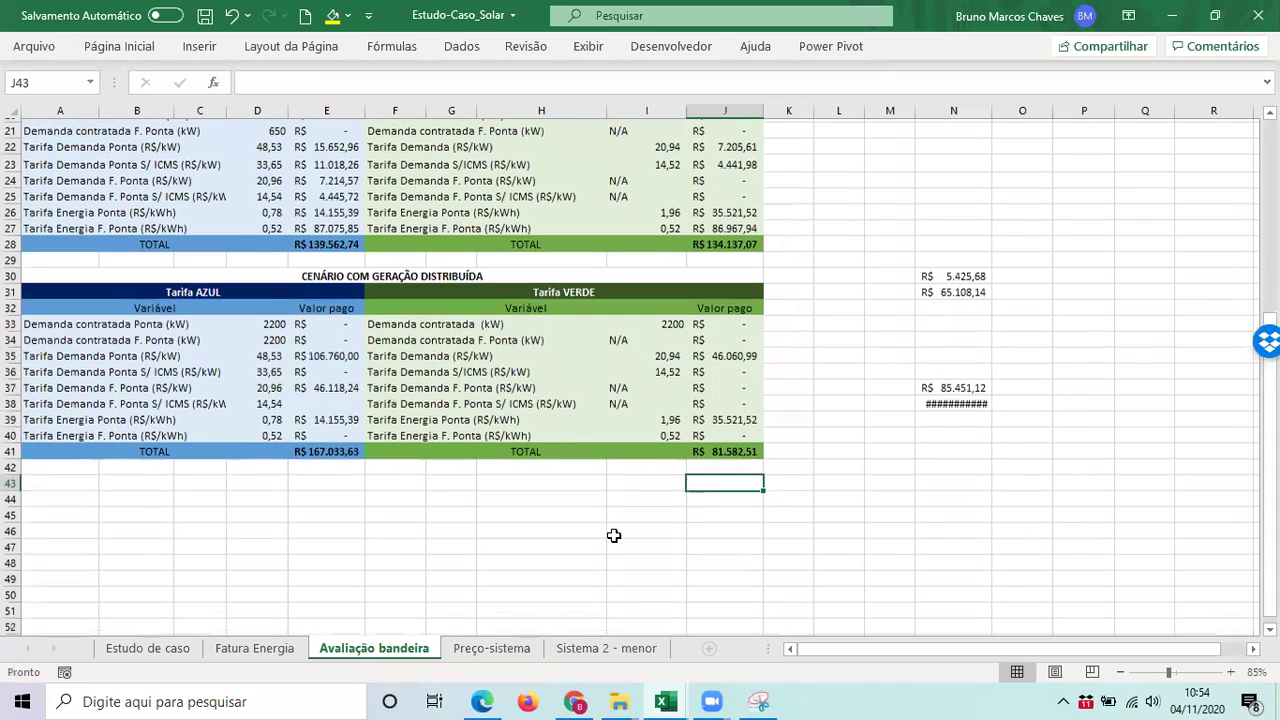
pyautogui.scroll(-2, 610, 537)
pyautogui.scroll(5, 717, 513)
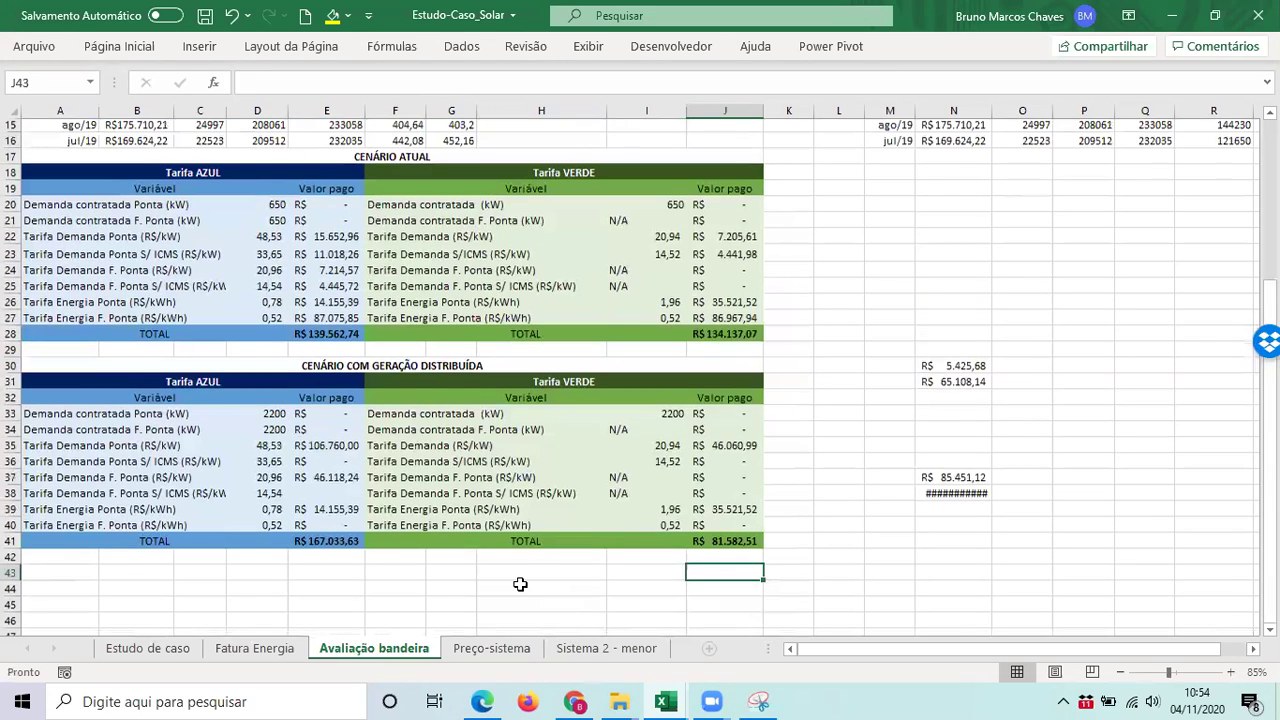
pyautogui.scroll(1, 520, 584)
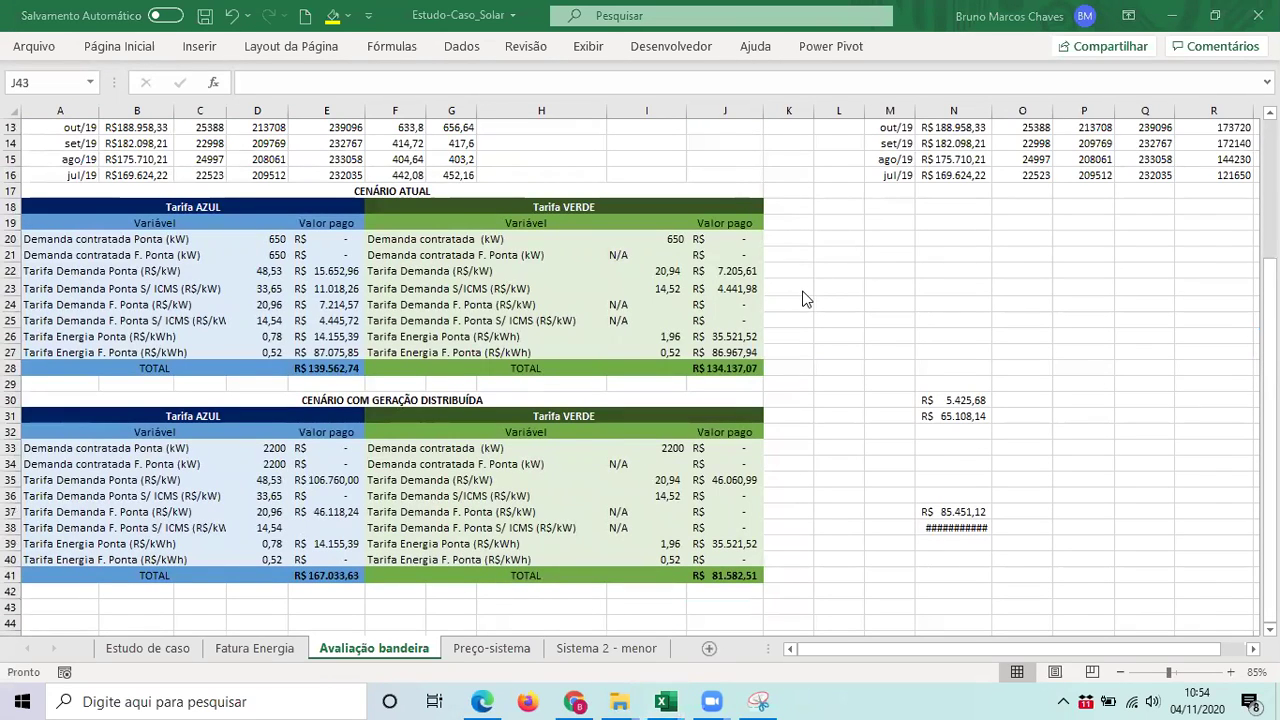
# - Switch to Chrome, search Google for "fortaleza maps" and open the Fortaleza location in Google Maps
pyautogui.hotkey('alt', 'Tab')
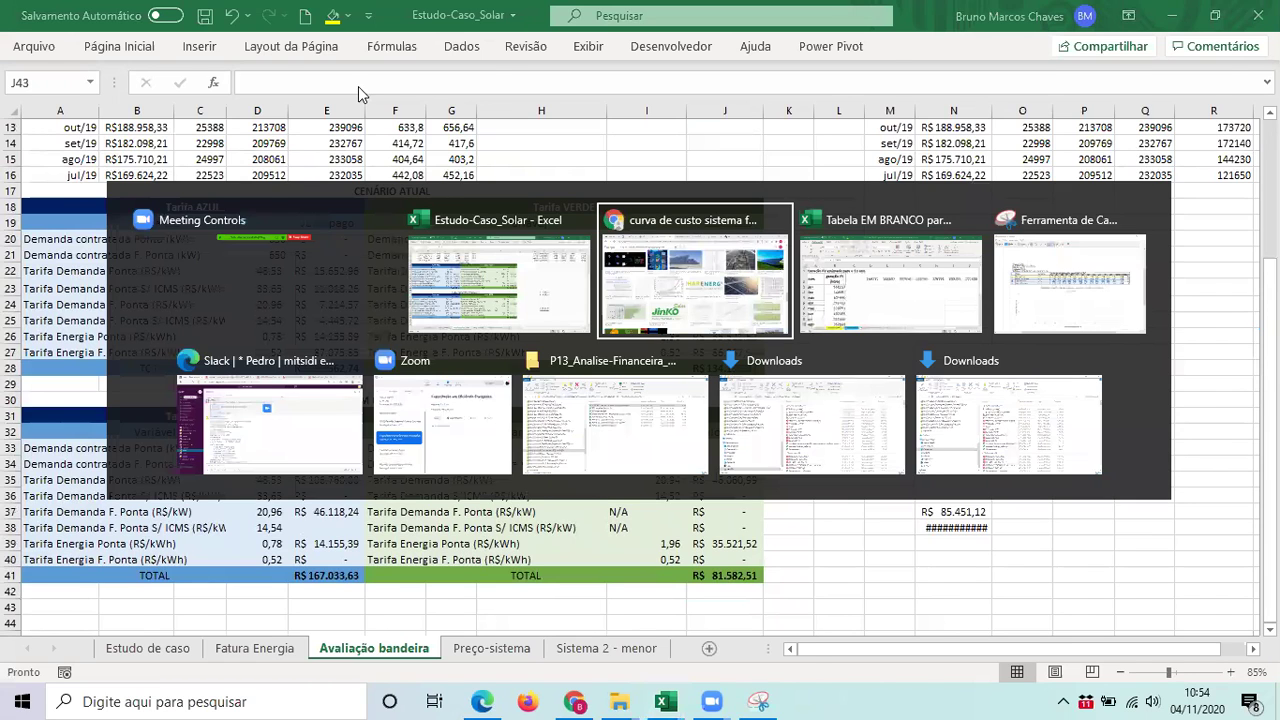
pyautogui.write('fortaleza ')
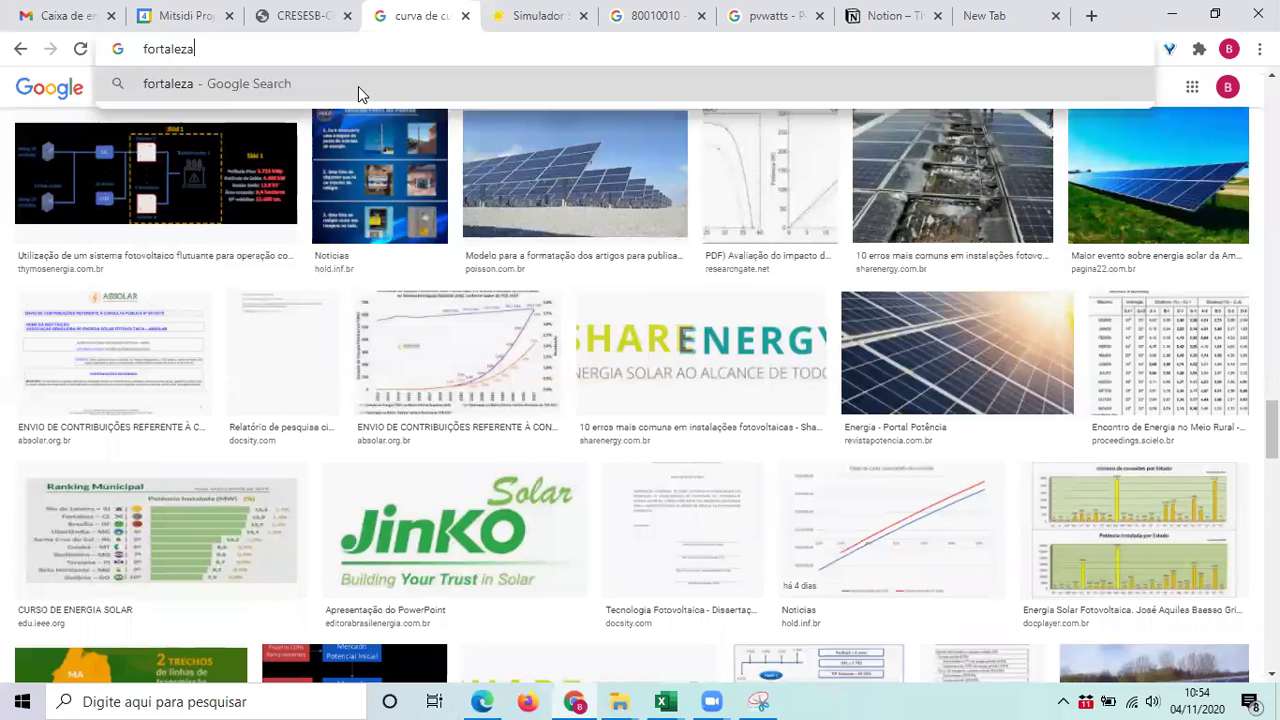
pyautogui.write('maps7')
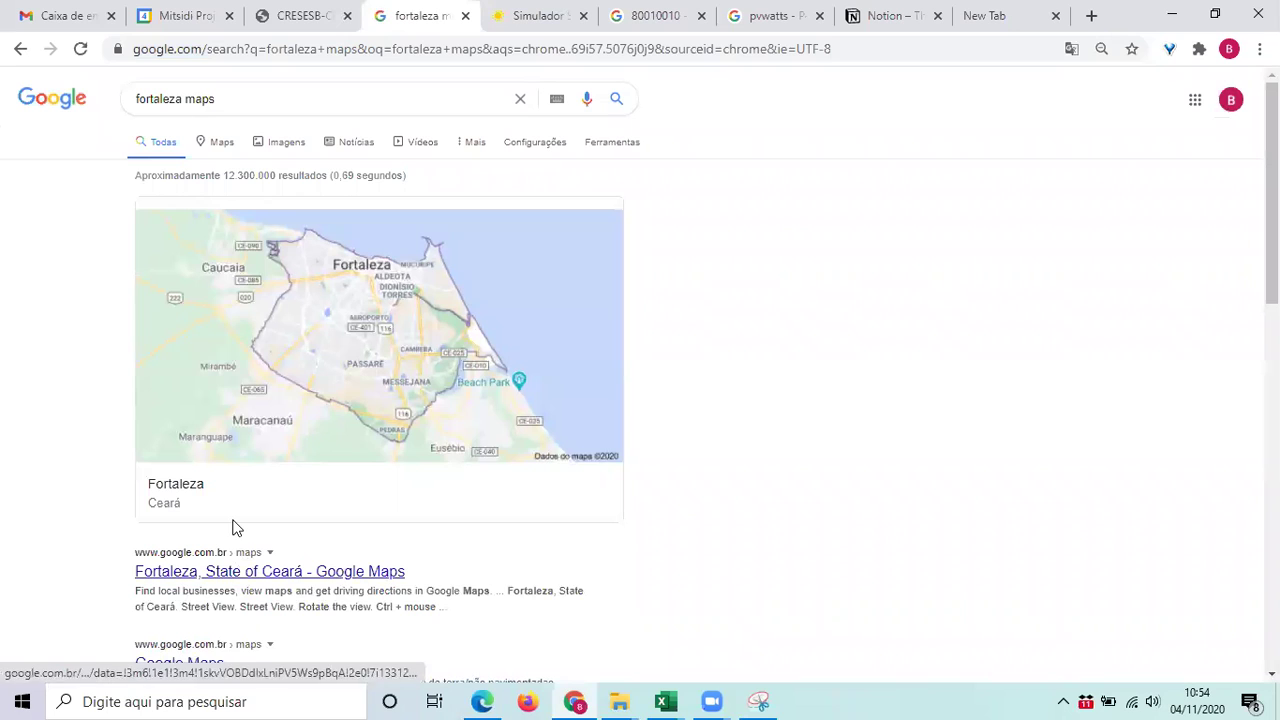
pyautogui.click(236, 512)
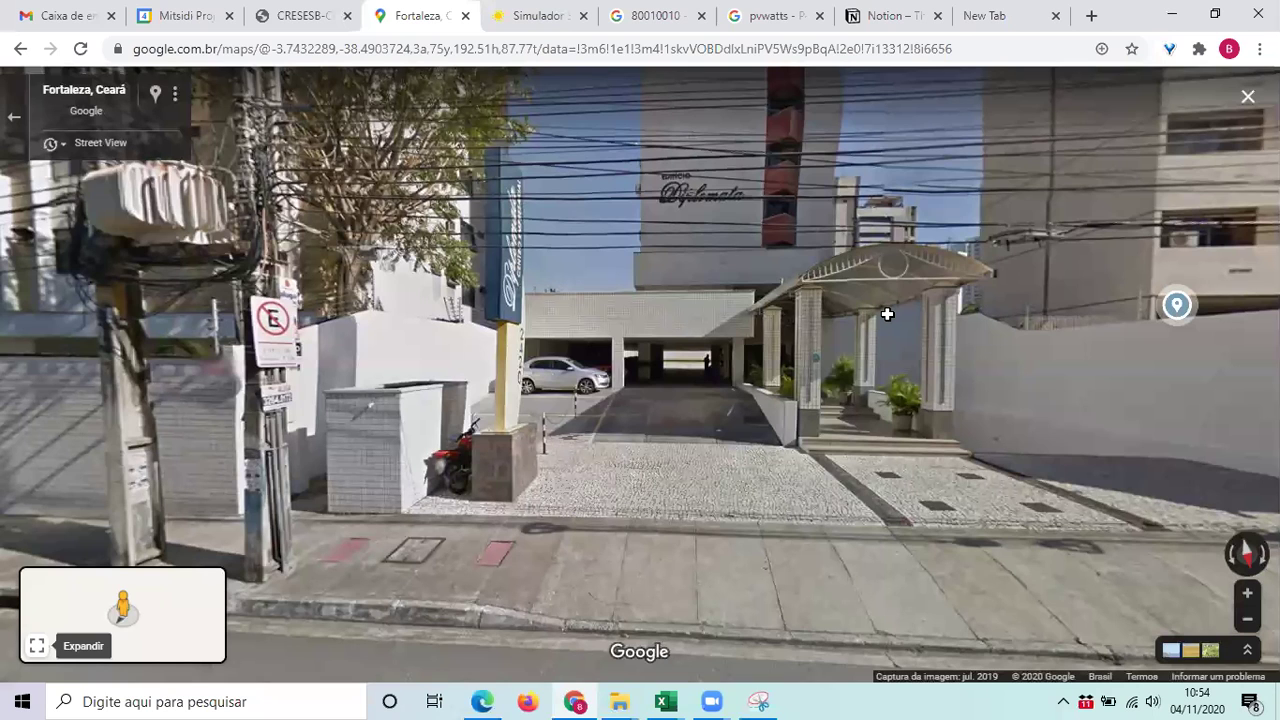
# - Take Fortaleza's coordinates from the map address and search CRESESB SunData for latitude 3.74 Sul and longitude 38.49 Oeste
pyautogui.hotkey('alt', 'Tab')
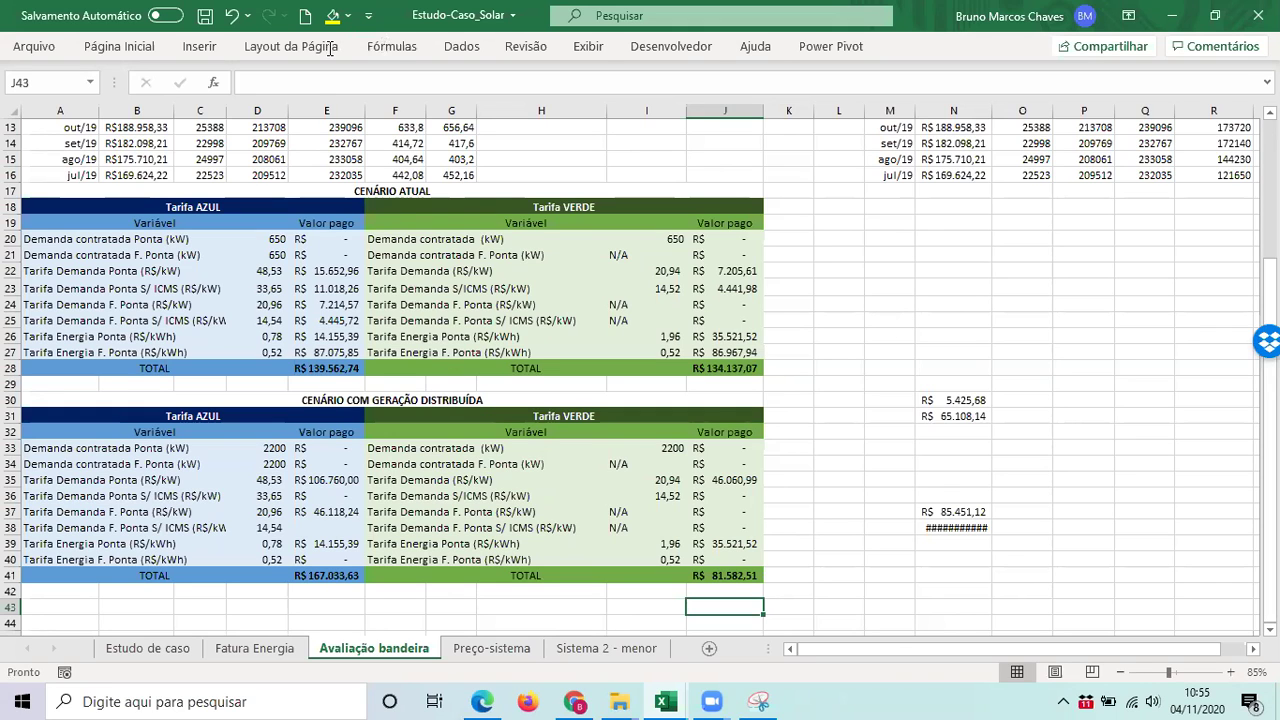
pyautogui.hotkey('alt', 'Tab')
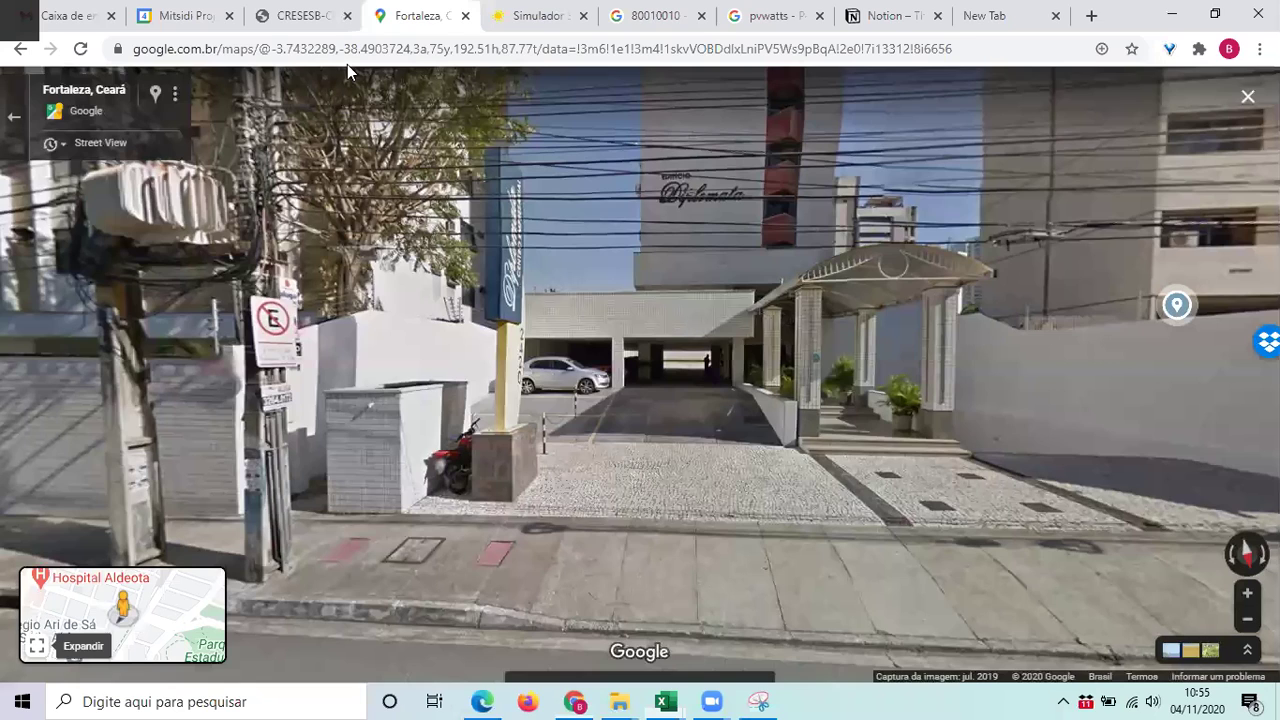
pyautogui.doubleClick(347, 48)
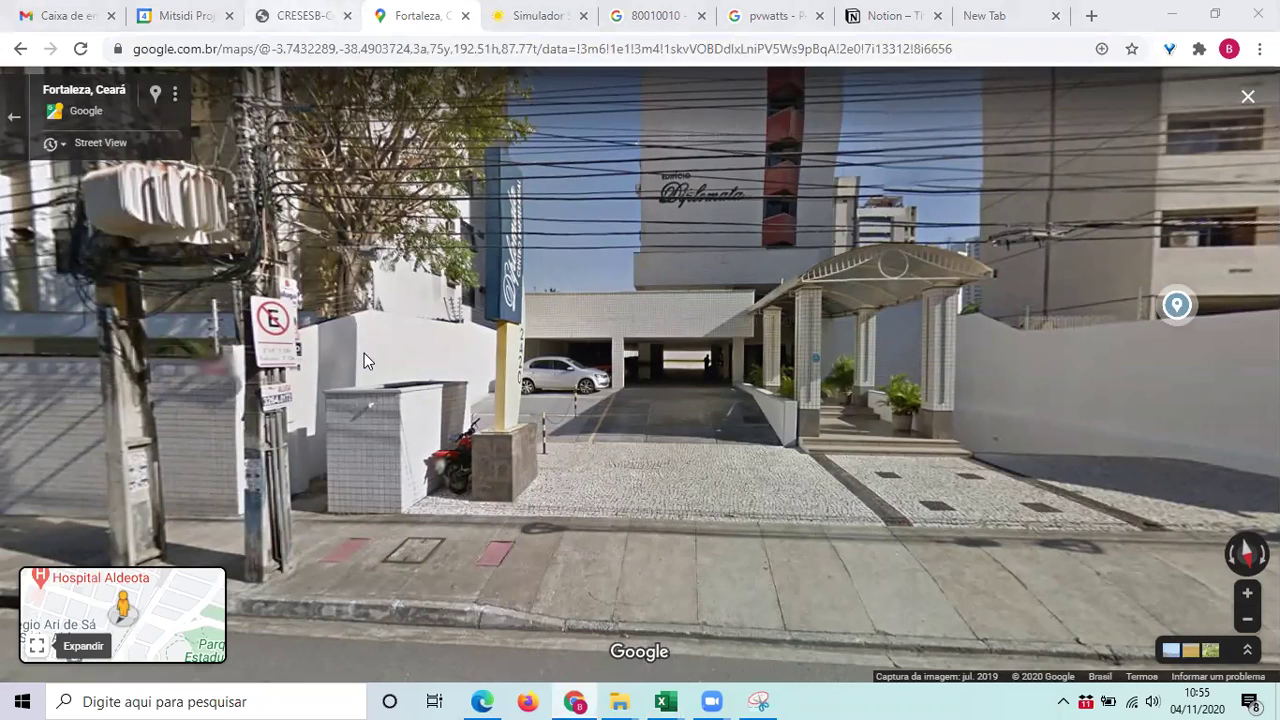
pyautogui.hotkey('ctrl', 'shift', 'Tab')
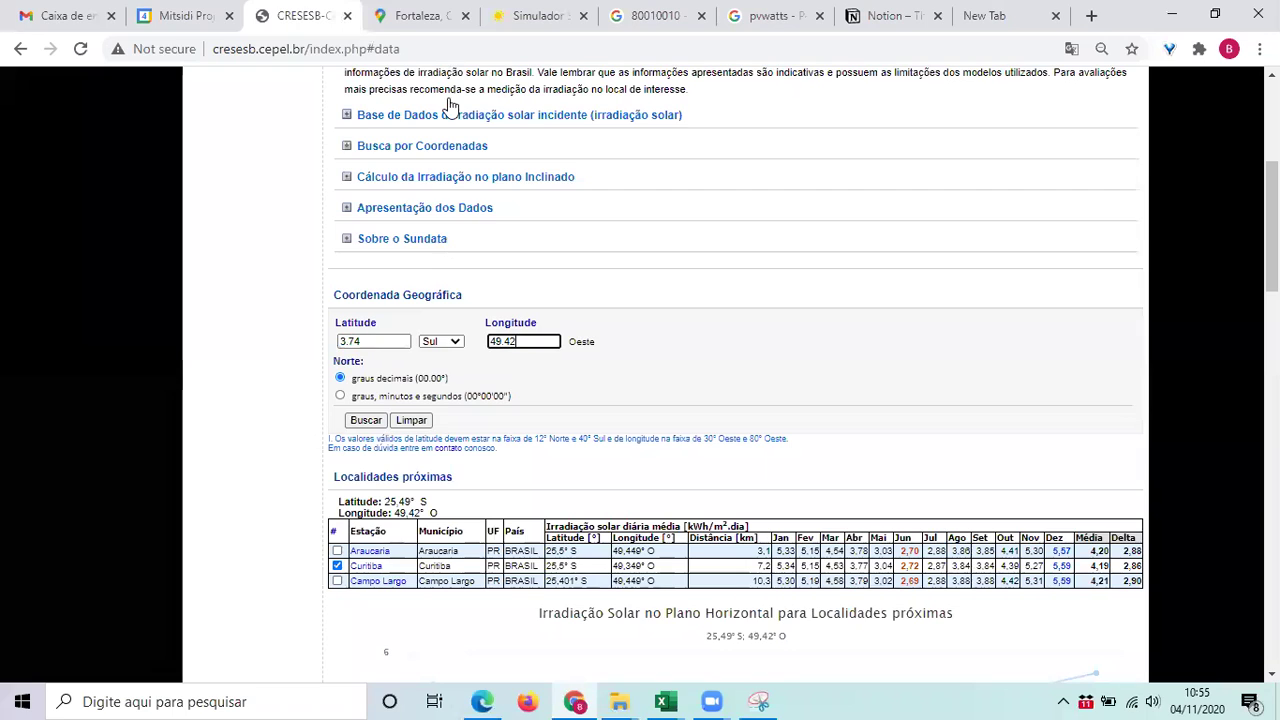
pyautogui.hotkey('ctrl', 'Tab')
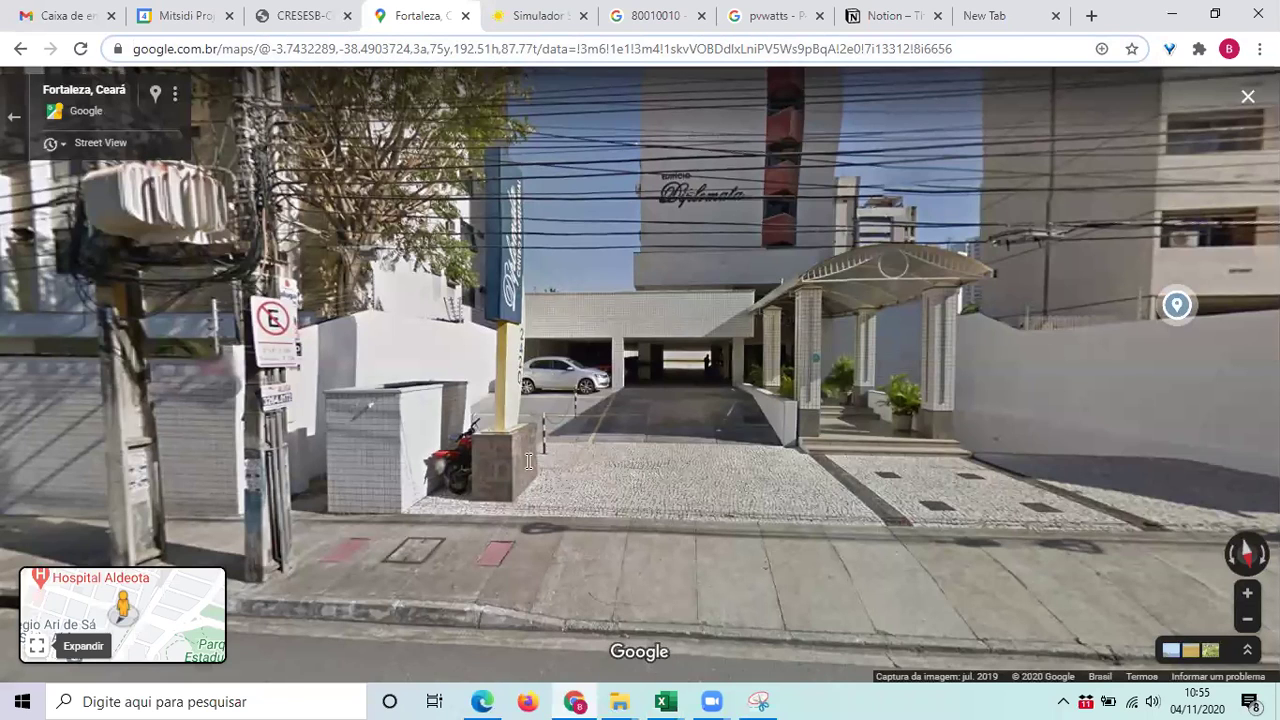
pyautogui.hotkey('ctrl', 'shift', 'Tab')
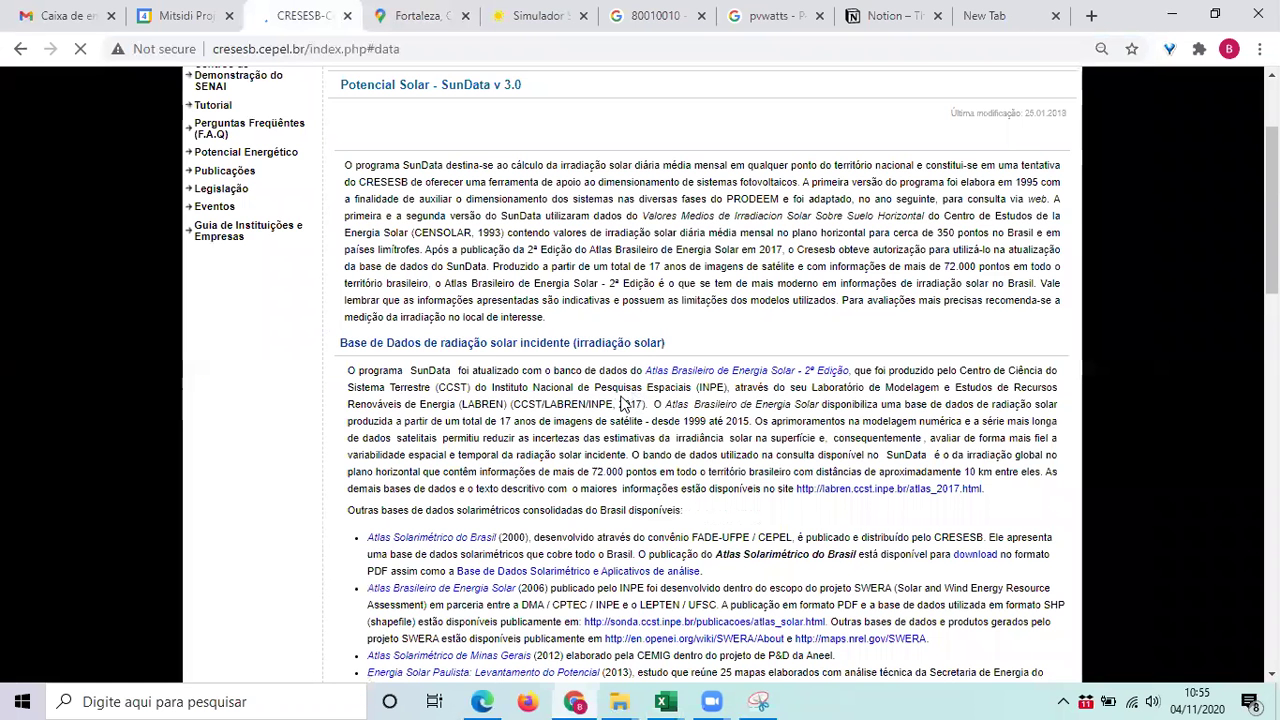
# - In the Fortaleza station's inclined-plane table, keep only the Maior média anual (3° N) series selected for the chart
pyautogui.scroll(-5, 383, 367)
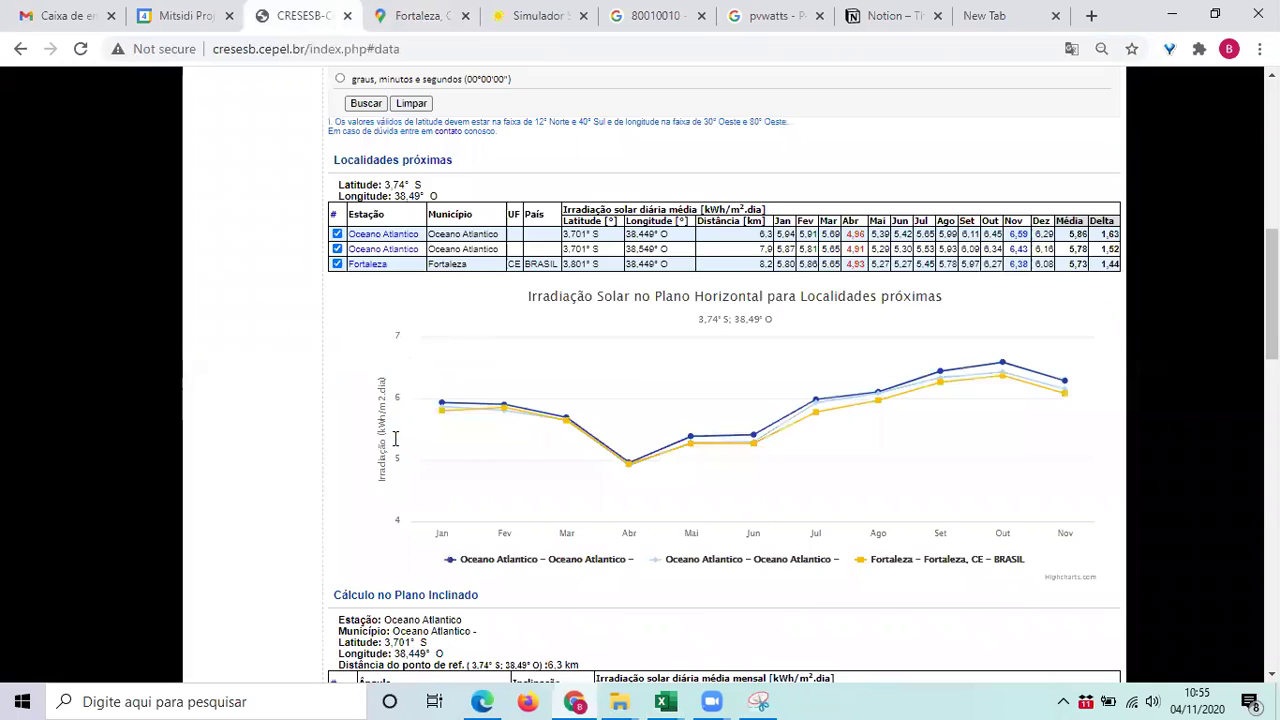
pyautogui.scroll(-7, 396, 440)
pyautogui.scroll(3, 340, 350)
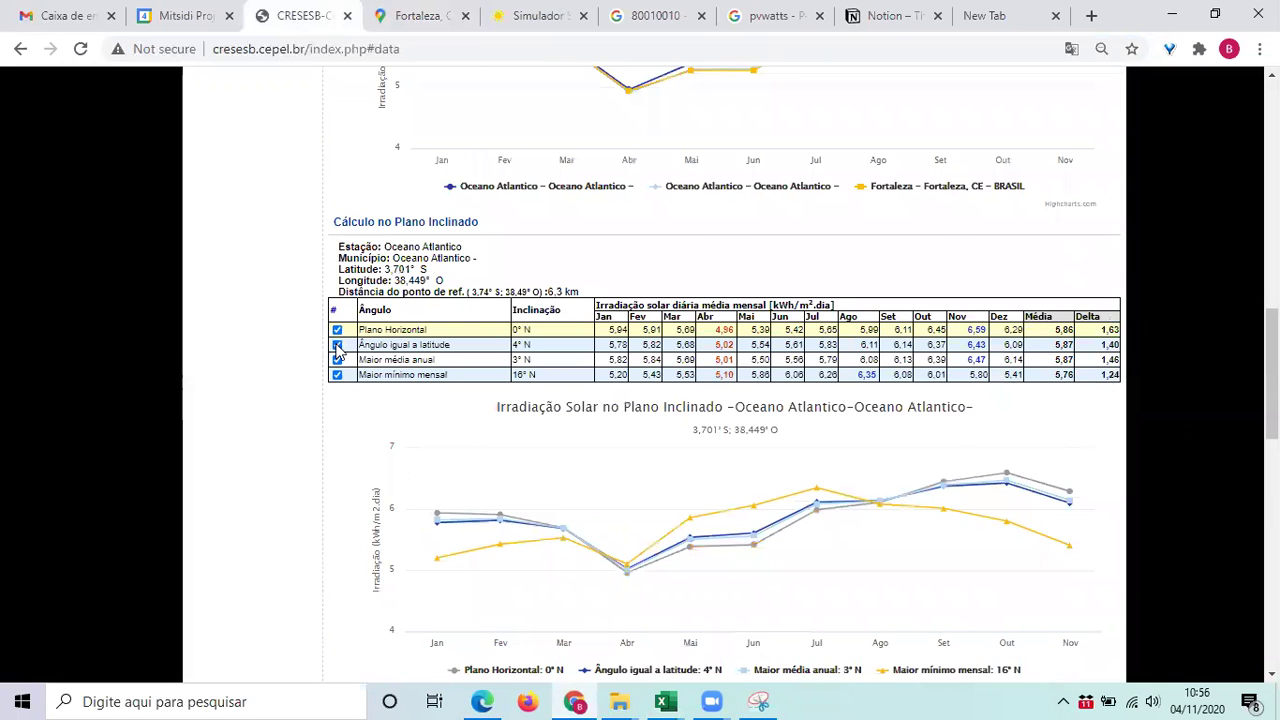
pyautogui.scroll(-4, 337, 349)
pyautogui.click(337, 340)
pyautogui.click(337, 355)
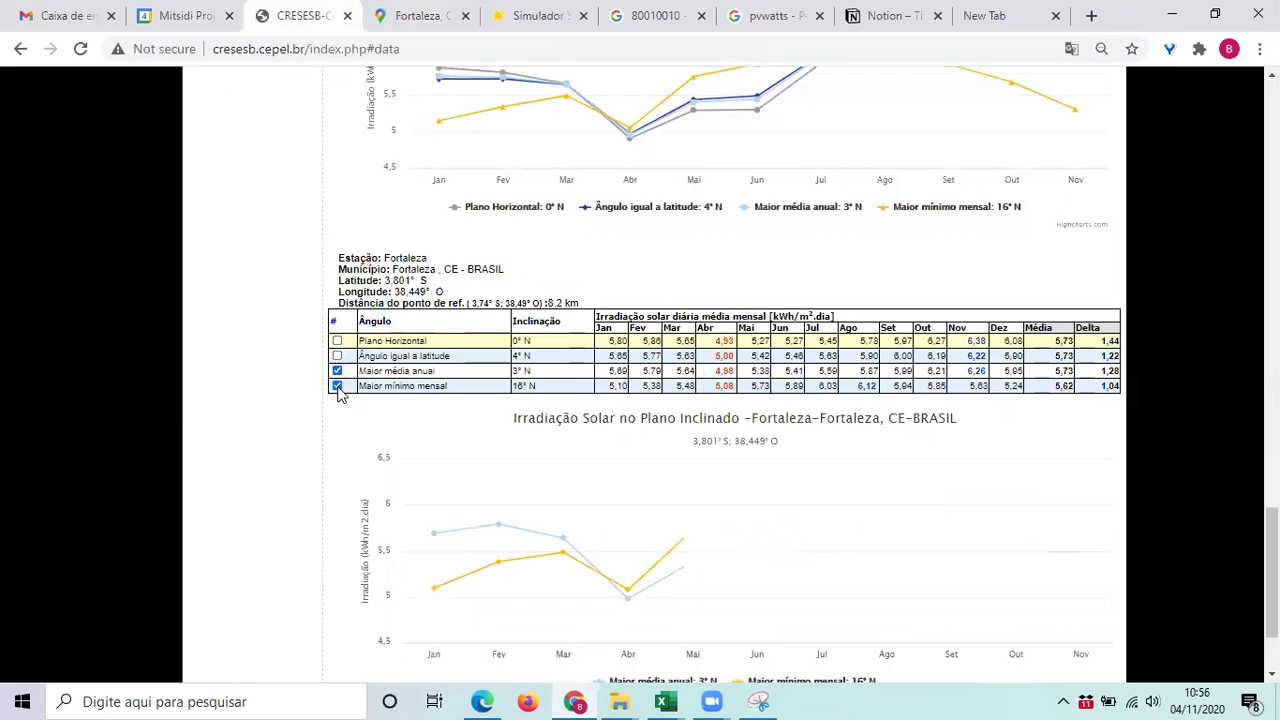
pyautogui.click(338, 386)
# - Copy Fortaleza's January to December Maior média anual irradiation values into the kWh/m².dia row of the Estudo de caso sheet in Excel and review the results
pyautogui.moveTo(606, 372); pyautogui.dragTo(920, 566)
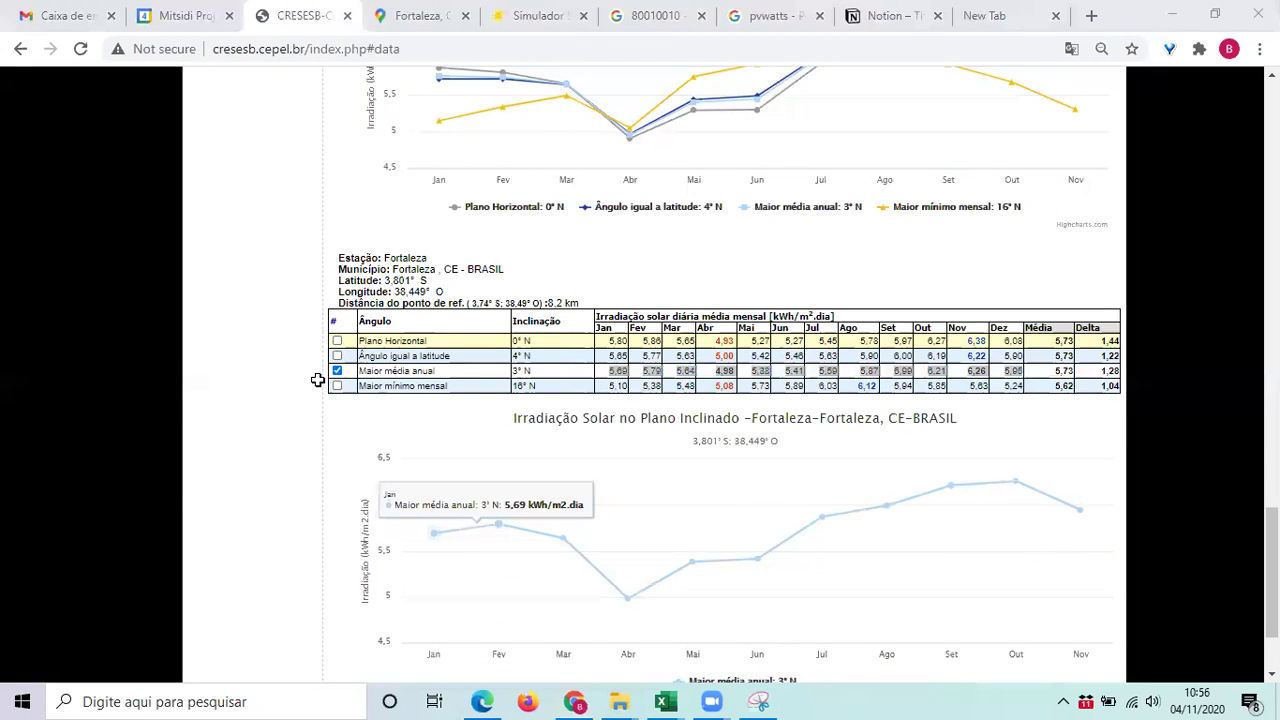
pyautogui.hotkey('alt', 'Tab')
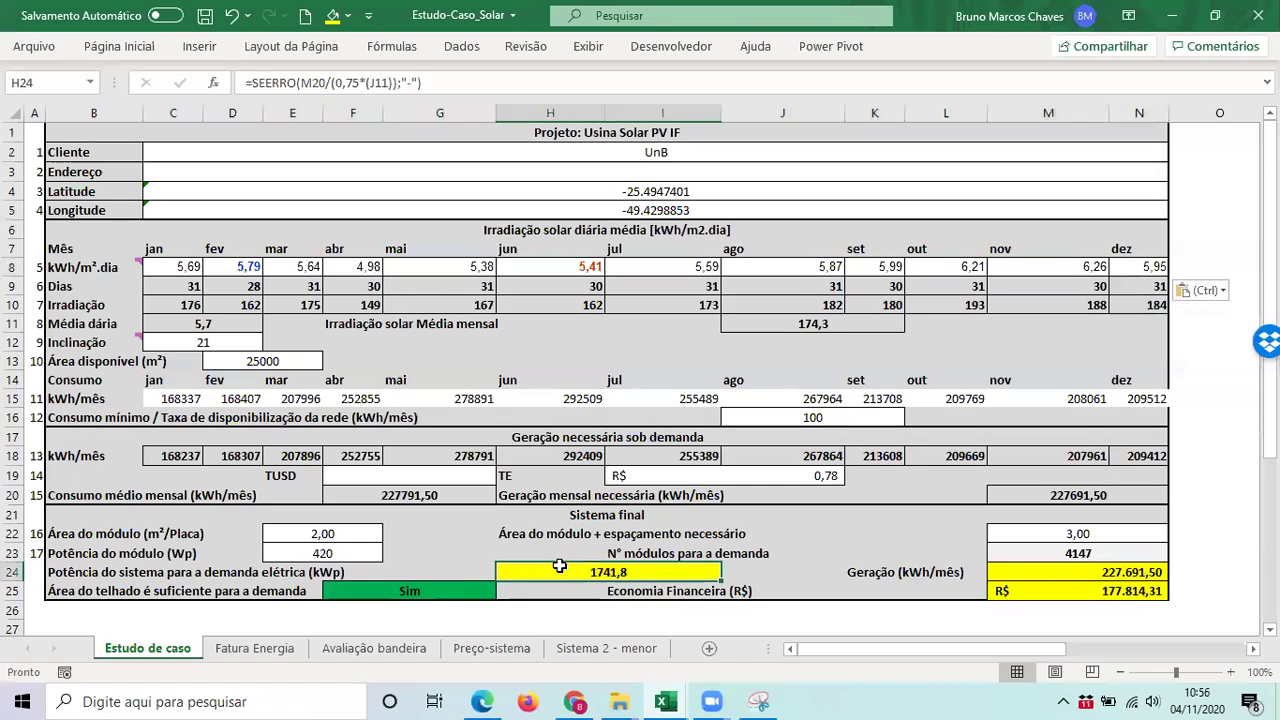
pyautogui.scroll(-3, 732, 468)
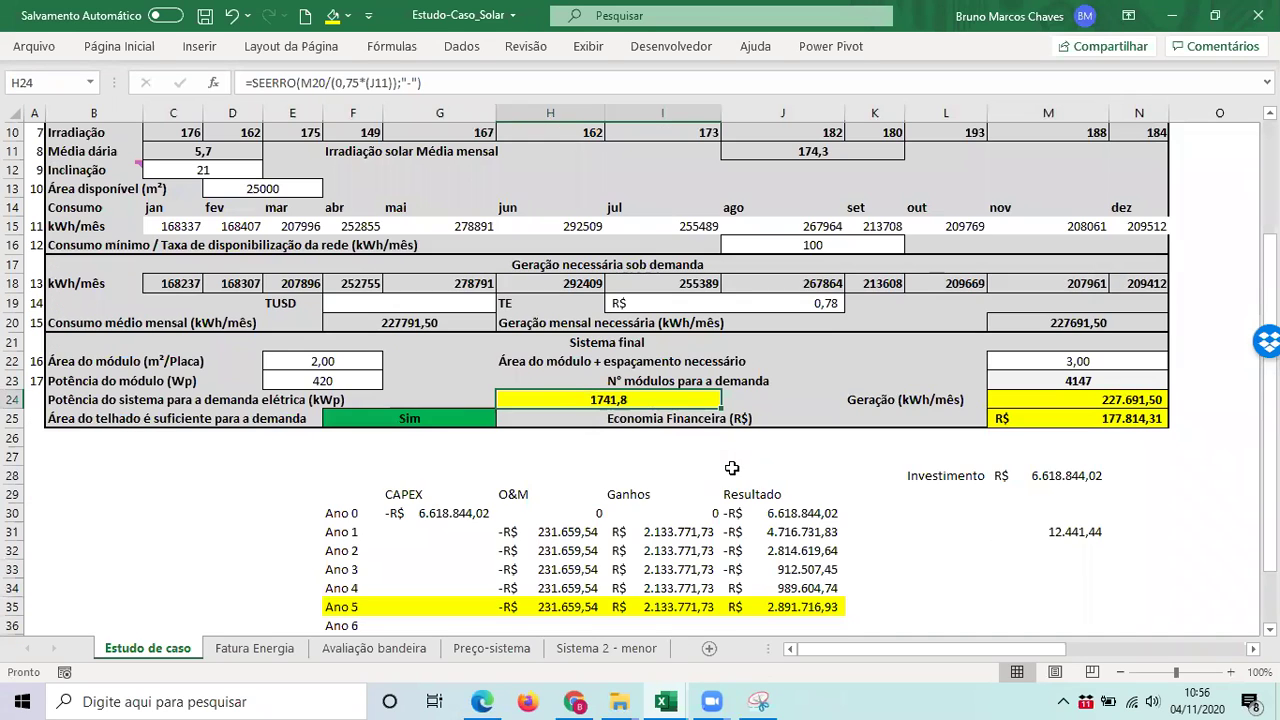
# - Undo the Fortaleza irradiation paste, then enter 2274,1 in J26 and label it Curitiba in I26
pyautogui.hotkey('ctrl', 'z')
pyautogui.click(733, 471)
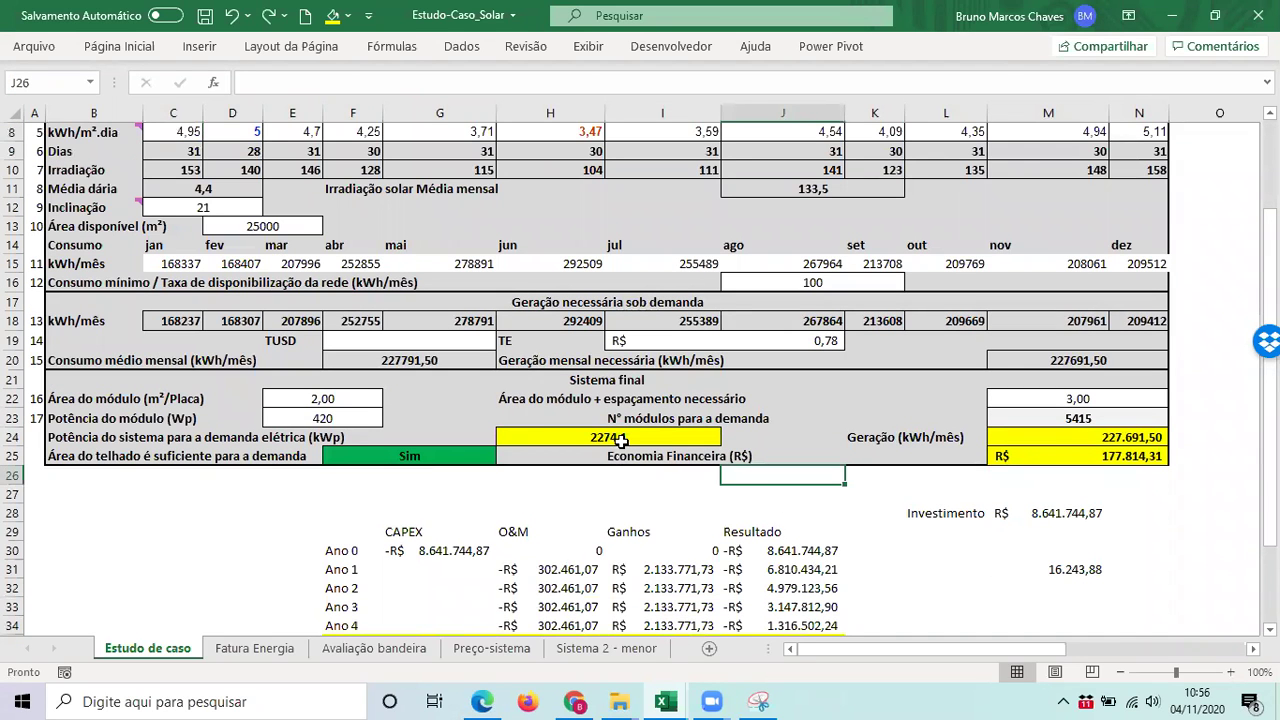
pyautogui.write('2274,1')
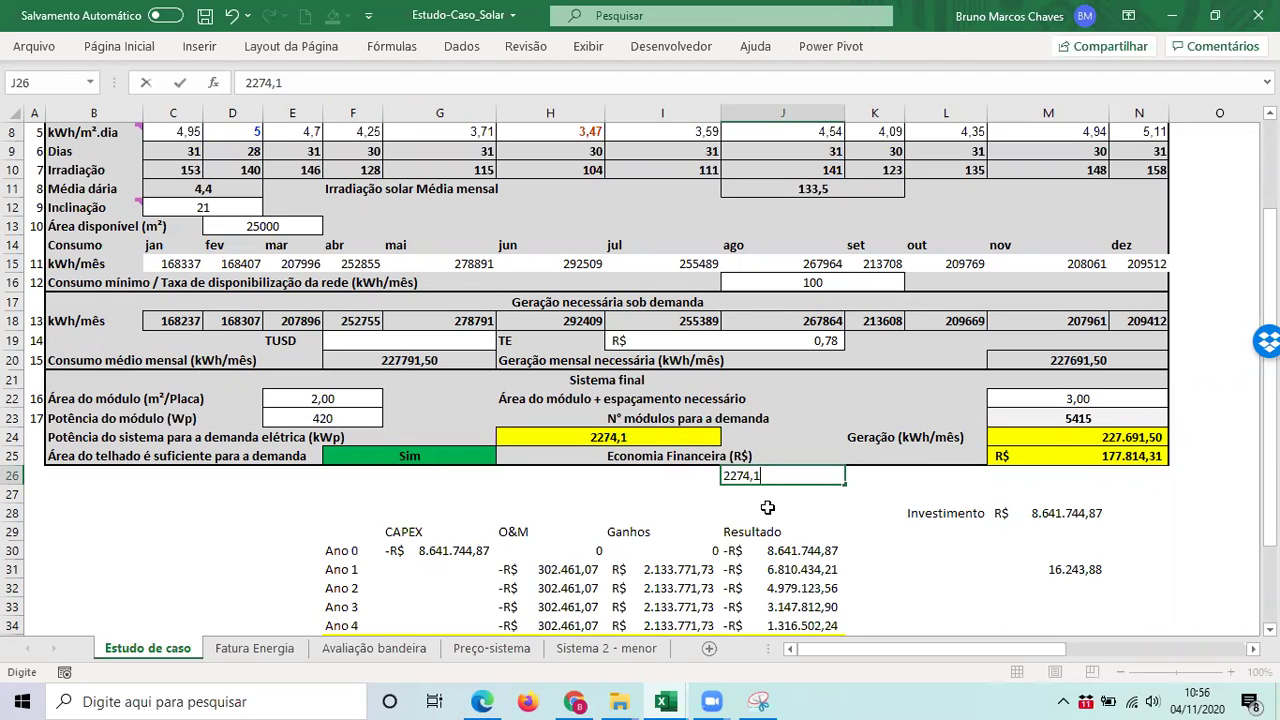
pyautogui.press('Left')
pyautogui.write('Cu')
pyautogui.write('rito')
pyautogui.press('BackSpace')
pyautogui.write('iba')
pyautogui.press('Return')
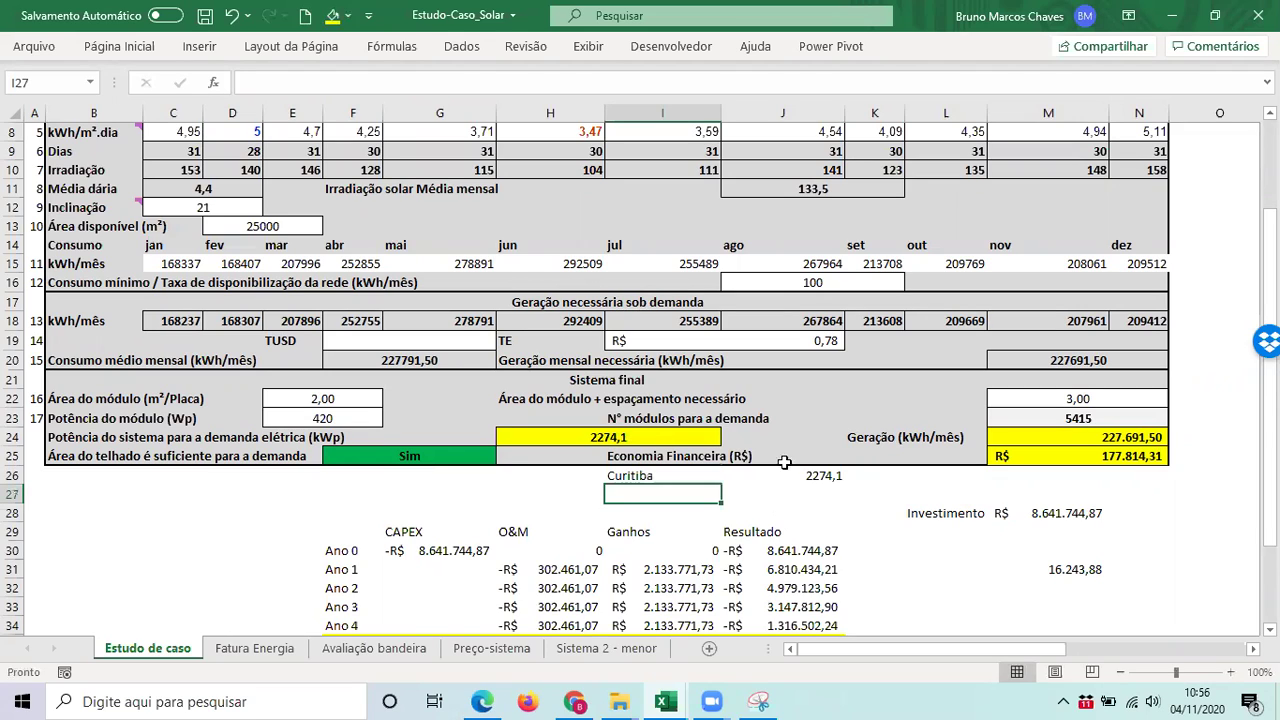
# - Label I27 Fortaleza, put Fortaleza's irradiation values back in the kWh/m².dia row, and enter the system power 1741,8 in J27
pyautogui.write('Fortale')
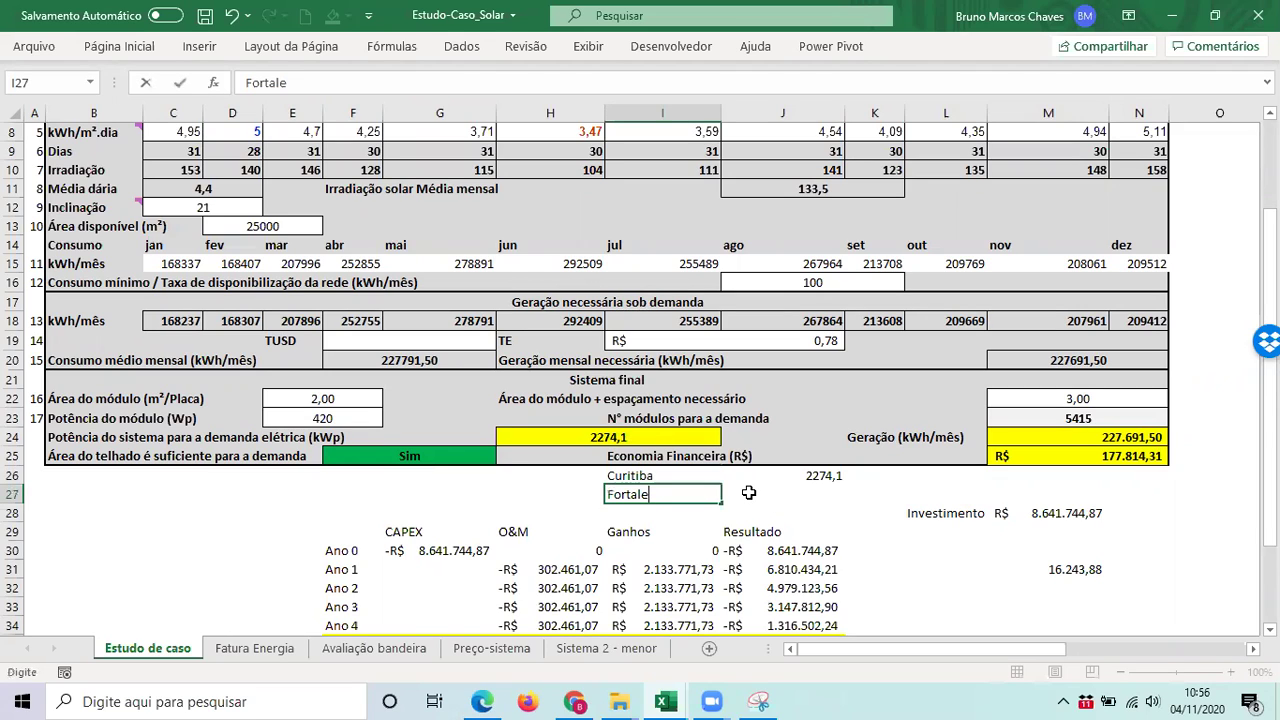
pyautogui.write('za')
pyautogui.press('Return')
pyautogui.press('Up')
pyautogui.press('Right')
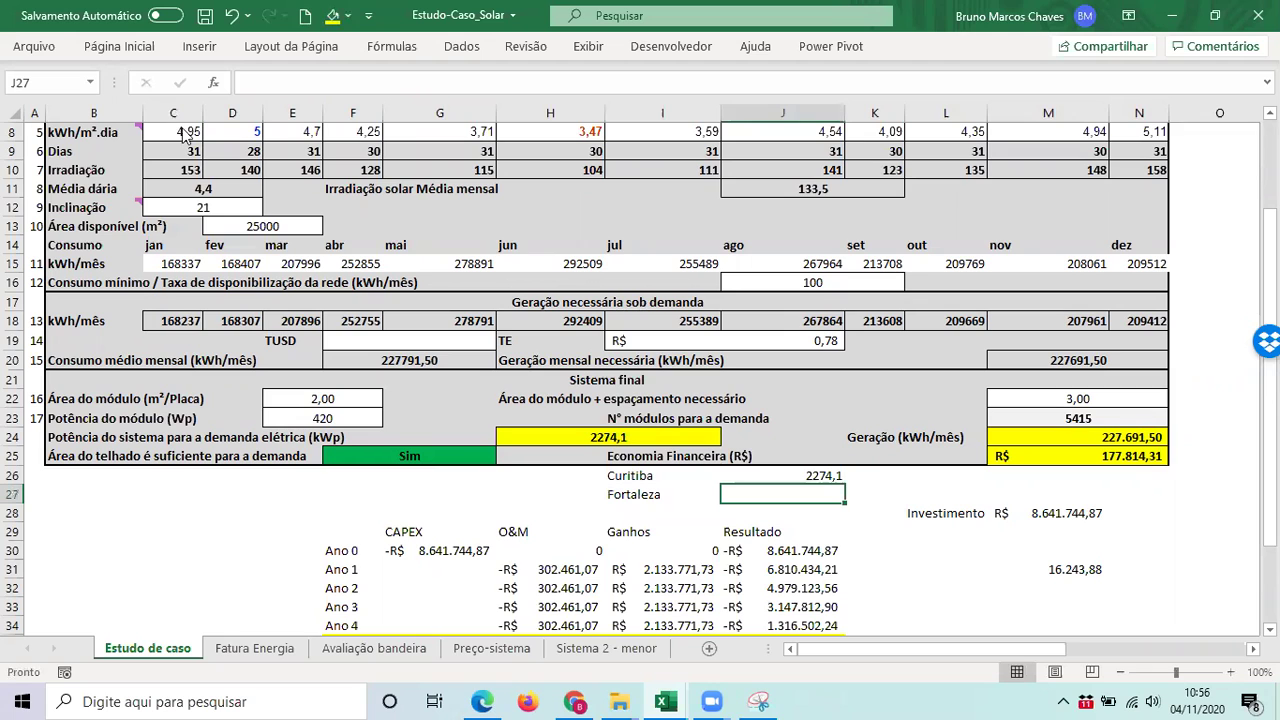
pyautogui.hotkey('alt', 'Tab')
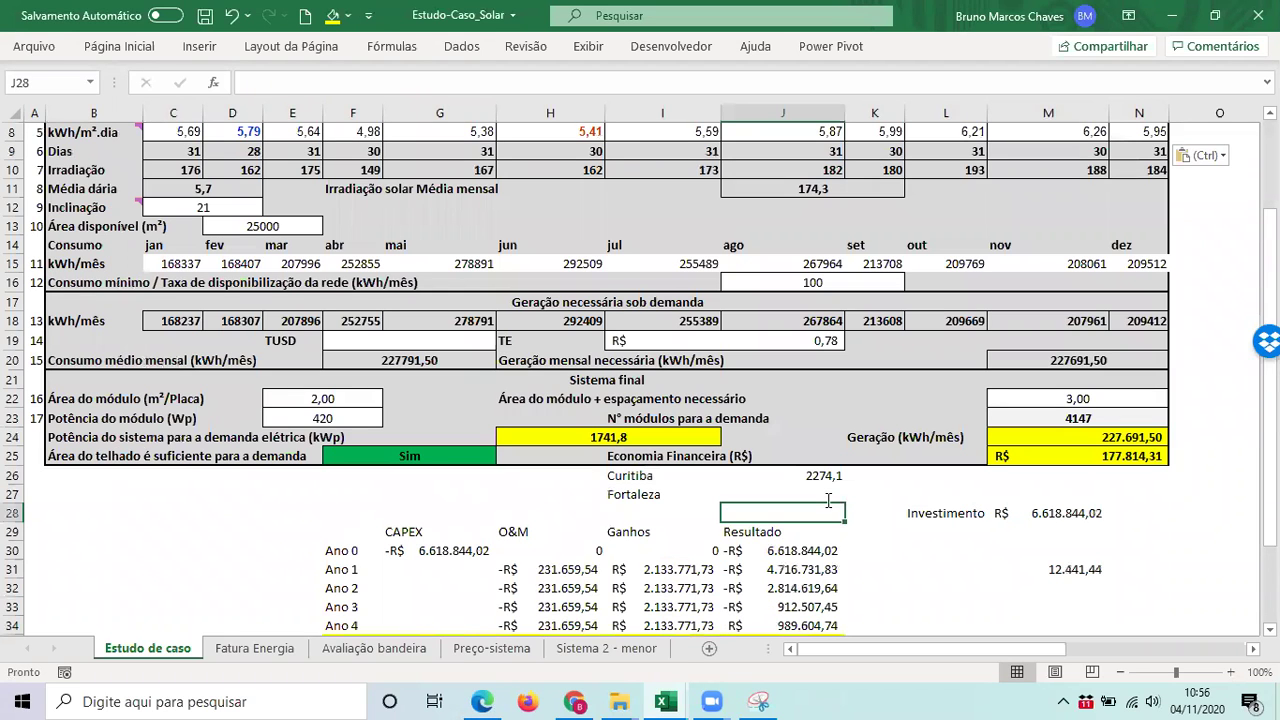
pyautogui.click(828, 500)
pyautogui.write('1741')
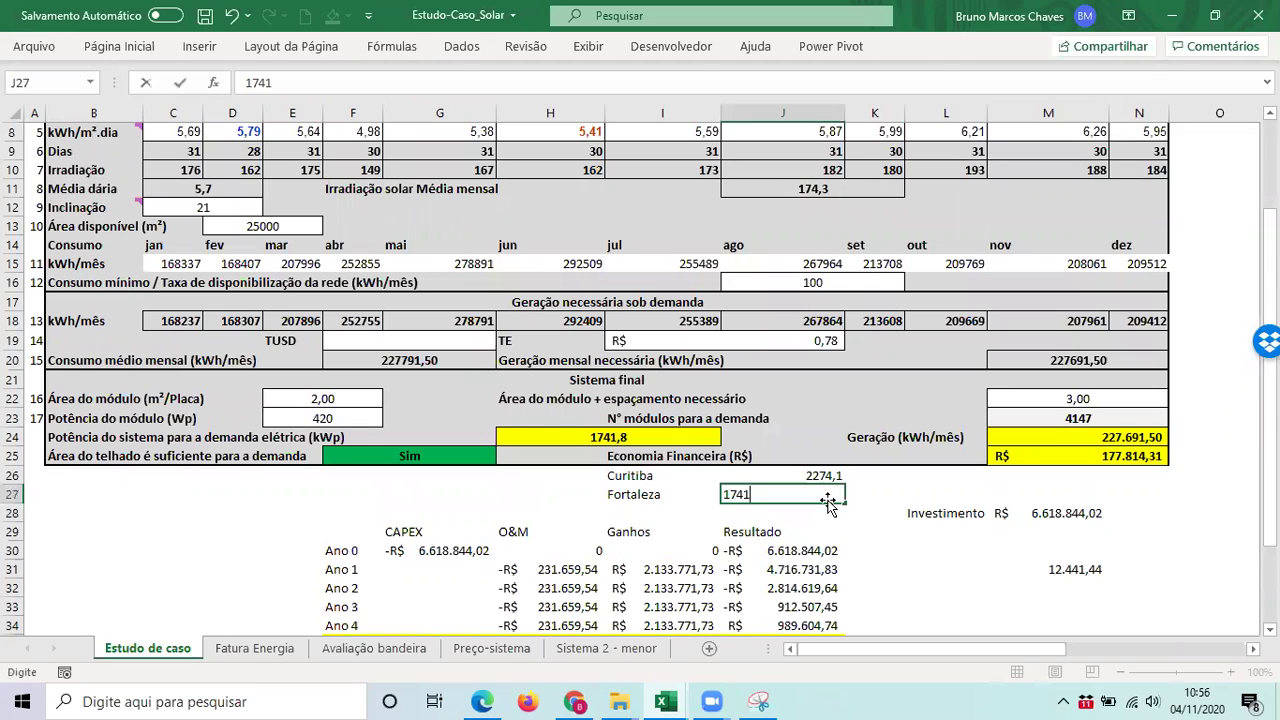
pyautogui.write(',8')
pyautogui.press('Return')
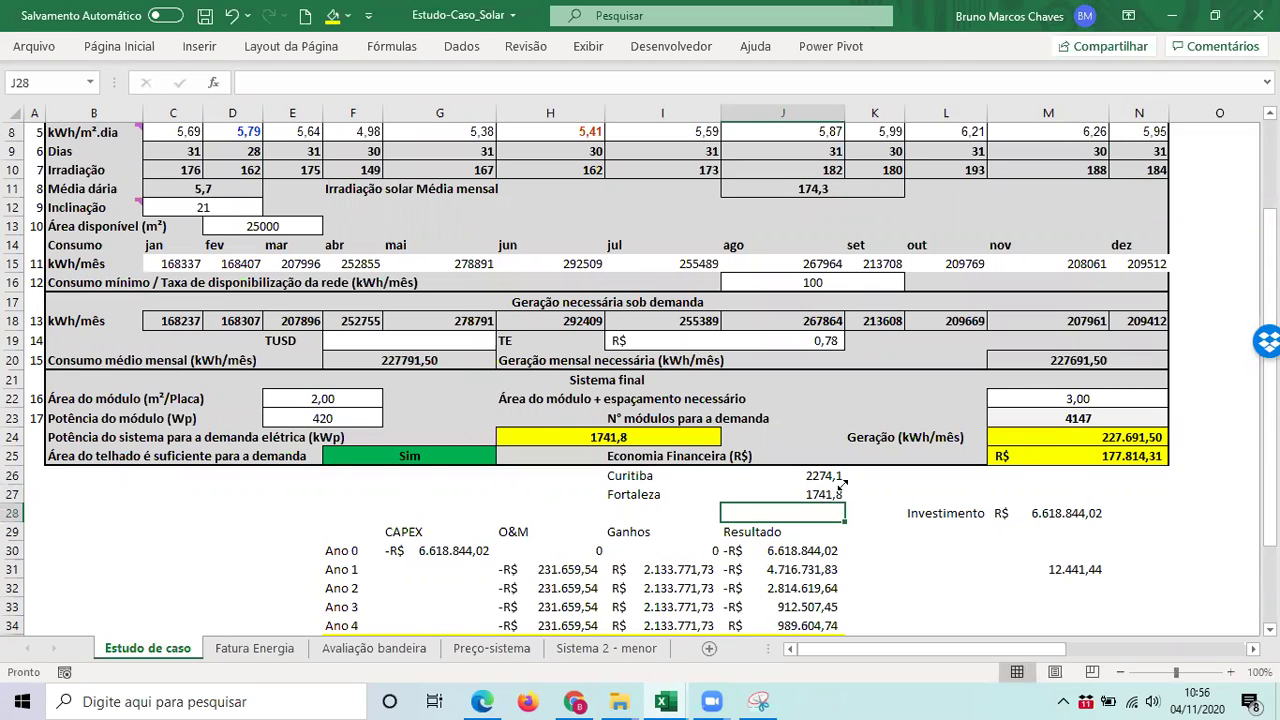
# - Calculate the ratio of Fortaleza's system power to Curitiba's in J28 with =J27/J26
pyautogui.write('=')
pyautogui.click(843, 492)
pyautogui.write('/')
pyautogui.click(832, 476)
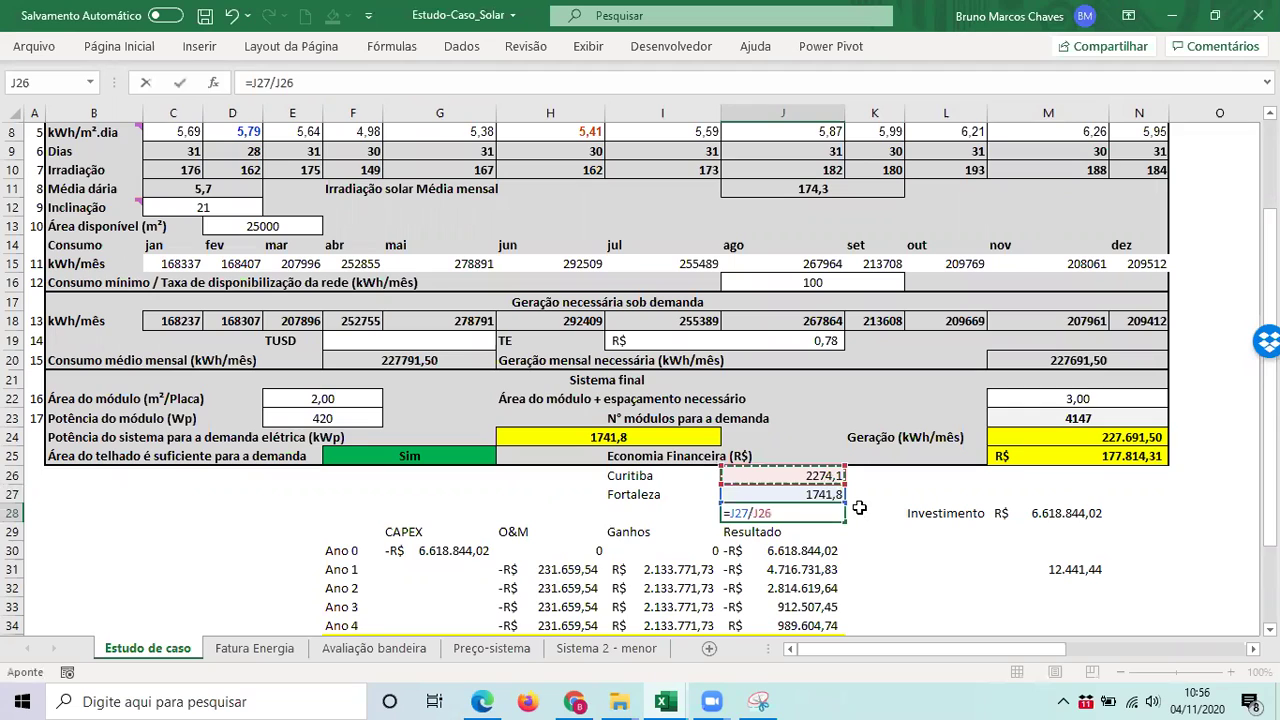
pyautogui.hotkey('shift', 'Return')
pyautogui.press('Down')
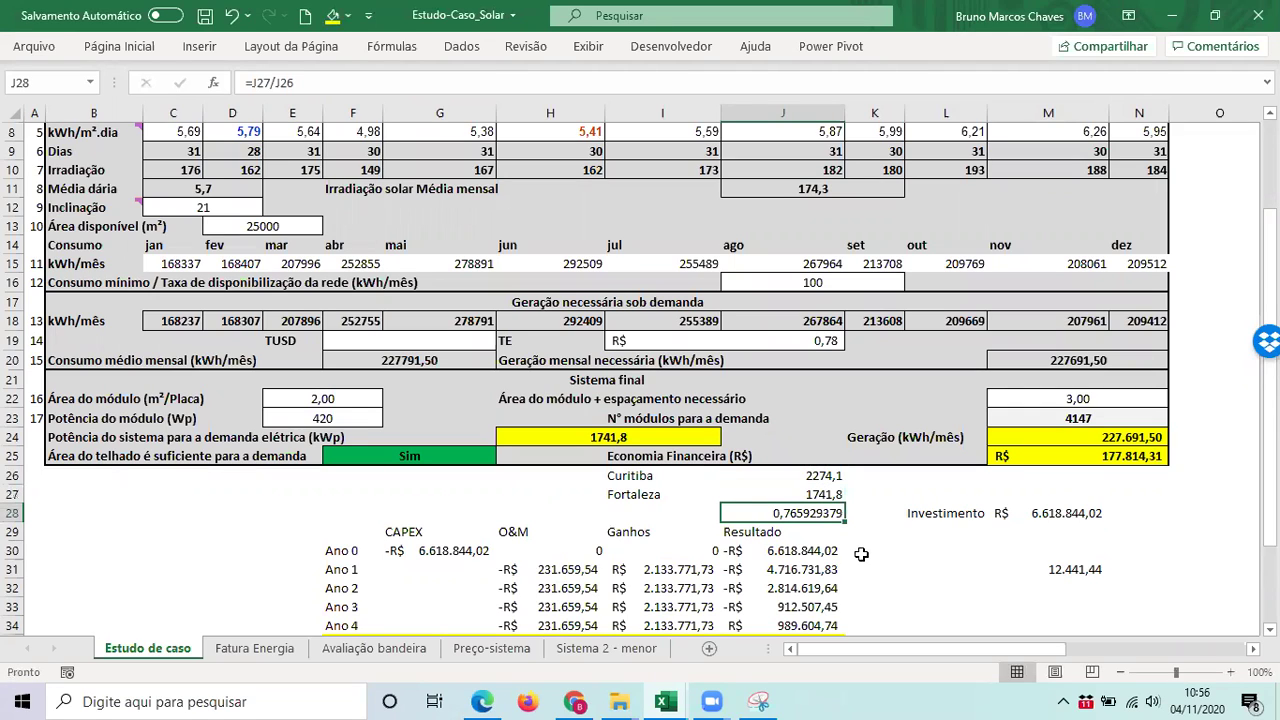
pyautogui.click(904, 508)
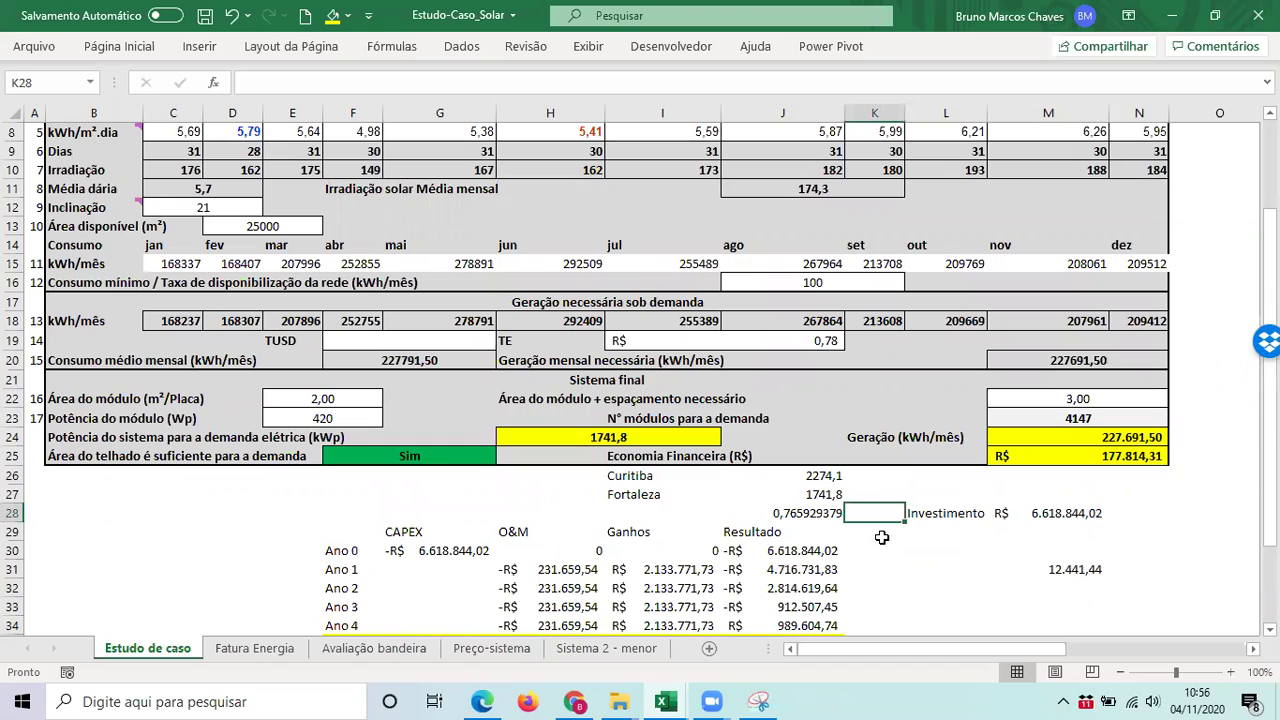
pyautogui.press('Left')
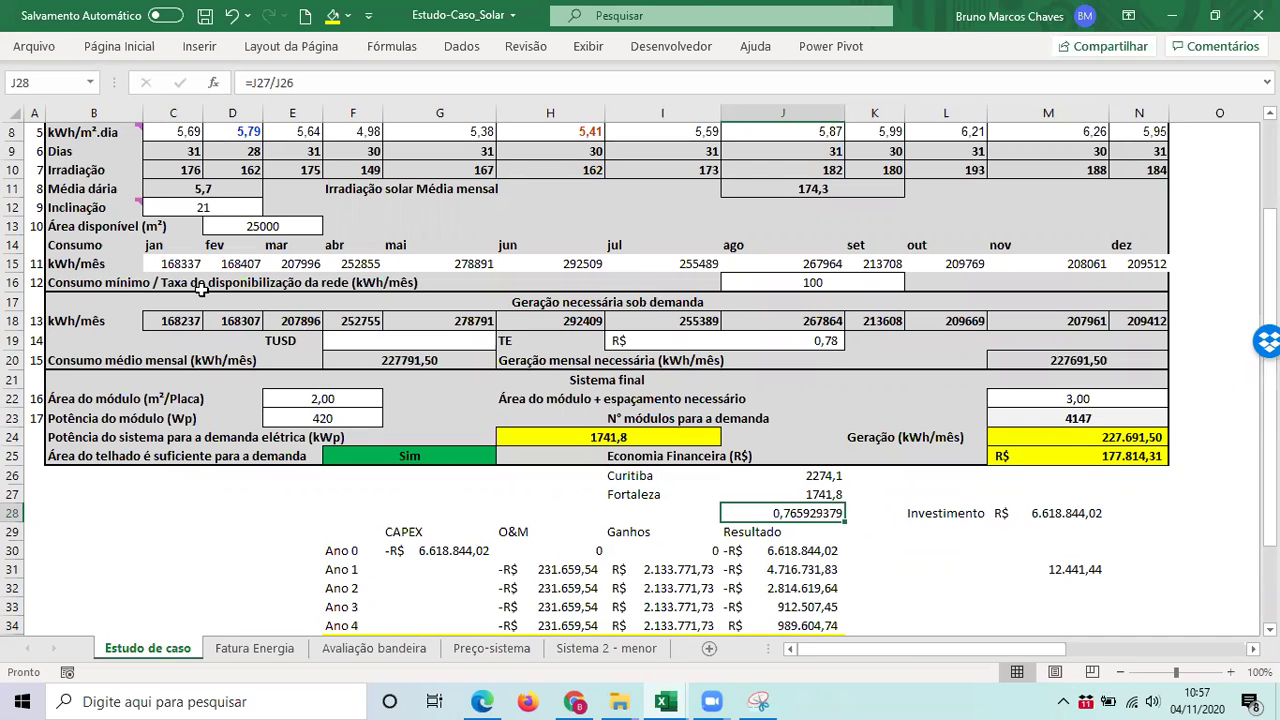
# - Review the irradiation, consumption and final system sections, including the system power and monthly generation cells
pyautogui.scroll(3, 201, 287)
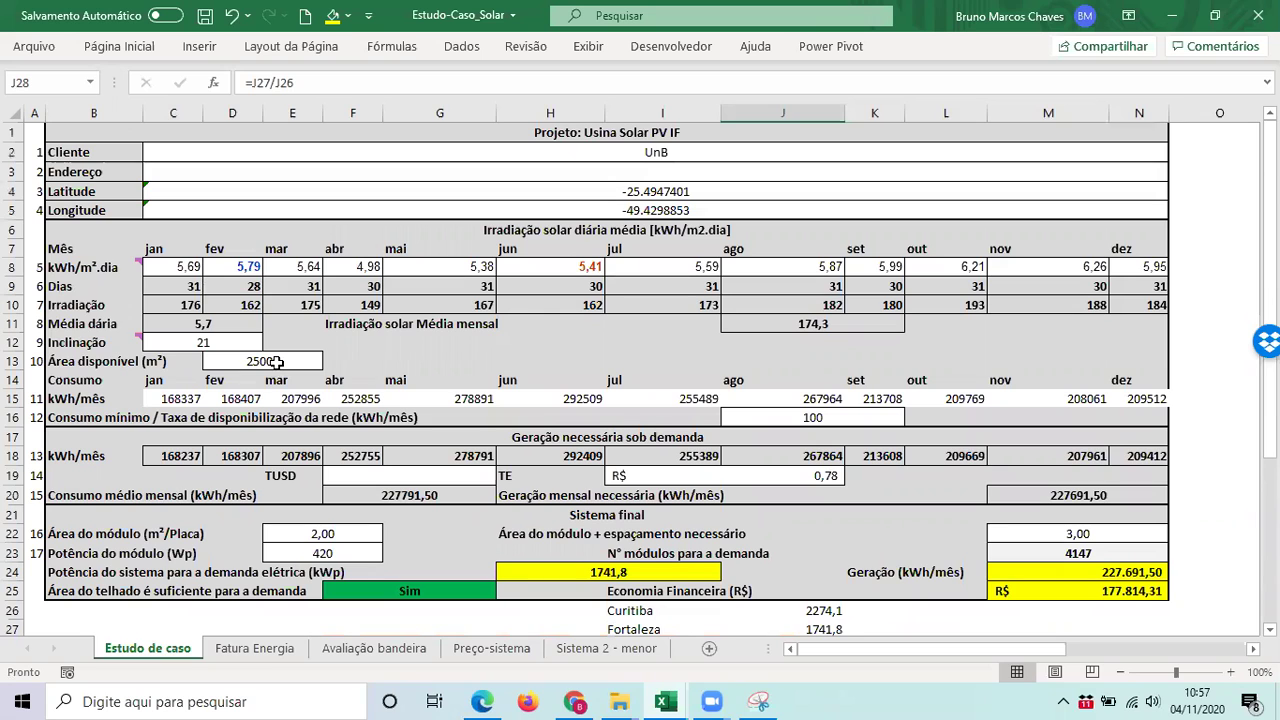
pyautogui.scroll(-1, 276, 362)
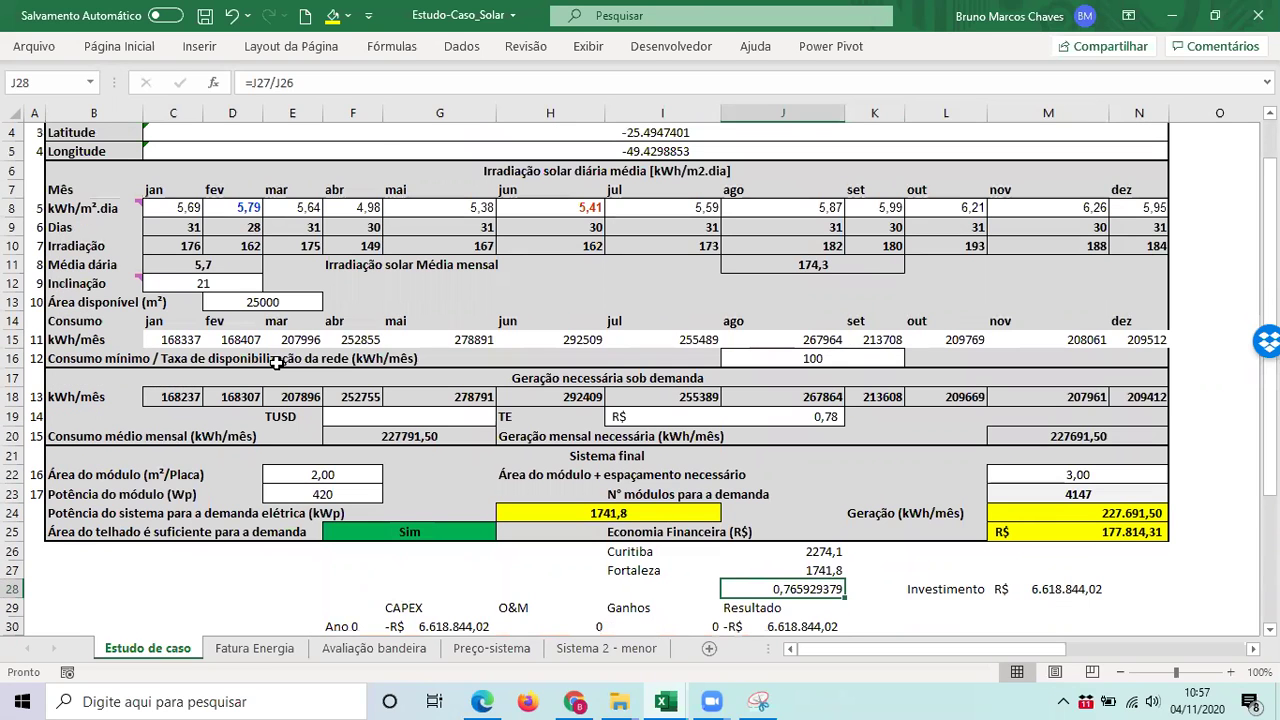
pyautogui.scroll(-1, 276, 362)
pyautogui.scroll(1, 948, 594)
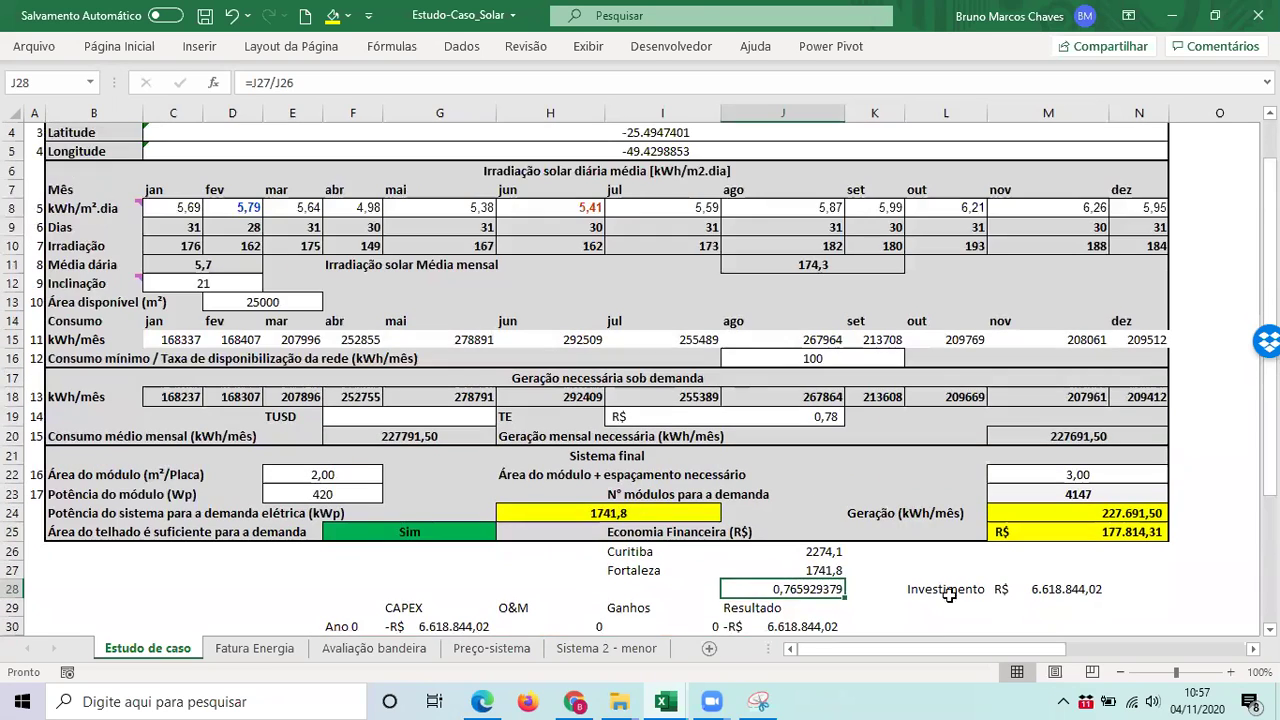
pyautogui.click(700, 510)
pyautogui.press('Right')
pyautogui.press('Right')
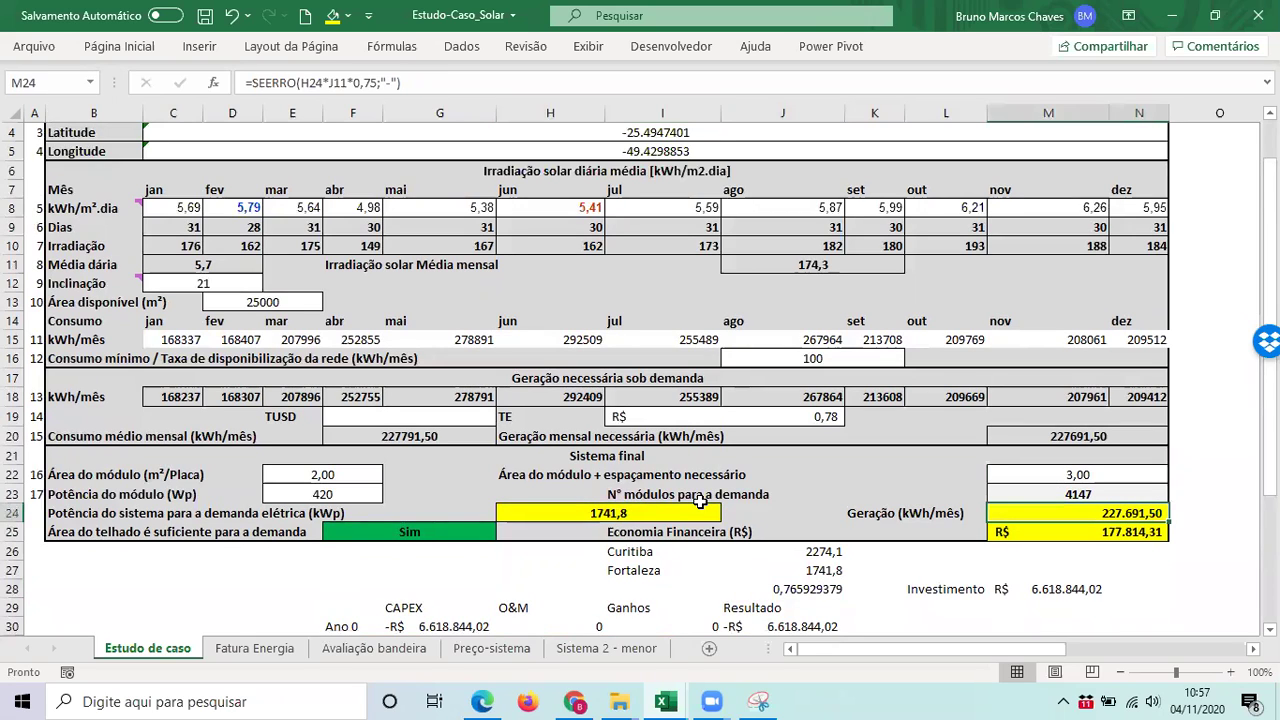
# - Examine the yearly cash-flow results and the investment value against the Fortaleza system data
pyautogui.scroll(-6, 700, 505)
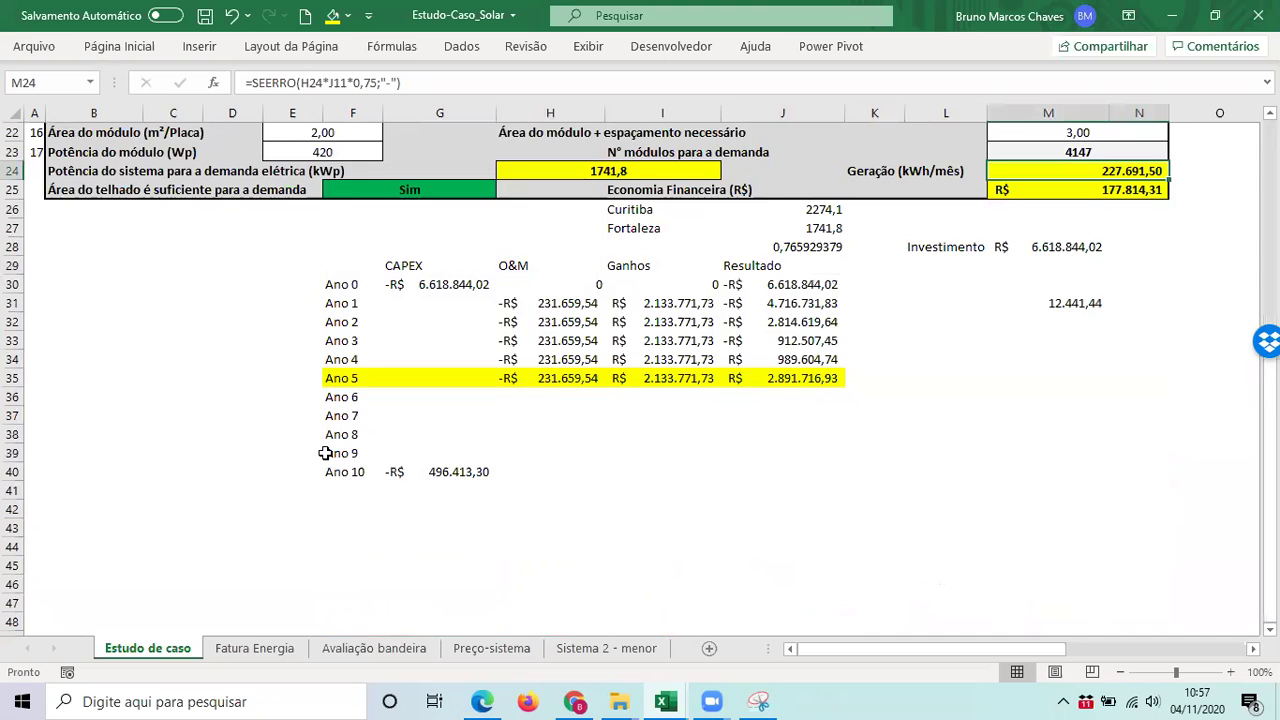
pyautogui.scroll(3, 700, 505)
pyautogui.scroll(-1, 790, 480)
pyautogui.click(795, 457)
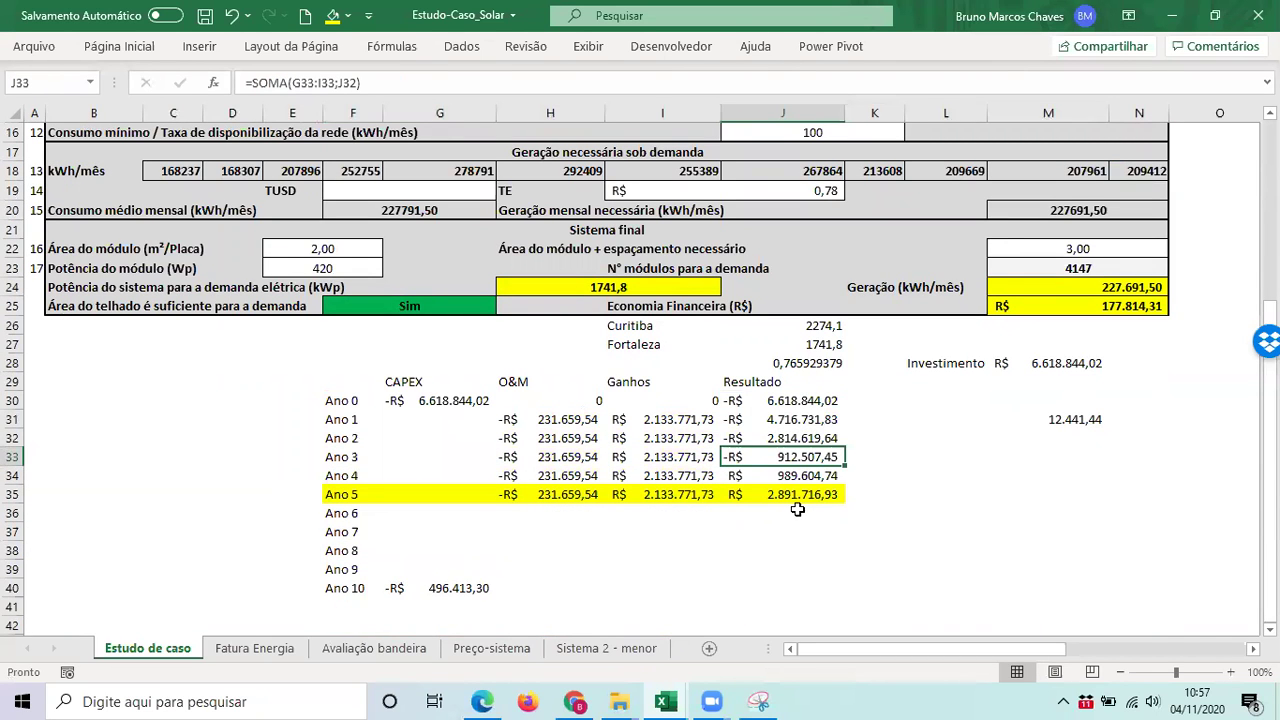
pyautogui.scroll(5, 747, 485)
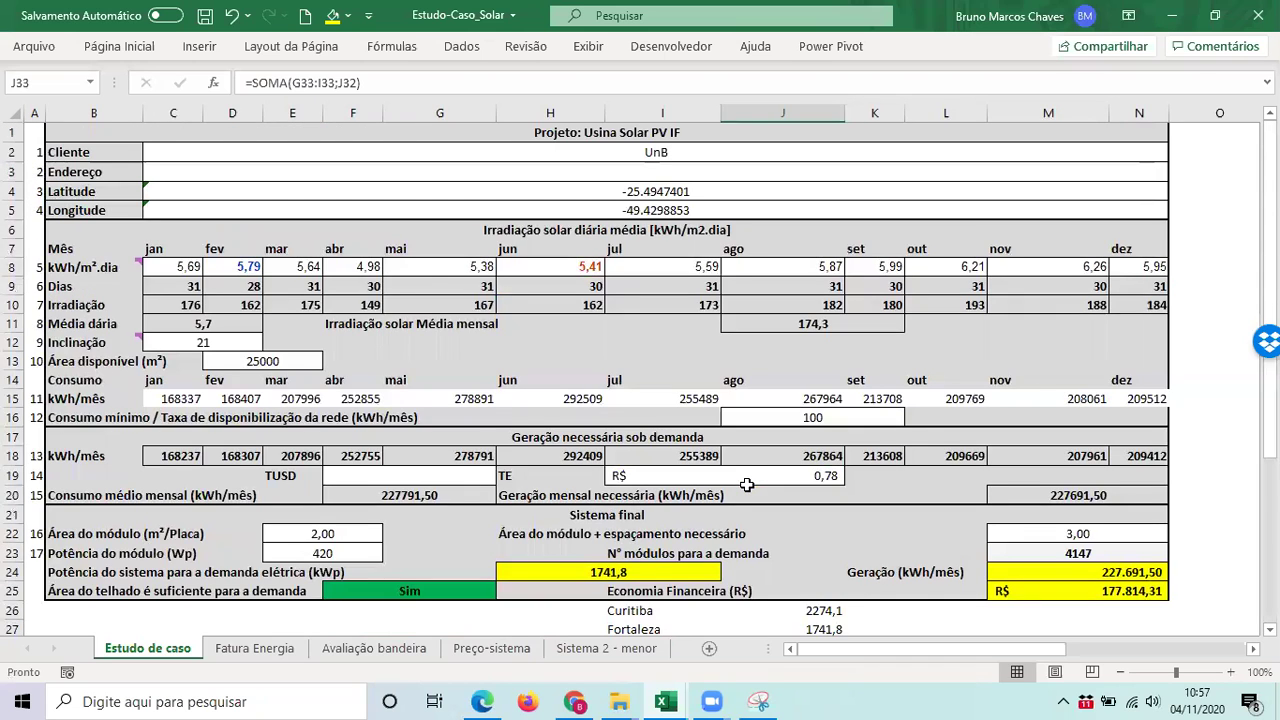
pyautogui.scroll(-2, 747, 485)
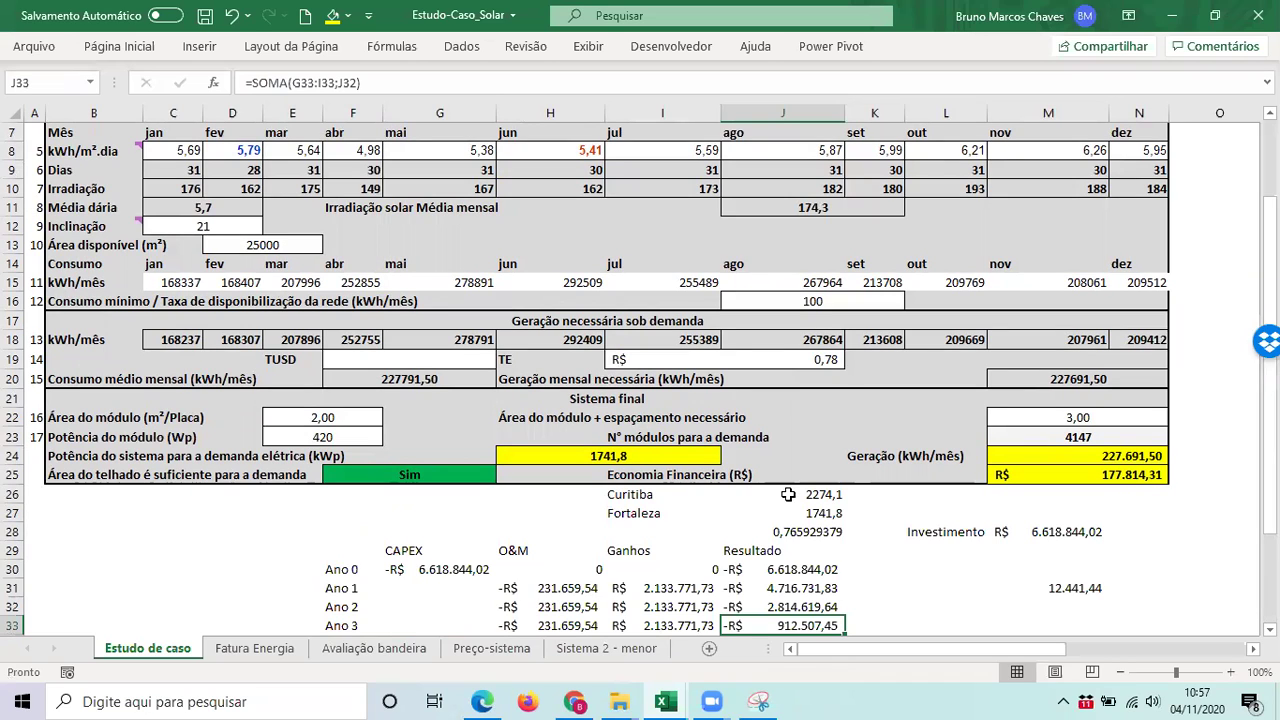
pyautogui.scroll(1, 775, 506)
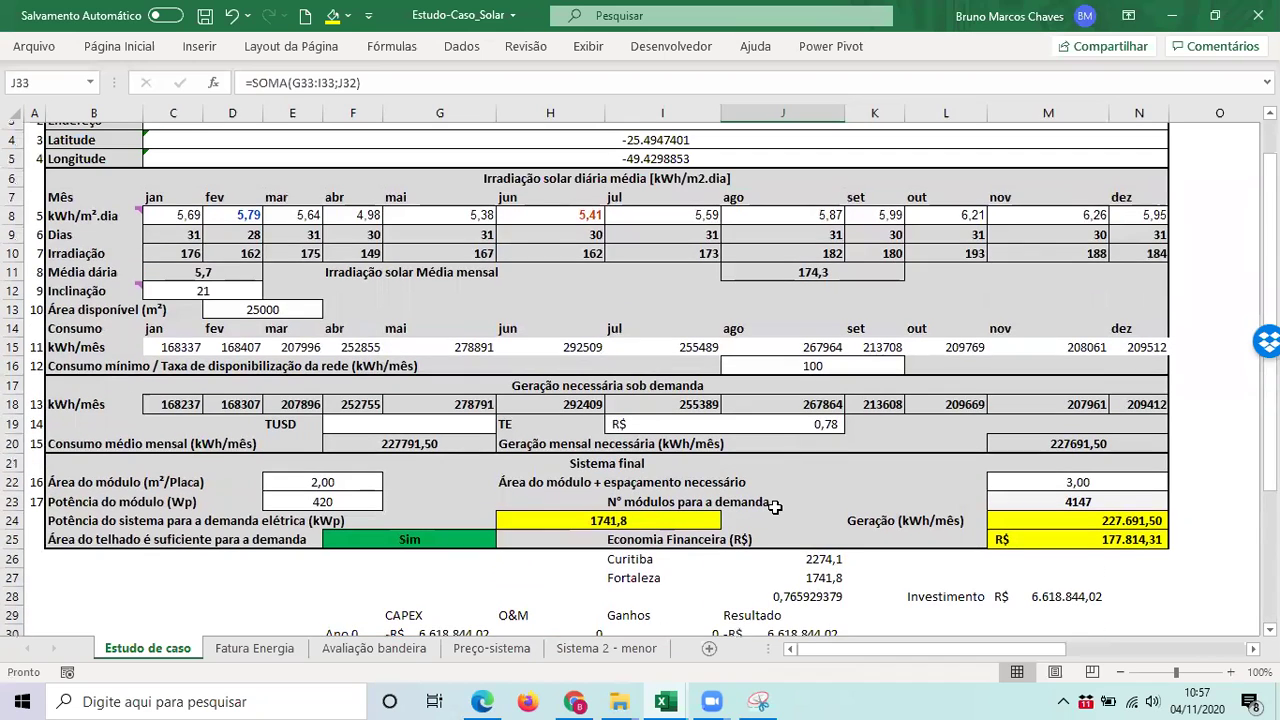
pyautogui.scroll(1, 775, 507)
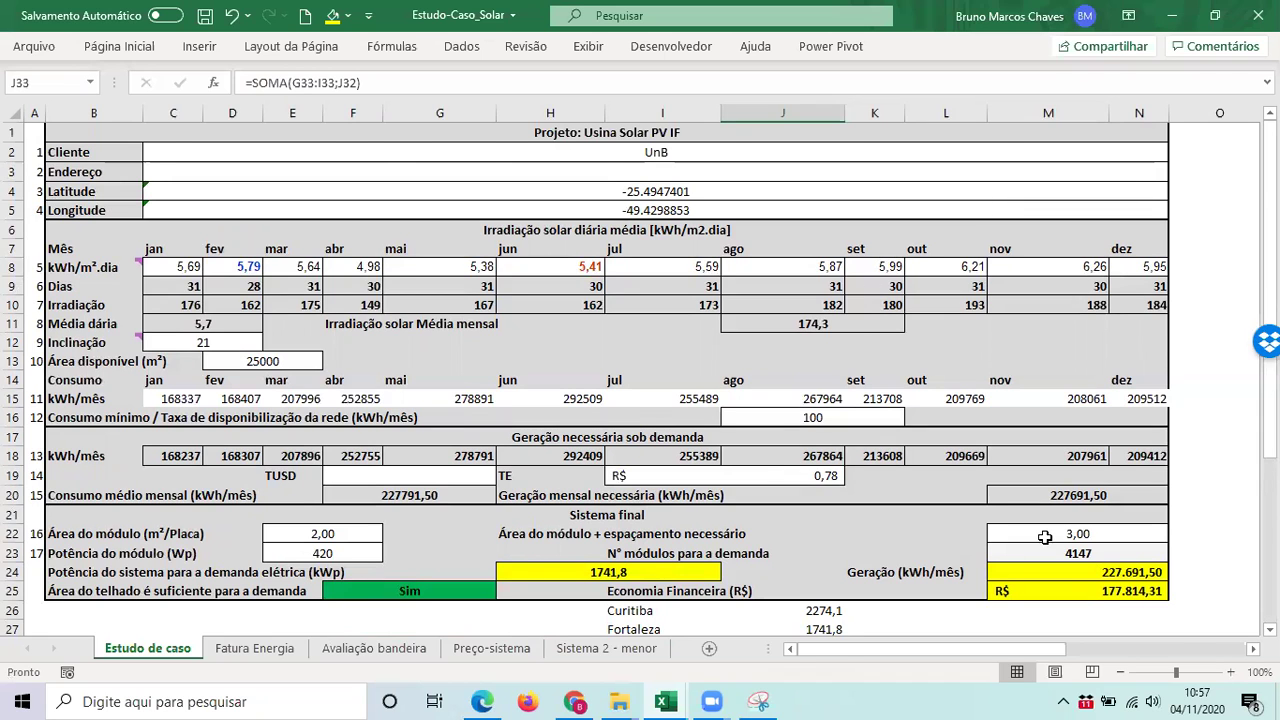
pyautogui.scroll(-2, 973, 588)
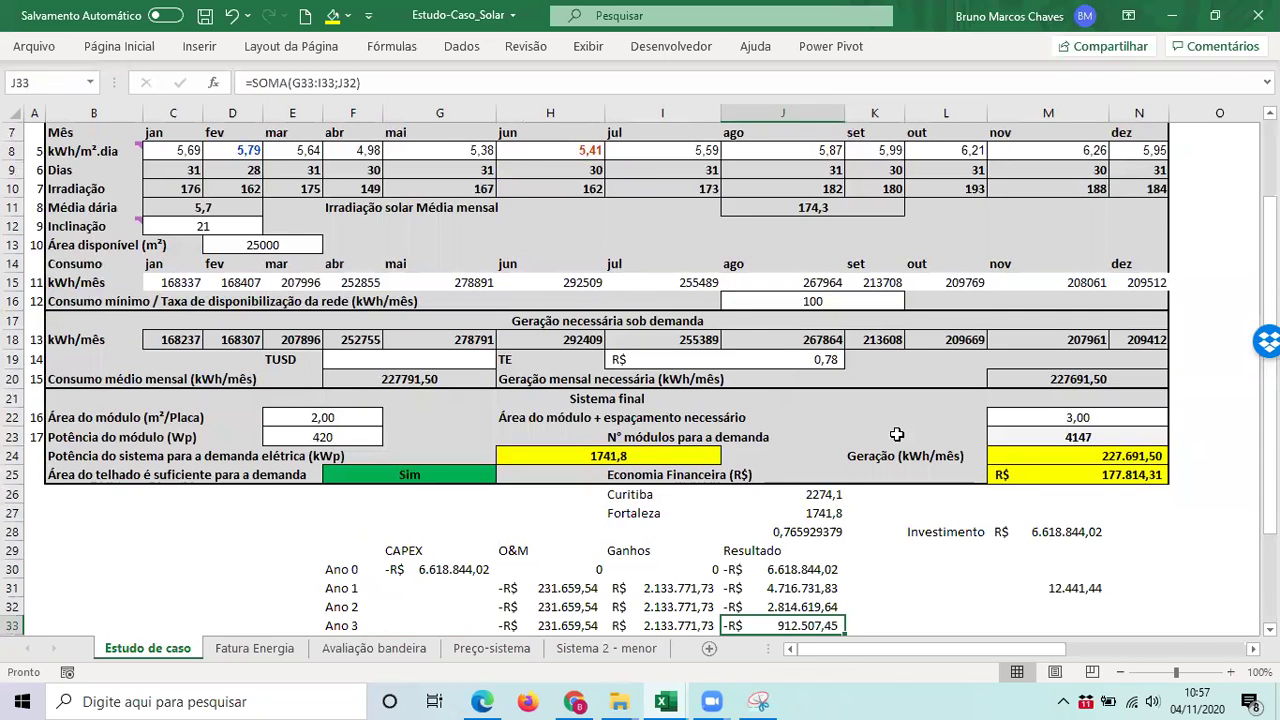
pyautogui.scroll(-3, 897, 434)
pyautogui.click(1014, 360)
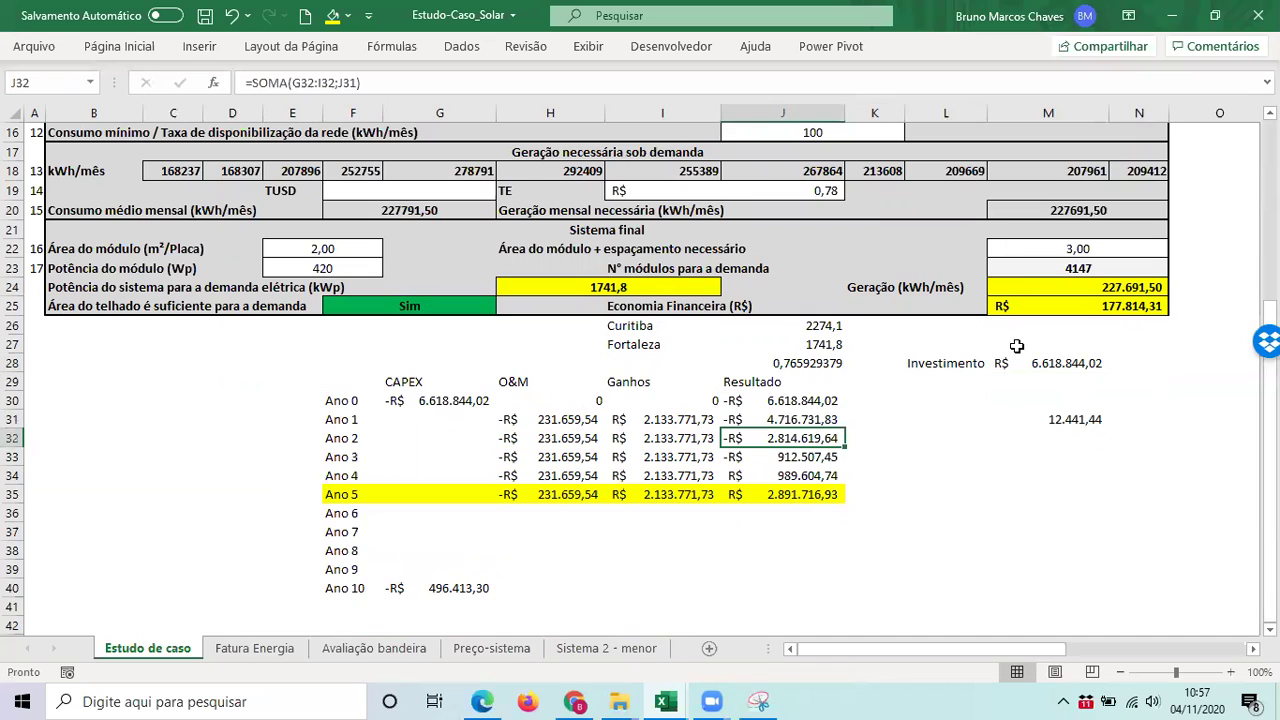